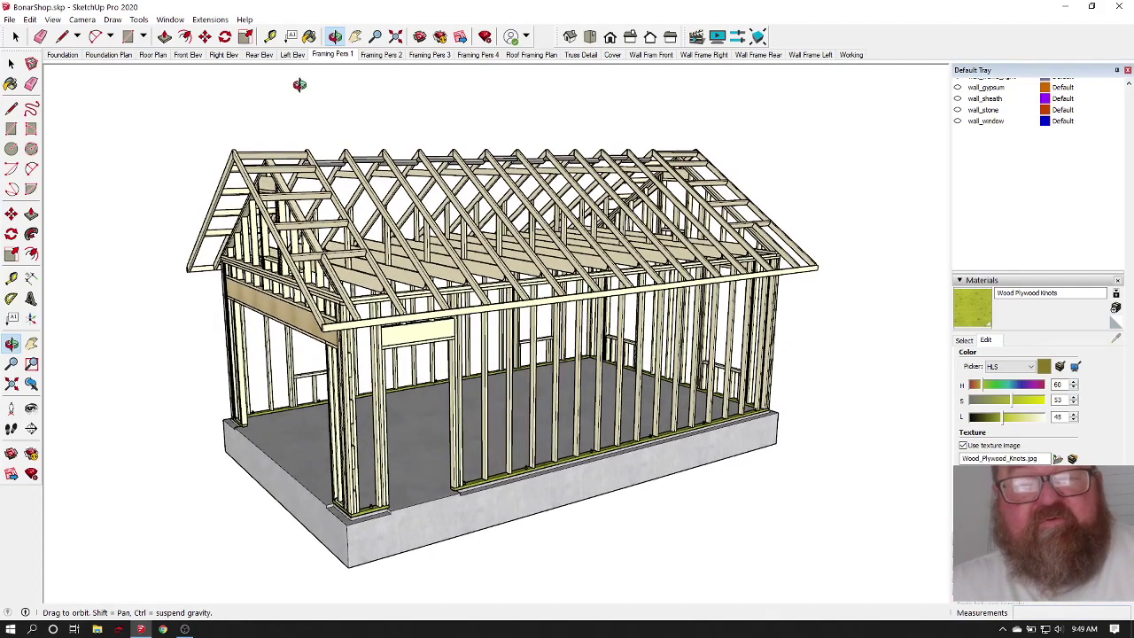
left_click_drag(440, 206, 358, 146)
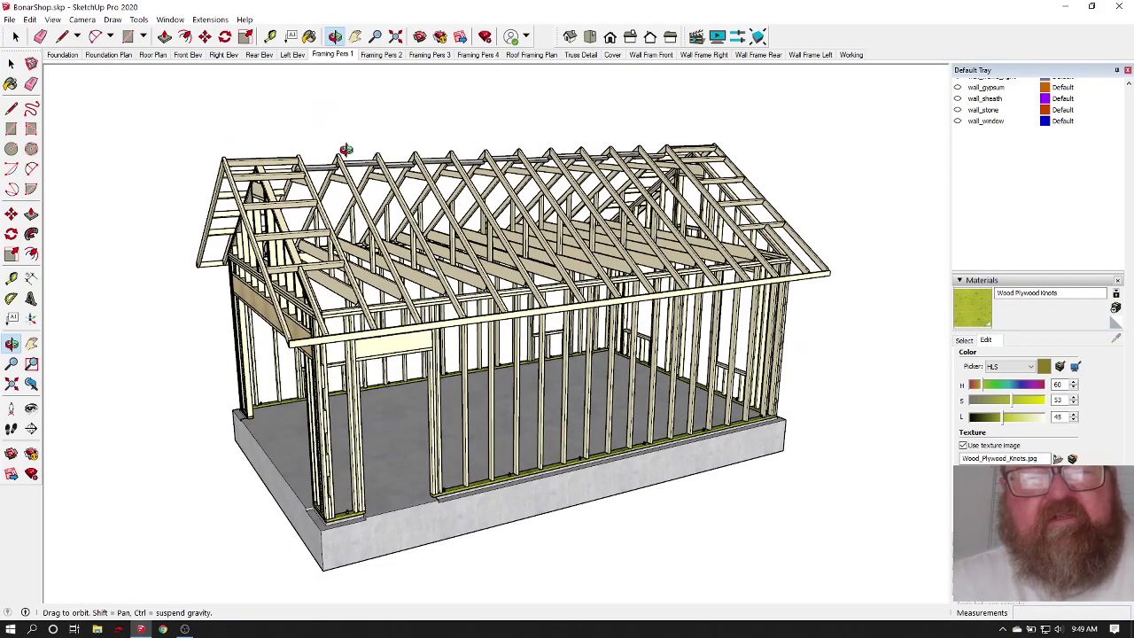
left_click_drag(345, 149, 465, 224)
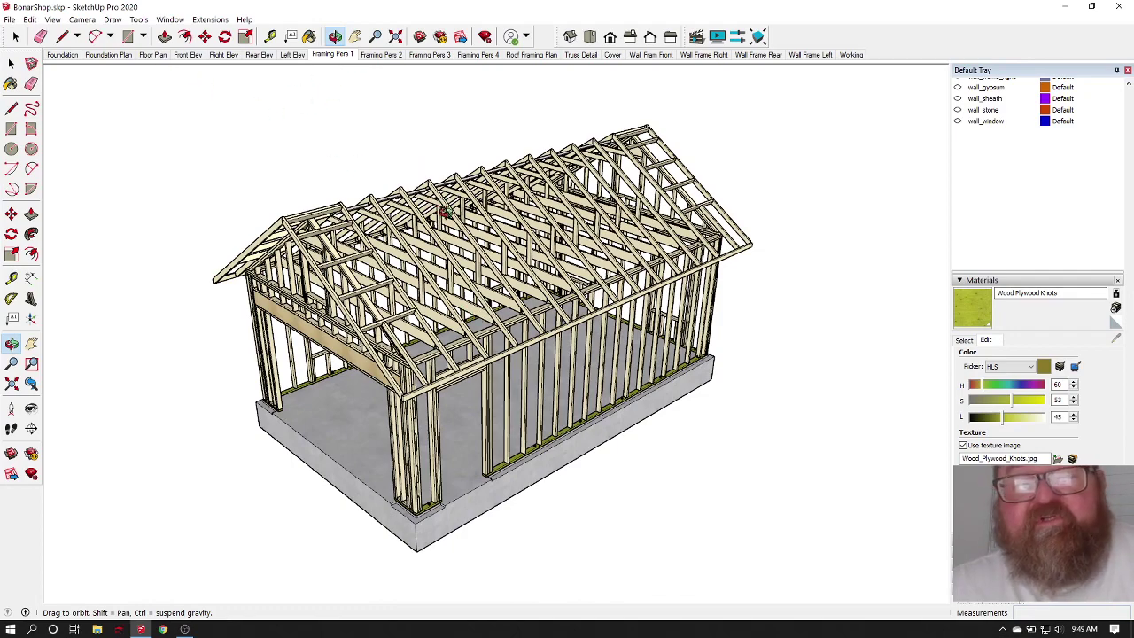
left_click_drag(472, 259, 452, 168)
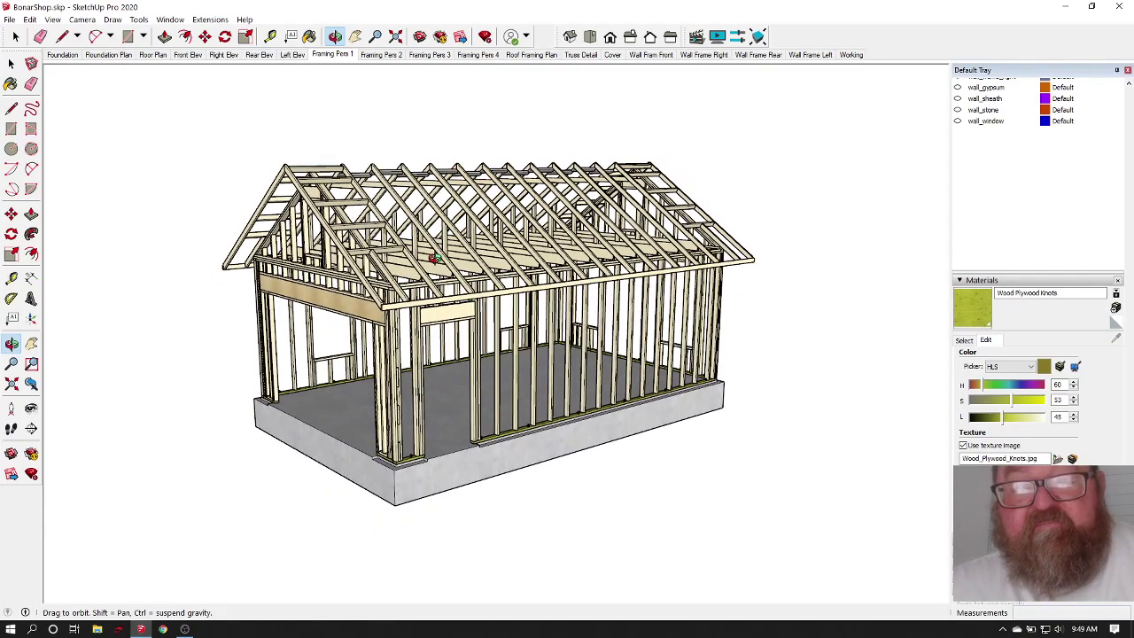
left_click_drag(432, 258, 416, 301)
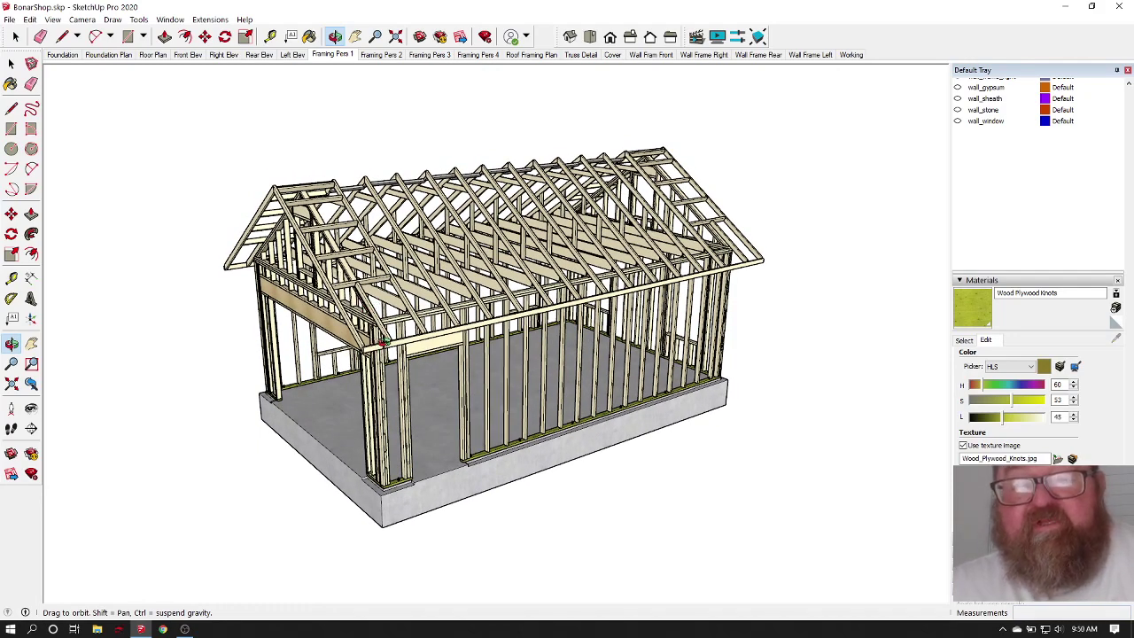
left_click_drag(381, 344, 496, 292)
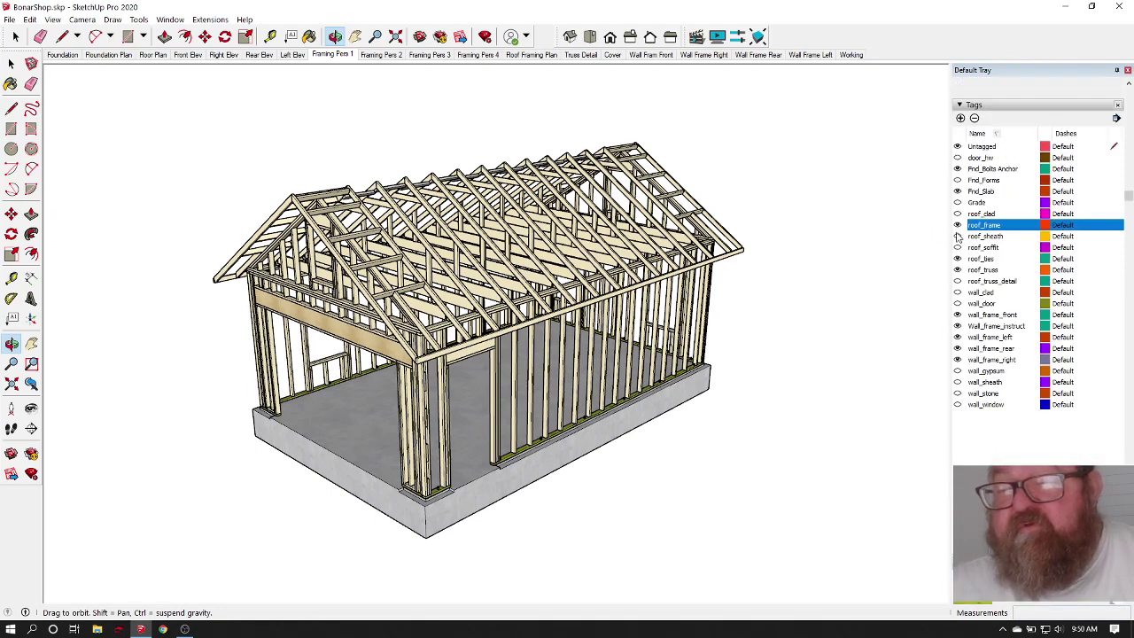
Step: Hide the roof_frame, roof_ties and roof_truss tags, leaving the wall framing on the slab
left_click(957, 225)
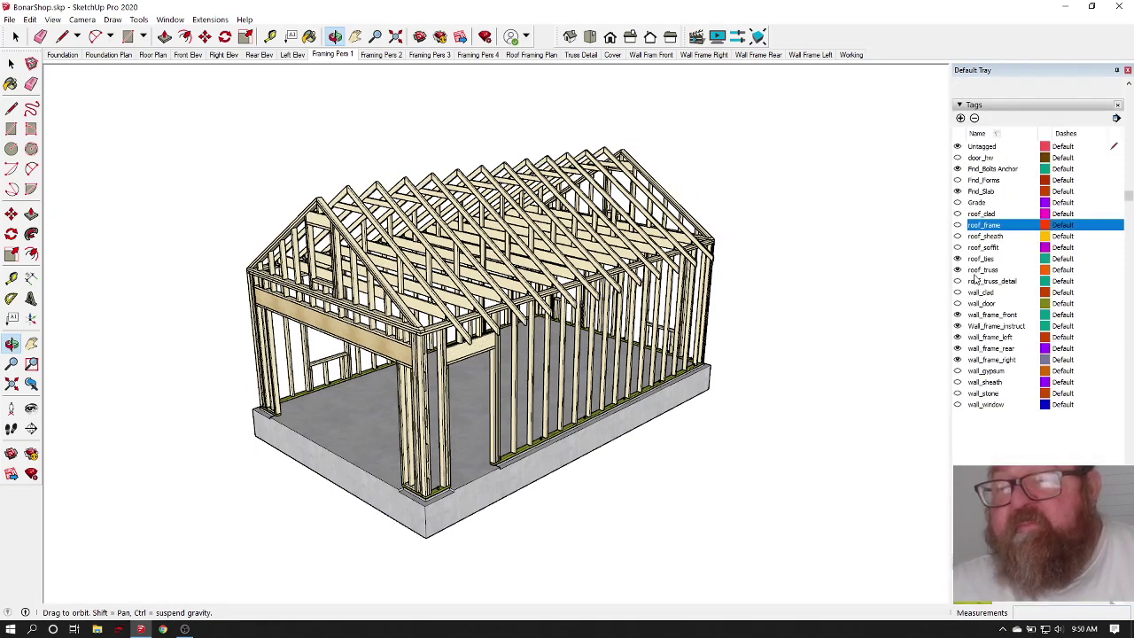
left_click(958, 259)
left_click(958, 269)
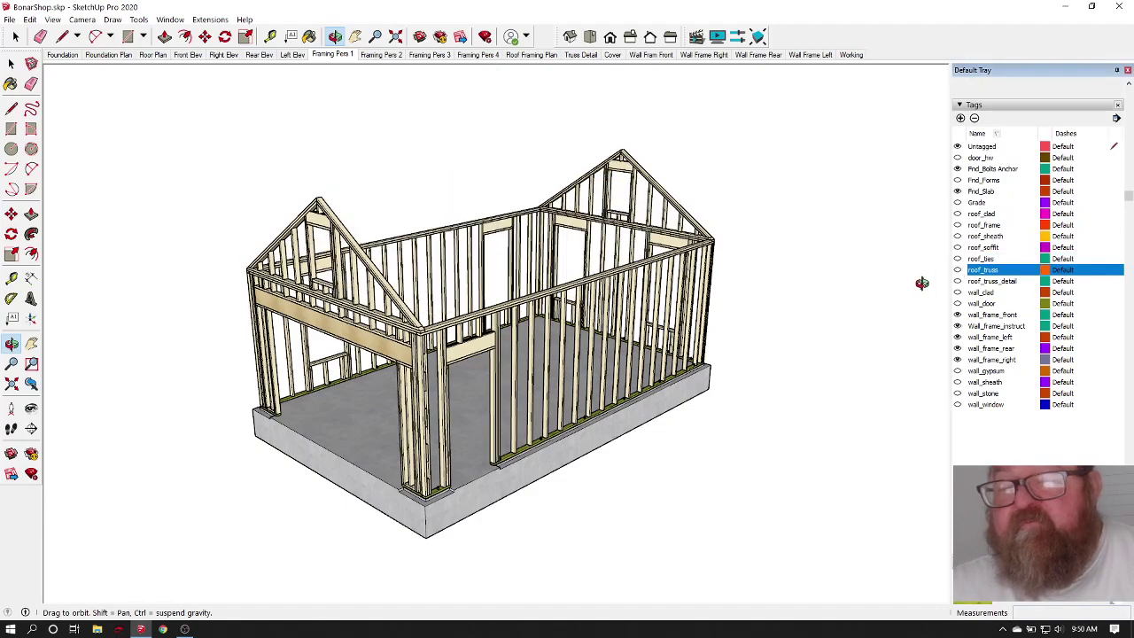
Step: Hide the wall_frame_front tag and delete the Wall_frame_instruct tag
scroll(344, 337, "up", 3)
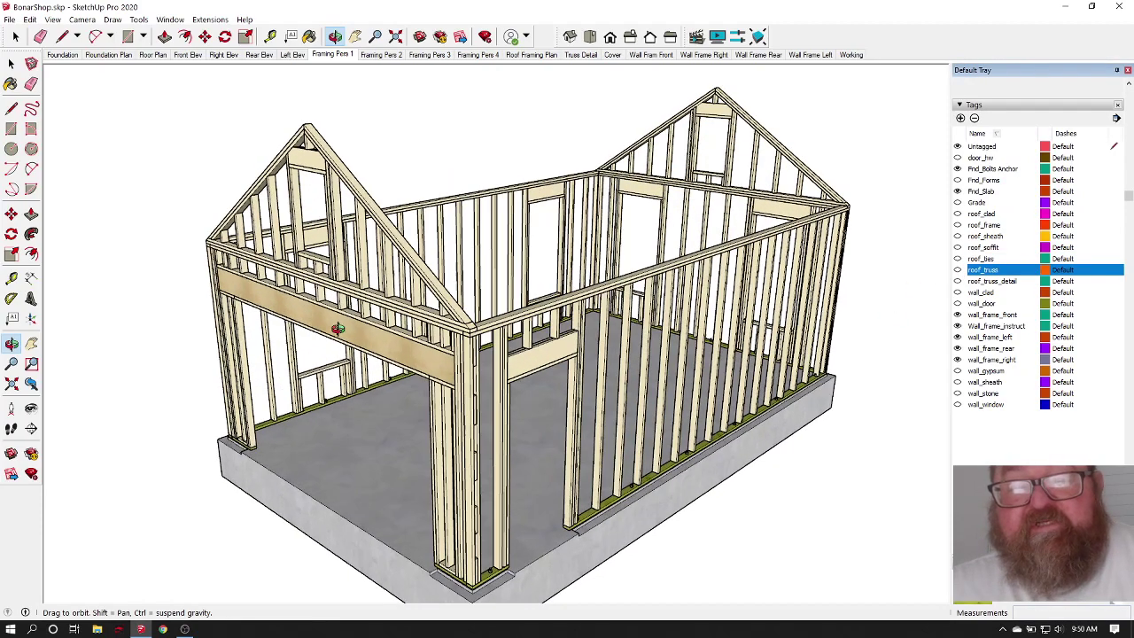
left_click_drag(352, 268, 766, 189)
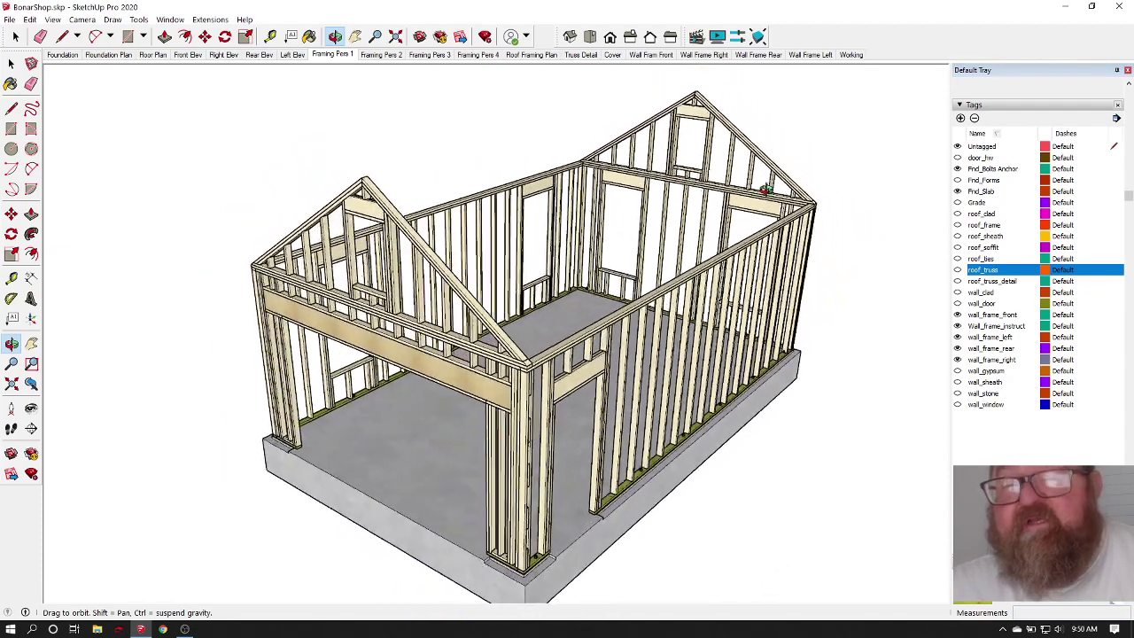
scroll(766, 189, "down", 2)
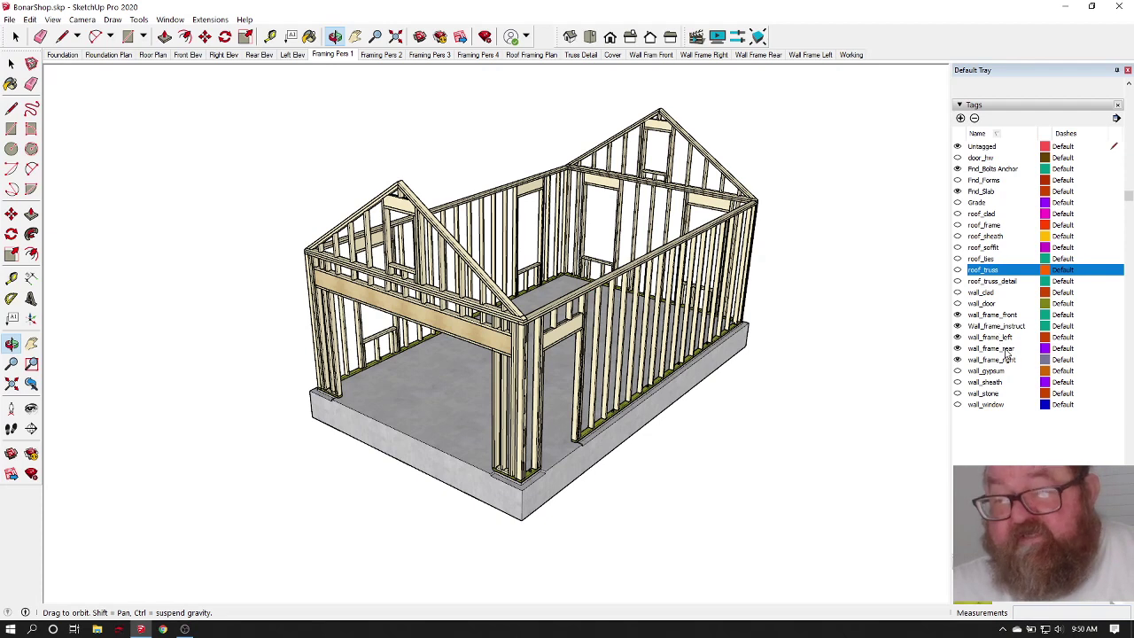
left_click(957, 316)
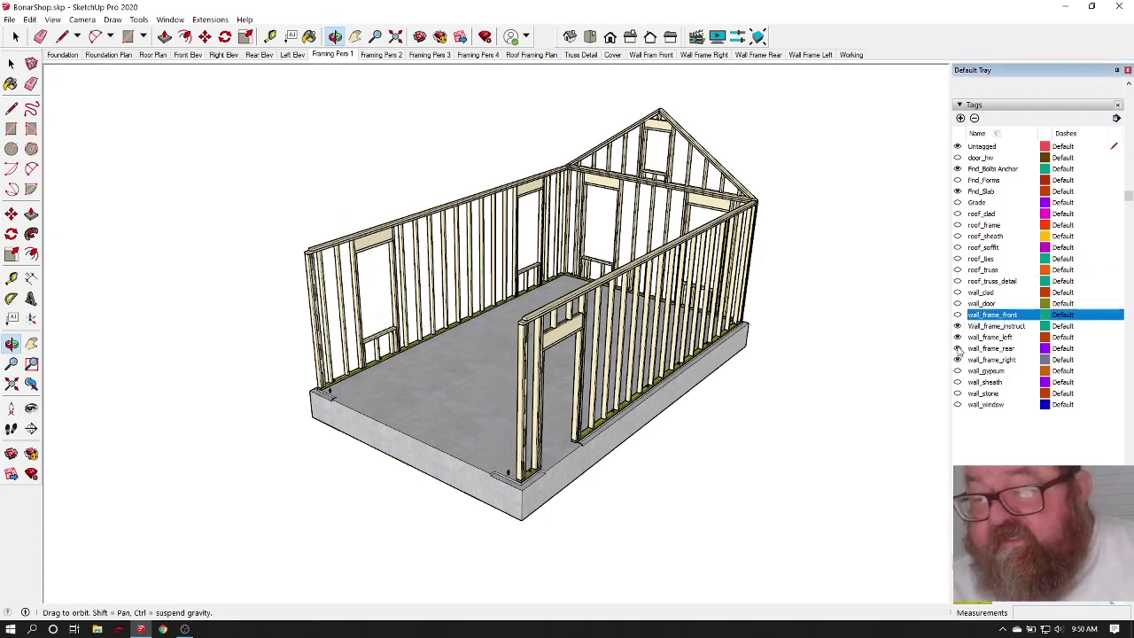
left_click(1004, 327)
left_click(974, 118)
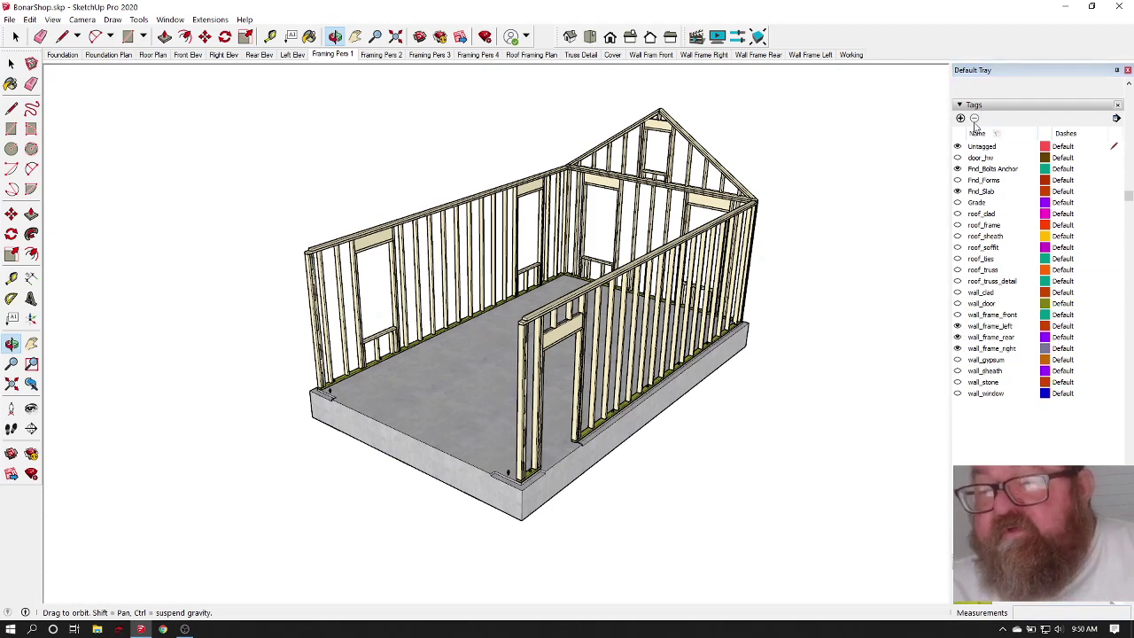
Step: Hide the wall_frame_left, wall_frame_rear and Fnd_Bolts Anchor tags, leaving only the right wall frame on the slab
left_click(957, 326)
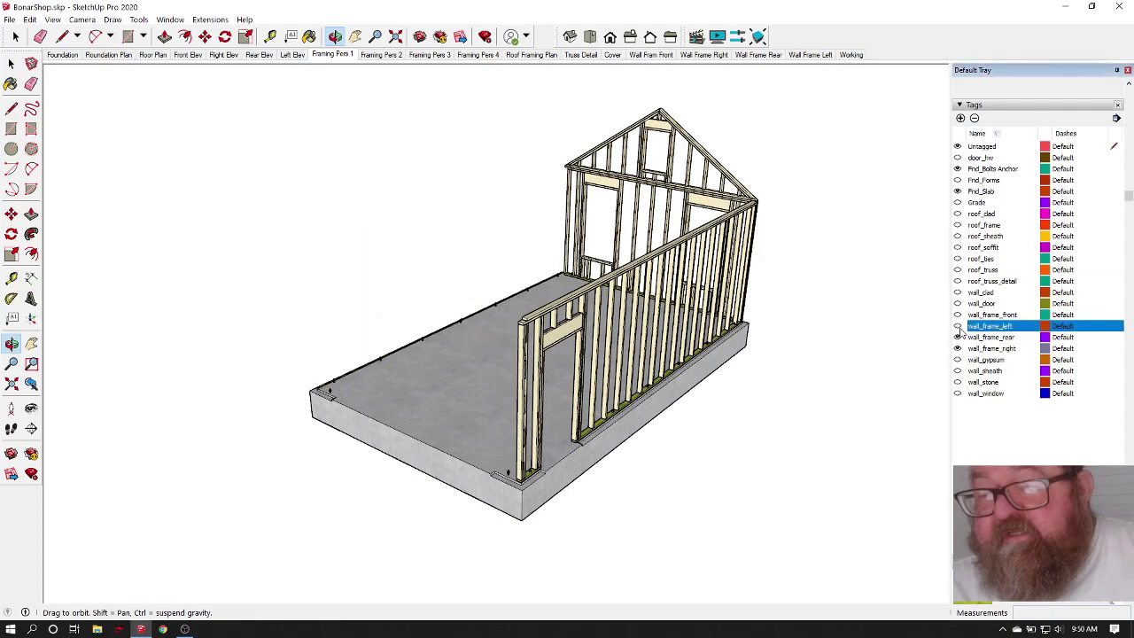
left_click(957, 338)
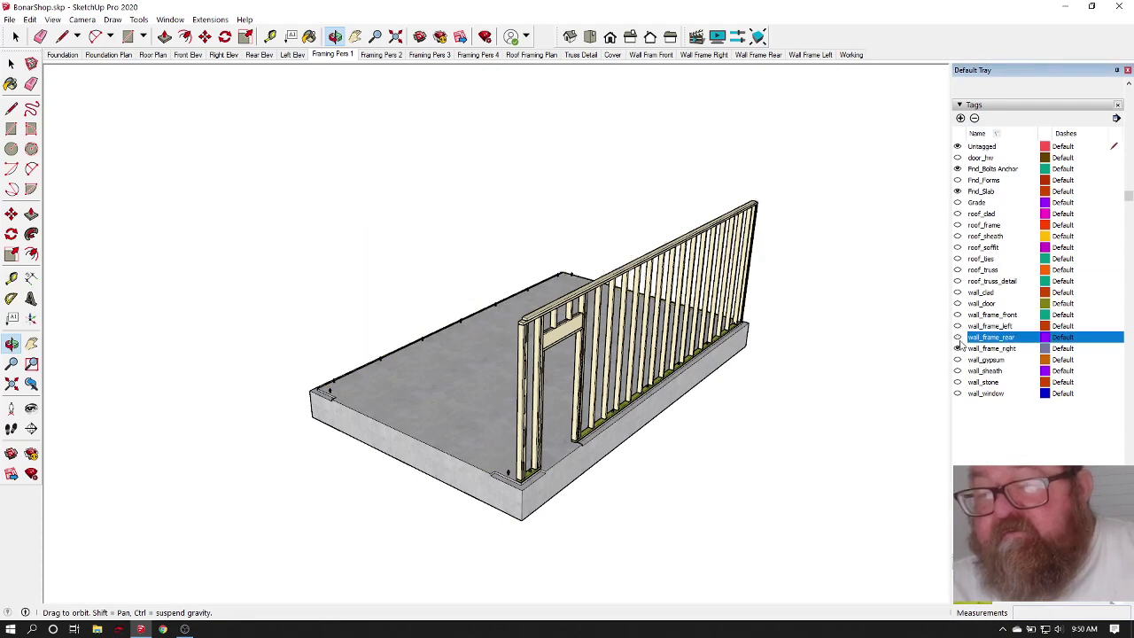
left_click_drag(647, 351, 779, 257)
Step: Select the whole right wall frame and rotate it 90° about its bottom plate so it lies flat on the slab
key("space")
left_click_drag(620, 97, 734, 336)
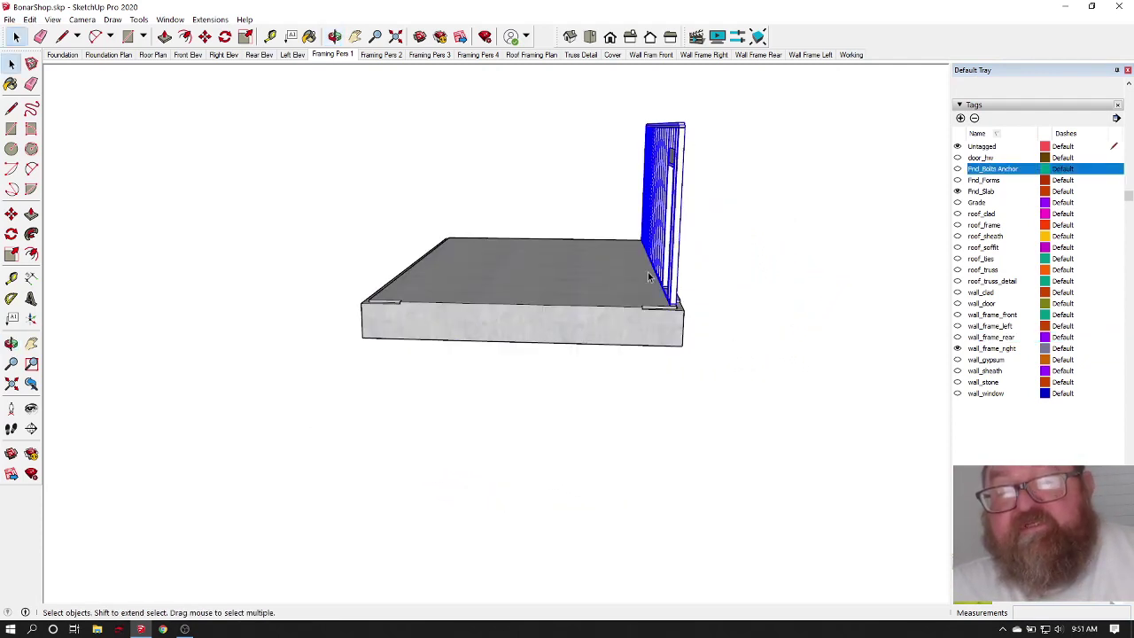
left_click(335, 36)
left_click_drag(532, 261, 638, 354)
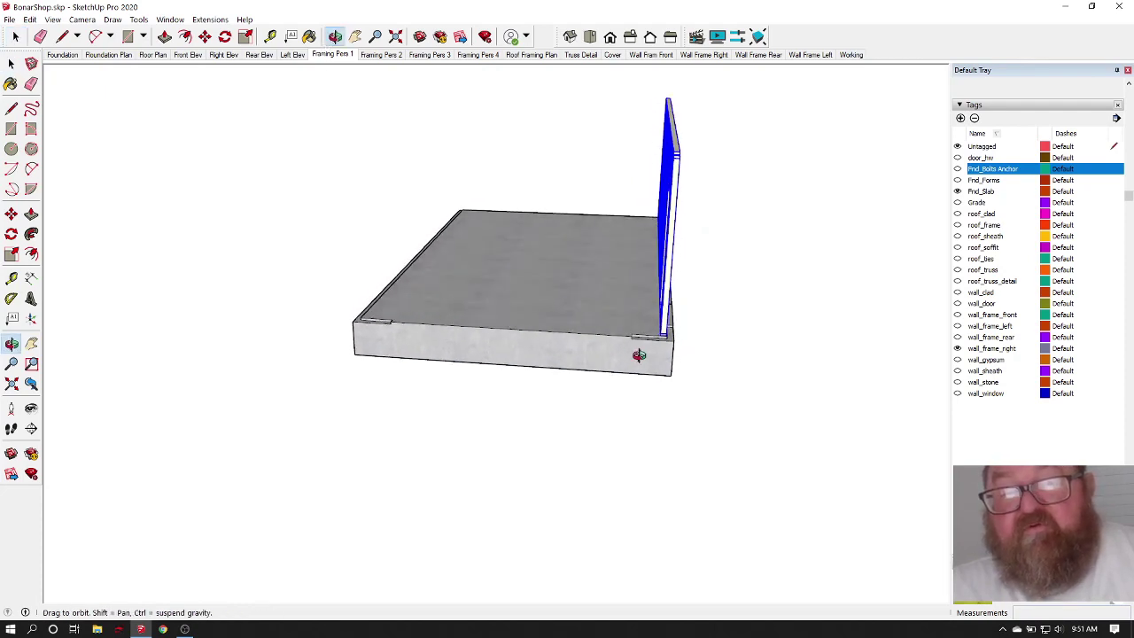
scroll(686, 330, "up", 3)
scroll(685, 329, "up", 6)
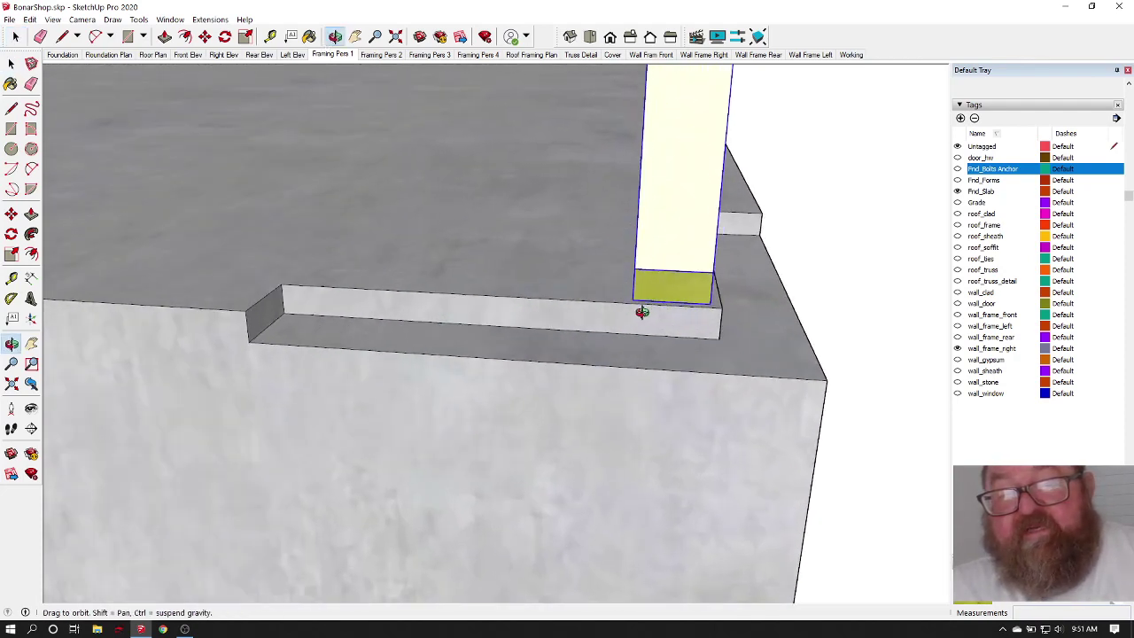
left_click_drag(612, 304, 601, 326)
left_click(225, 37)
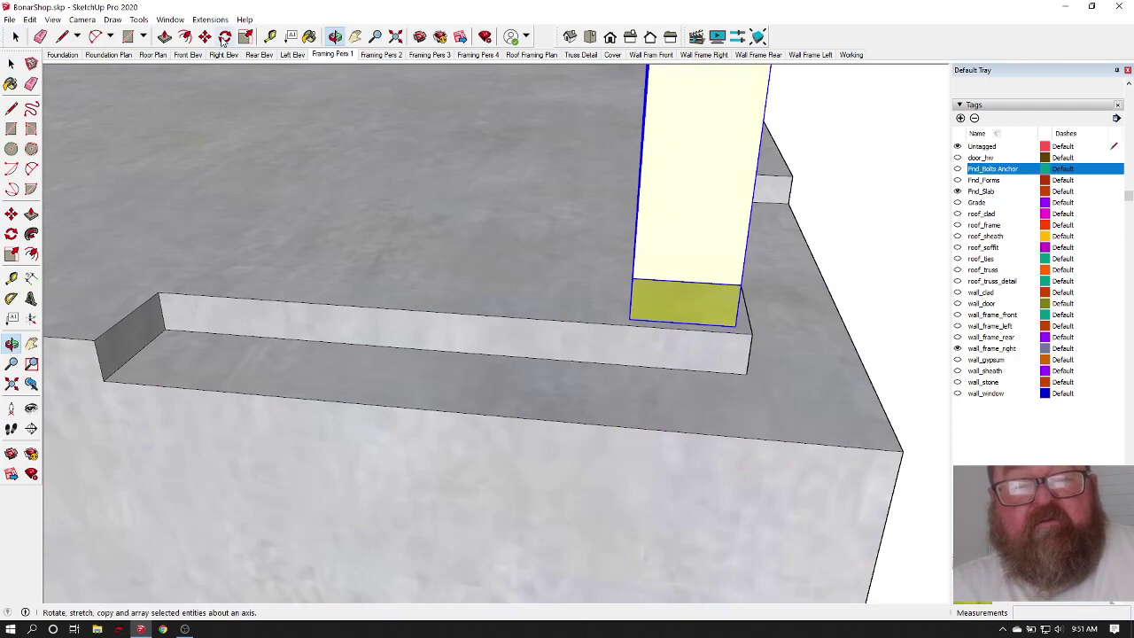
left_click(633, 256)
left_click(524, 309)
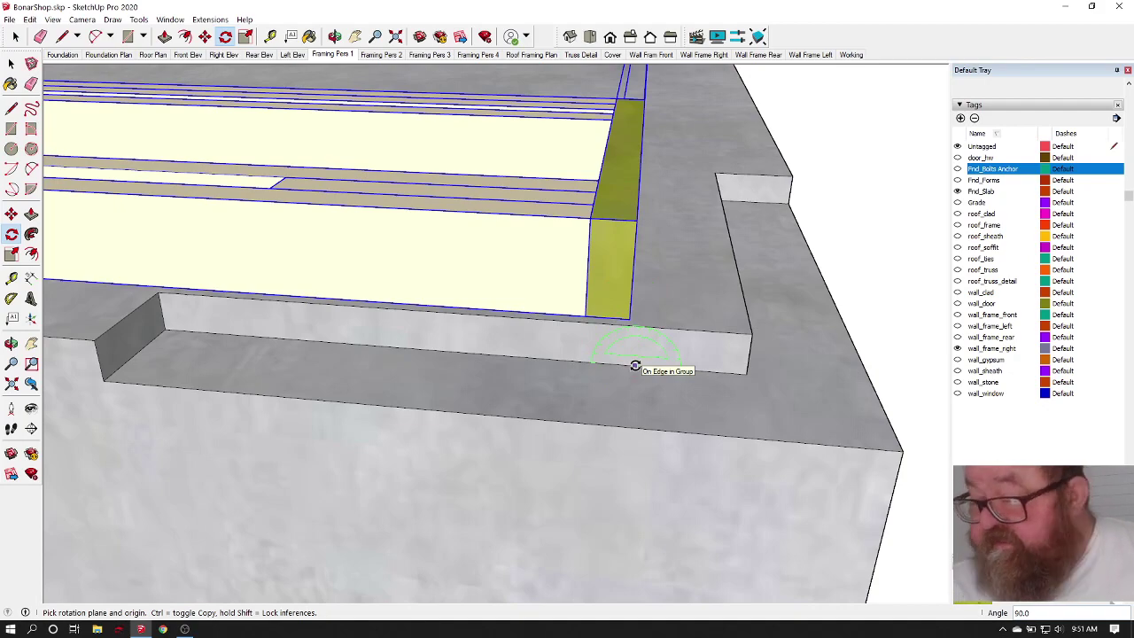
Step: Move the flattened right wall frame 5' across the slab, away from its edge recess, and clear the selection
left_click(335, 37)
left_click_drag(658, 218, 422, 304)
scroll(517, 423, "down", 10)
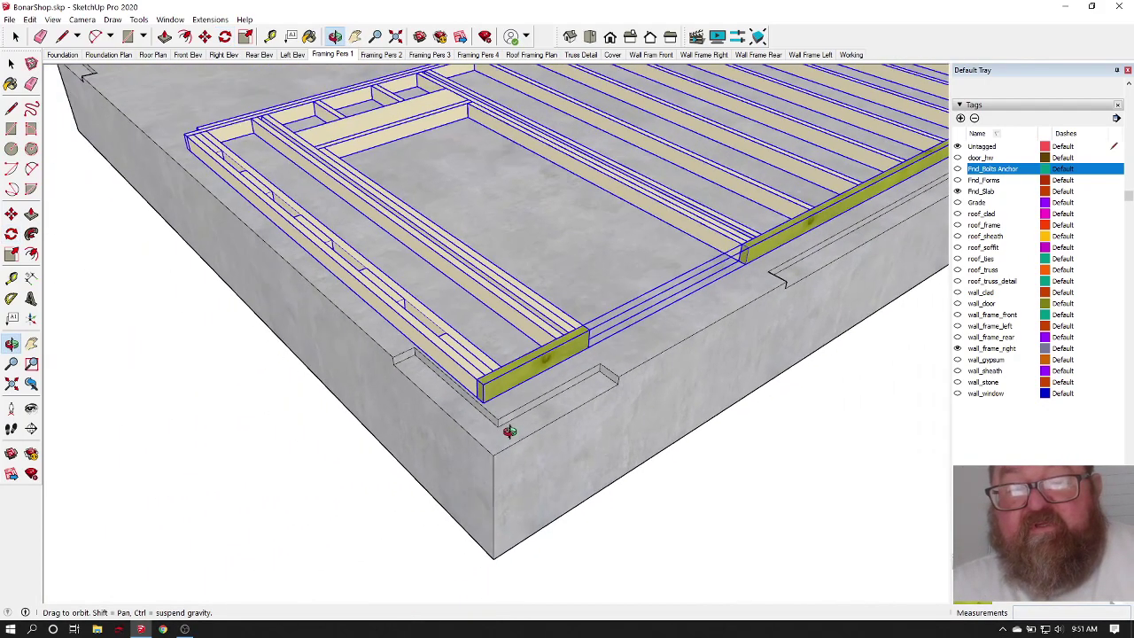
left_click_drag(503, 430, 789, 421)
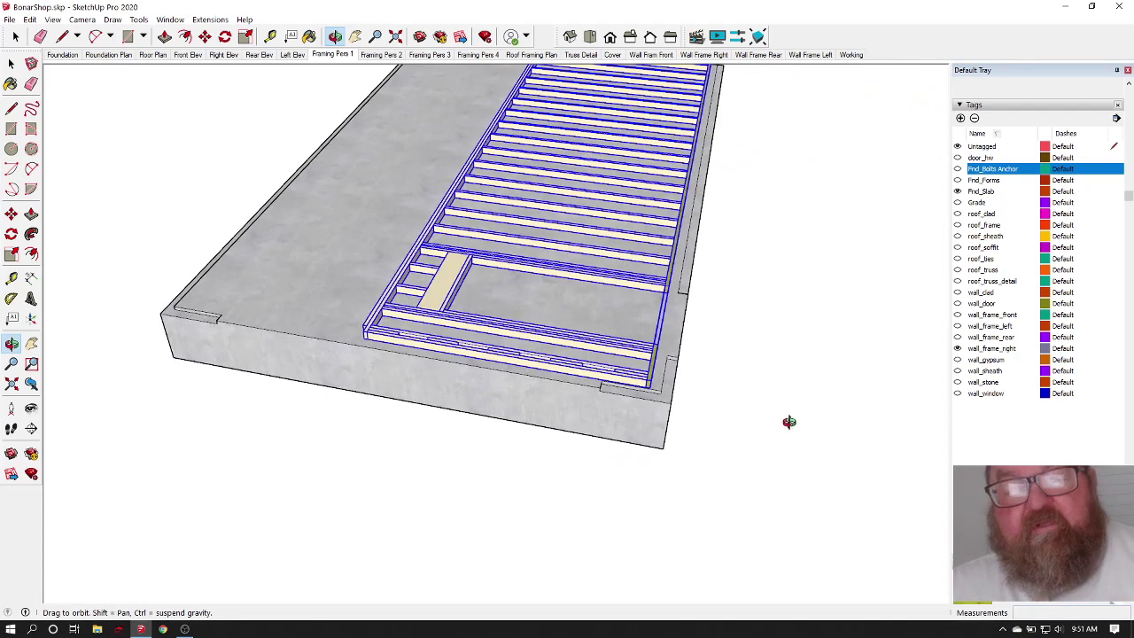
left_click(205, 36)
left_click(600, 410)
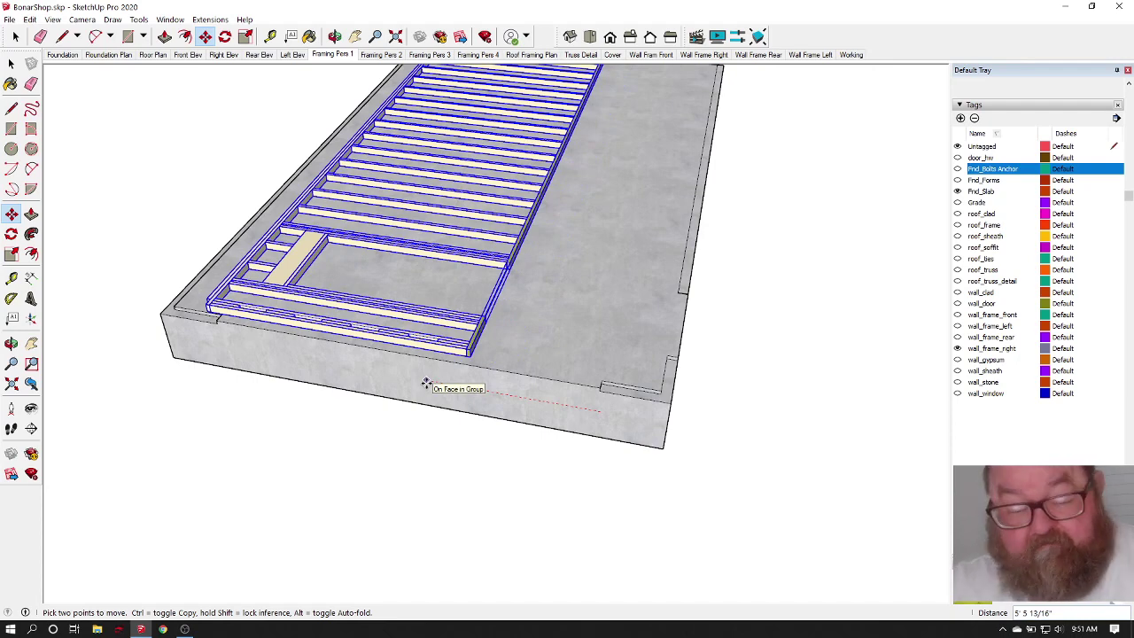
type("5'")
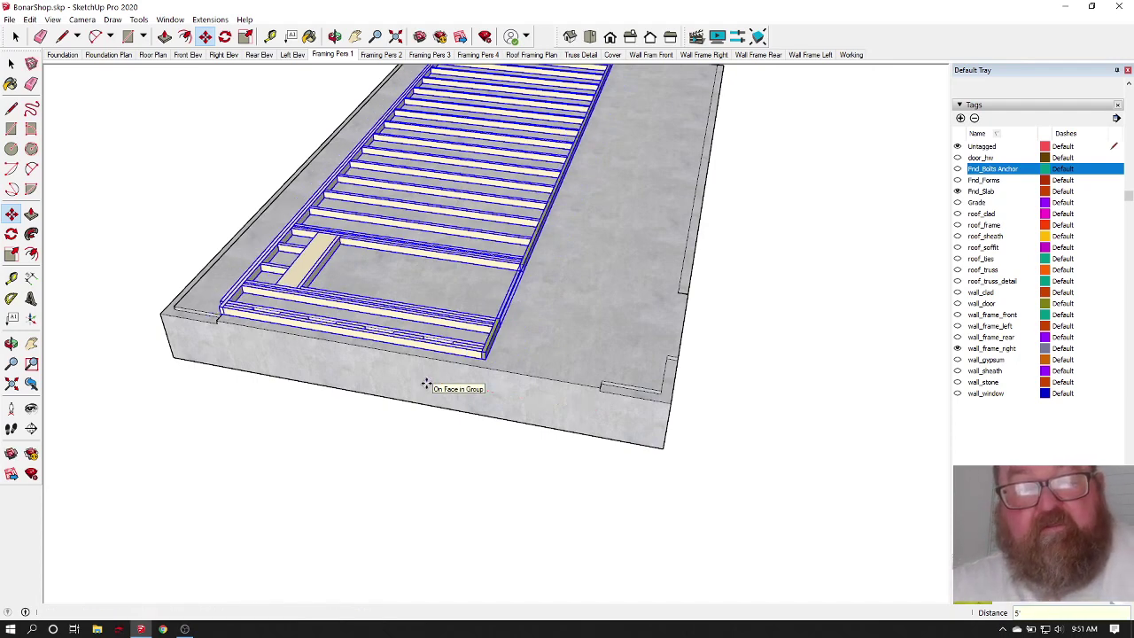
key("Return")
key("space")
left_click(207, 214)
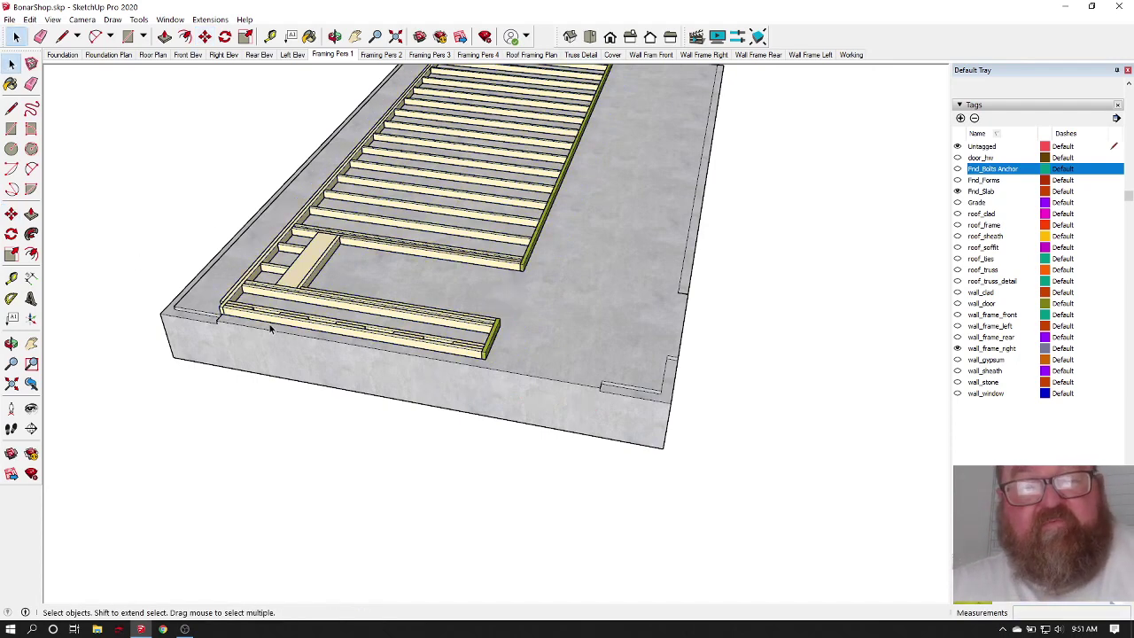
Step: Examine the slab corner and the door-opening gap in the edge recess beside the flattened right wall frame
scroll(270, 327, "up", 2)
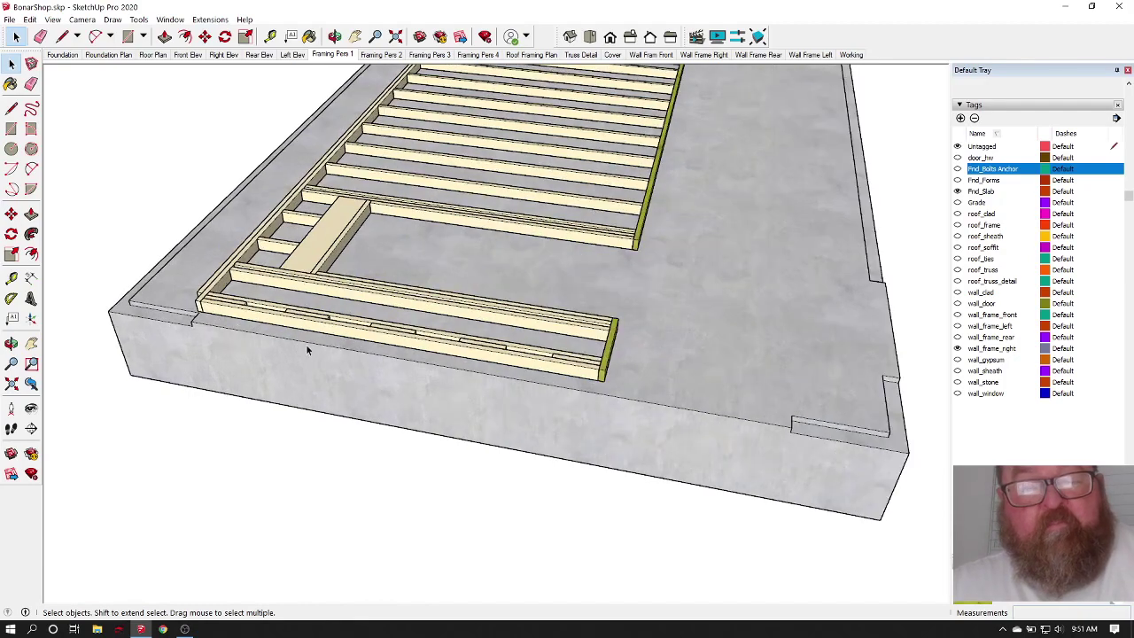
left_click(335, 36)
left_click_drag(673, 372, 379, 339)
scroll(310, 287, "down", 2)
left_click_drag(641, 396, 479, 397)
scroll(241, 384, "down", 1)
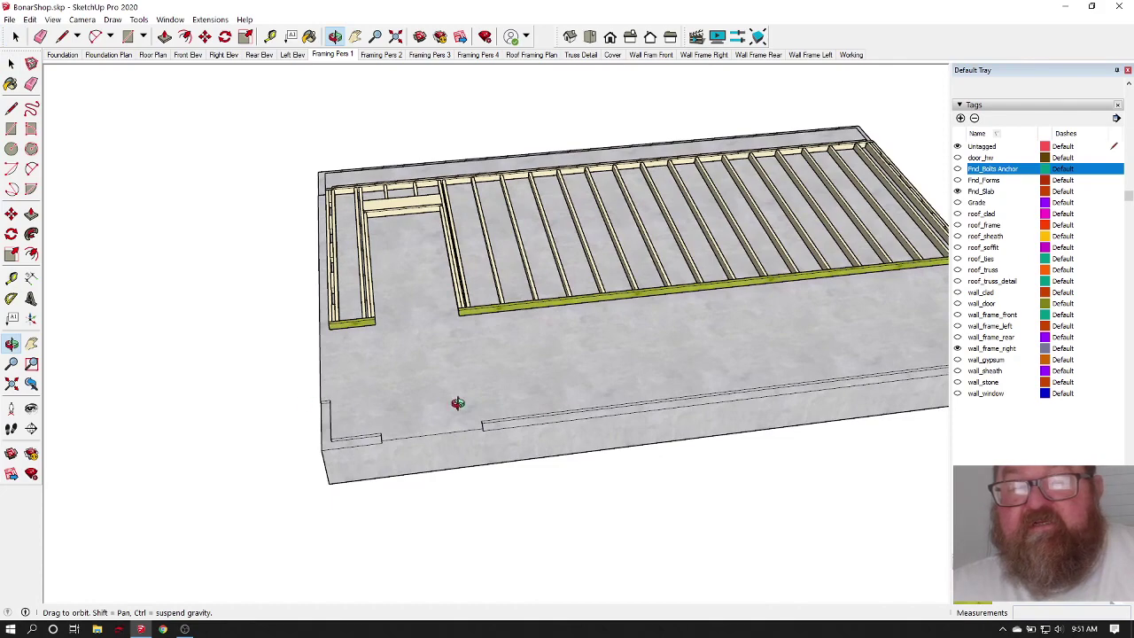
left_click_drag(396, 419, 464, 407)
scroll(387, 460, "up", 6)
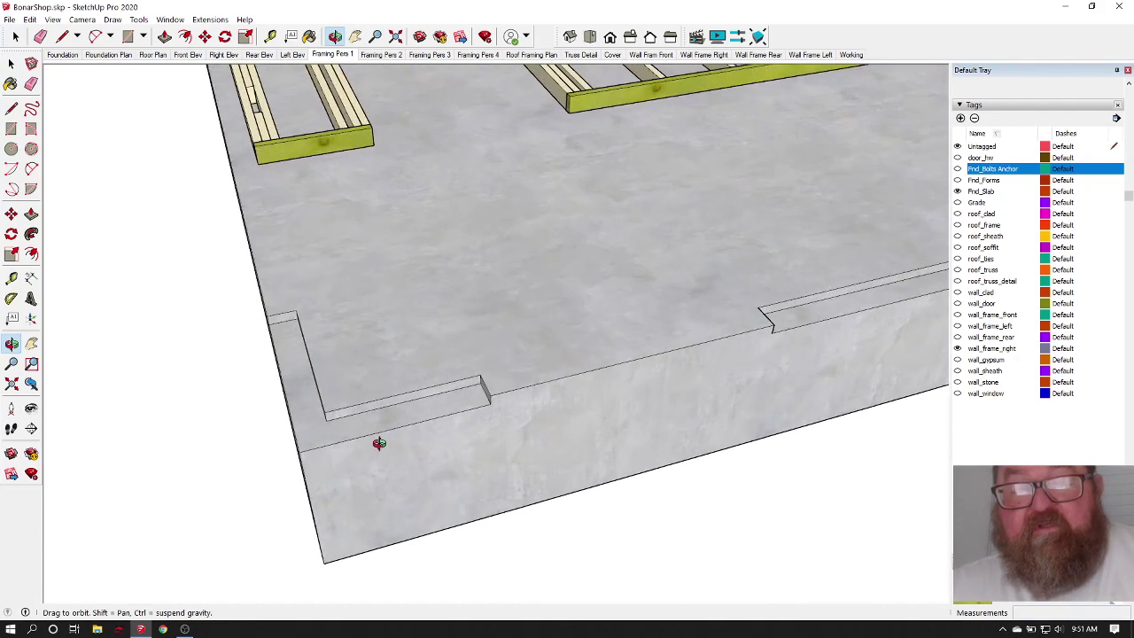
left_click_drag(388, 425, 423, 384)
scroll(223, 430, "down", 3)
scroll(775, 299, "up", 5)
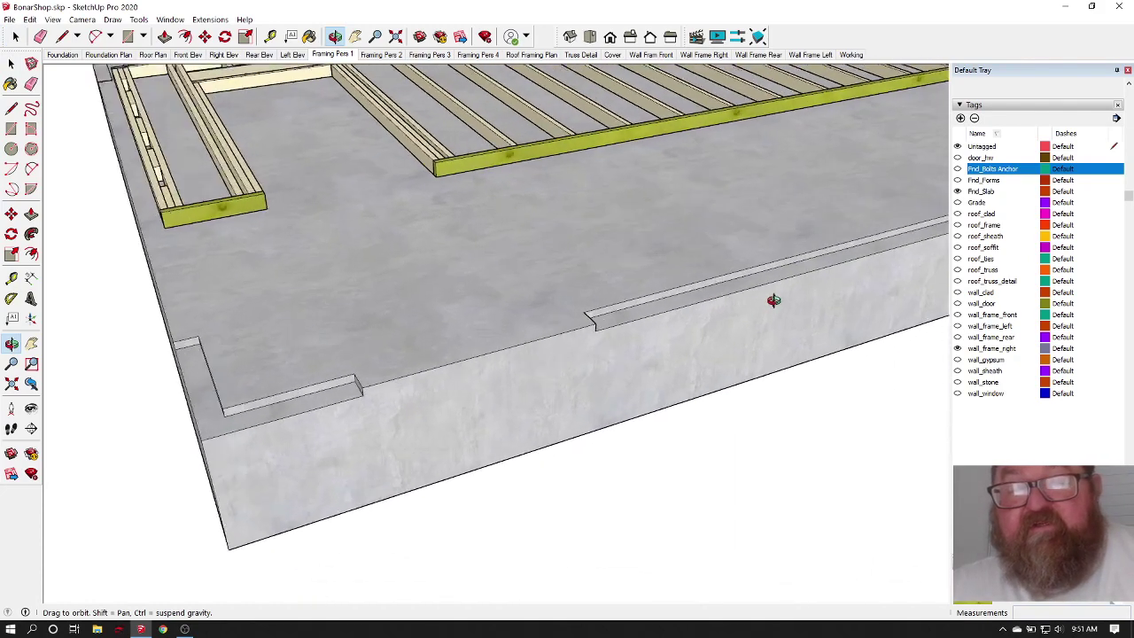
Step: Examine the stepped recess along the slab's long edge up close, then in relation to the whole flattened wall
left_click_drag(629, 267, 712, 279)
left_click_drag(718, 356, 656, 342)
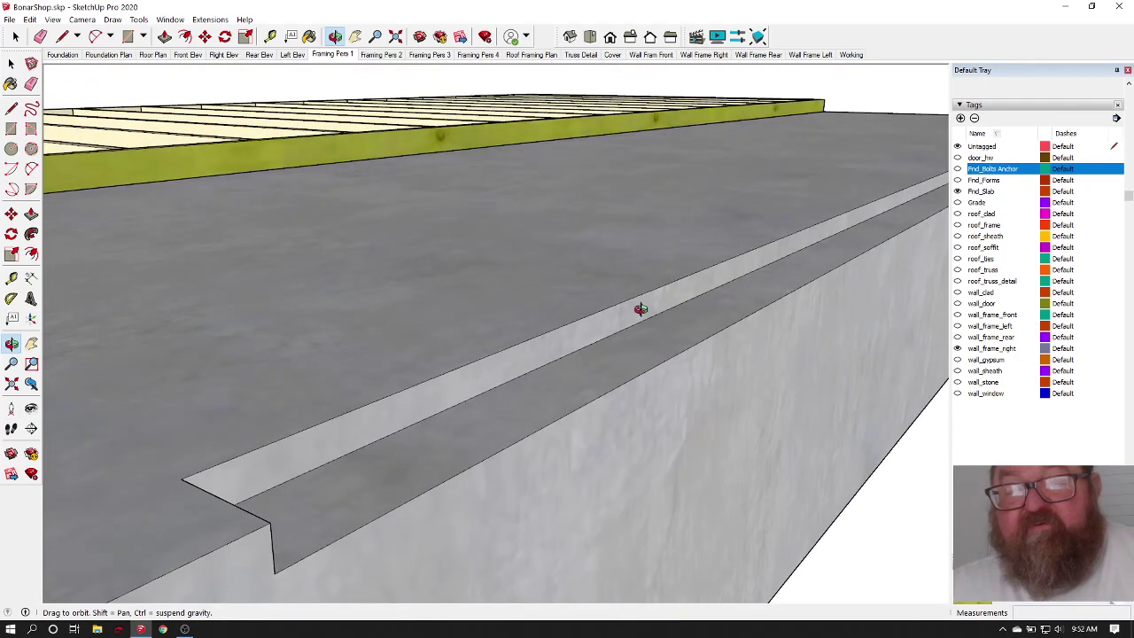
left_click_drag(584, 374, 489, 404)
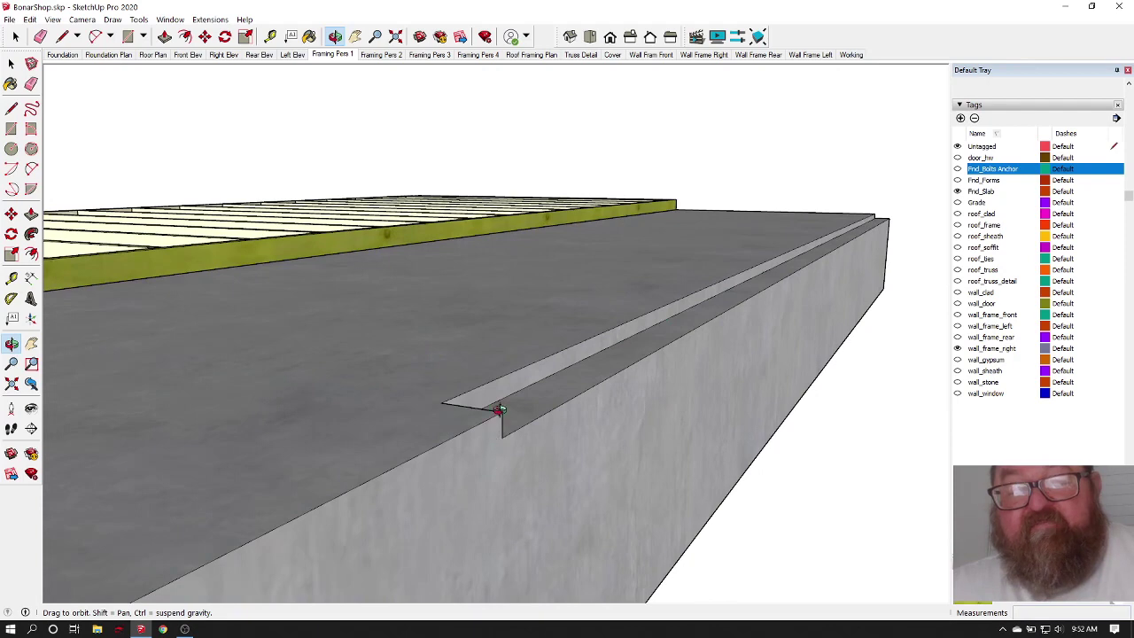
left_click_drag(503, 400, 470, 405)
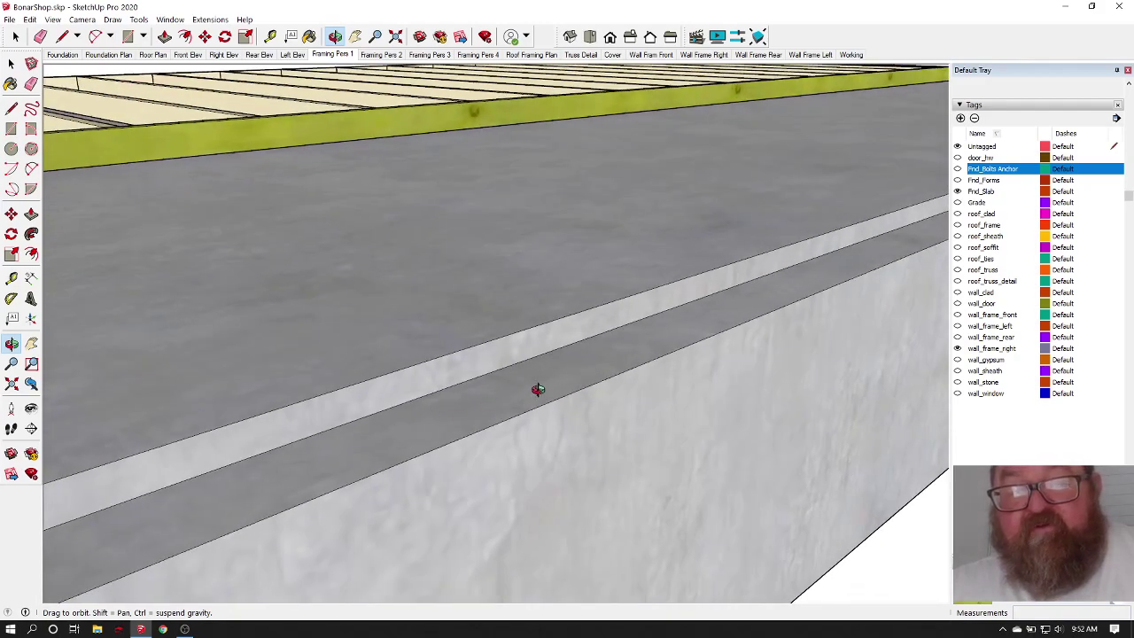
left_click_drag(538, 389, 779, 444)
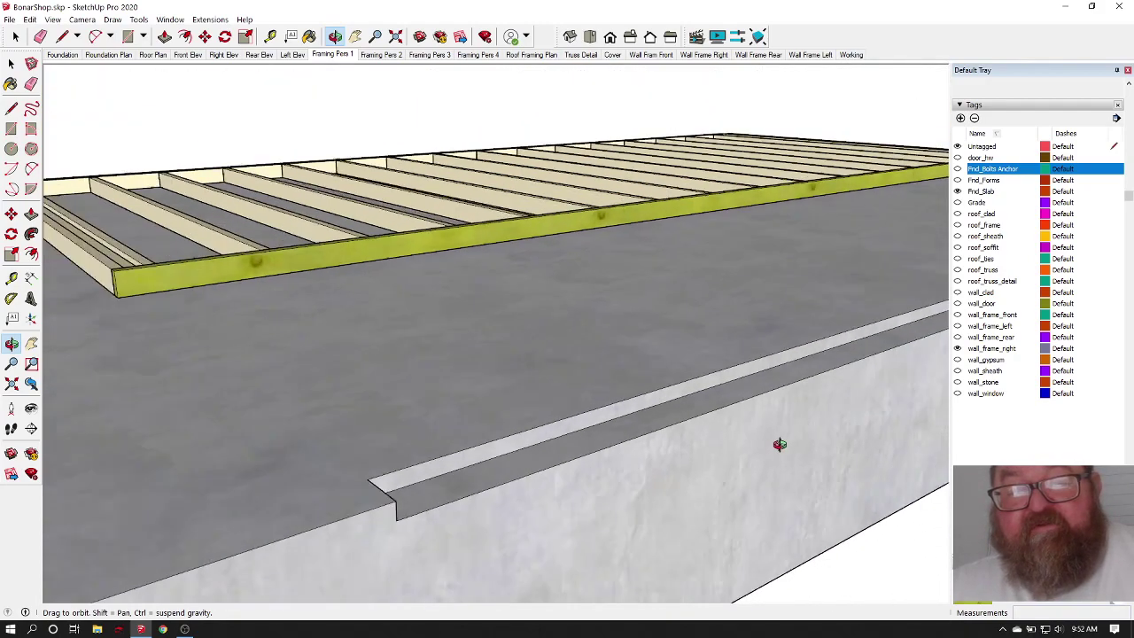
scroll(778, 444, "down", 8)
scroll(576, 535, "up", 4)
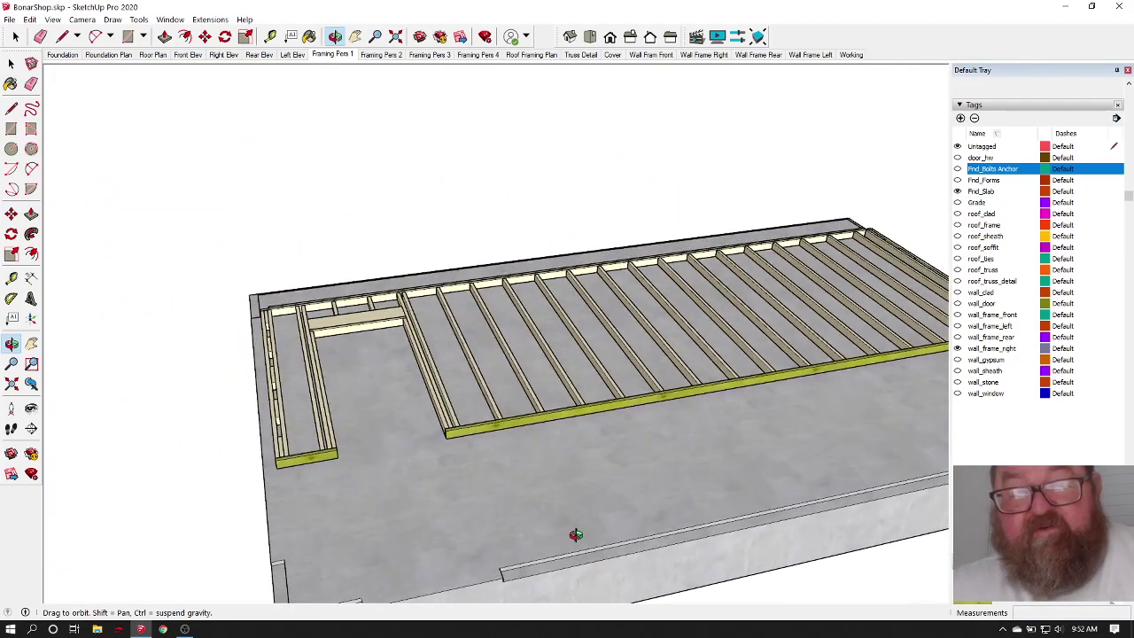
scroll(463, 399, "down", 4)
scroll(487, 513, "up", 4)
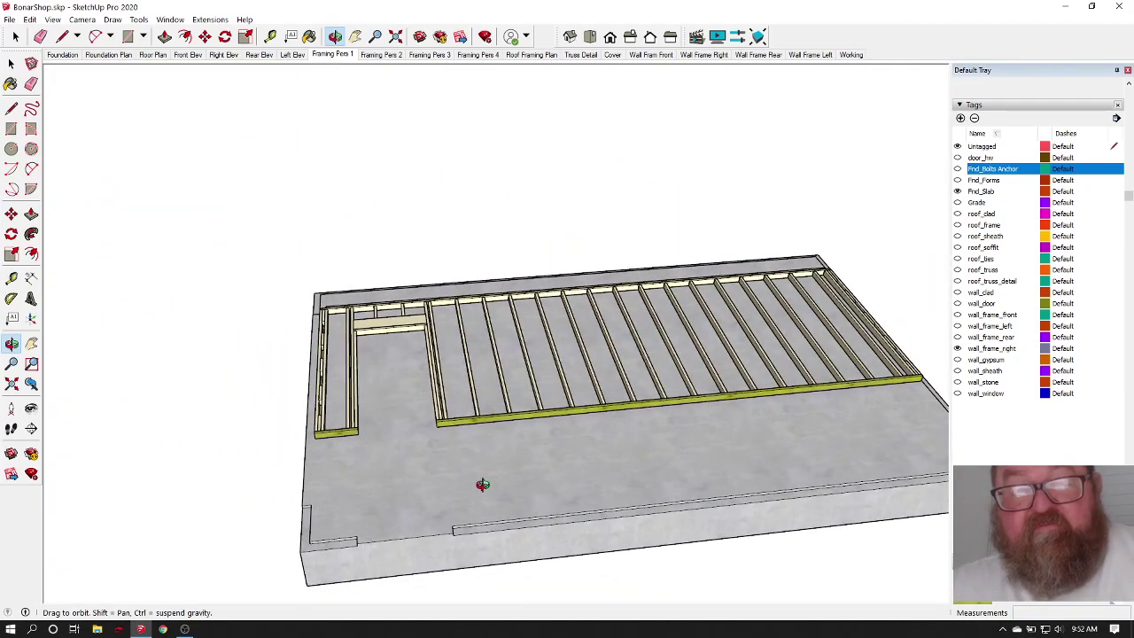
left_click_drag(482, 483, 405, 527)
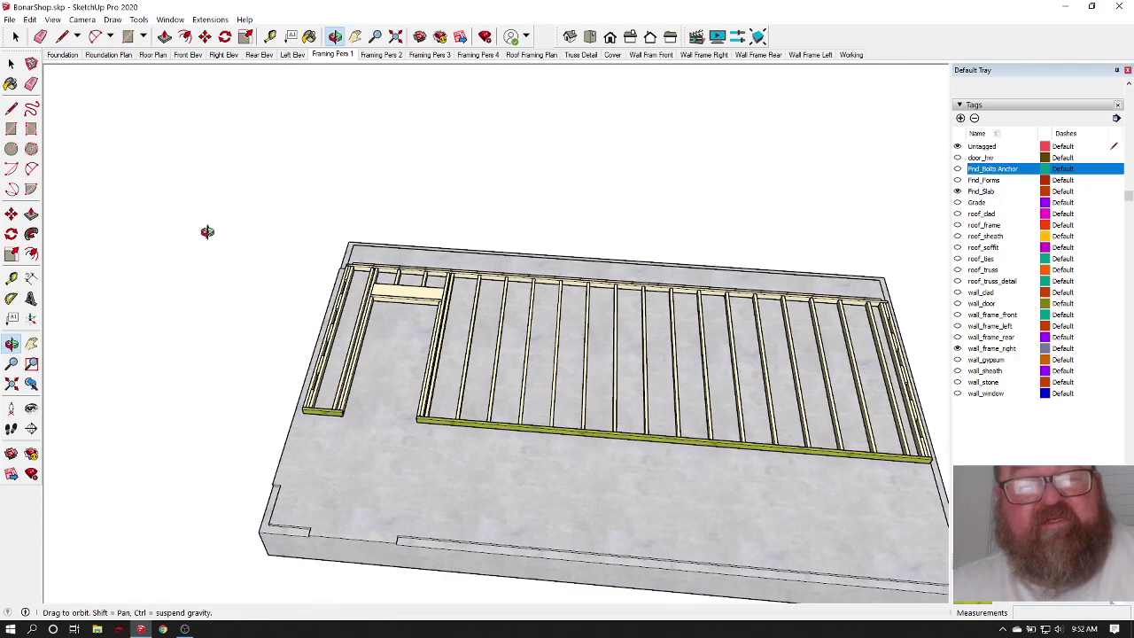
Step: Draw a 16' by 26' 4" rectangle on the slab between opposite inner corners of the stepped edge recess
left_click(128, 36)
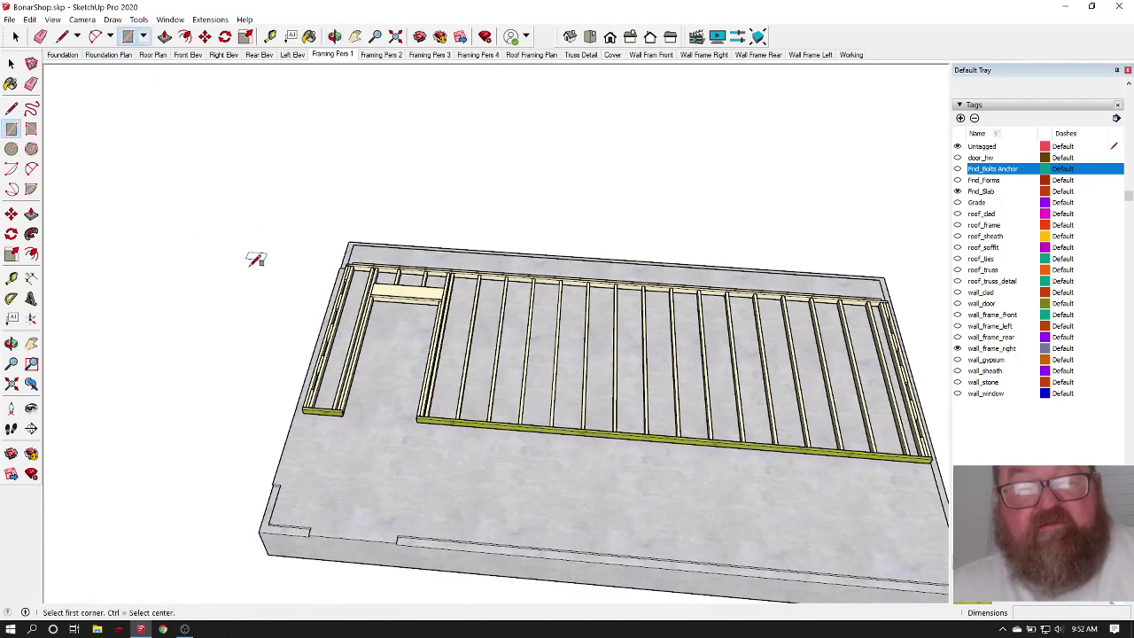
left_click(275, 523)
scroll(505, 471, "down", 3)
scroll(792, 371, "up", 4)
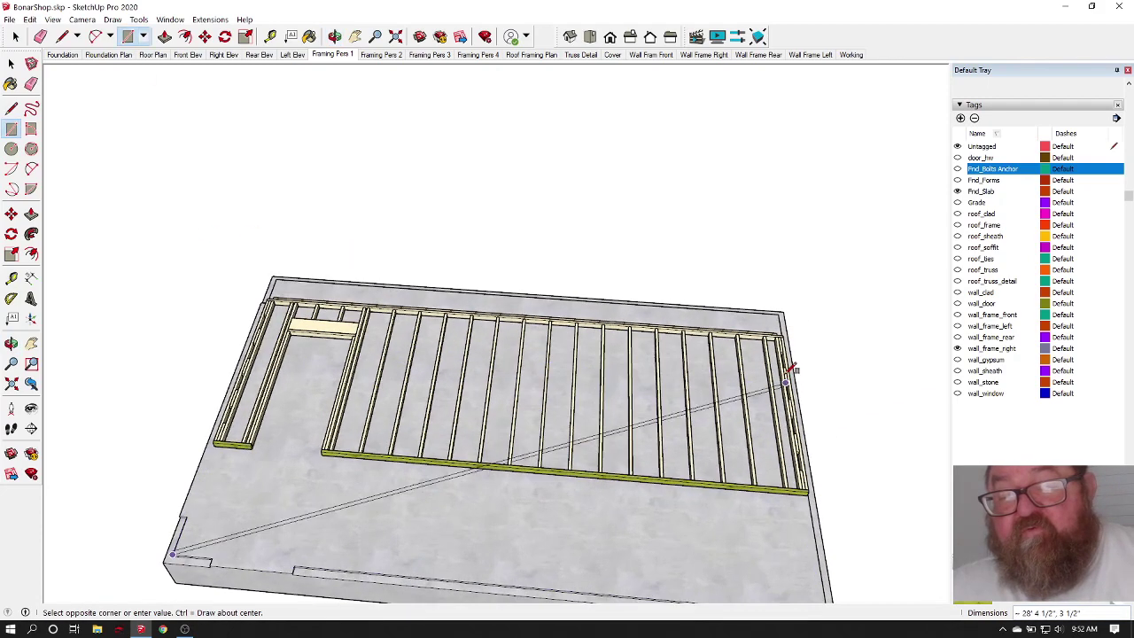
scroll(791, 370, "up", 3)
left_click(779, 287)
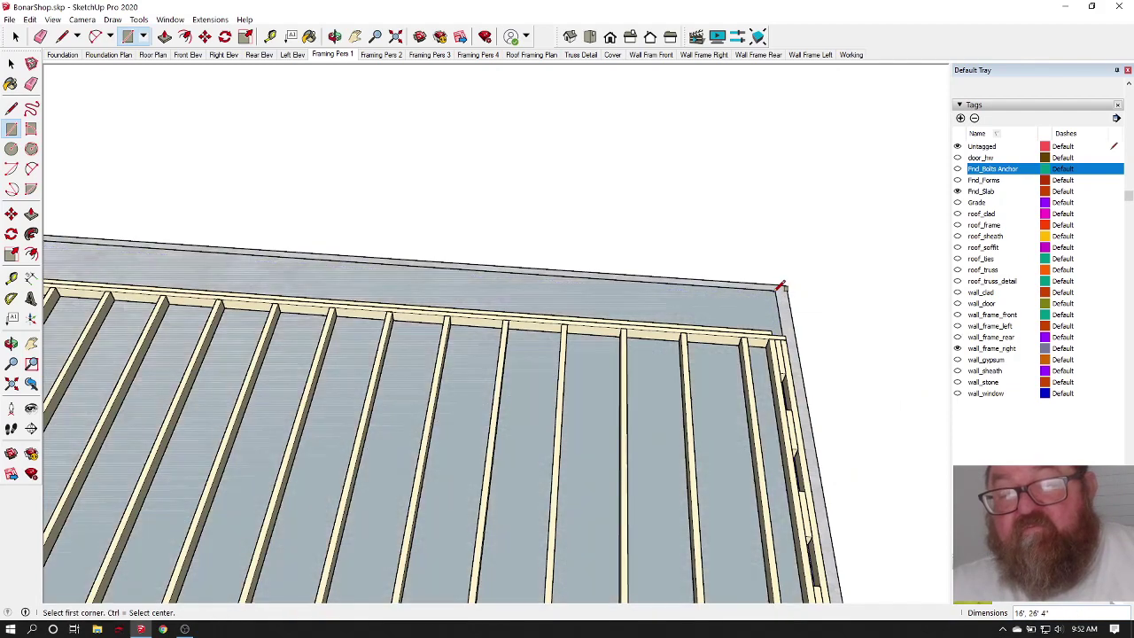
scroll(789, 297, "down", 5)
scroll(278, 547, "up", 4)
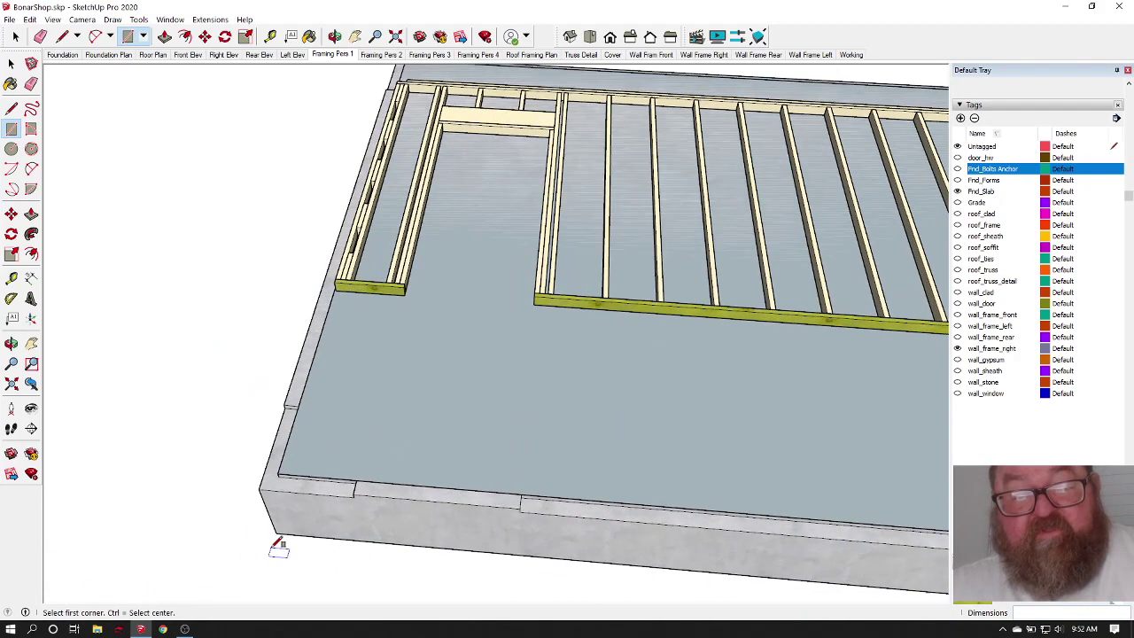
Step: Offset the rectangle's outline inward by 4" over the slab
scroll(278, 547, "up", 5)
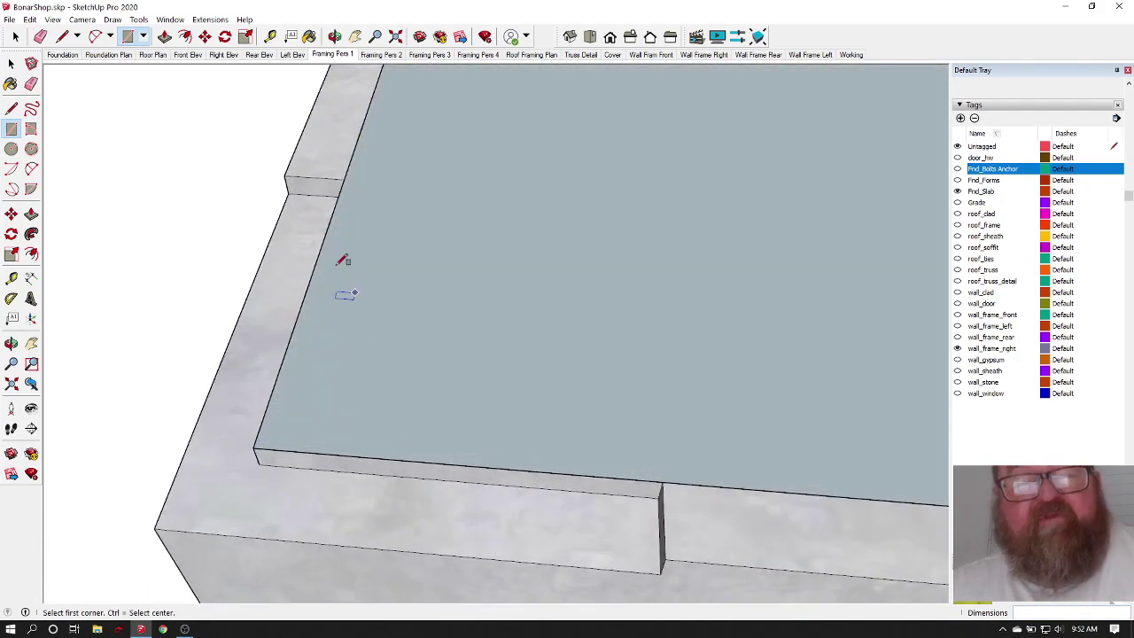
left_click(185, 36)
left_click(303, 301)
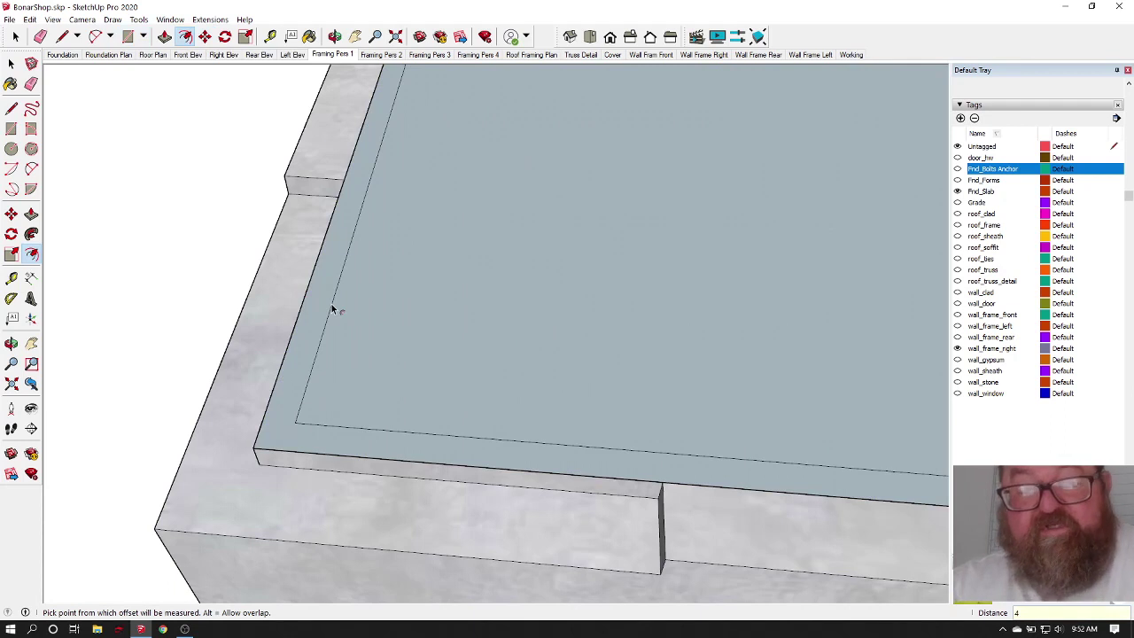
type("4")
key("Return")
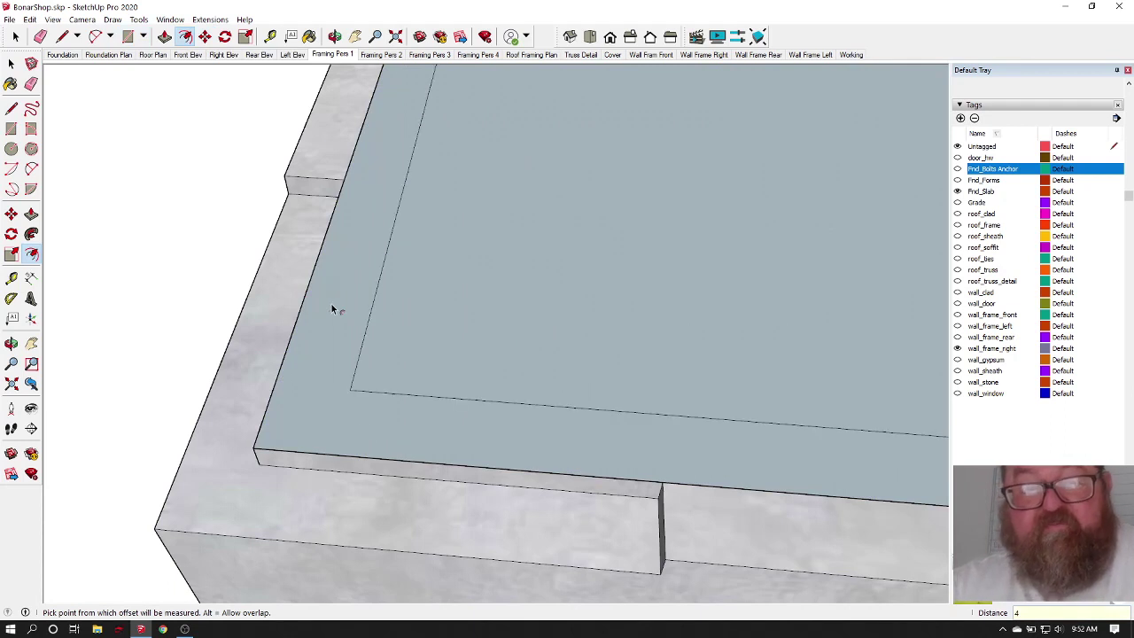
Step: Delete the original outer rectangle edge and the filled faces, keeping only the inset outline on the slab
left_click(15, 36)
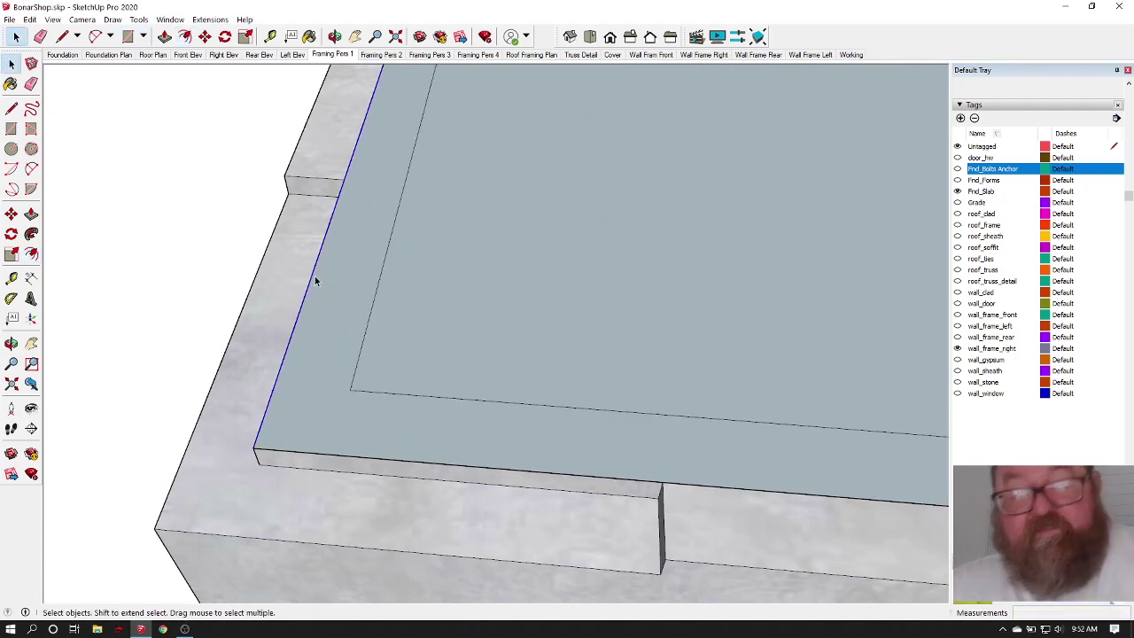
key("Delete")
left_click(279, 453)
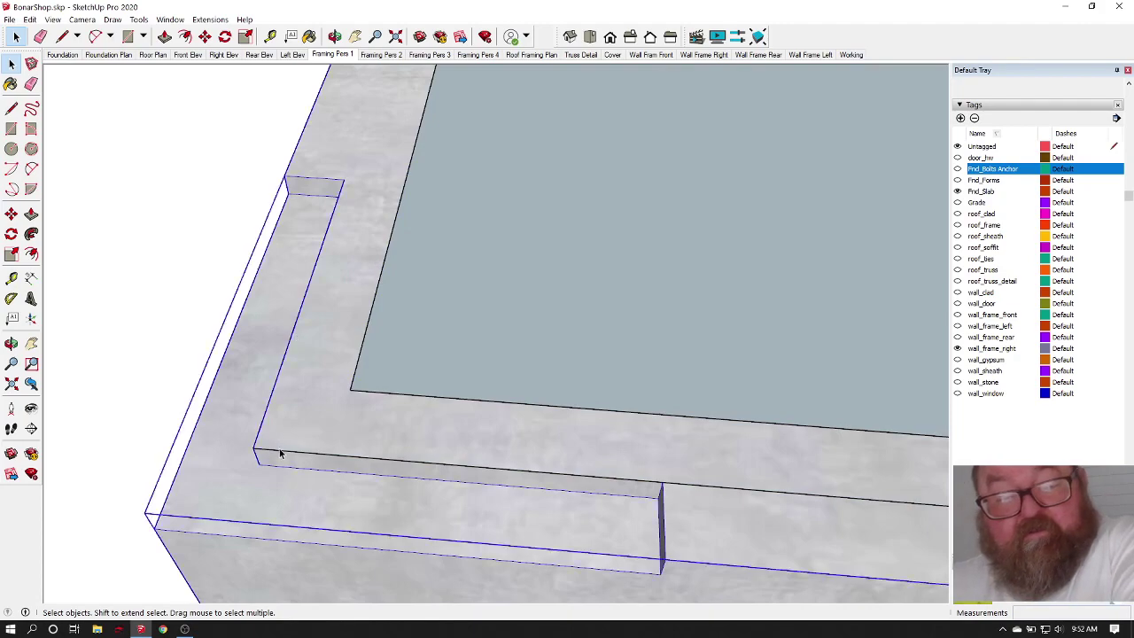
scroll(168, 443, "down", 10)
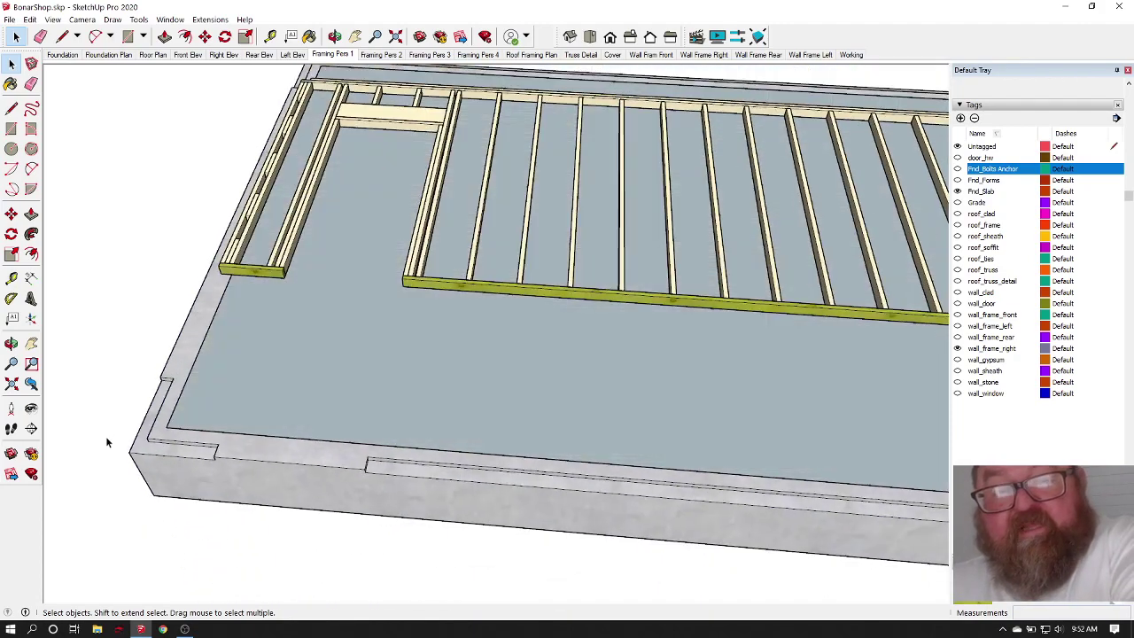
scroll(680, 199, "up", 8)
middle_click_drag(680, 198, 786, 442)
scroll(781, 485, "down", 3)
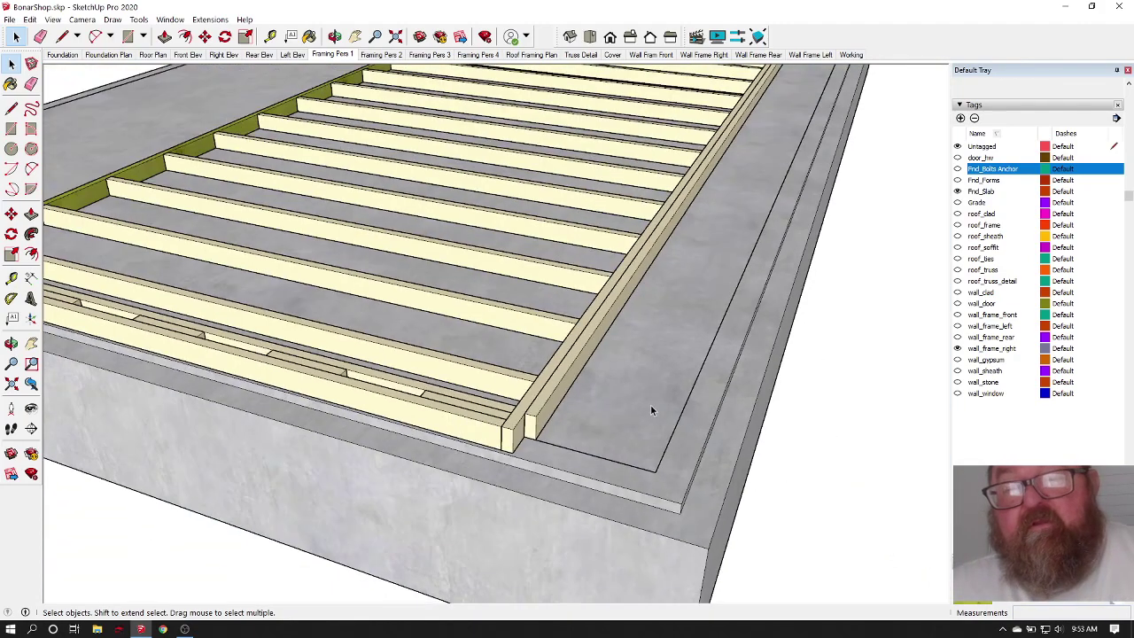
Step: Examine the inset outline against the stepped recess at the slab corner and door-opening gap from several angles
scroll(721, 426, "down", 2)
left_click(335, 37)
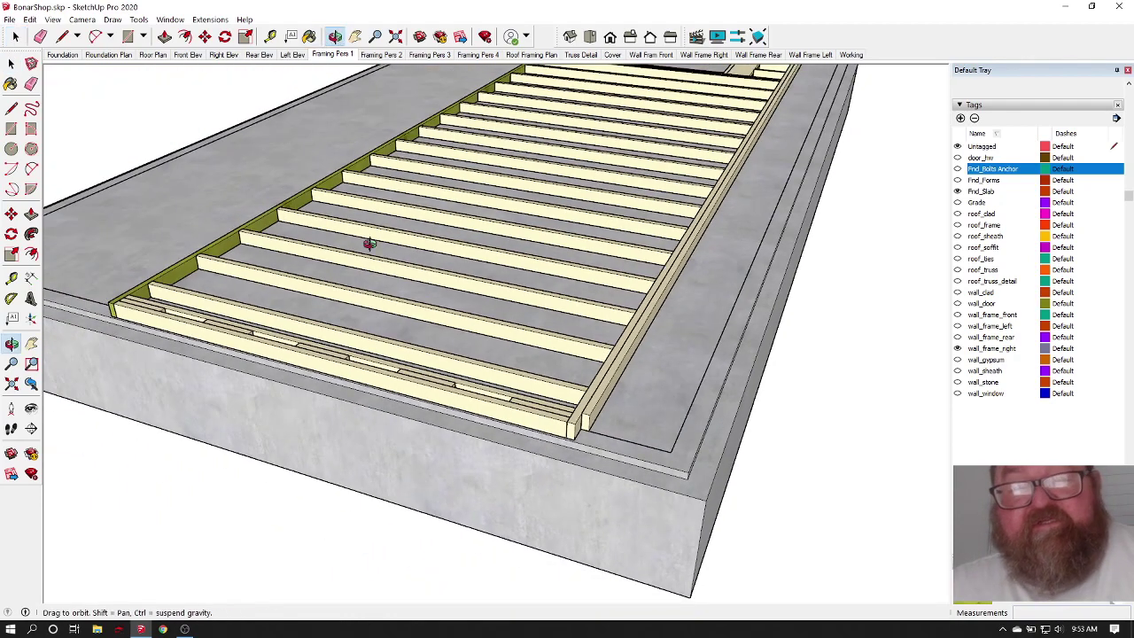
left_click_drag(370, 245, 166, 323)
scroll(165, 324, "up", 8)
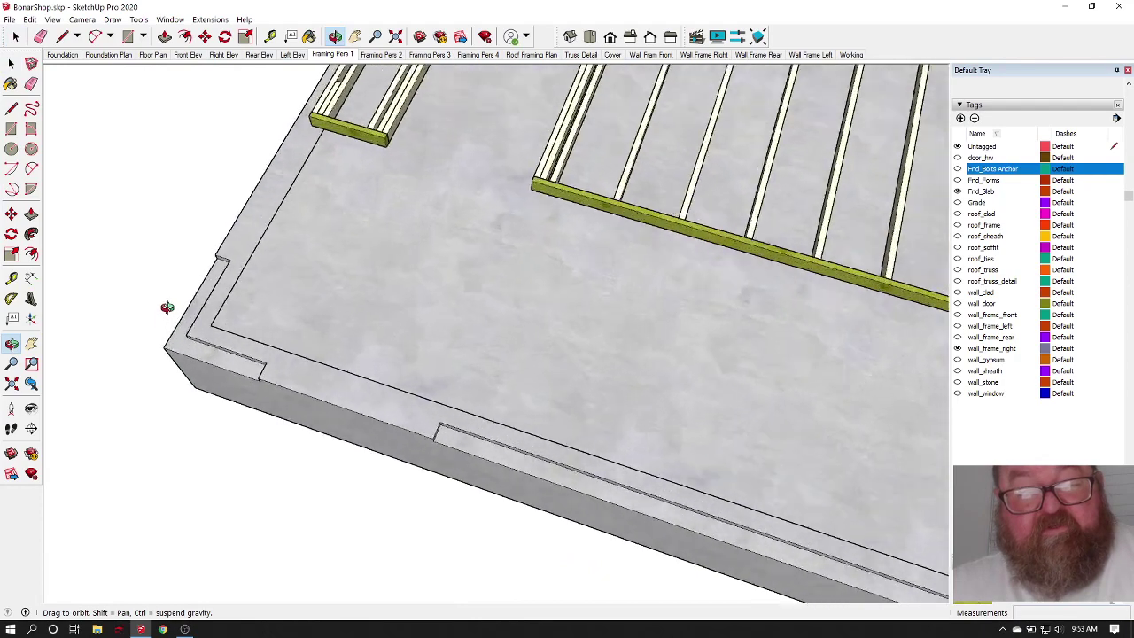
left_click_drag(237, 346, 412, 279)
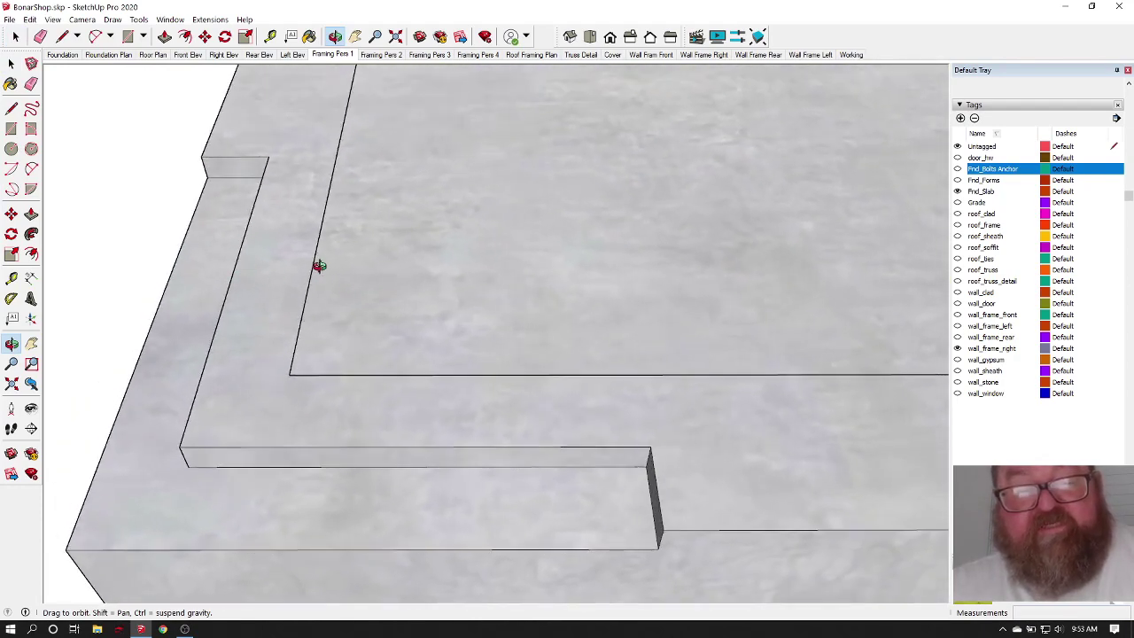
left_click_drag(309, 346, 327, 415)
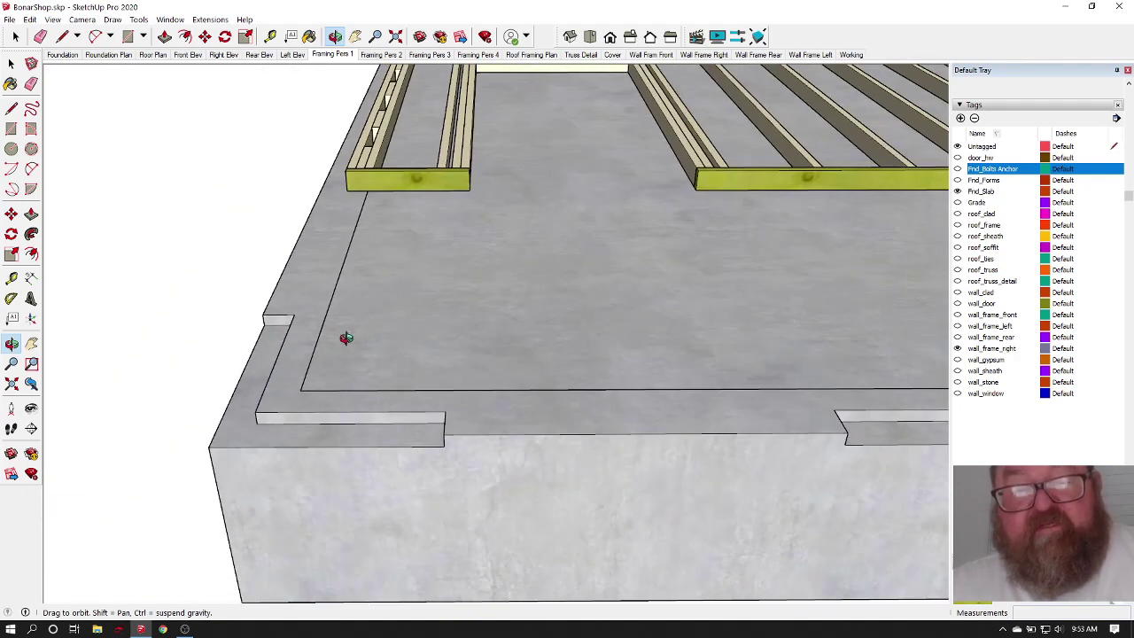
scroll(272, 394, "up", 5)
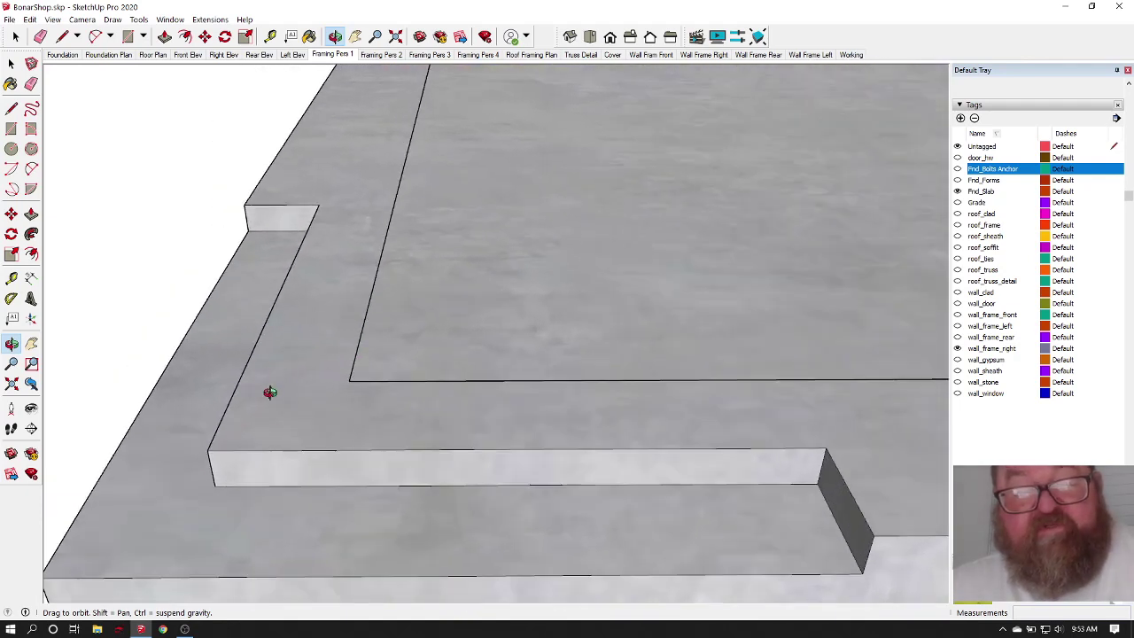
left_click_drag(270, 392, 230, 481)
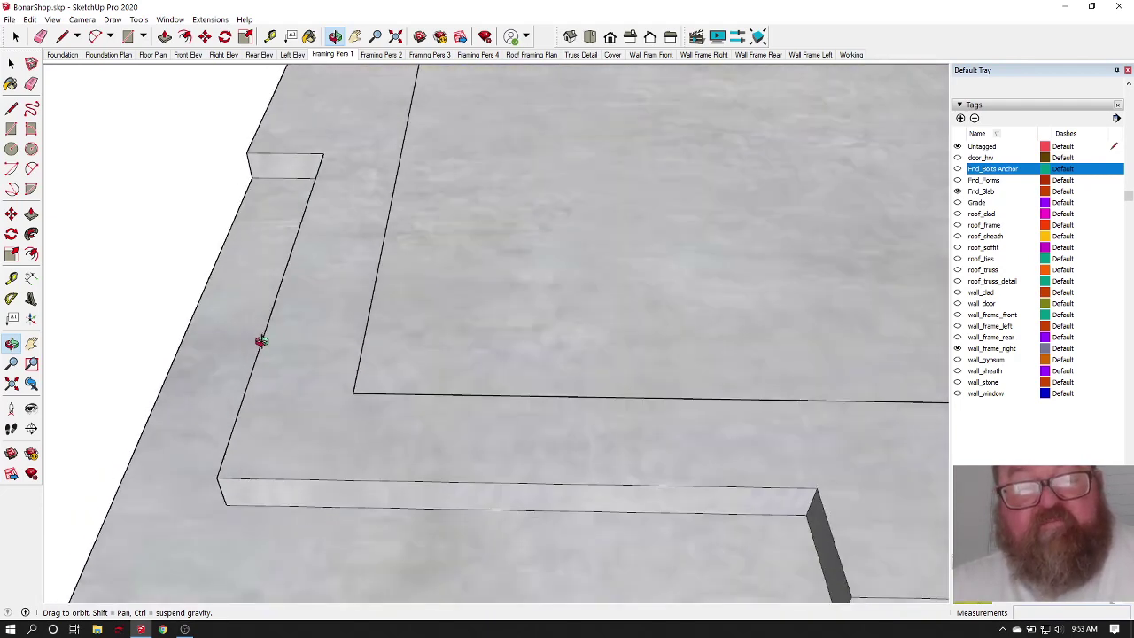
left_click_drag(294, 479, 593, 368)
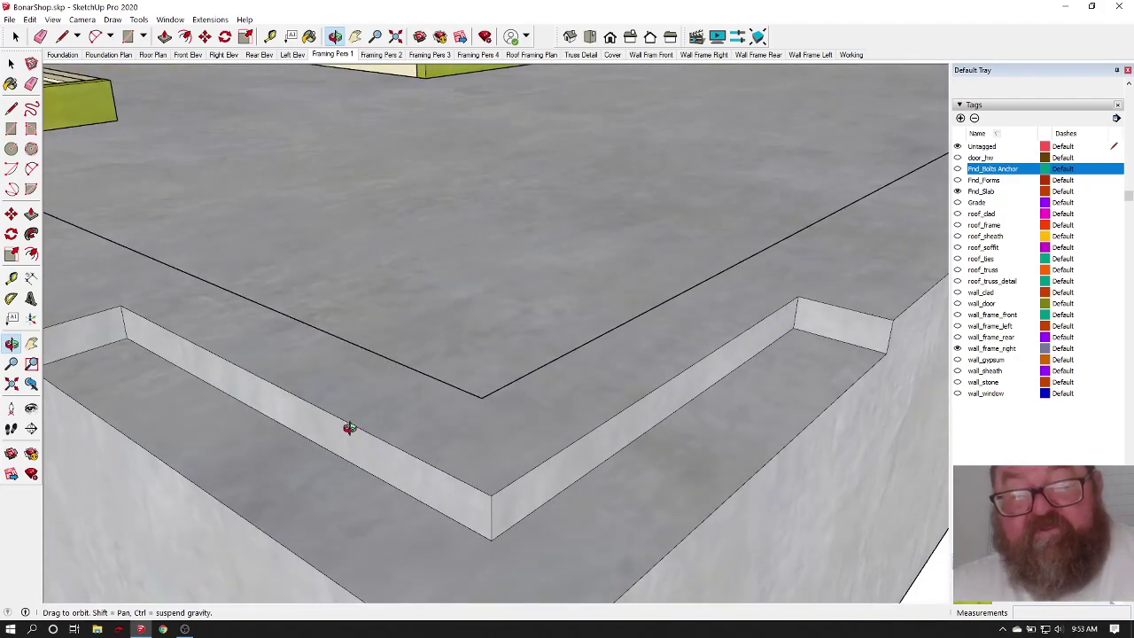
left_click_drag(483, 463, 195, 299)
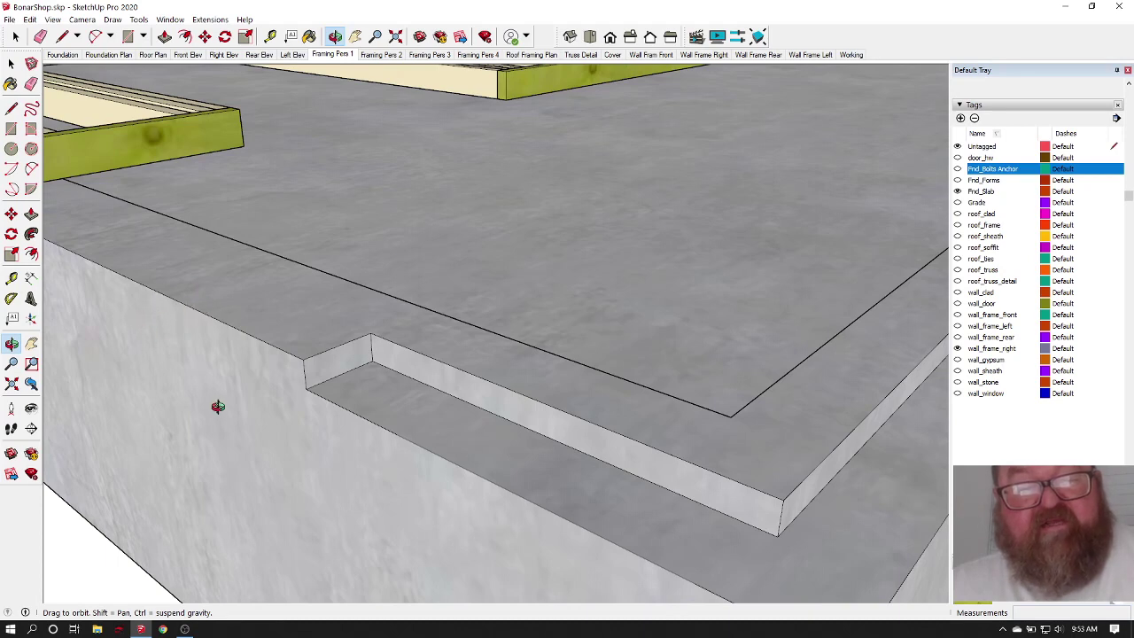
left_click_drag(218, 407, 235, 252)
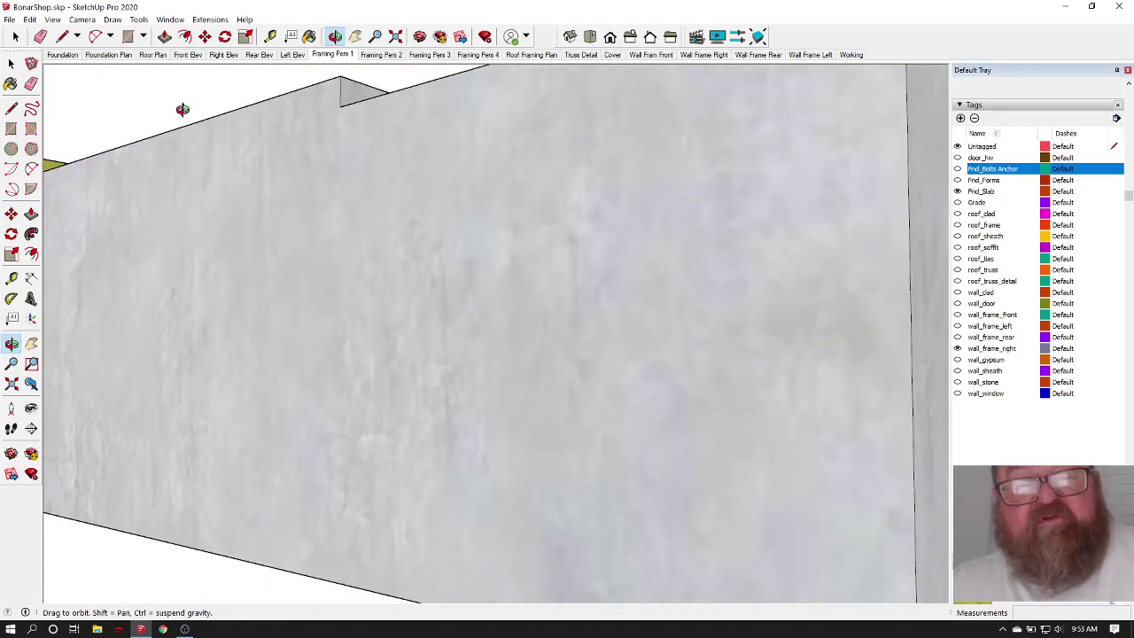
left_click_drag(192, 121, 164, 357)
scroll(164, 357, "up", 3)
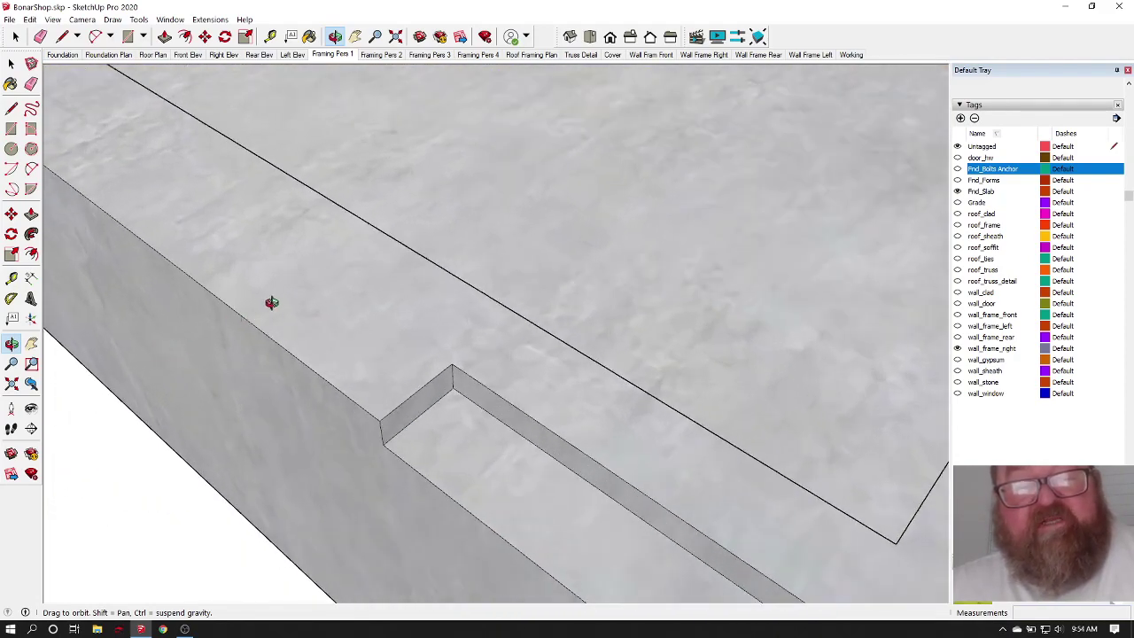
scroll(270, 330, "down", 5)
scroll(273, 330, "up", 4)
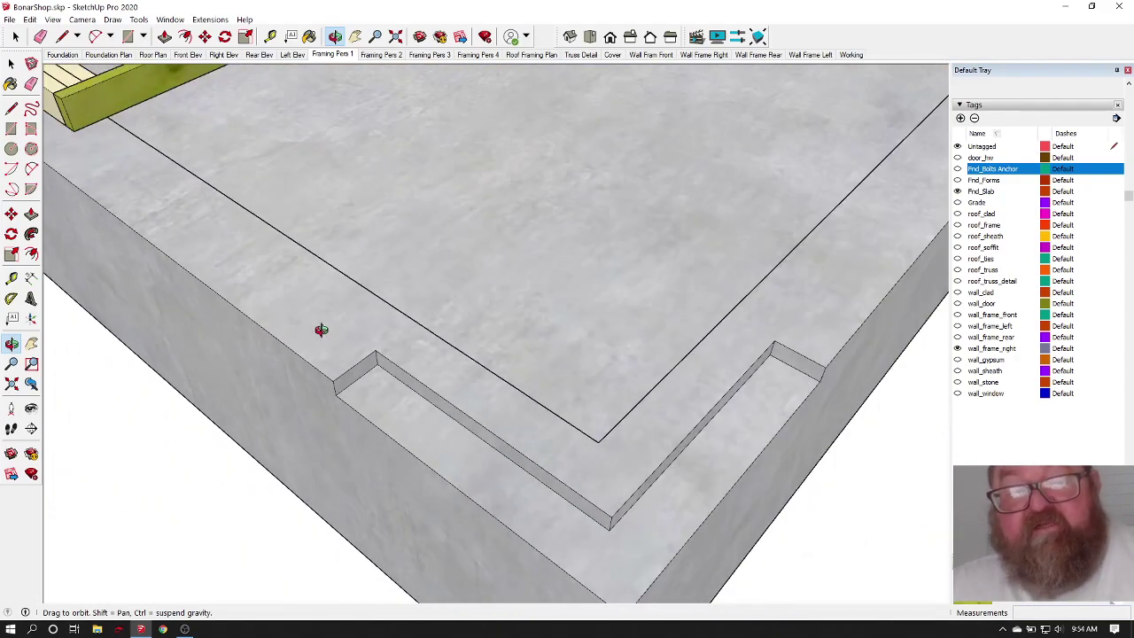
Step: Examine the slab corner recess up close once more, then the slab edge together with the whole flattened wall
scroll(248, 321, "down", 3)
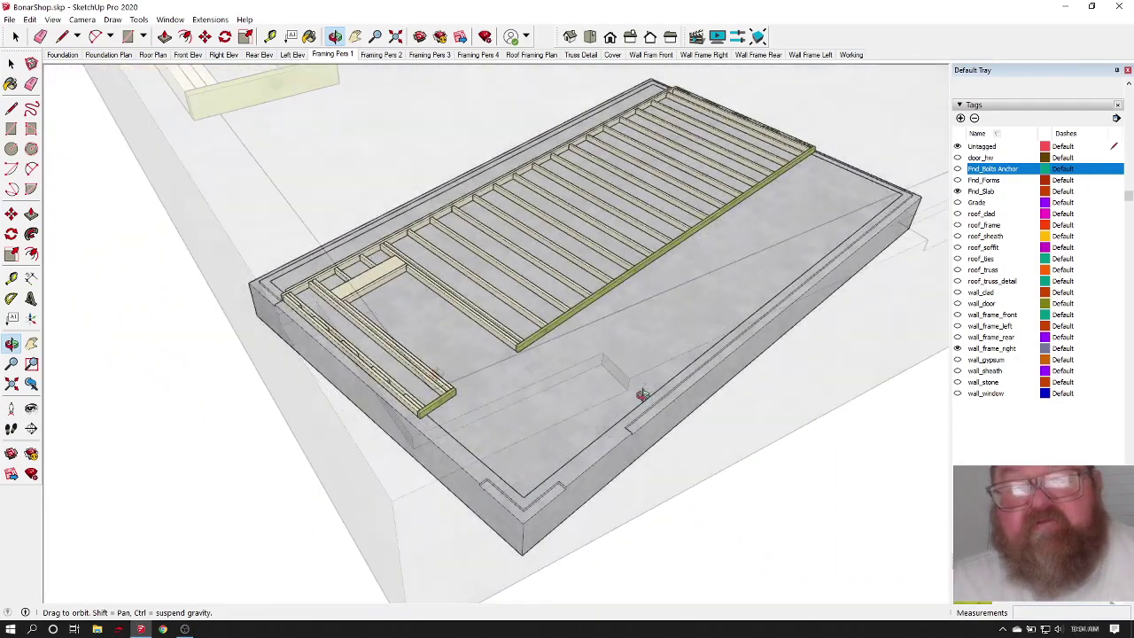
left_click_drag(640, 398, 602, 410)
scroll(572, 476, "up", 5)
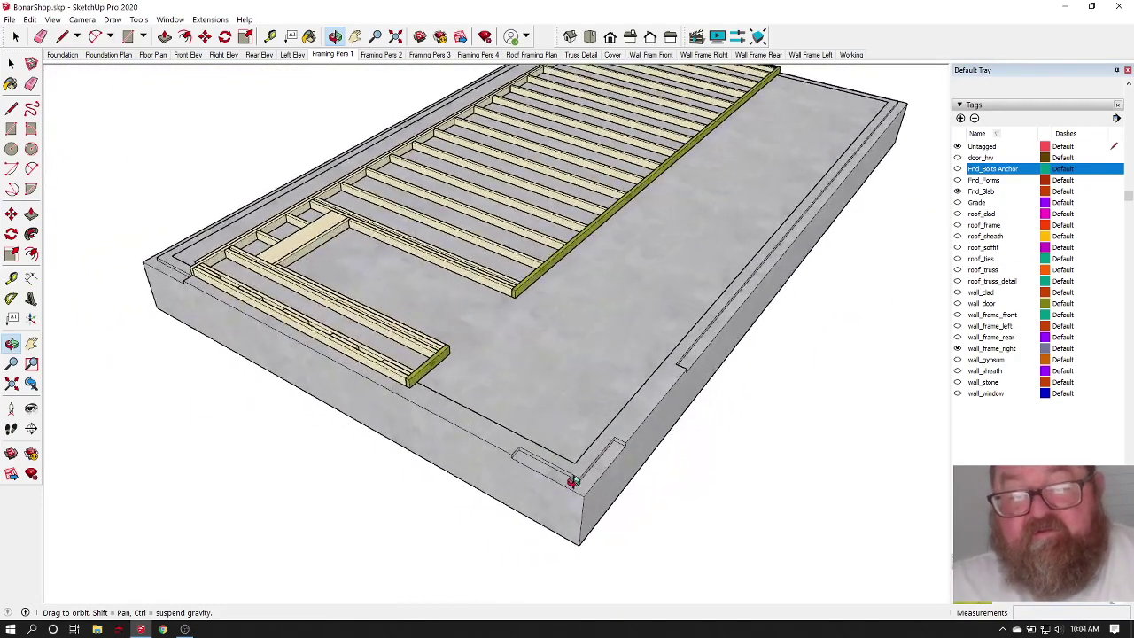
scroll(573, 459, "up", 3)
left_click_drag(572, 458, 428, 425)
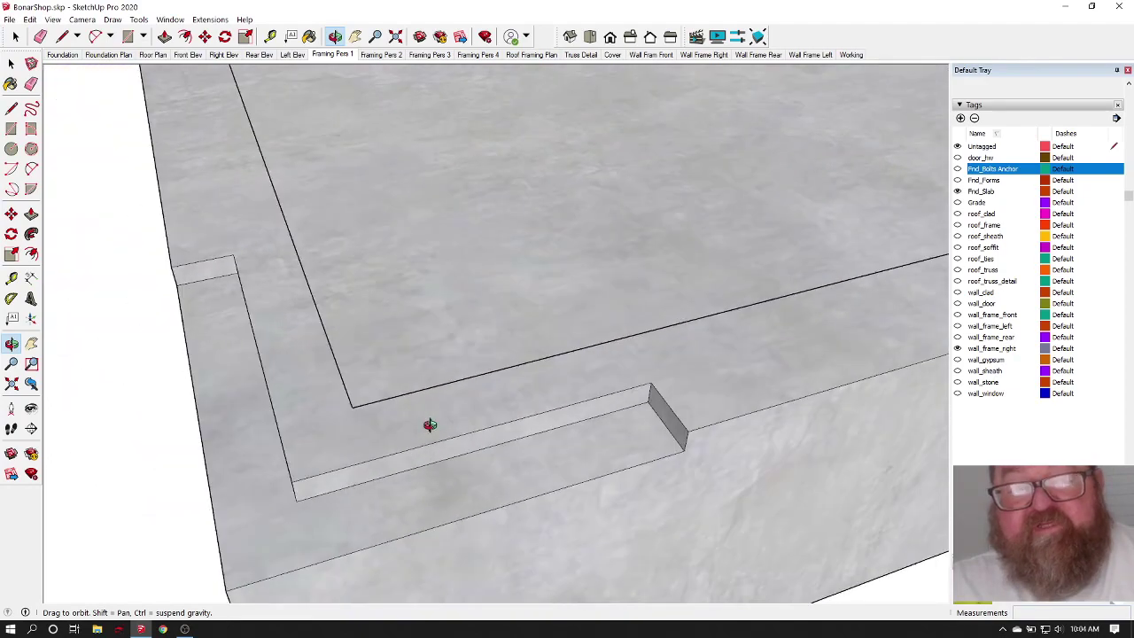
left_click_drag(325, 370, 510, 414)
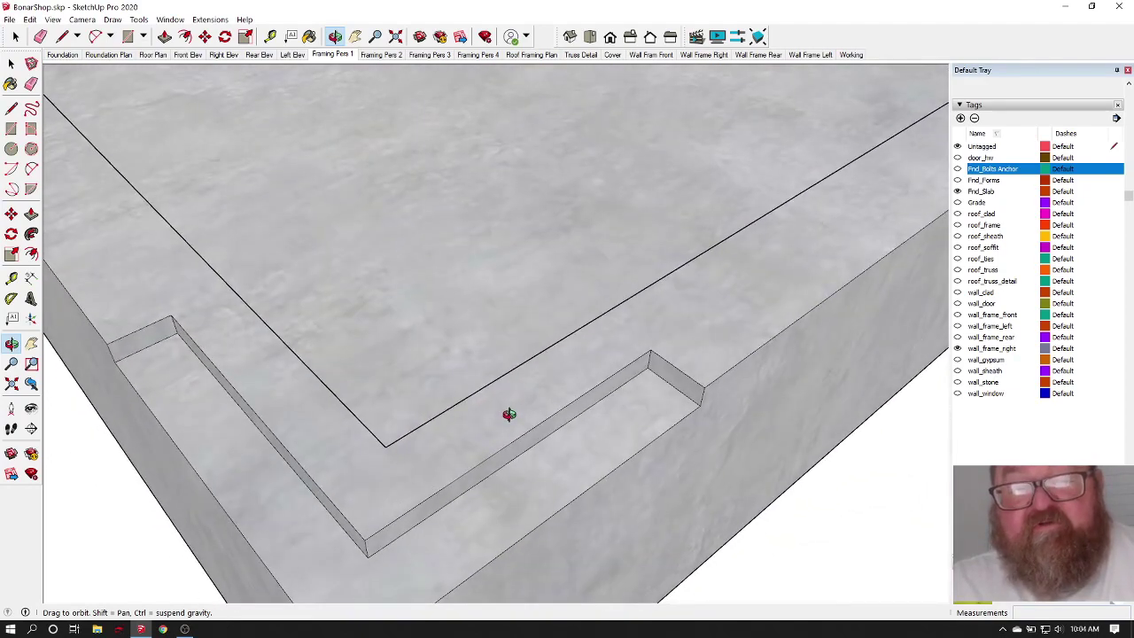
scroll(590, 408, "down", 8)
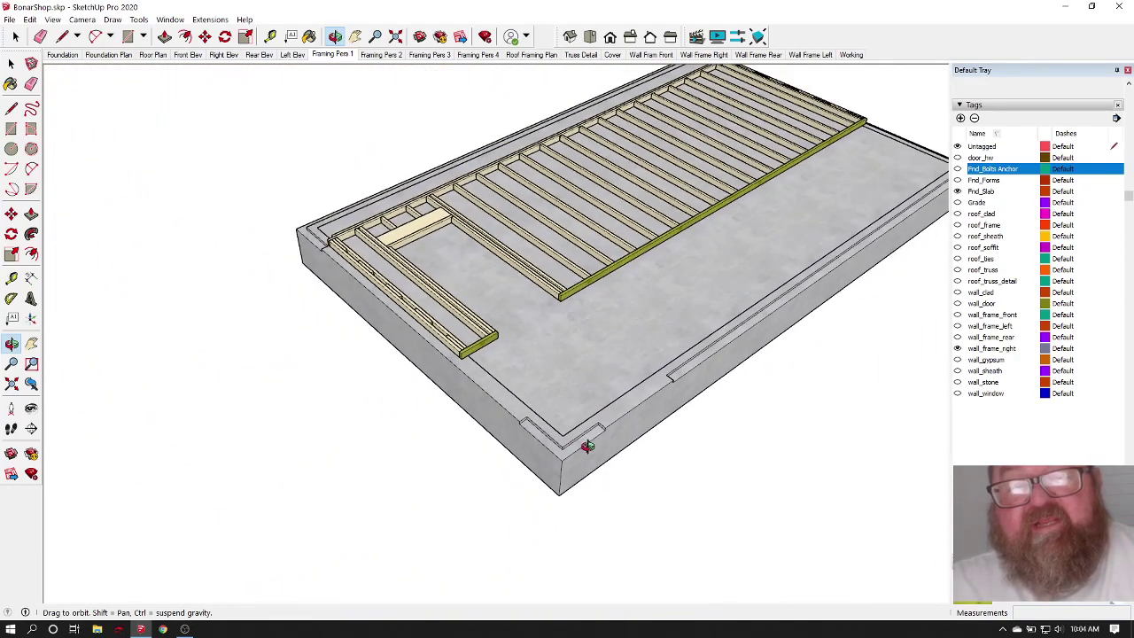
left_click_drag(704, 442, 623, 419)
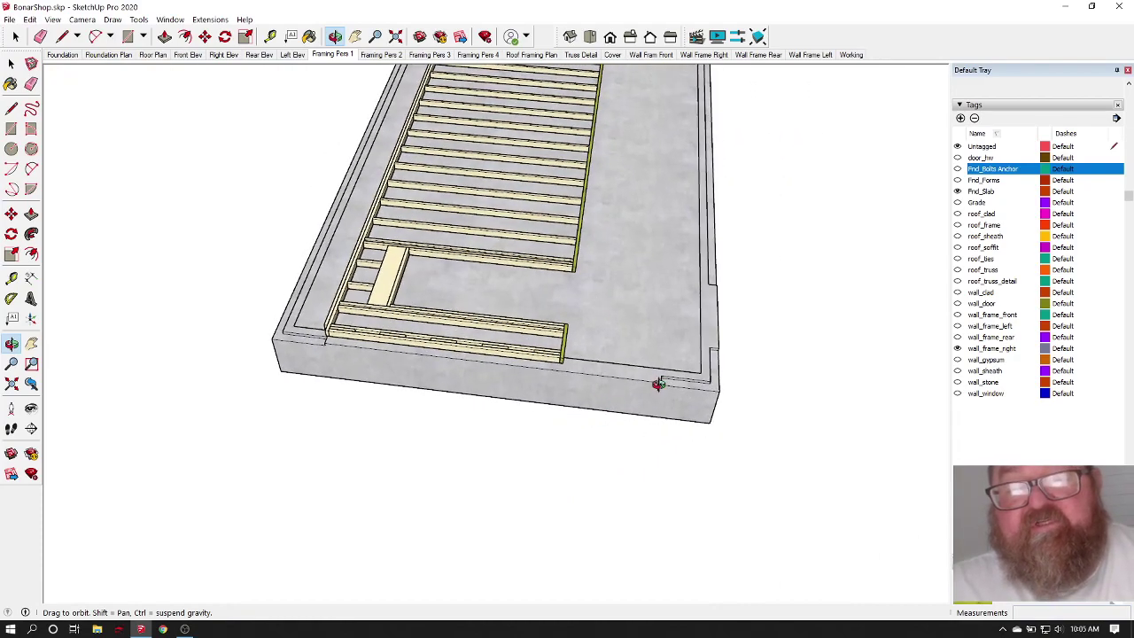
Step: Open the flattened wall's bottom plate for editing and delete its short section on the corner side of the door opening
left_click_drag(659, 384, 403, 410)
scroll(519, 326, "up", 8)
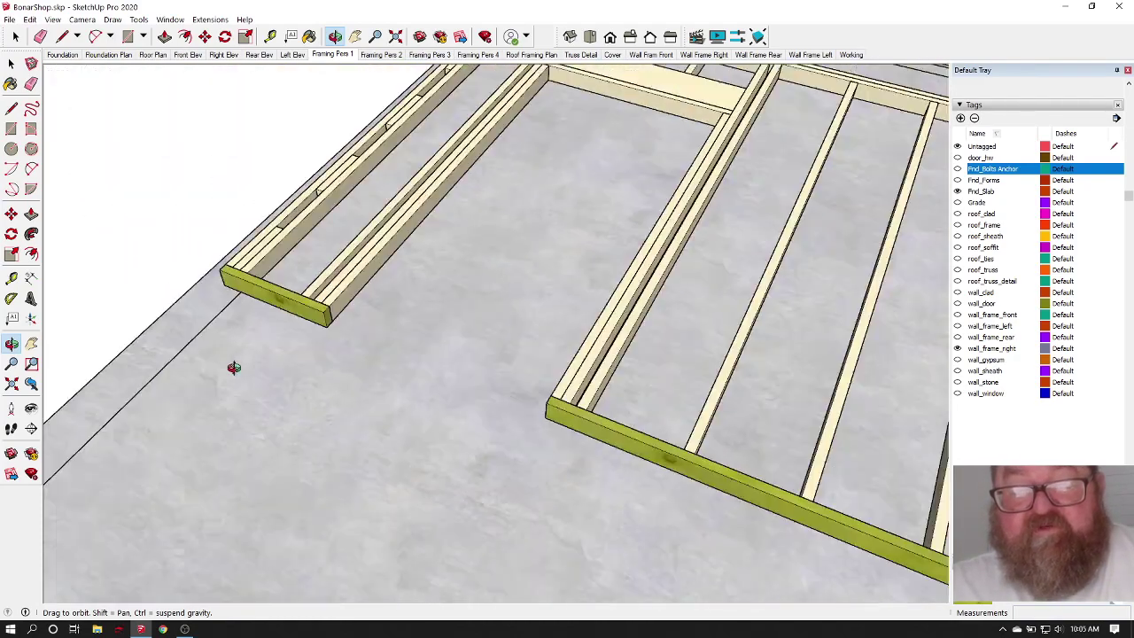
left_click_drag(233, 368, 358, 303)
left_click_drag(276, 290, 392, 320)
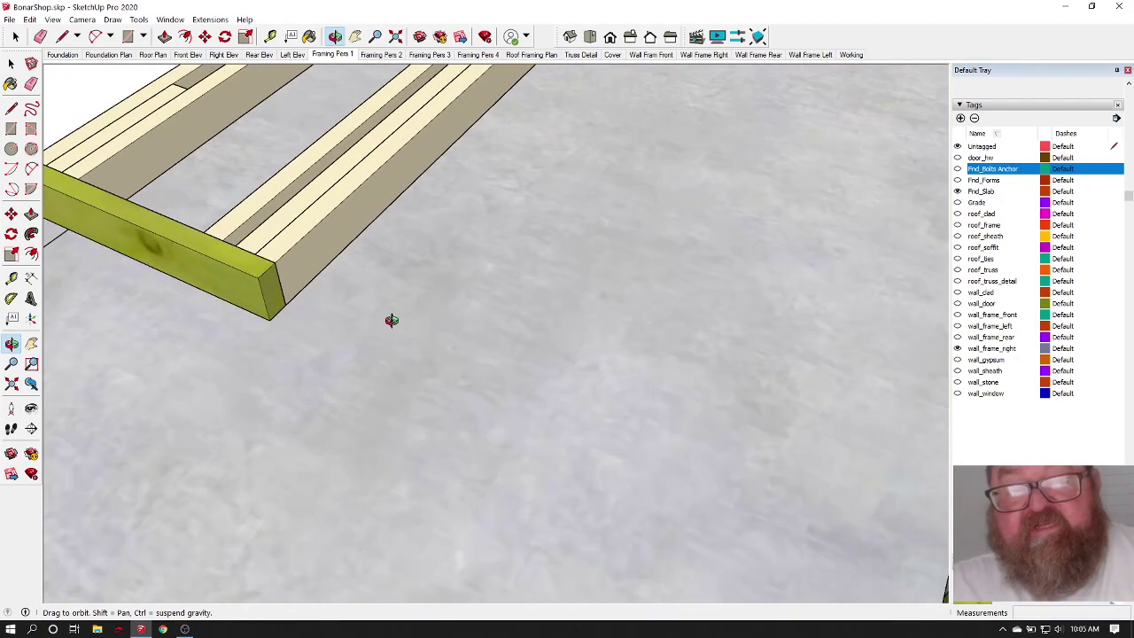
left_click_drag(114, 126, 276, 432)
key("space")
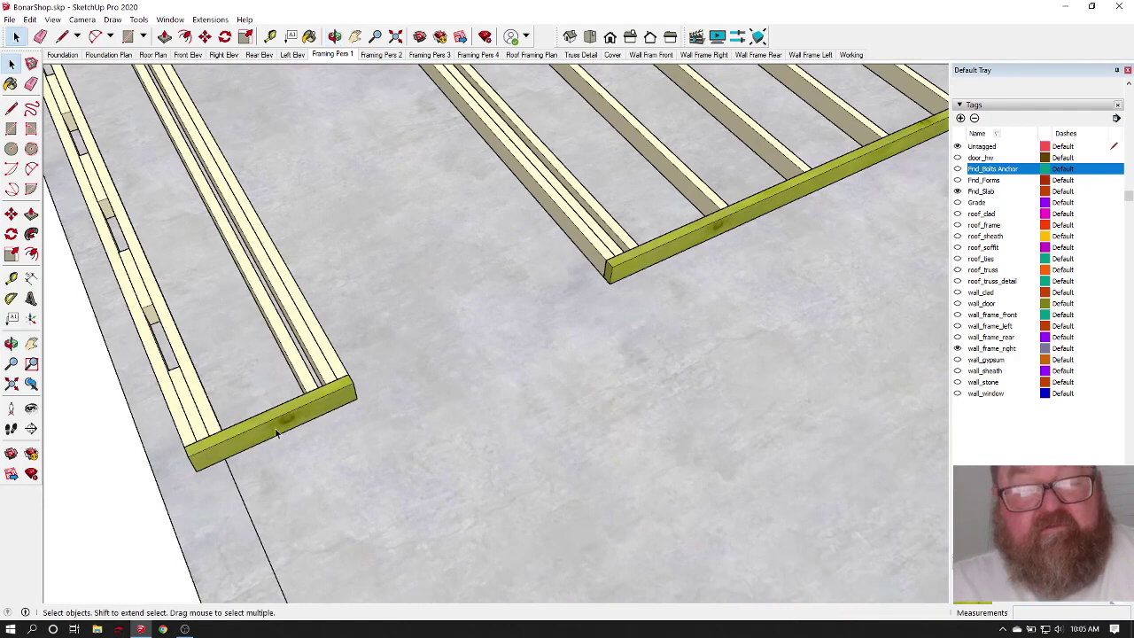
double_click(286, 418)
left_click(286, 418)
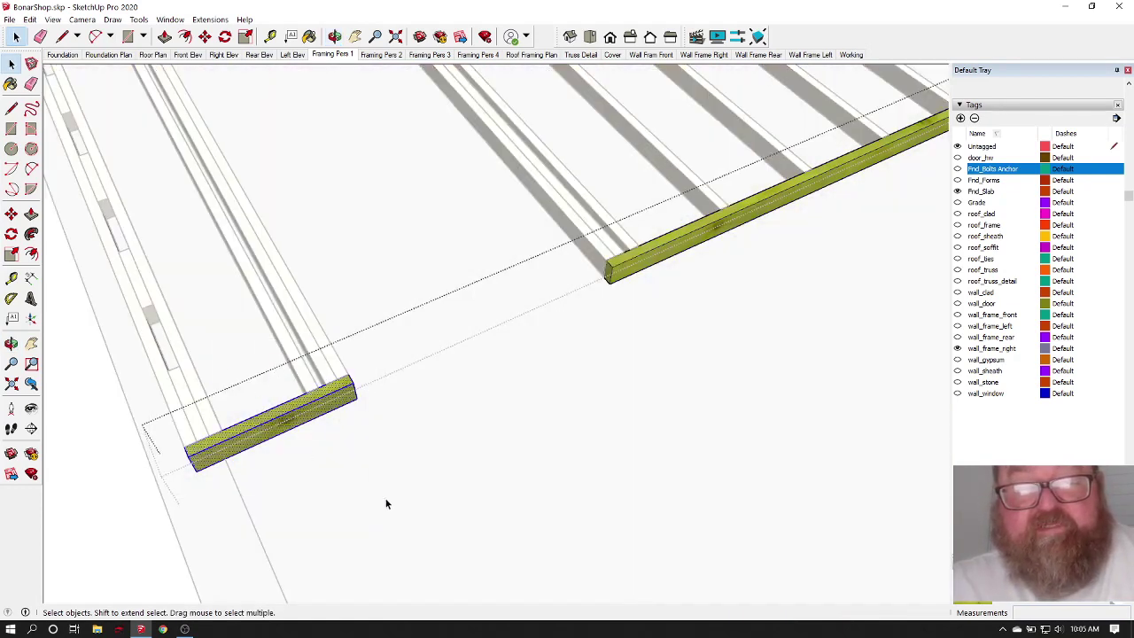
key("Delete")
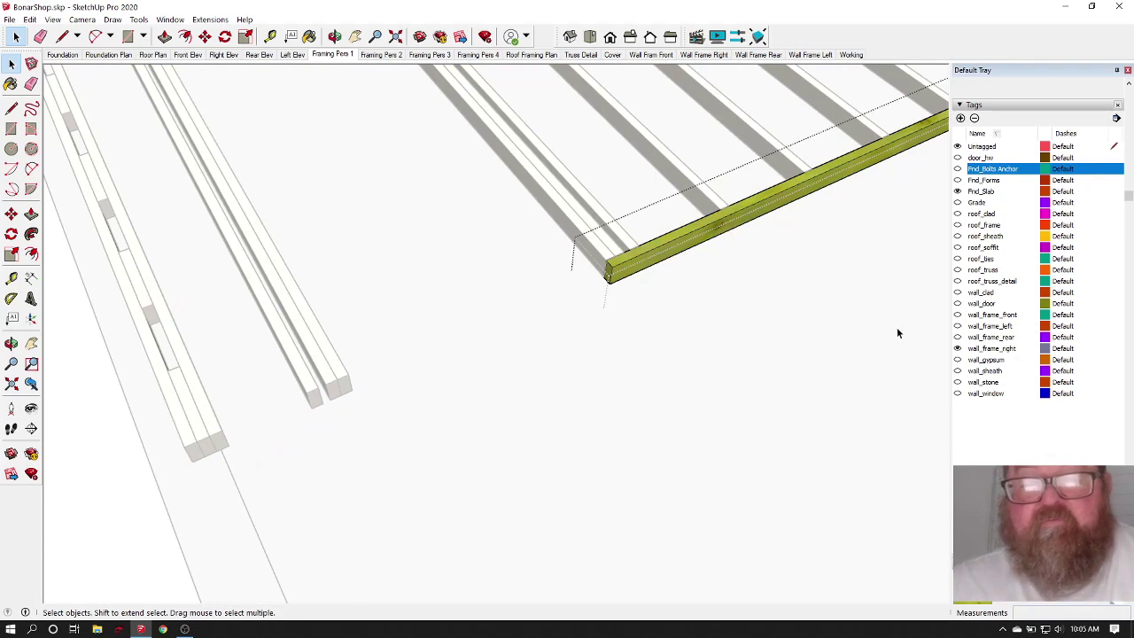
middle_click_drag(897, 333, 747, 270)
left_click(736, 256)
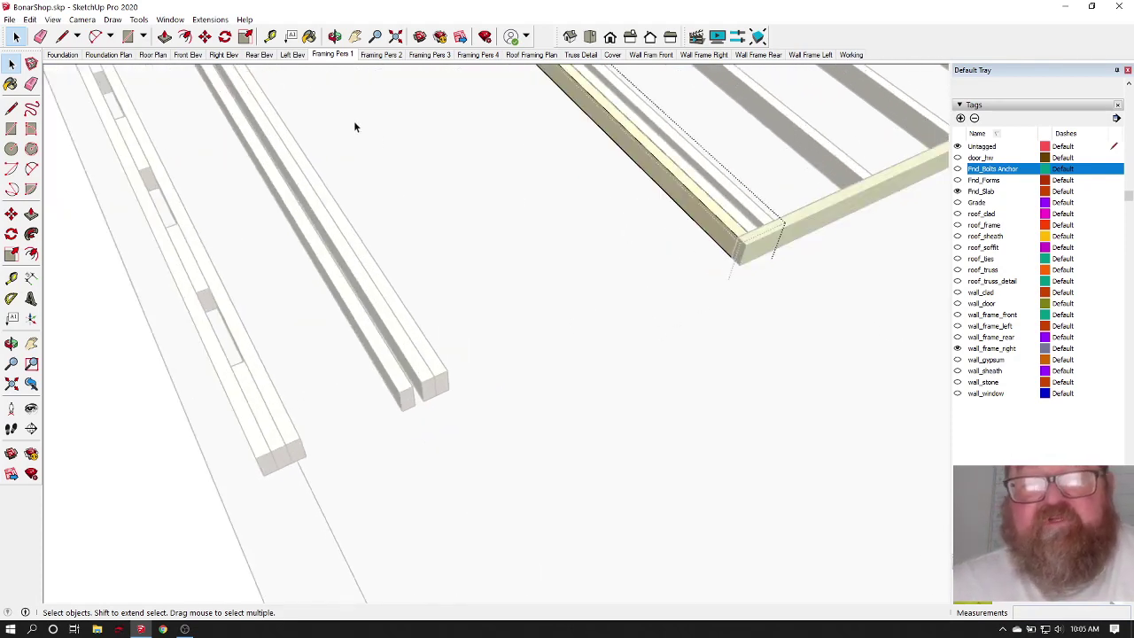
left_click(165, 36)
left_click(744, 254)
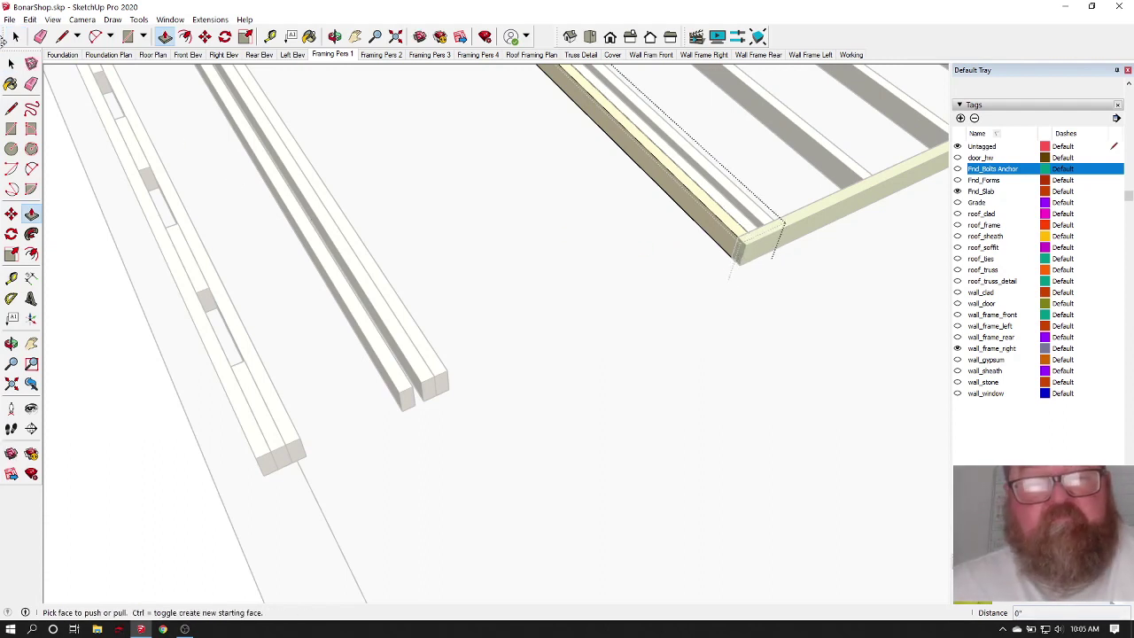
Step: Push/Pull the bottom plate's end 4' 11 1/4" across the door opening to the outer corner stud, and finish editing the plate
left_click(15, 37)
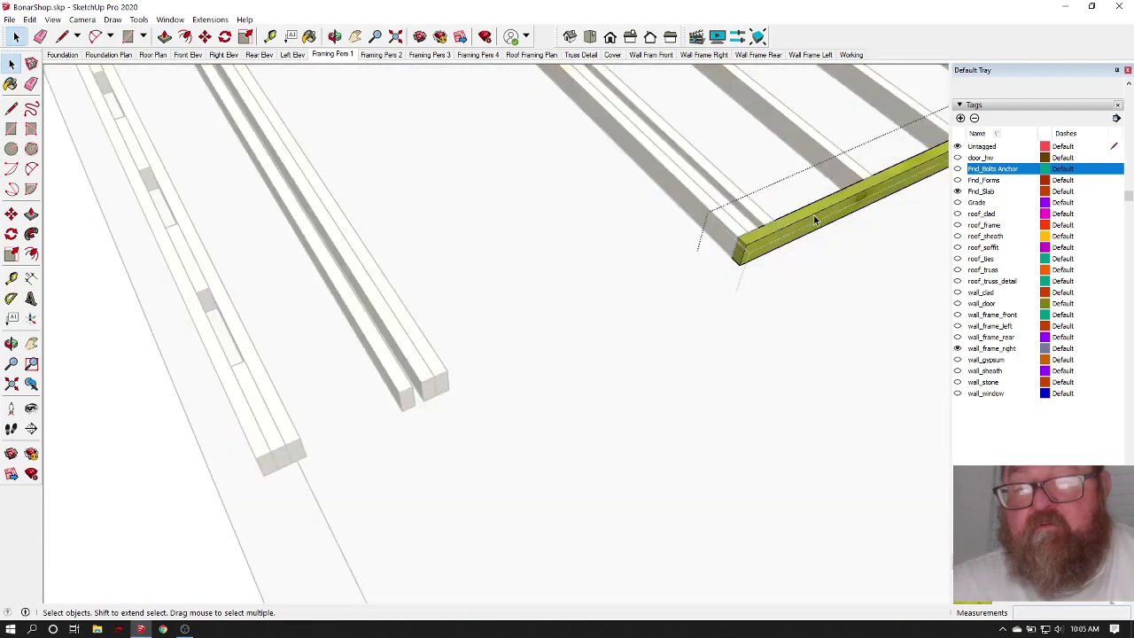
key("p")
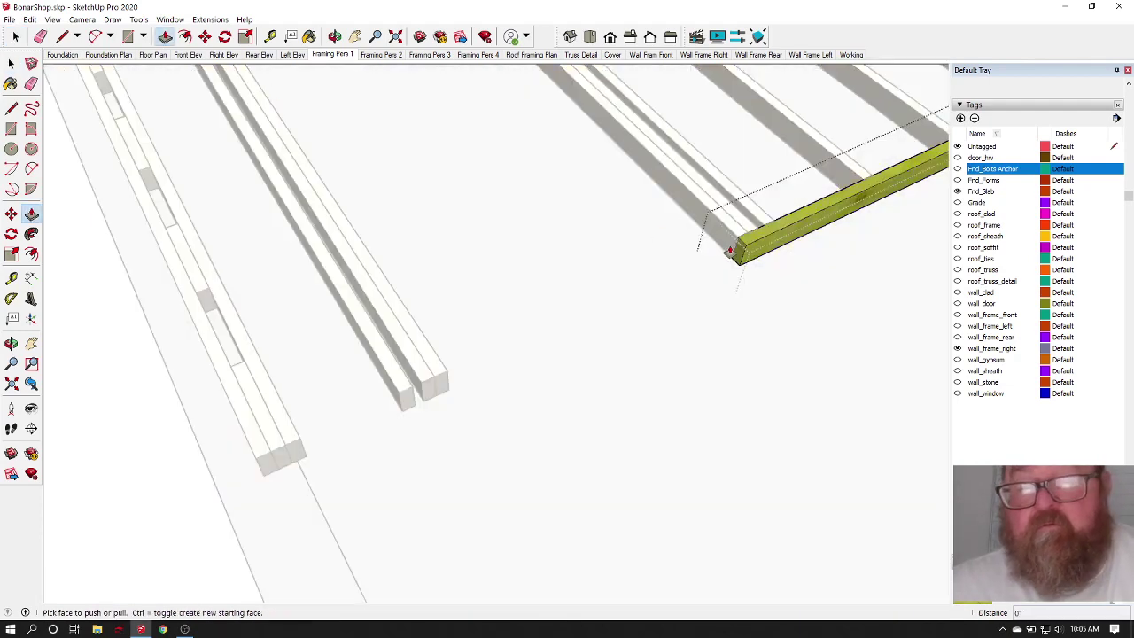
left_click(737, 252)
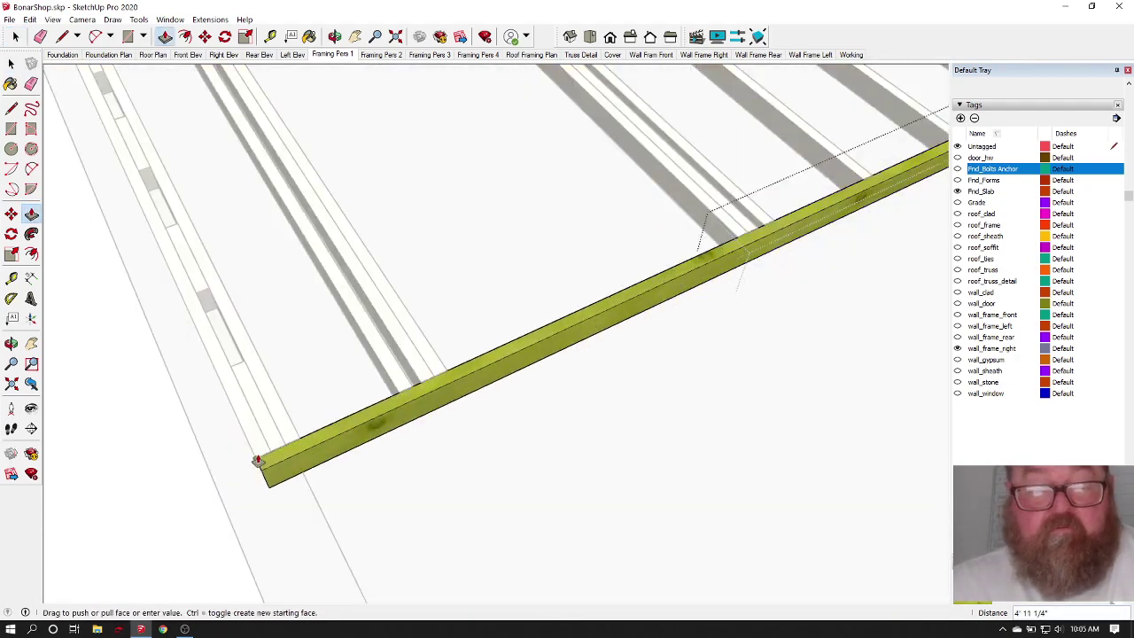
scroll(516, 425, "down", 3)
left_click(516, 425)
key("space")
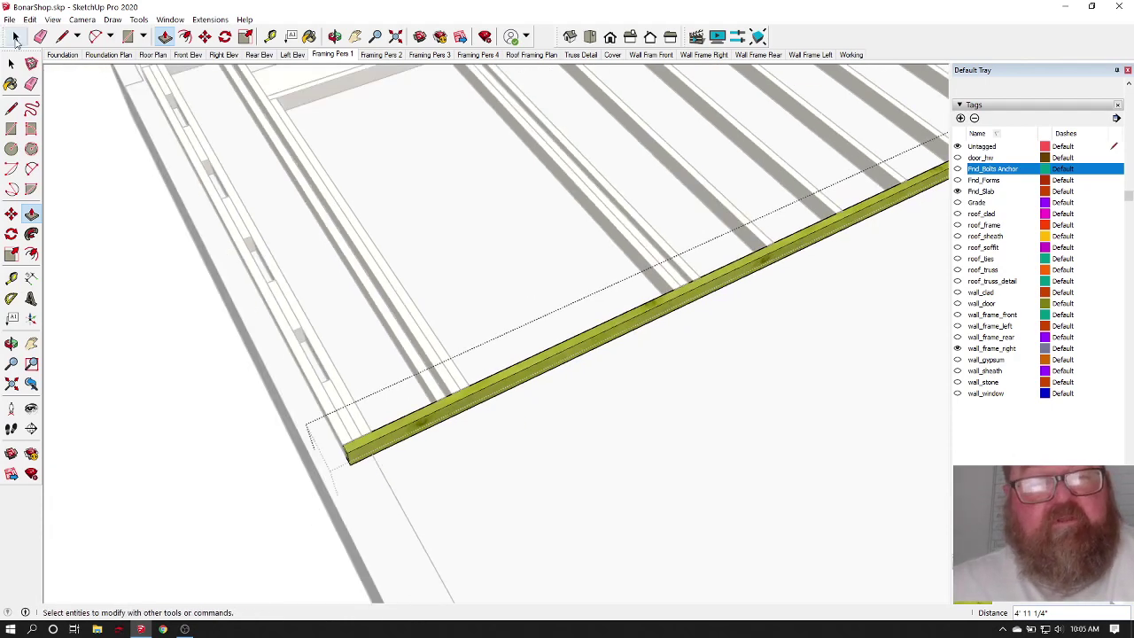
scroll(272, 303, "down", 2)
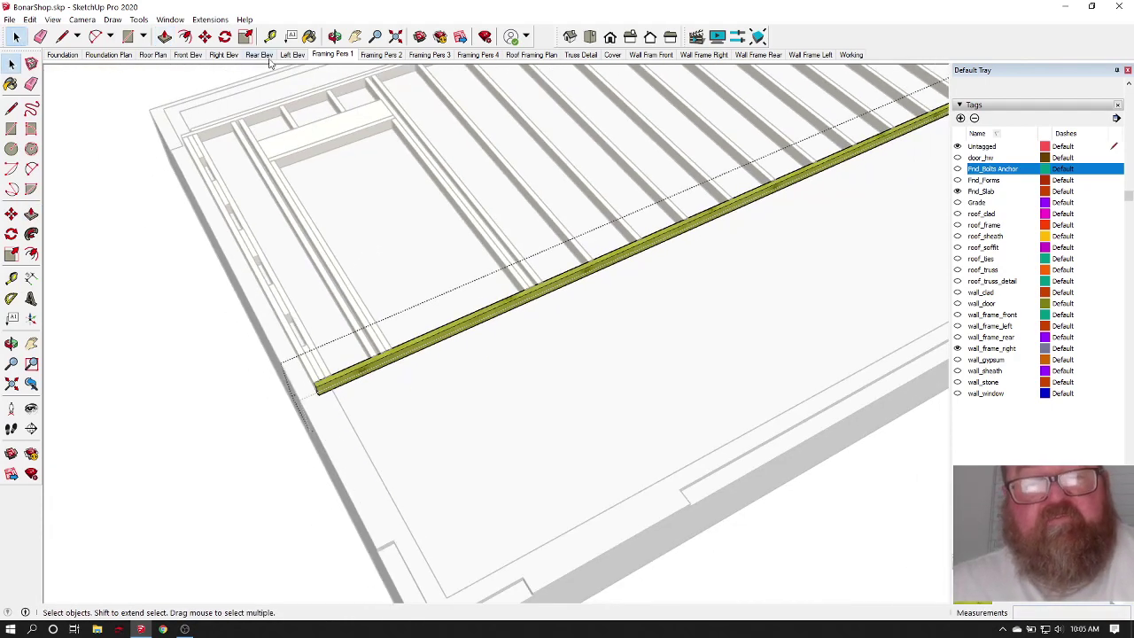
left_click(335, 37)
left_click_drag(488, 292, 760, 339)
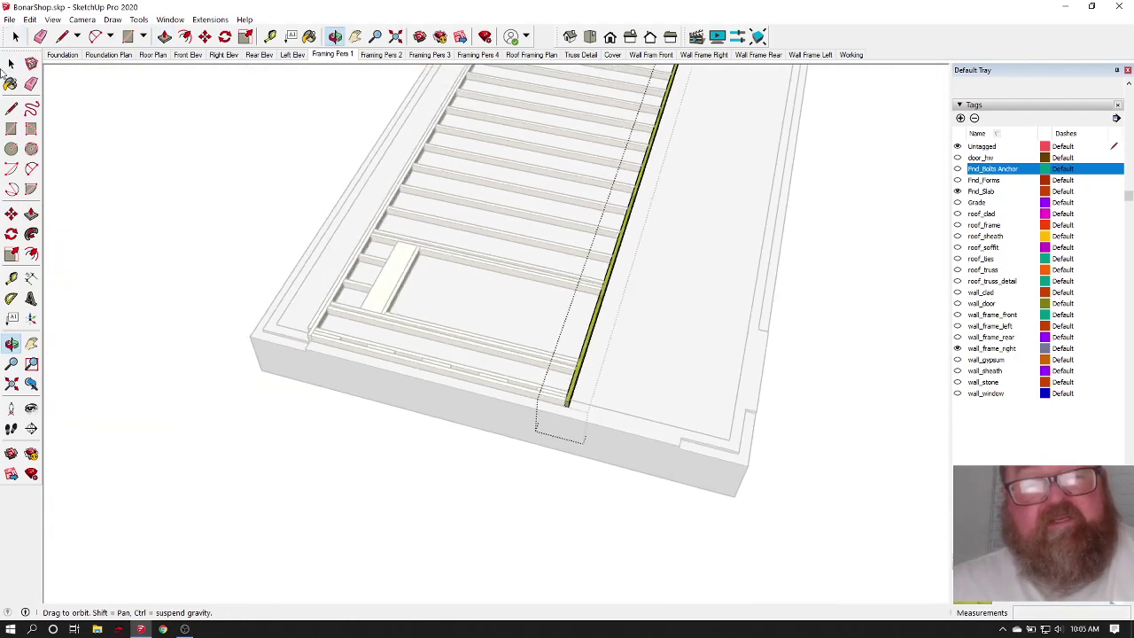
left_click(11, 63)
left_click(755, 499)
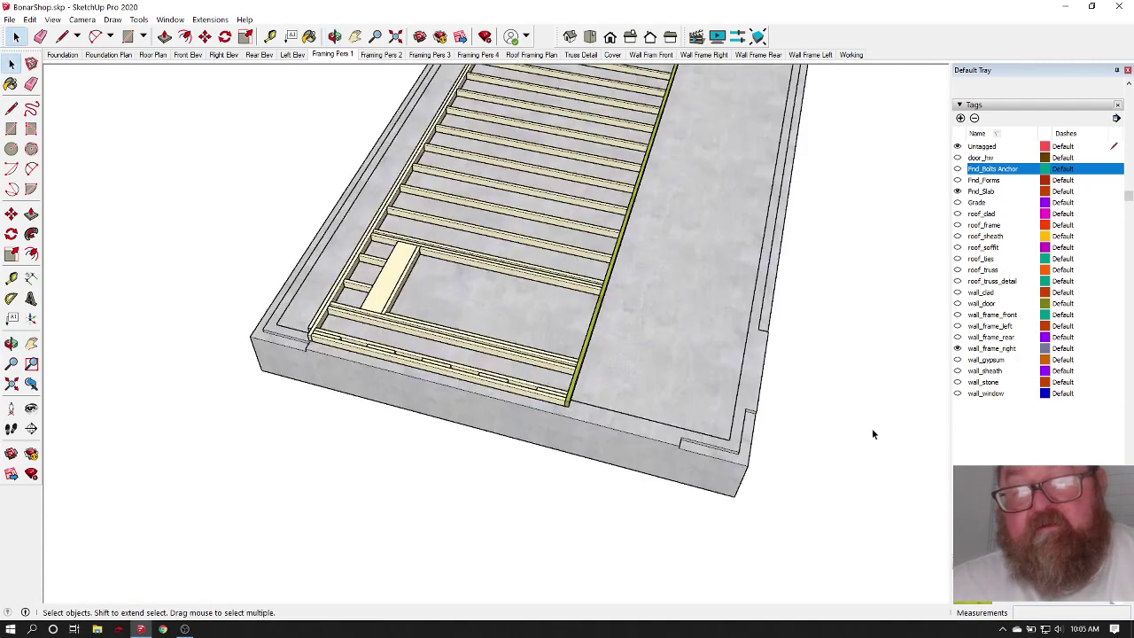
Step: Select the inner top plate together with the bottom plate and move both 5' away from the studs toward the slab's recessed edge
scroll(471, 361, "down", 3)
left_click(335, 36)
left_click_drag(567, 390, 450, 301)
scroll(450, 301, "up", 5)
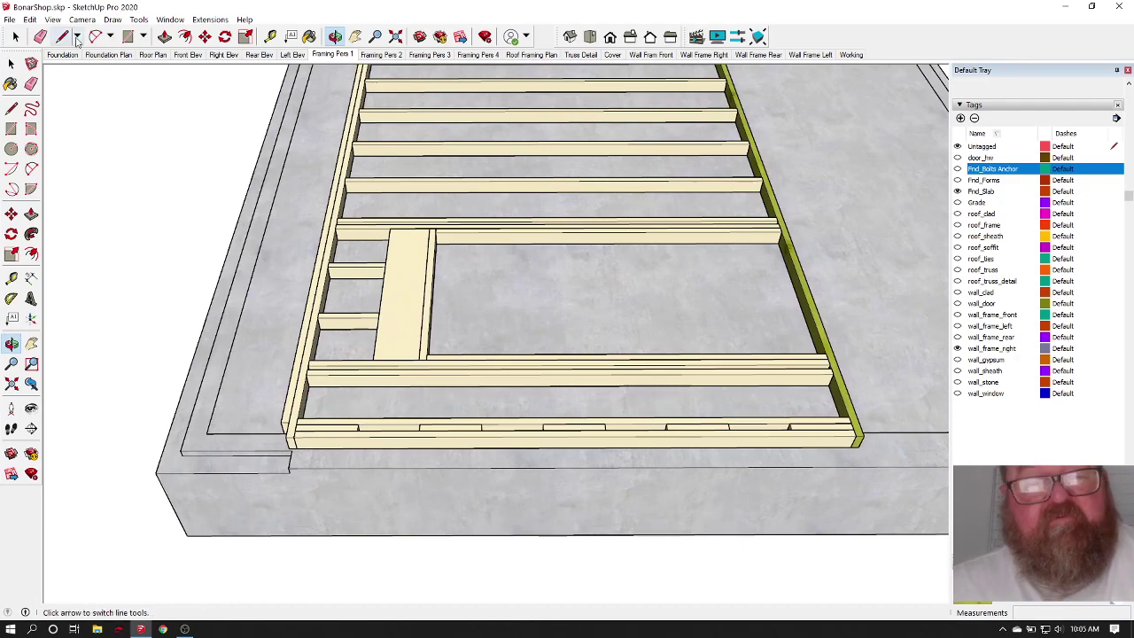
left_click(14, 40)
left_click(330, 259)
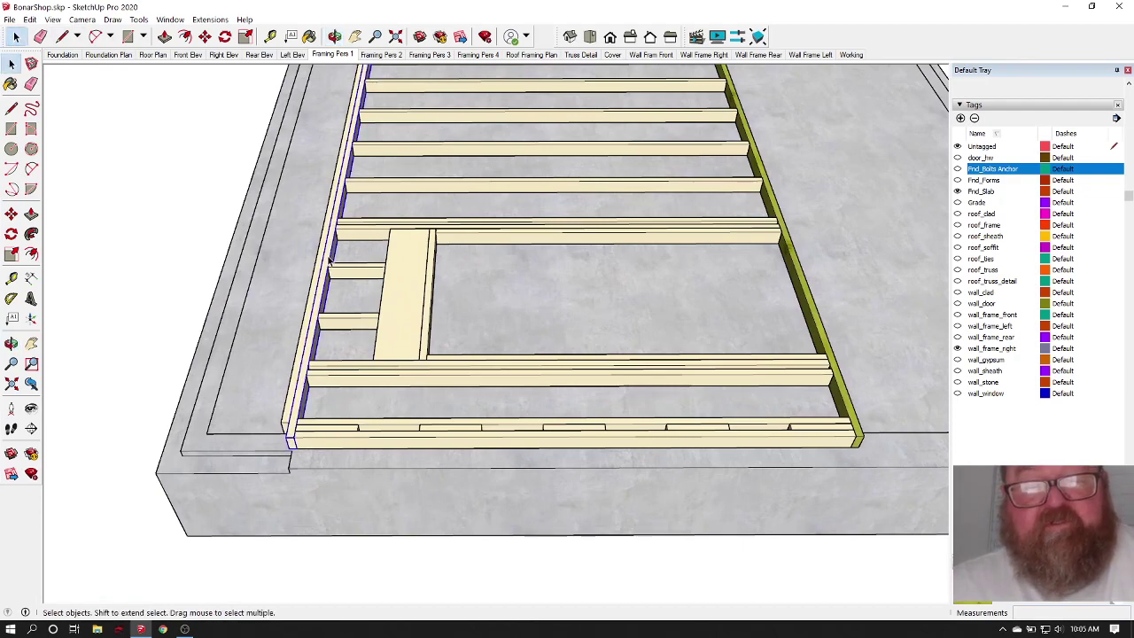
scroll(688, 433, "down", 3)
scroll(680, 378, "up", 5)
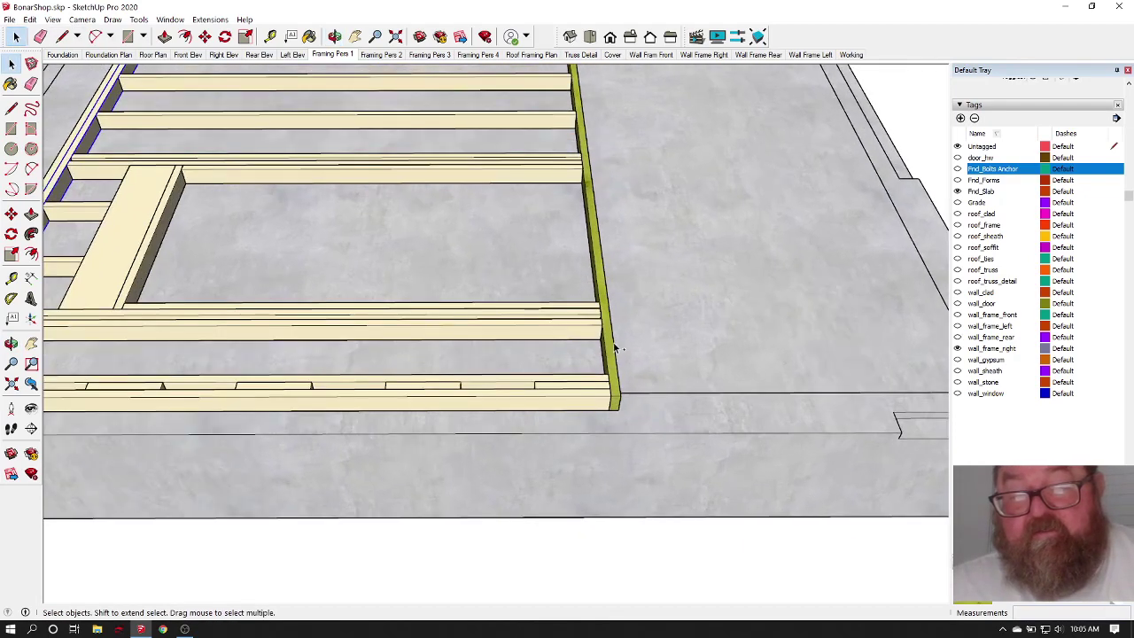
scroll(616, 348, "down", 3)
scroll(580, 417, "up", 4)
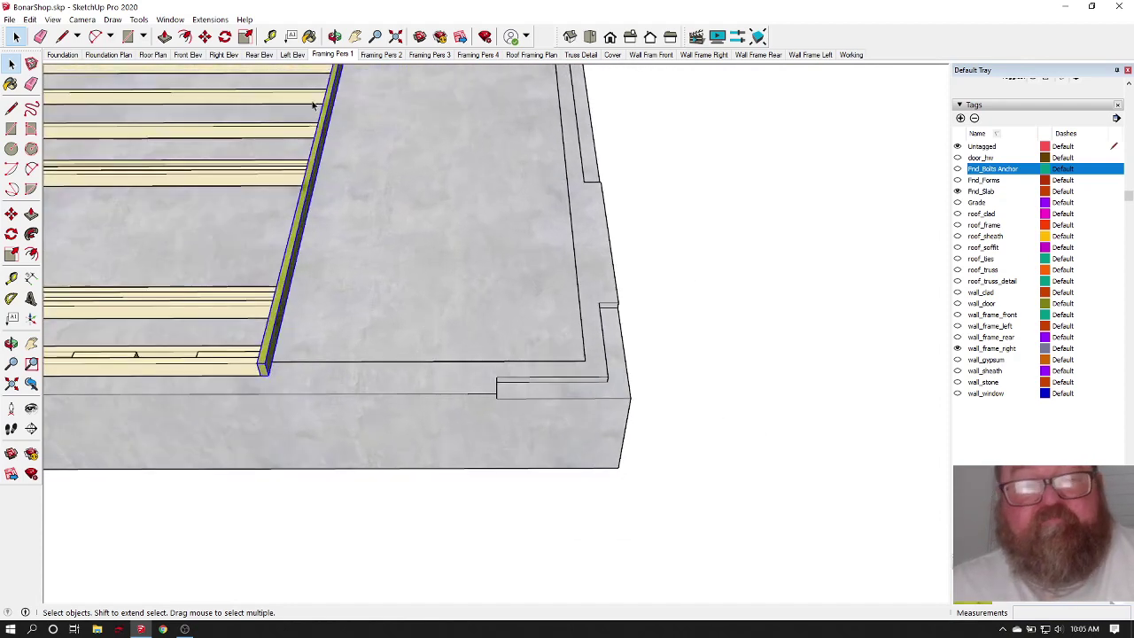
left_click(205, 36)
scroll(312, 402, "up", 3)
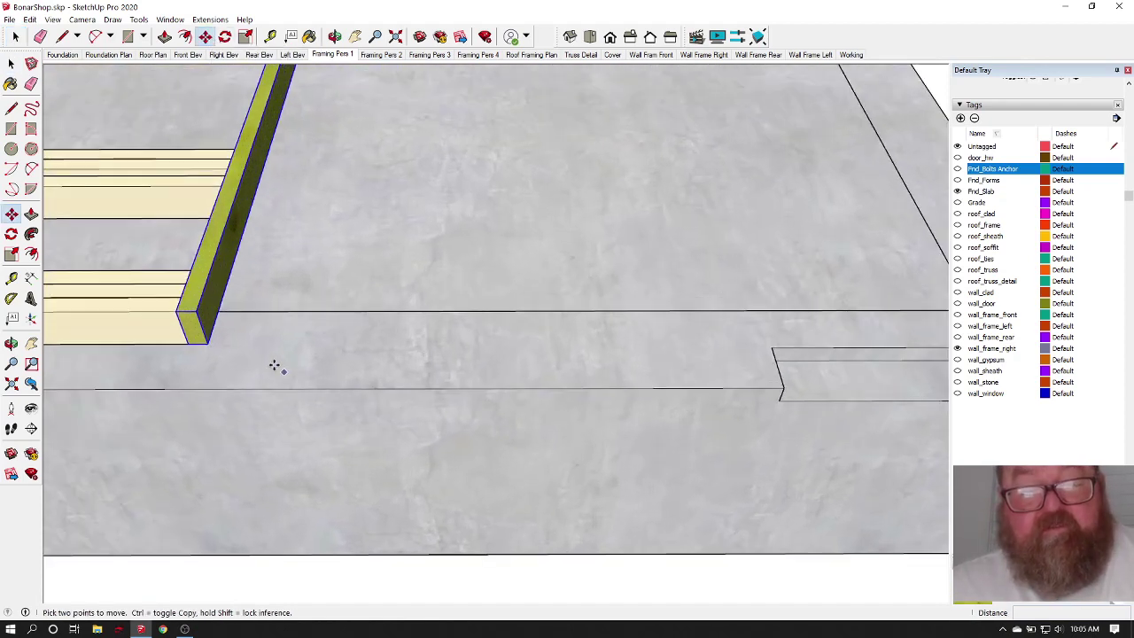
left_click(209, 344)
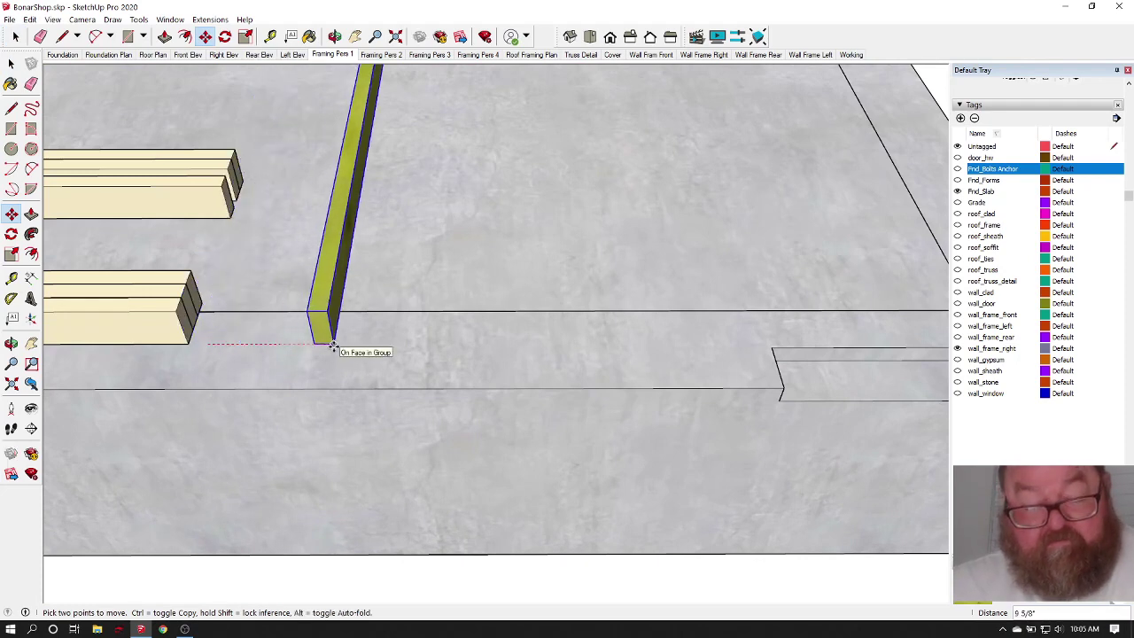
type("5'")
key("Return")
scroll(332, 349, "down", 4)
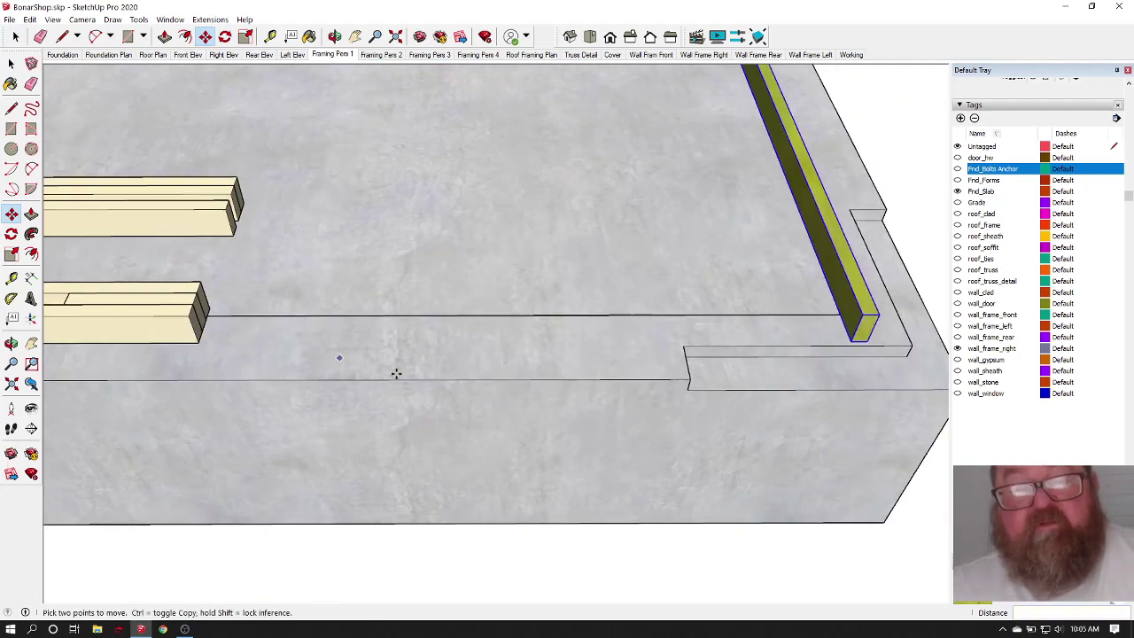
scroll(635, 418, "up", 2)
Step: Move only the inner top plate across the slab until it sits flush against the inner side of the bottom plate
left_click(10, 63)
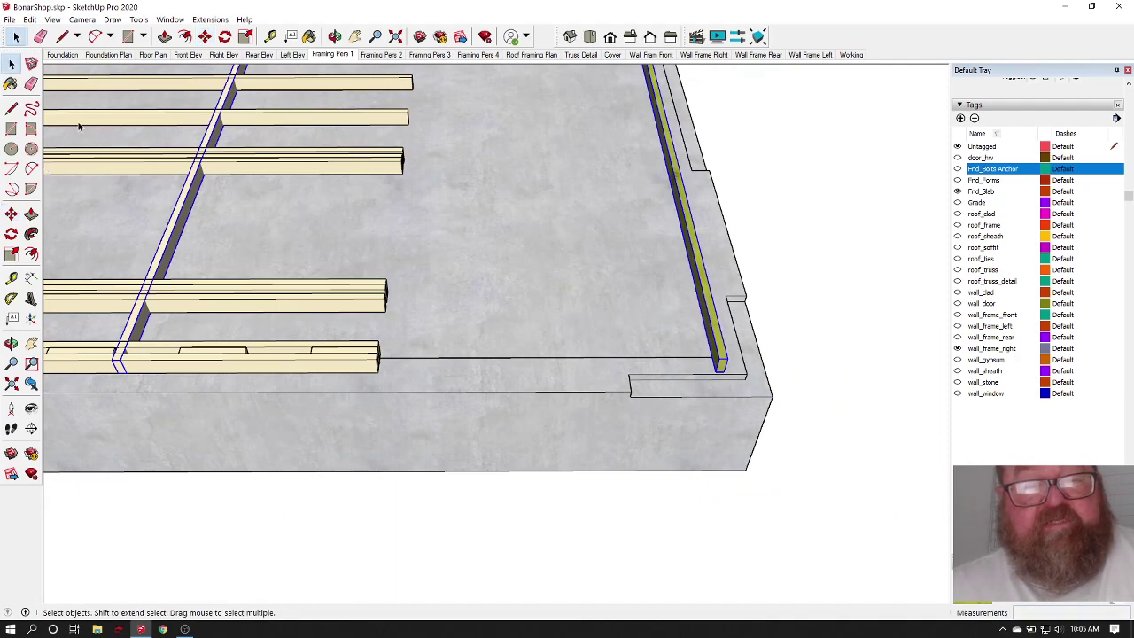
left_click(173, 228)
left_click(205, 37)
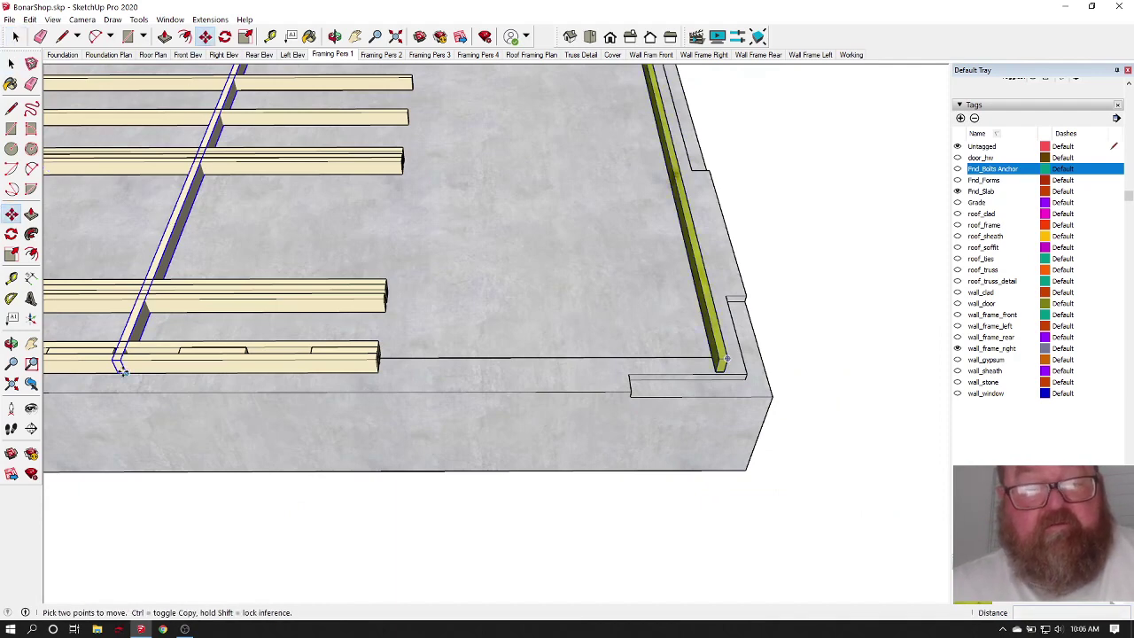
left_click(122, 358)
scroll(620, 355, "up", 3)
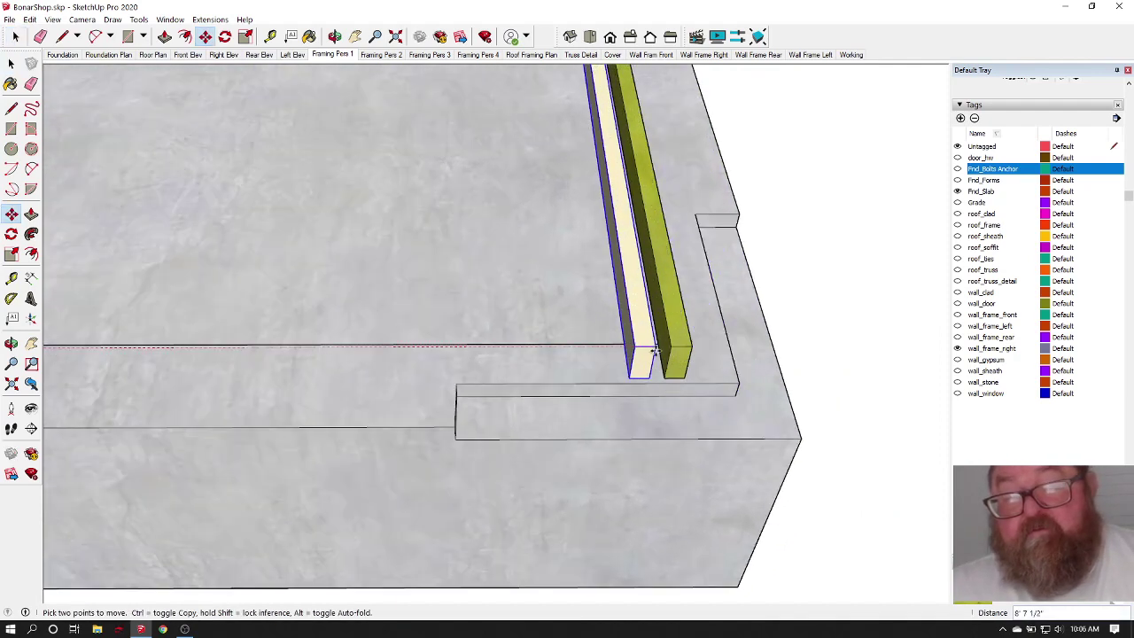
left_click(673, 345)
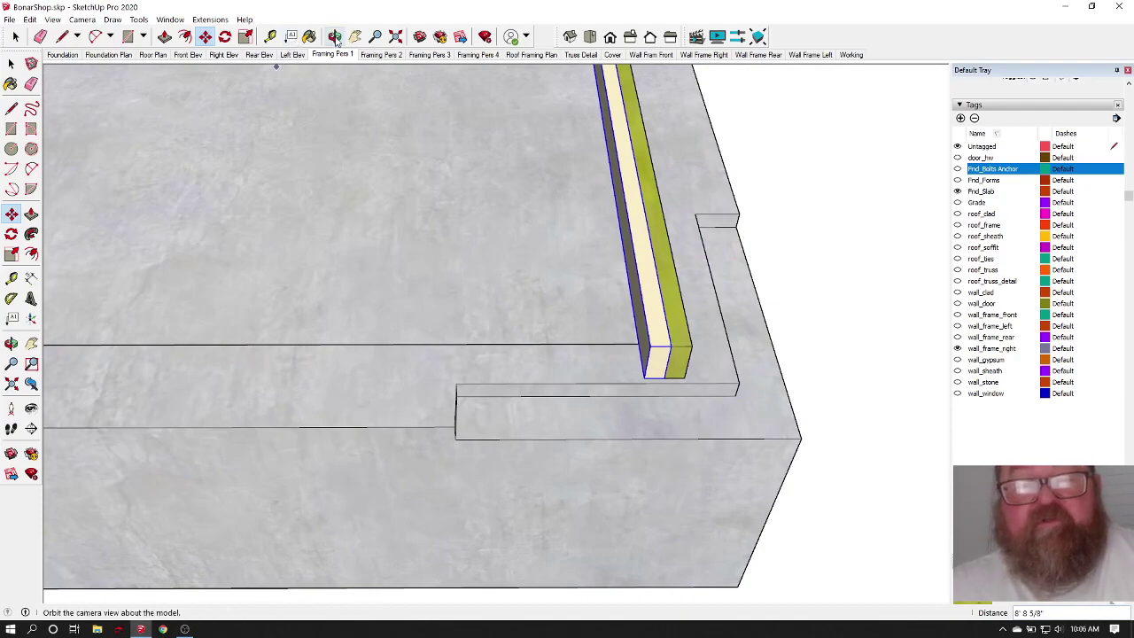
Step: Examine the ends of the paired plates up close against the recessed slab corner from several angles
middle_click_drag(669, 350, 657, 364)
left_click_drag(658, 364, 278, 319)
scroll(399, 386, "down", 2)
scroll(451, 410, "up", 6)
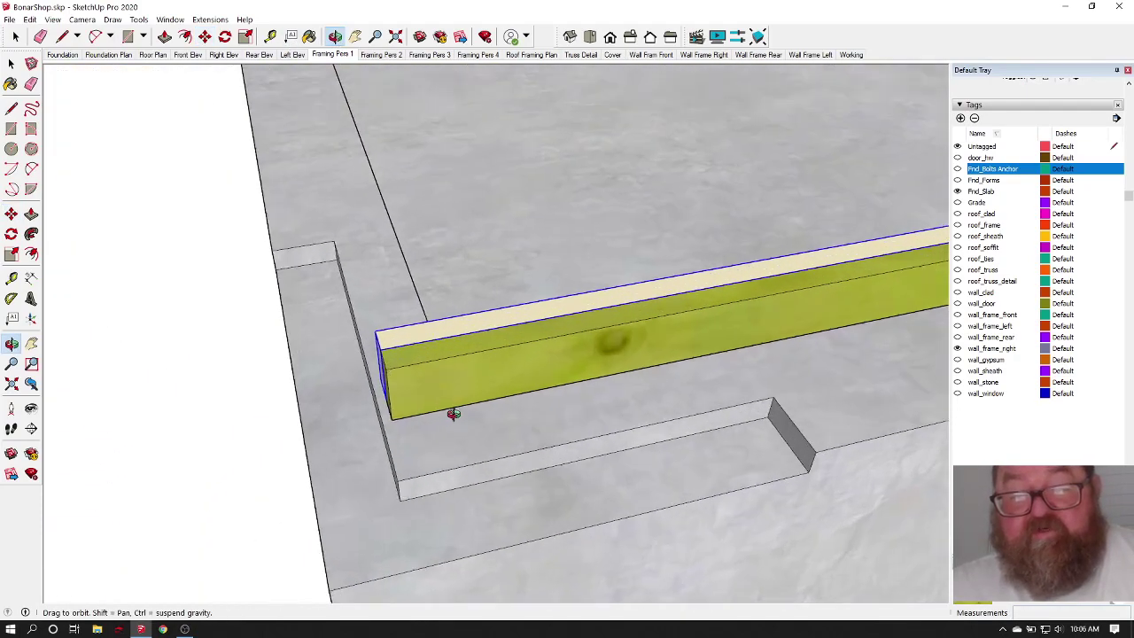
left_click_drag(454, 412, 570, 383)
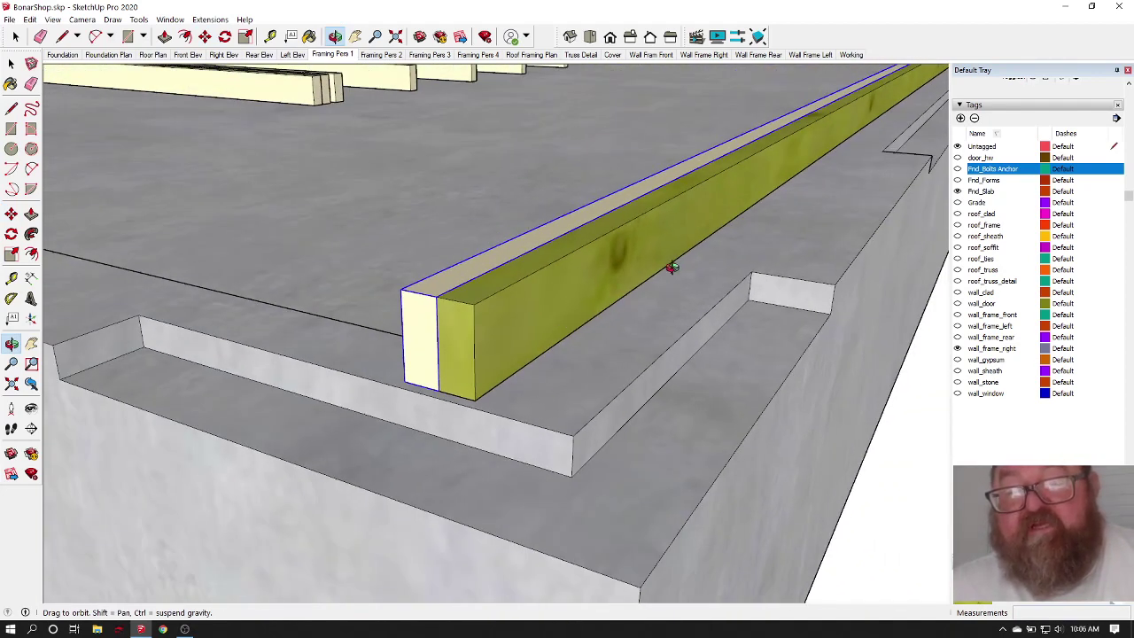
left_click_drag(488, 367, 512, 346)
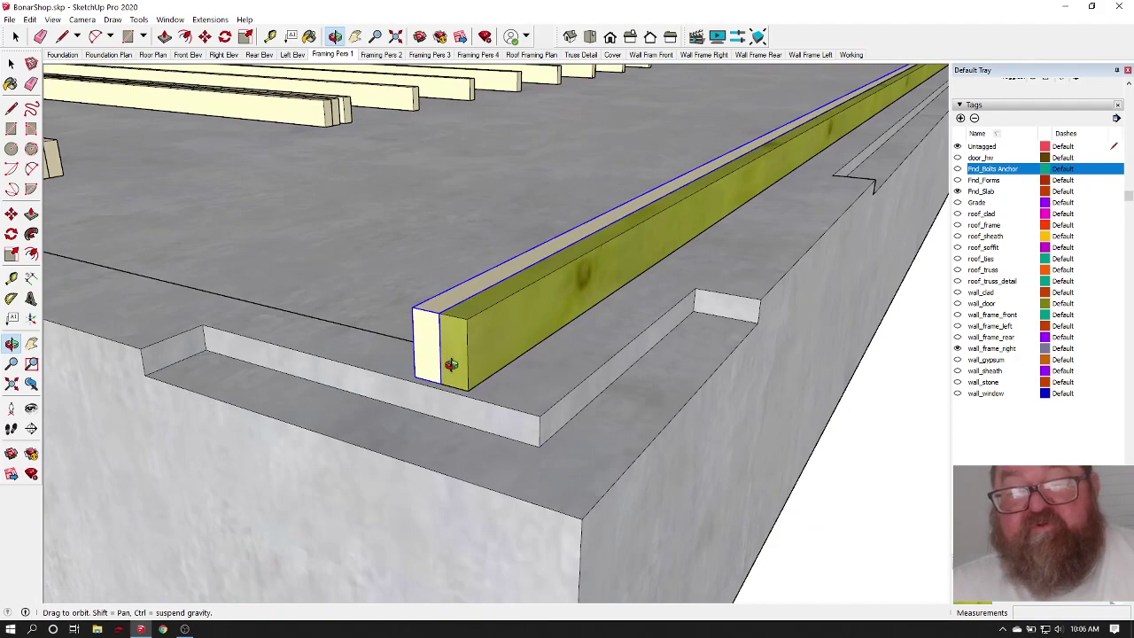
left_click_drag(451, 364, 201, 408)
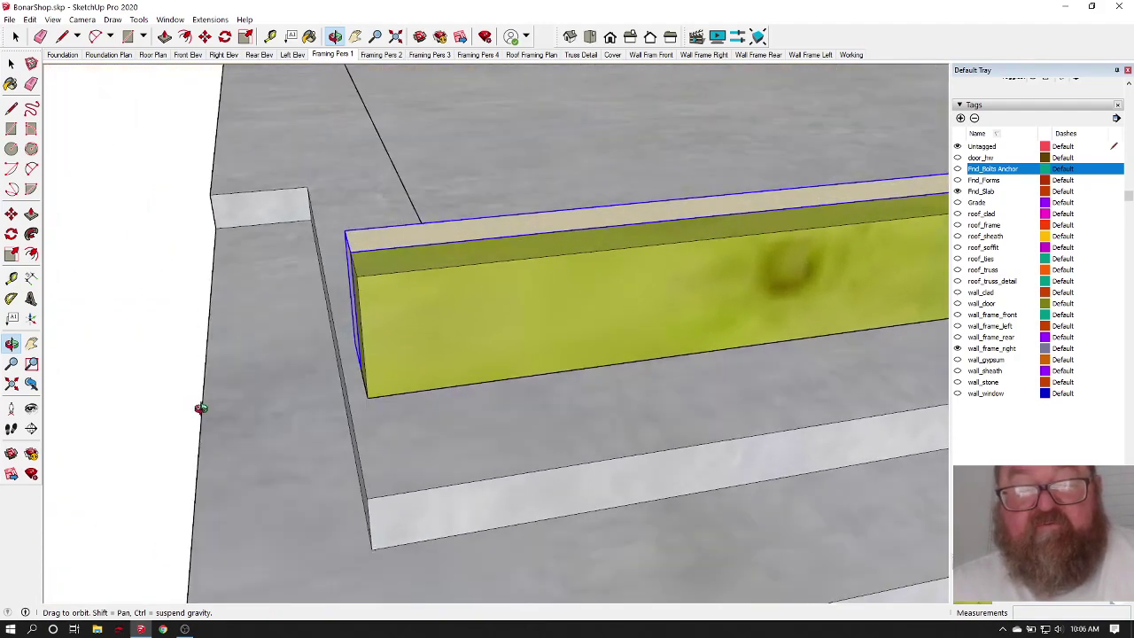
scroll(354, 356, "up", 4)
left_click_drag(360, 362, 387, 403)
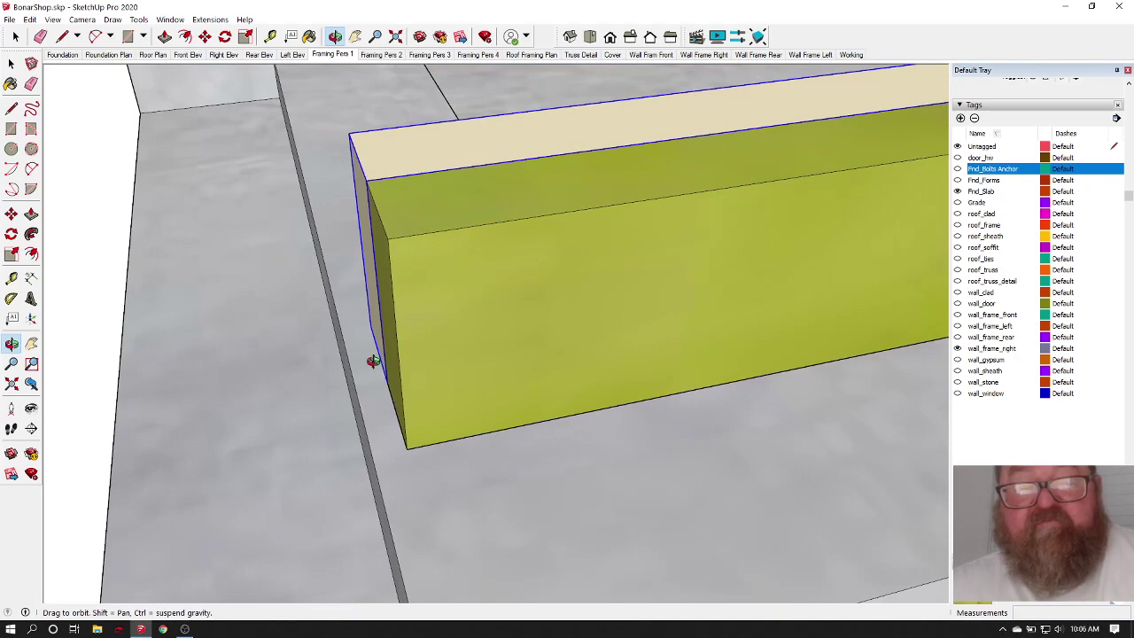
left_click_drag(372, 402, 615, 395)
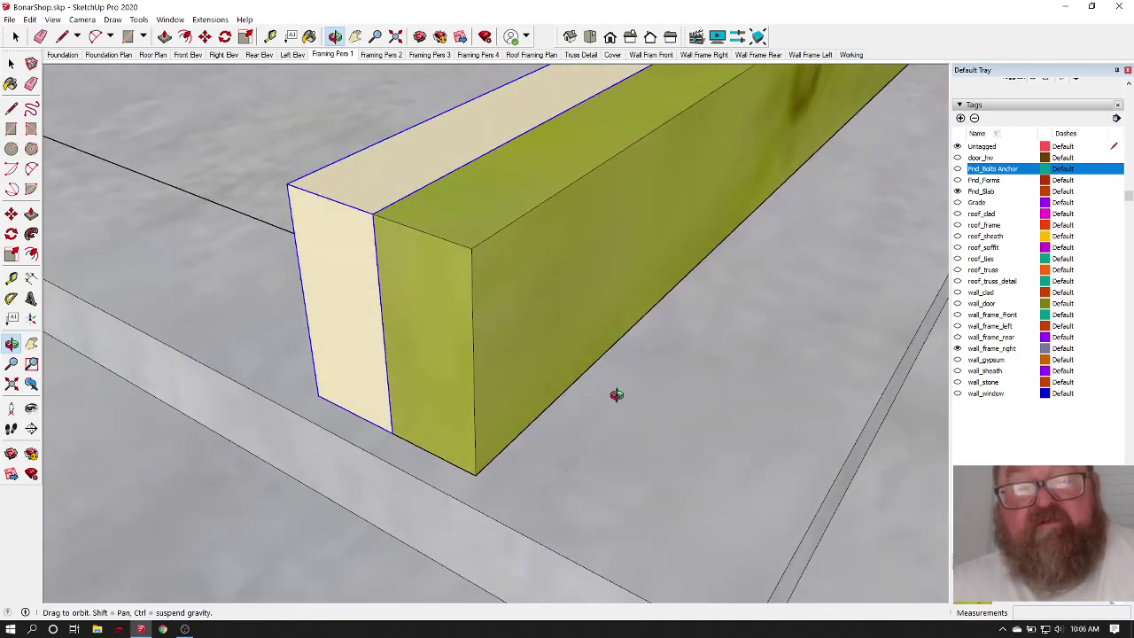
left_click_drag(359, 267, 392, 415)
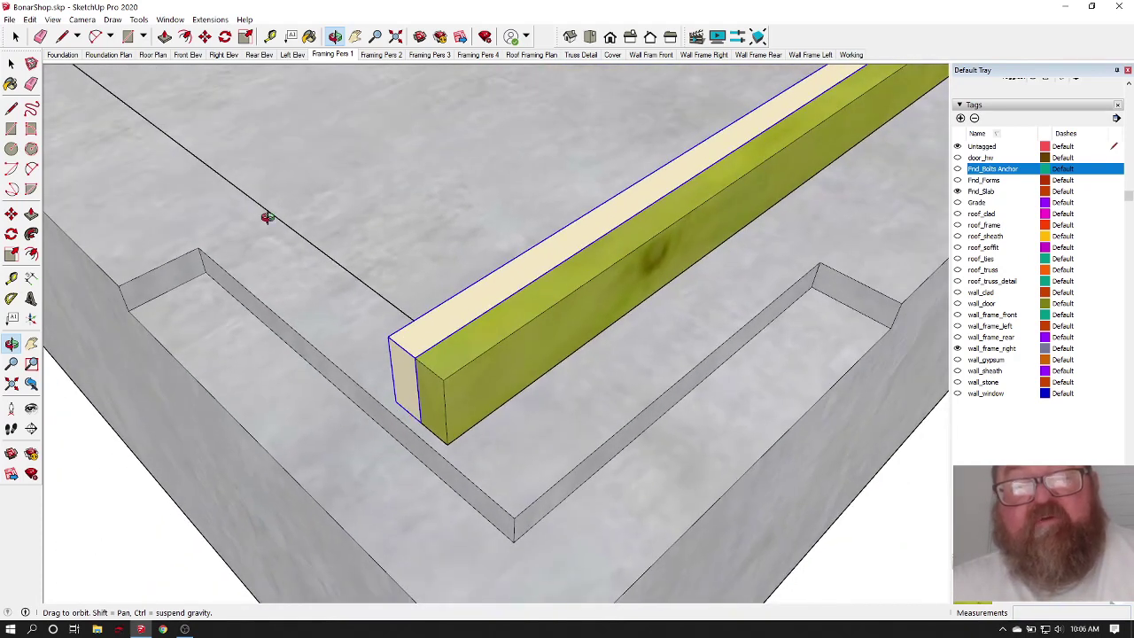
Step: Examine the full length of the paired plates along the slab edge, together with the remaining flattened stud frame
scroll(377, 433, "down", 10)
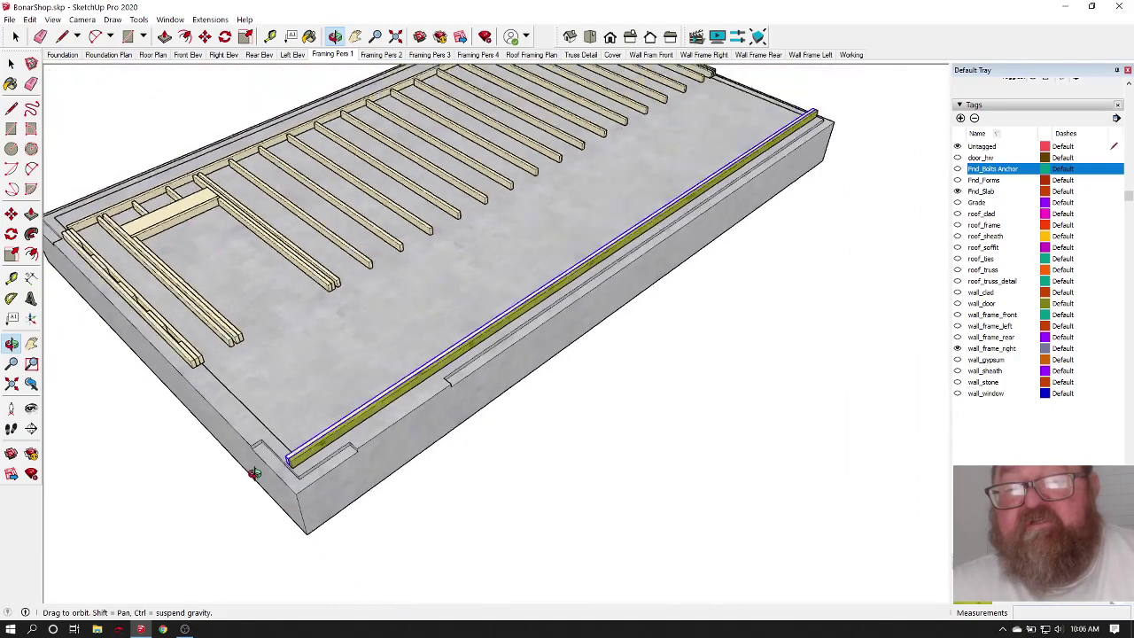
left_click_drag(233, 319, 193, 324)
scroll(440, 308, "up", 5)
left_click_drag(437, 307, 873, 241)
left_click_drag(630, 287, 721, 255)
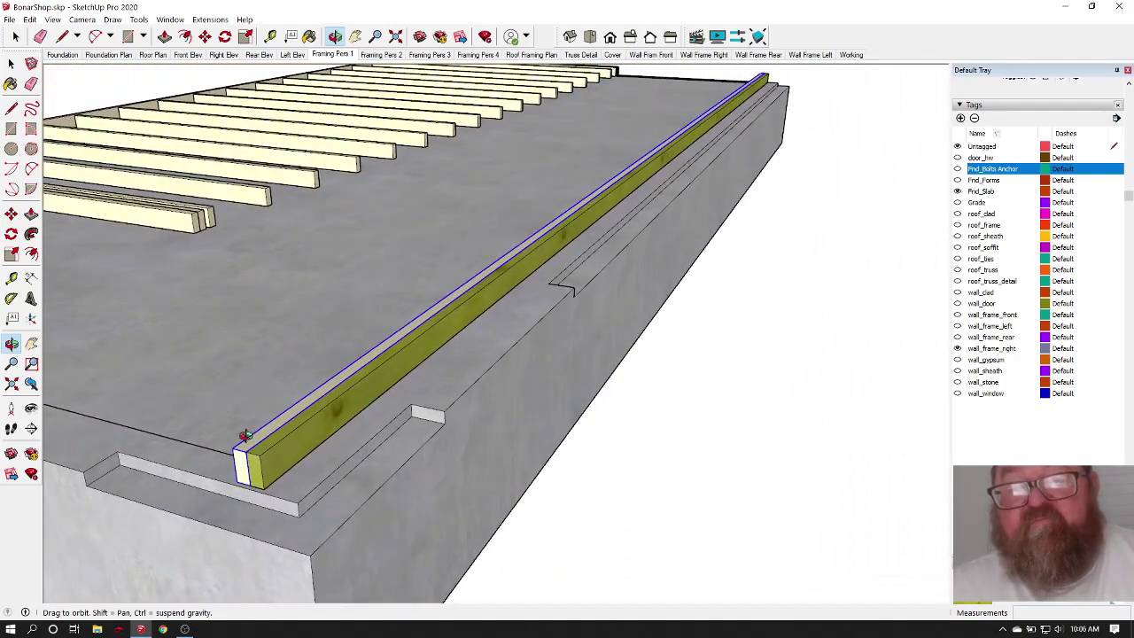
scroll(559, 336, "down", 5)
scroll(652, 338, "up", 2)
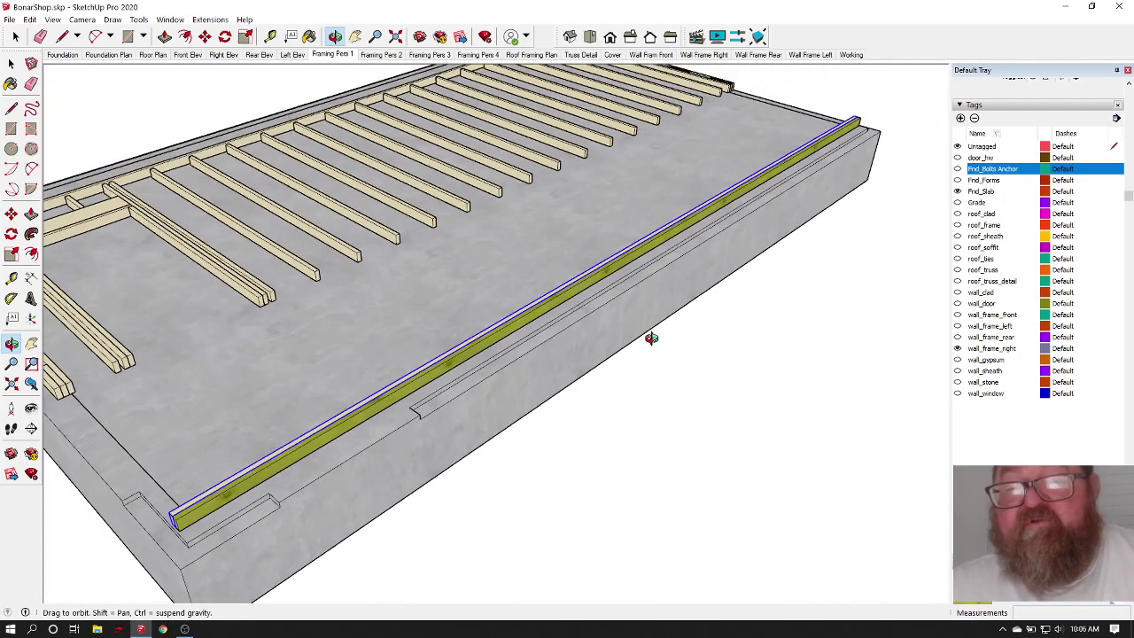
left_click(15, 37)
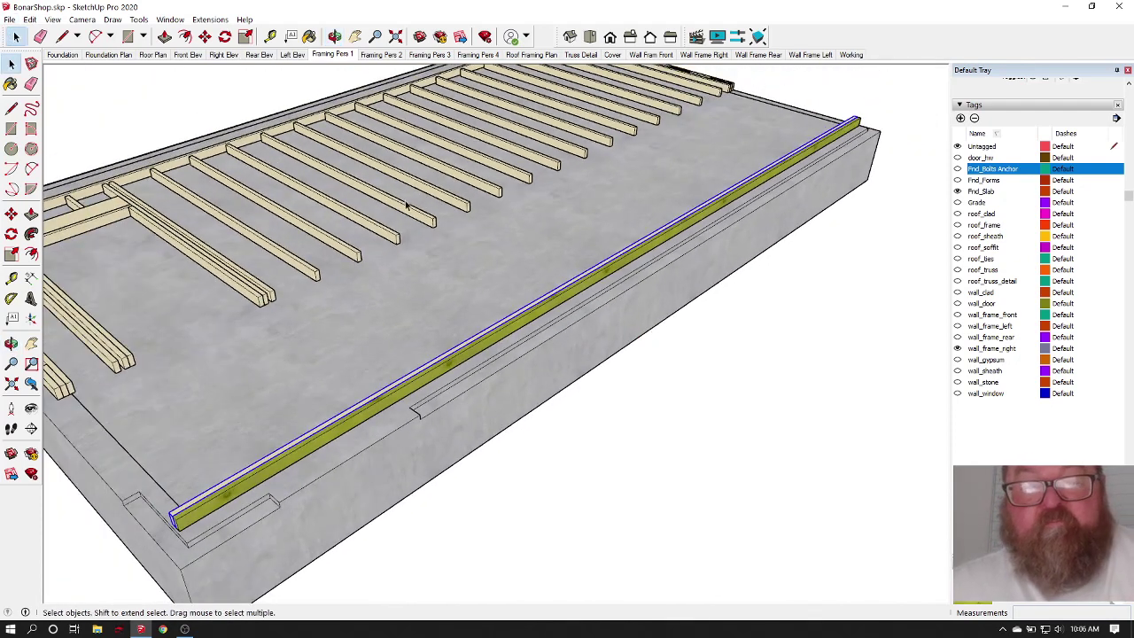
left_click(334, 36)
left_click_drag(498, 256, 198, 216)
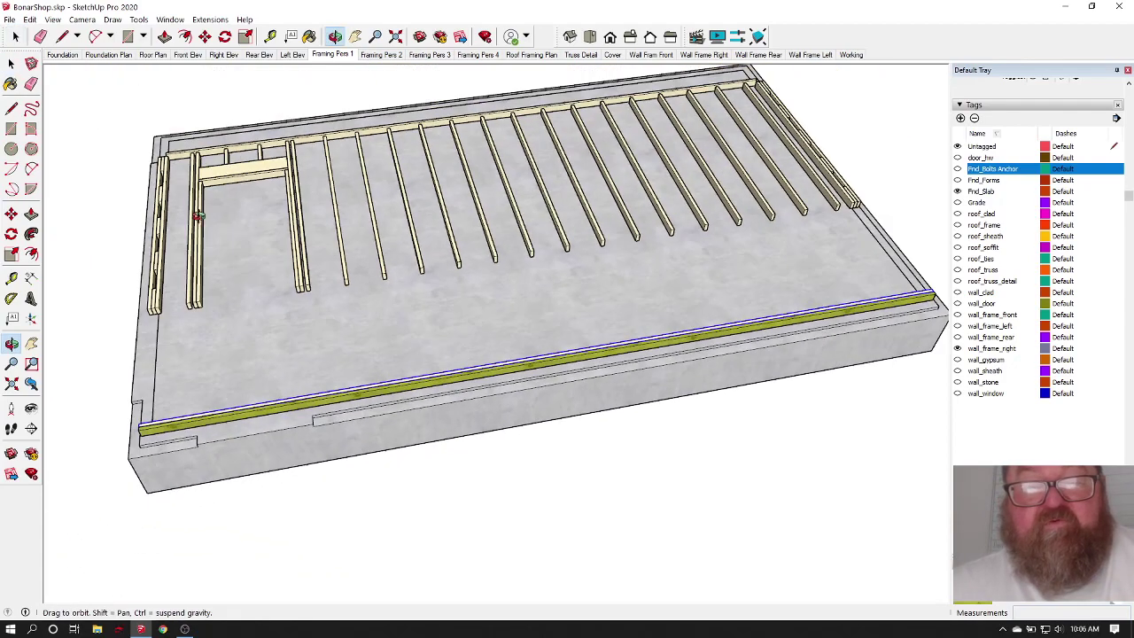
Step: Try to measure from the outer corner stud's edge to the nearer studs of the door opening
left_click(270, 36)
scroll(160, 292, "up", 5)
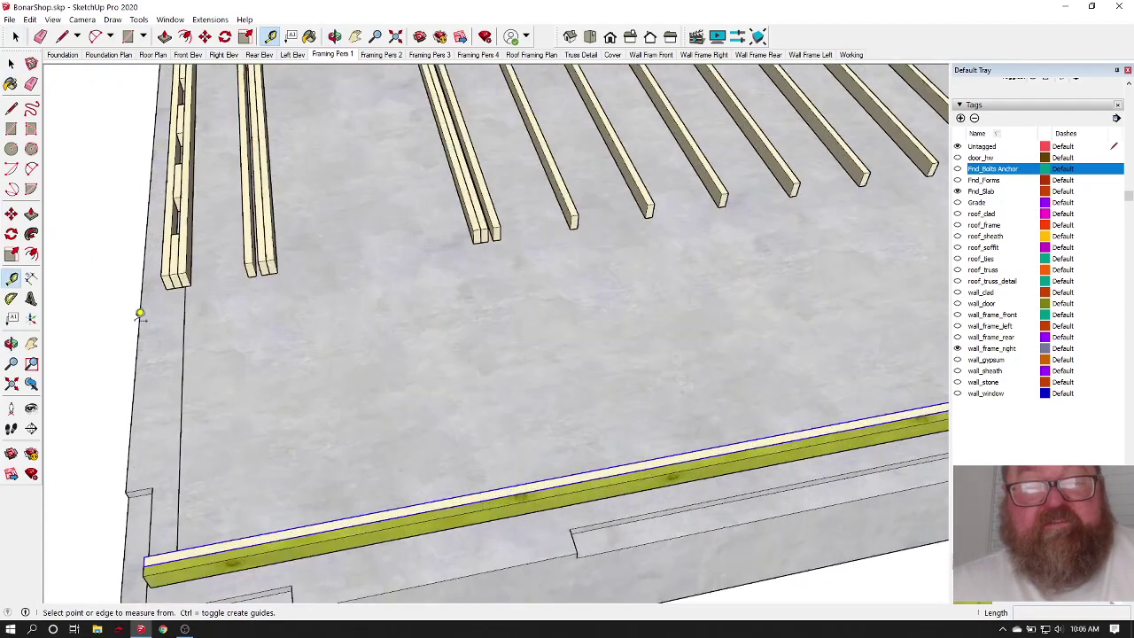
scroll(169, 277, "up", 2)
left_click(184, 258)
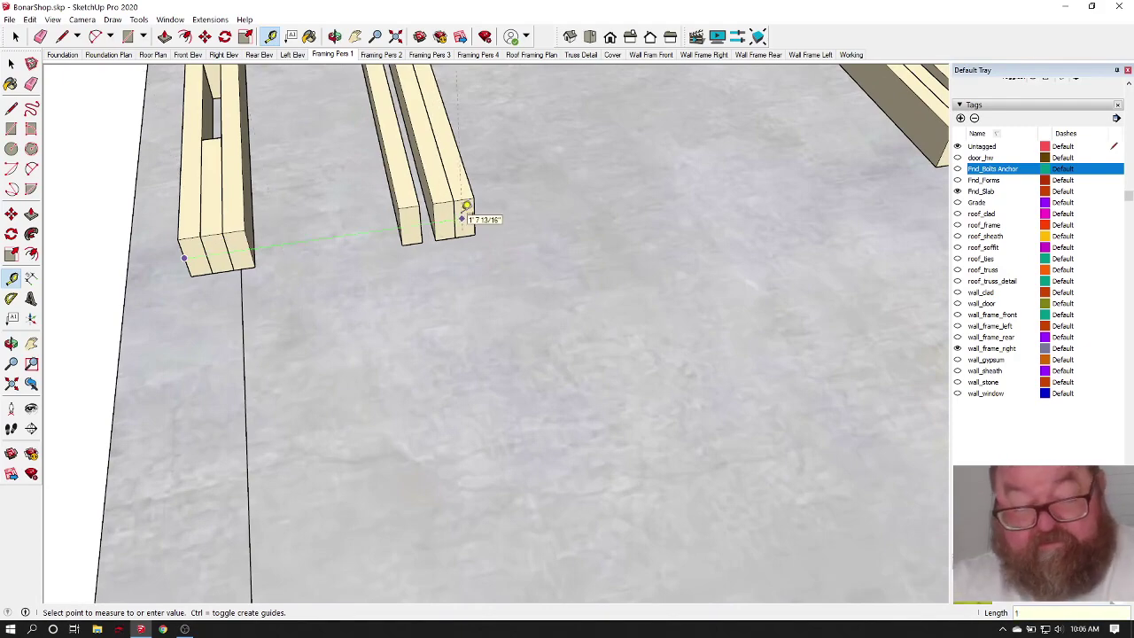
key("Escape")
scroll(336, 446, "down", 10)
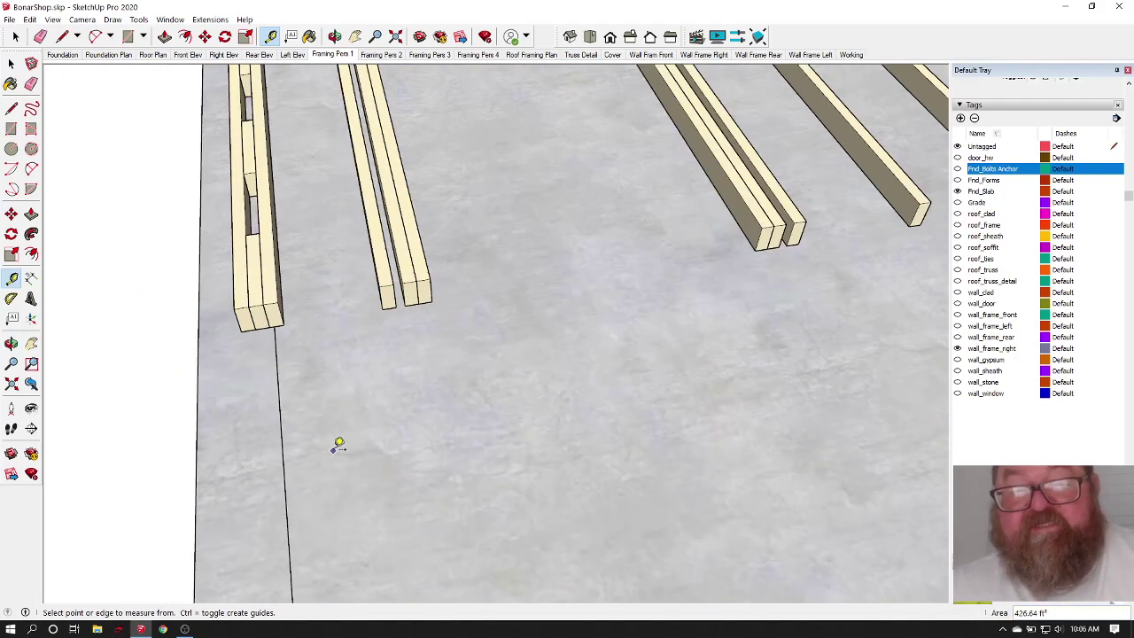
Step: Erase the leftover guide line at the end of the wall stud
scroll(588, 376, "up", 10)
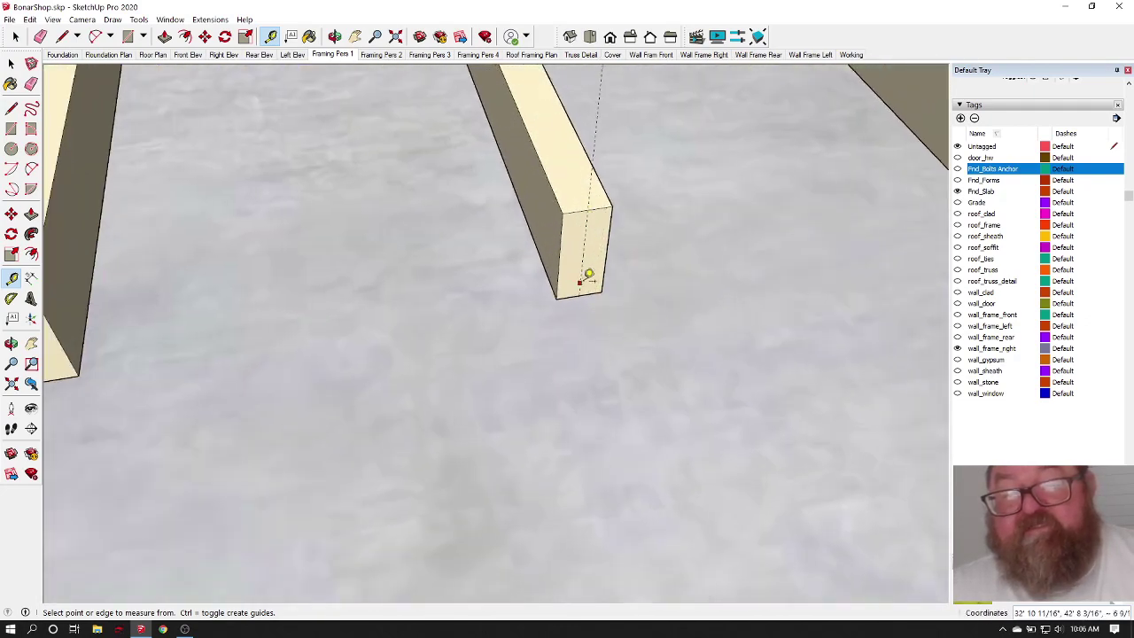
left_click(41, 37)
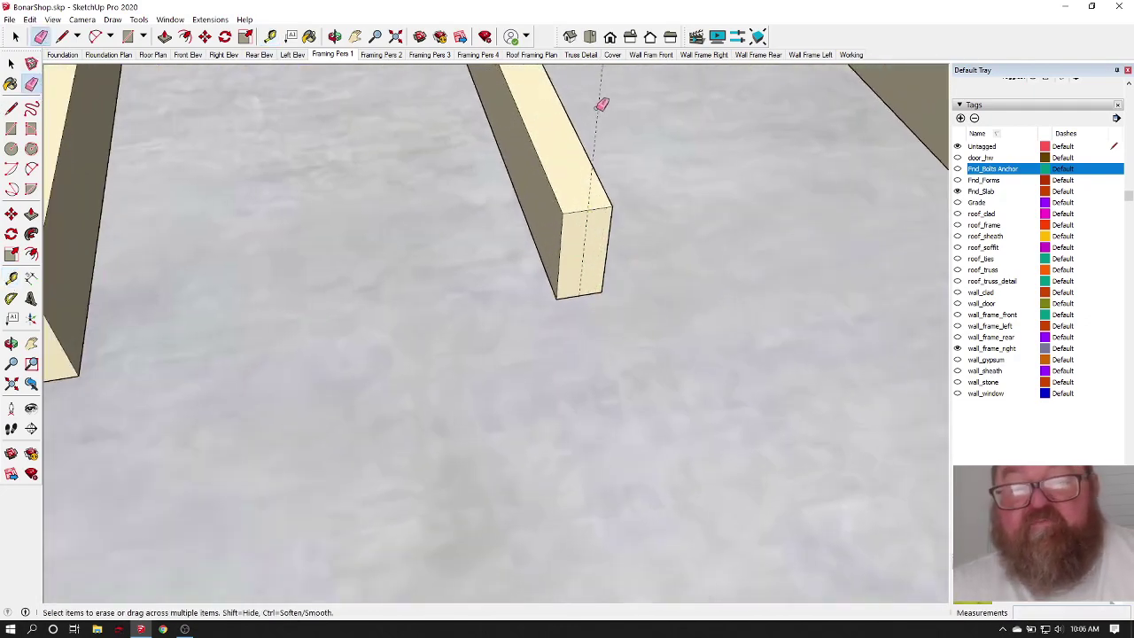
scroll(599, 178, "down", 10)
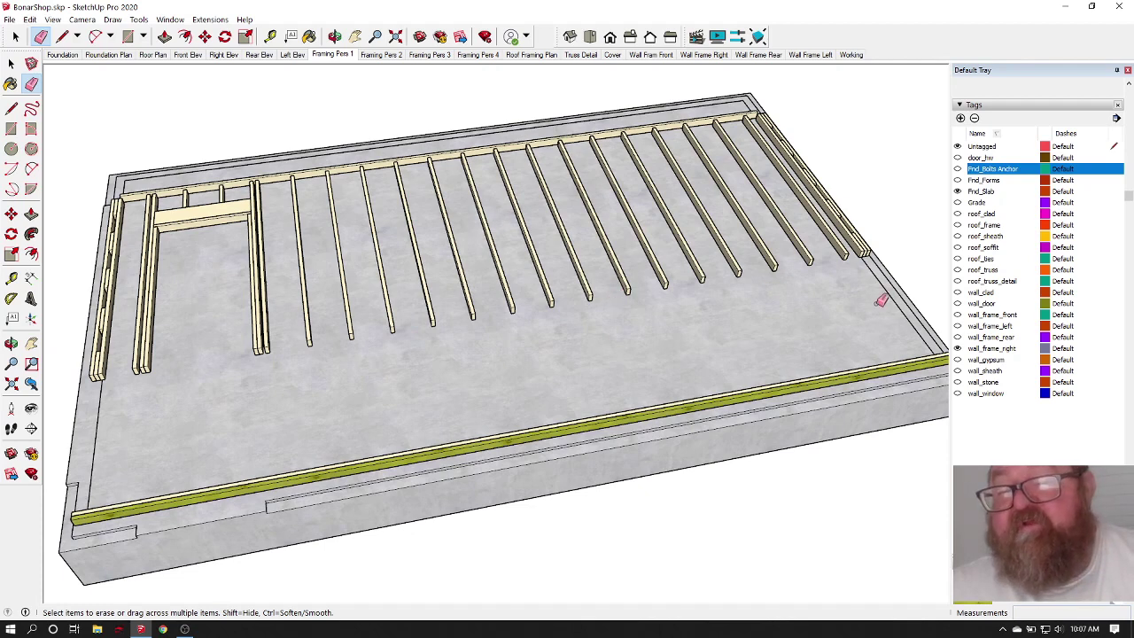
scroll(582, 309, "down", 2)
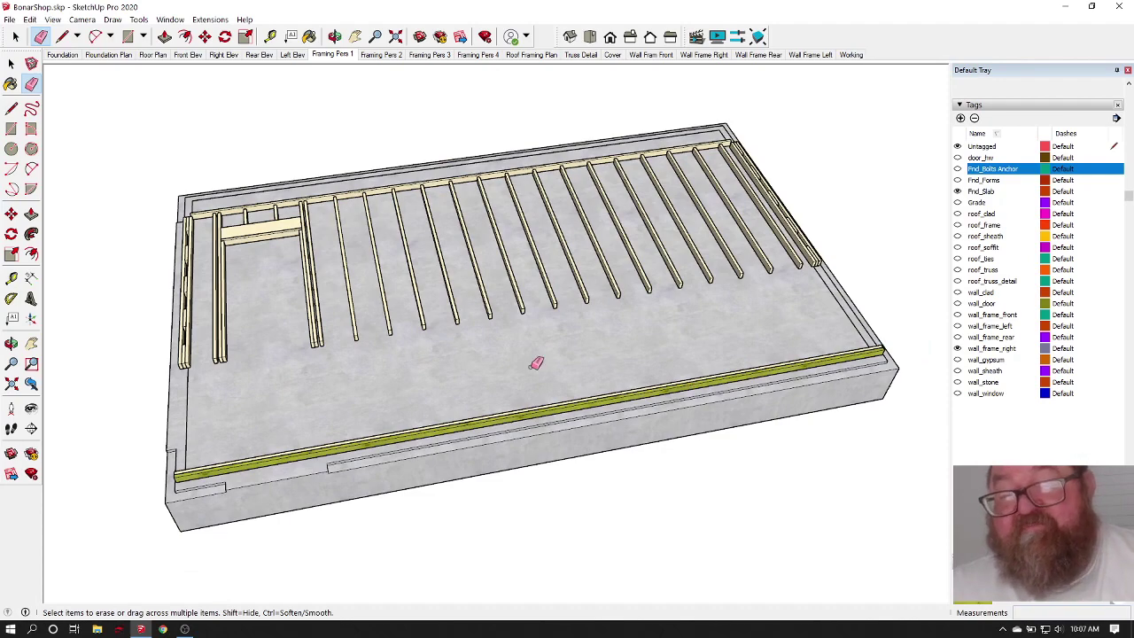
Step: Place a guide on the plate pair 16' from the green bottom plate's end at the recessed slab corner
scroll(203, 493, "up", 6)
scroll(246, 399, "up", 2)
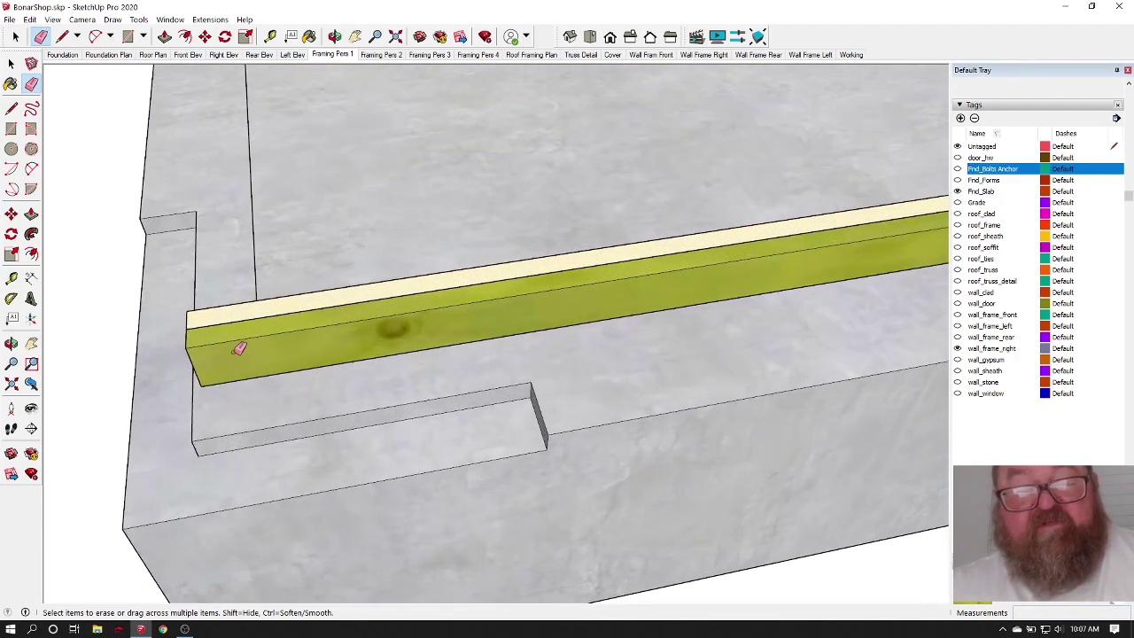
left_click(270, 37)
scroll(190, 354, "up", 3)
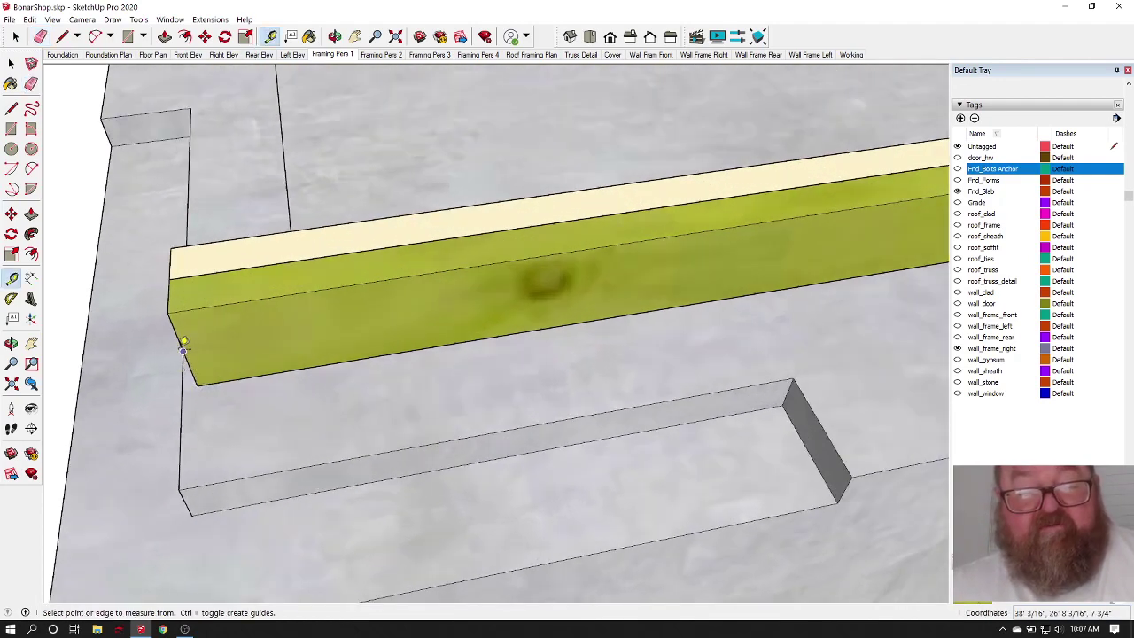
left_click(183, 352)
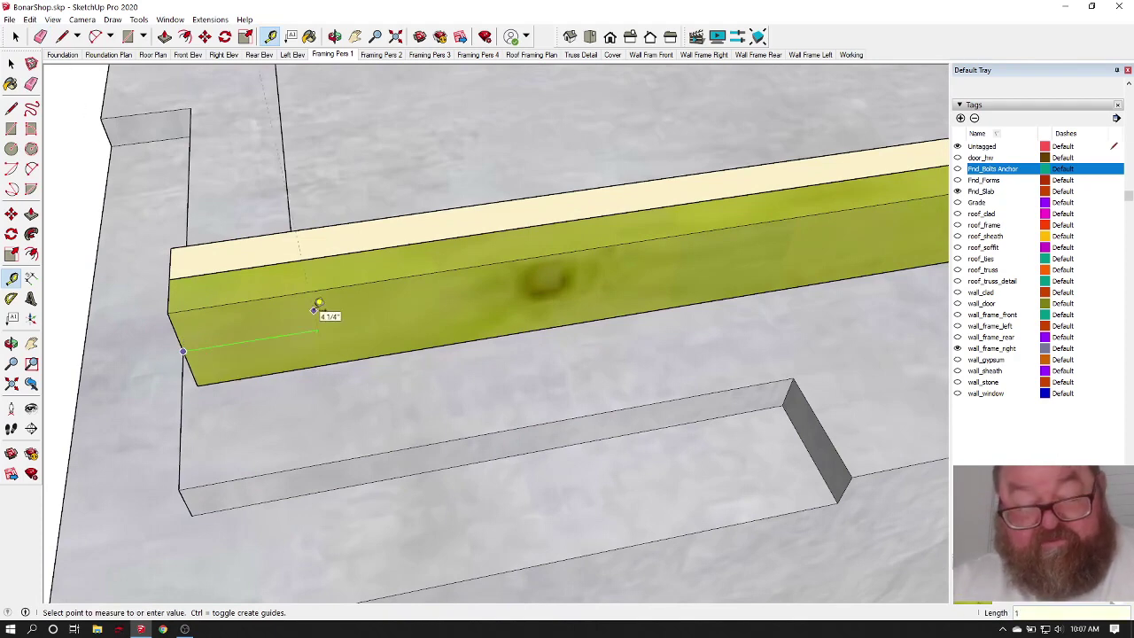
type("16'")
key("Return")
scroll(121, 337, "down", 5)
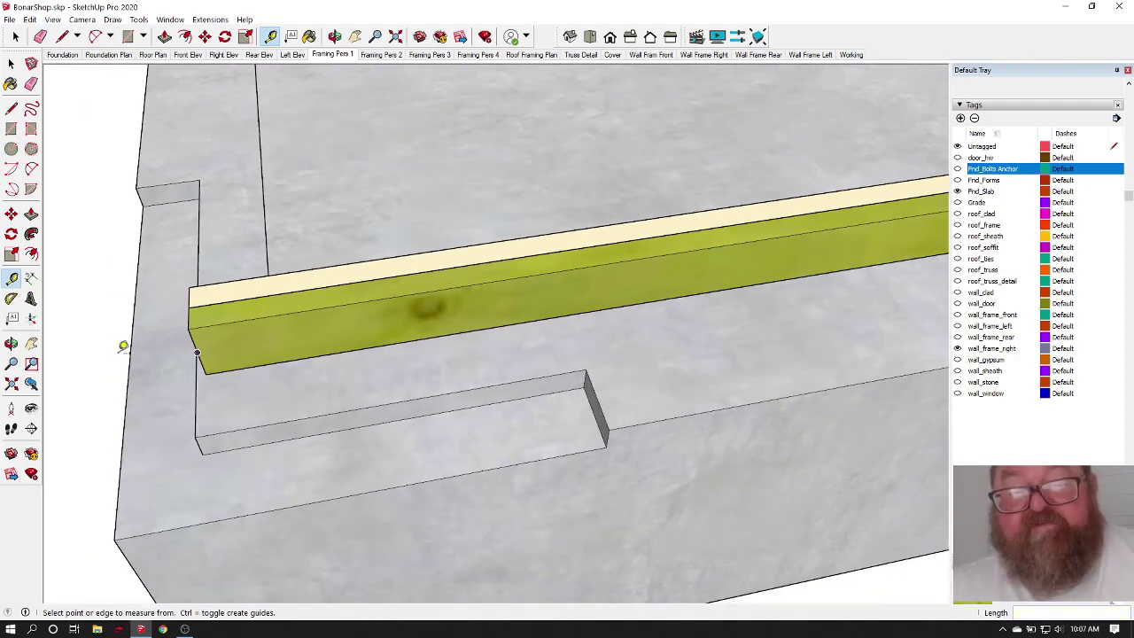
scroll(141, 350, "up", 4)
scroll(141, 350, "up", 2)
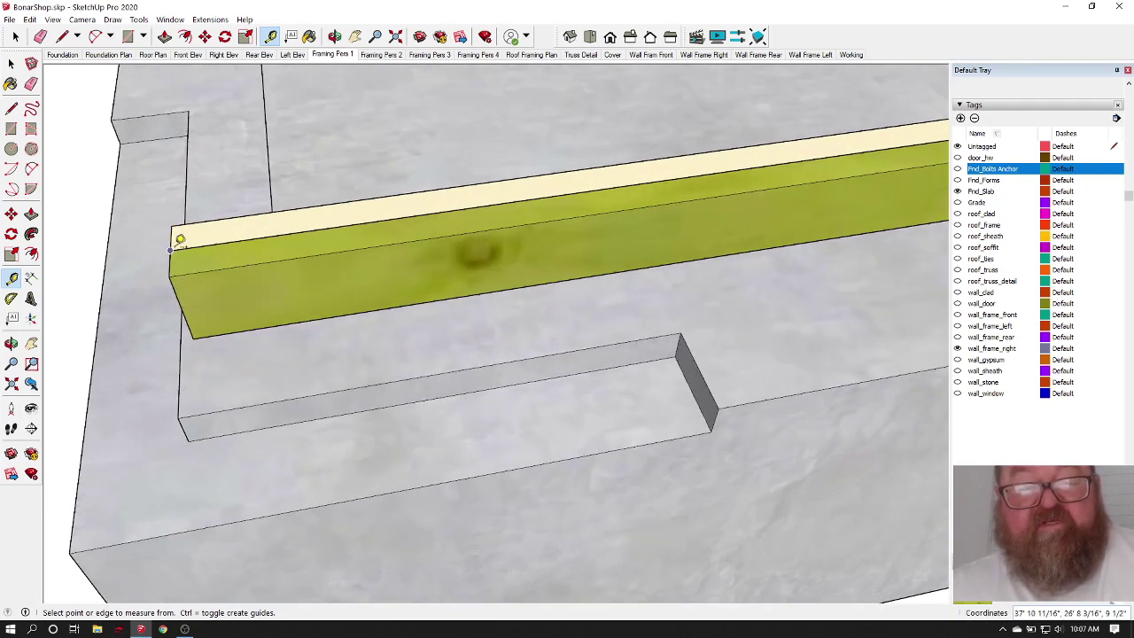
scroll(191, 346, "down", 2)
scroll(190, 345, "down", 3)
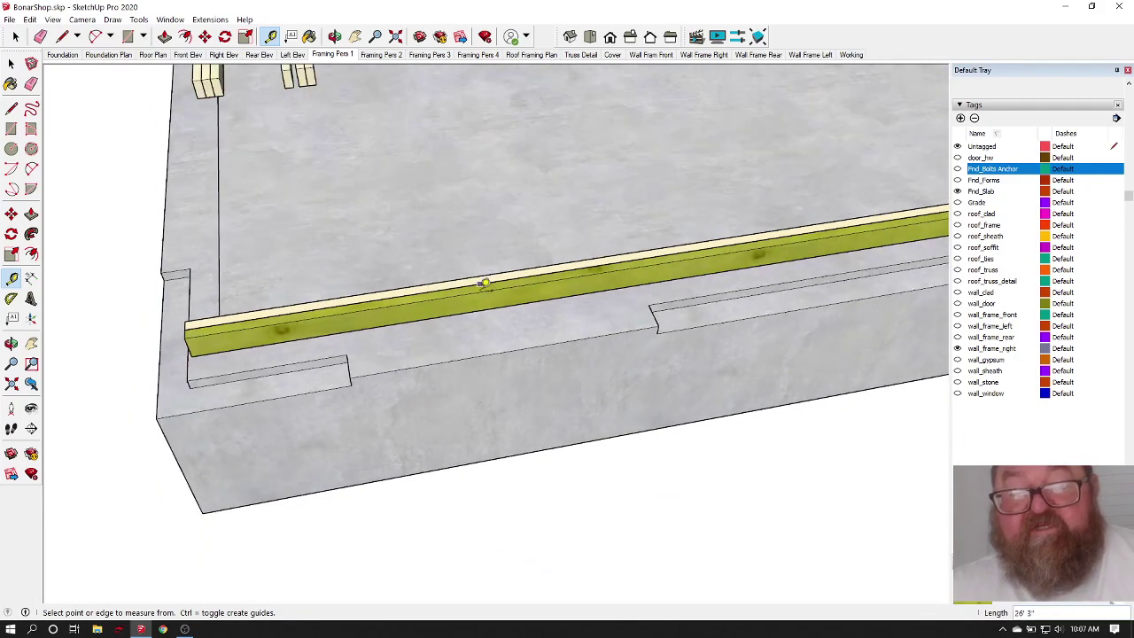
scroll(311, 346, "down", 2)
scroll(311, 346, "down", 3)
scroll(663, 295, "down", 1)
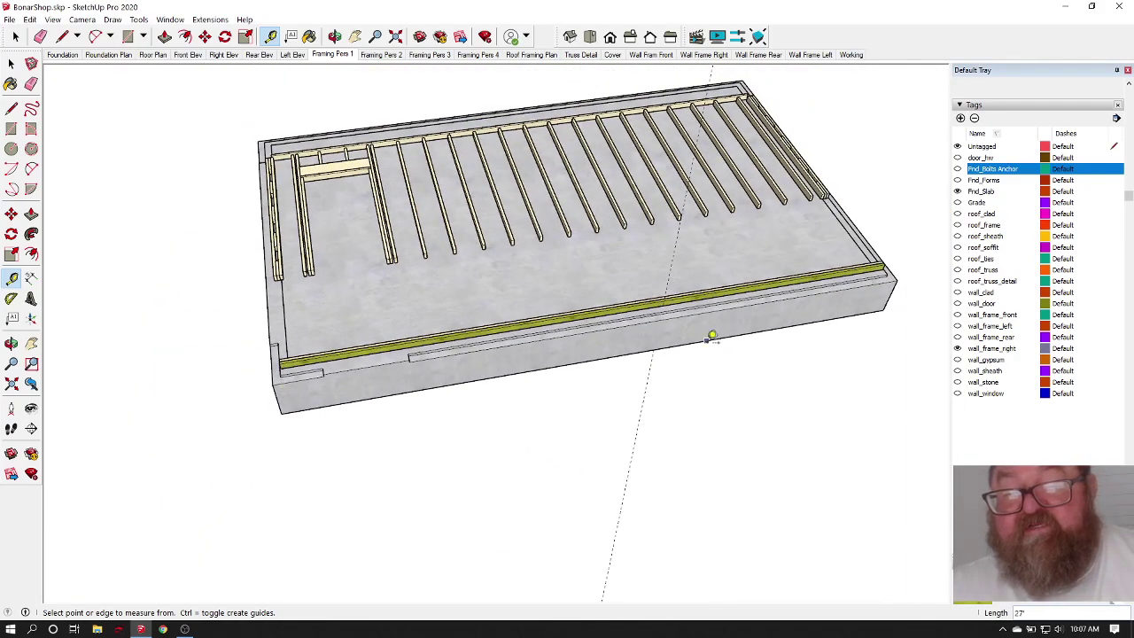
Step: Draw a joint line at the 16' guide across the bottom plate's outer face and its 1 1/2" upper edge
scroll(606, 301, "up", 3)
scroll(606, 301, "up", 5)
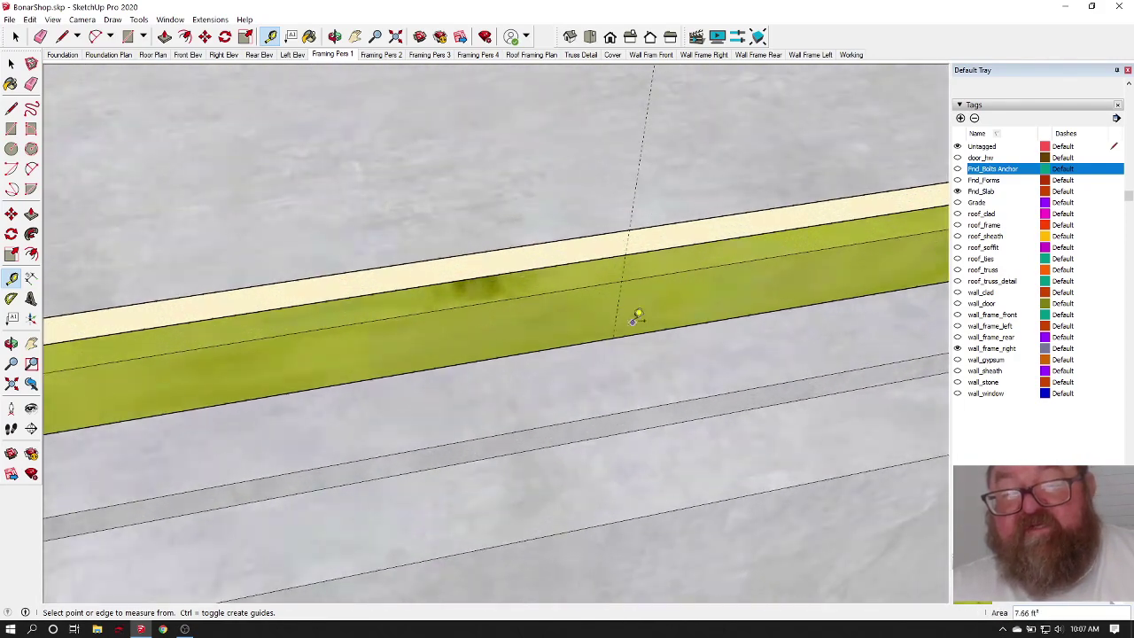
left_click(21, 36)
scroll(587, 304, "up", 2)
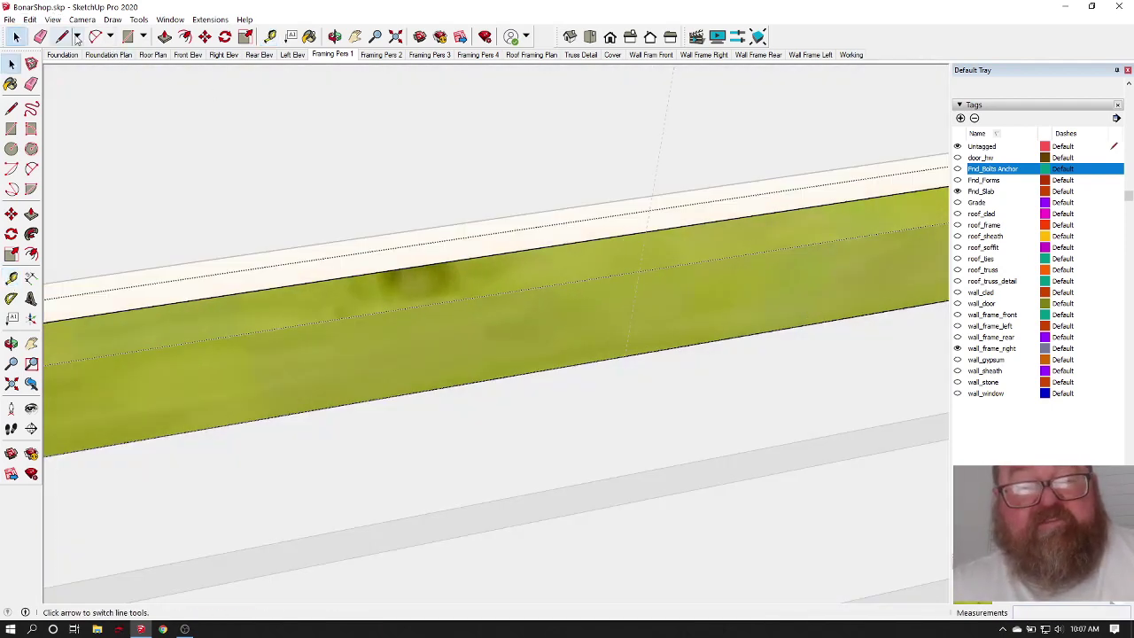
left_click(62, 35)
left_click(638, 270)
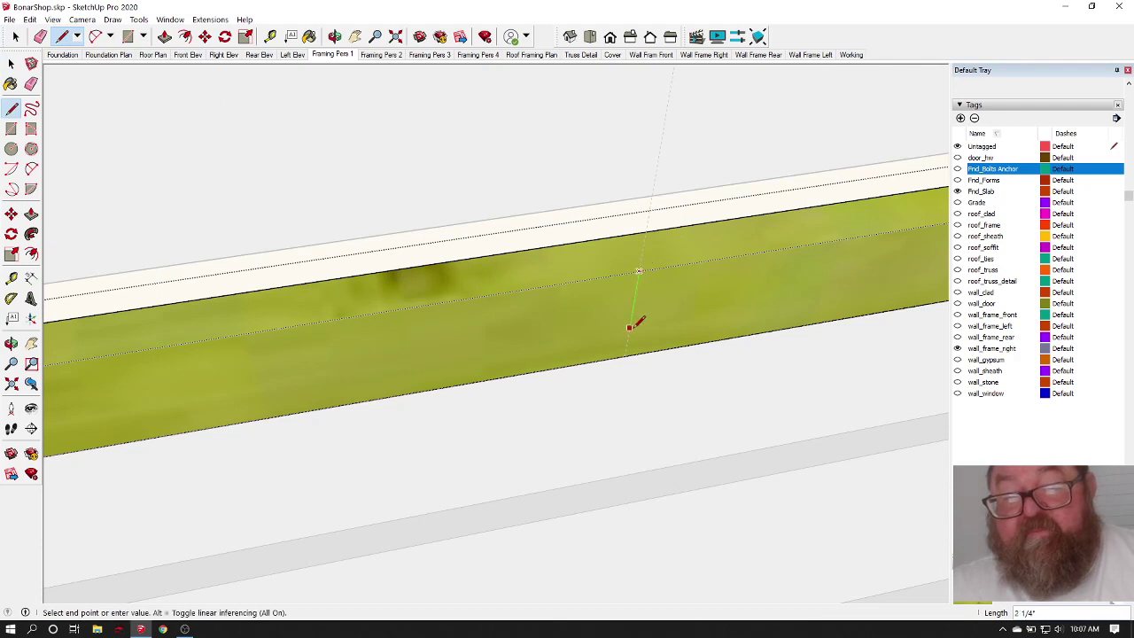
left_click(626, 353)
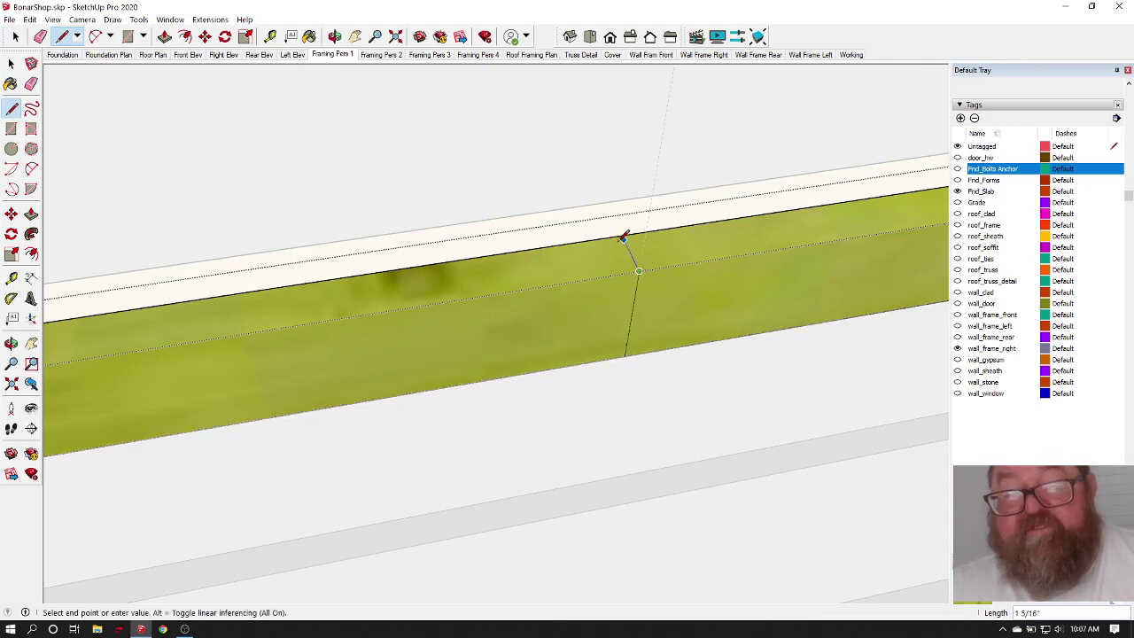
left_click(623, 238)
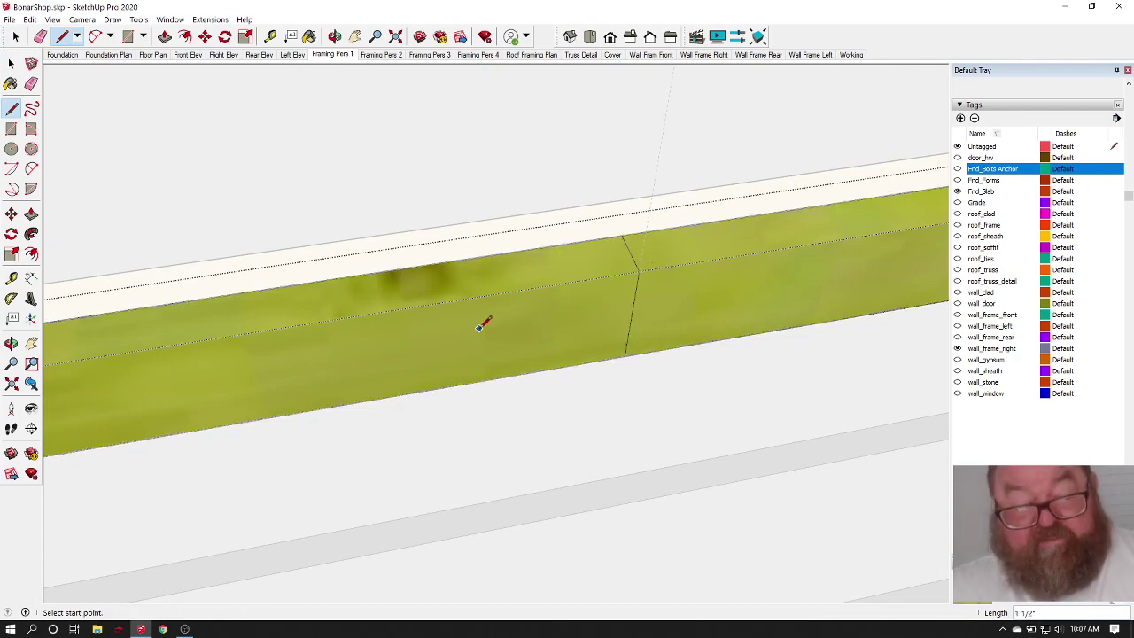
scroll(355, 359, "down", 3)
scroll(443, 346, "up", 3)
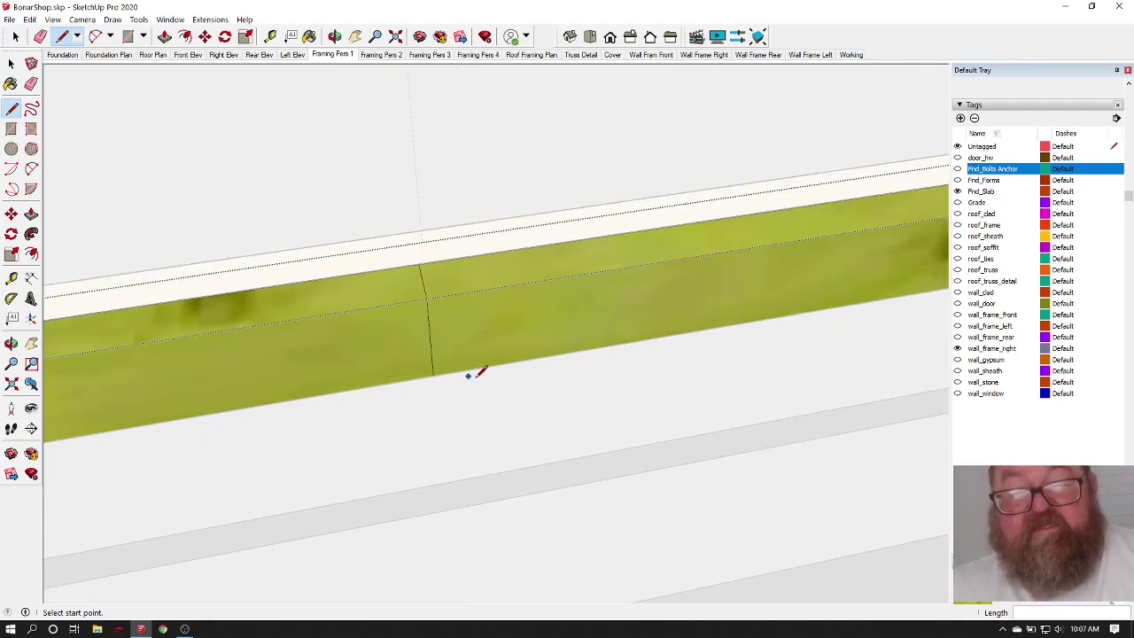
scroll(478, 372, "down", 3)
key("space")
Step: Open the light-coloured top plate beside the bottom plate's joint mark for editing
scroll(362, 178, "up", 4)
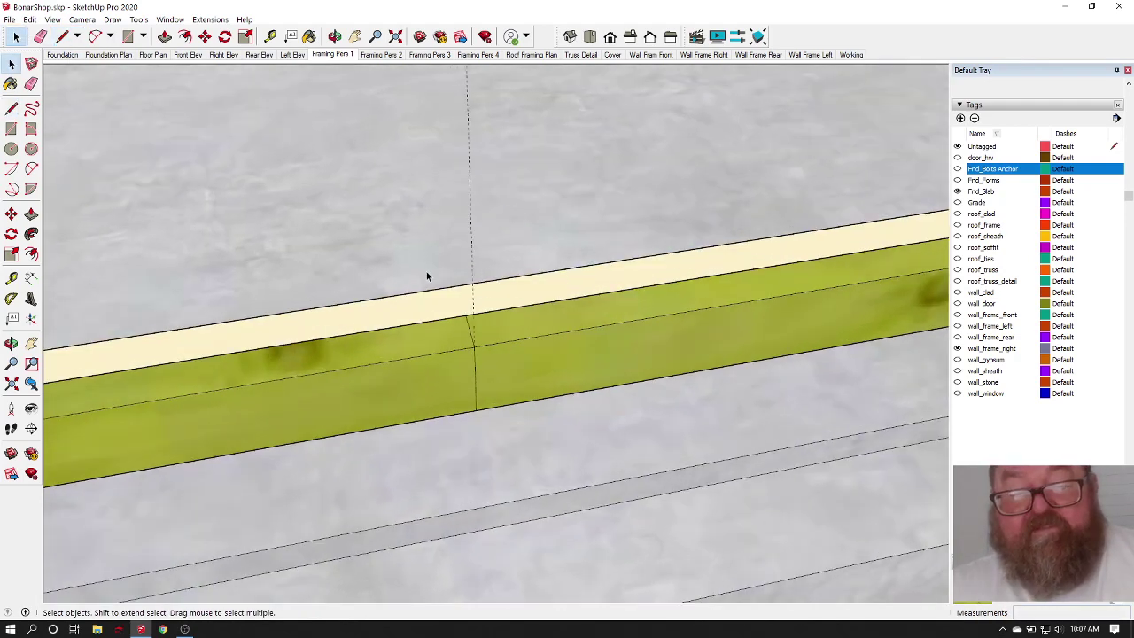
scroll(430, 268, "up", 1)
double_click(499, 288)
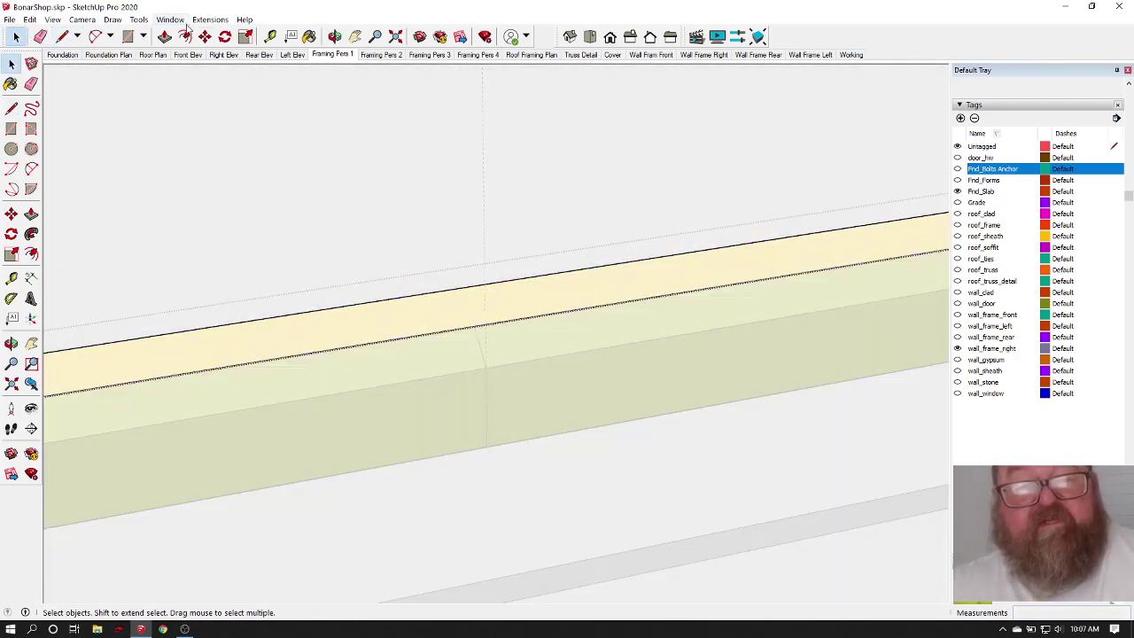
Step: Draw a line across the top plate's narrow upper edge, continuing the bottom plate's joint mark
left_click(335, 36)
left_click_drag(339, 103, 850, 281)
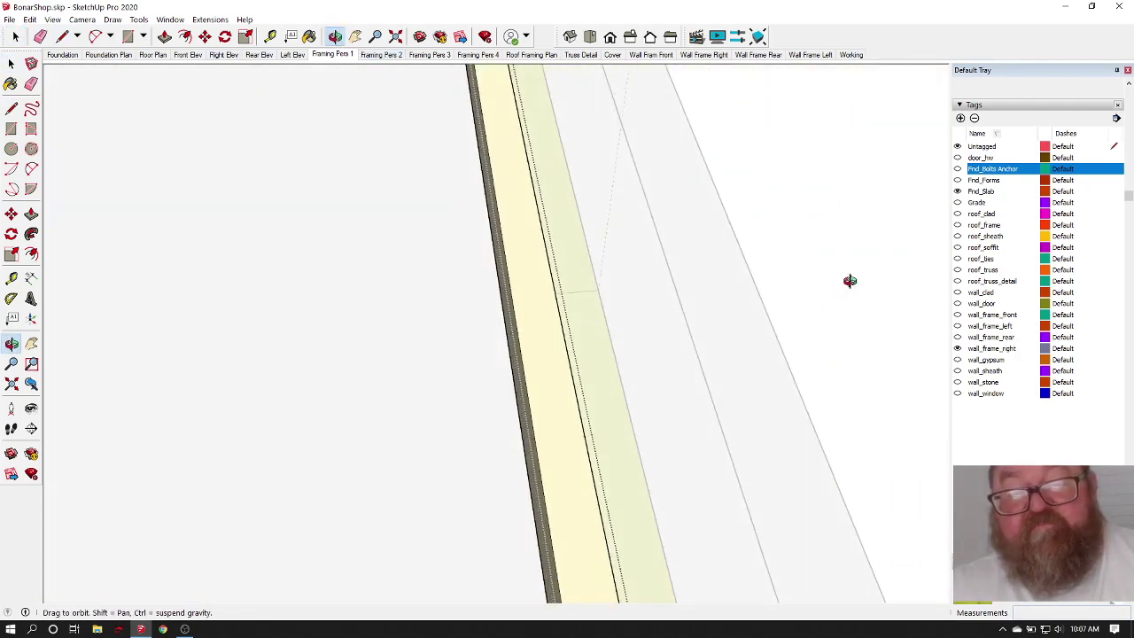
left_click(62, 36)
scroll(476, 329, "up", 1)
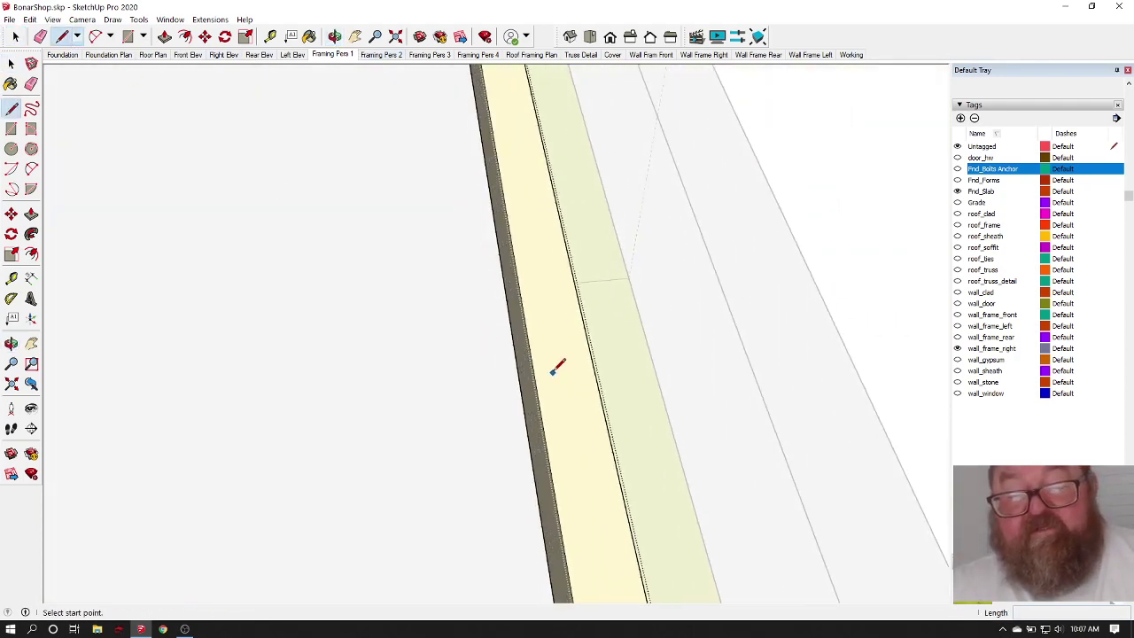
scroll(690, 426, "down", 1)
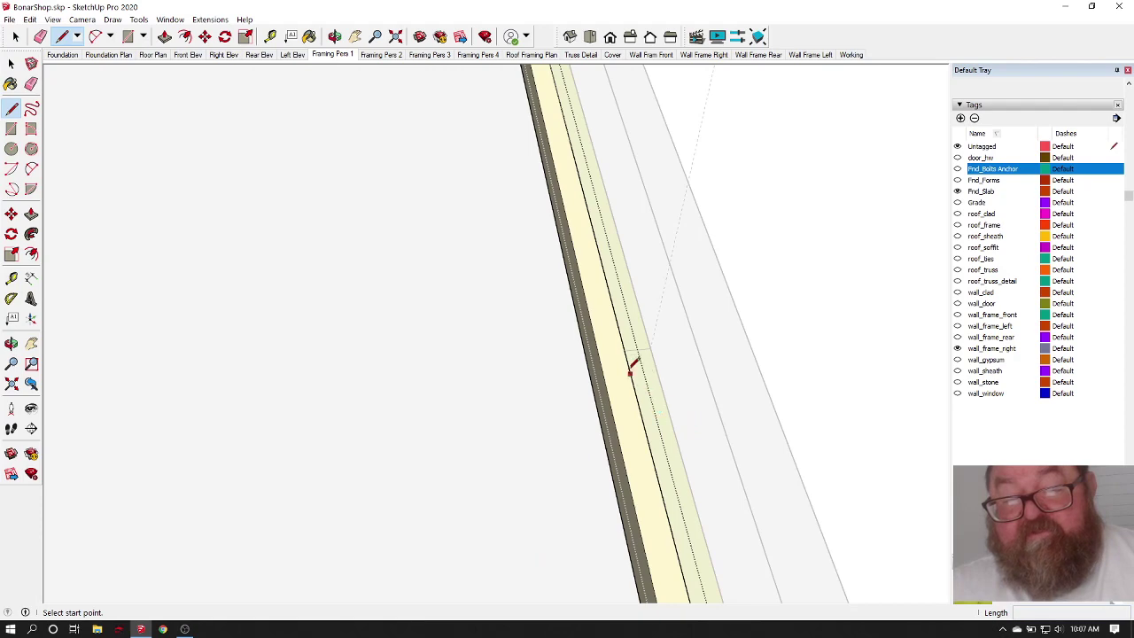
scroll(631, 370, "up", 3)
left_click(629, 336)
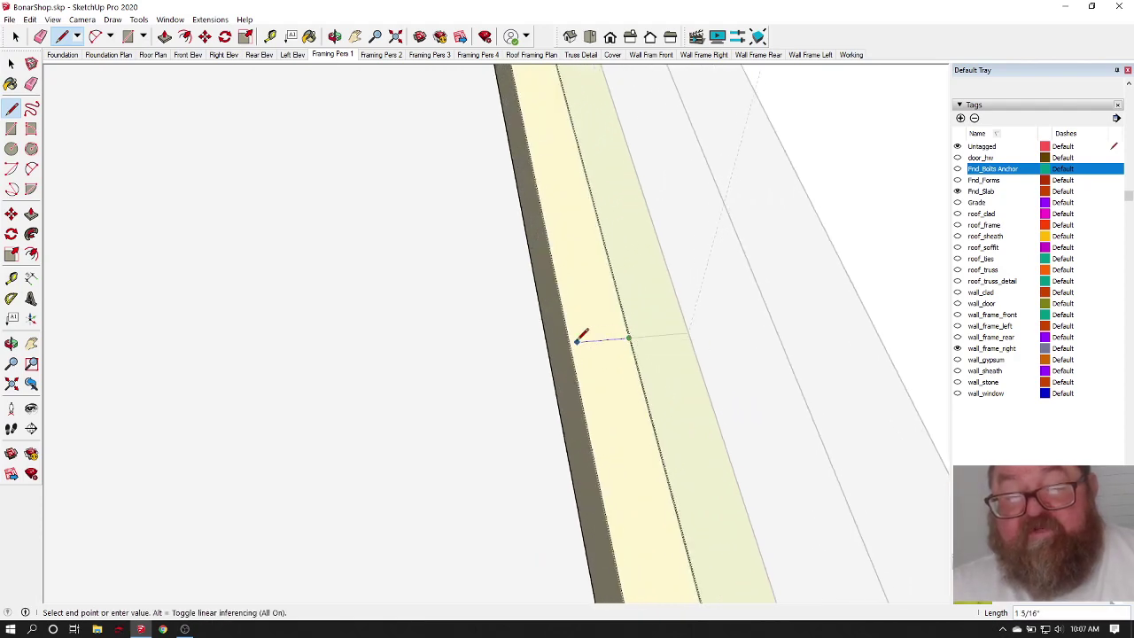
left_click(569, 338)
Step: Try to continue the joint line down the top plate's wide inner face
left_click(334, 36)
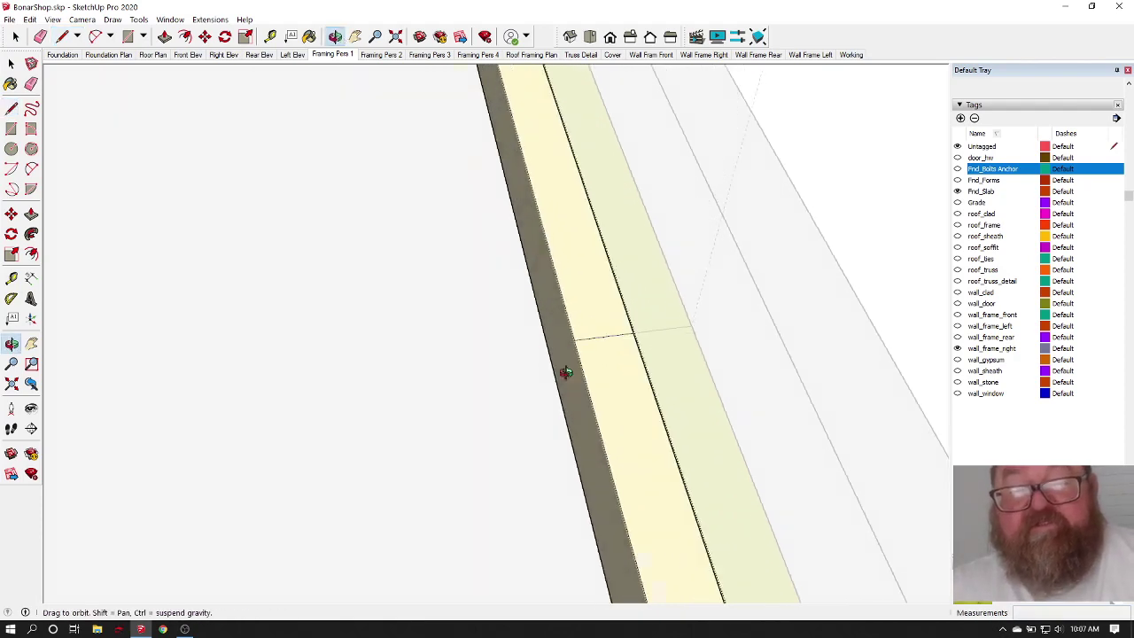
left_click_drag(562, 372, 580, 267)
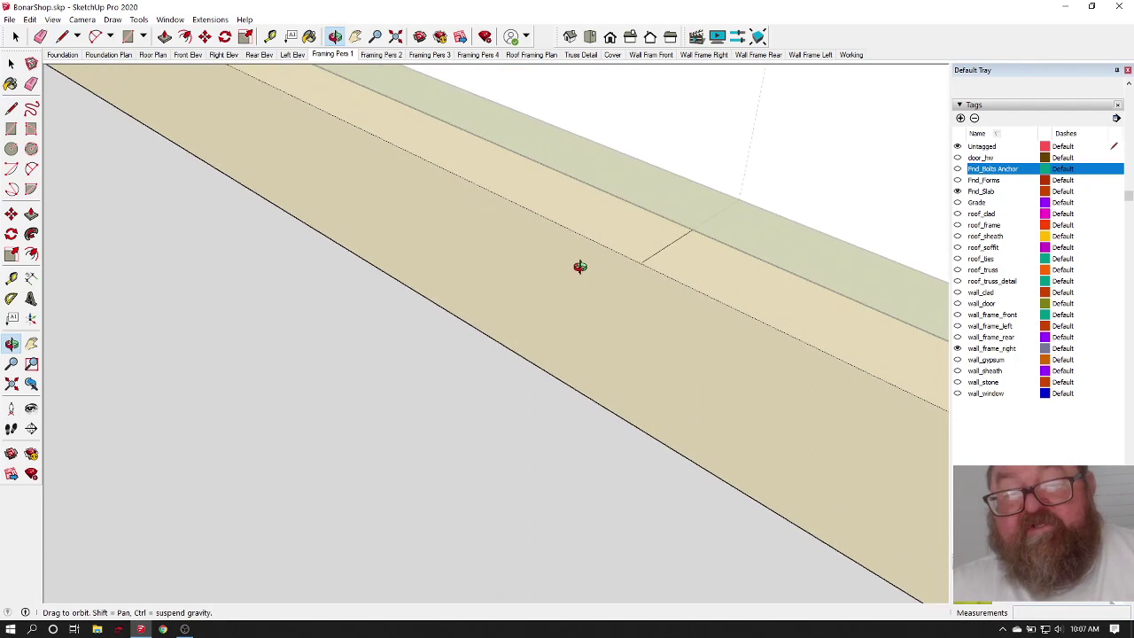
left_click(62, 37)
left_click(655, 261)
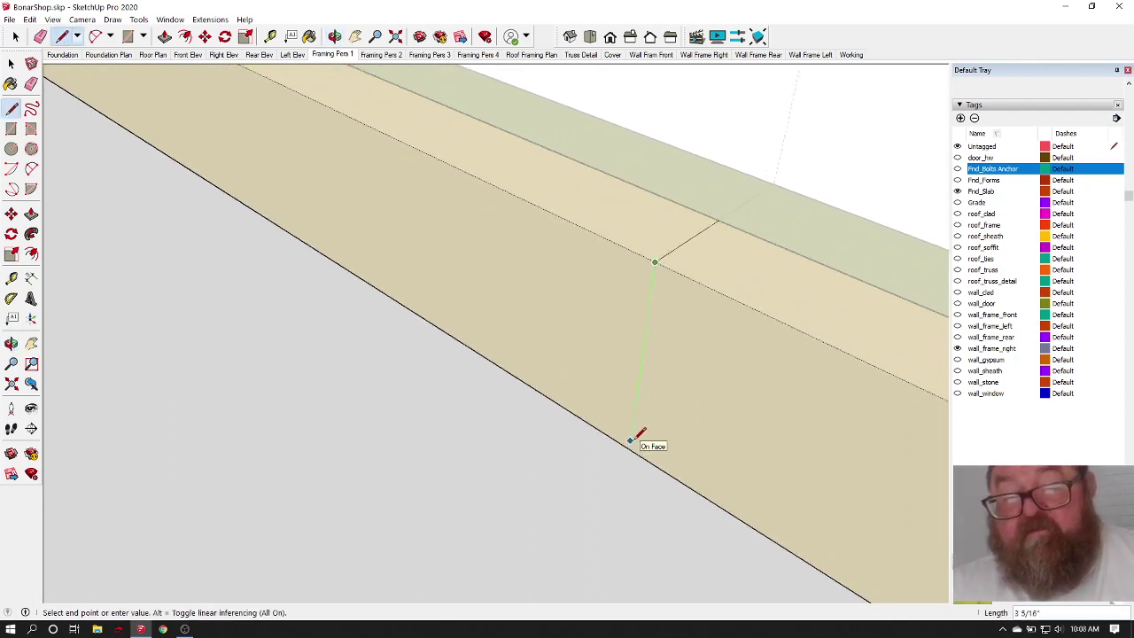
key("Escape")
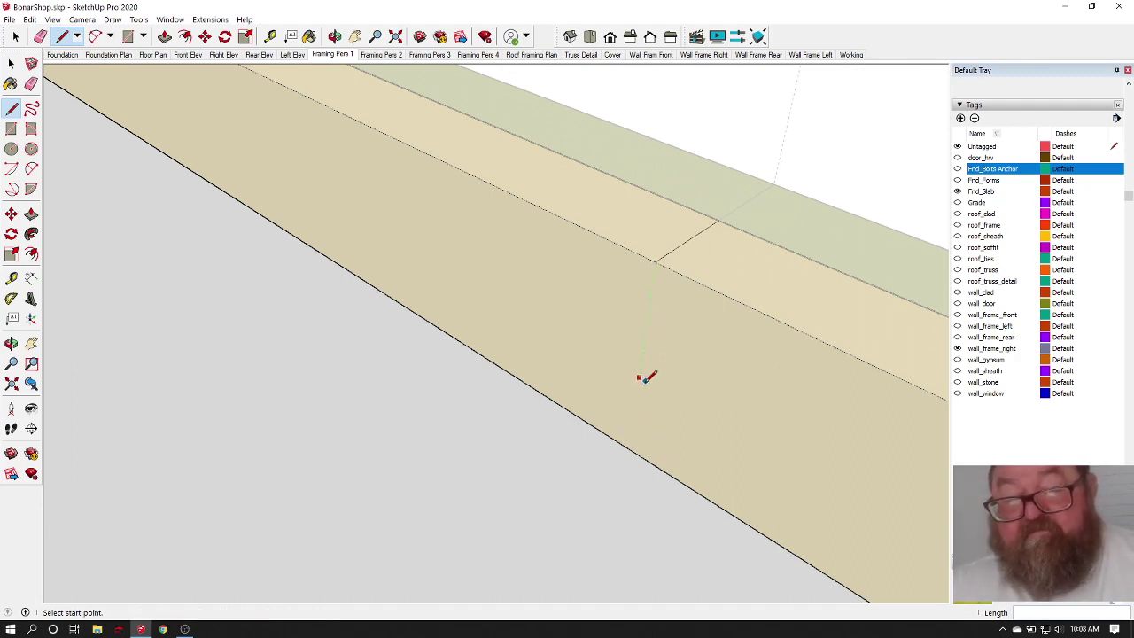
left_click(631, 449)
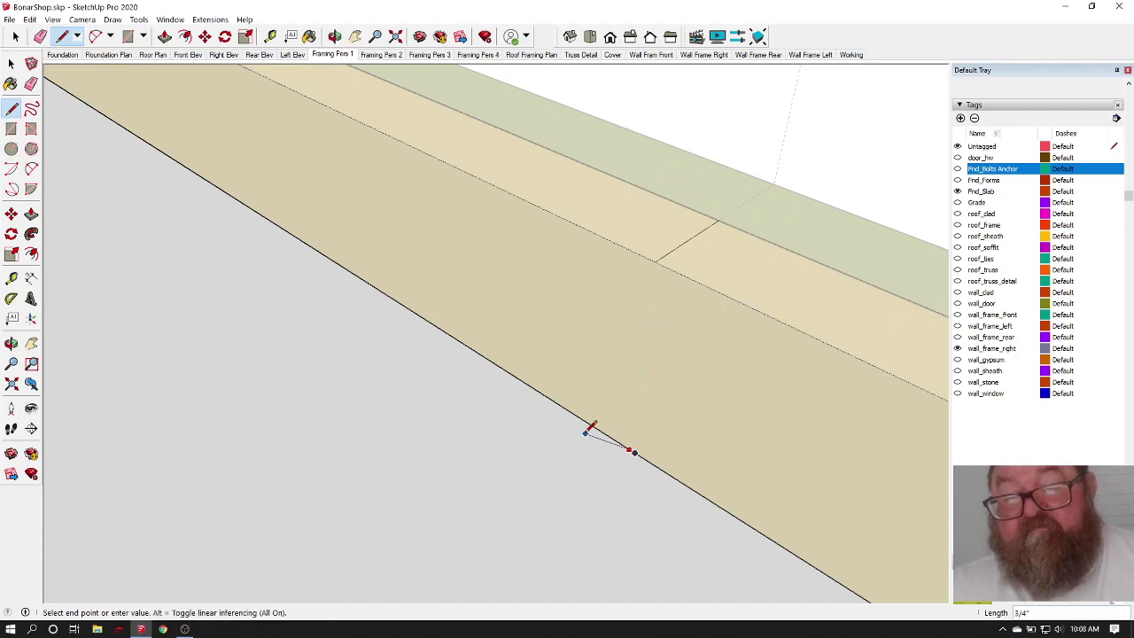
key("Escape")
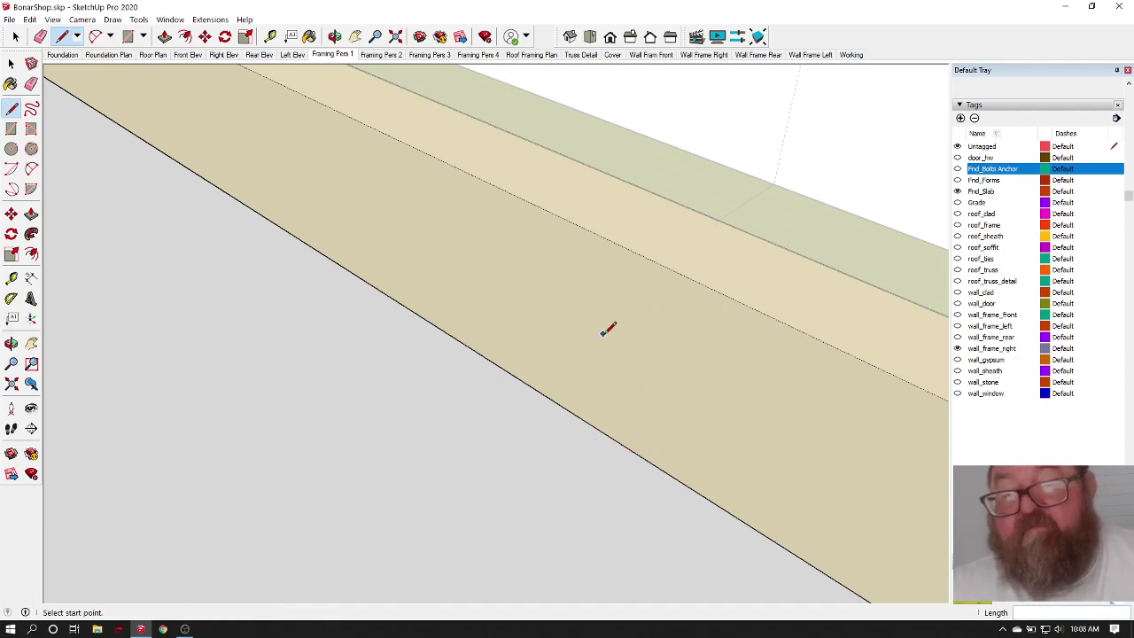
Step: Draw the joint line across the top plate's 1 1/2" upper edge and down its inner face, aligned with the bottom plate's mark
scroll(608, 329, "down", 3)
key("o")
left_click_drag(608, 329, 652, 320)
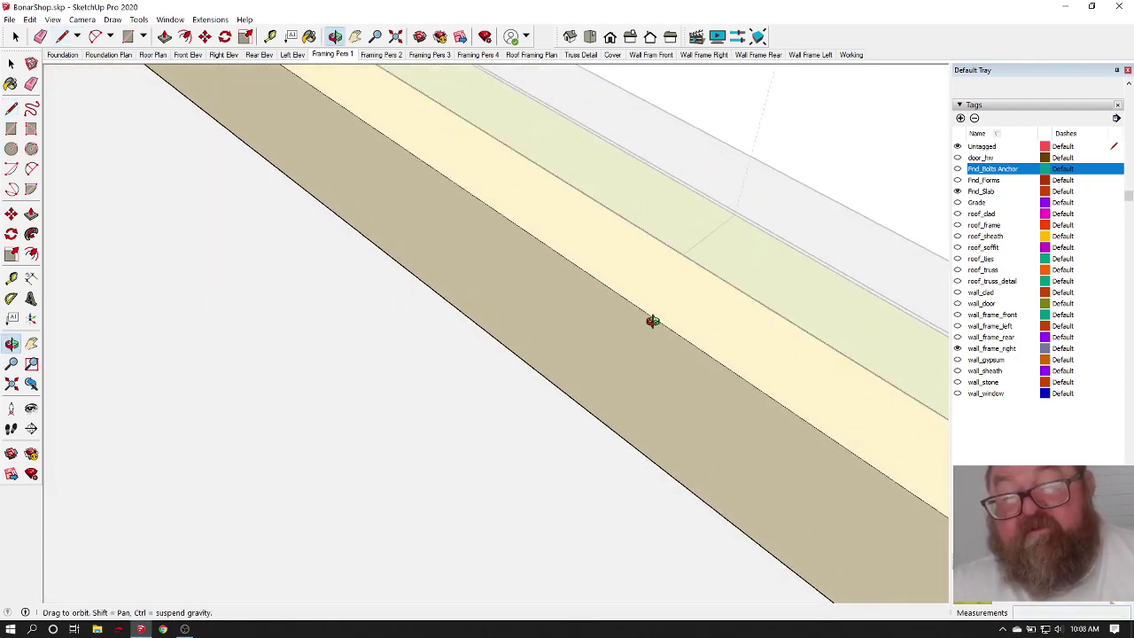
left_click(62, 36)
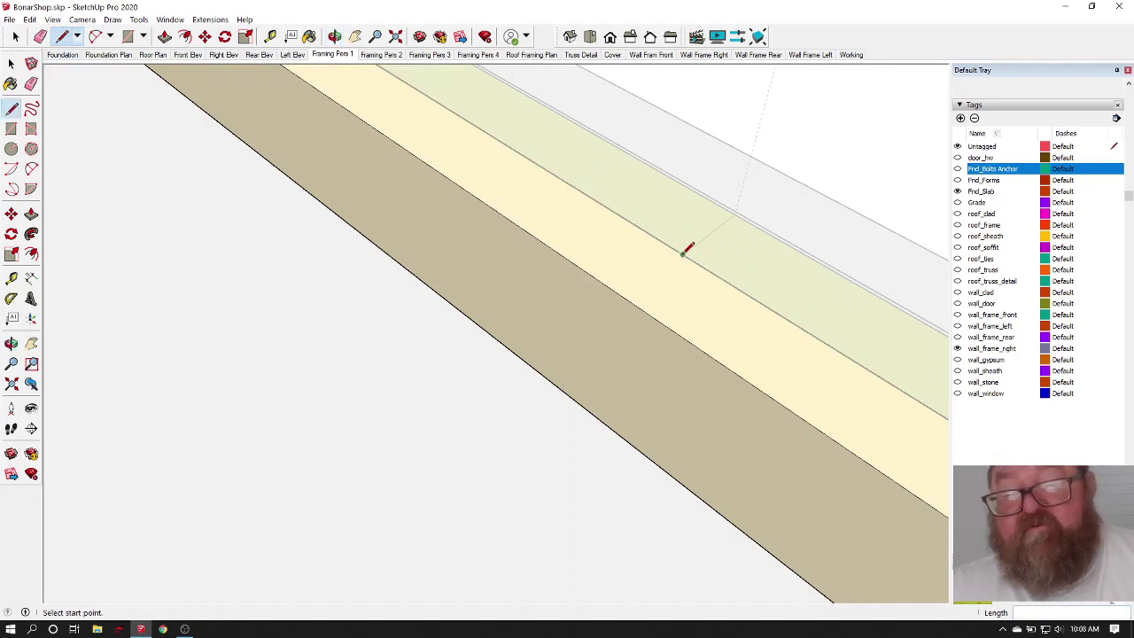
left_click(683, 253)
left_click(625, 298)
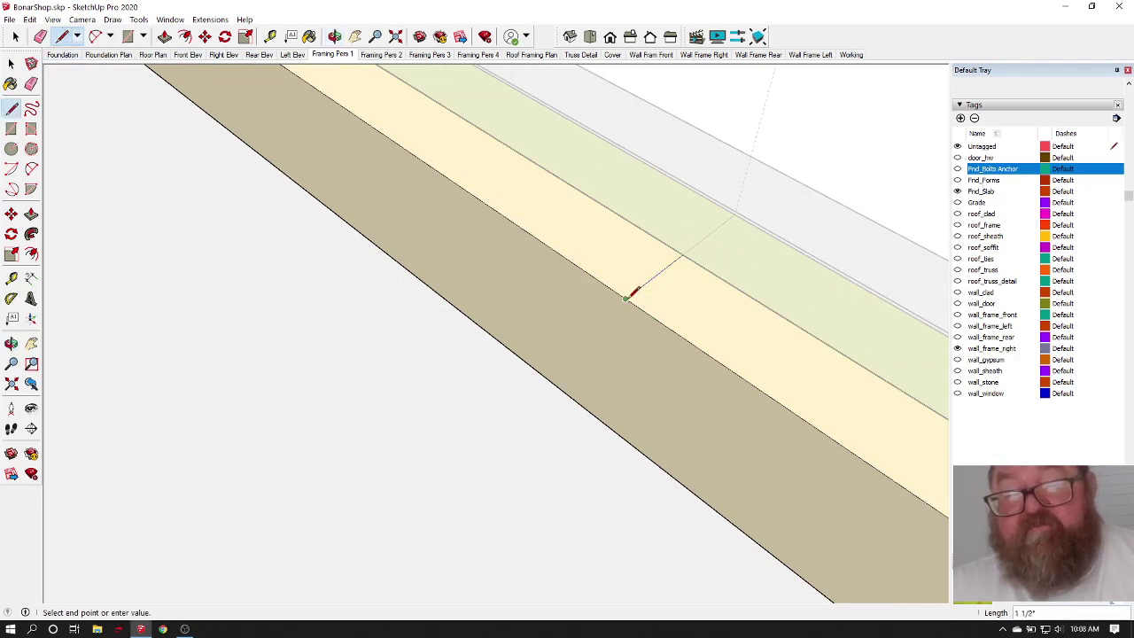
left_click(606, 424)
left_click(335, 36)
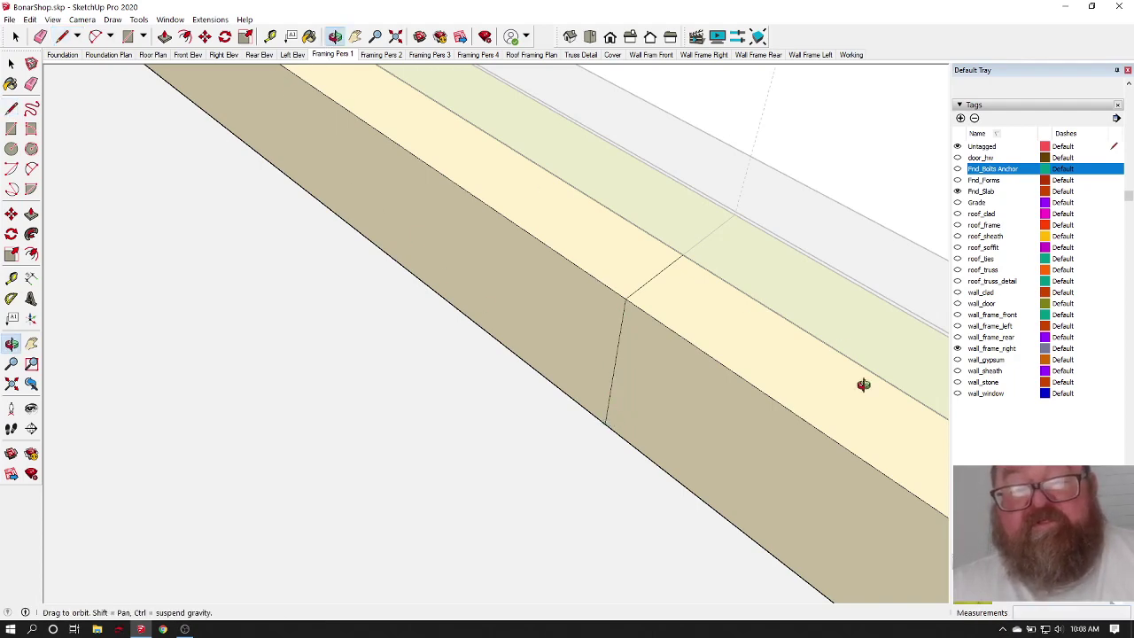
left_click_drag(860, 382, 627, 400)
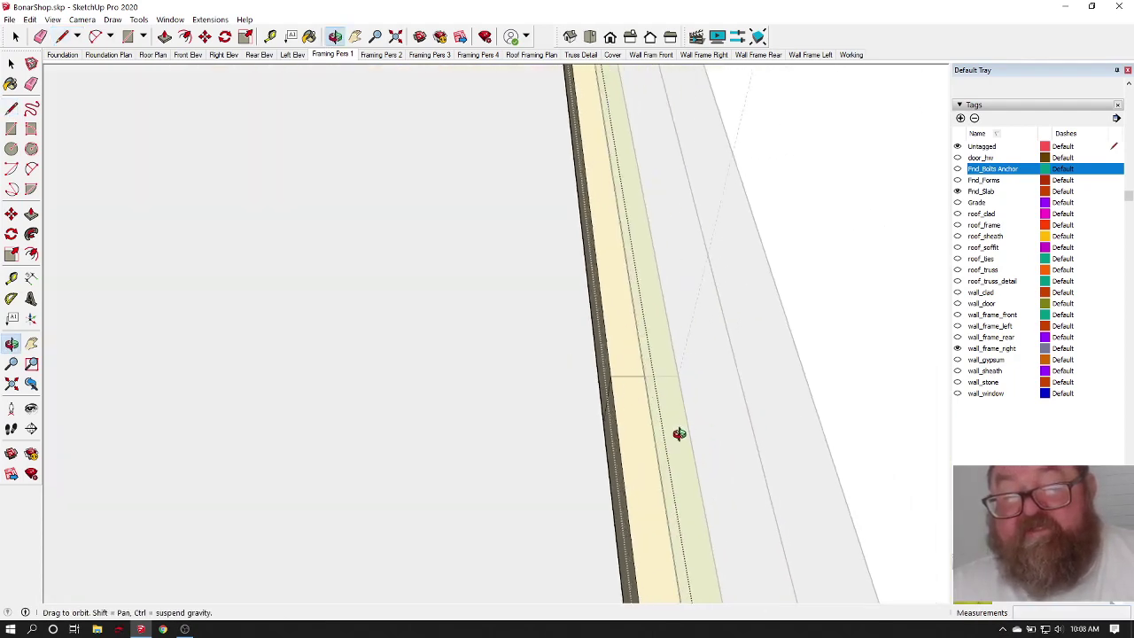
left_click_drag(679, 435, 263, 256)
key("space")
scroll(577, 254, "down", 5)
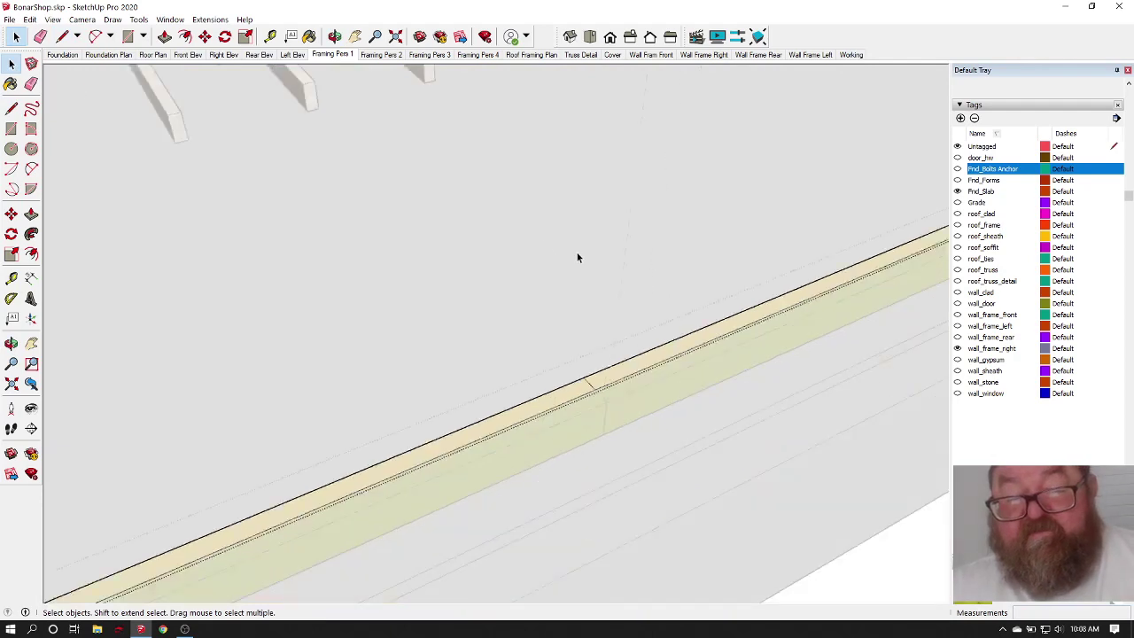
Step: Finish editing the top plate and check the joint line across both paired plates
left_click(763, 476)
scroll(595, 308, "up", 3)
scroll(594, 308, "up", 1)
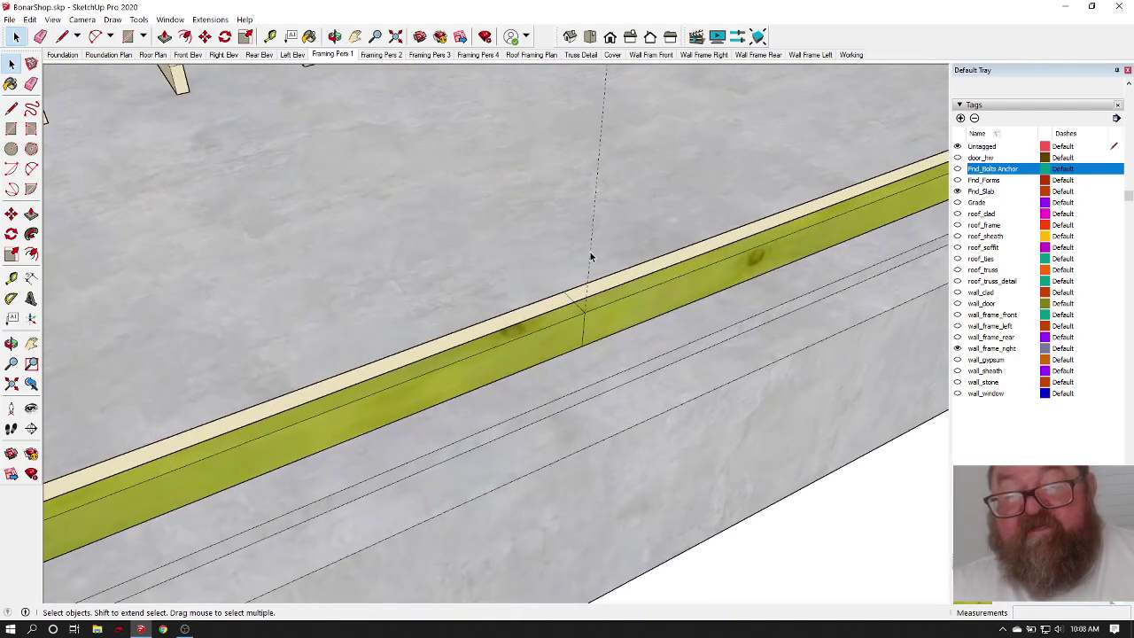
scroll(590, 251, "down", 5)
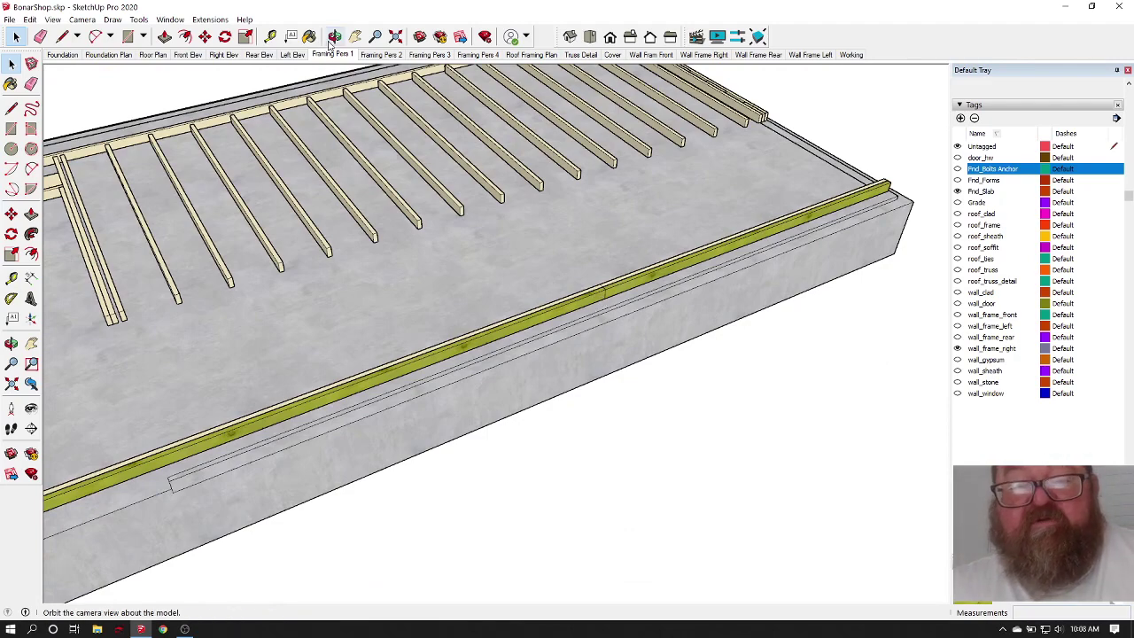
scroll(620, 292, "up", 5)
scroll(636, 291, "up", 2)
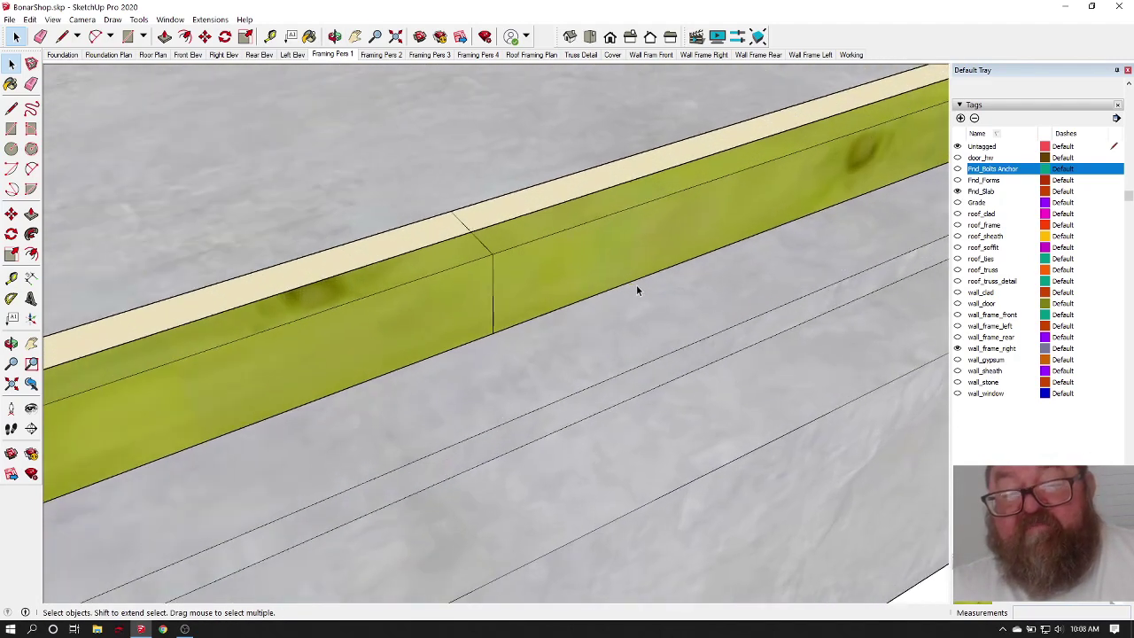
Step: Measure the green bottom plate from the joint mark to its nearer end
left_click(271, 36)
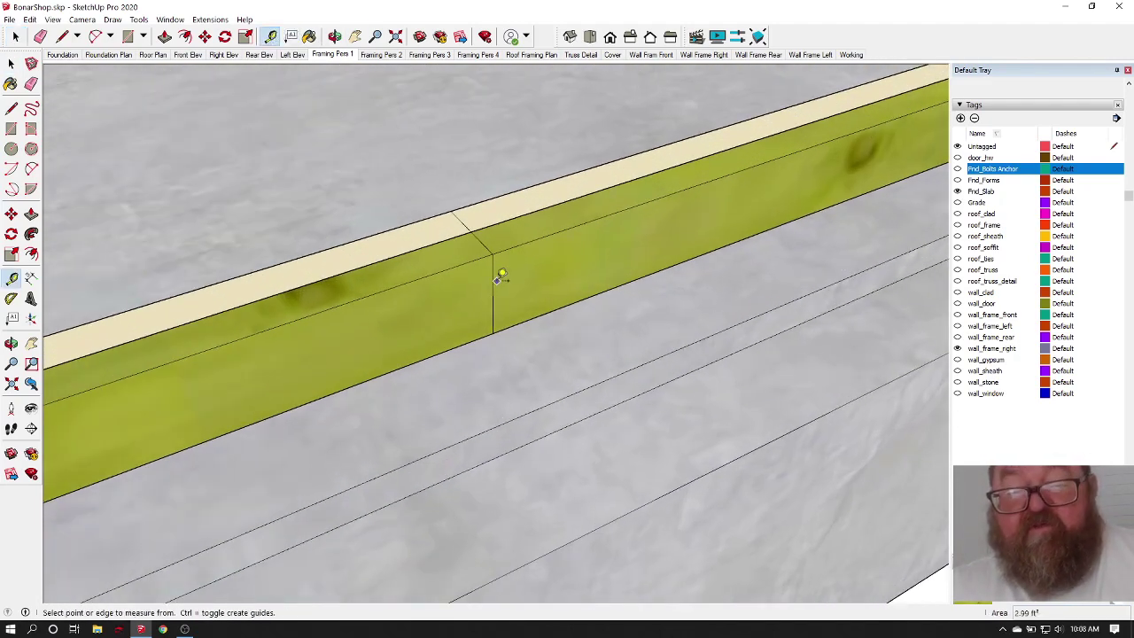
left_click(494, 273)
scroll(263, 382, "down", 4)
scroll(262, 383, "down", 3)
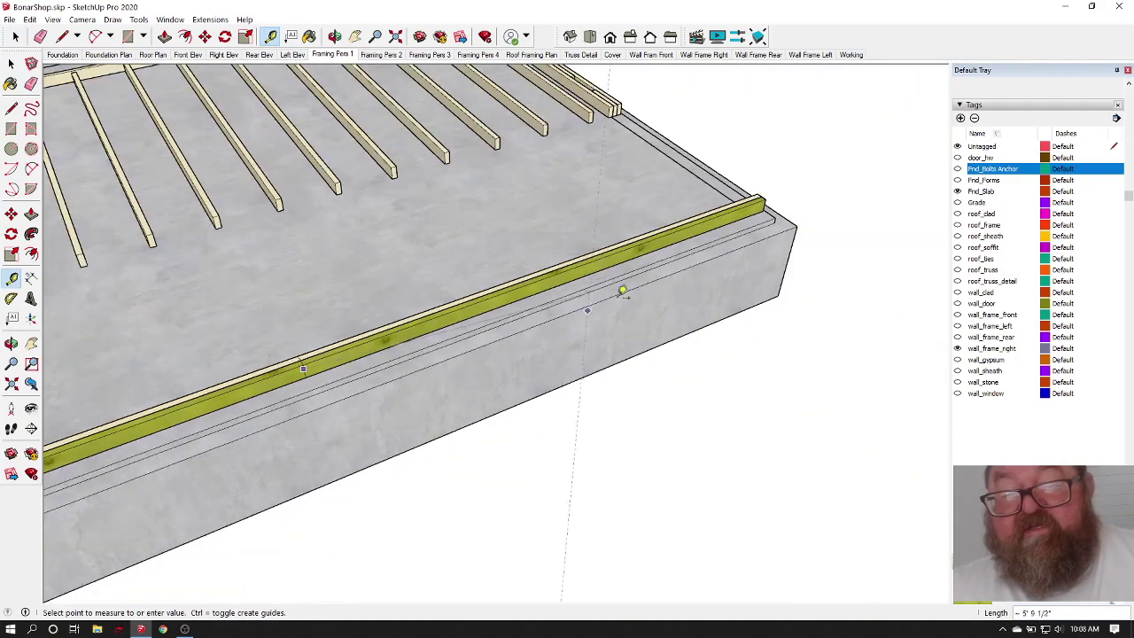
scroll(798, 170, "up", 6)
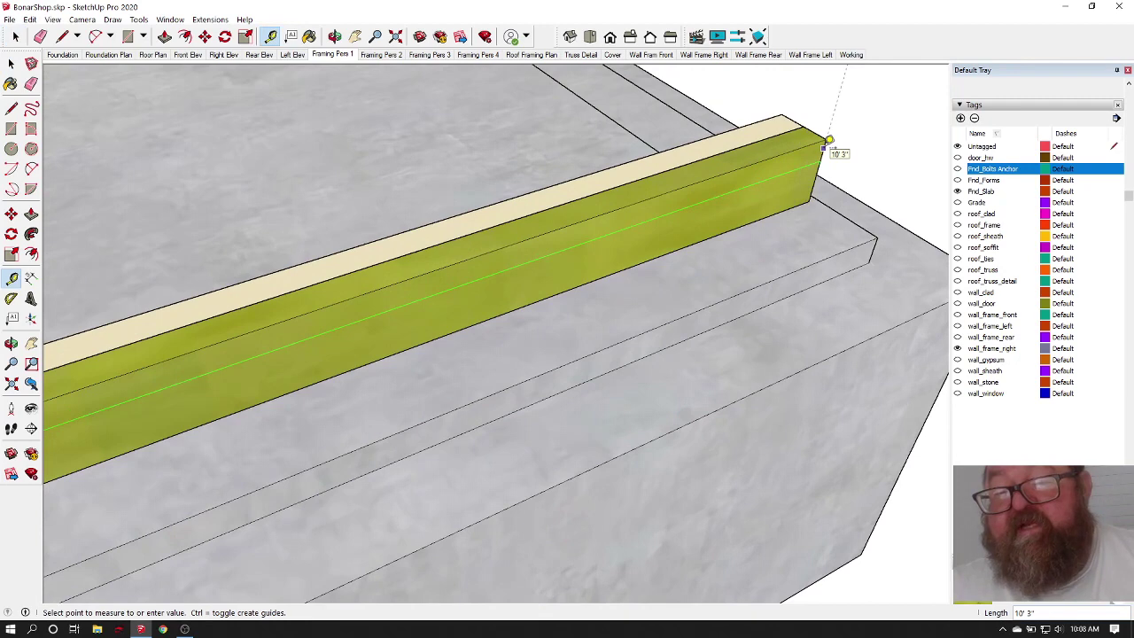
scroll(828, 140, "up", 2)
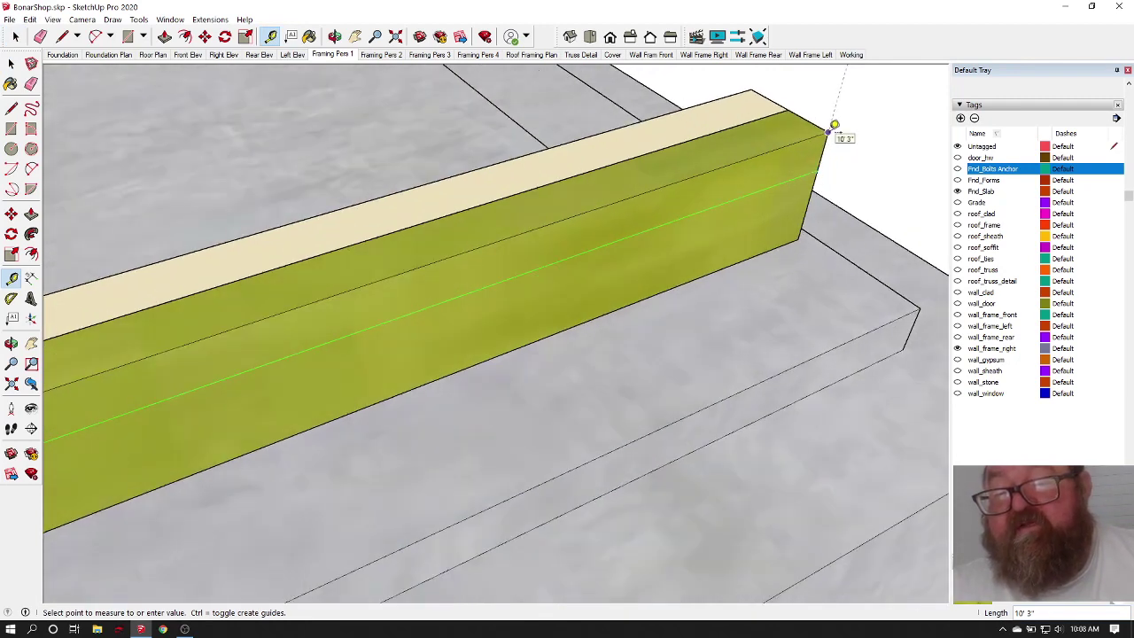
left_click(834, 125)
scroll(837, 142, "down", 8)
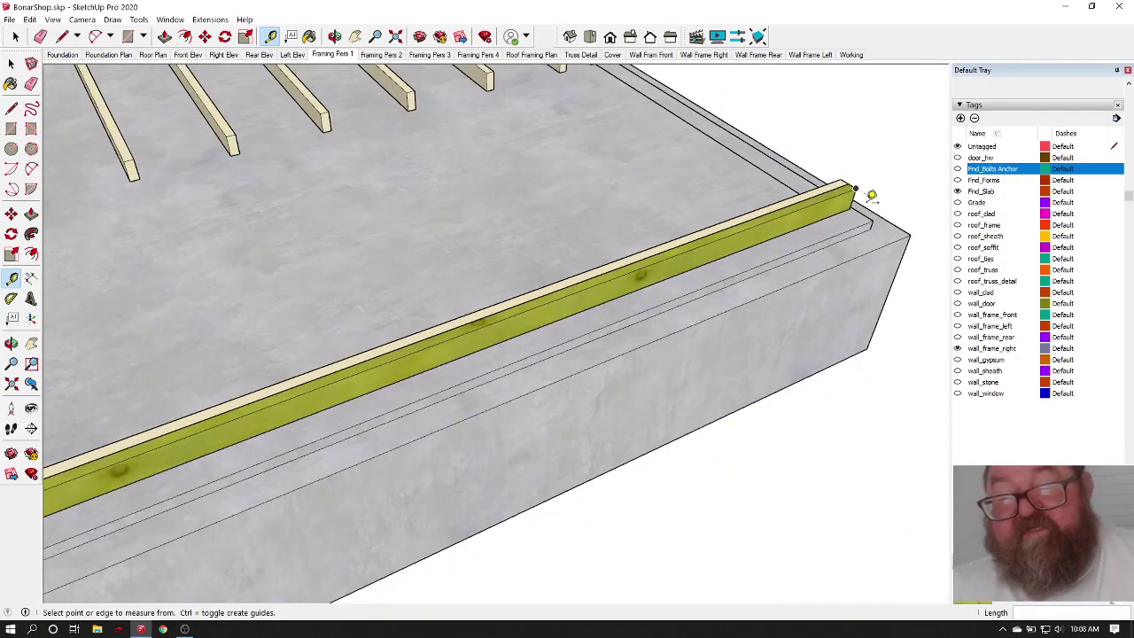
scroll(871, 198, "down", 5)
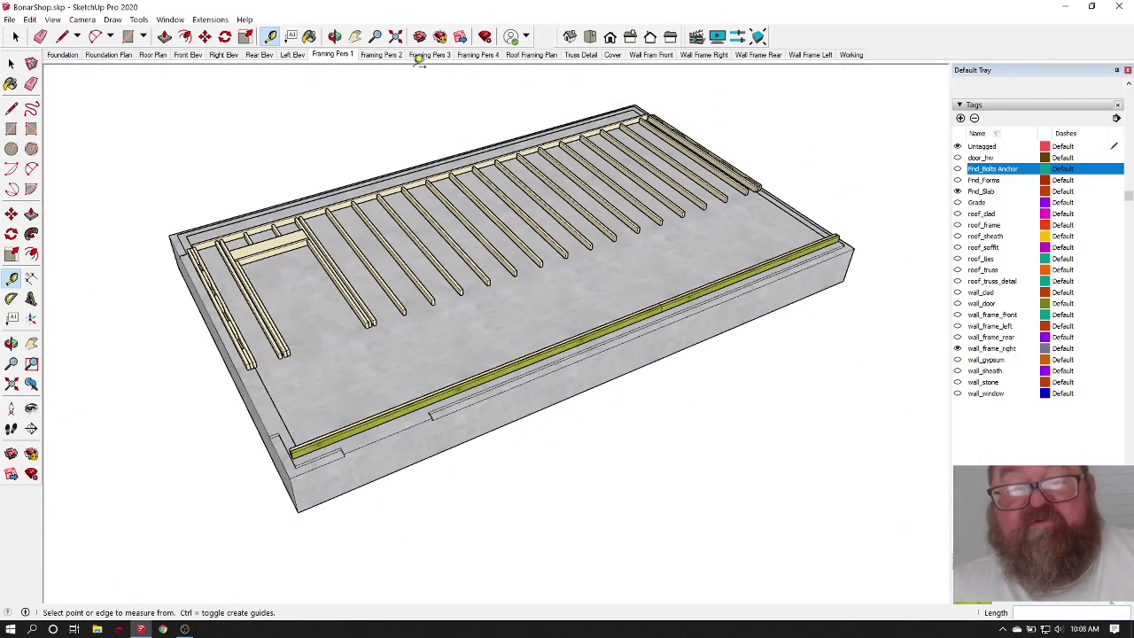
Step: Measure across the slab beside the plates, between the wall lines at its two short ends
left_click(335, 37)
left_click_drag(621, 381, 475, 434)
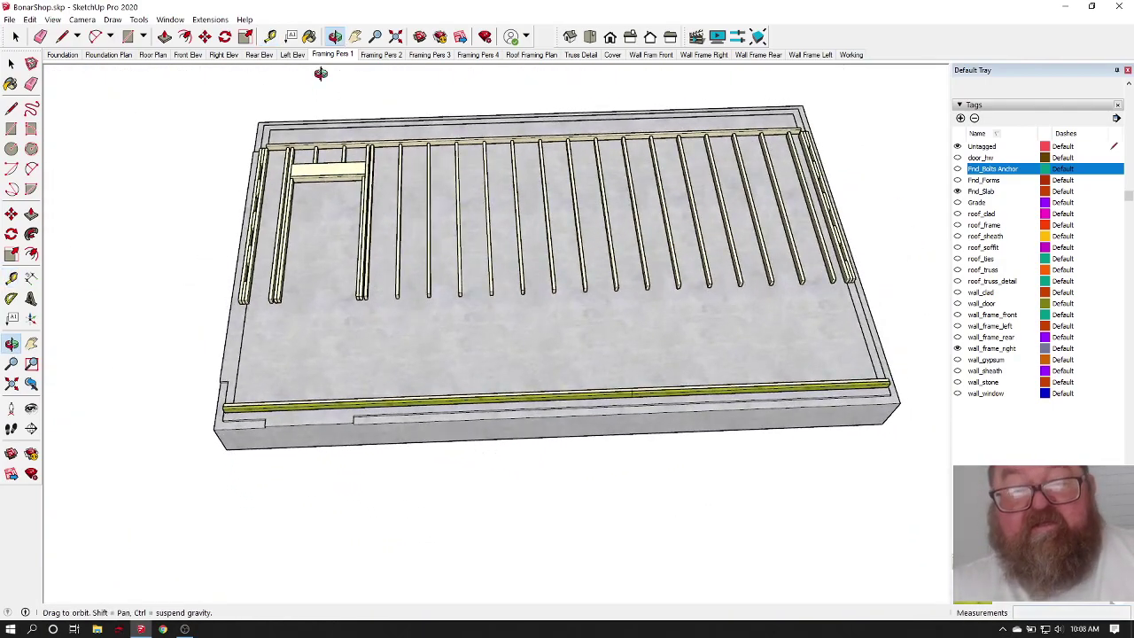
left_click(270, 36)
left_click(239, 362)
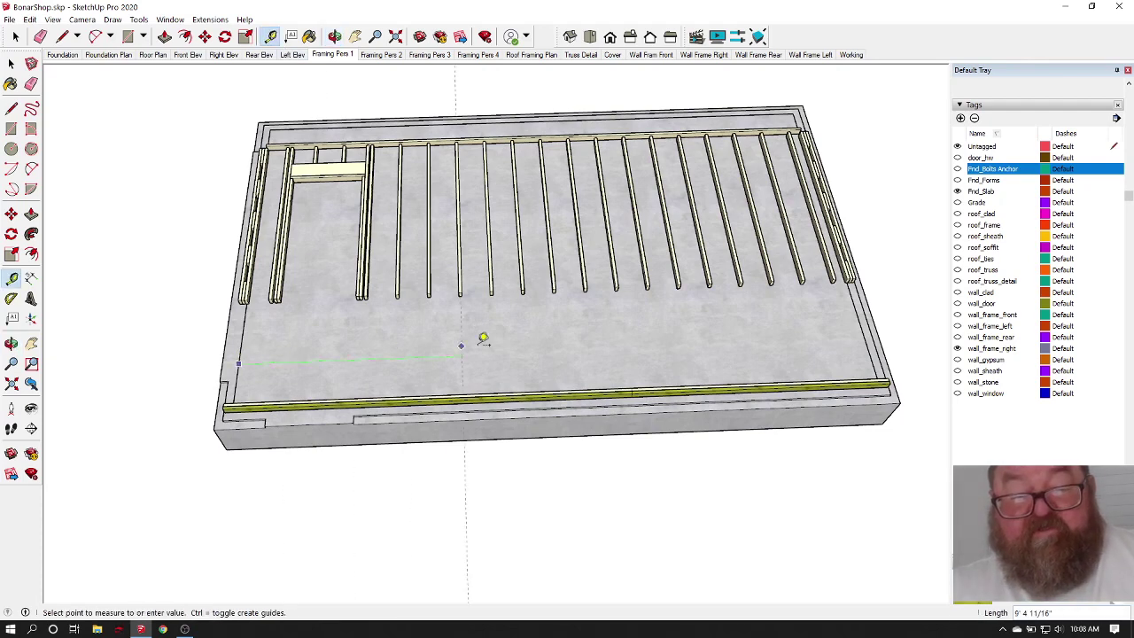
scroll(864, 332, "up", 5)
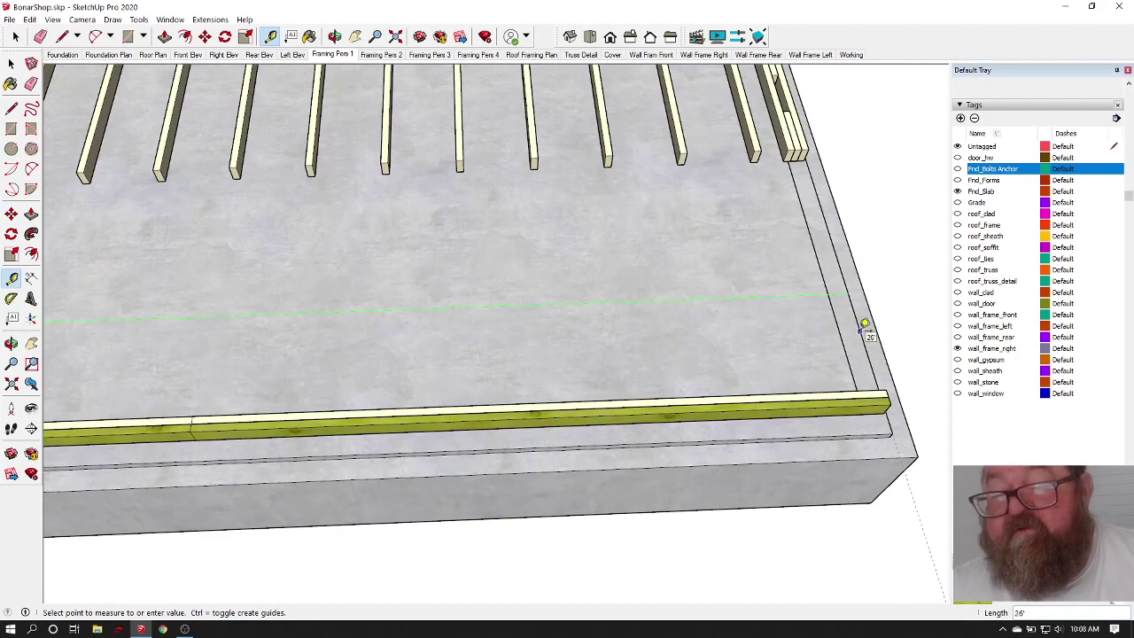
left_click(863, 326)
scroll(894, 323, "down", 6)
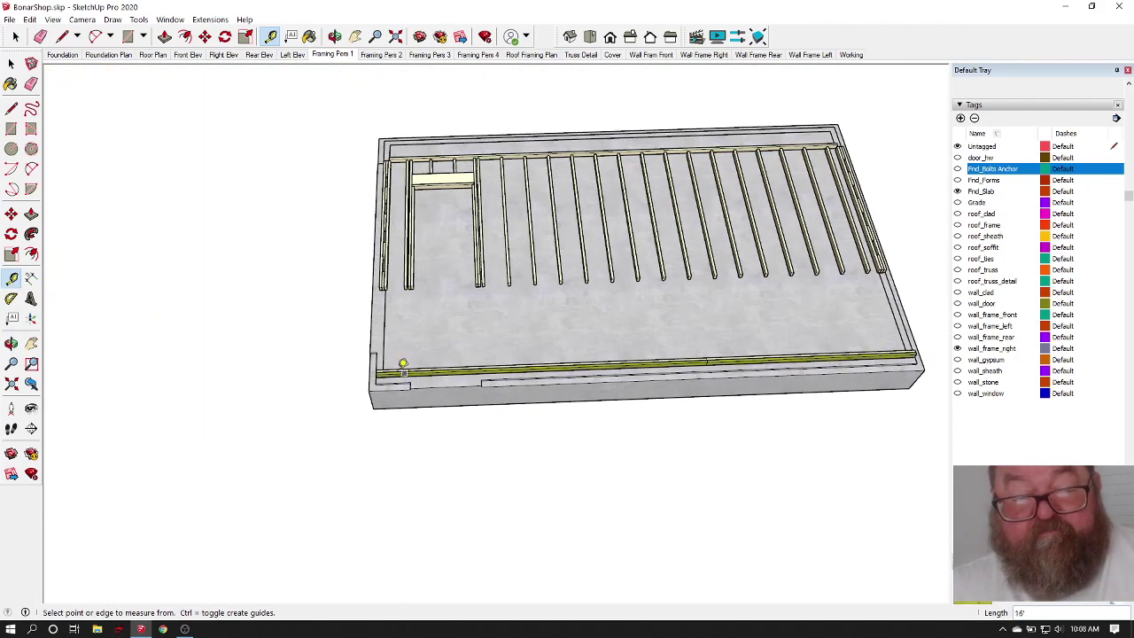
Step: Measure parallel to the plates from the notched recess edge to the ledge line at the slab's opposite end
scroll(354, 350, "up", 4)
scroll(337, 346, "up", 4)
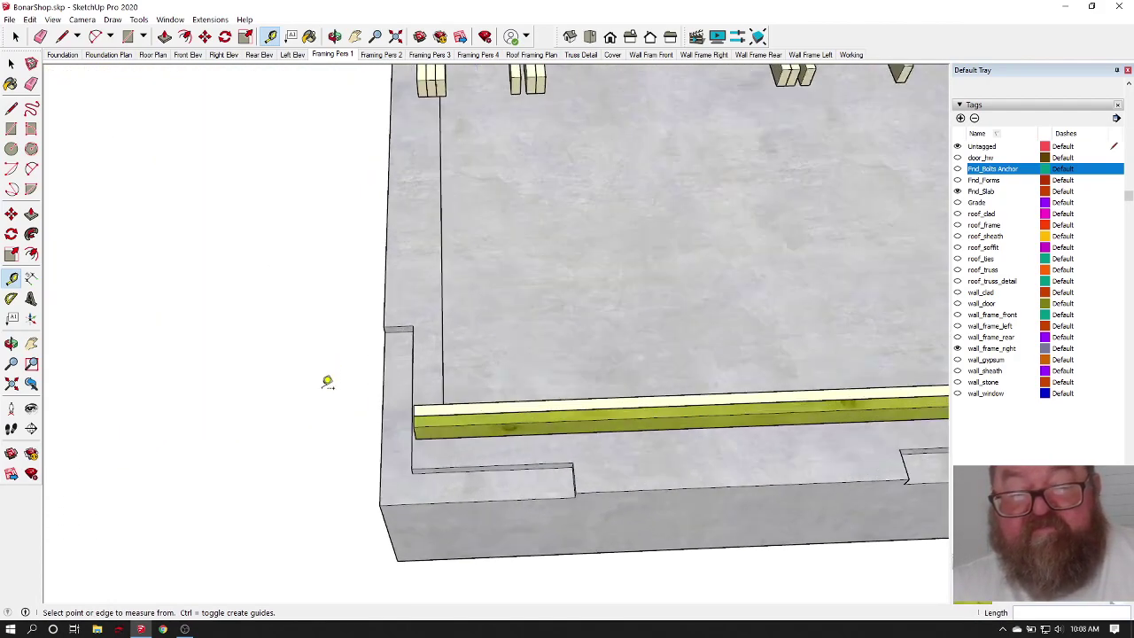
scroll(355, 372, "up", 5)
left_click(442, 340)
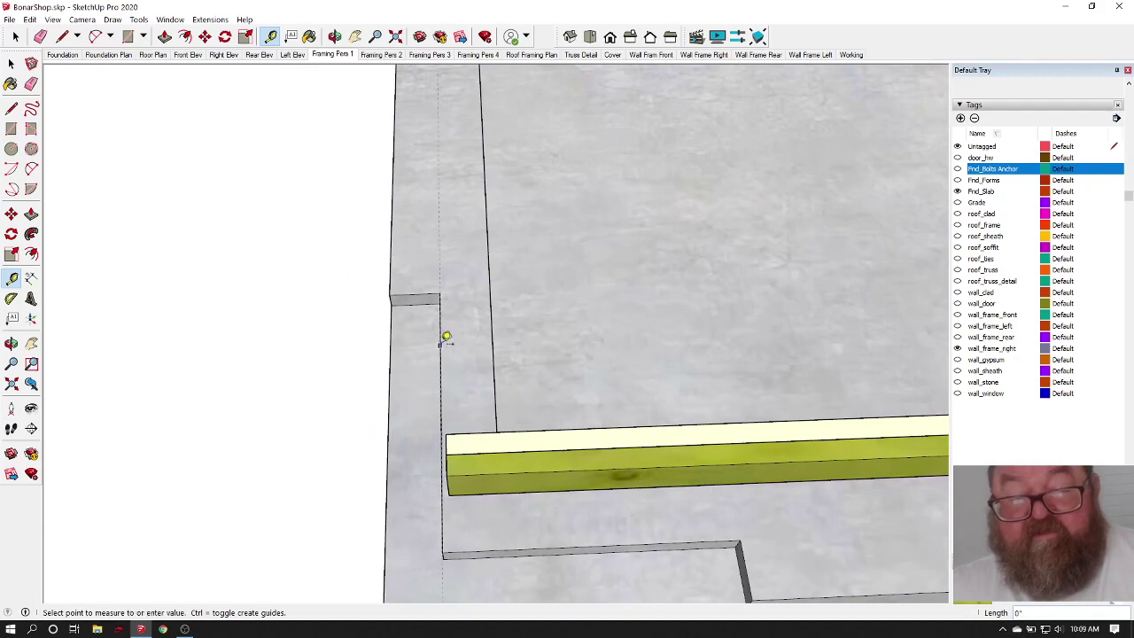
scroll(162, 390, "down", 8)
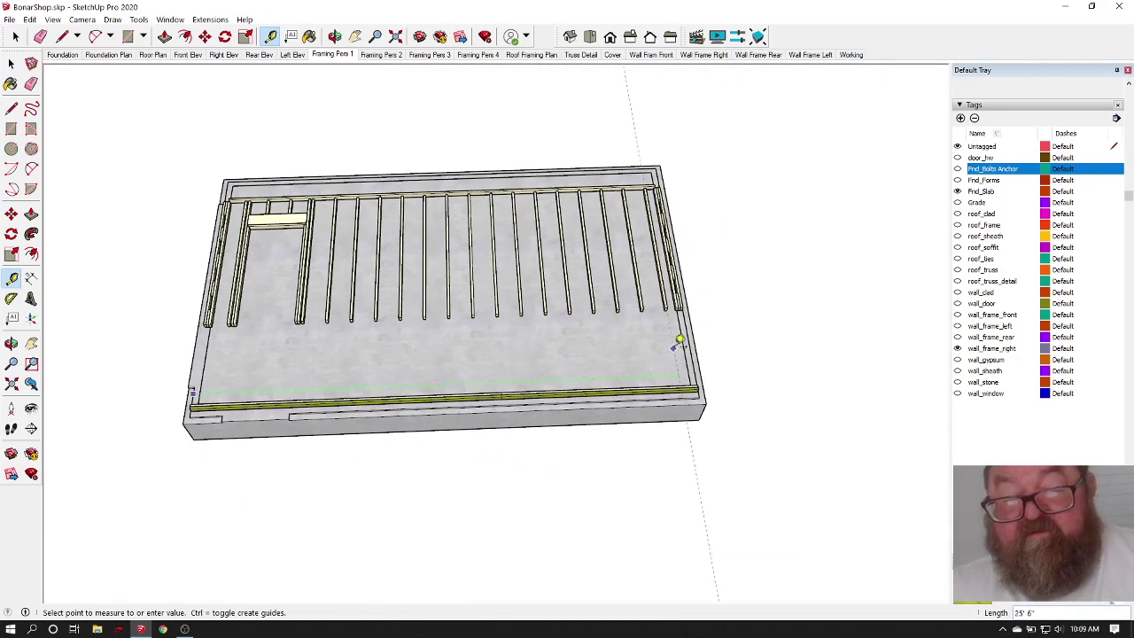
scroll(680, 341, "up", 5)
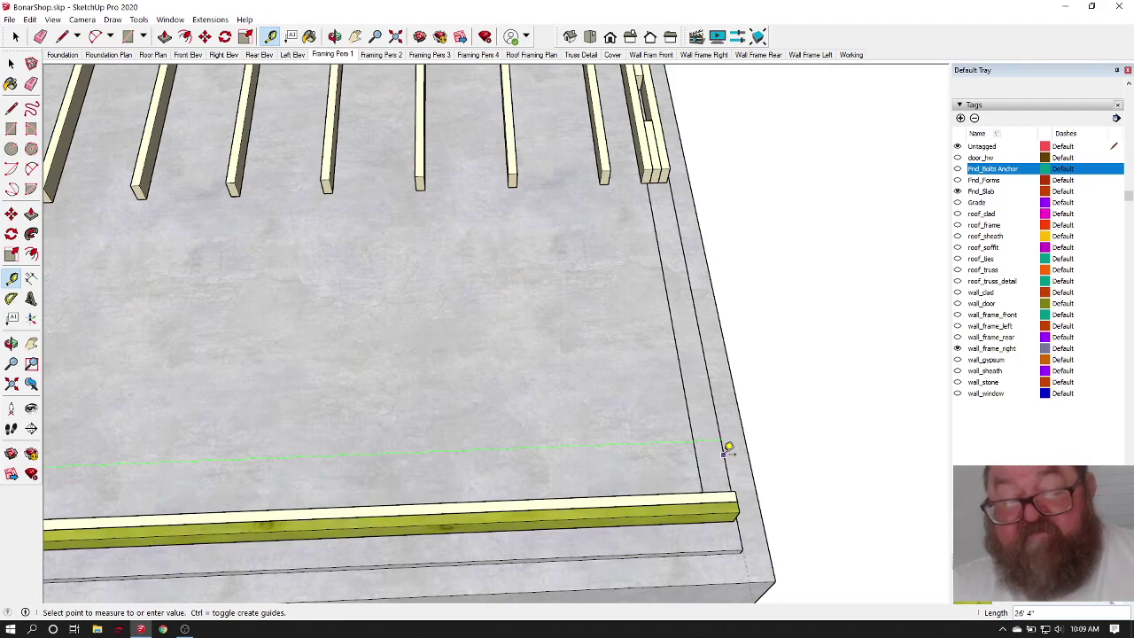
key("Escape")
scroll(750, 440, "down", 8)
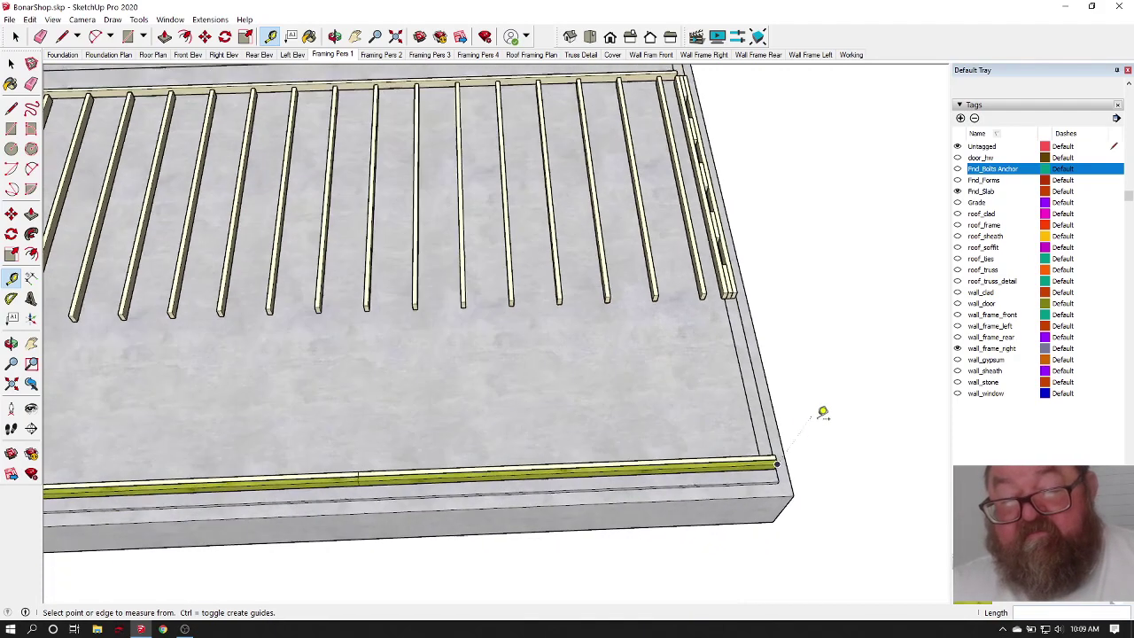
Step: Examine the joint mark across the paired plates from several angles and the plates' end near the door opening
scroll(580, 481, "up", 8)
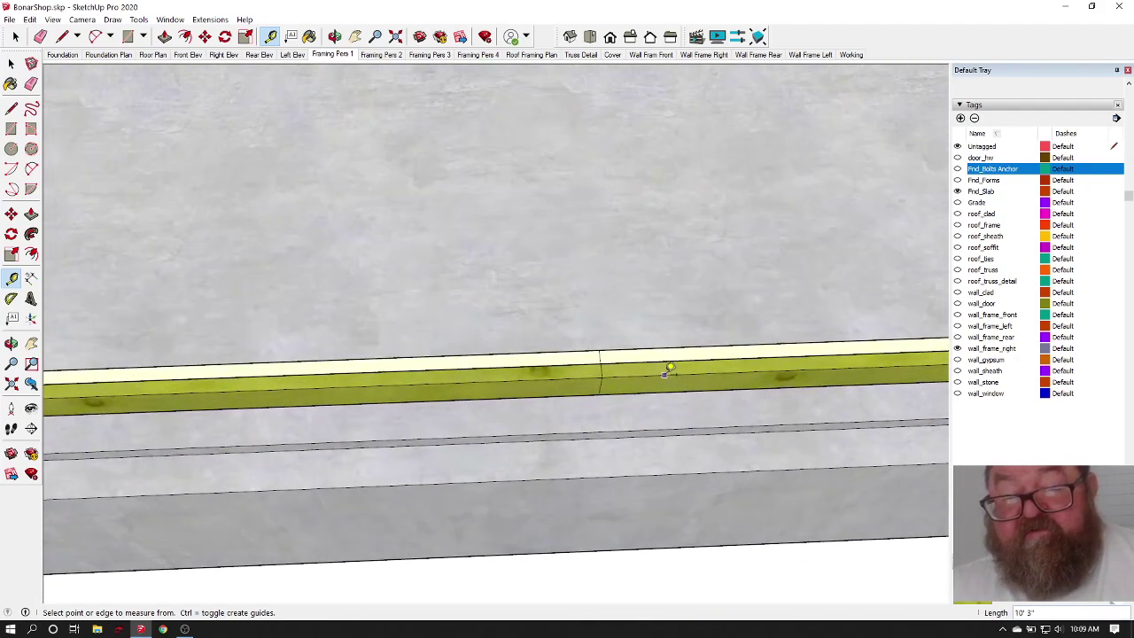
left_click(334, 36)
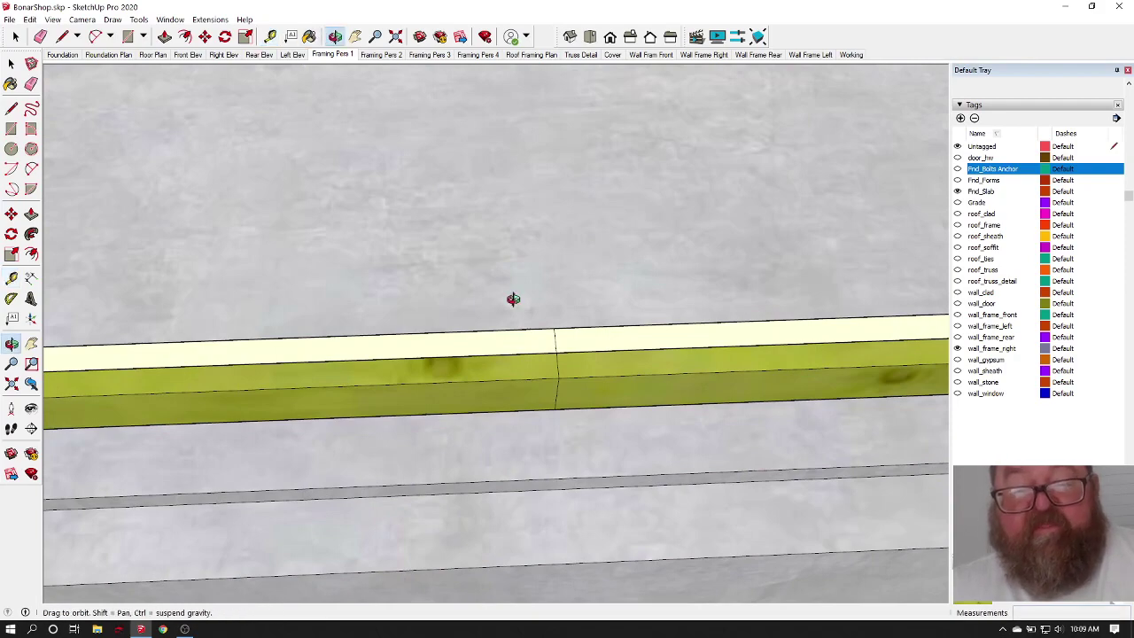
mouse_move(511, 298)
left_mouse_down()
mouse_move(198, 185)
mouse_move(535, 397)
mouse_move(534, 445)
mouse_move(592, 507)
left_mouse_up()
left_click_drag(540, 421, 709, 408)
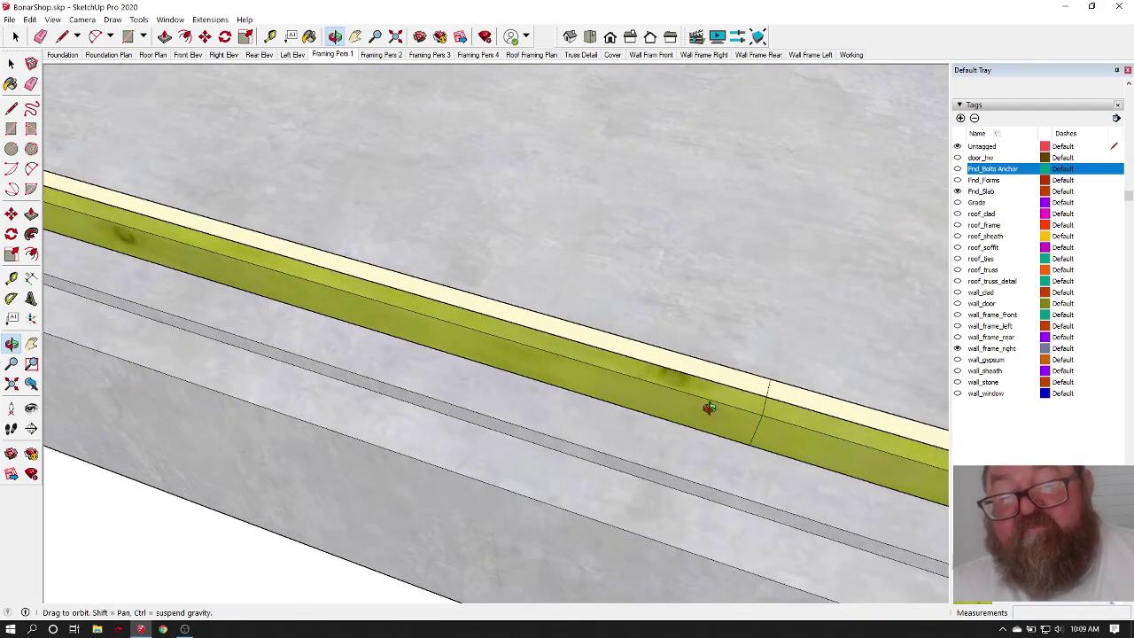
left_click_drag(585, 412, 747, 405)
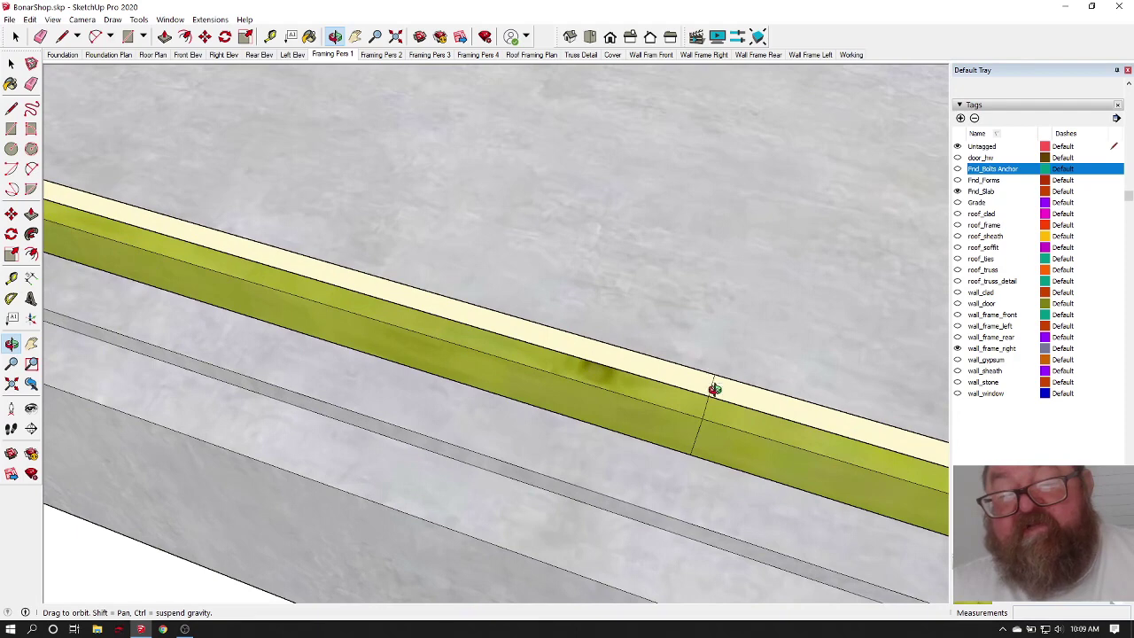
left_click_drag(739, 390, 802, 379)
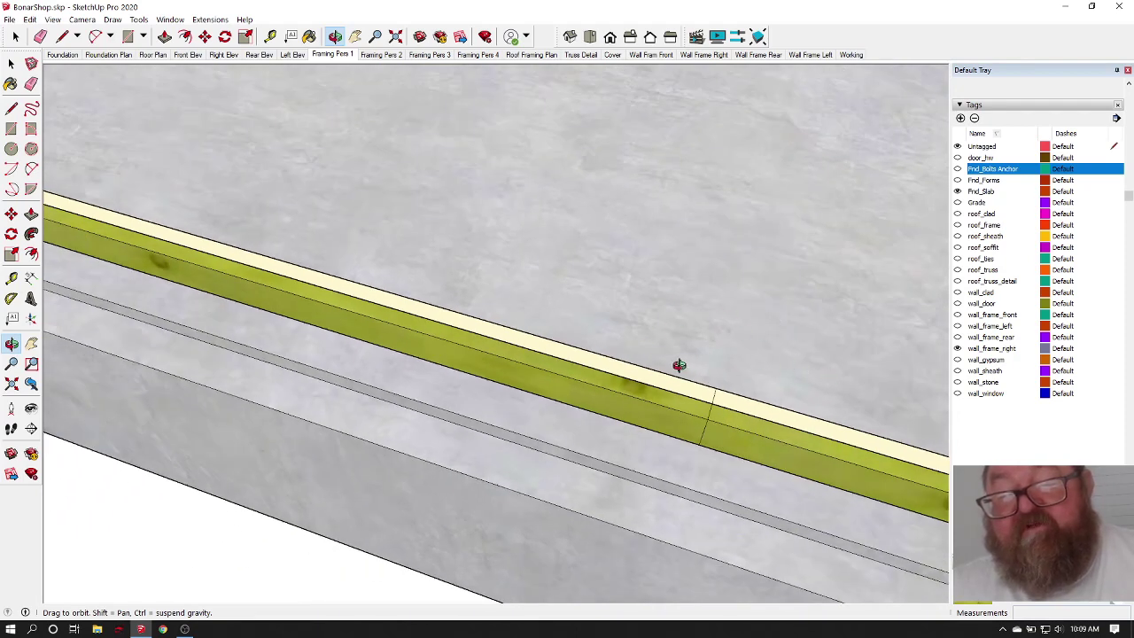
left_click_drag(732, 410, 523, 410)
scroll(788, 442, "down", 5)
scroll(523, 409, "up", 5)
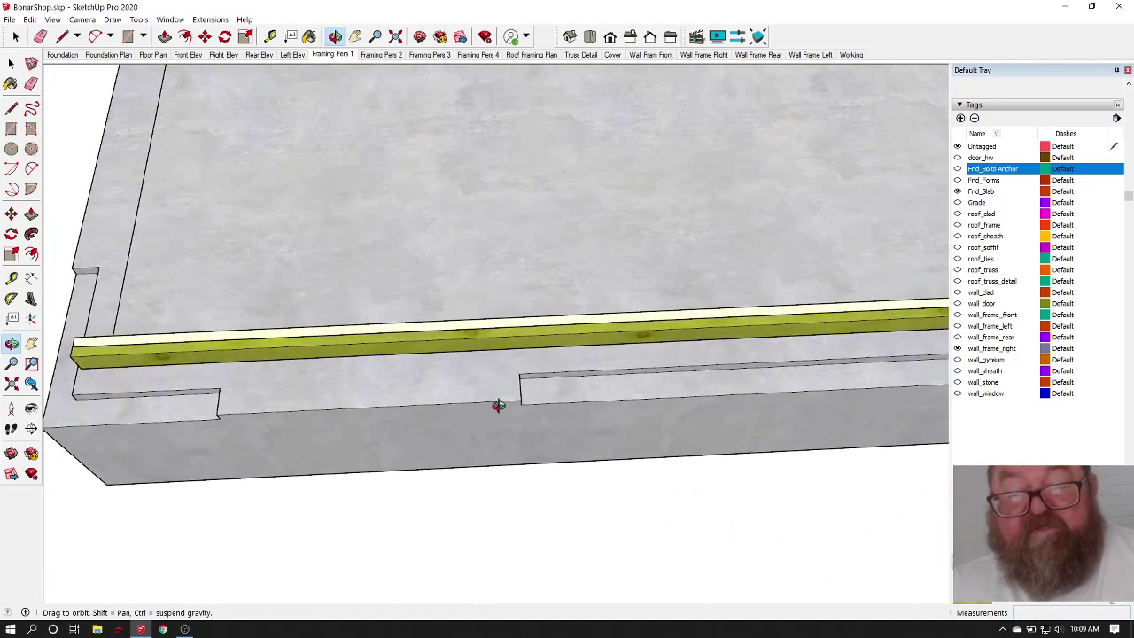
scroll(503, 405, "down", 2)
scroll(505, 405, "down", 1)
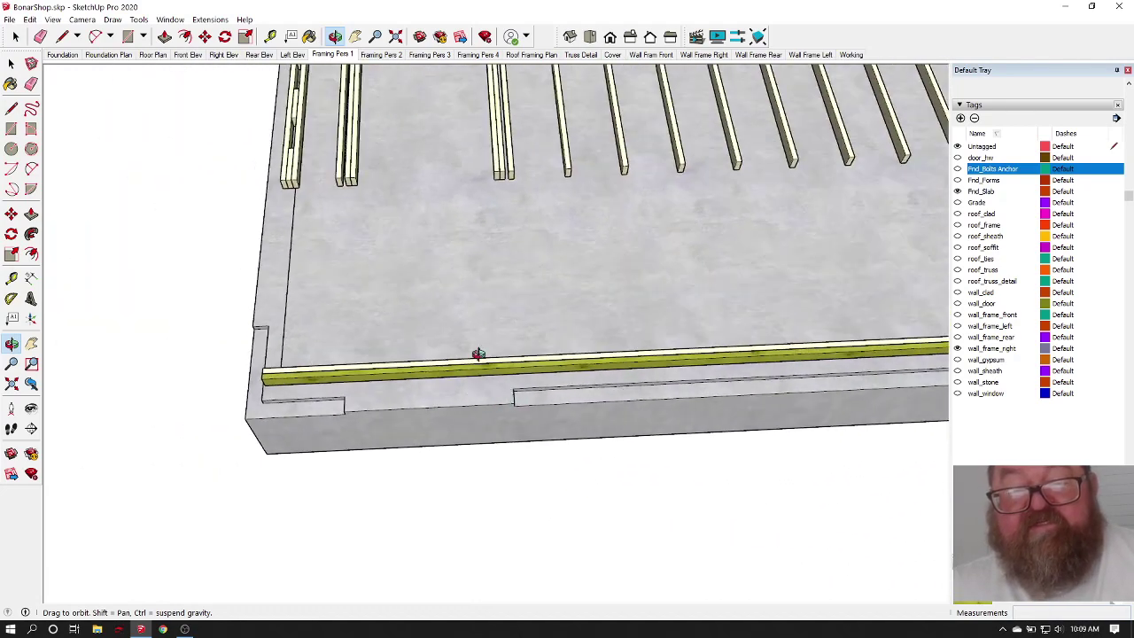
Step: Check the length of the plate section between the door-opening end and the joint, viewing the full wall layout
left_click(270, 37)
scroll(354, 150, "up", 2)
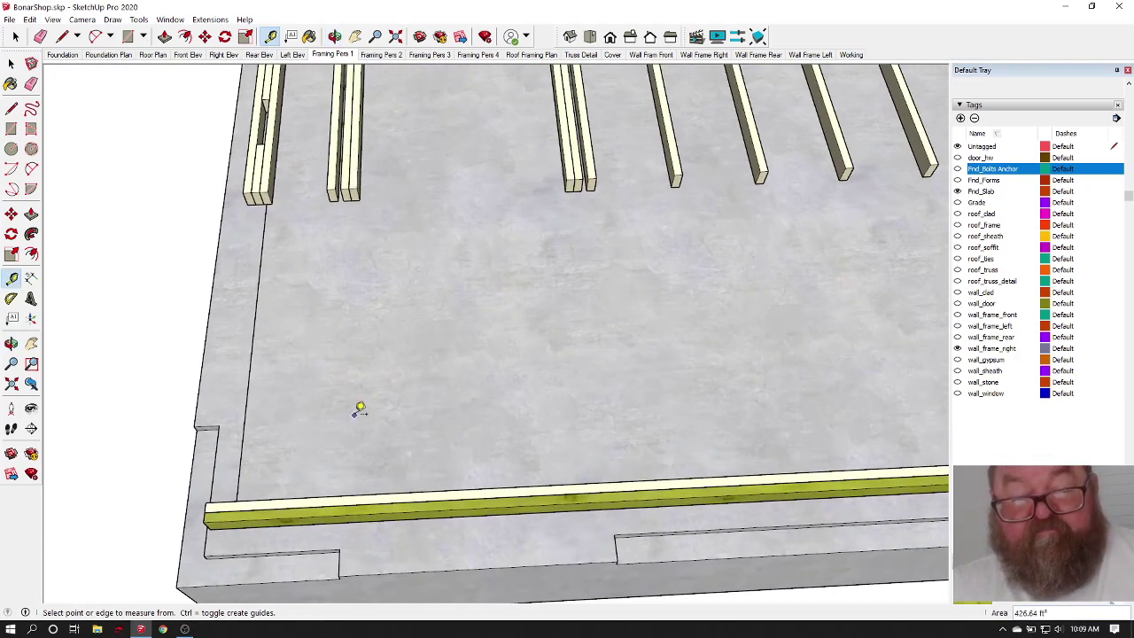
scroll(362, 410, "down", 2)
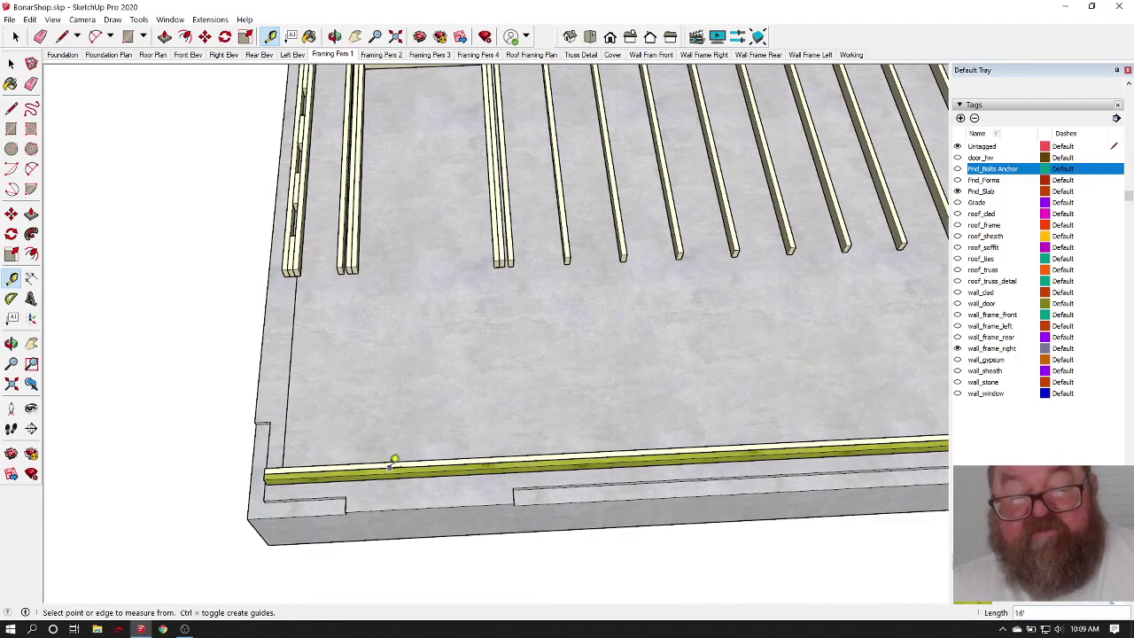
scroll(277, 354, "down", 1)
scroll(277, 354, "down", 3)
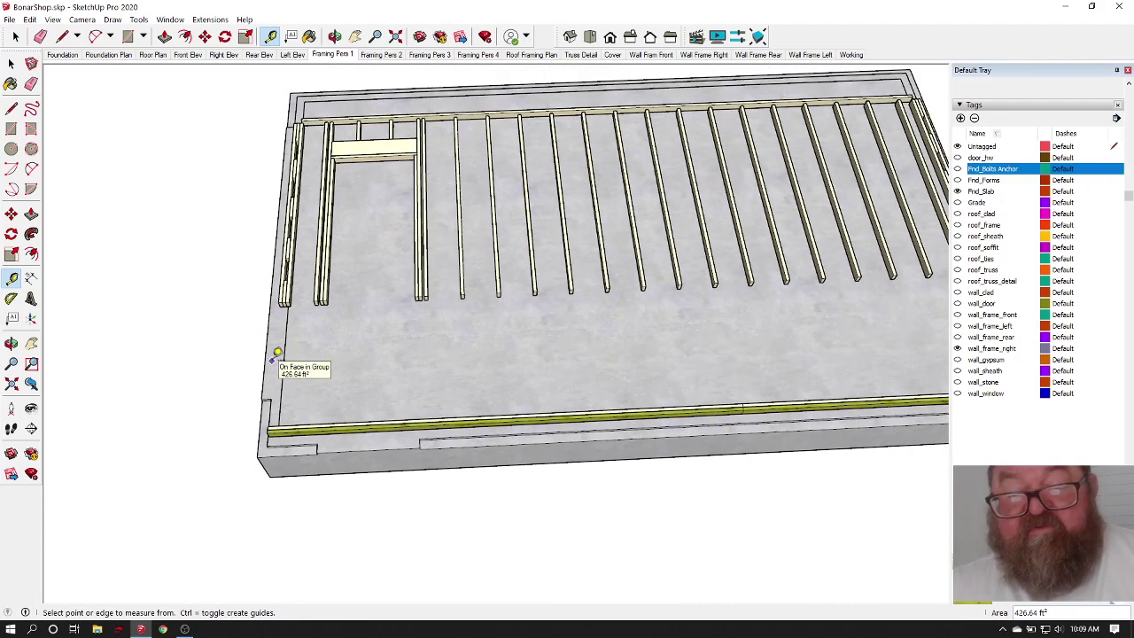
scroll(430, 288, "up", 3)
left_click(335, 36)
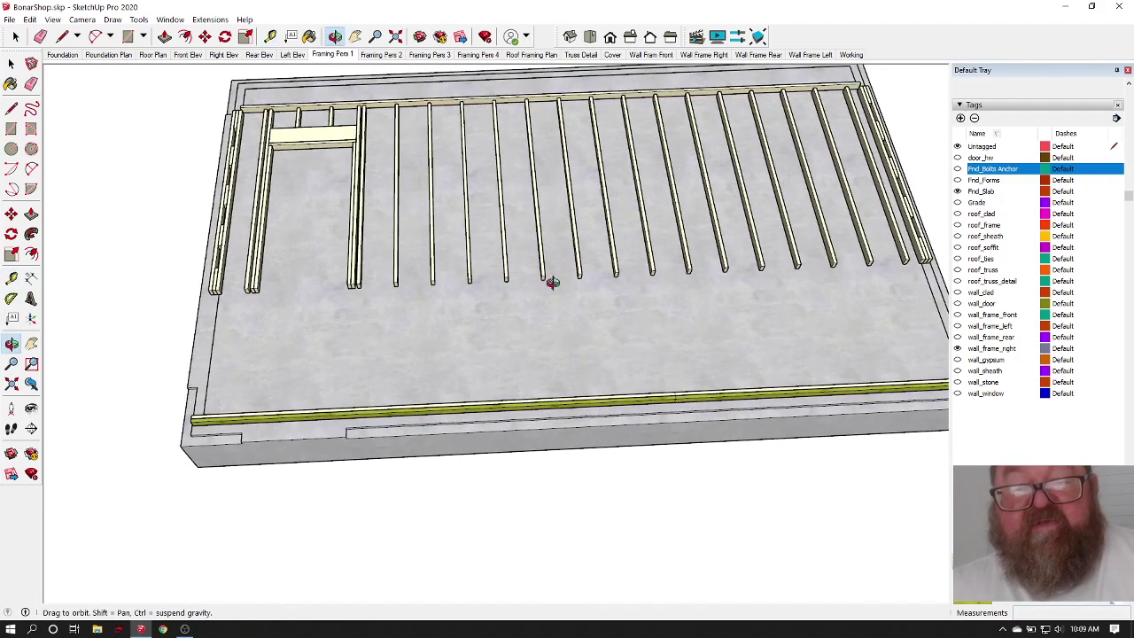
left_click_drag(552, 278, 565, 392)
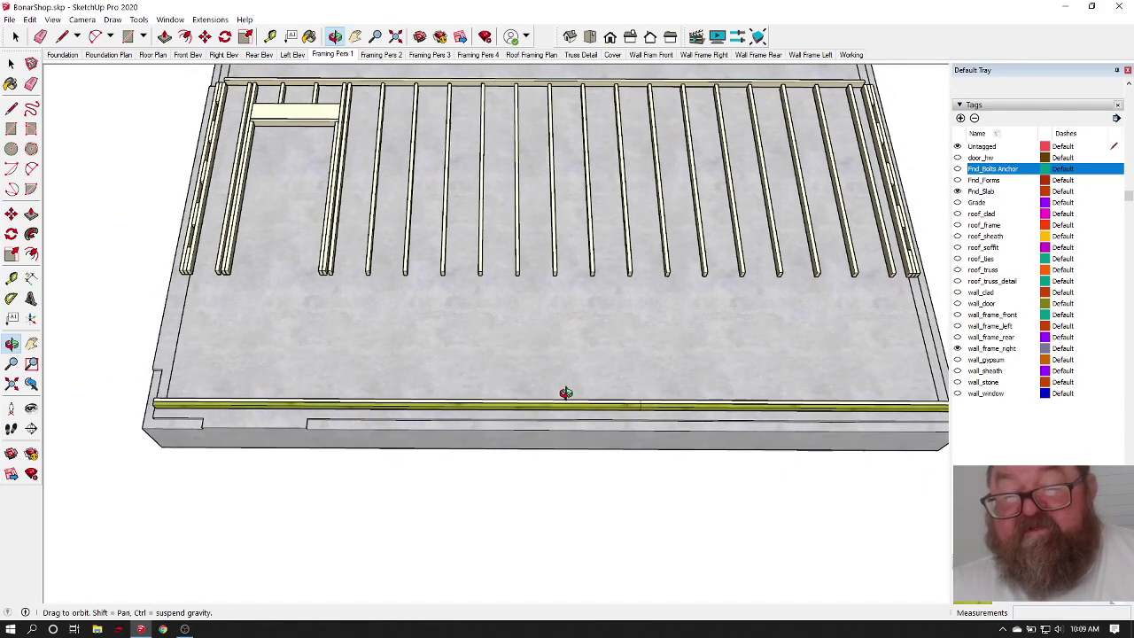
left_click_drag(676, 421, 459, 380)
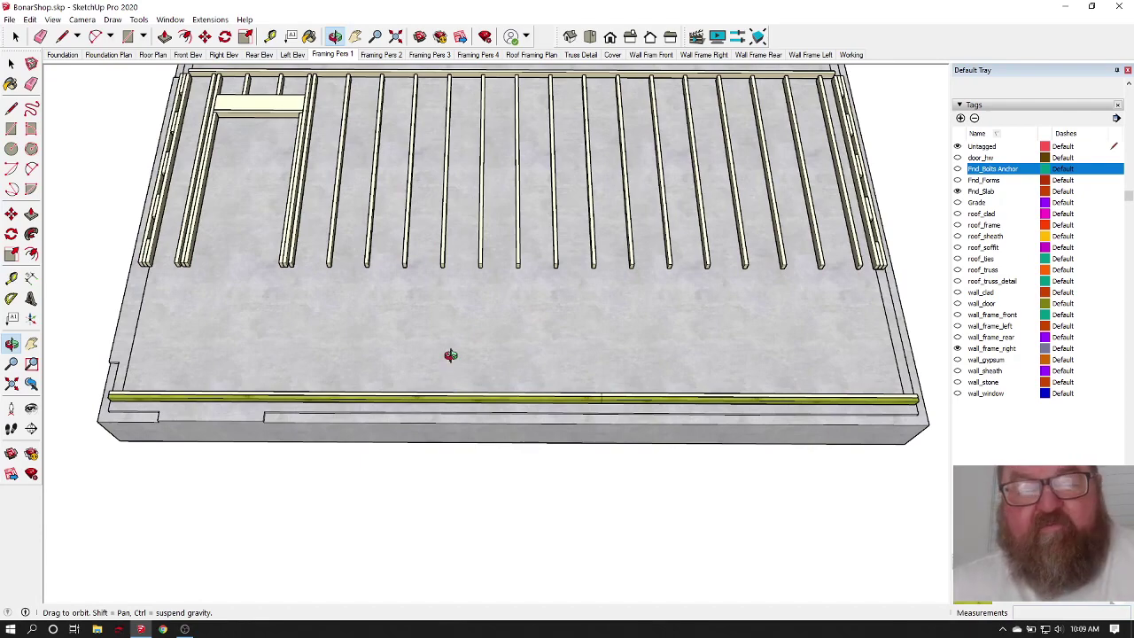
Step: Copy the stud layout marks 1 1/2" over from the top plate onto the paired green bottom plate
scroll(258, 405, "up", 8)
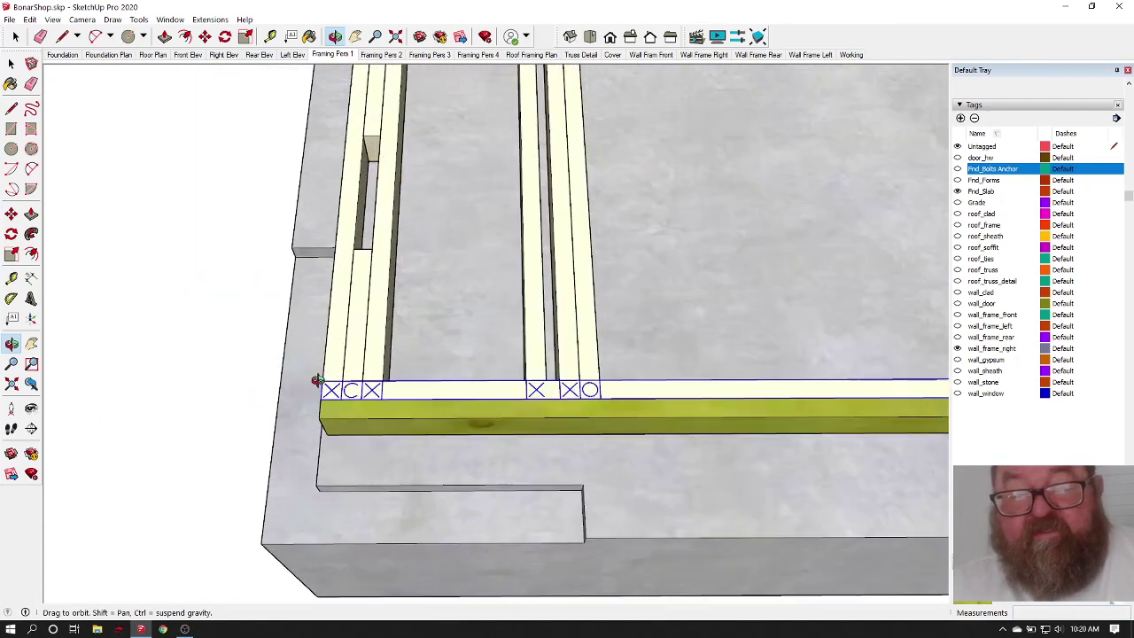
left_click_drag(396, 408, 280, 436)
scroll(282, 434, "down", 3)
scroll(435, 467, "down", 2)
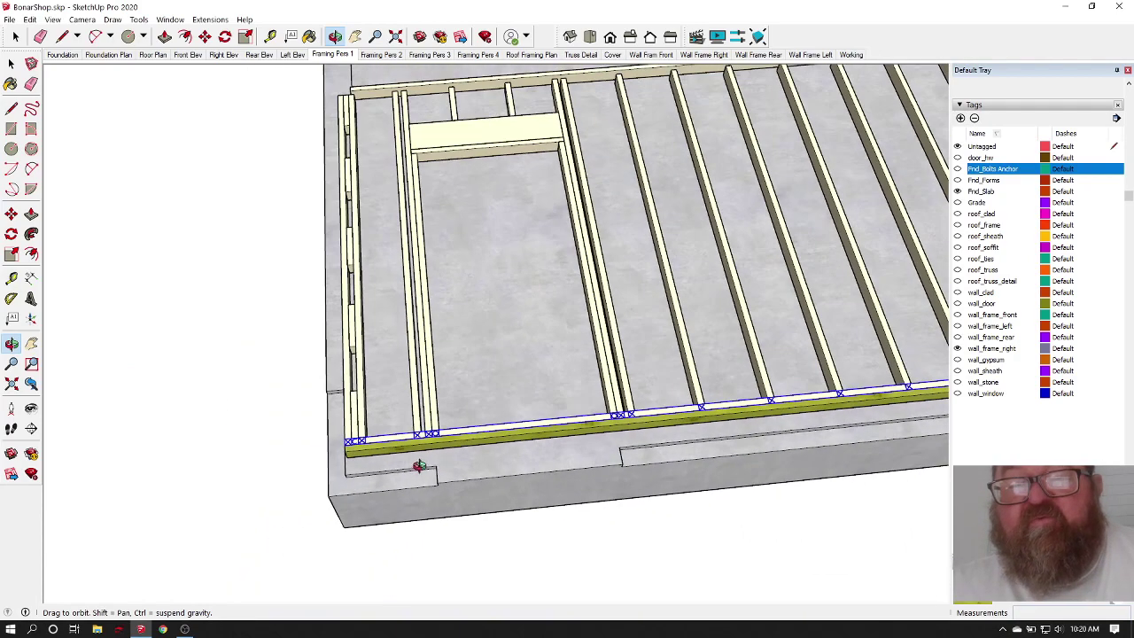
scroll(393, 460, "up", 6)
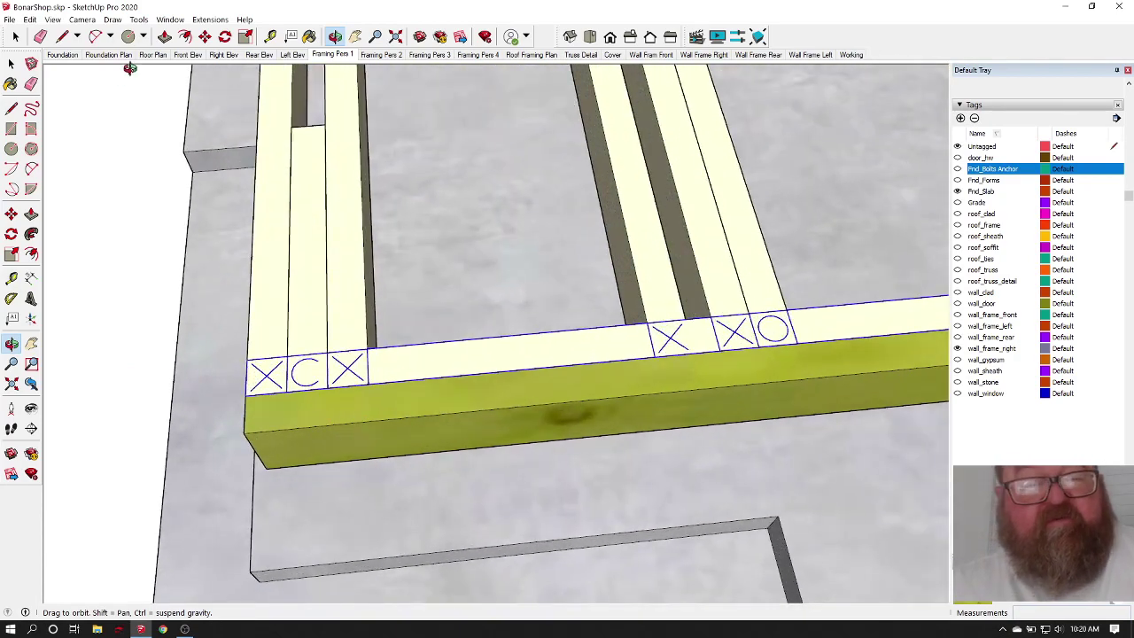
left_click(205, 36)
scroll(241, 359, "up", 2)
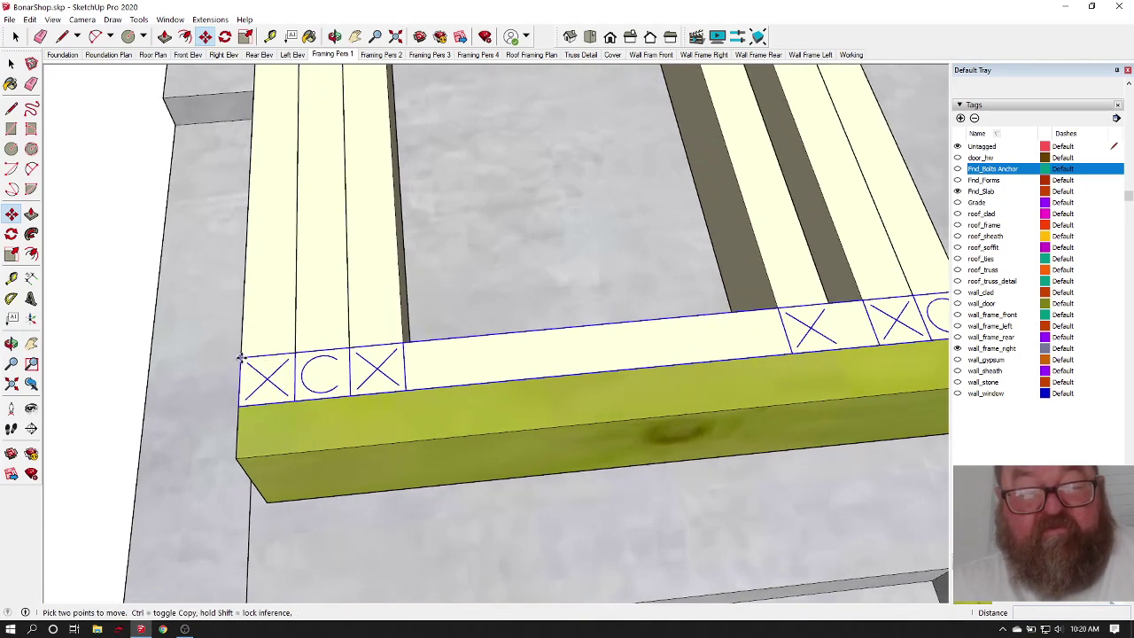
left_click(241, 359)
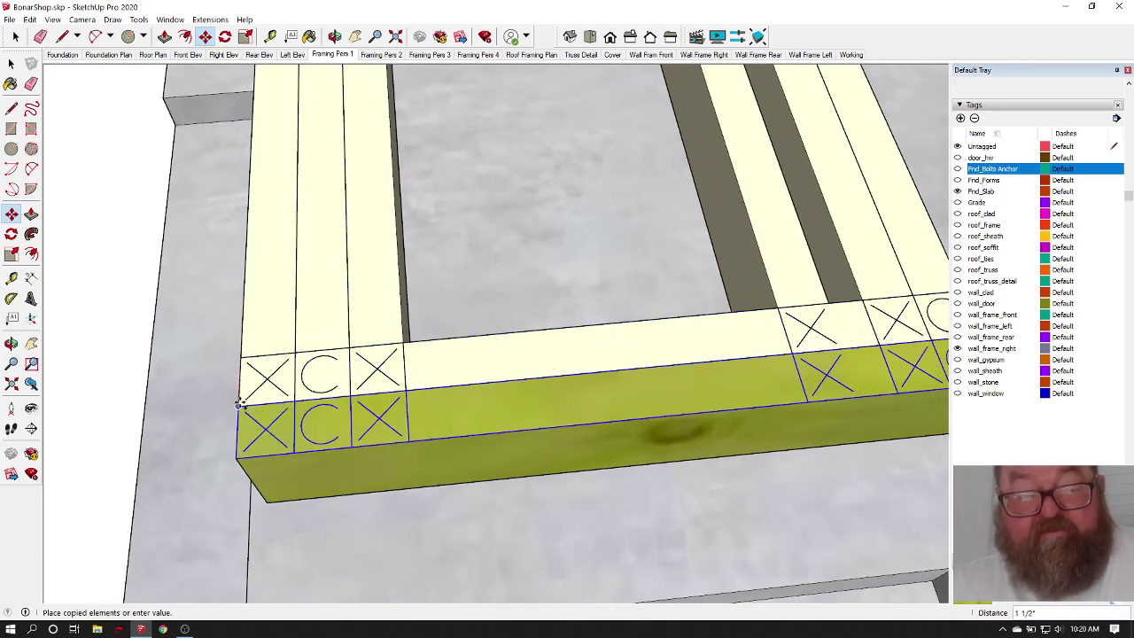
scroll(335, 378, "down", 3)
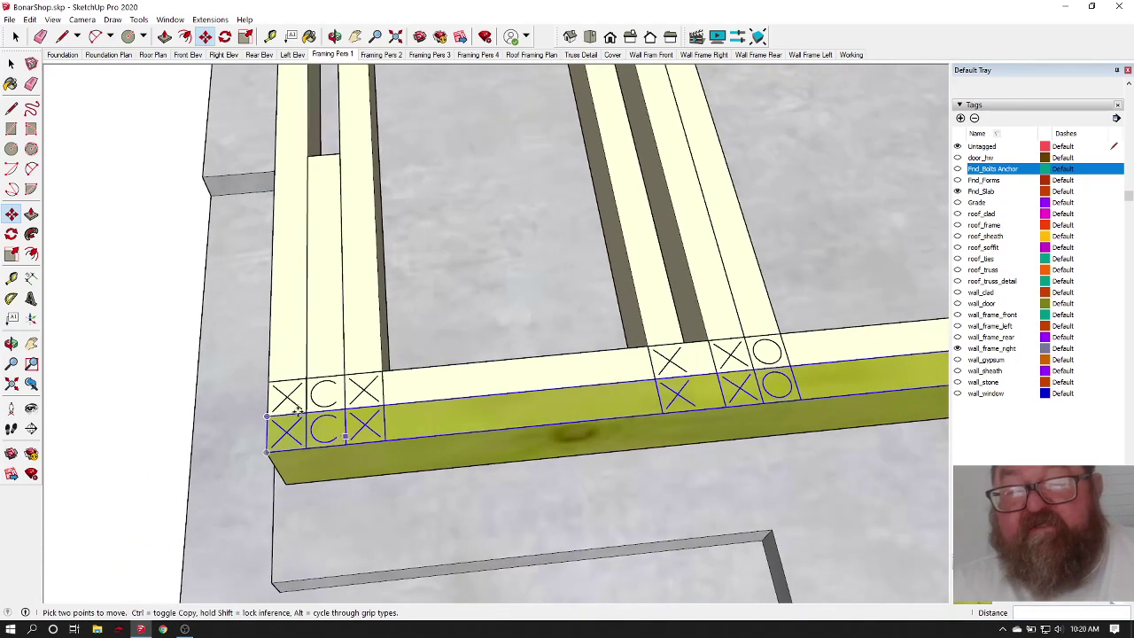
left_click(16, 38)
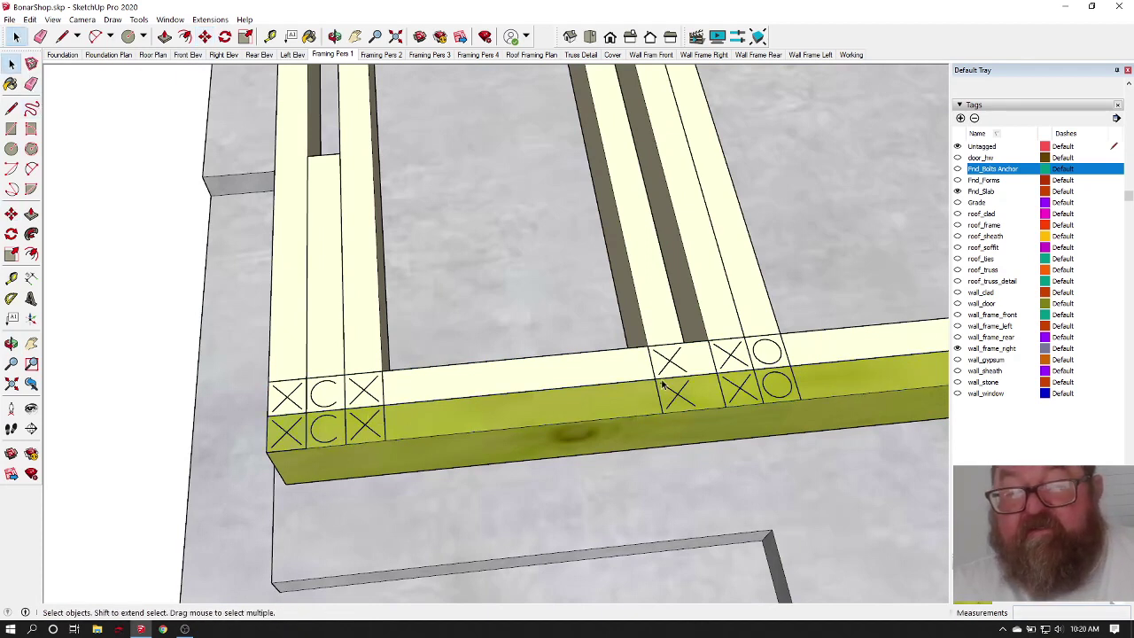
Step: Examine the matching X and C marks on both plates at the wall's corner end from several angles
scroll(334, 429, "up", 3)
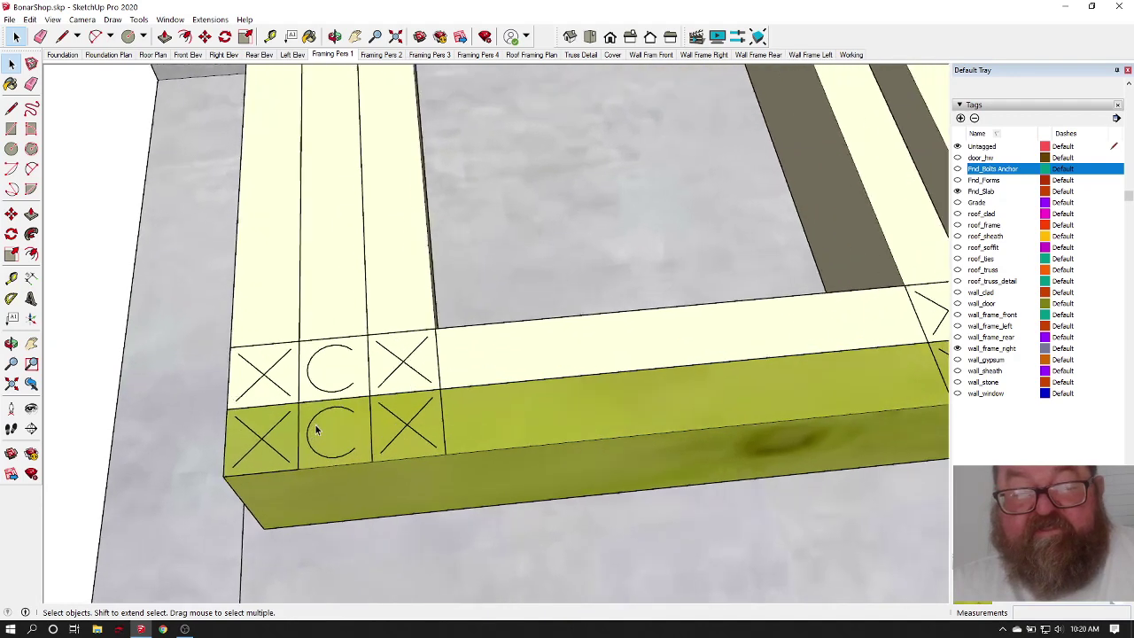
left_click(334, 37)
left_click_drag(395, 331, 330, 412)
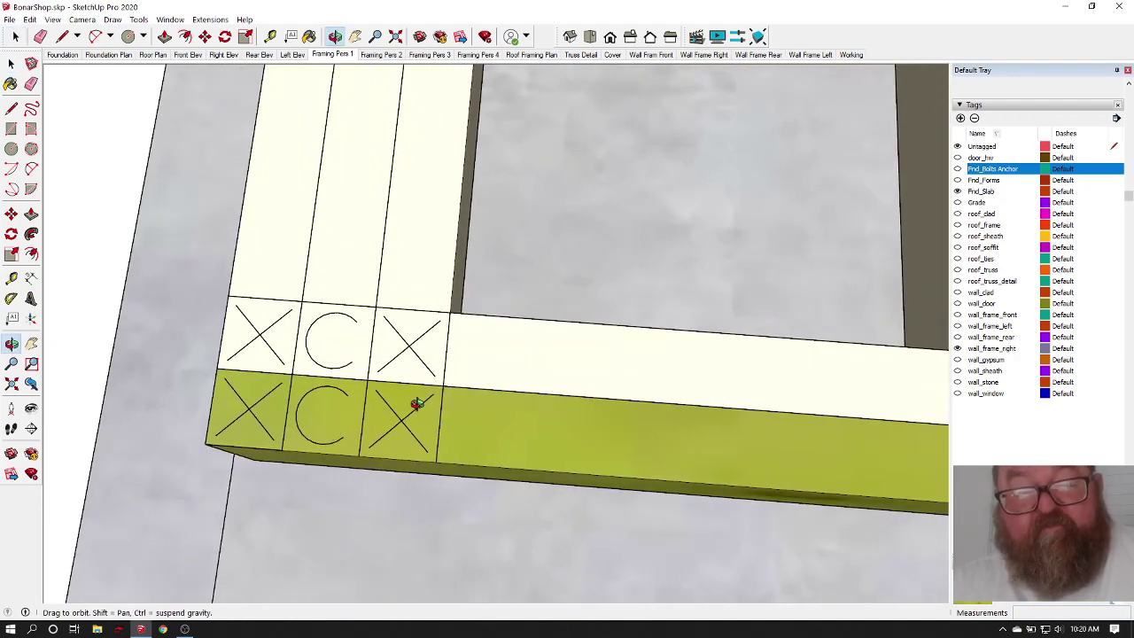
left_click_drag(418, 403, 381, 350)
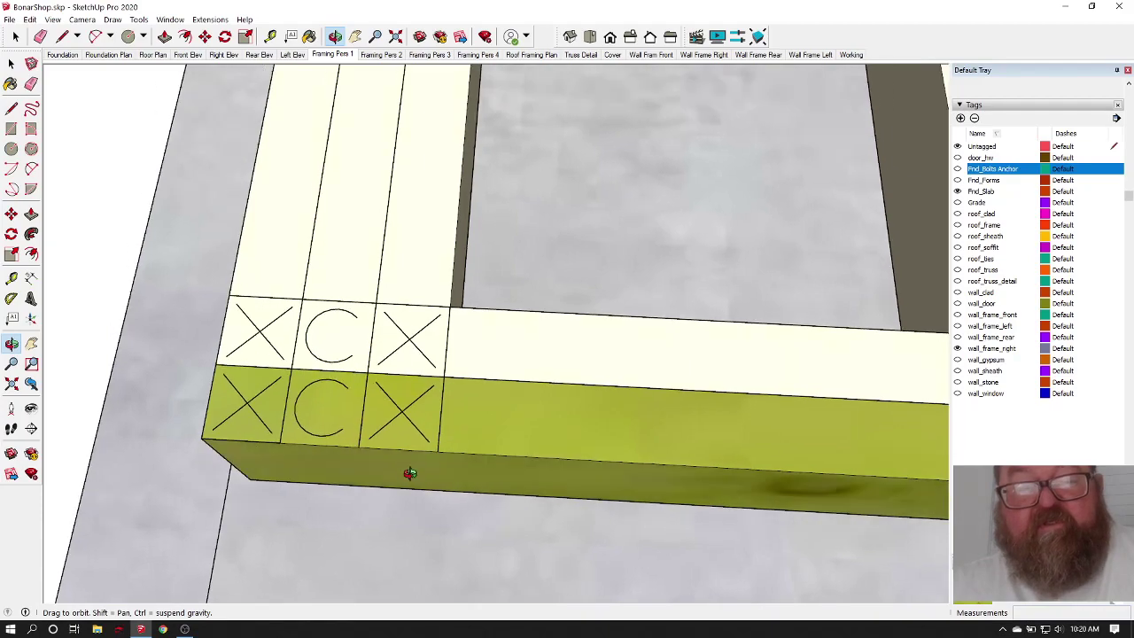
scroll(410, 473, "down", 5)
left_click_drag(403, 432, 398, 377)
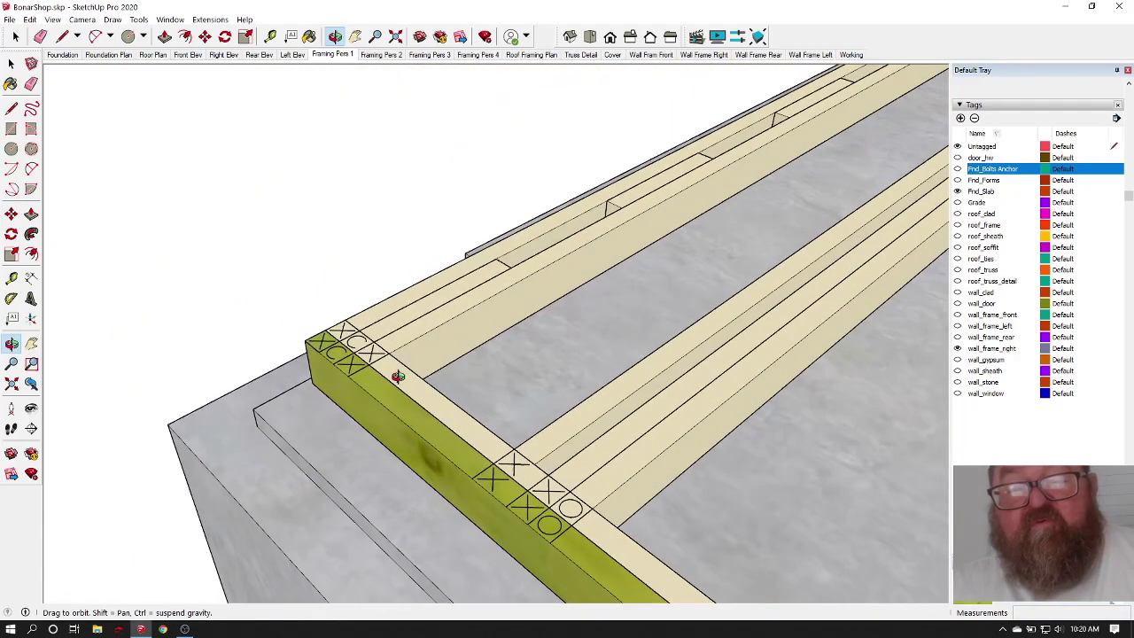
left_click_drag(425, 324, 432, 342)
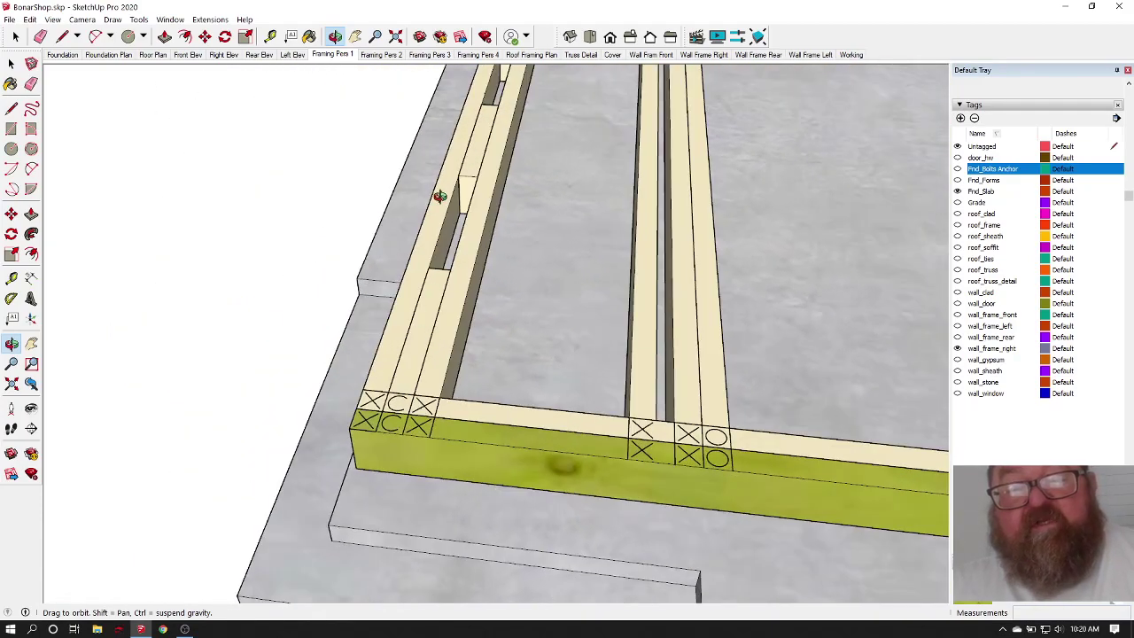
left_click_drag(442, 279, 460, 360)
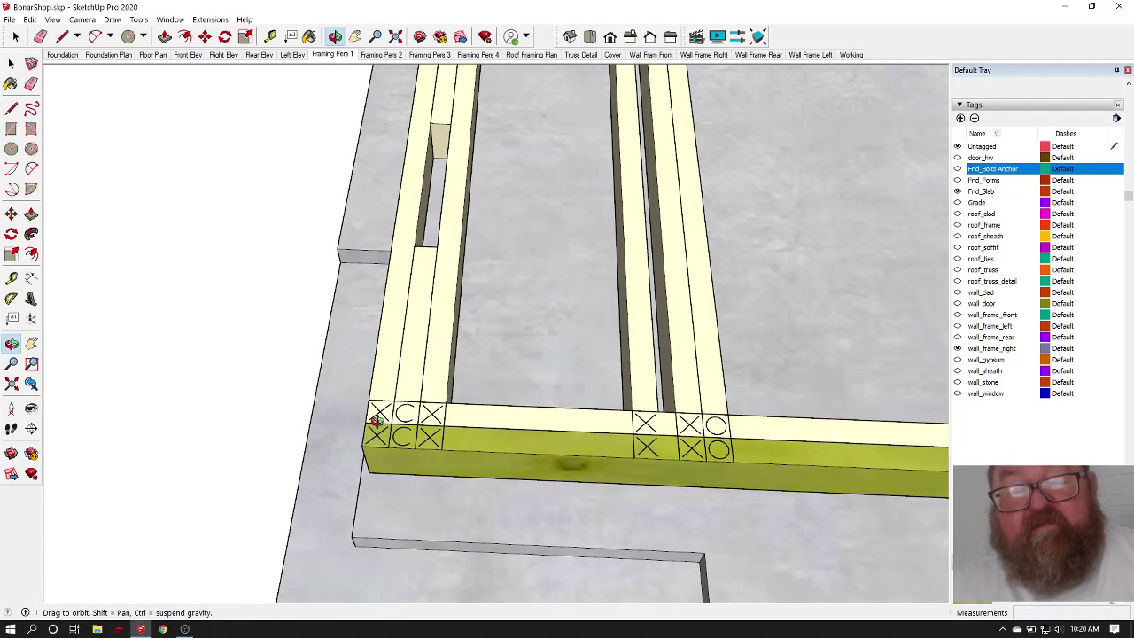
Step: Examine how the corner post's studs and spacer blocks line up with their plate marks
scroll(377, 422, "up", 2)
left_click_drag(416, 408, 416, 357)
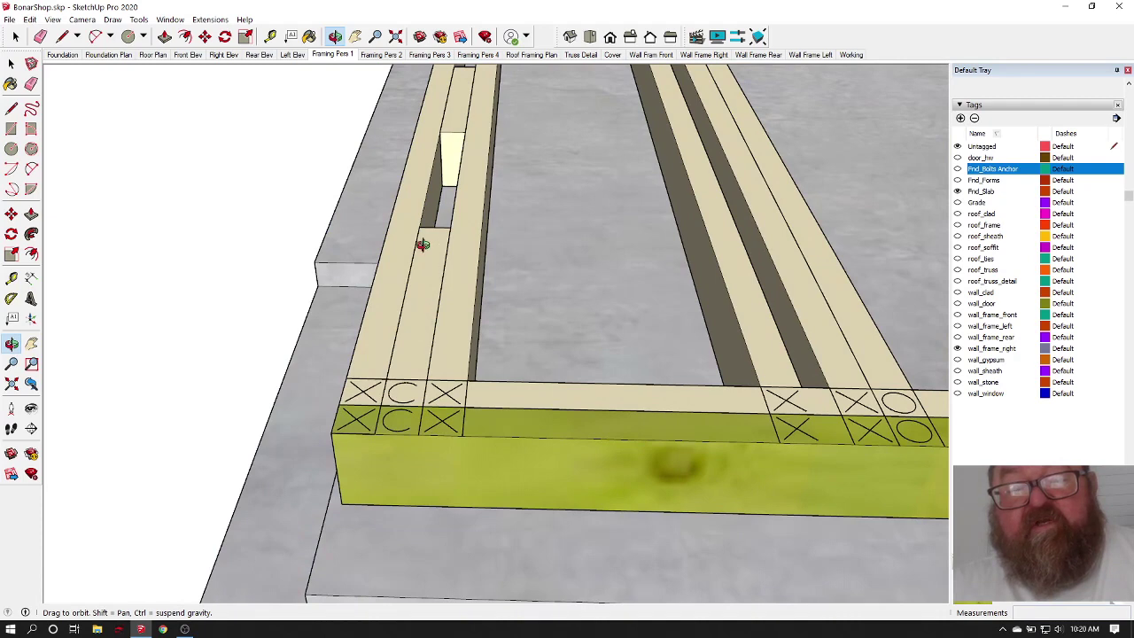
left_click_drag(423, 244, 419, 388)
left_click_drag(430, 342, 425, 520)
left_click_drag(426, 477, 441, 416)
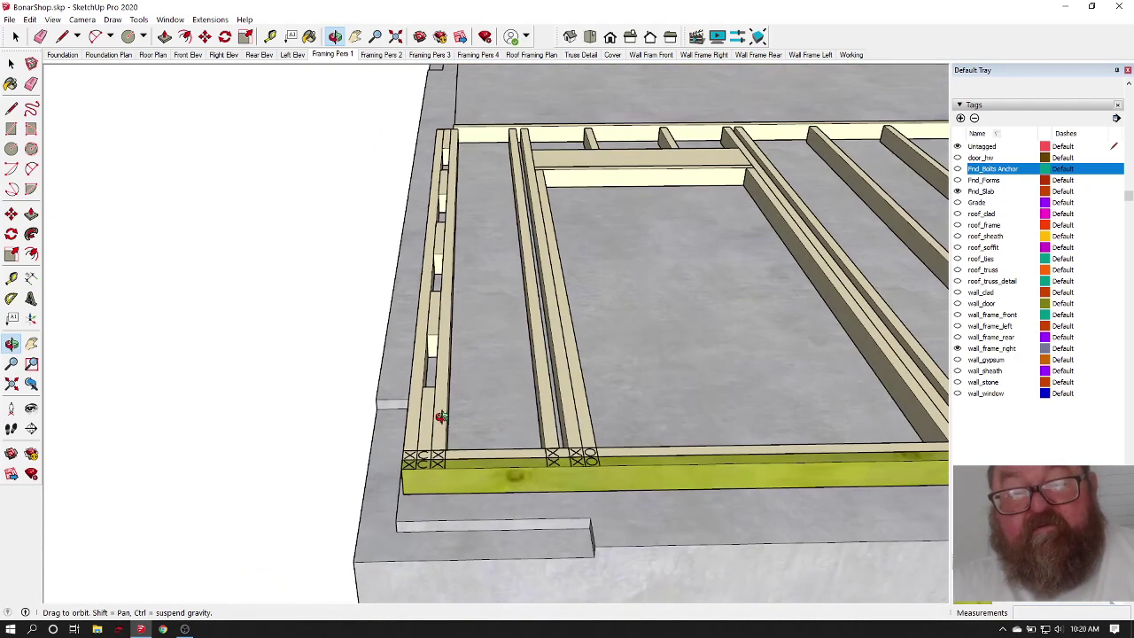
left_click_drag(443, 319, 418, 483)
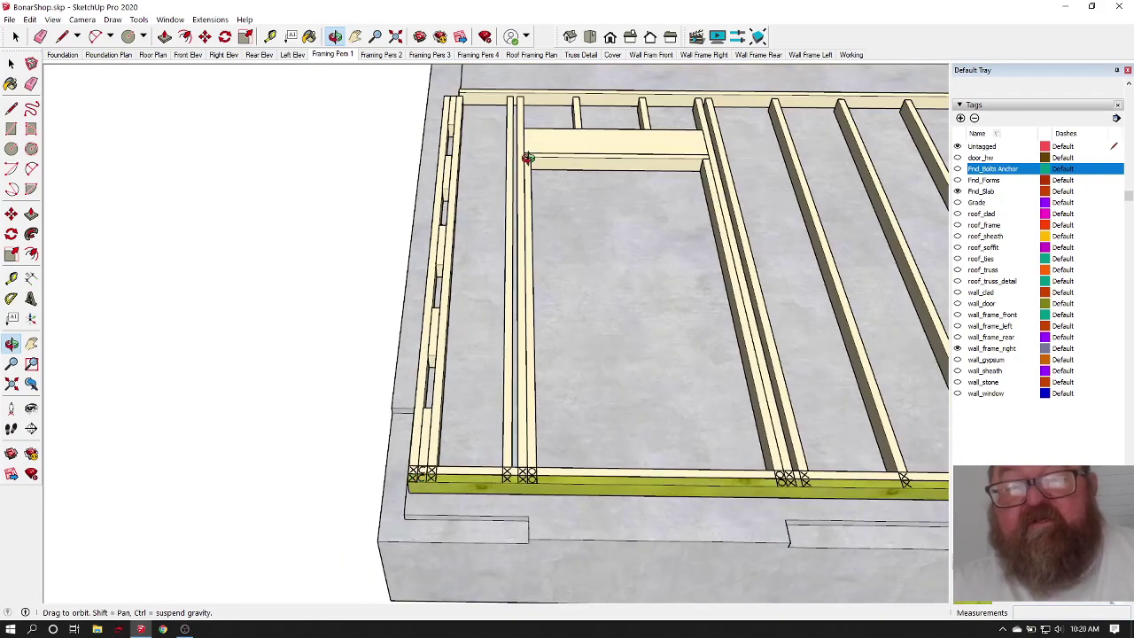
Step: Examine the door opening's header and side studs along with their X and O marks on the plates
left_click_drag(550, 132, 527, 211)
scroll(453, 452, "down", 3)
scroll(552, 185, "up", 5)
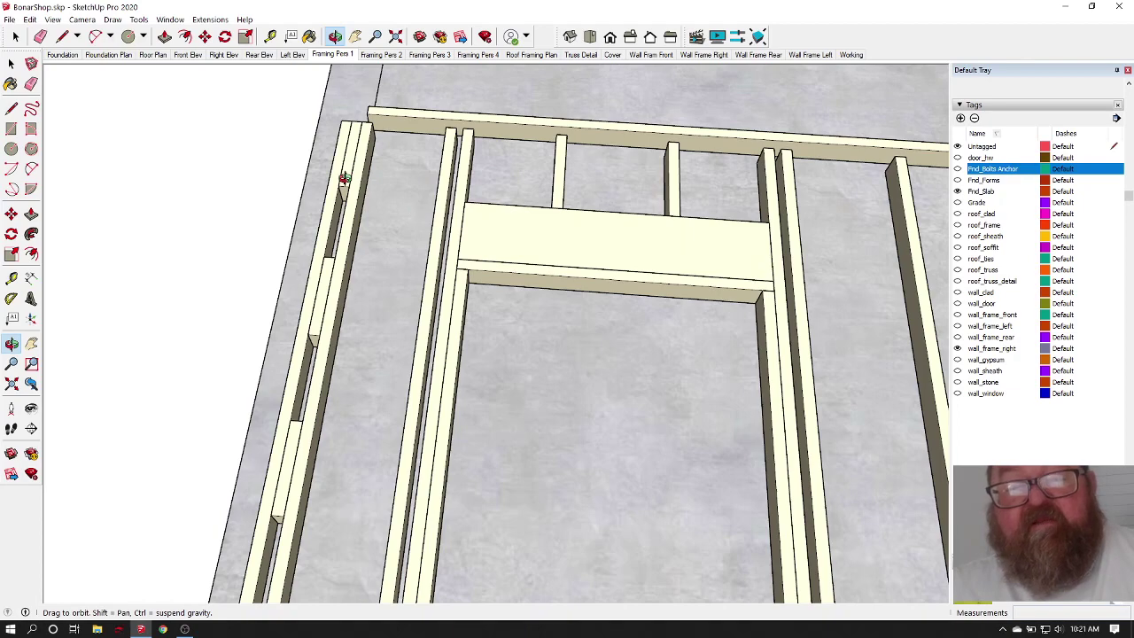
scroll(390, 302, "down", 5)
scroll(476, 496, "up", 6)
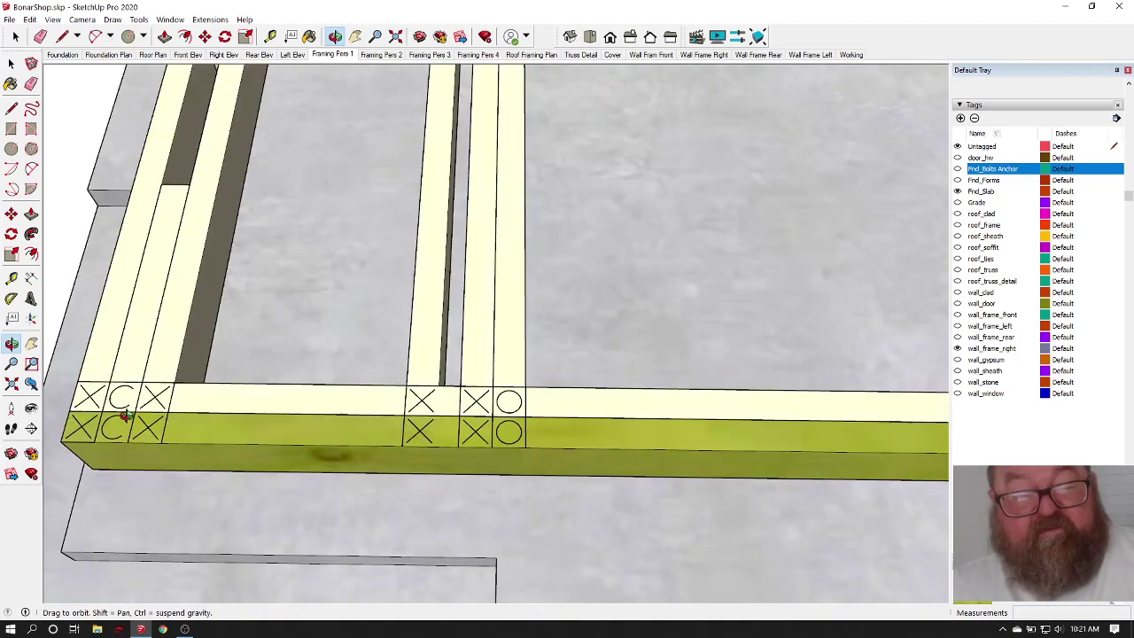
scroll(394, 447, "down", 5)
scroll(392, 448, "up", 2)
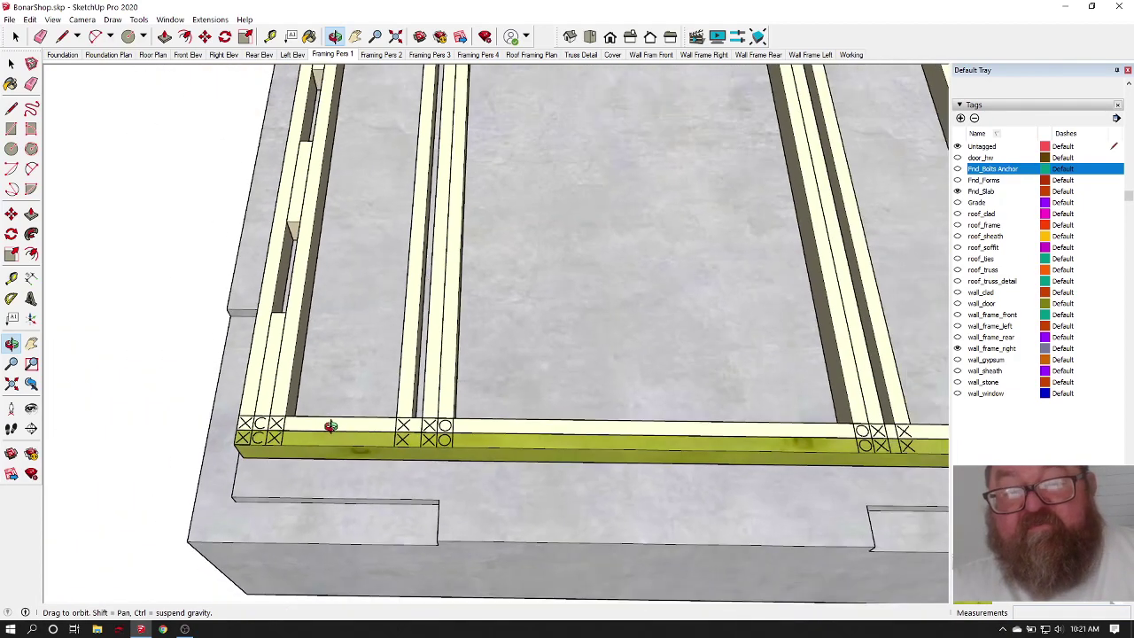
scroll(417, 430, "up", 4)
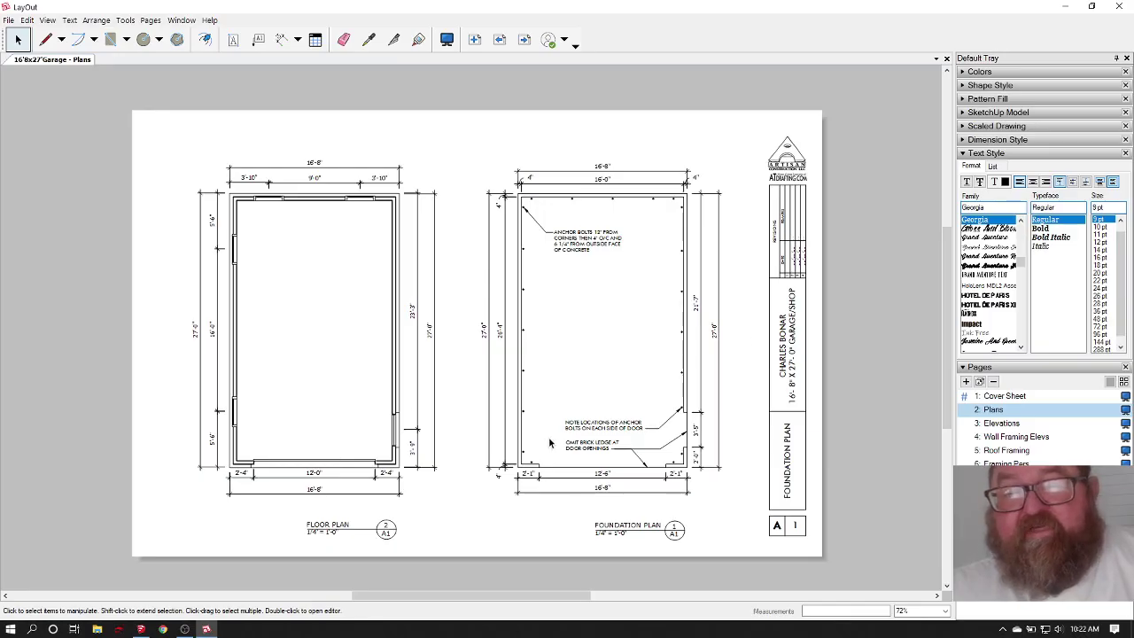
Step: Check the side door's location dimension on the floor plan in the LayOut Plans page
scroll(549, 441, "up", 1)
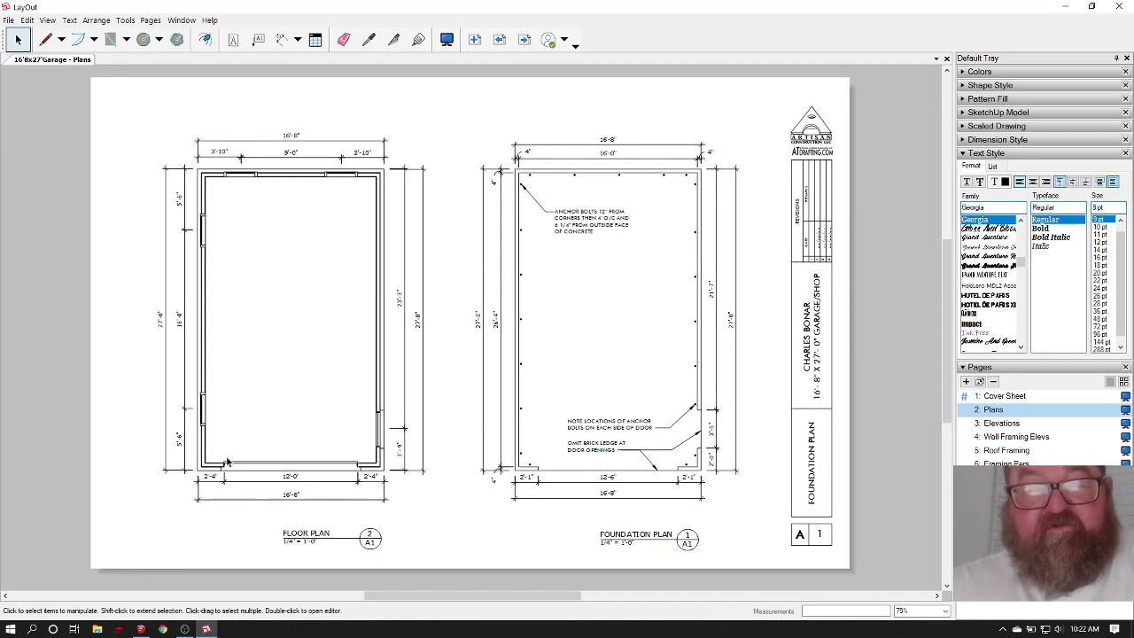
scroll(370, 462, "up", 10)
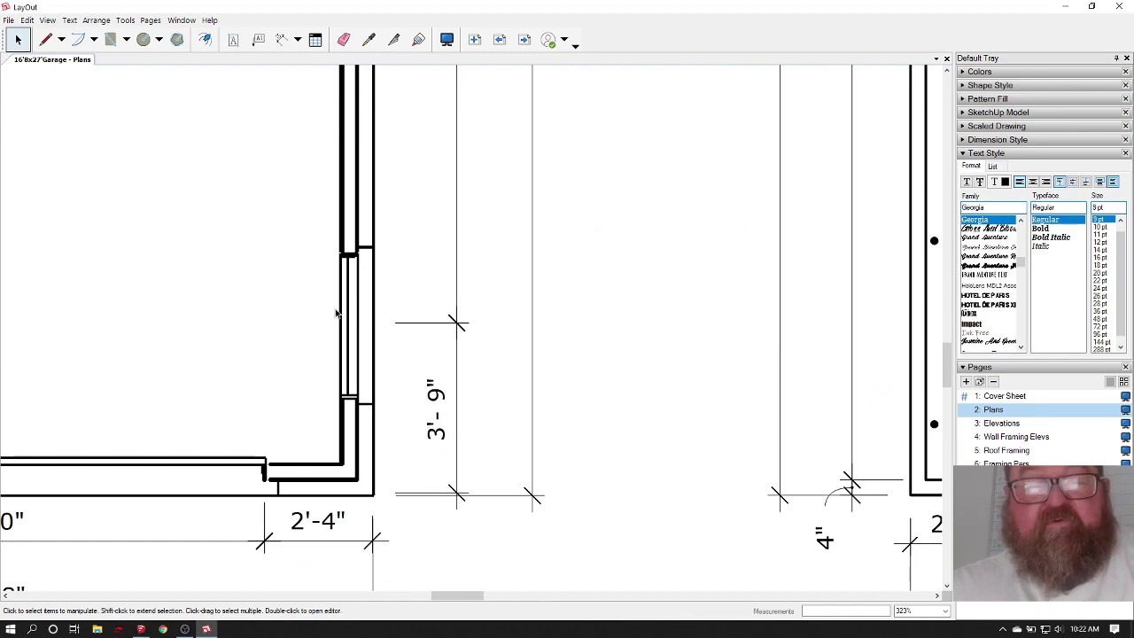
scroll(507, 455, "down", 4)
scroll(481, 387, "down", 6)
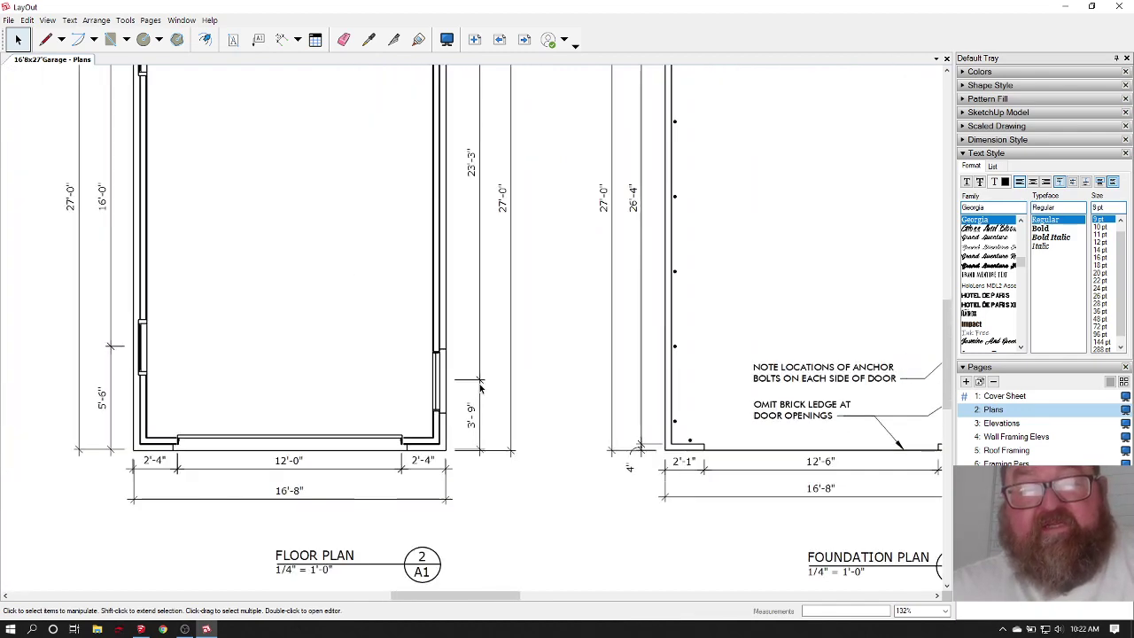
Step: Return to the SketchUp model and place a guide on the slab's side face 3'9" from its corner edge
left_click(141, 629)
scroll(240, 420, "down", 1)
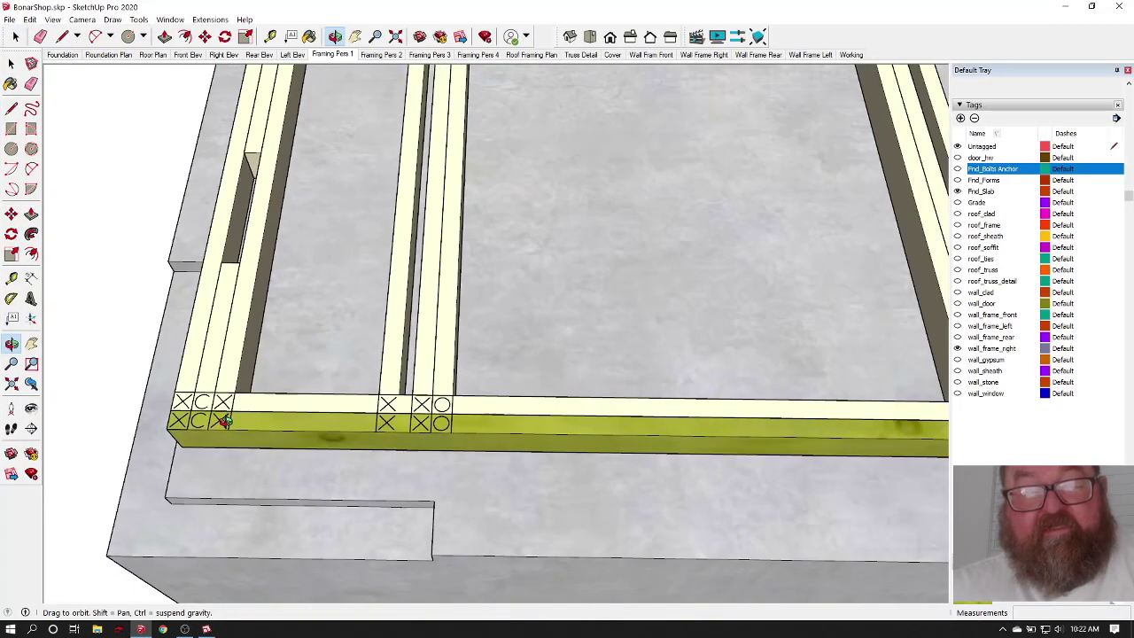
scroll(206, 440, "down", 1)
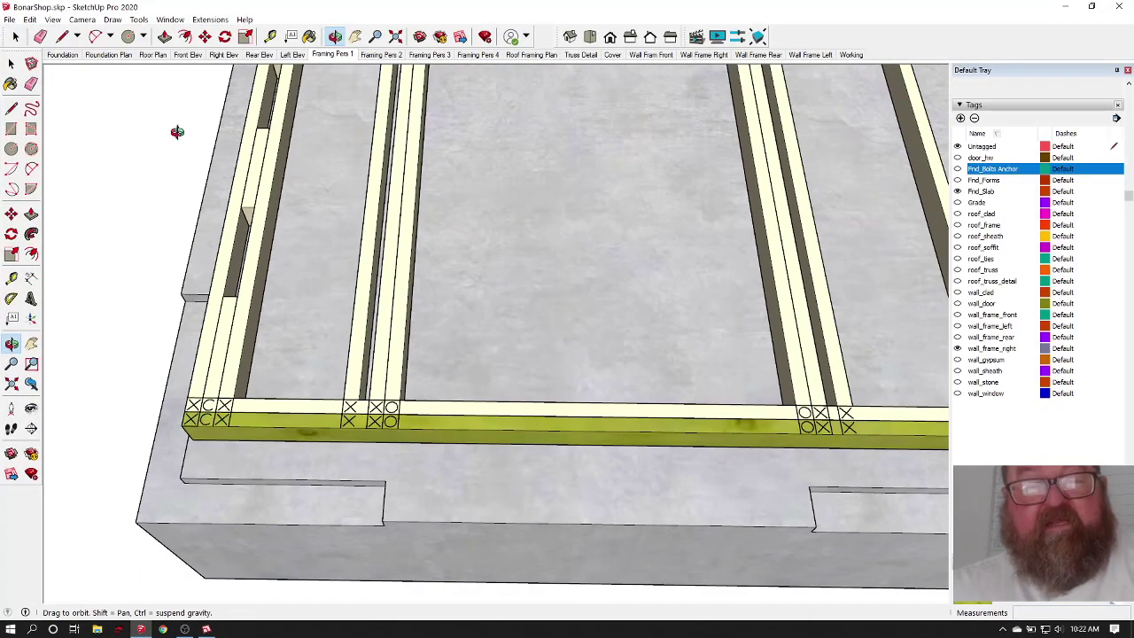
left_click_drag(362, 321, 392, 204)
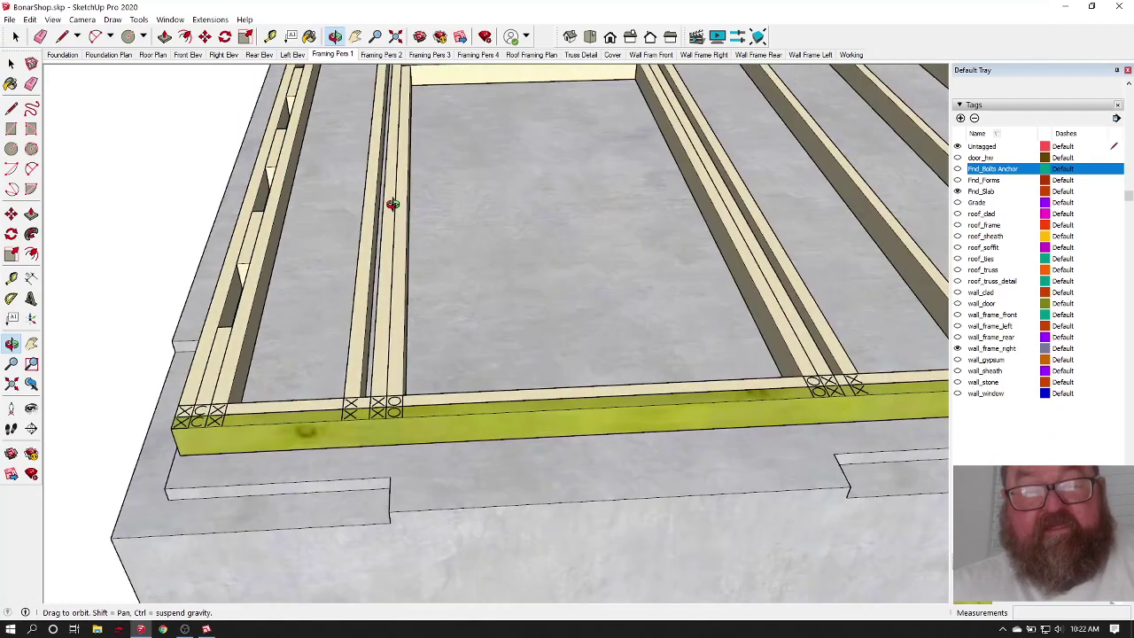
scroll(392, 204, "down", 2)
key("t")
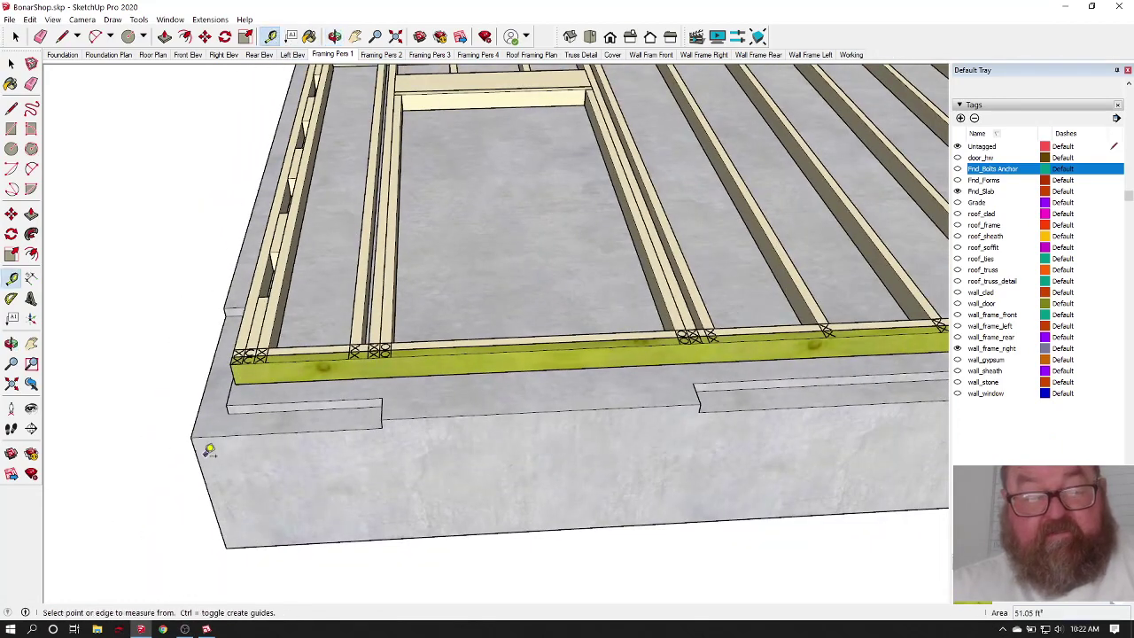
left_click(199, 461)
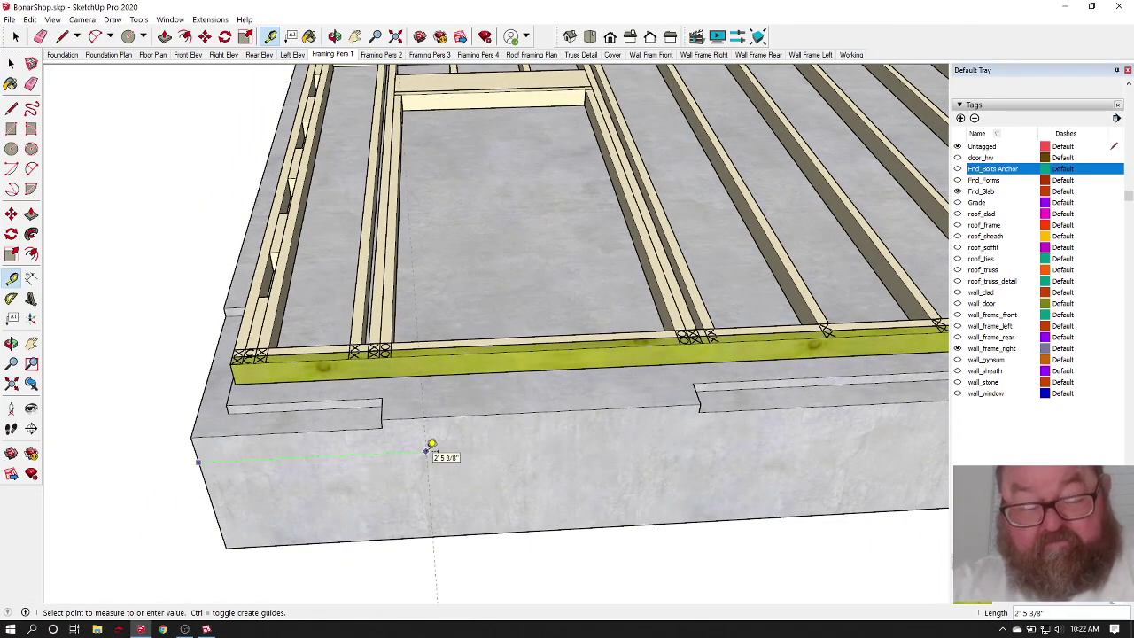
type("3'9")
key("Return")
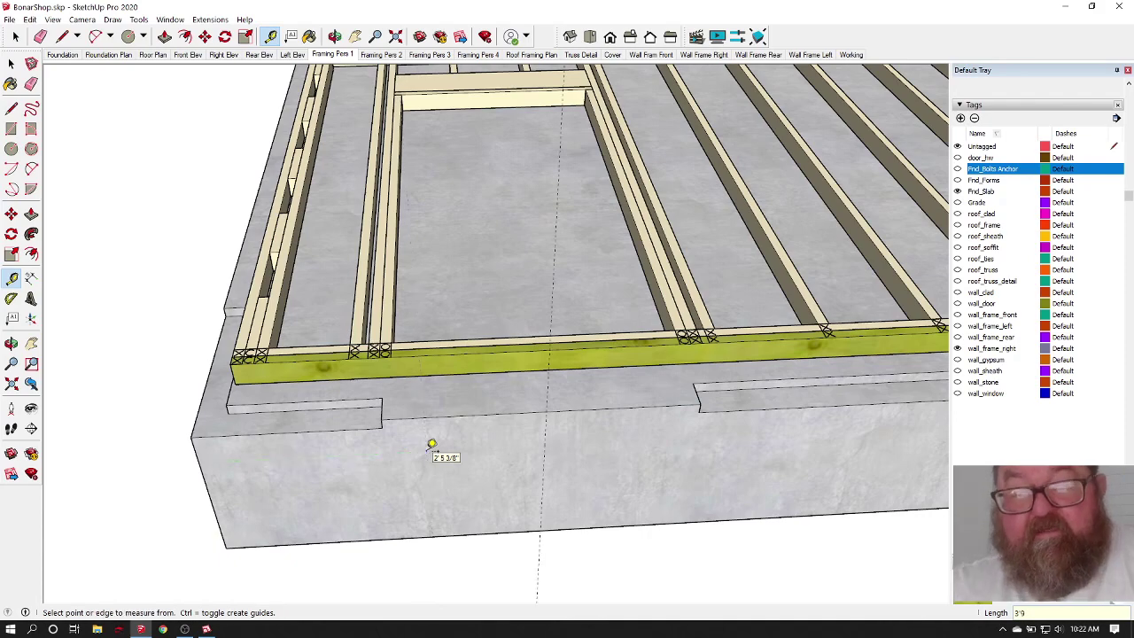
Step: Place a guide across the slab top, parallel to the ledge recess edge, through the 3'9" guide at the slab's edge
left_click(356, 38)
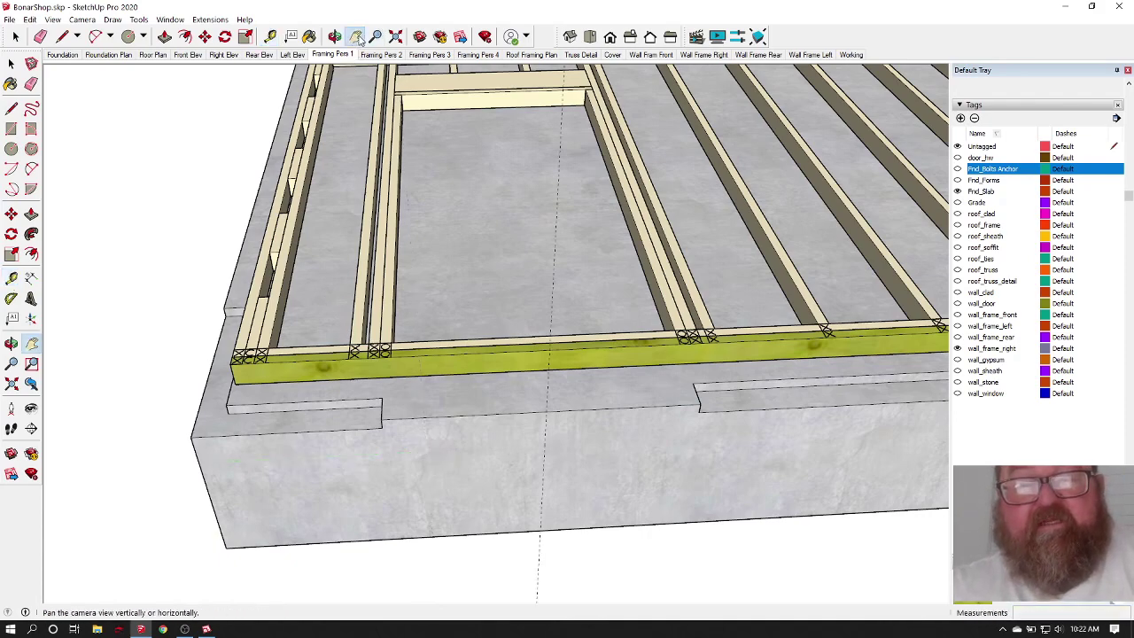
left_click(335, 36)
left_click_drag(678, 390, 457, 395)
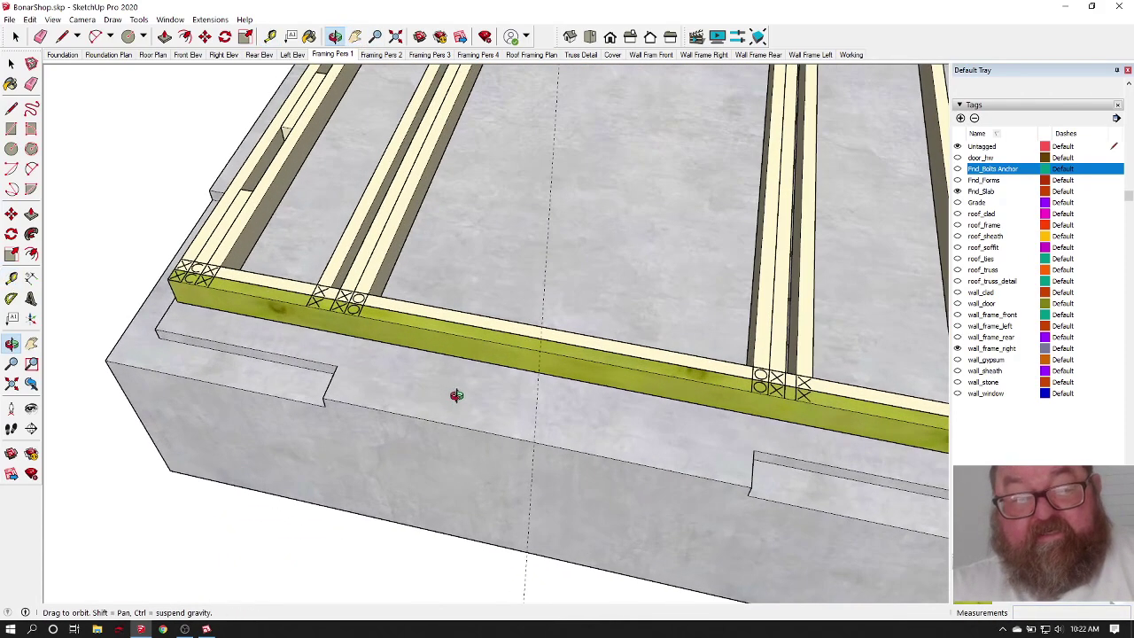
left_click(270, 36)
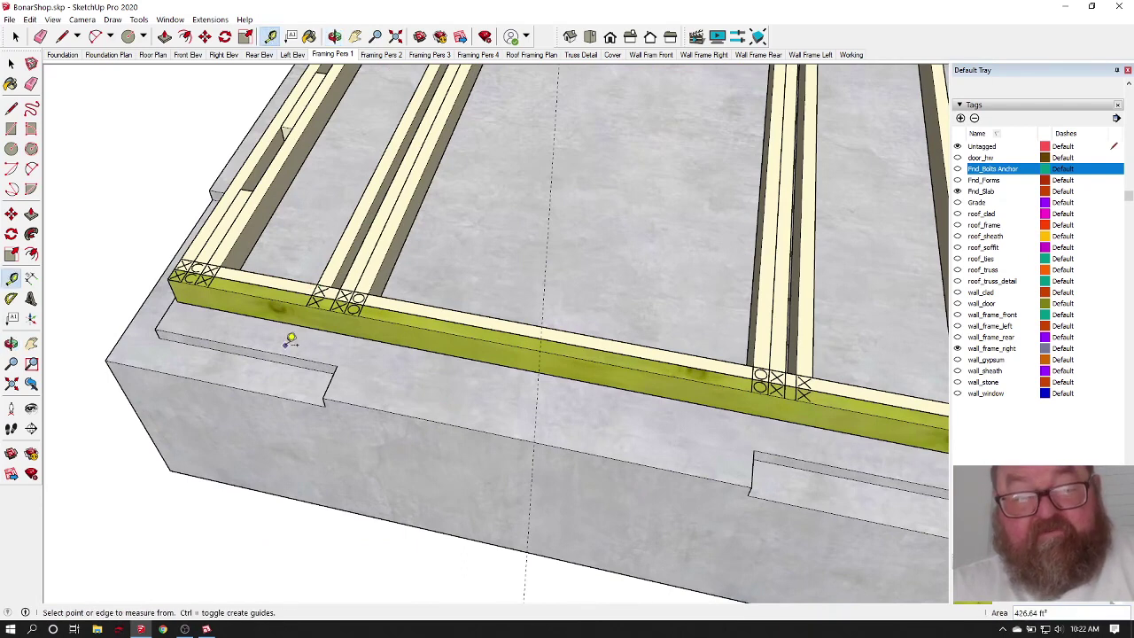
left_click(330, 381)
scroll(537, 434, "up", 5)
Step: Draw the door centre mark up the bottom plate's edge and across both plates at the slab guide, and erase the guides
key("e")
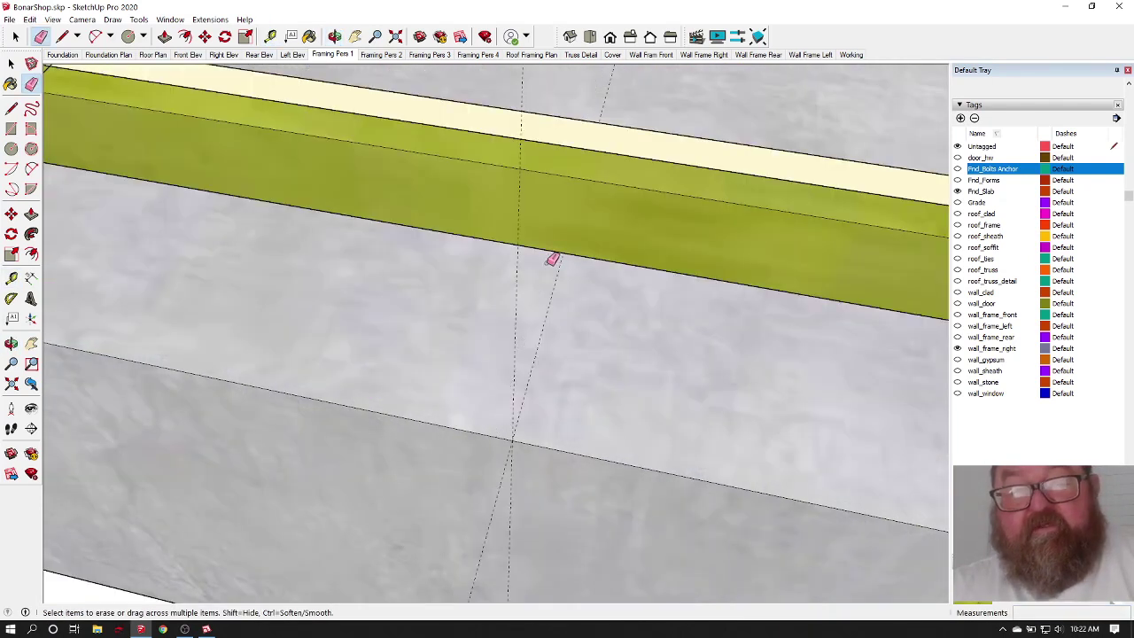
scroll(600, 384, "down", 1)
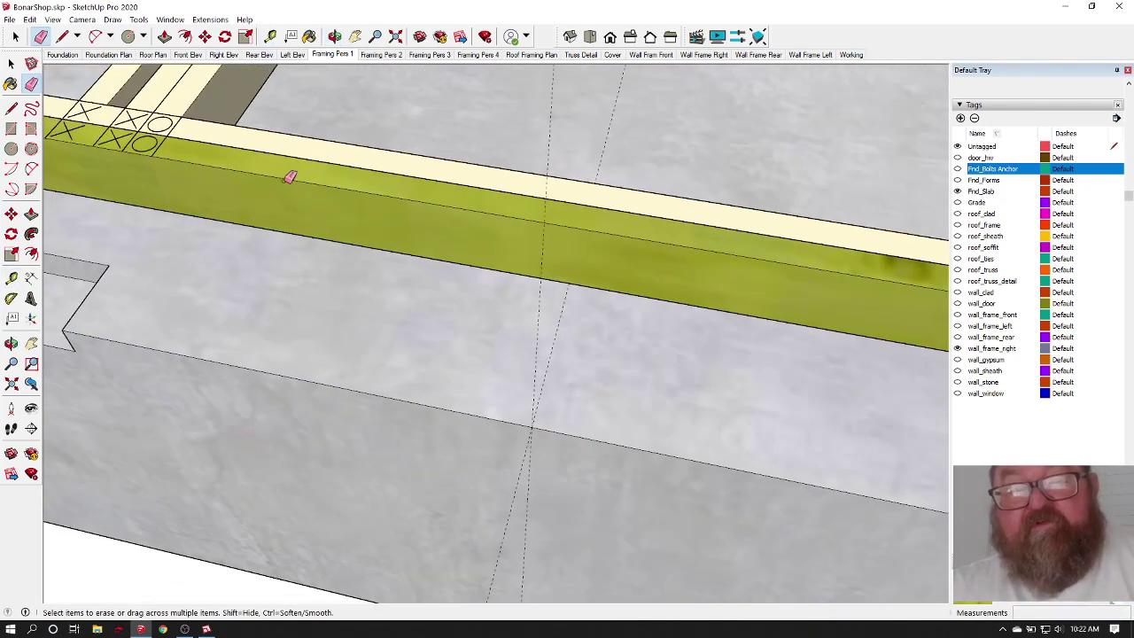
left_click(64, 37)
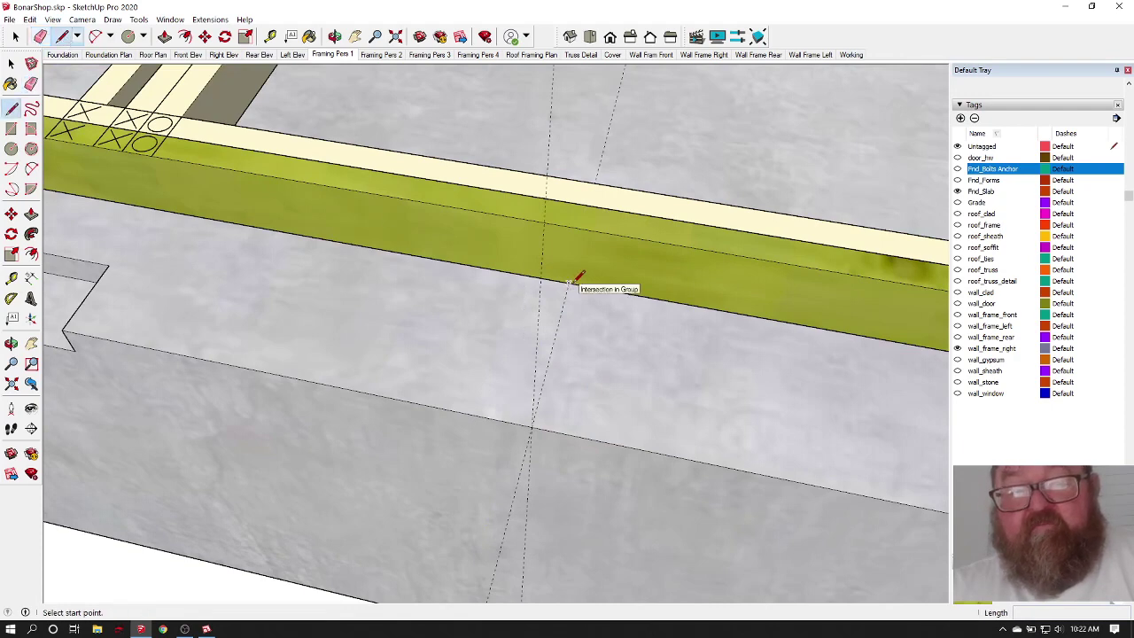
left_click(569, 283)
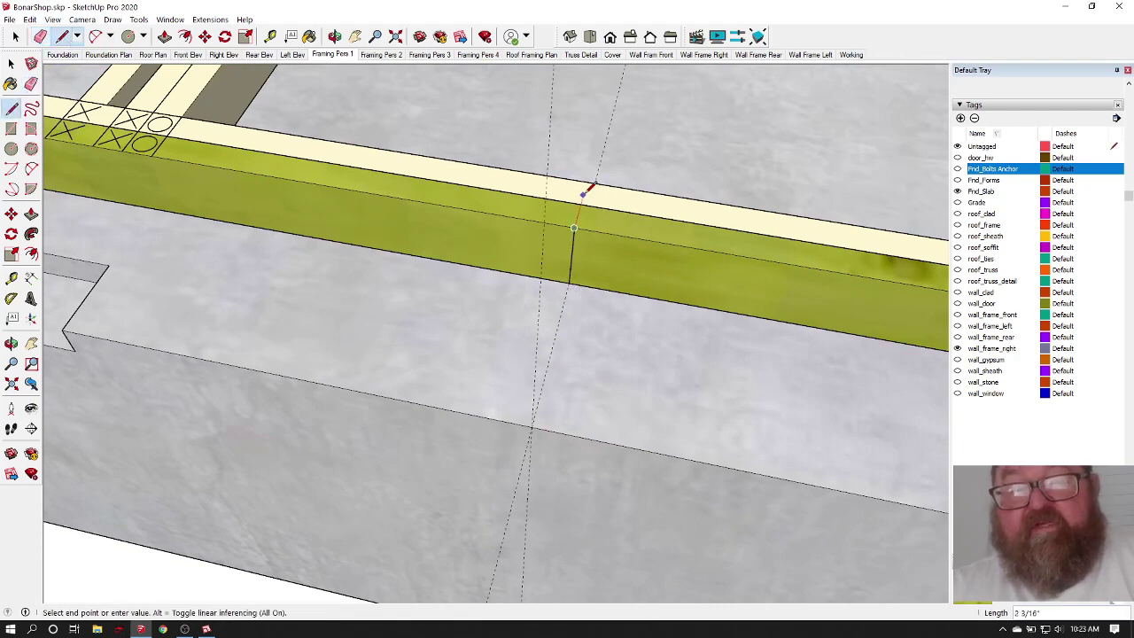
key("e")
scroll(578, 197, "down", 3)
scroll(519, 284, "down", 1)
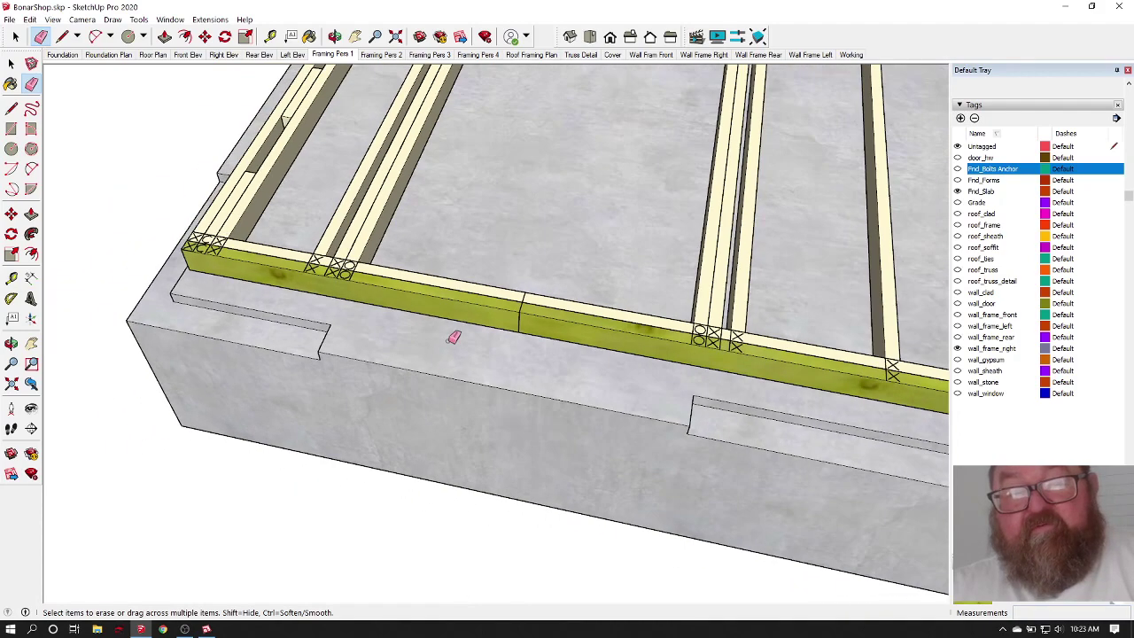
Step: Measure the door opening's width between the inner studs on either side
left_click(335, 36)
mouse_move(540, 364)
left_mouse_down()
mouse_move(567, 422)
mouse_move(515, 314)
mouse_move(529, 277)
left_mouse_up()
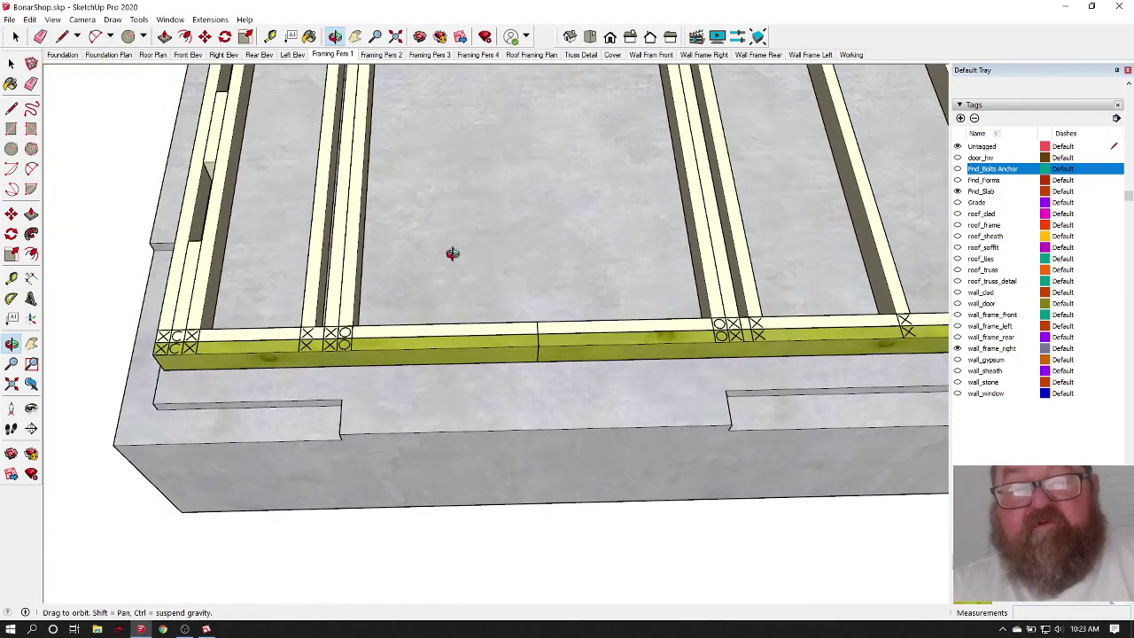
left_click(270, 36)
left_click(355, 282)
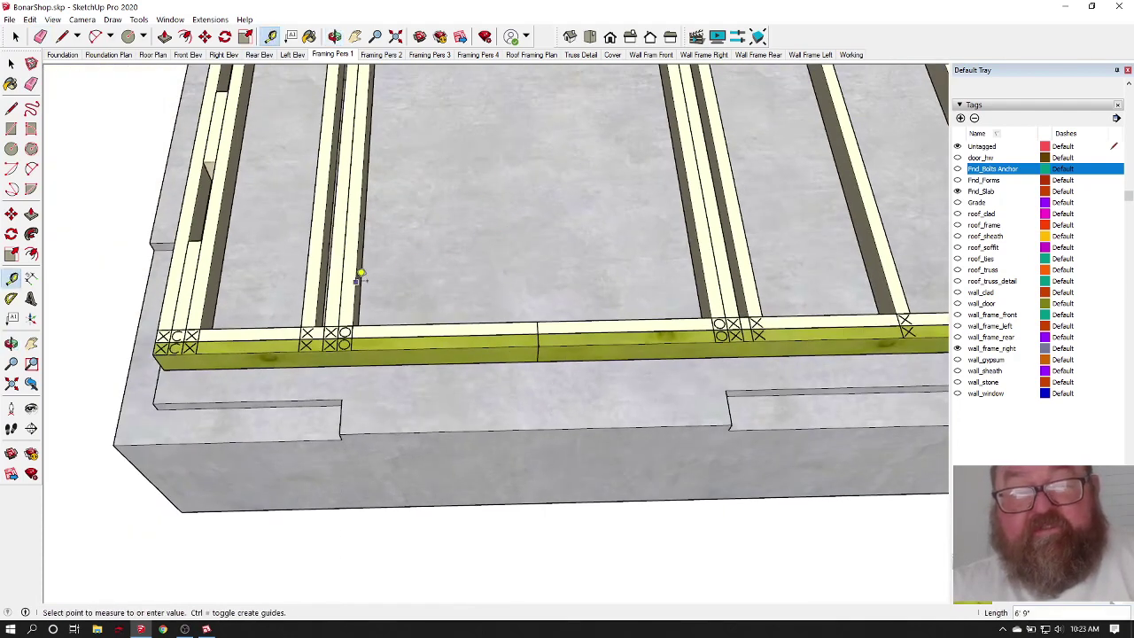
left_click(689, 289)
scroll(420, 258, "up", 2)
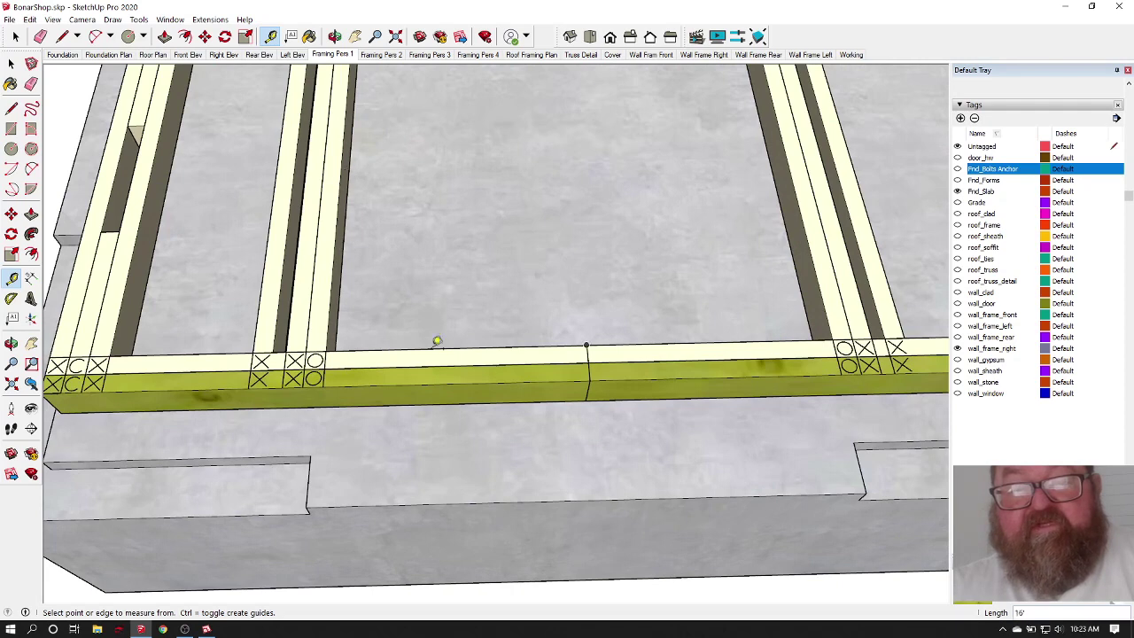
Step: Measure the door opening's height from the plate up to the header
scroll(514, 446, "down", 5)
scroll(513, 442, "up", 2)
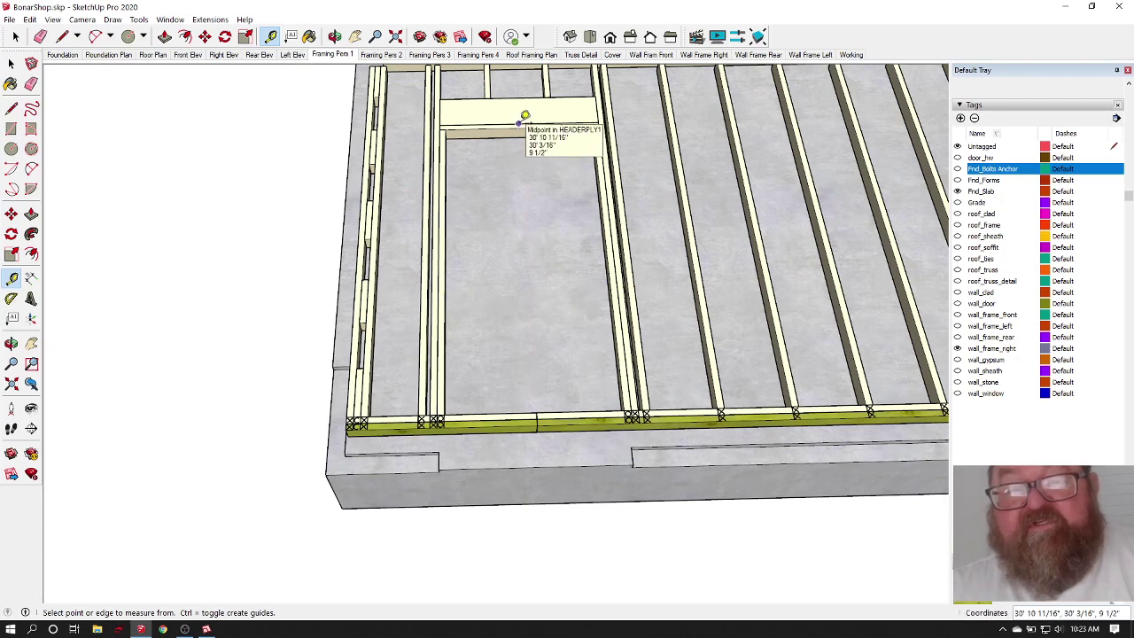
left_click(461, 414)
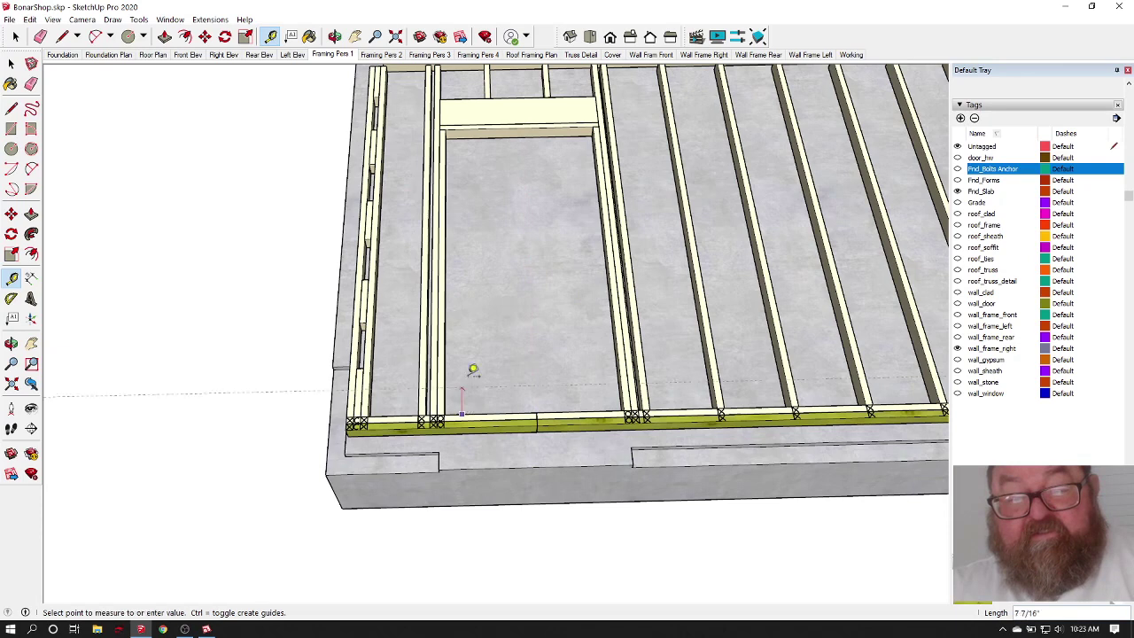
left_click(480, 117)
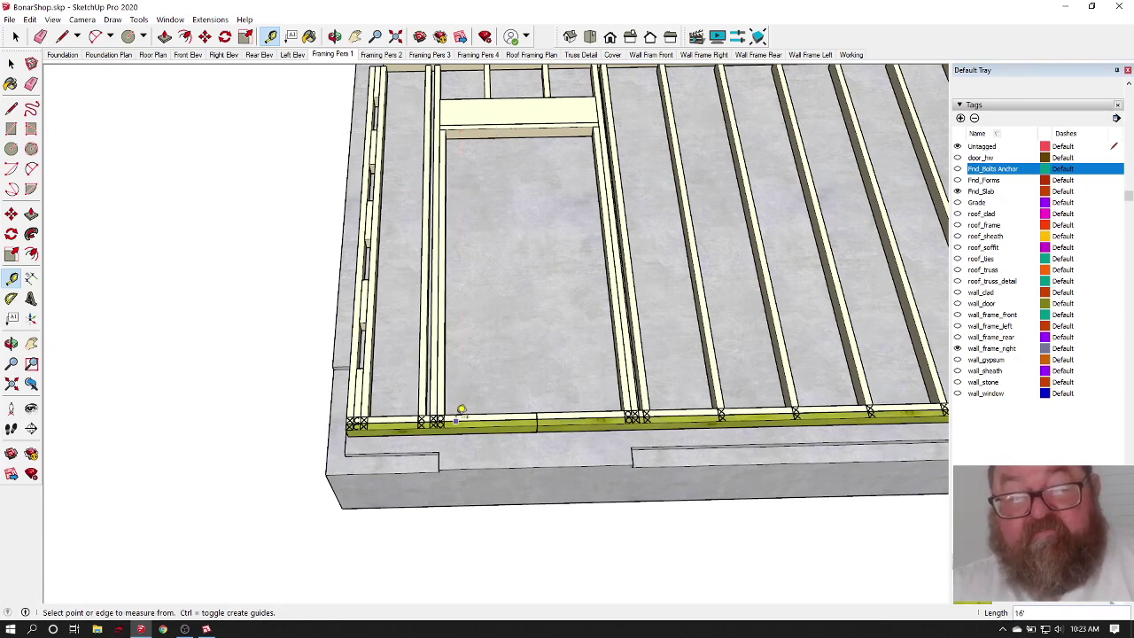
left_click(456, 419)
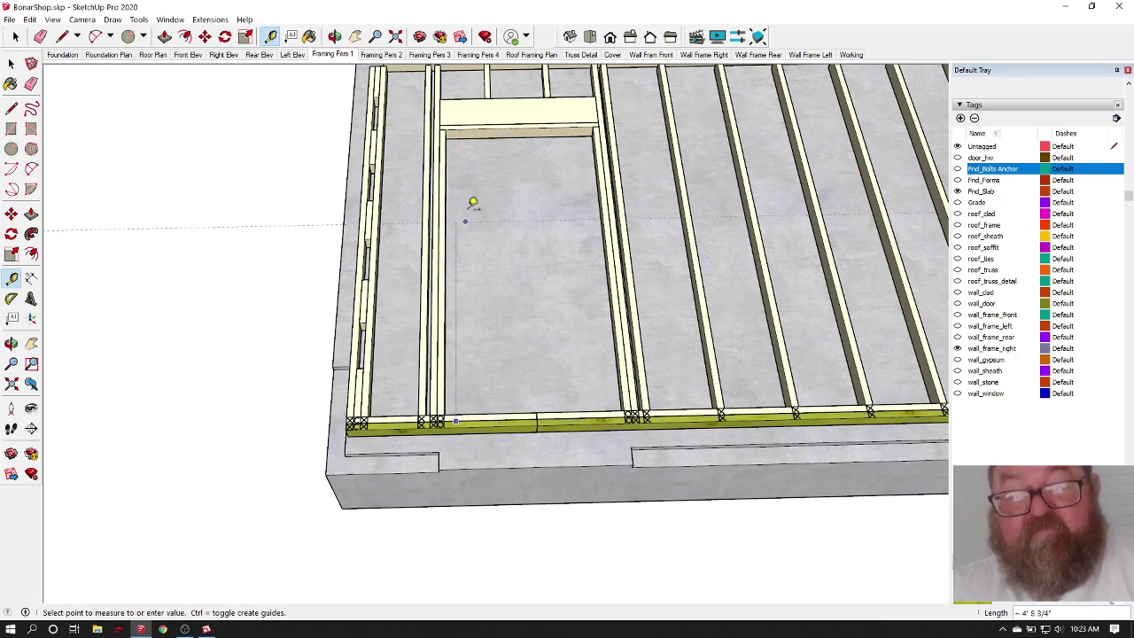
left_click(475, 117)
Step: Measure from the door centre mark on the plate to the inner edge of the corner-side door stud
scroll(461, 379, "up", 5)
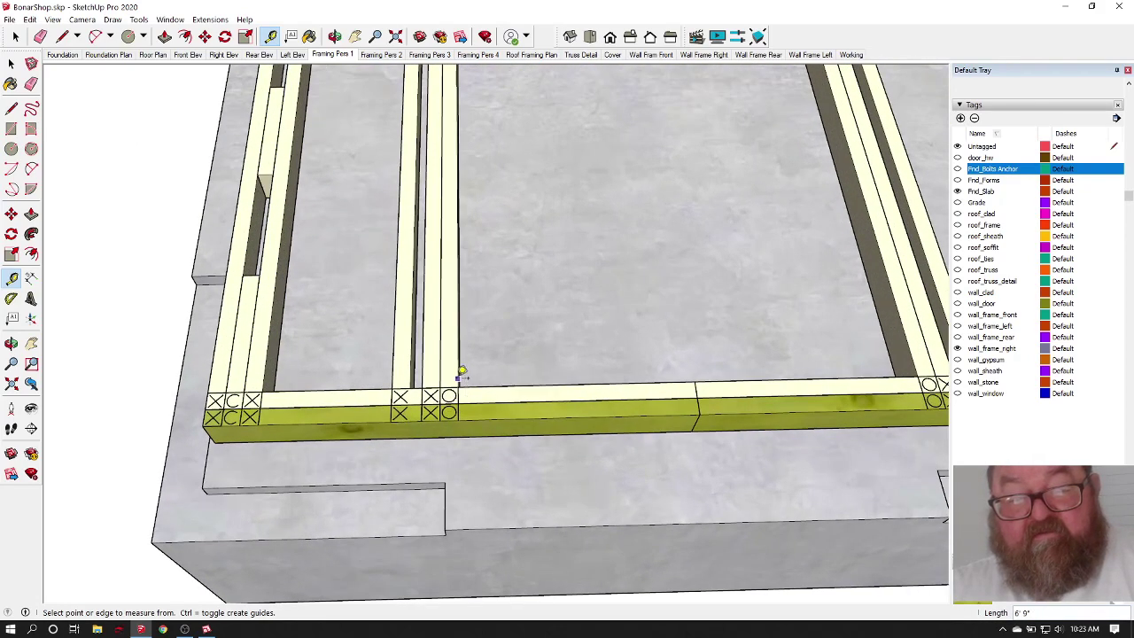
scroll(465, 416, "down", 5)
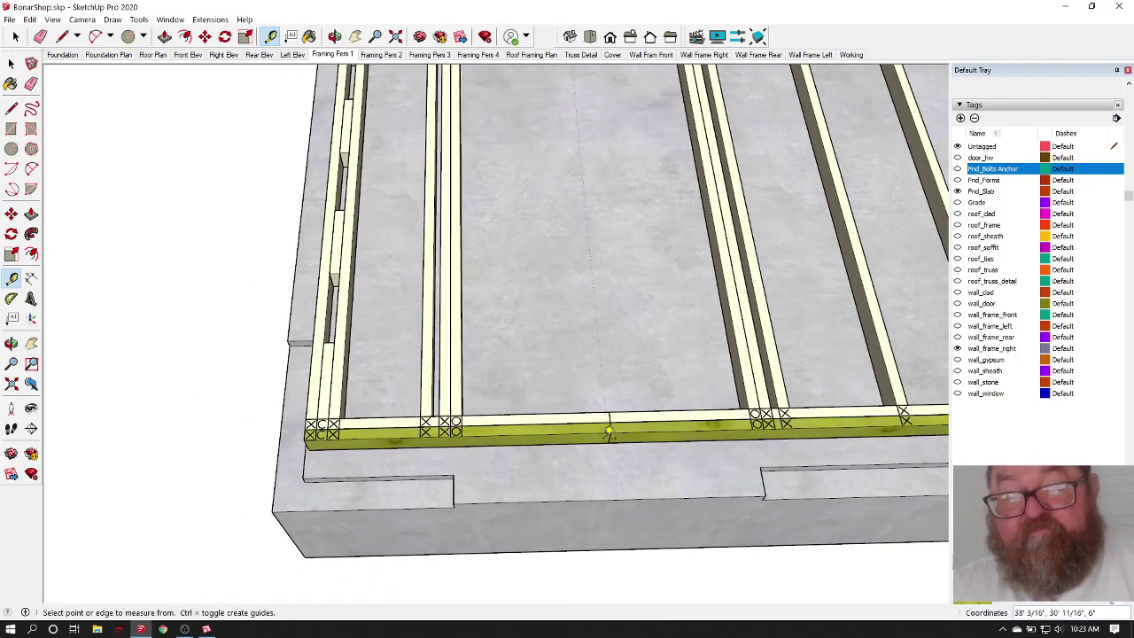
scroll(611, 430, "up", 3)
scroll(611, 430, "up", 4)
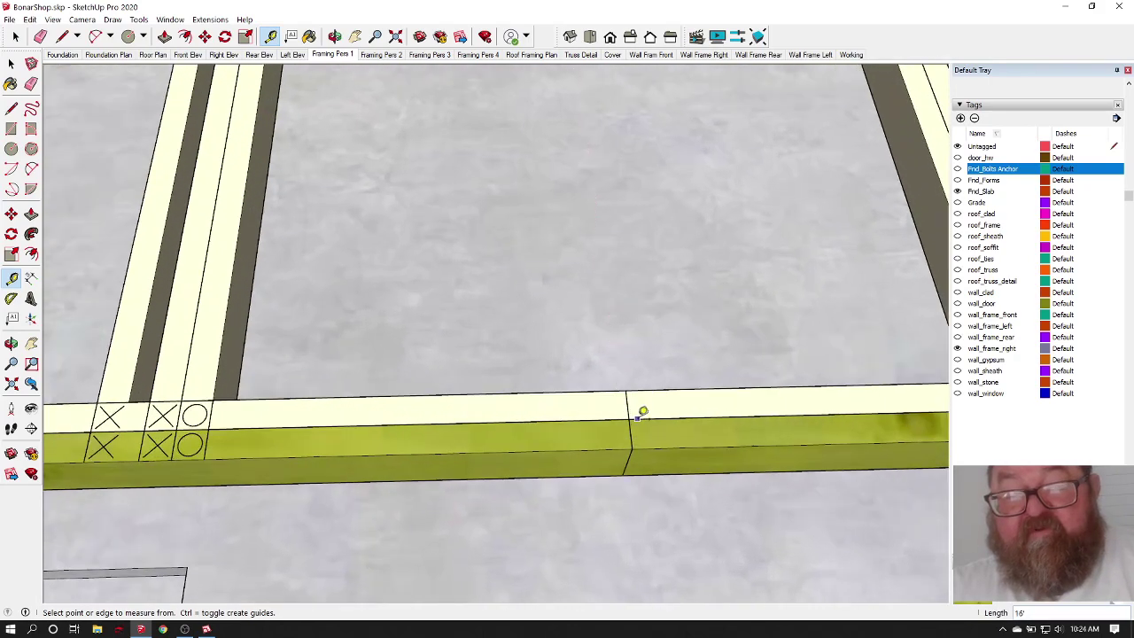
scroll(652, 443, "down", 2)
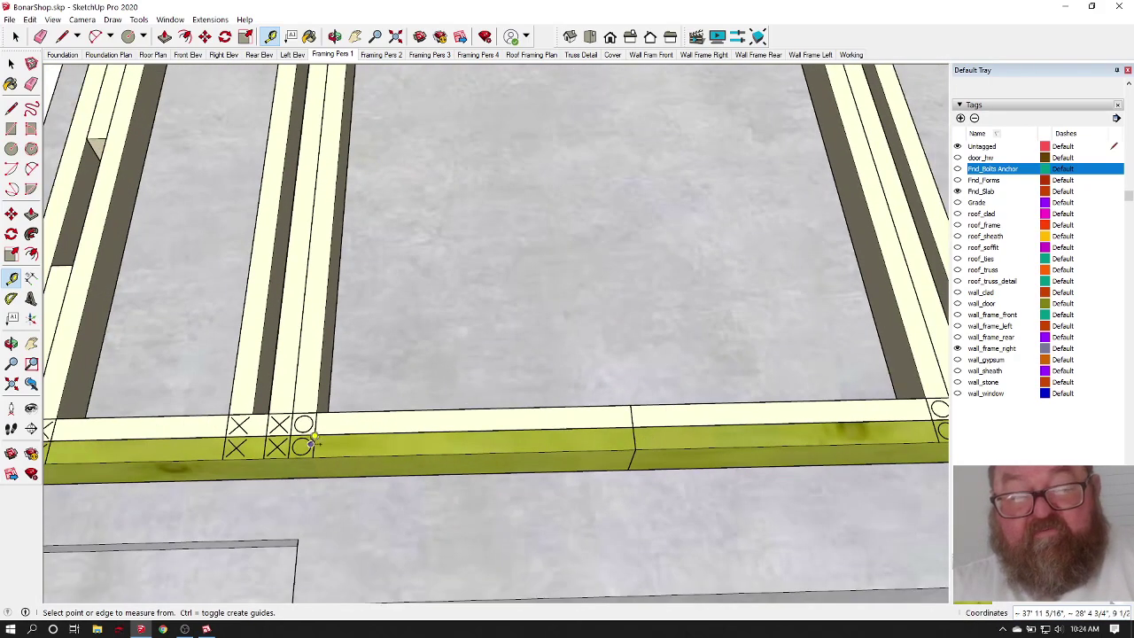
scroll(482, 421, "up", 3)
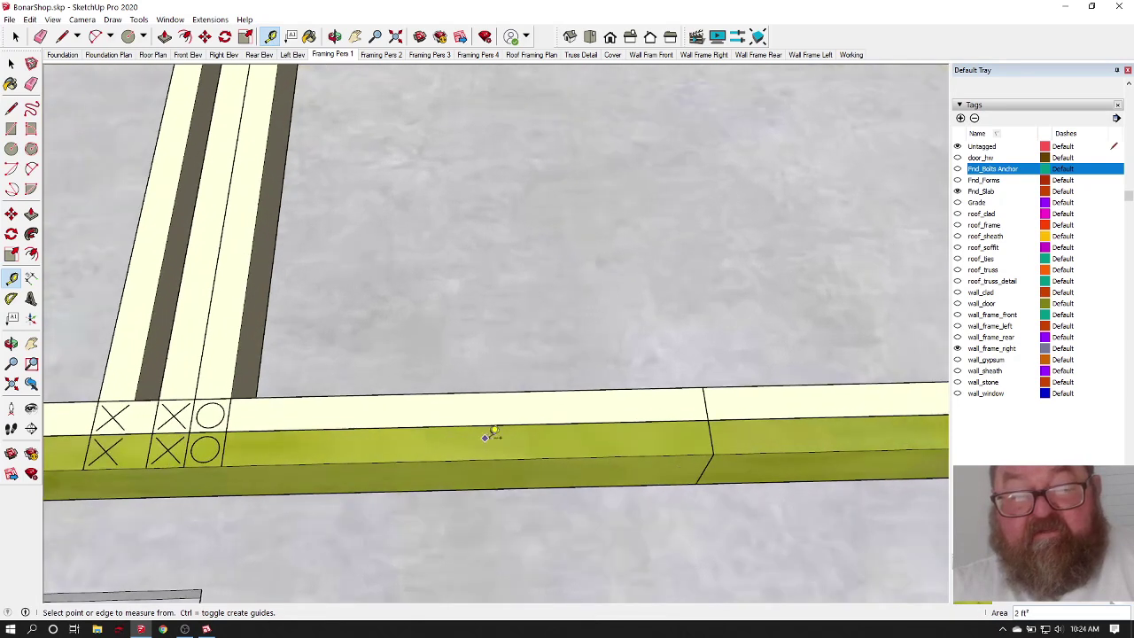
left_click(710, 403)
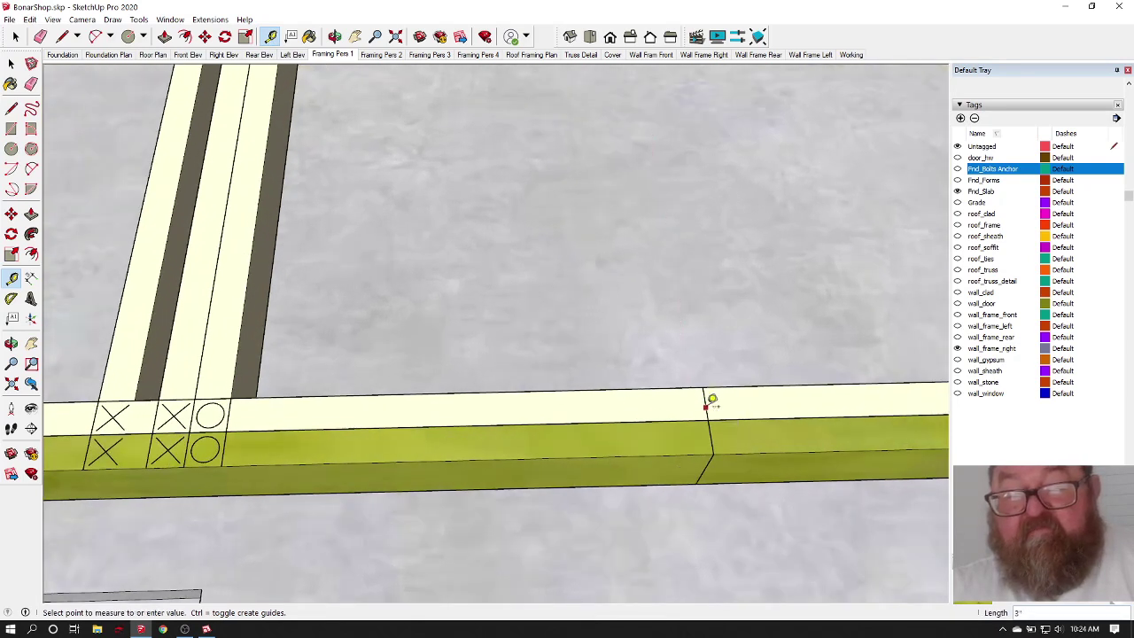
scroll(549, 419, "down", 1)
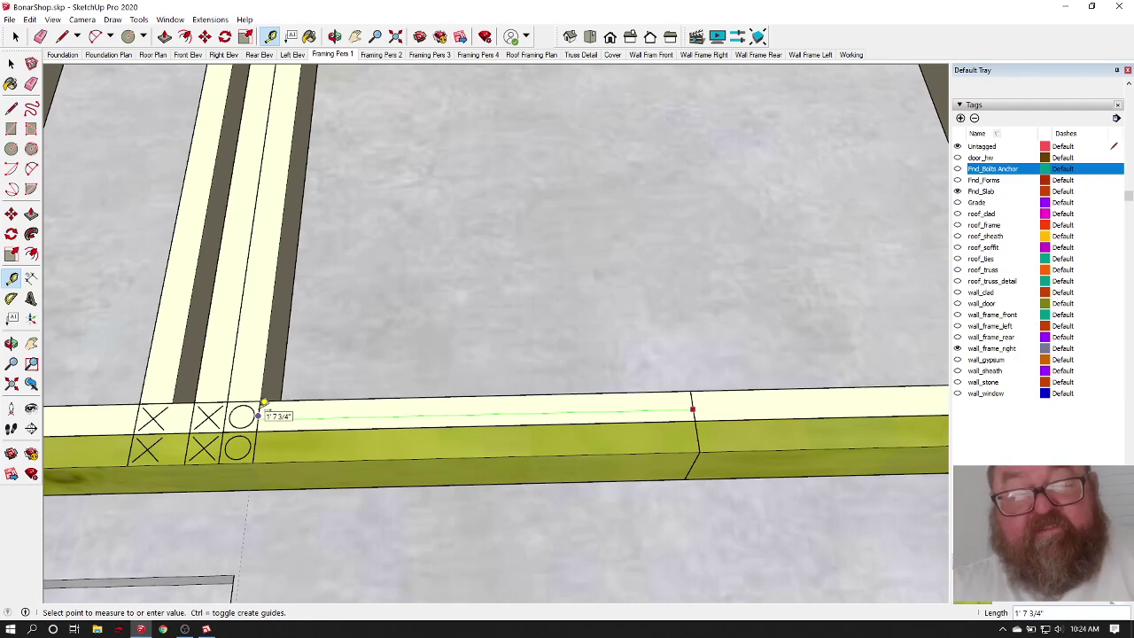
left_click(263, 403)
Step: Measure the clear distance between the door opening's two inner studs close to the plates
scroll(263, 415, "down", 3)
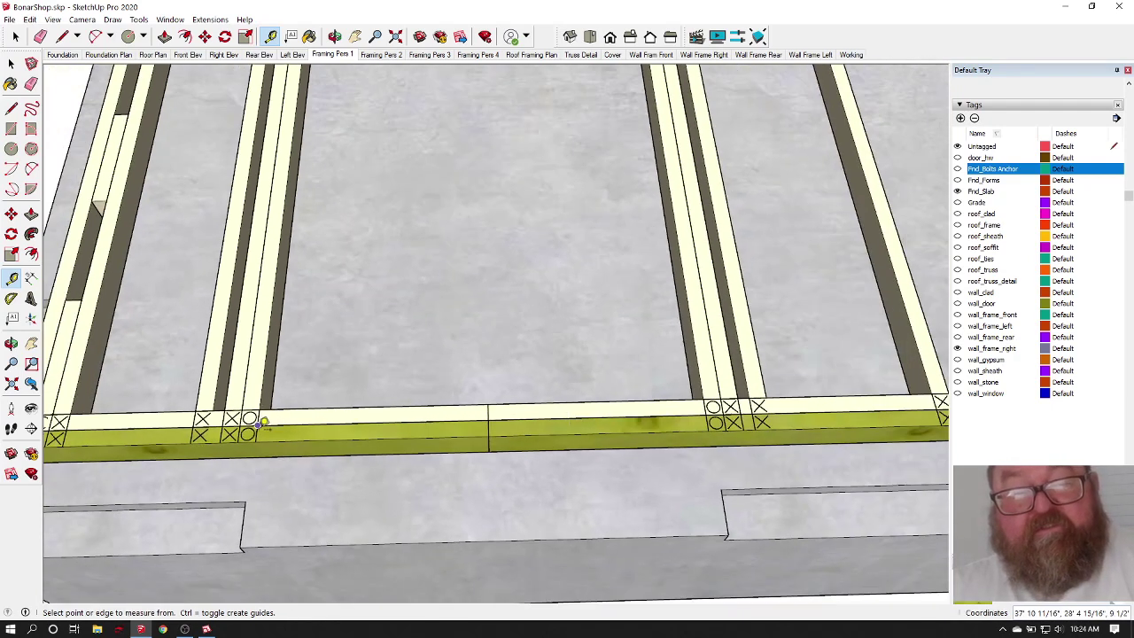
left_click(266, 354)
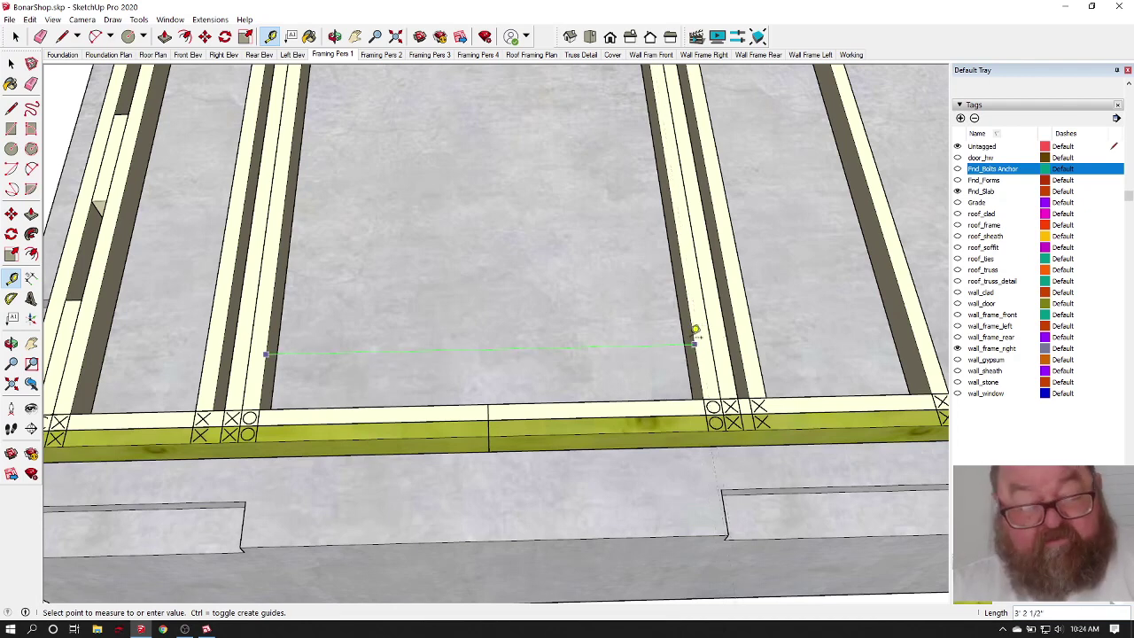
left_click(695, 327)
Step: Place a guide 19.25" into the door opening from the inner edge of the corner-side door stud
scroll(270, 413, "up", 3)
left_click(254, 375)
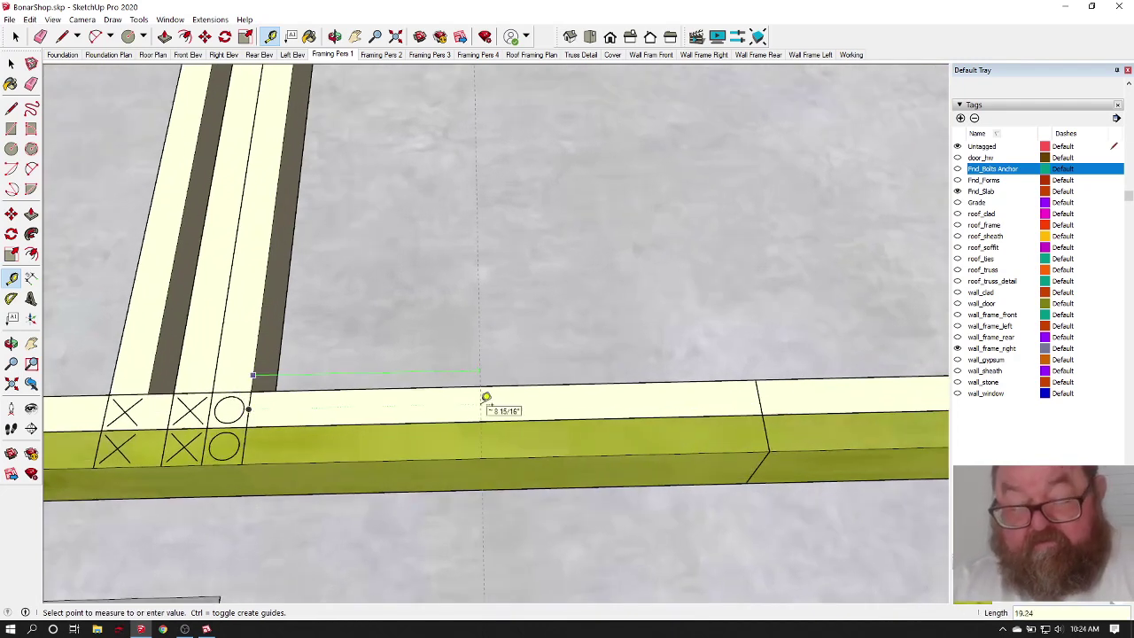
type("19.25")
key("Return")
scroll(485, 397, "down", 5)
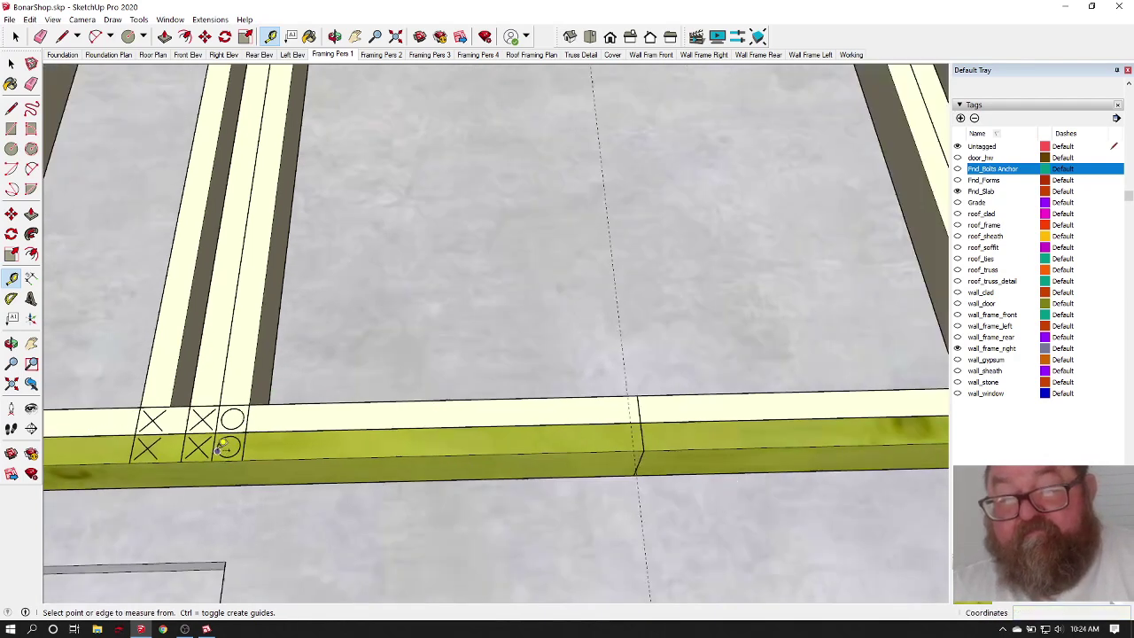
Step: Measure the offset between the new guide and the centre mark, and examine the wall's setback at the slab corner
scroll(479, 436, "up", 5)
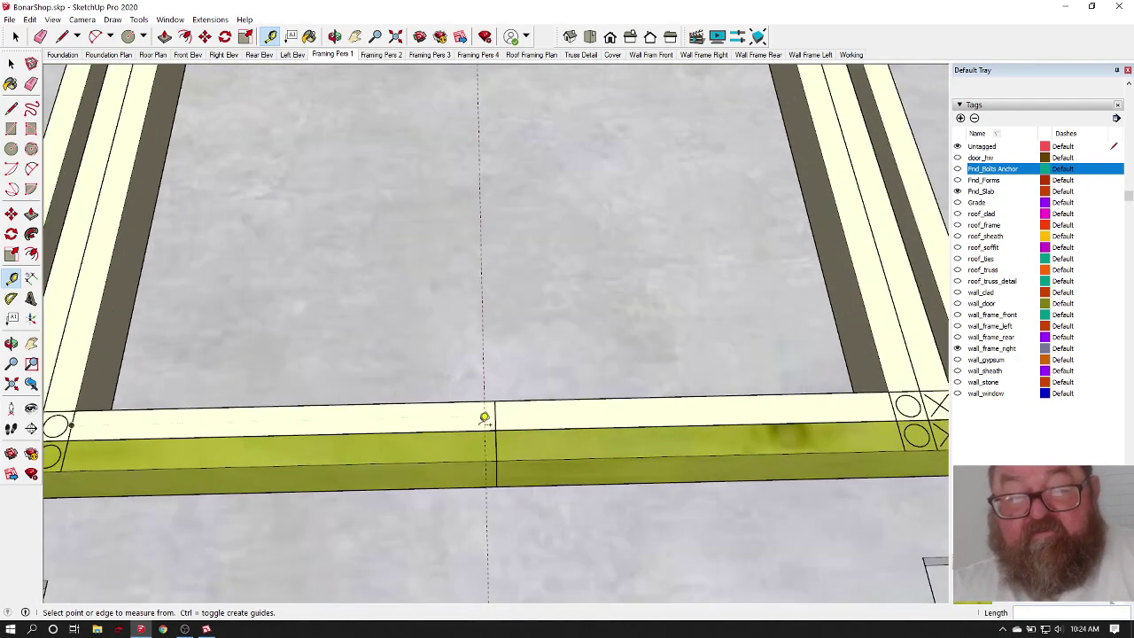
left_click(489, 406)
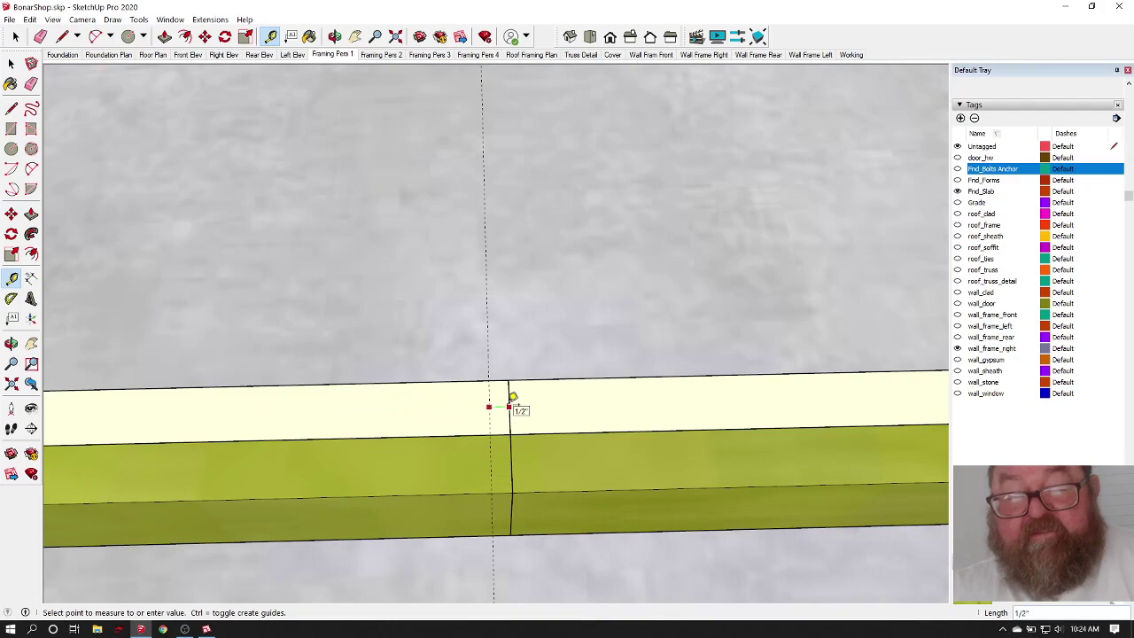
key("Escape")
scroll(603, 362, "down", 6)
scroll(185, 427, "up", 4)
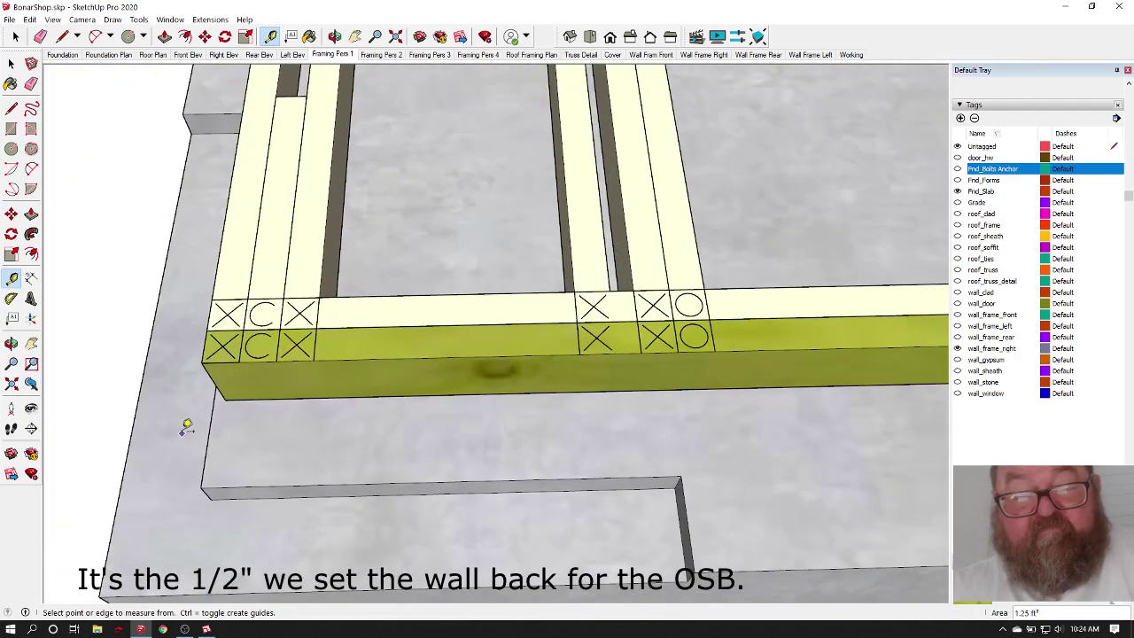
scroll(703, 462, "down", 2)
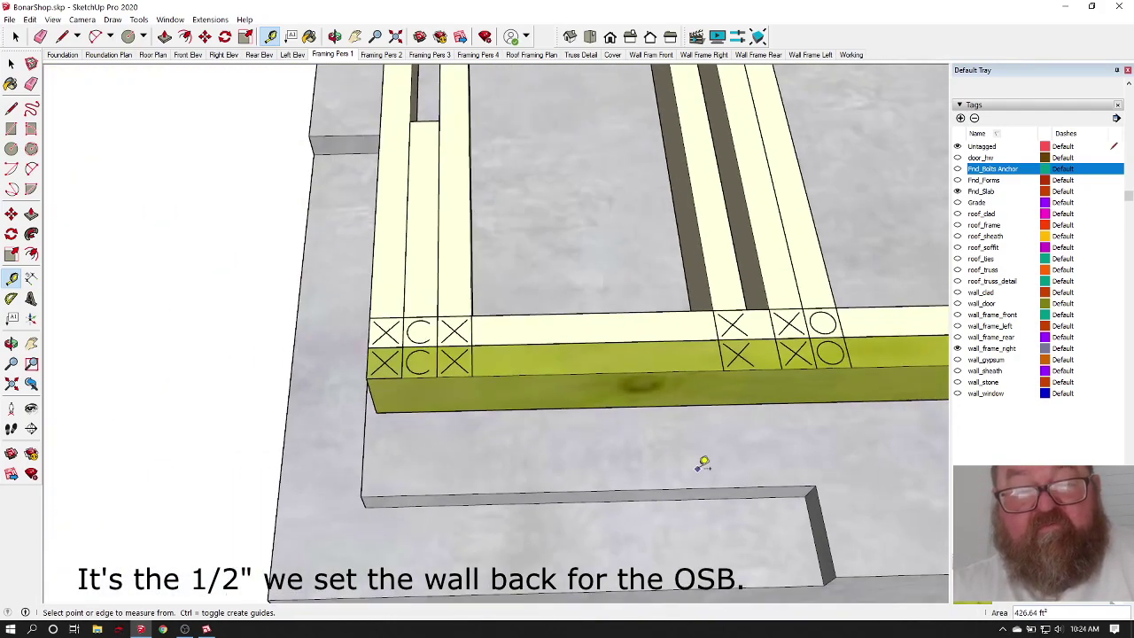
Step: Examine the wall corner on the slab and check the side door's 3'-9" location dimension on the LayOut floor plan
left_click(334, 36)
left_click_drag(330, 248, 474, 341)
left_click_drag(330, 351, 351, 439)
left_click(206, 629)
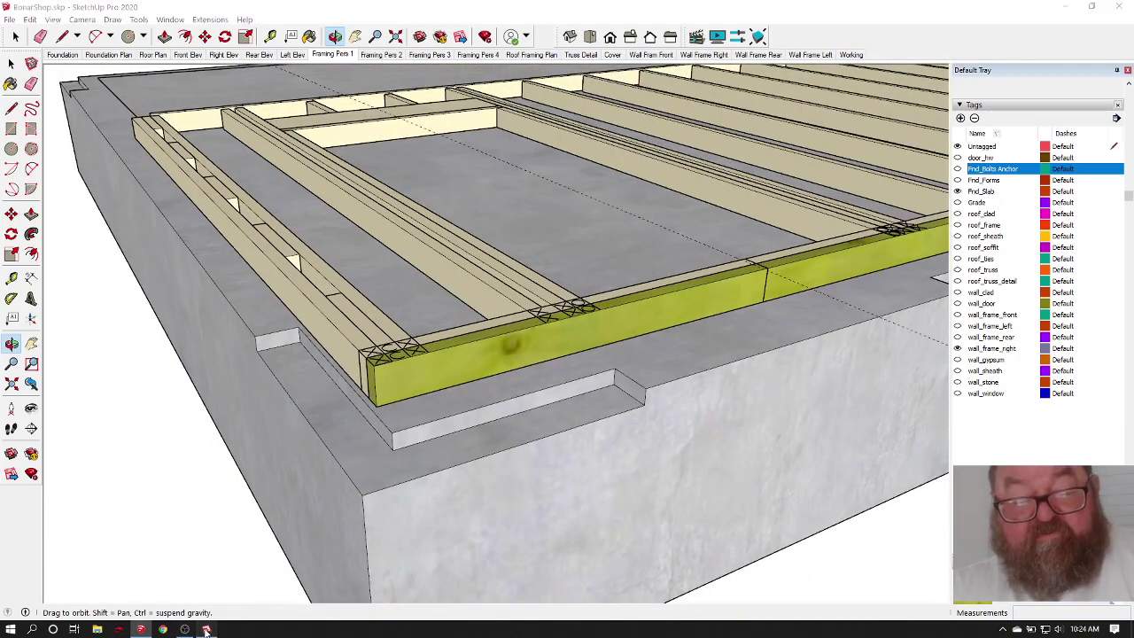
scroll(463, 414, "up", 5)
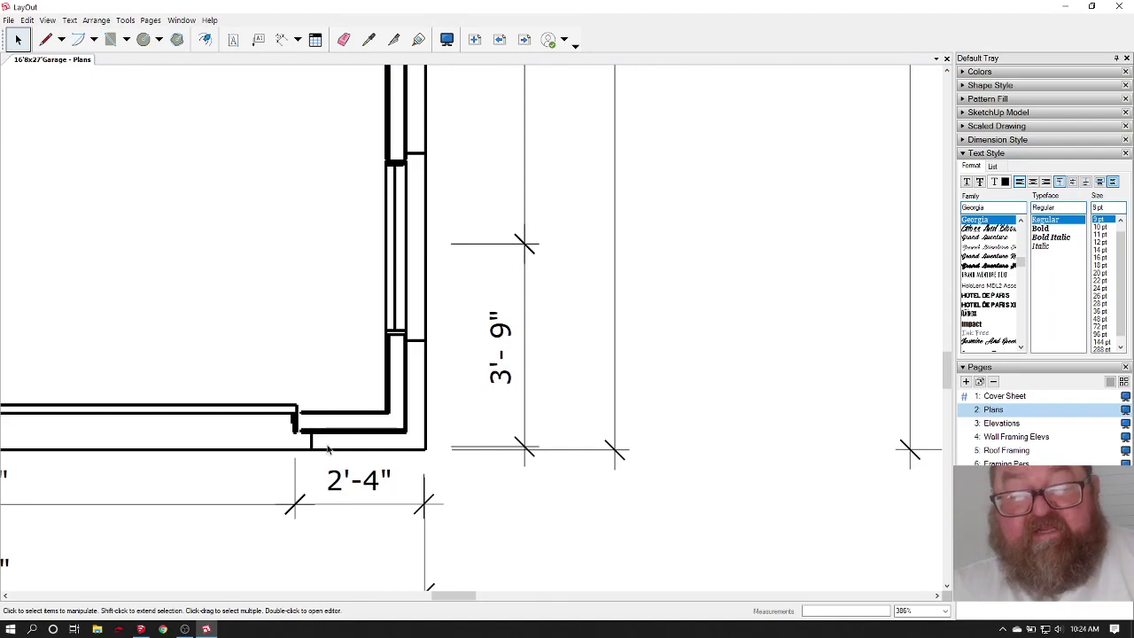
Step: Return to the SketchUp model and erase the door centre guide and the centre mark lines on the plates
left_click(140, 628)
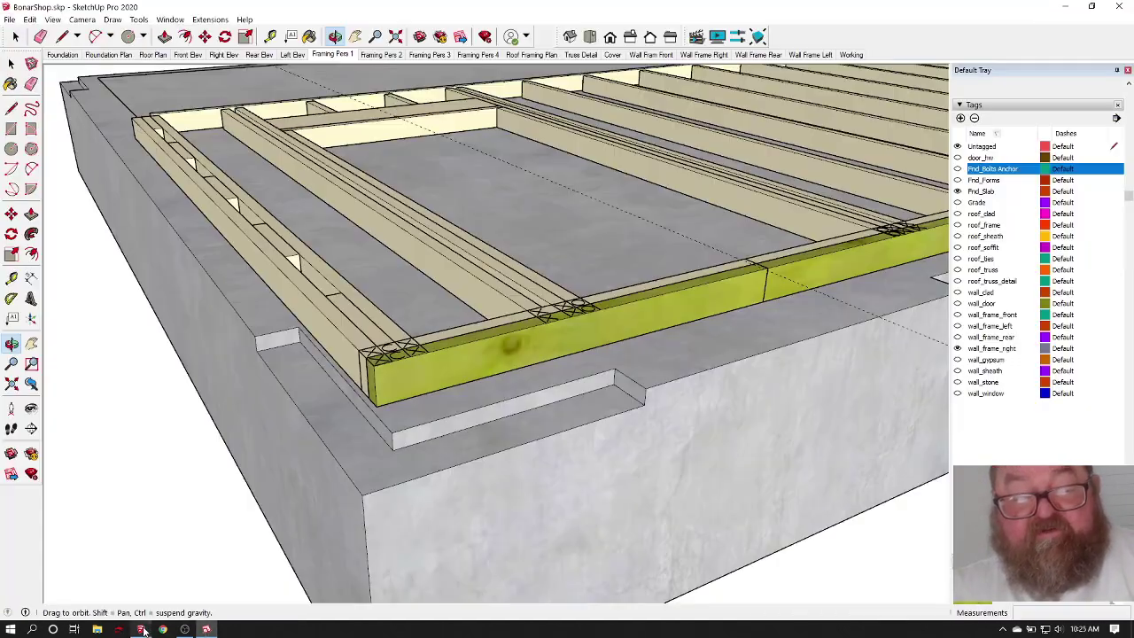
left_click_drag(529, 314, 791, 352)
scroll(791, 353, "up", 3)
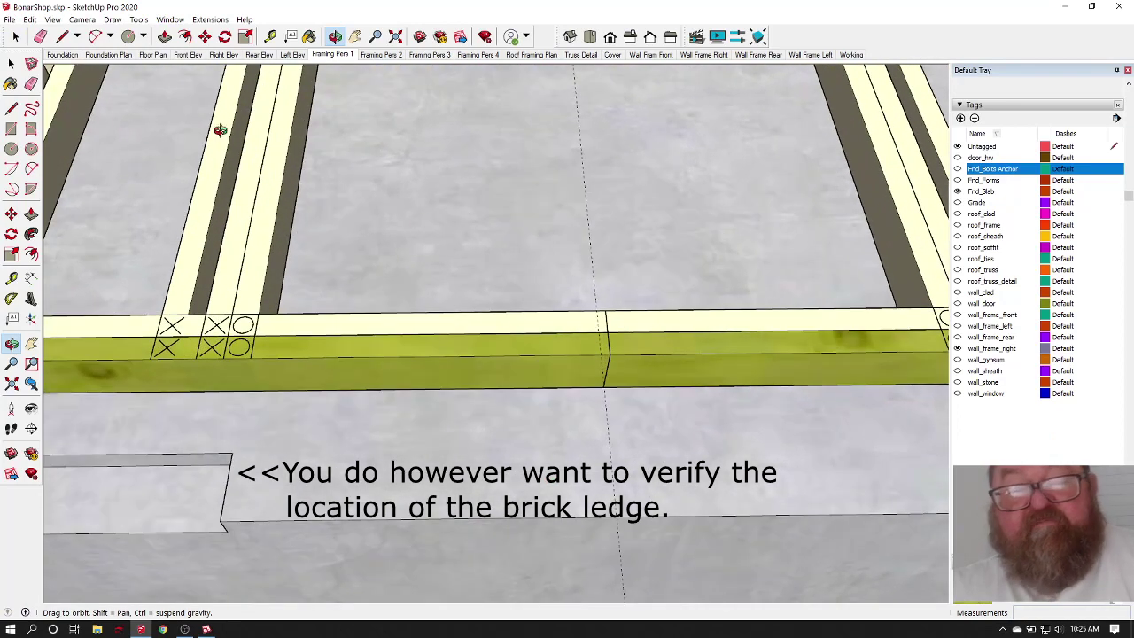
left_click(41, 37)
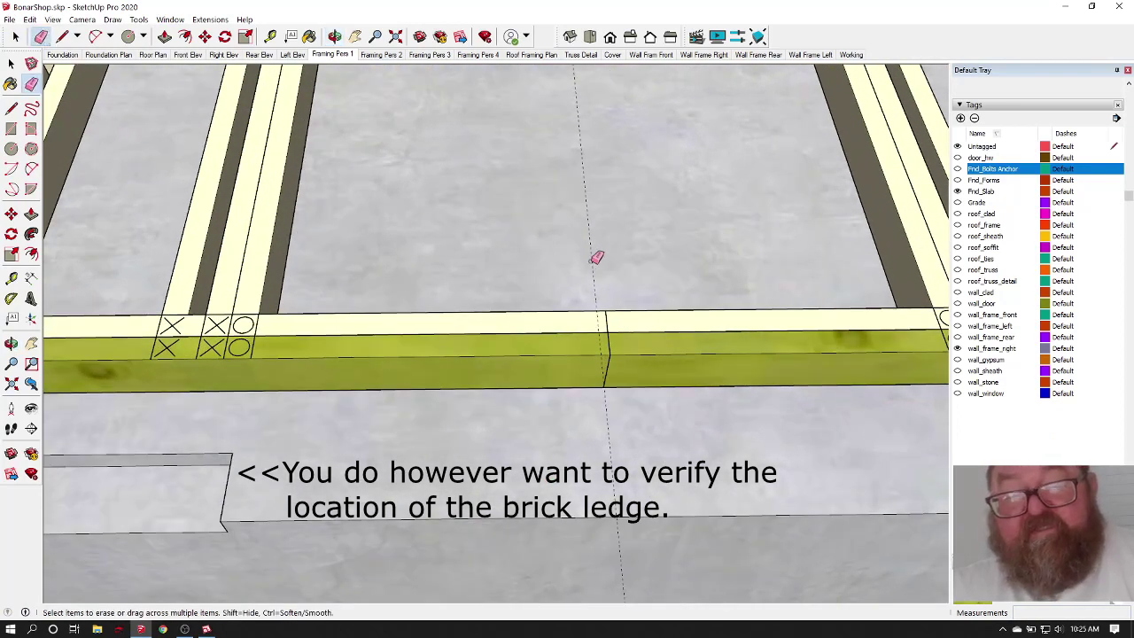
scroll(481, 425, "down", 2)
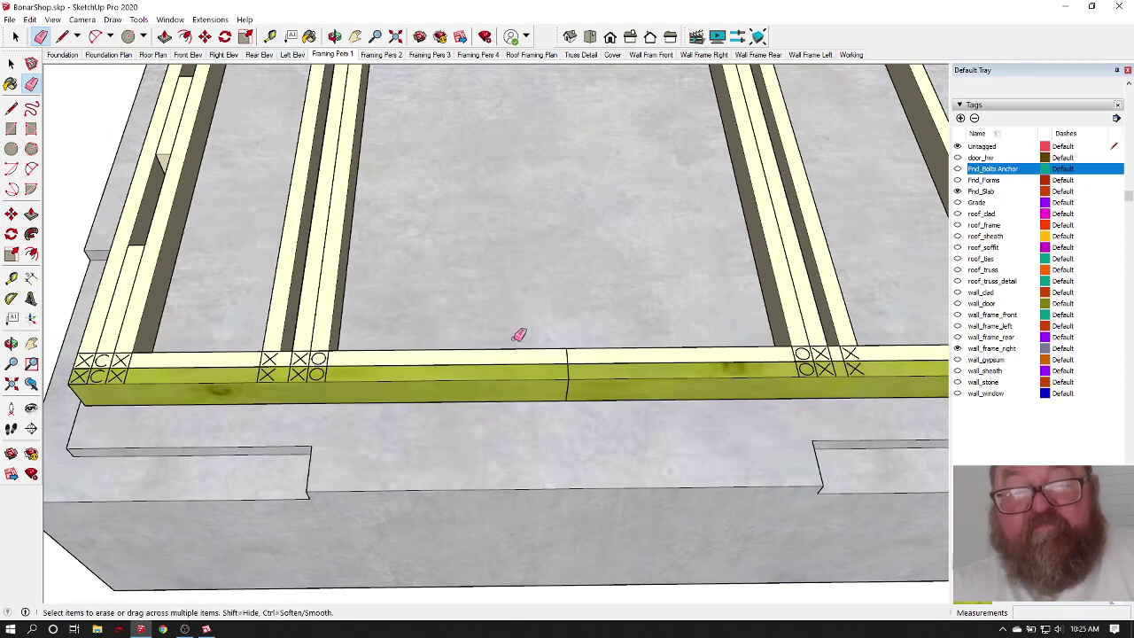
left_click(568, 358)
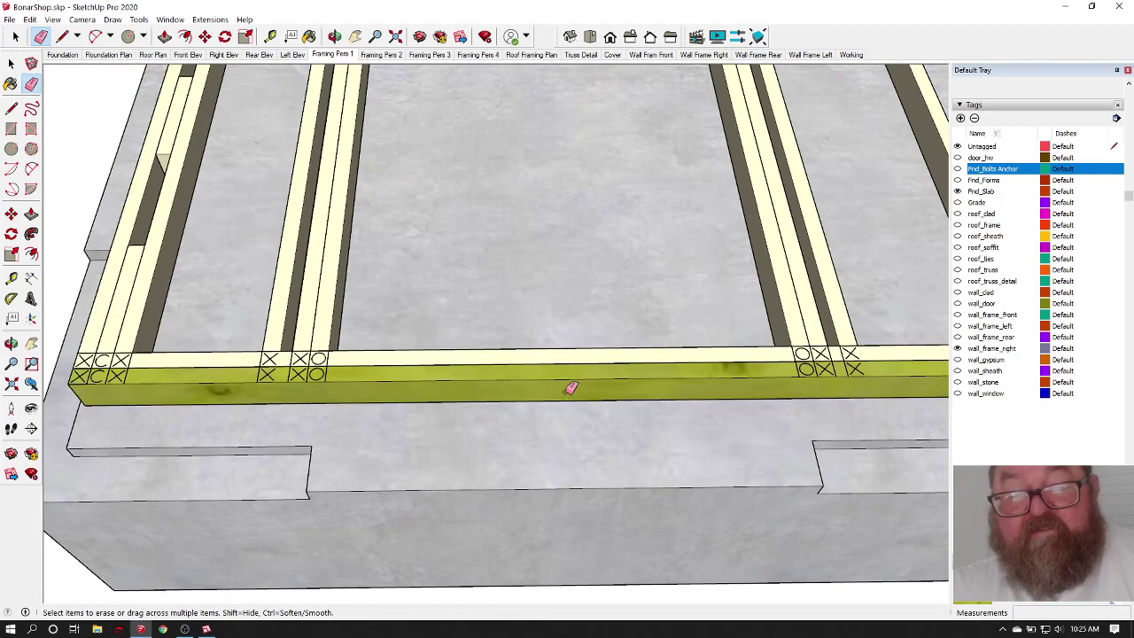
scroll(283, 330, "up", 3)
scroll(431, 398, "down", 2)
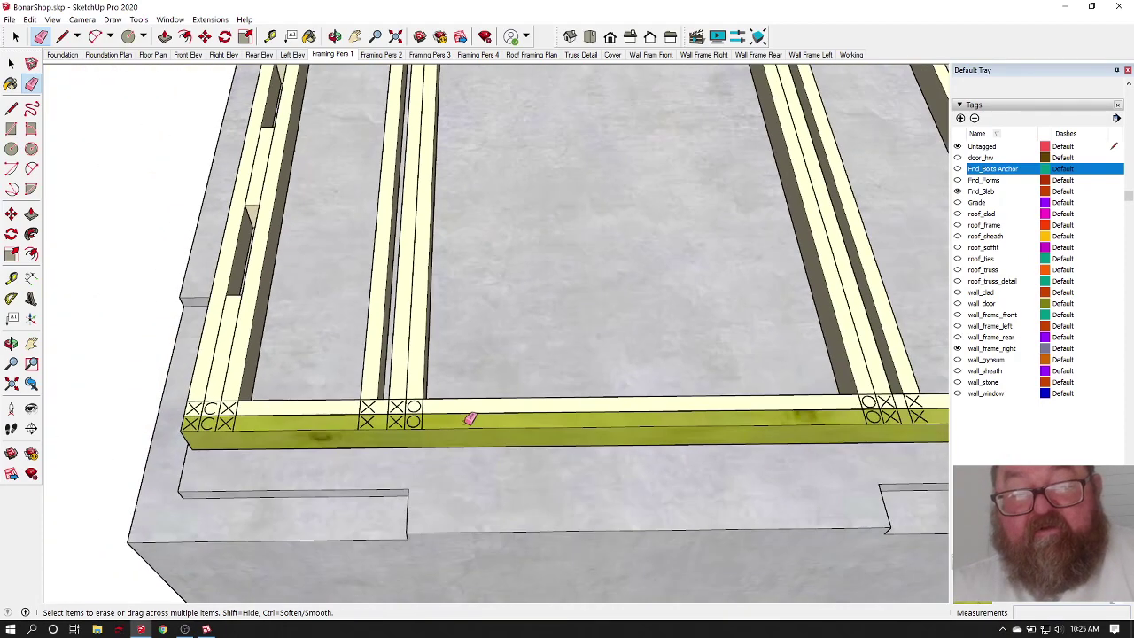
Step: Examine how the X and O marks on the plates line up with the door's king and trimmer studs up to the header
scroll(470, 419, "down", 1)
scroll(472, 412, "up", 5)
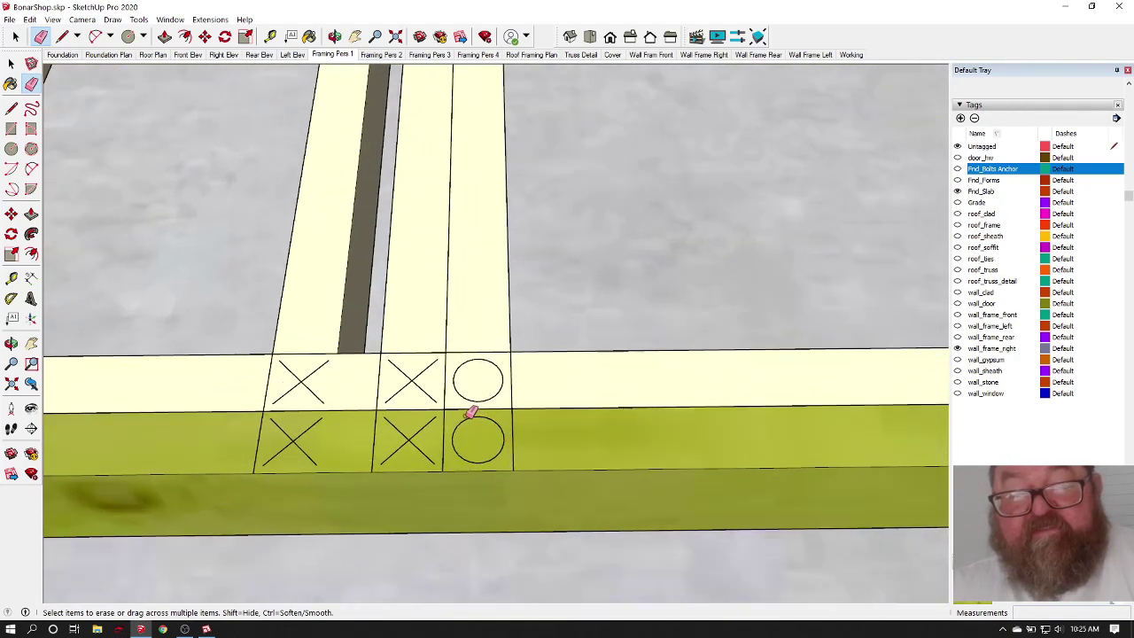
left_click(335, 36)
left_click_drag(450, 256, 454, 430)
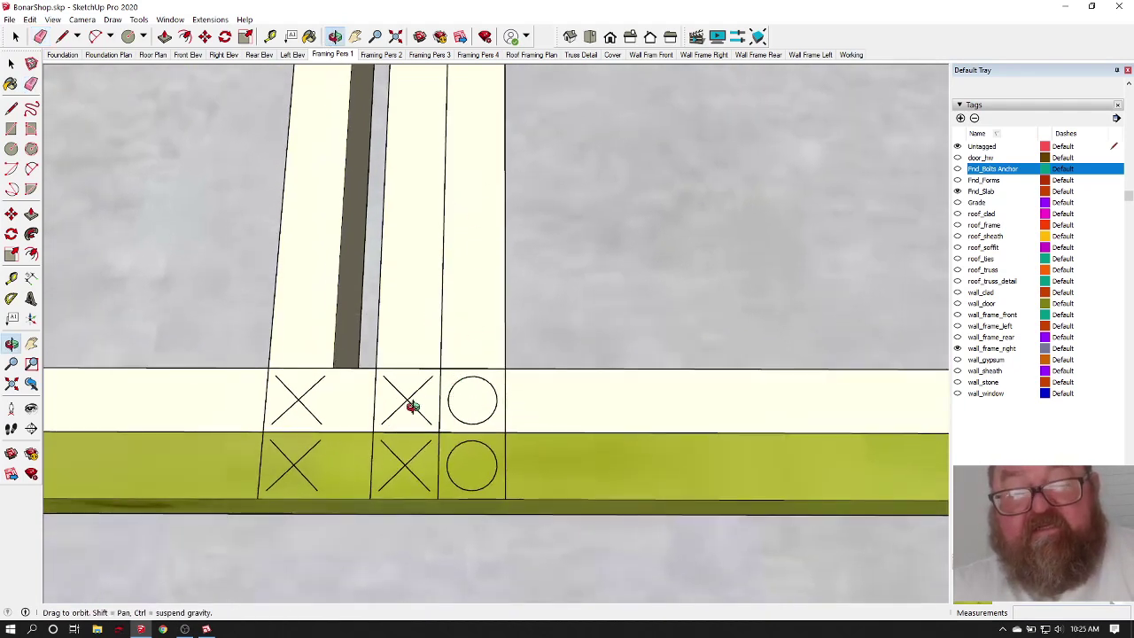
scroll(419, 403, "down", 10)
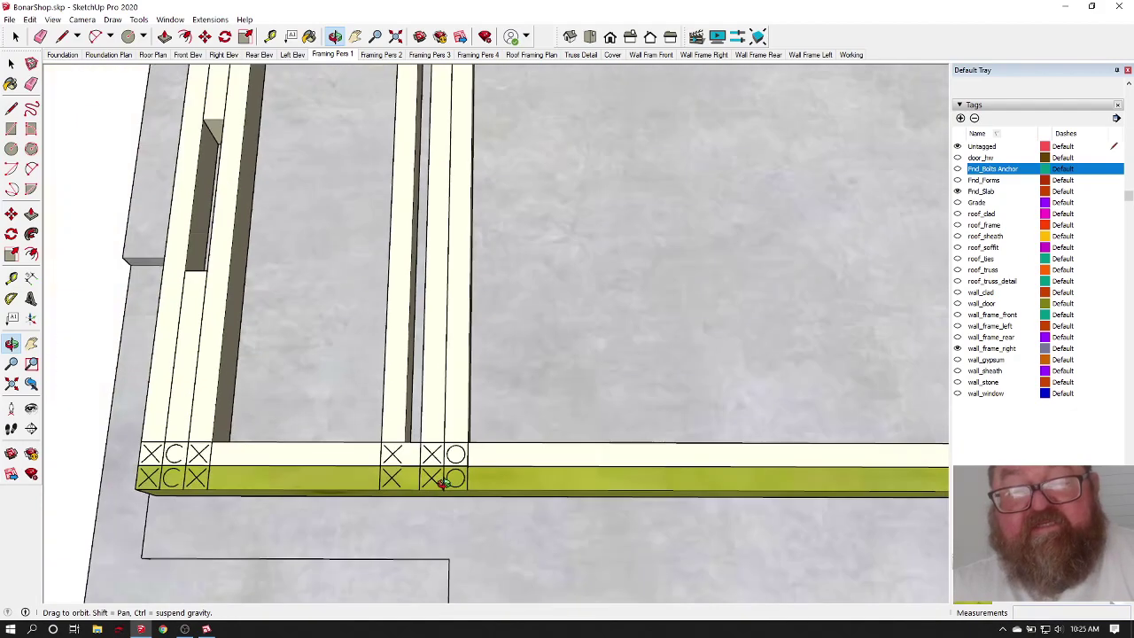
scroll(452, 156, "up", 5)
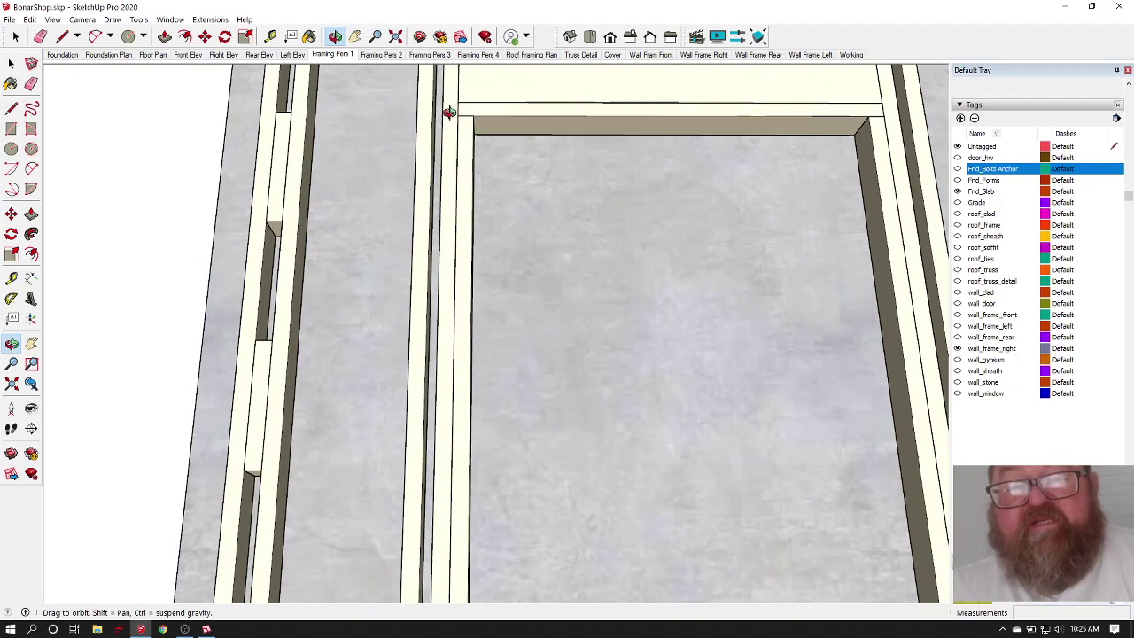
scroll(449, 169, "down", 4)
scroll(433, 453, "up", 5)
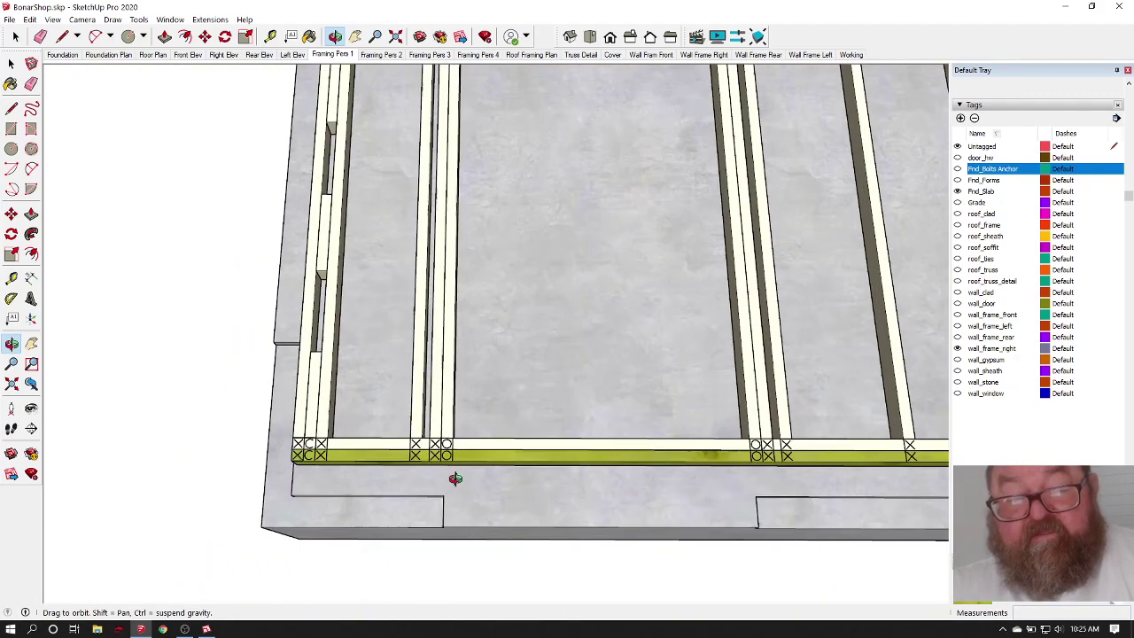
scroll(433, 453, "up", 1)
middle_click_drag(321, 434, 772, 327)
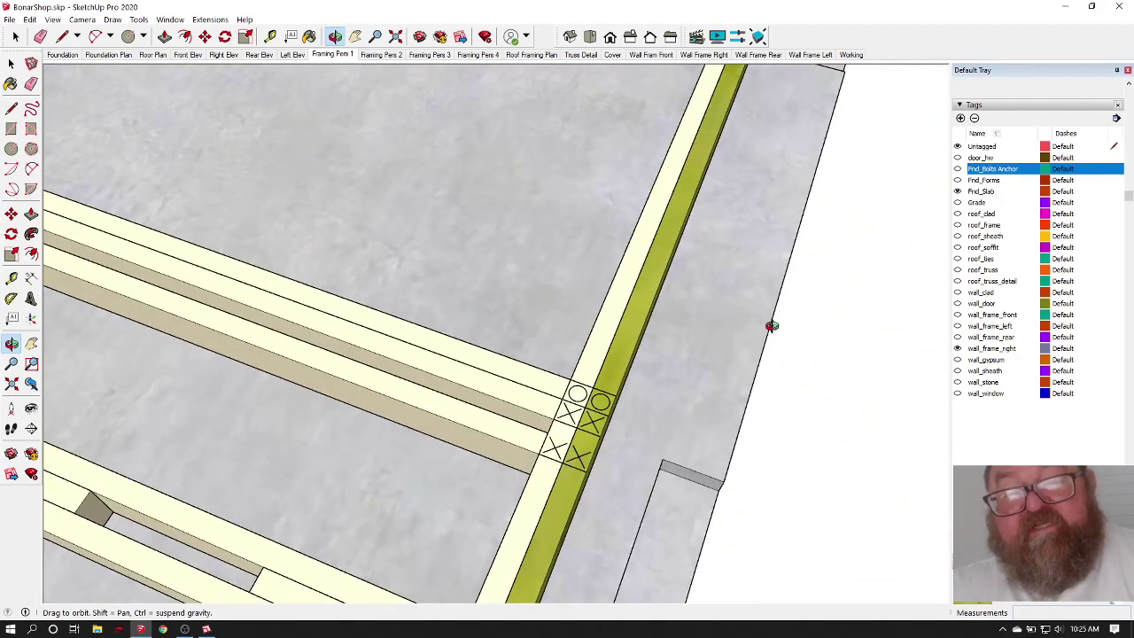
Step: Move the assembled stud framing about 5'-9 9/16" across the slab, away from the marked plates
scroll(772, 327, "down", 5)
scroll(688, 317, "down", 2)
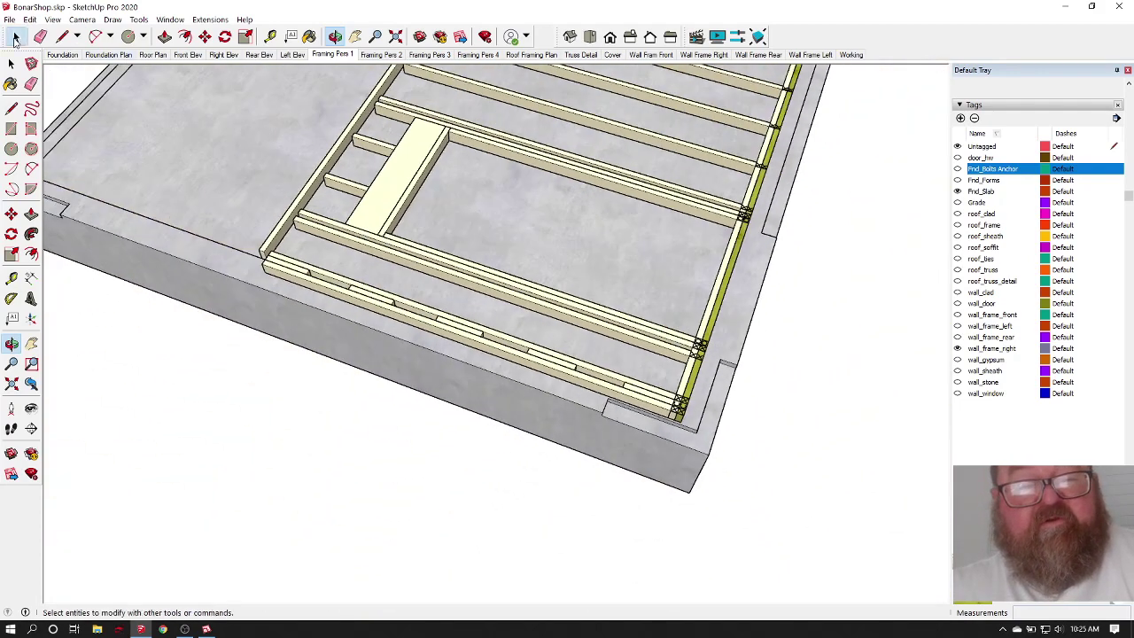
left_click(15, 36)
left_click(383, 203)
key("m")
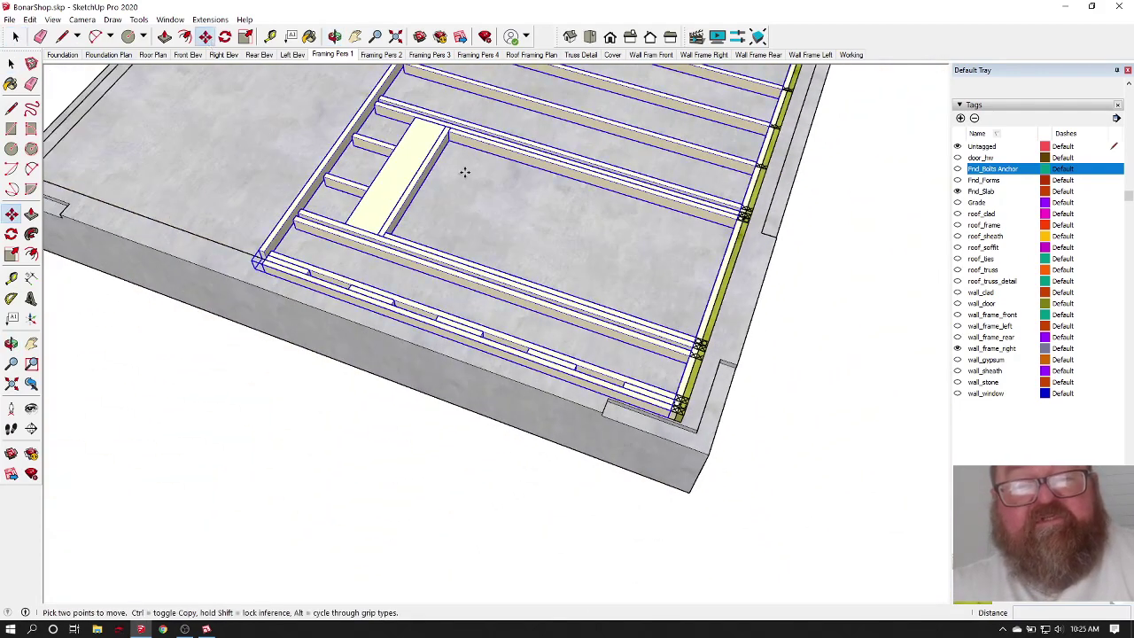
left_click(582, 230)
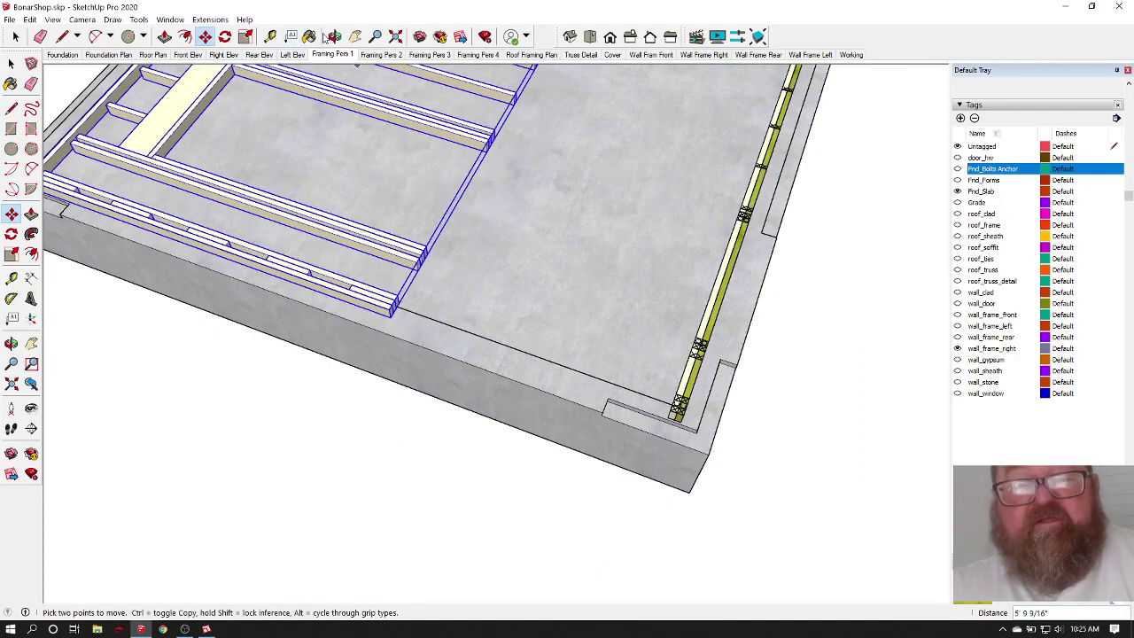
Step: Examine the stud and trimmer marks beside the door opening on both bare plates
left_click(334, 37)
left_click_drag(549, 284, 496, 203)
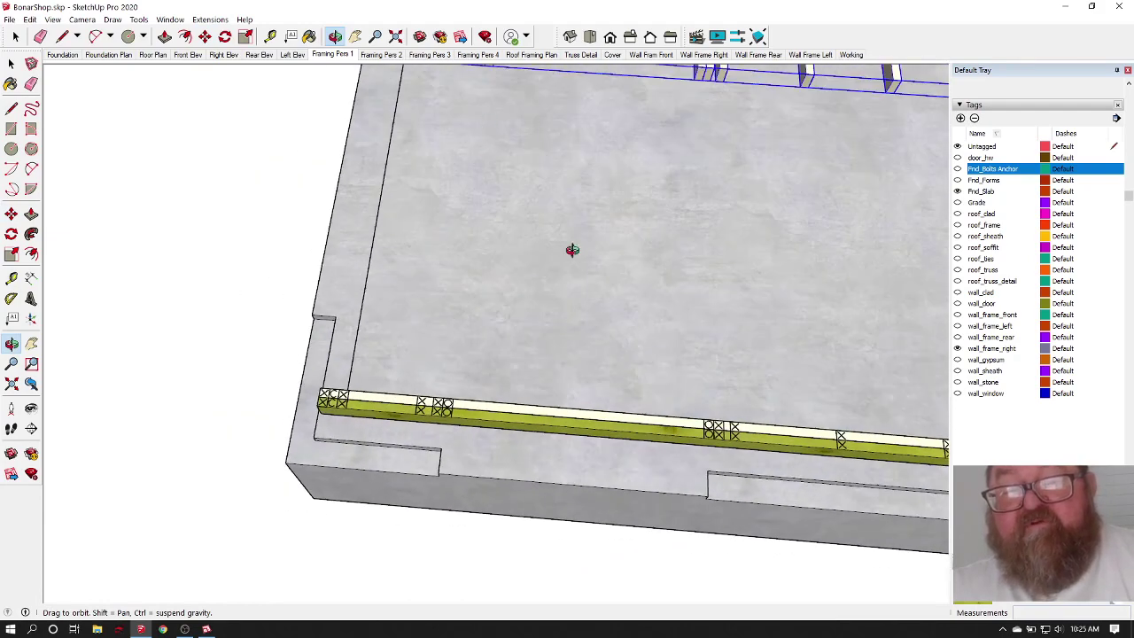
scroll(464, 444, "up", 4)
scroll(279, 404, "down", 2)
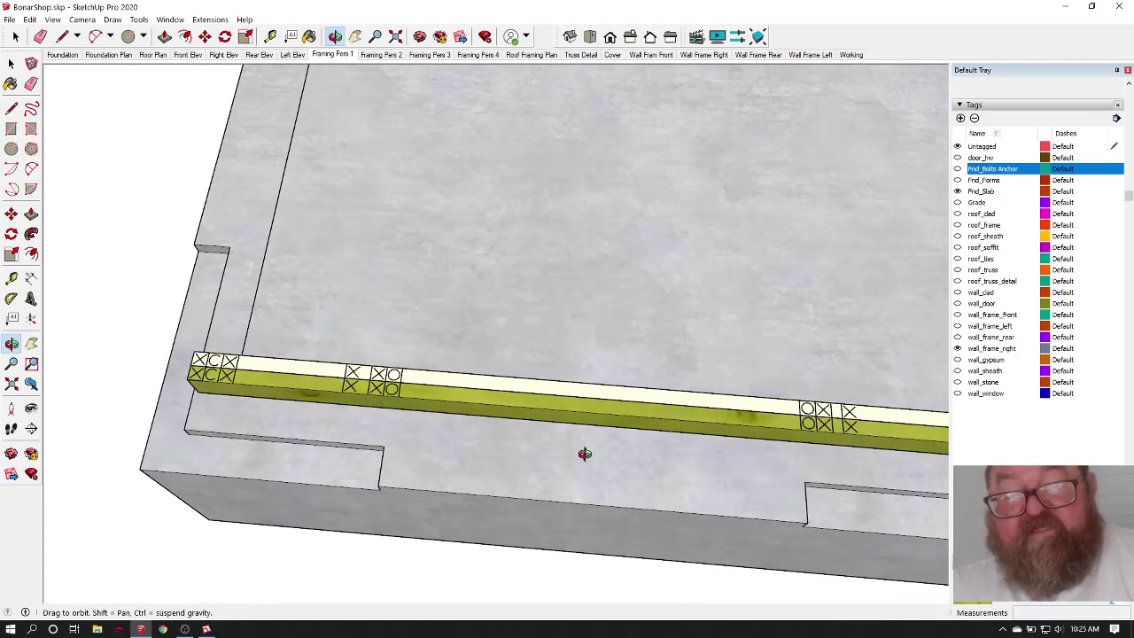
scroll(299, 399, "up", 4)
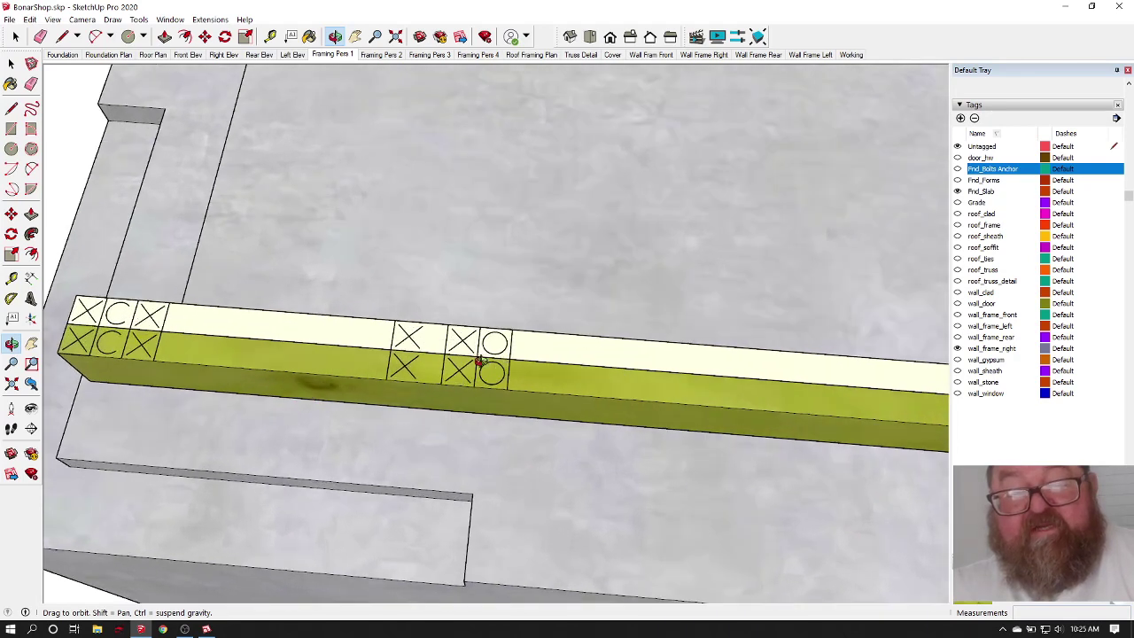
scroll(469, 366, "up", 3)
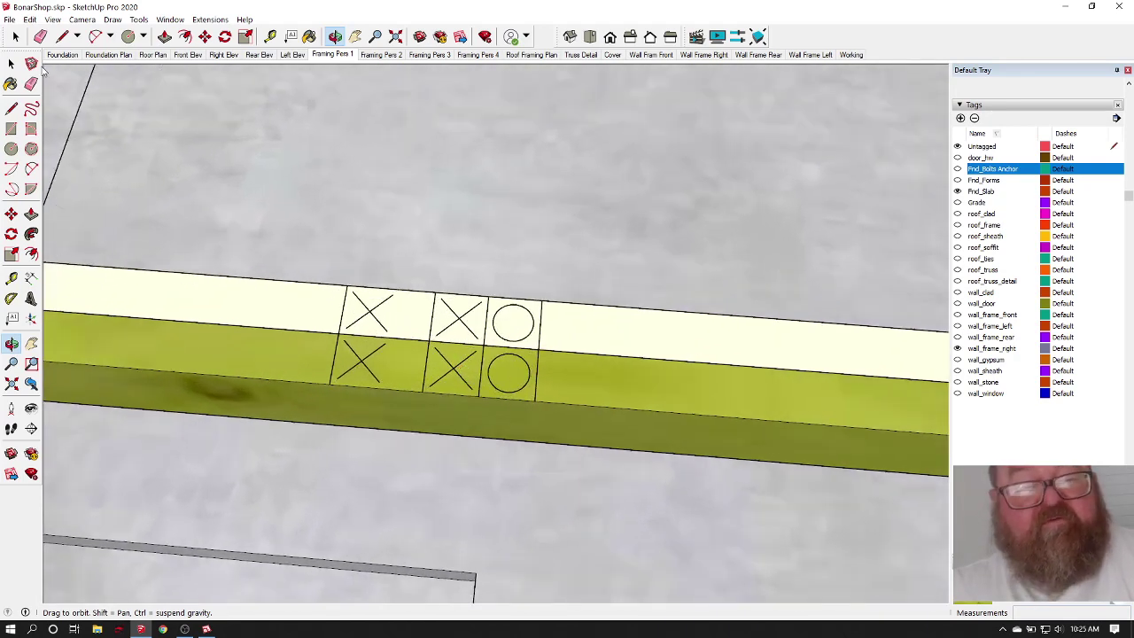
left_click(15, 36)
scroll(467, 356, "up", 2)
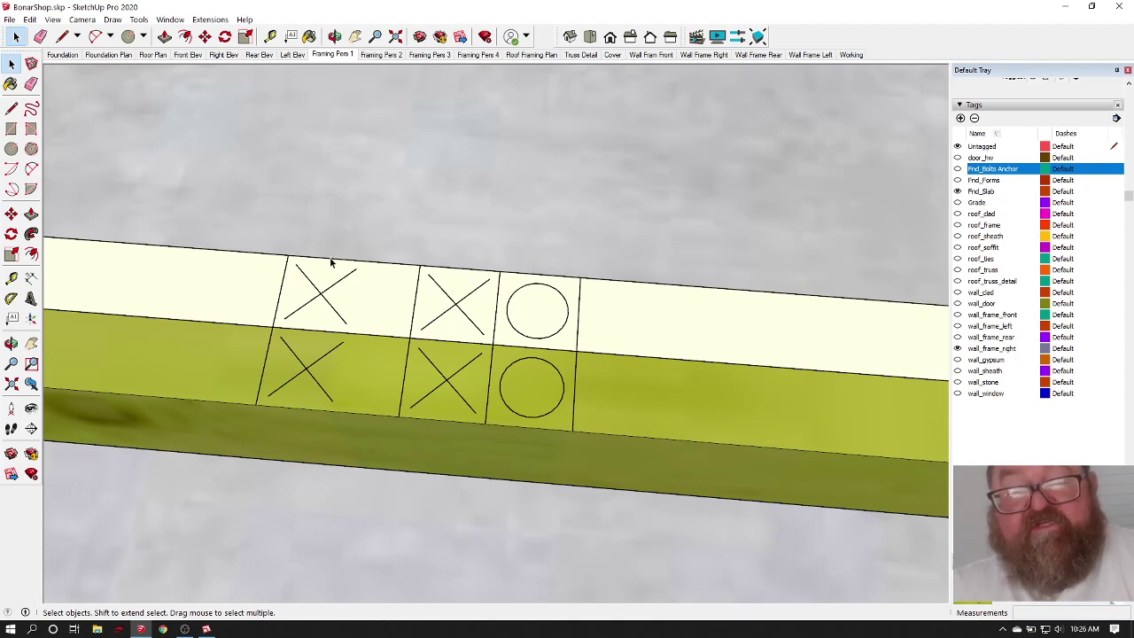
scroll(559, 379, "down", 1)
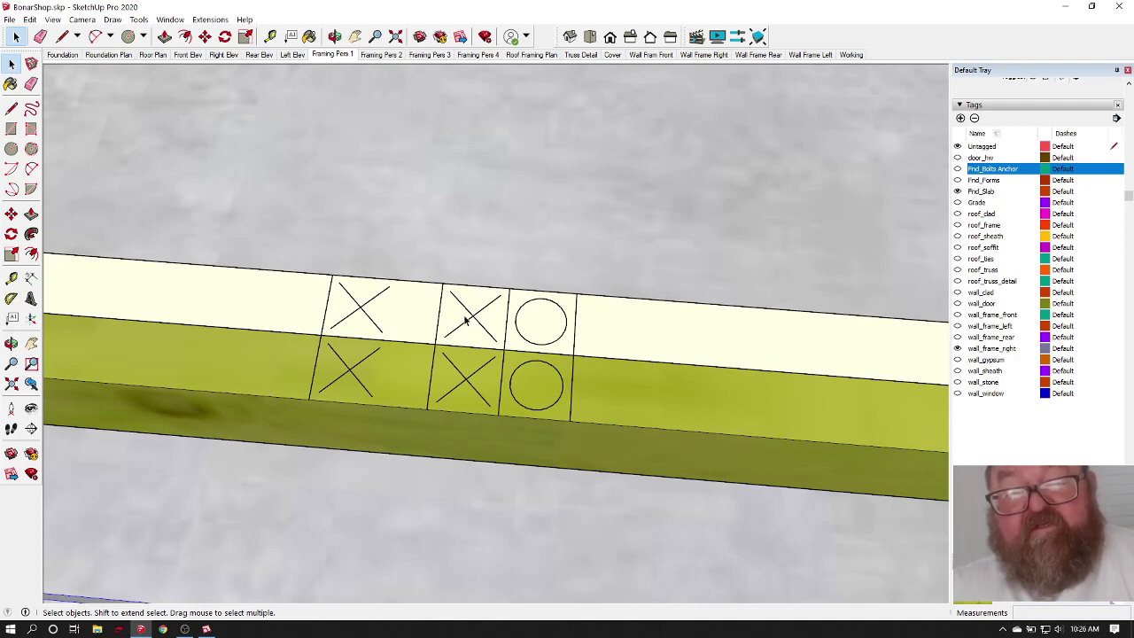
scroll(486, 379, "down", 3)
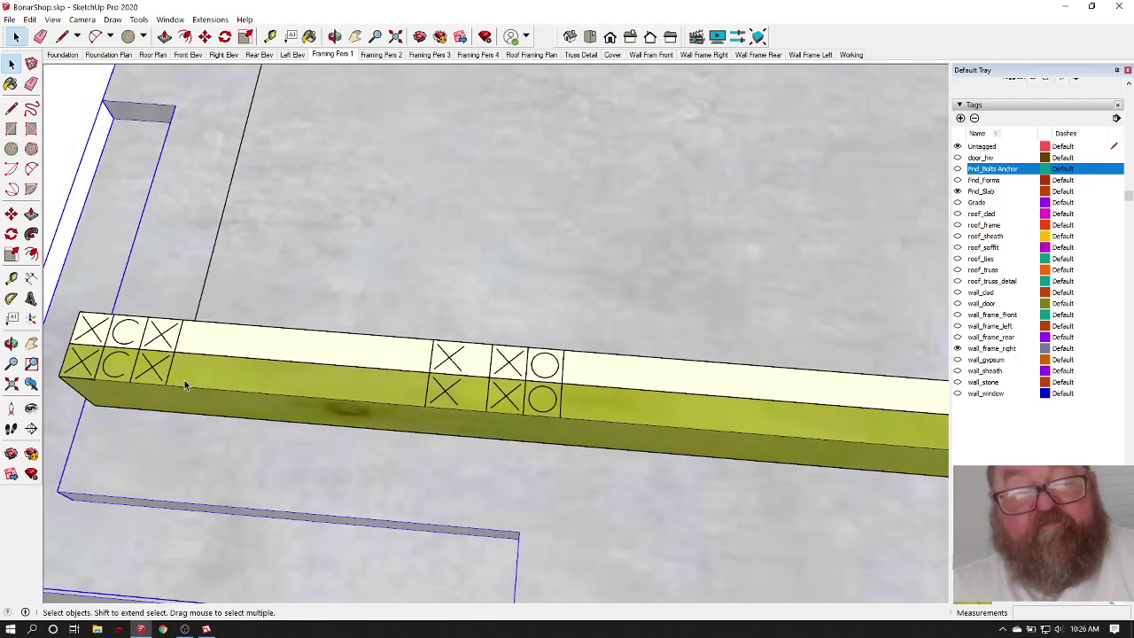
scroll(465, 391, "up", 3)
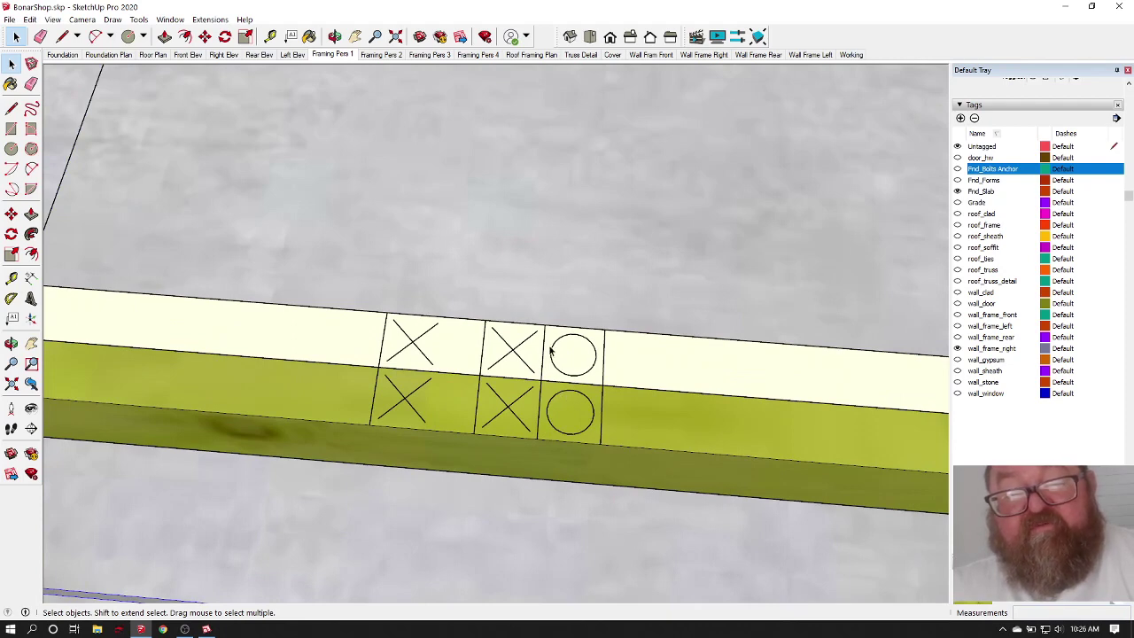
Step: Examine the X-C-X corner marks at the plate ends and the stud marks along the plates past the door opening
scroll(605, 404, "down", 3)
scroll(157, 354, "up", 4)
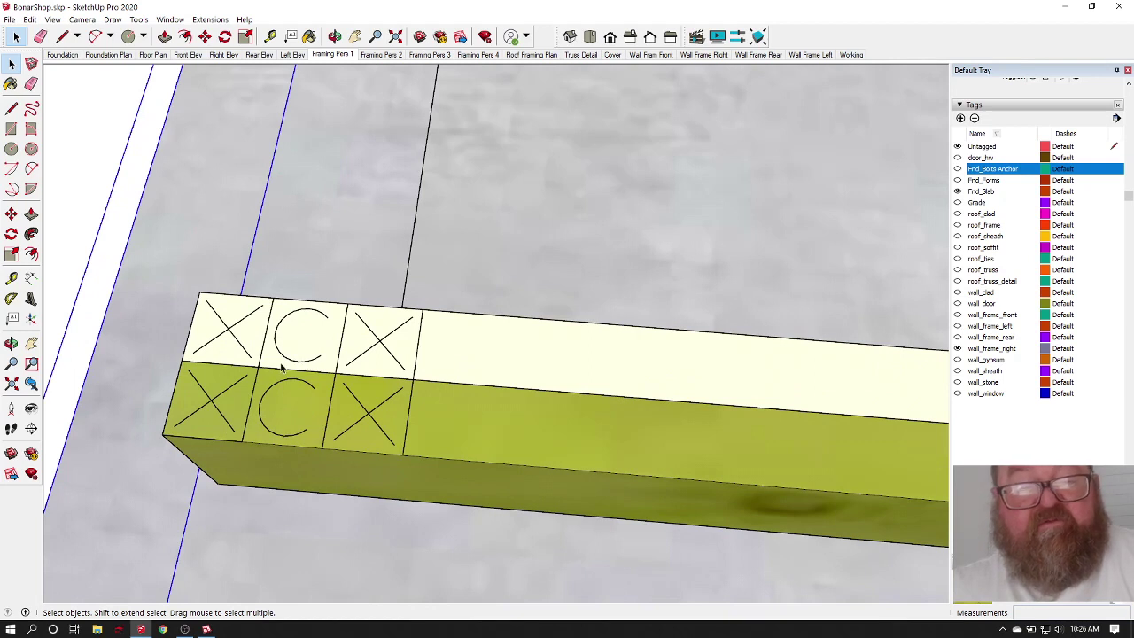
scroll(267, 418, "up", 1)
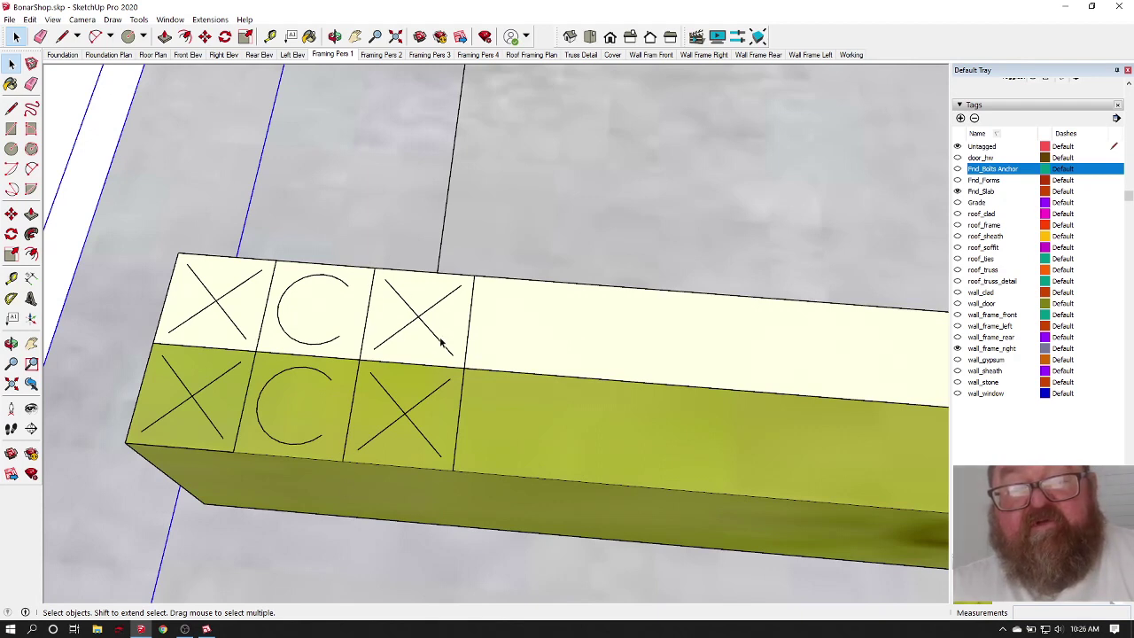
scroll(347, 457, "down", 2)
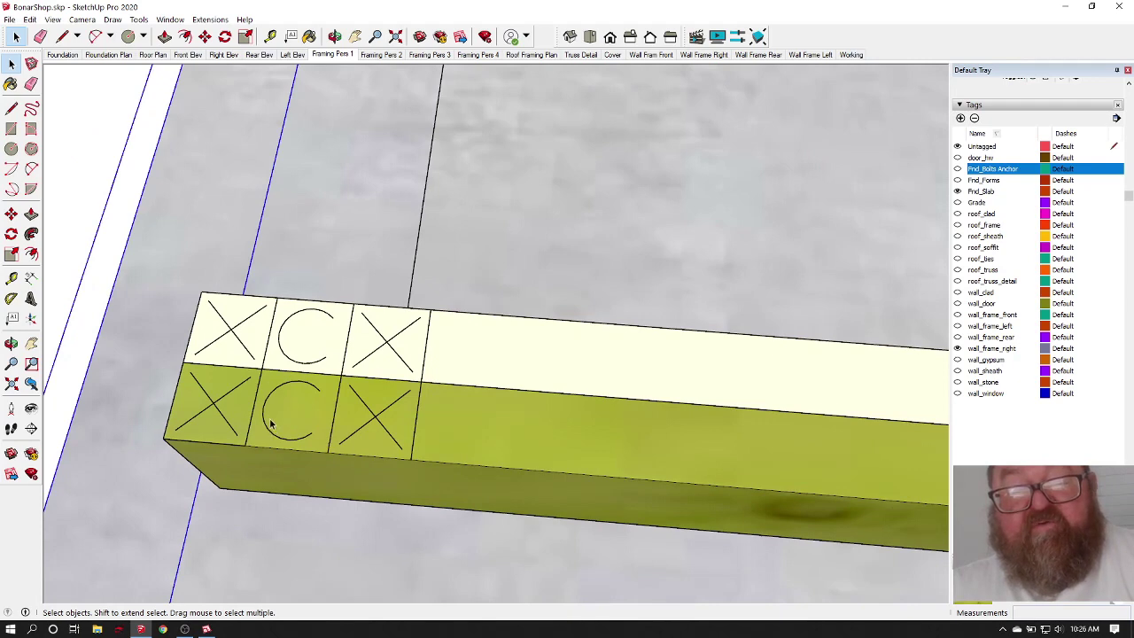
scroll(215, 422, "down", 6)
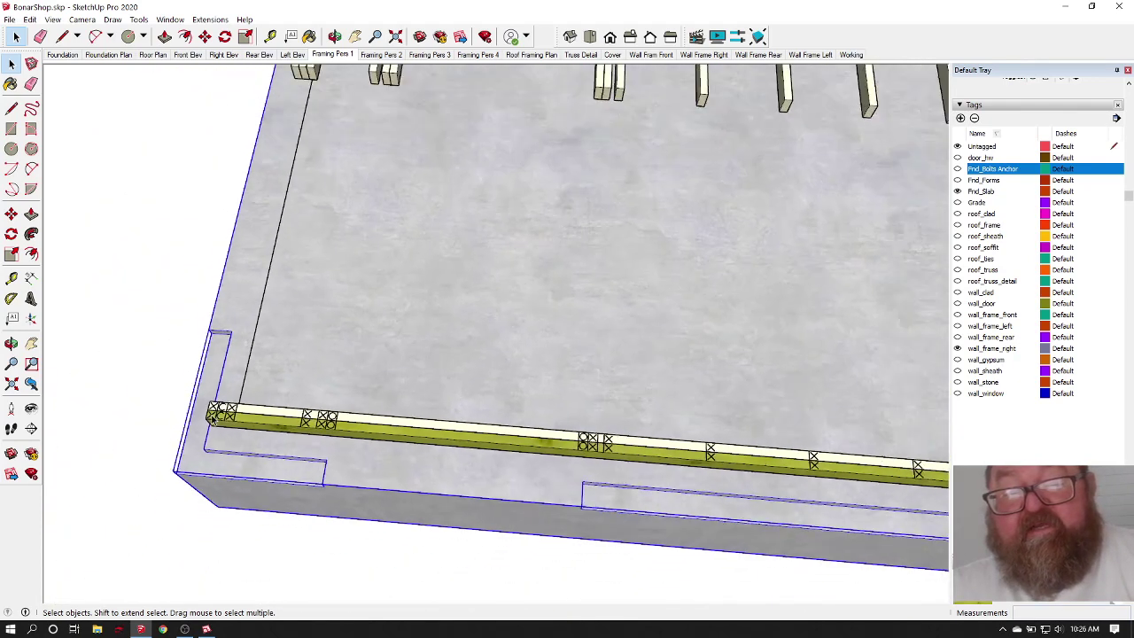
scroll(216, 421, "down", 1)
scroll(700, 456, "up", 3)
scroll(591, 449, "down", 2)
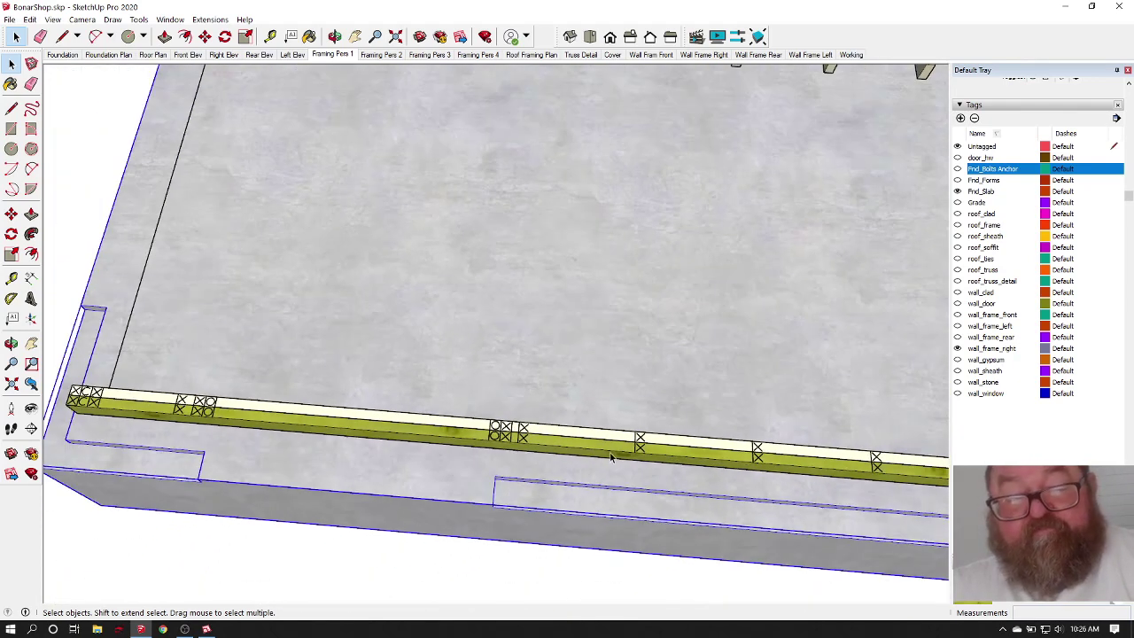
scroll(609, 456, "down", 3)
scroll(250, 445, "up", 3)
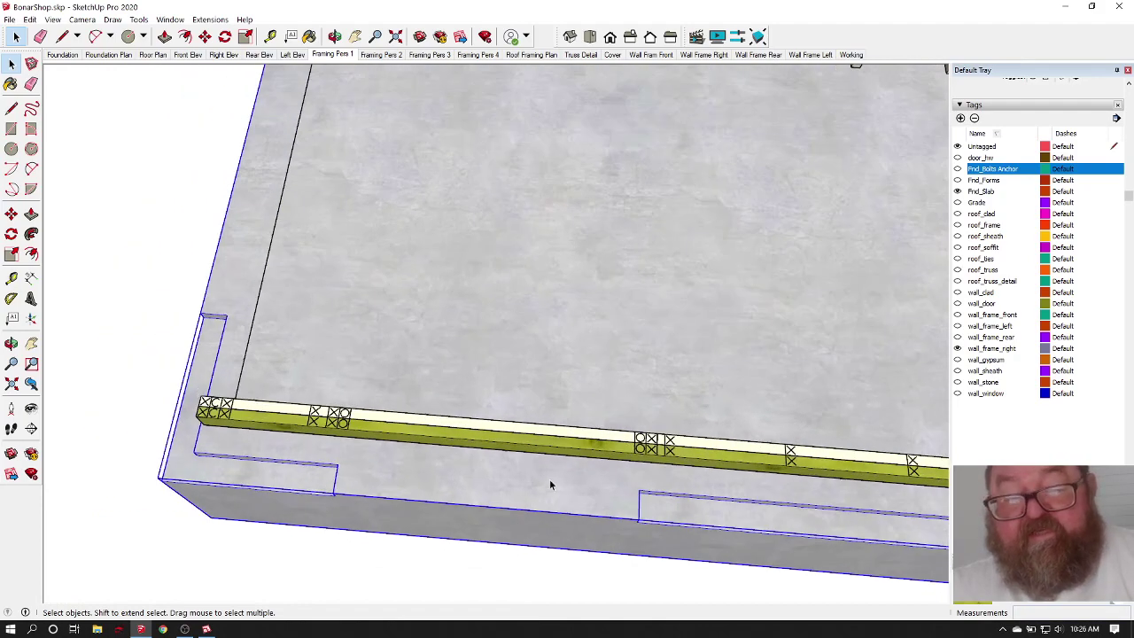
scroll(316, 456, "down", 2)
scroll(292, 451, "up", 3)
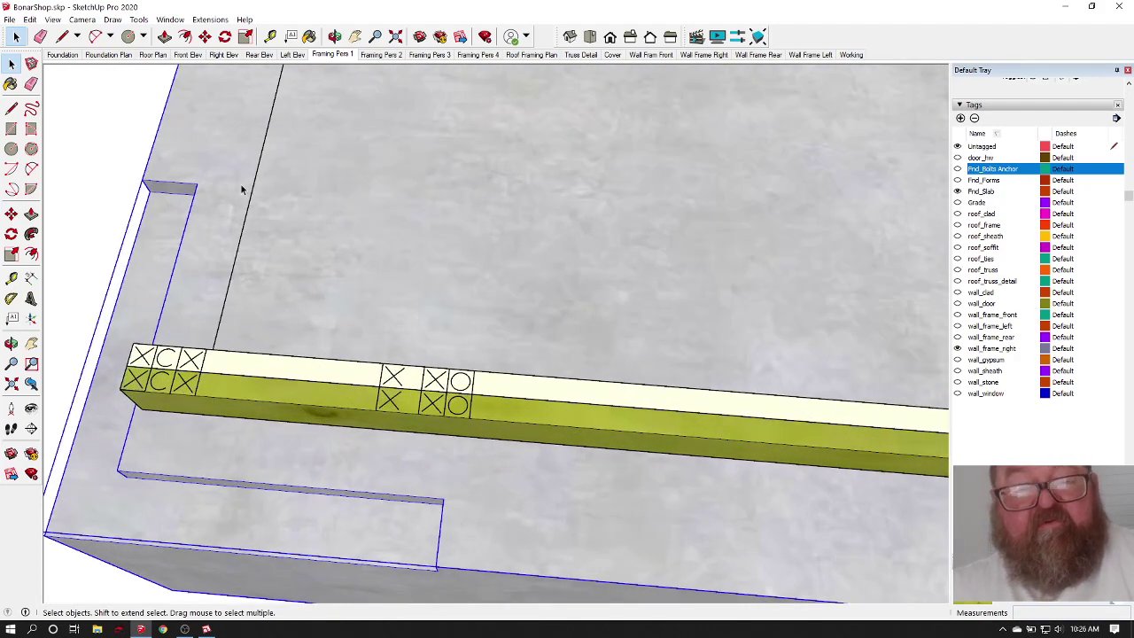
Step: Place a guide 1'-3 1/4" from the corner end of the plates, along the near edge of the first stud mark
left_click(270, 36)
scroll(130, 353, "up", 2)
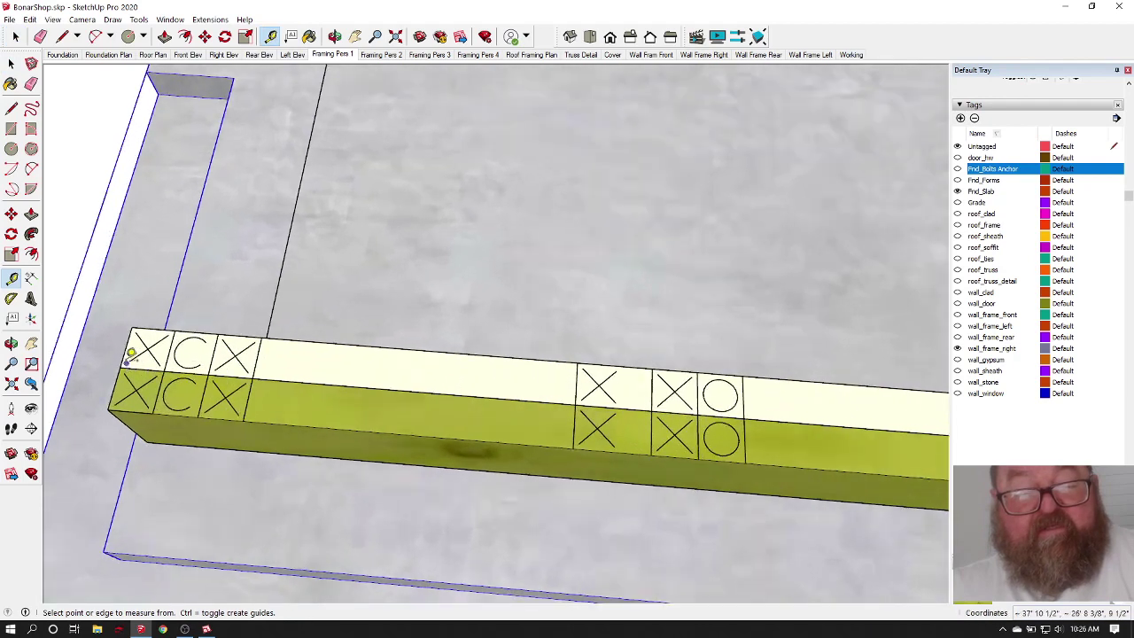
left_click(127, 348)
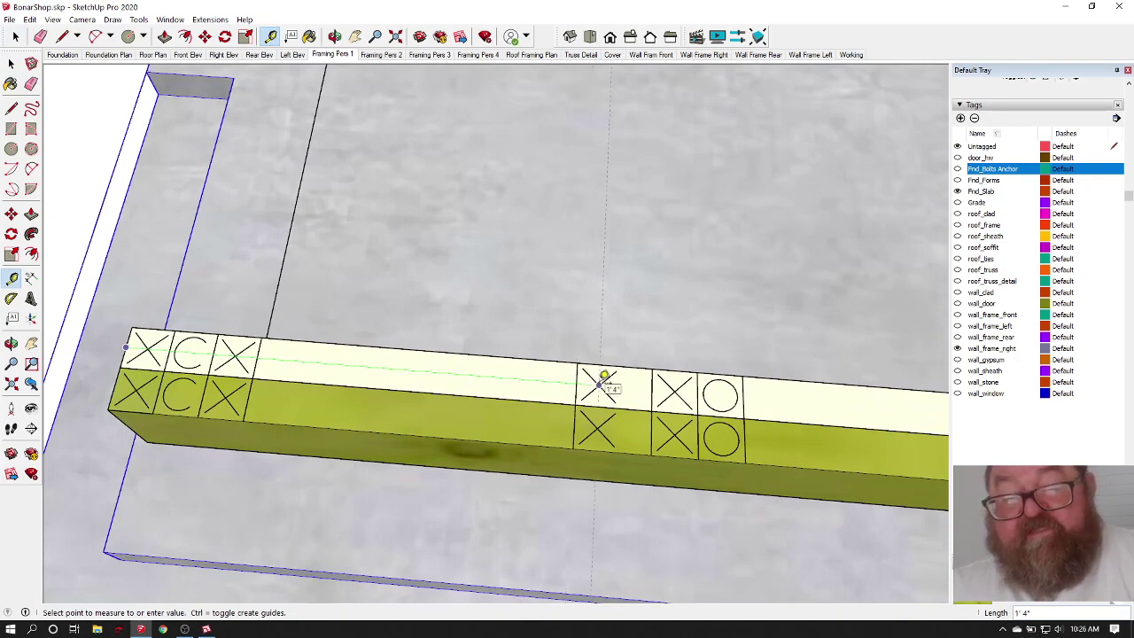
scroll(603, 379, "up", 4)
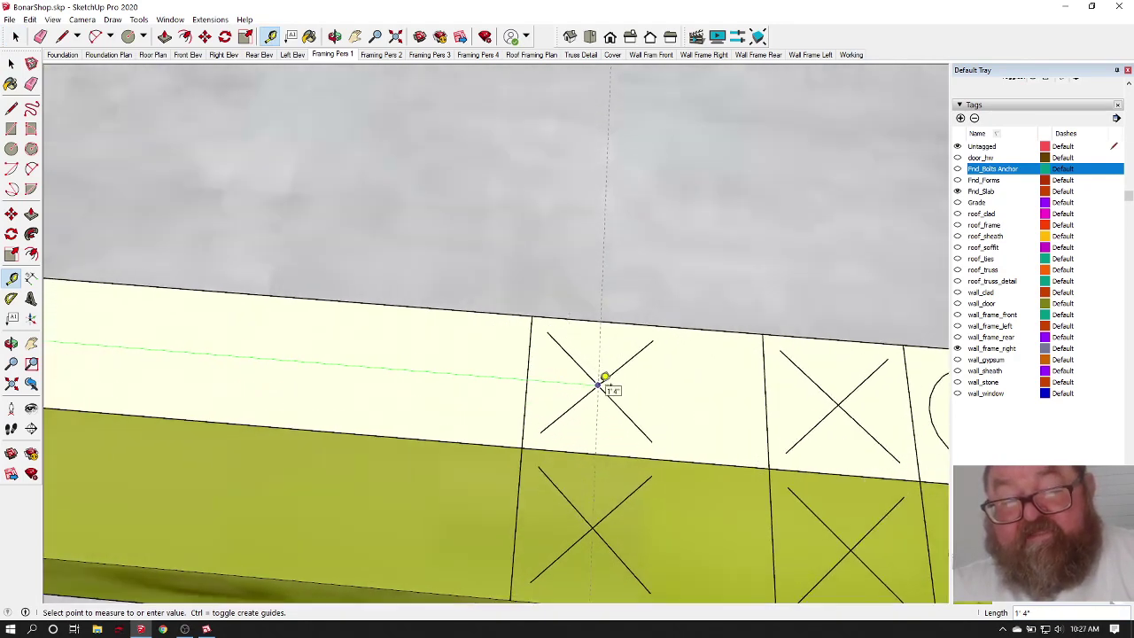
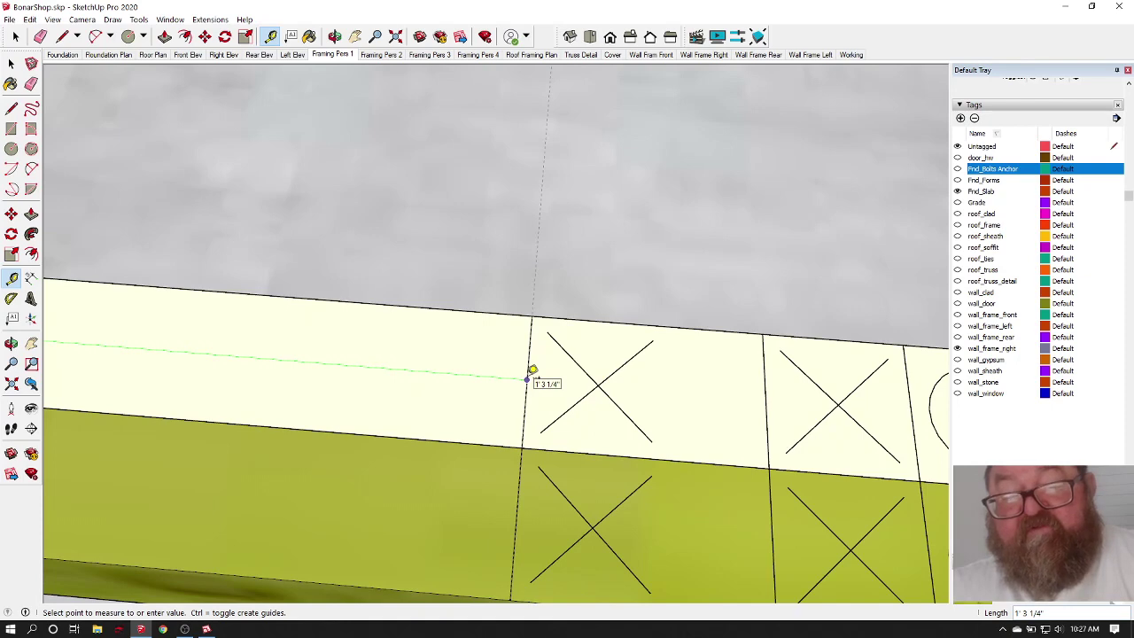
left_click(531, 369)
scroll(341, 394, "down", 5)
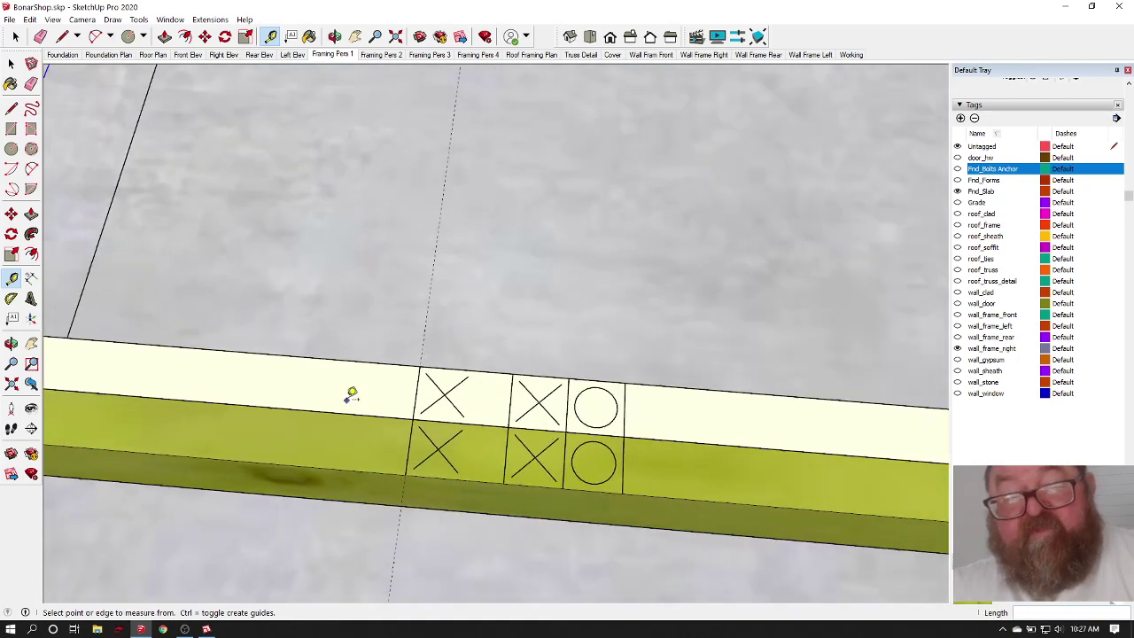
Step: Place a second guide 16" from the guide at the first stud mark, crossing the plates within the door opening
scroll(353, 393, "down", 1)
scroll(372, 372, "up", 6)
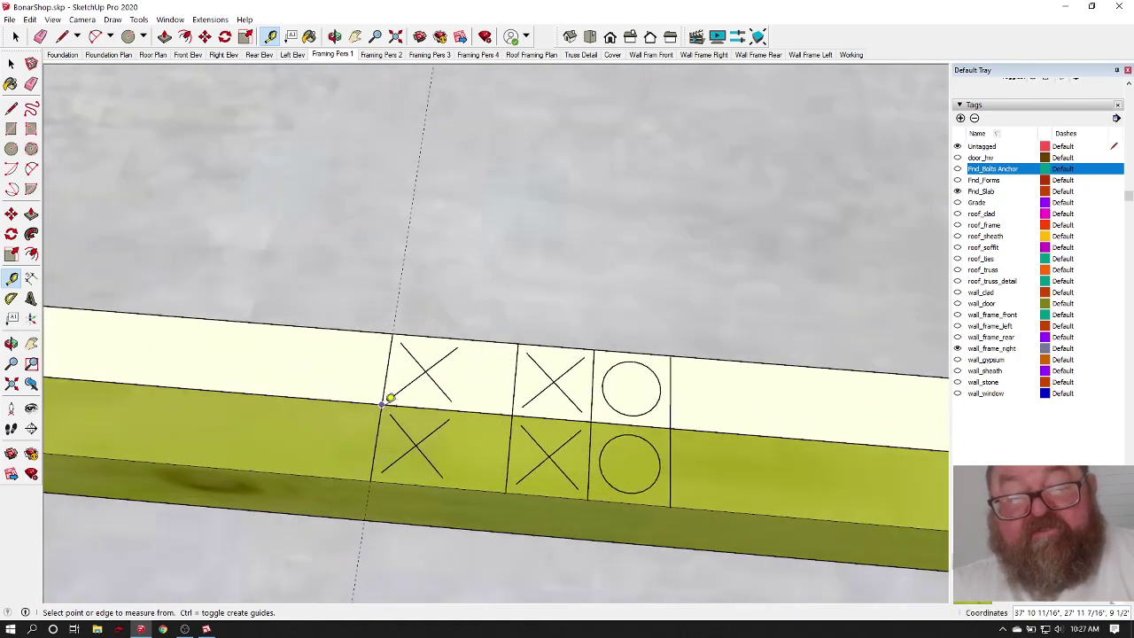
left_click(386, 348)
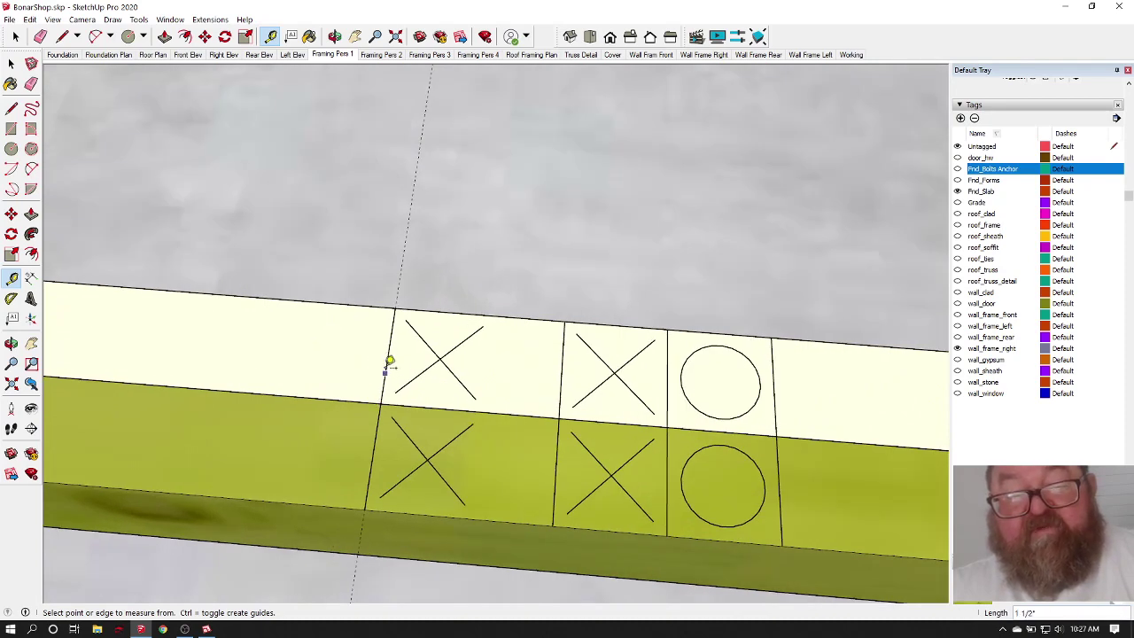
scroll(388, 361, "down", 6)
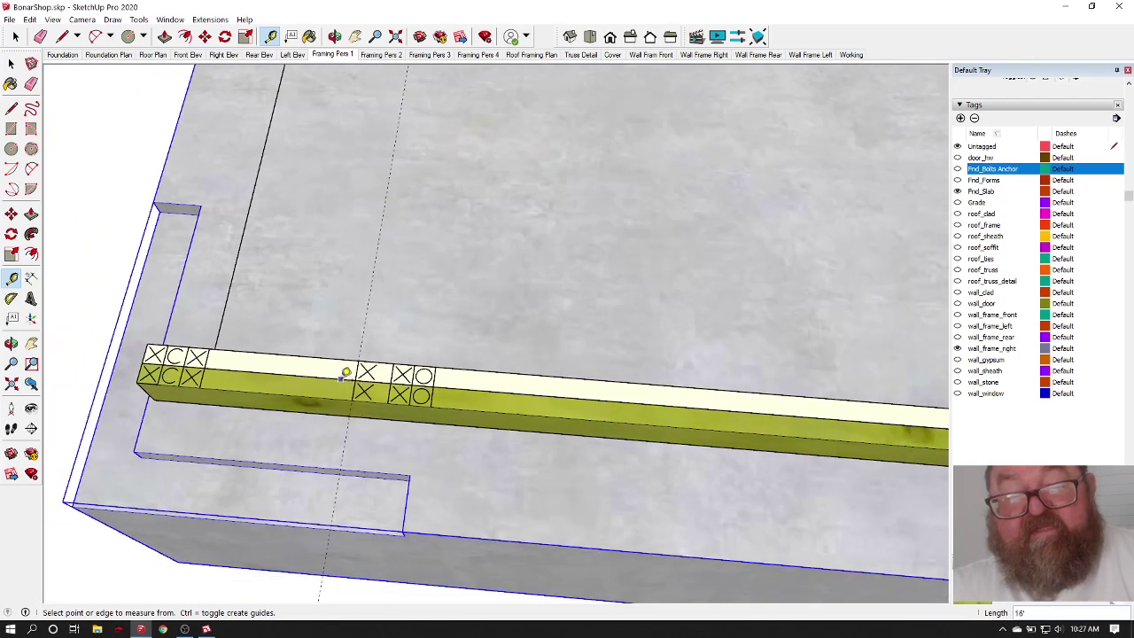
scroll(481, 363, "down", 2)
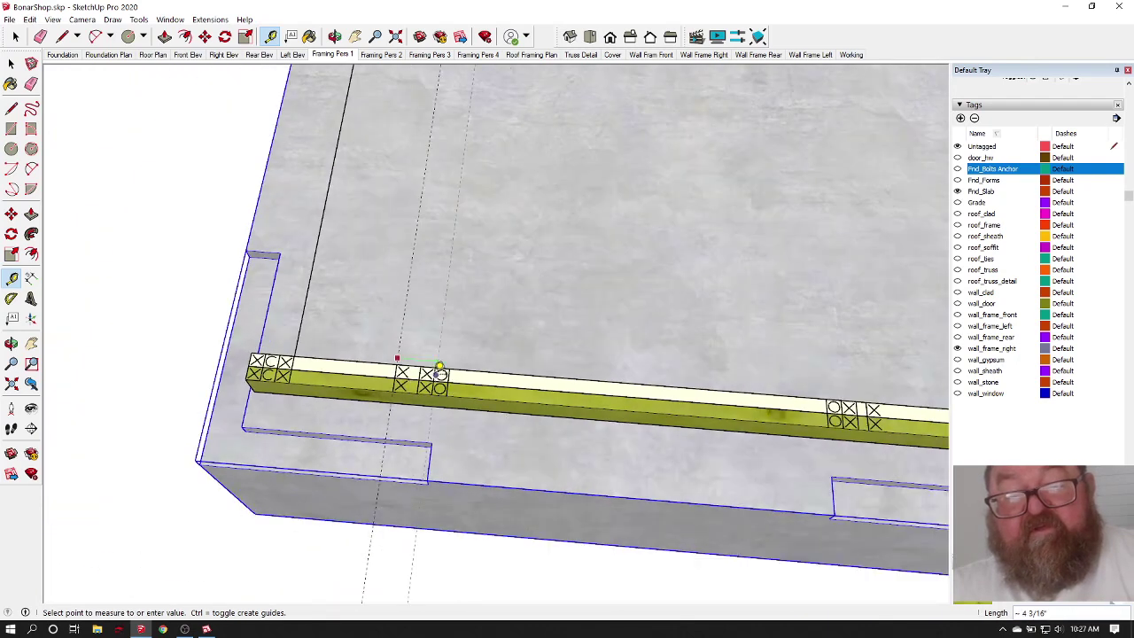
scroll(439, 372, "down", 3)
scroll(501, 380, "up", 3)
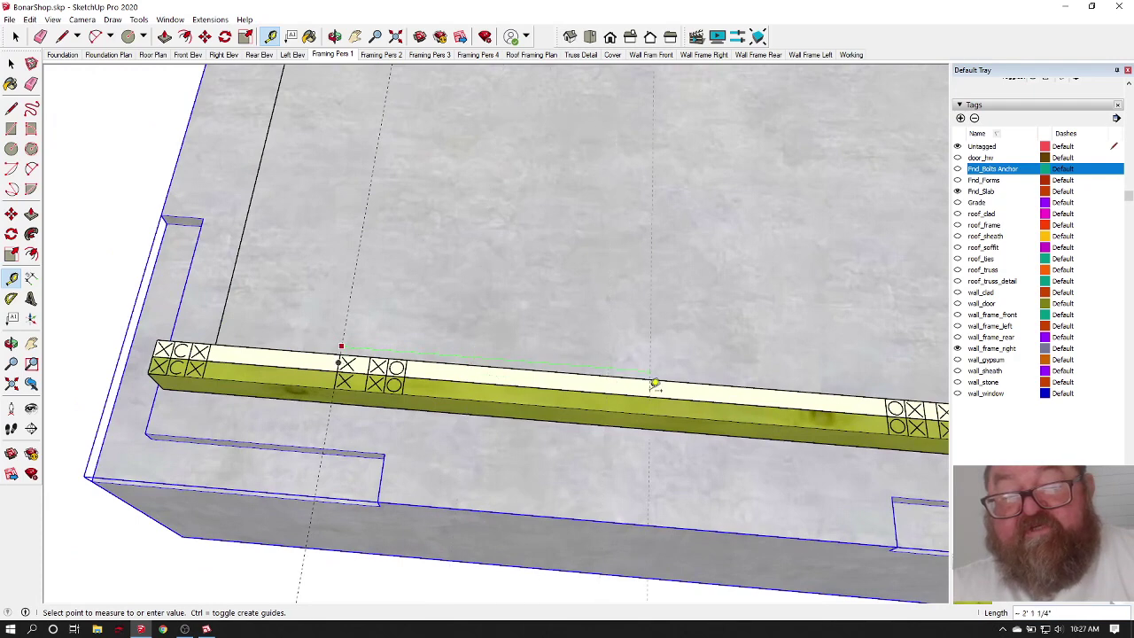
scroll(473, 372, "up", 1)
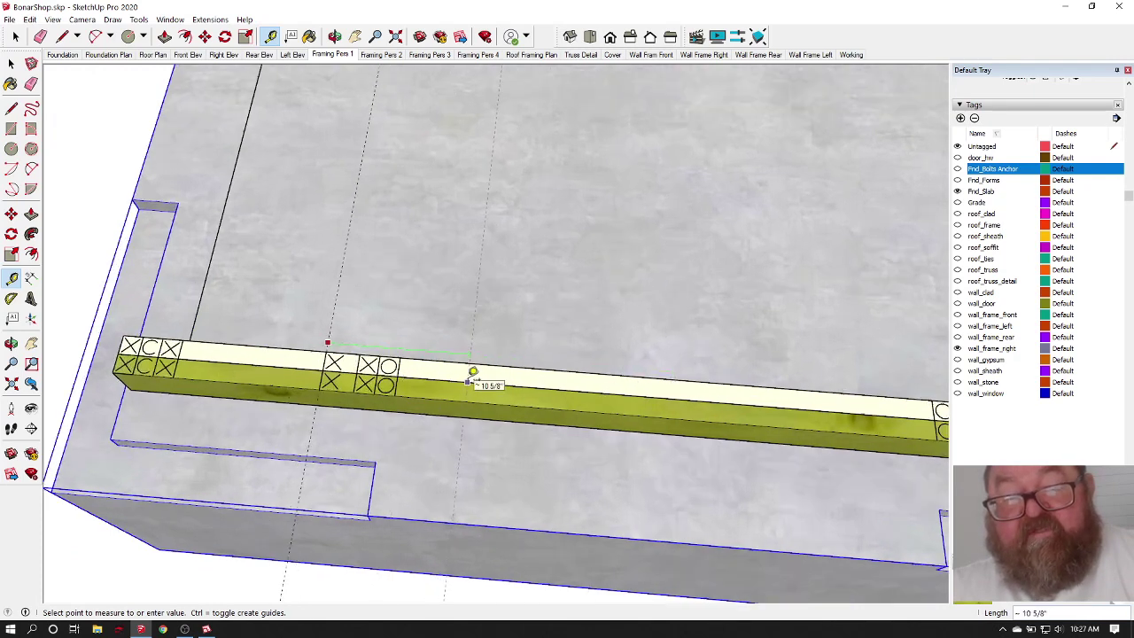
scroll(473, 373, "up", 2)
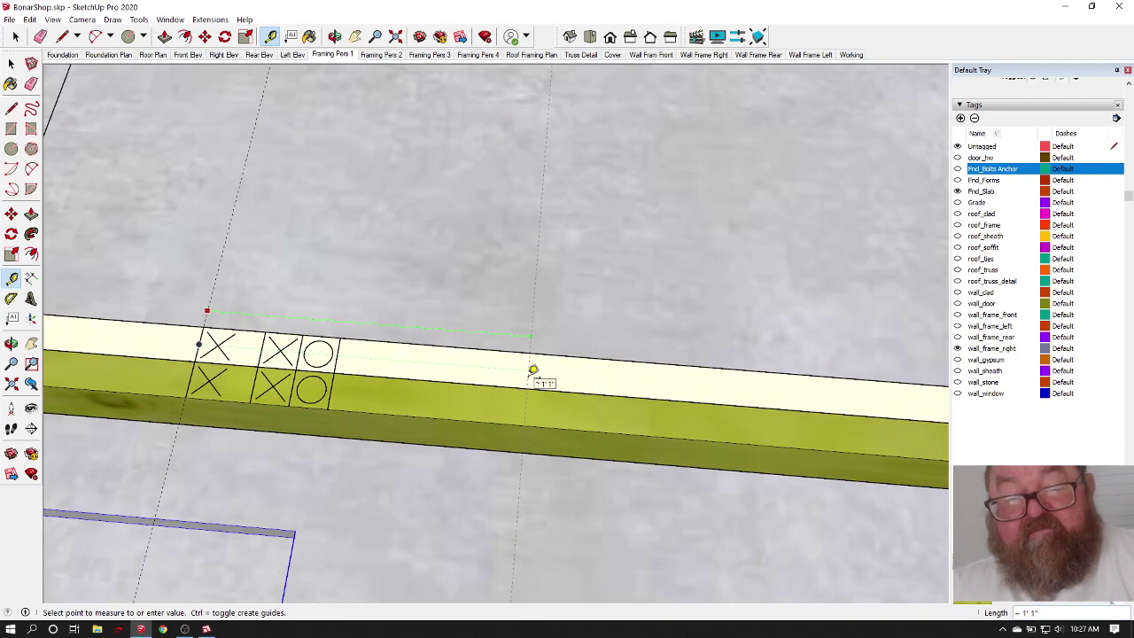
type("16")
key("Return")
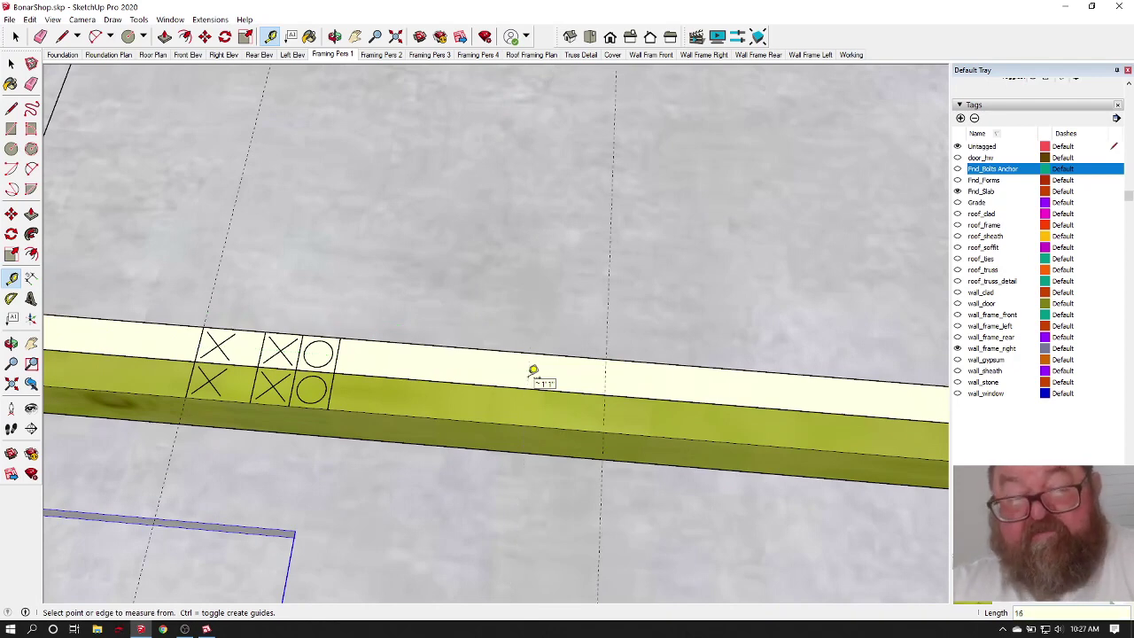
Step: Try drawing a V-shaped mark with its point on the new guide, midway across the upper plate's face, and undo its lines
scroll(519, 355, "up", 2)
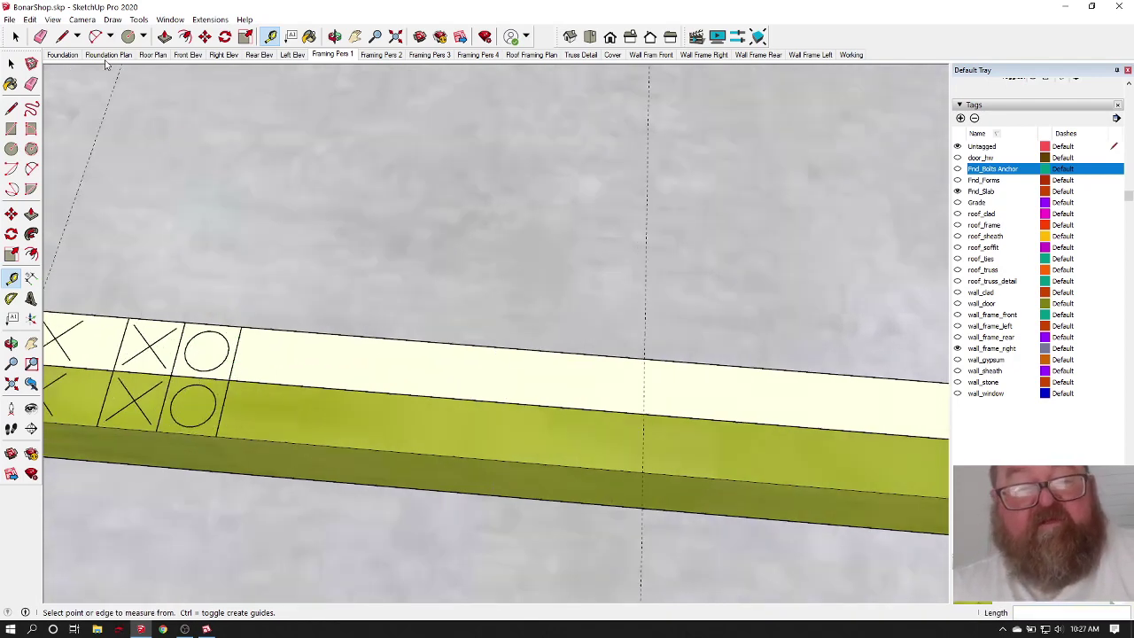
left_click(62, 36)
scroll(785, 435, "up", 3)
left_click(553, 370)
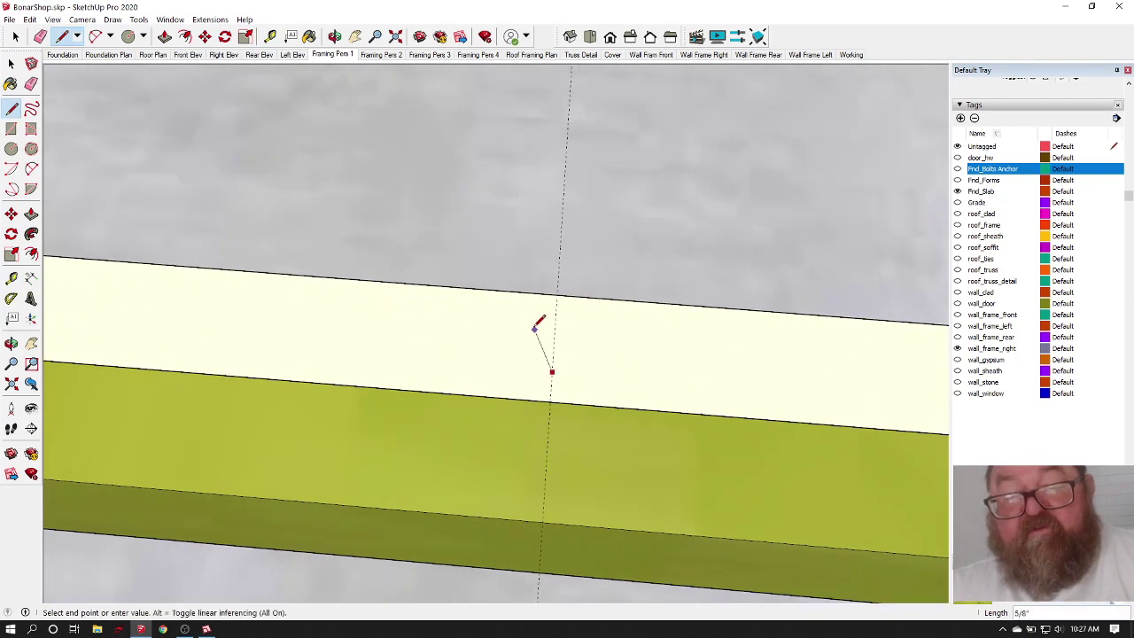
left_click(533, 321)
left_click(552, 370)
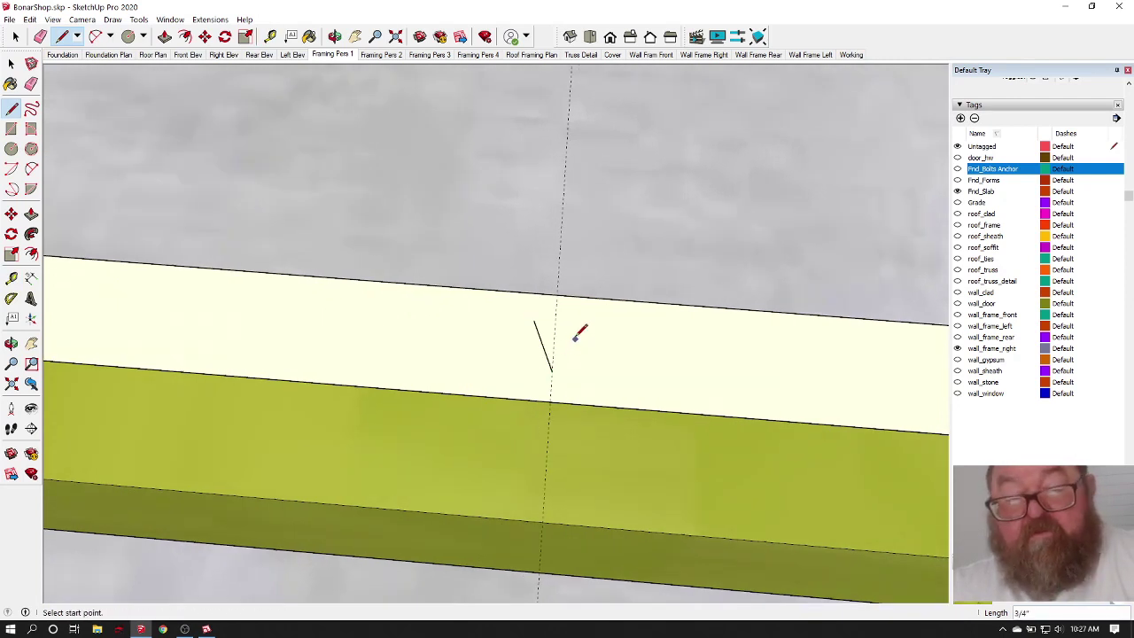
left_click(552, 370)
left_click(580, 321)
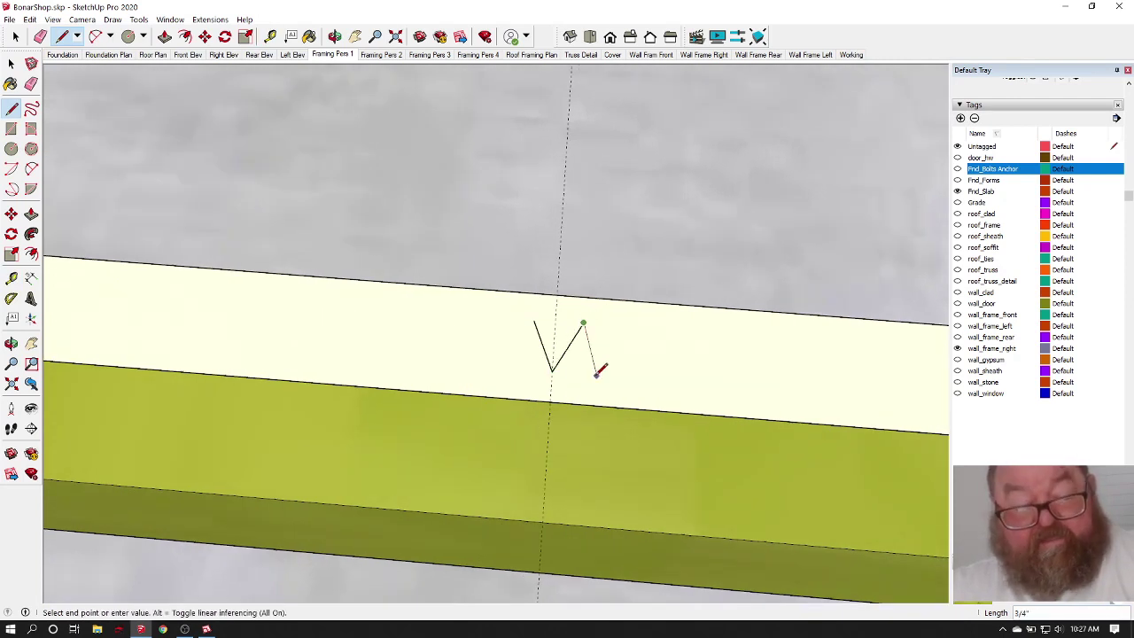
key("Escape")
scroll(590, 382, "down", 2)
key("ctrl+z")
key("ctrl+z")
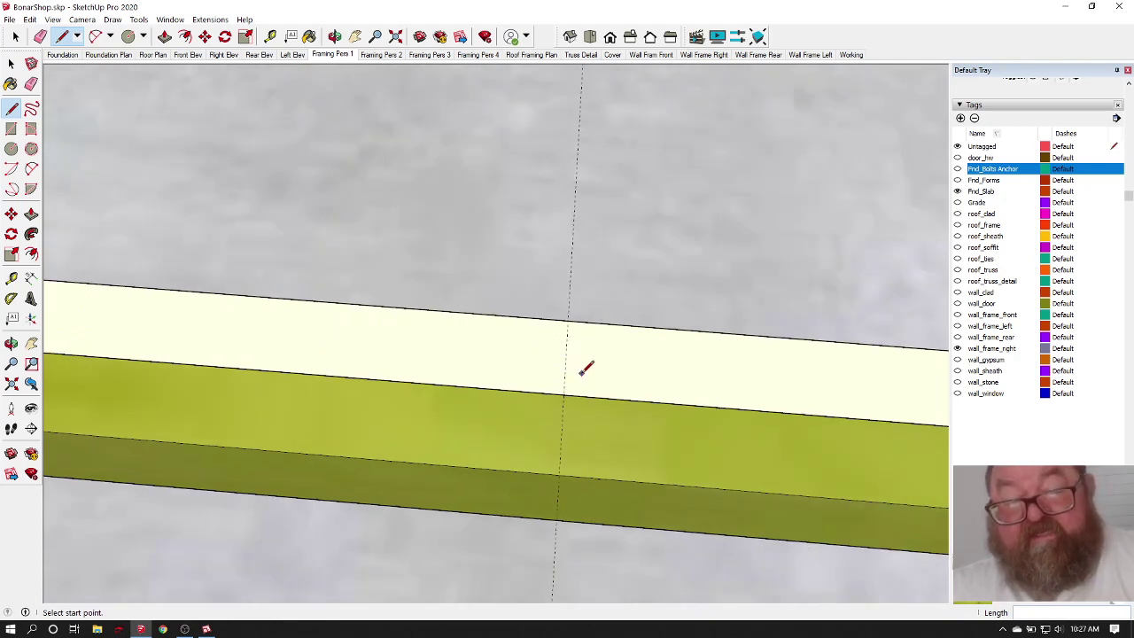
Step: Draw a V-shaped layout mark on the cream plate, its point where the new guide crosses the seam between the plates
scroll(567, 382, "up", 2)
left_click(561, 398)
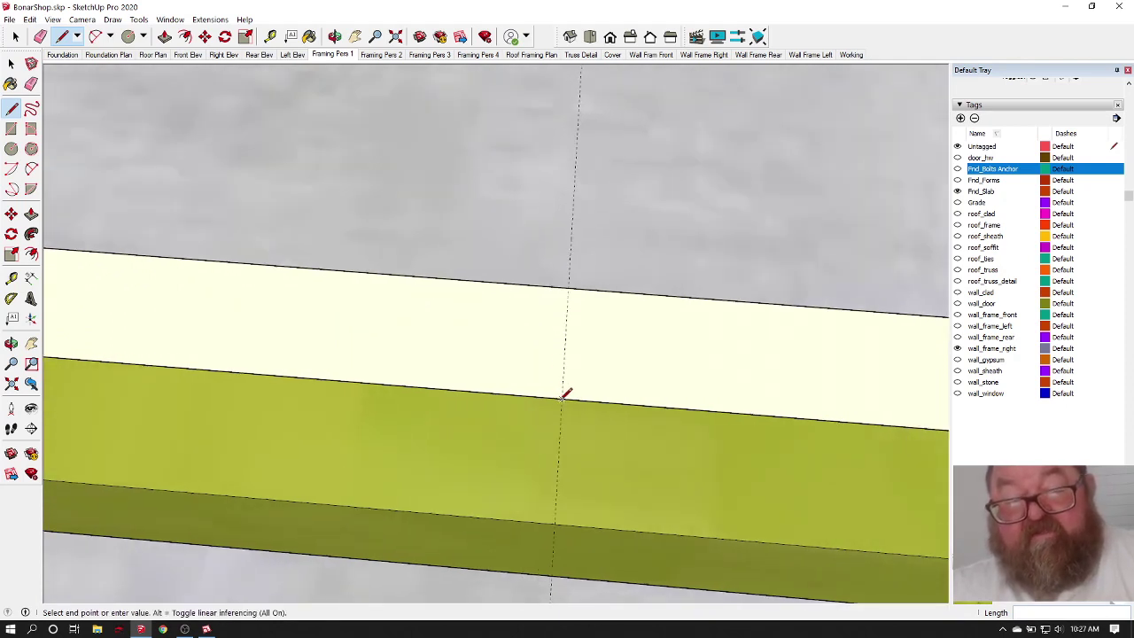
left_click(534, 339)
left_click(563, 398)
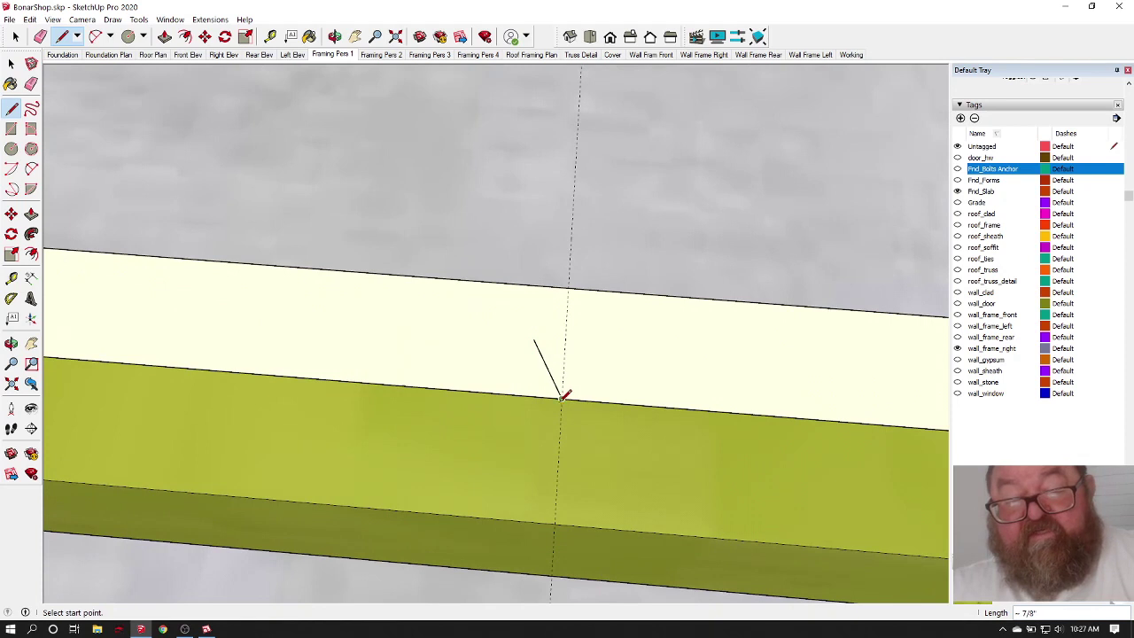
left_click(561, 398)
key("Escape")
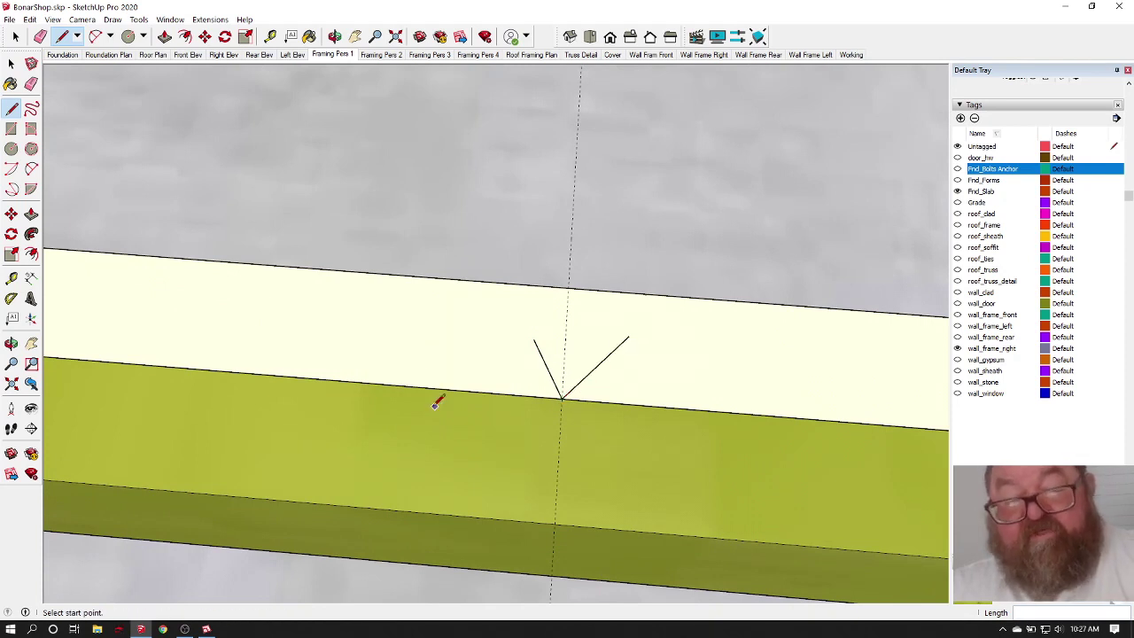
scroll(300, 394, "down", 4)
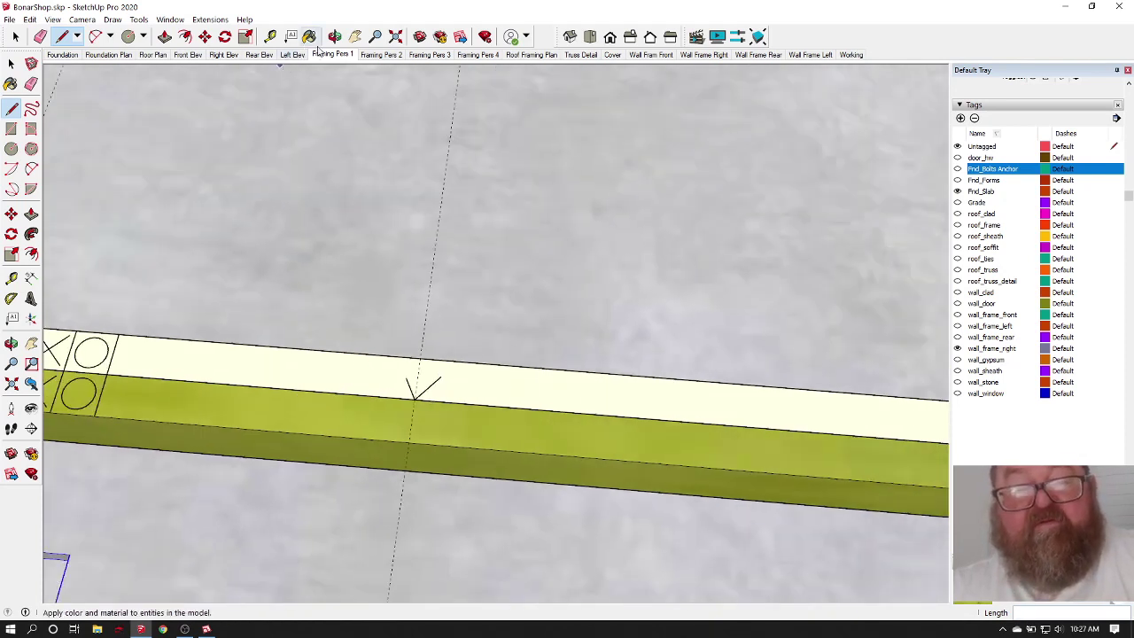
Step: Examine the short studs above the side door header and compare their position with the V mark on the plates
scroll(458, 386, "down", 6)
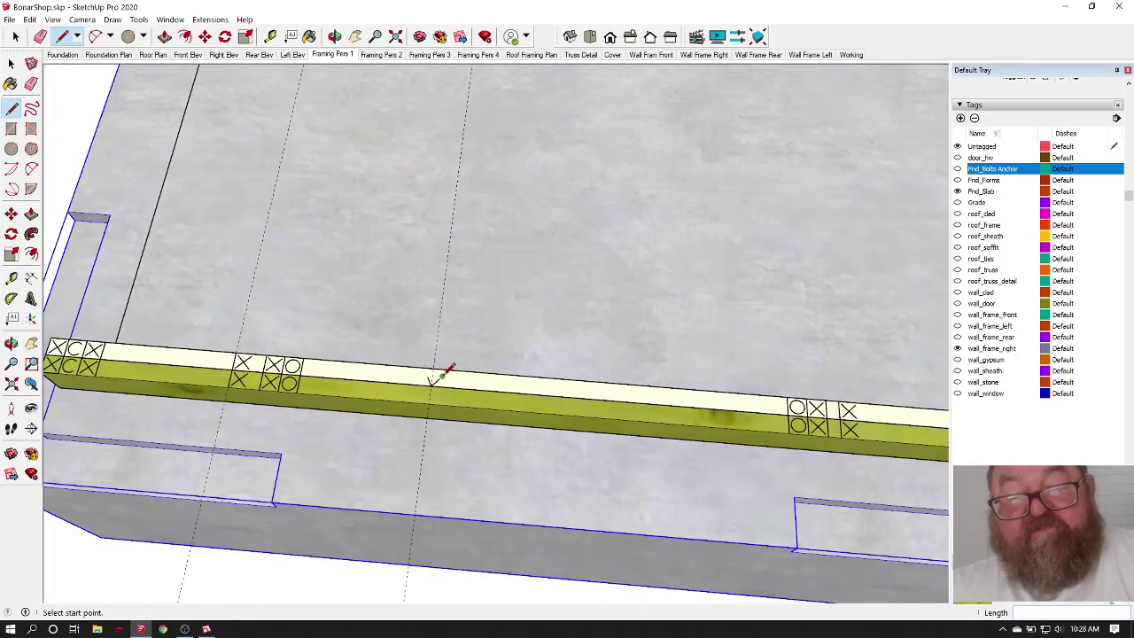
scroll(435, 472, "down", 2)
scroll(445, 245, "up", 6)
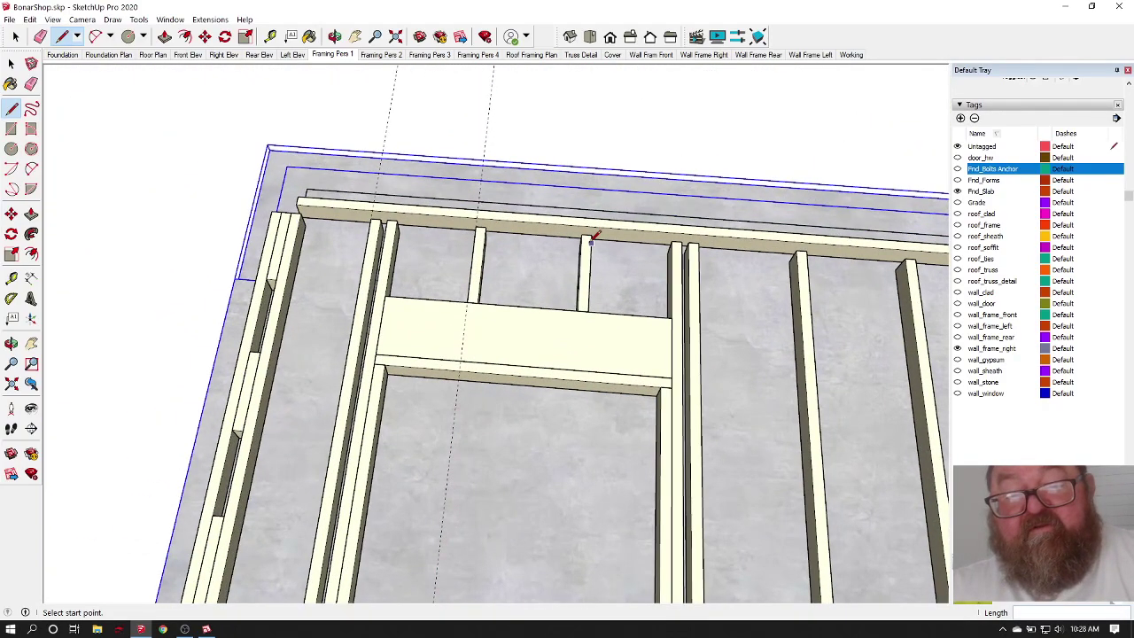
scroll(518, 224, "down", 2)
scroll(465, 293, "down", 4)
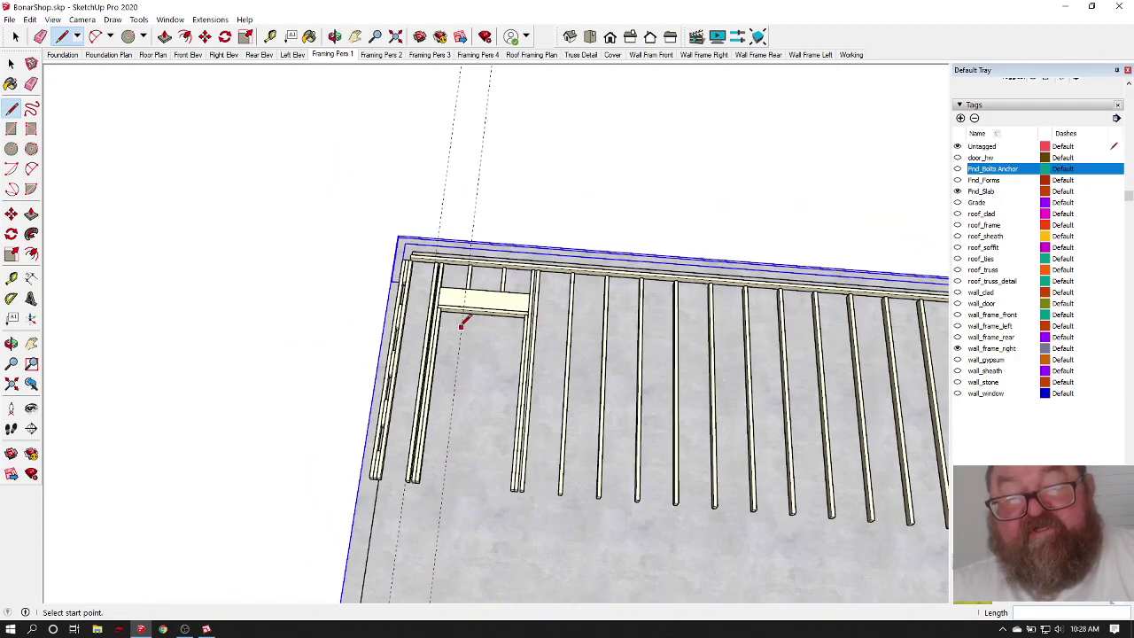
scroll(496, 354, "up", 3)
scroll(494, 334, "down", 1)
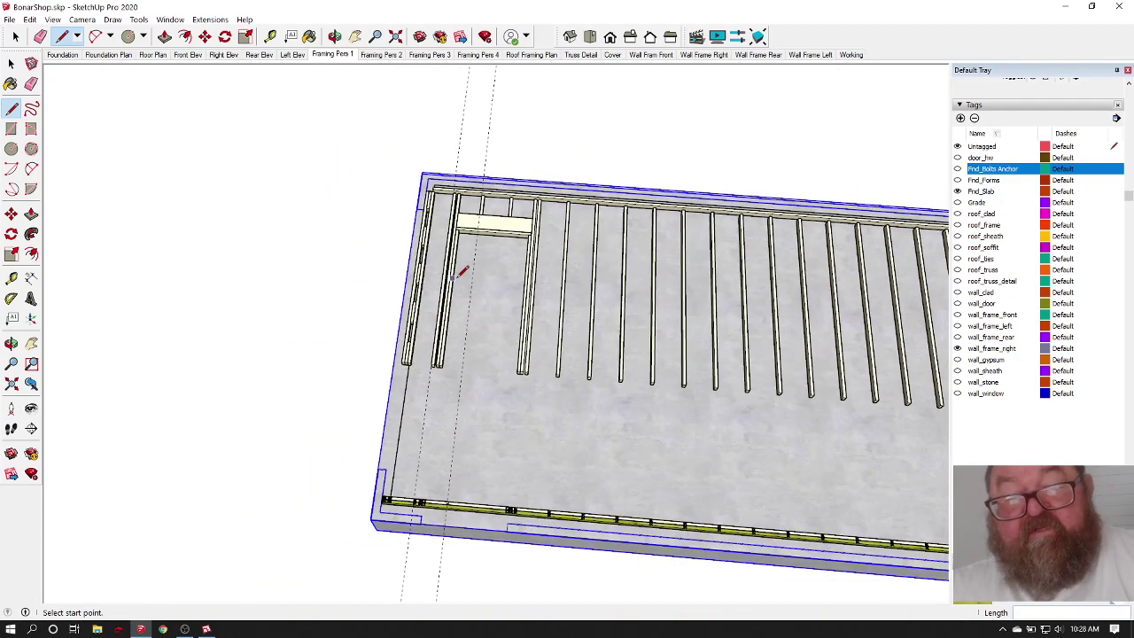
scroll(413, 459, "up", 5)
scroll(390, 452, "up", 2)
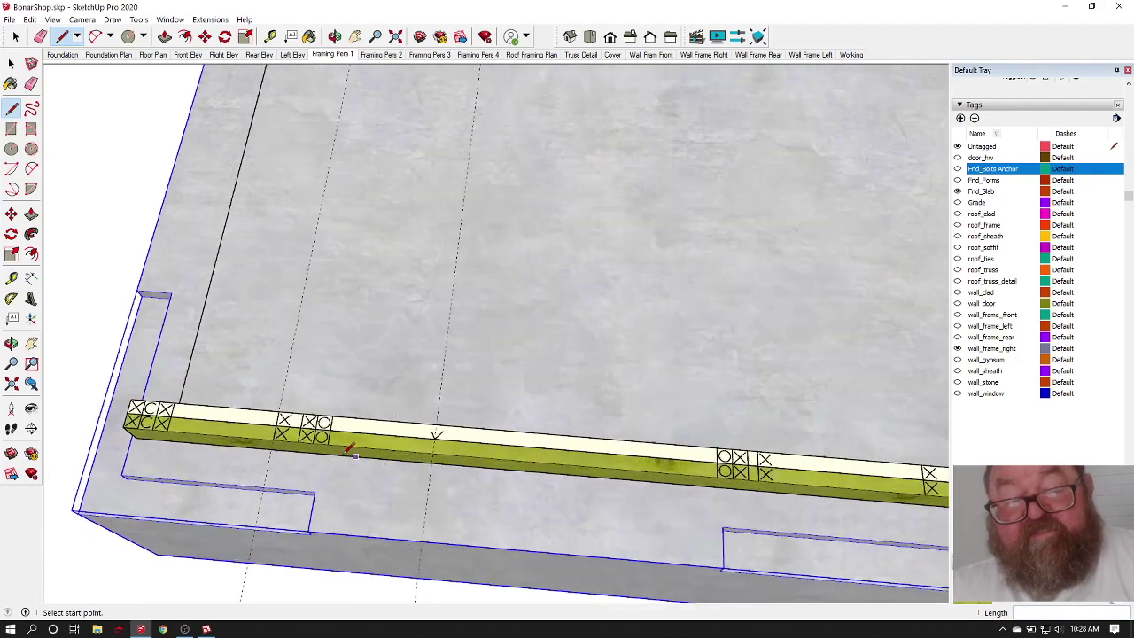
scroll(329, 449, "up", 3)
scroll(742, 500, "up", 3)
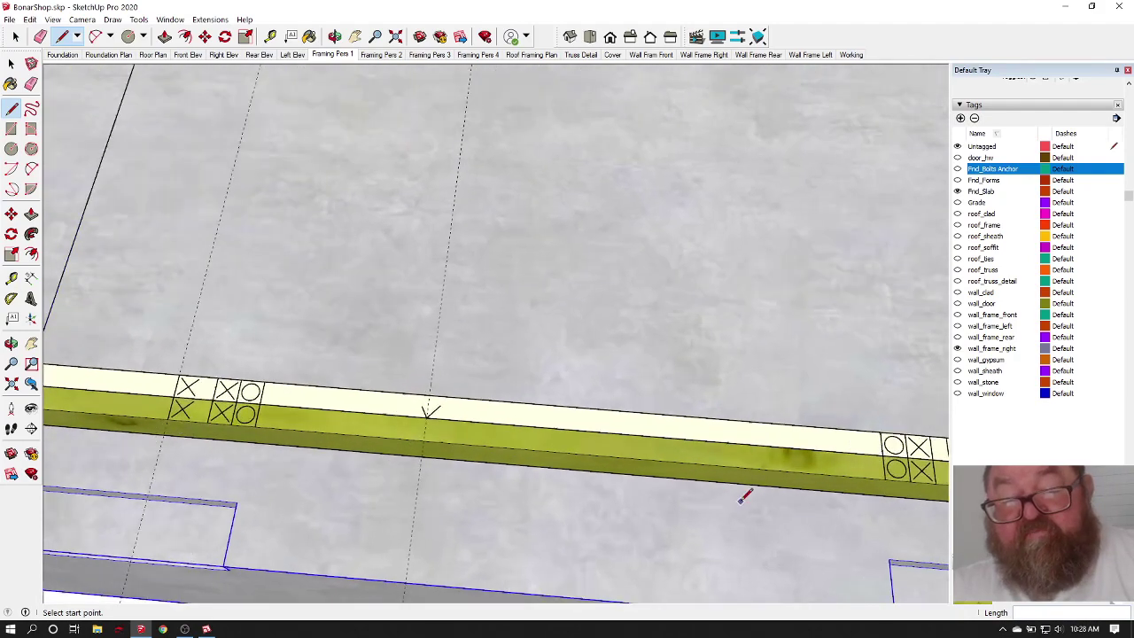
Step: Erase the guide crossing the door opening and both lines of the V mark on the plate
scroll(459, 502, "down", 2)
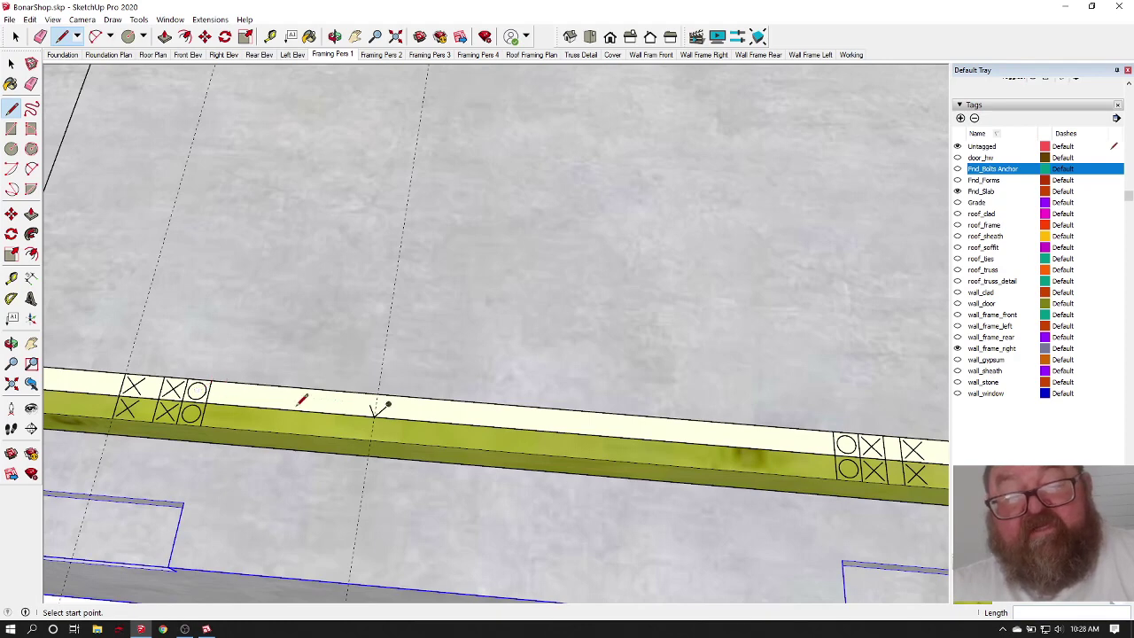
scroll(405, 450, "up", 1)
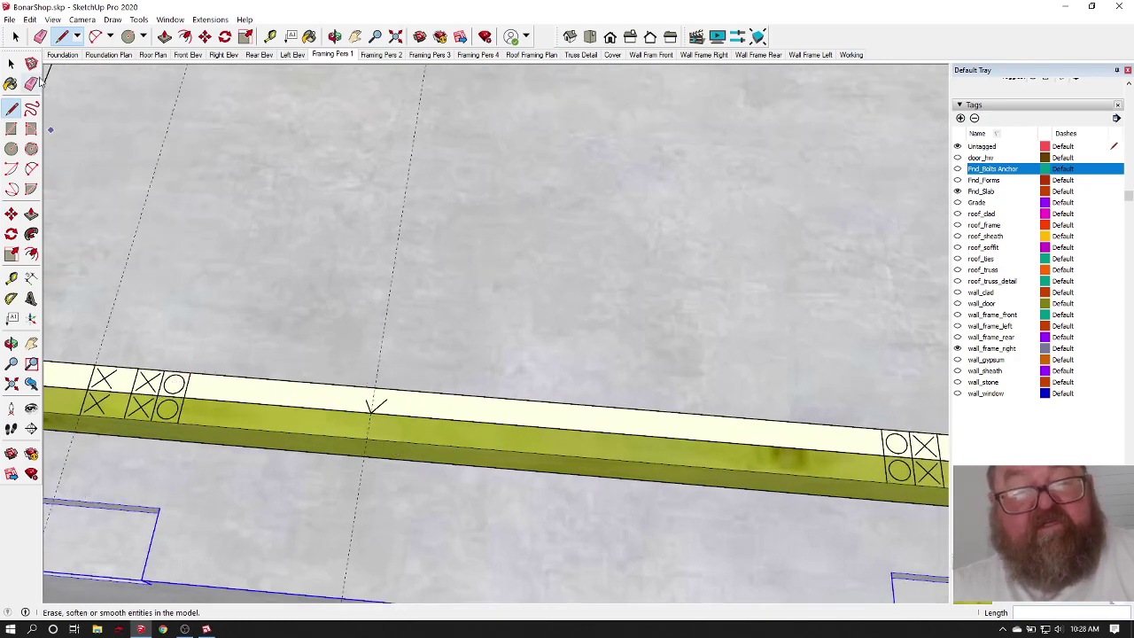
left_click(31, 84)
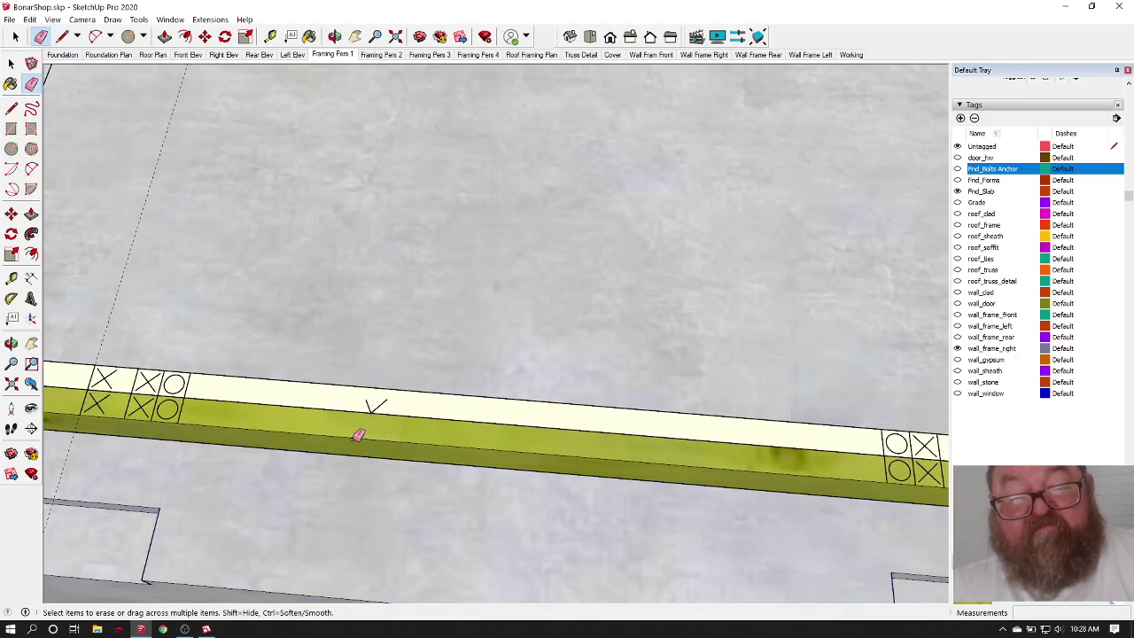
scroll(360, 435, "up", 3)
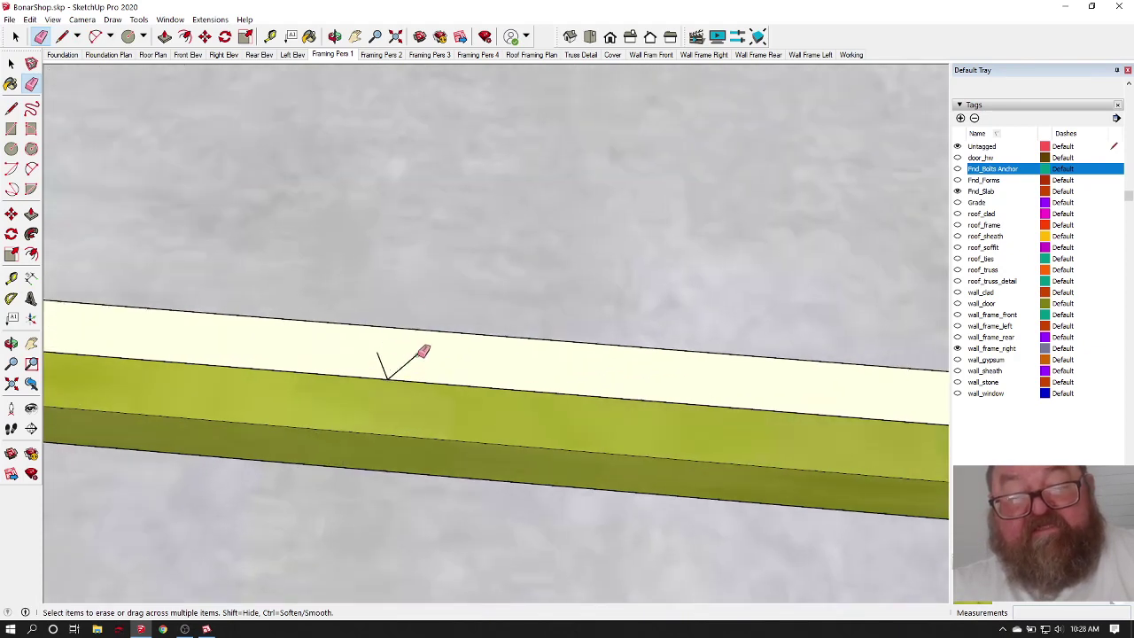
scroll(450, 457, "down", 2)
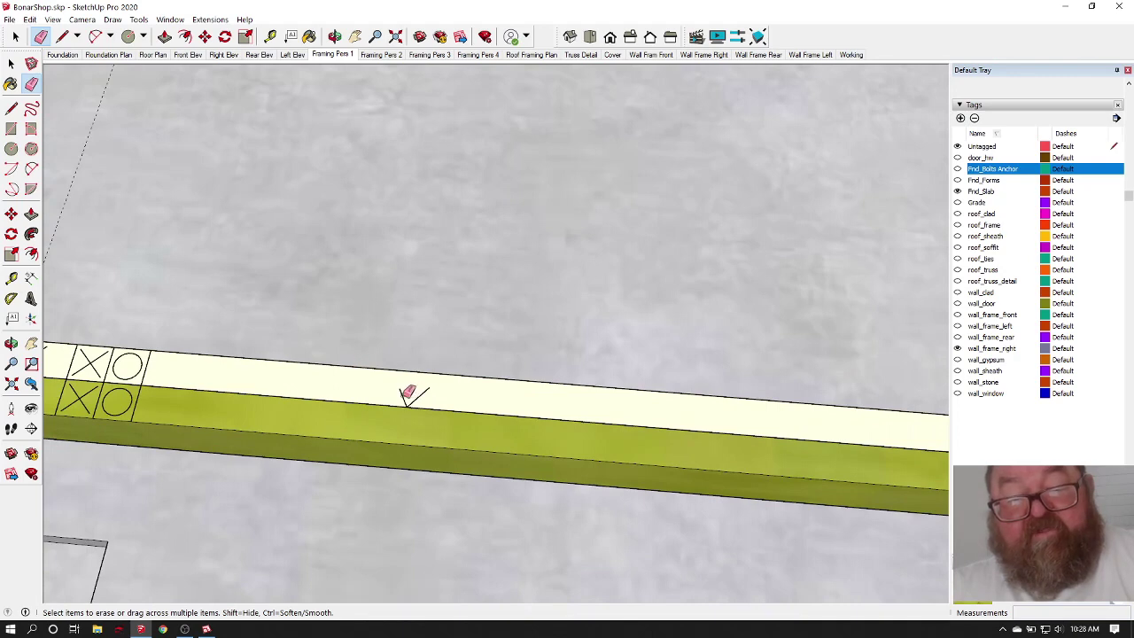
left_click(404, 397)
scroll(157, 369, "down", 3)
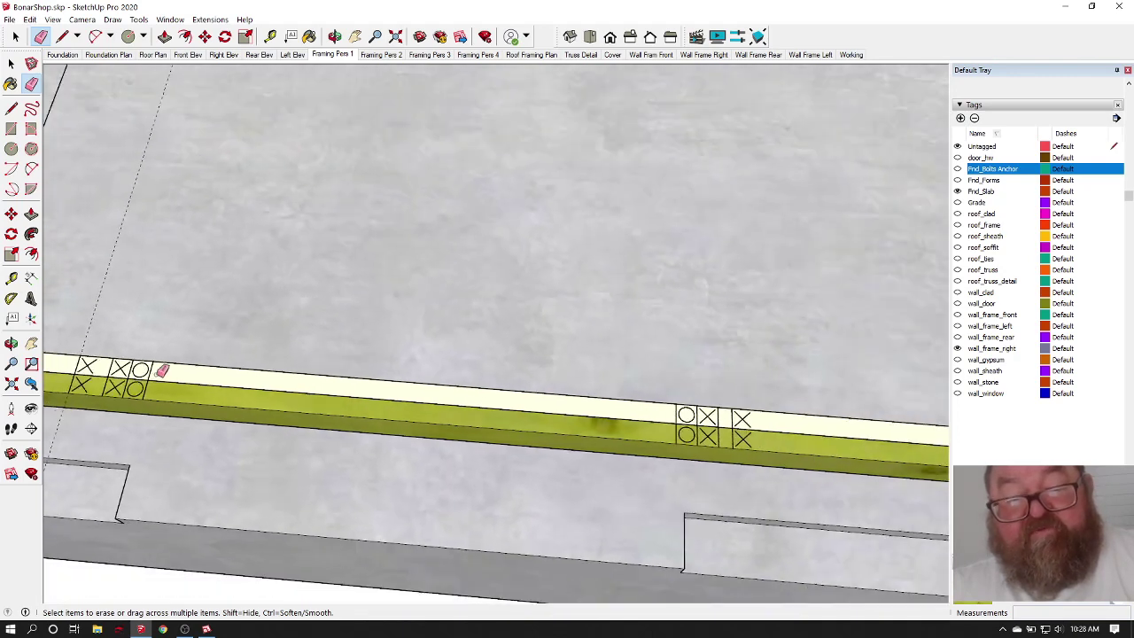
Step: Add a parallel guide 4' from the guide on the near side of the side door, across the opening to the next layout stud mark
scroll(273, 385, "down", 1)
scroll(438, 503, "down", 5)
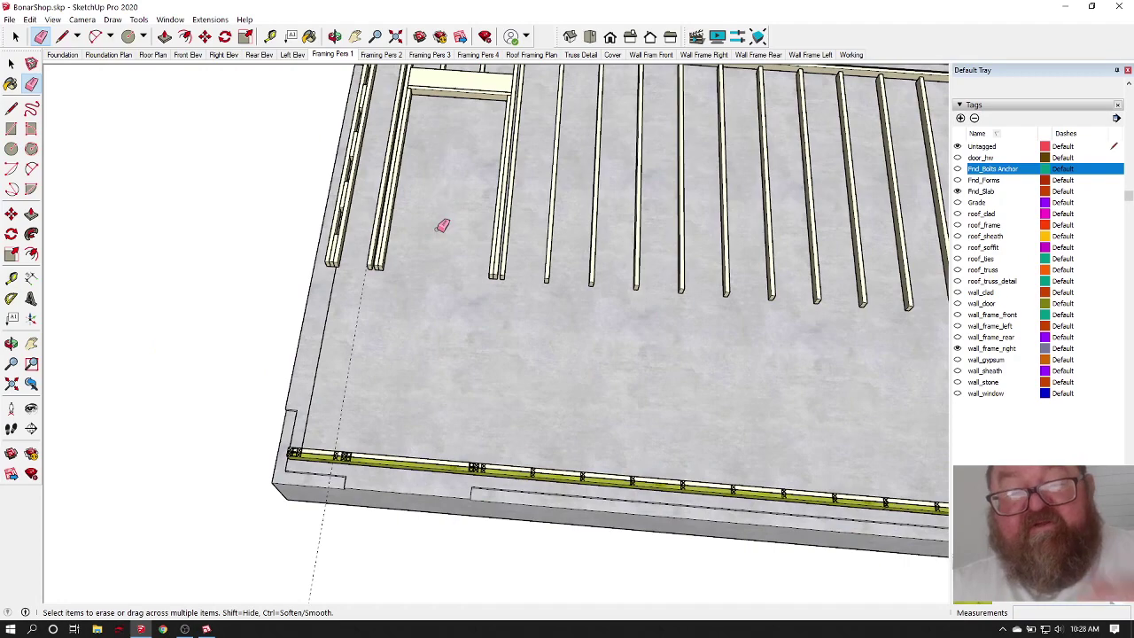
scroll(537, 492, "up", 6)
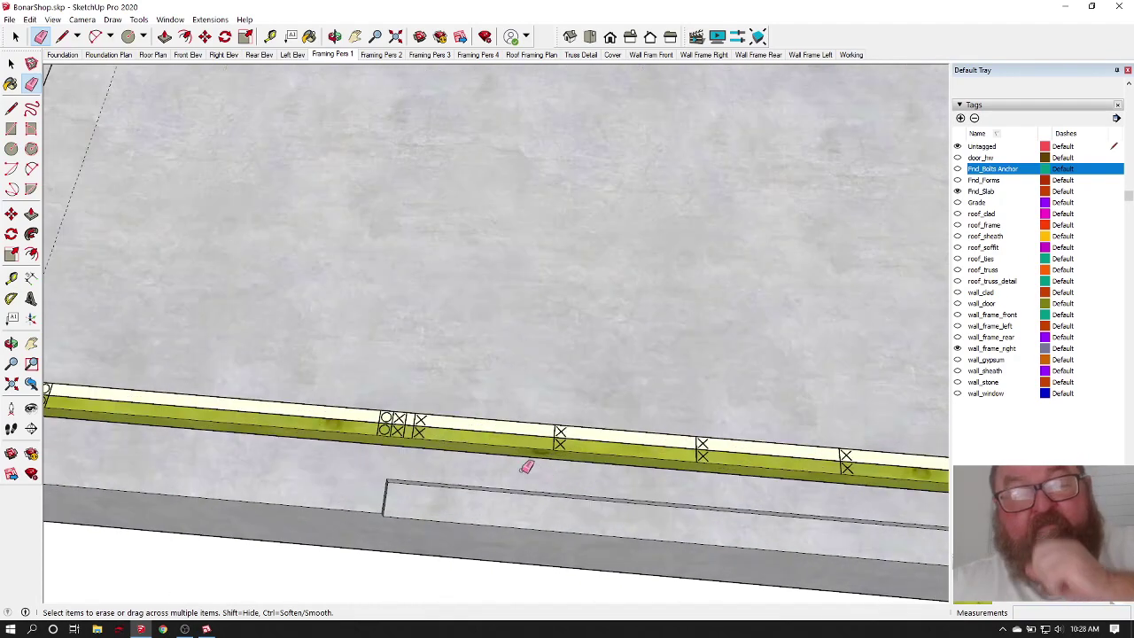
scroll(644, 461, "down", 6)
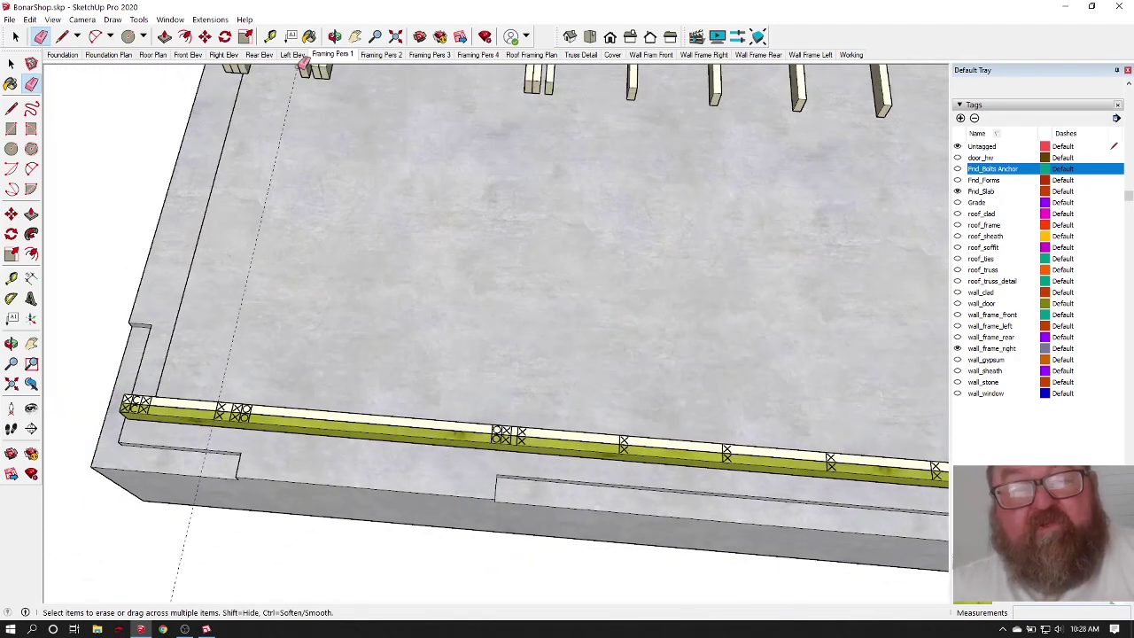
left_click(270, 36)
left_click(224, 381)
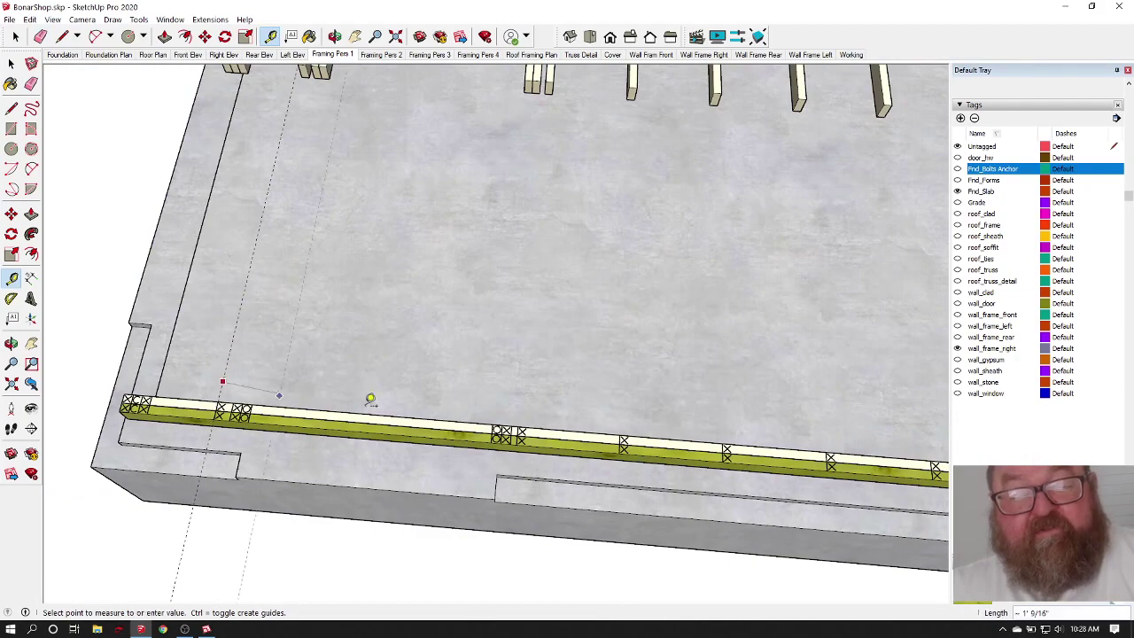
scroll(524, 425, "up", 2)
scroll(535, 416, "up", 3)
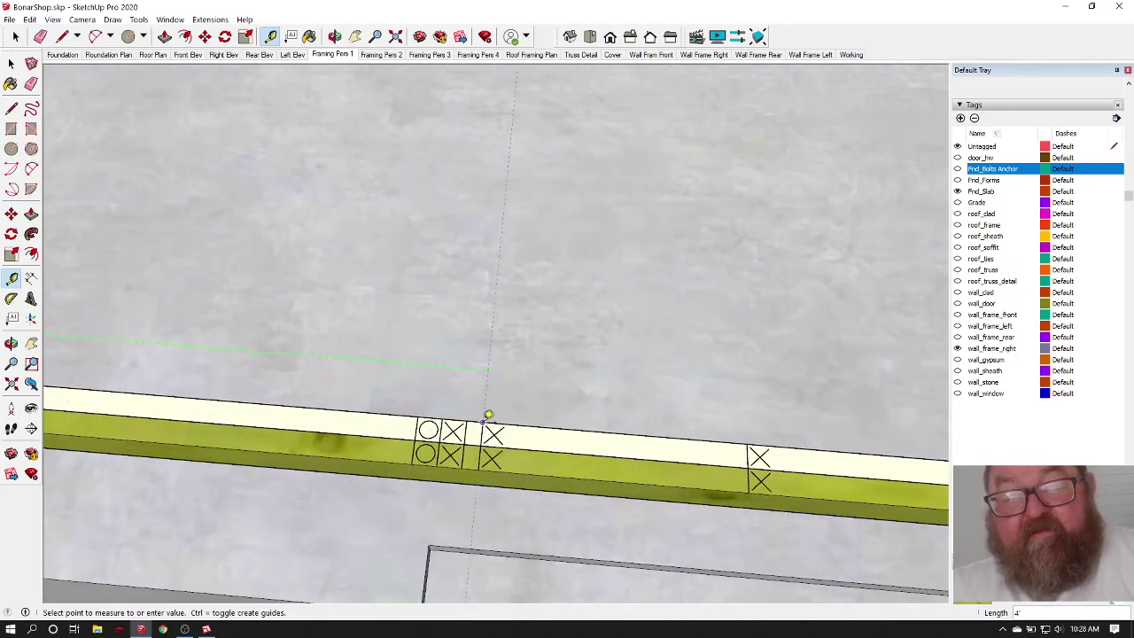
scroll(488, 416, "up", 3)
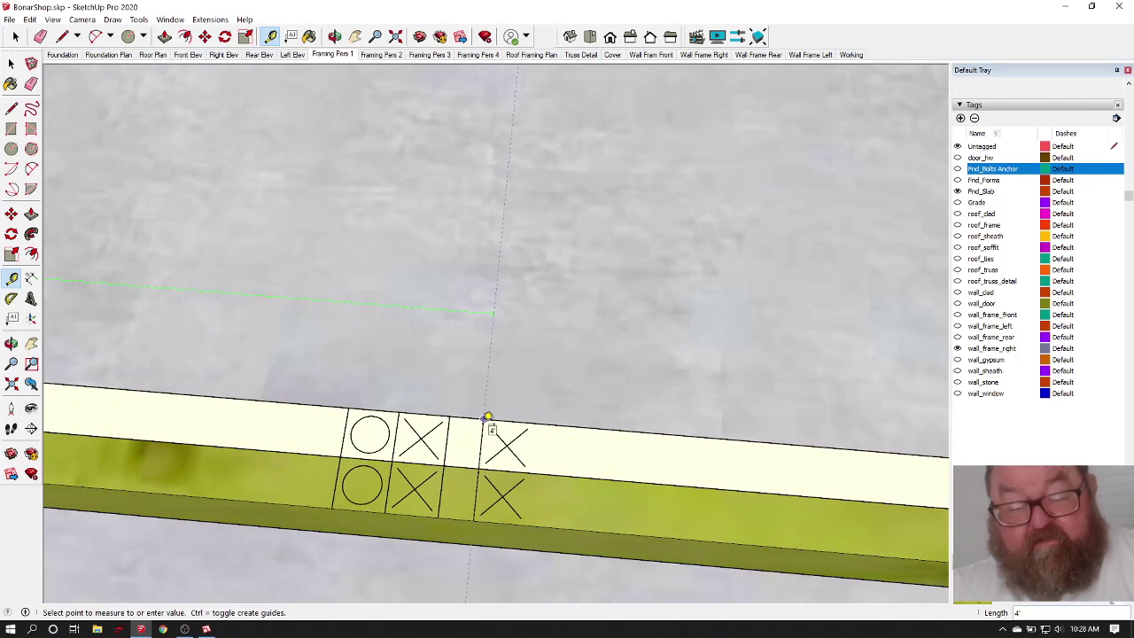
left_click(488, 415)
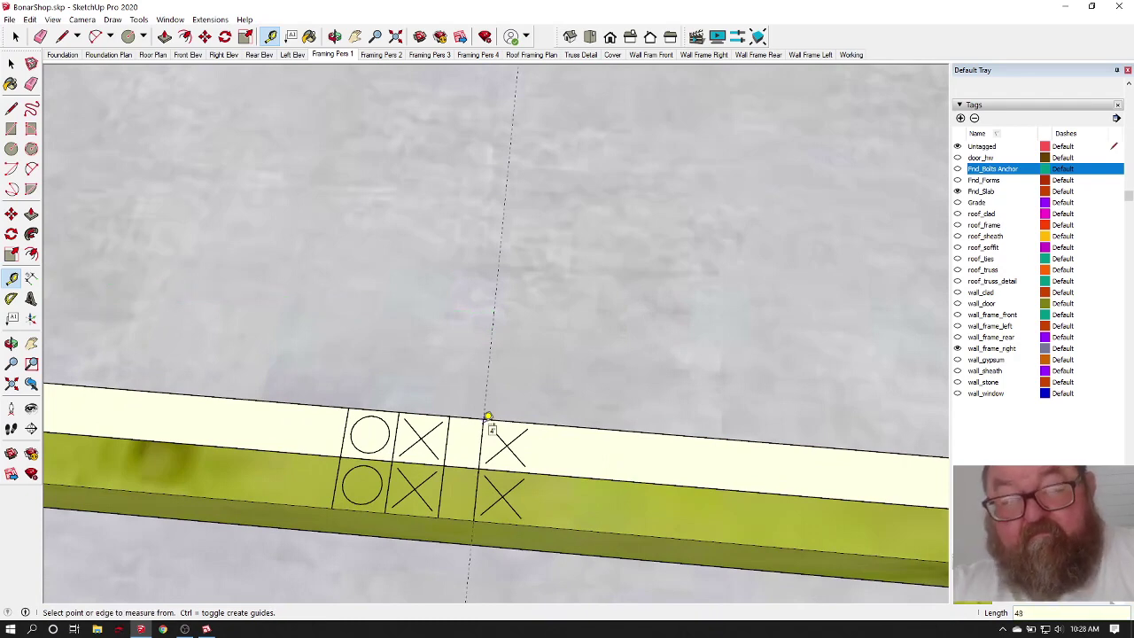
Step: Add another parallel guide 1' 4" past the new one, at the next stud mark on the plates
scroll(479, 412, "down", 4)
scroll(450, 405, "up", 4)
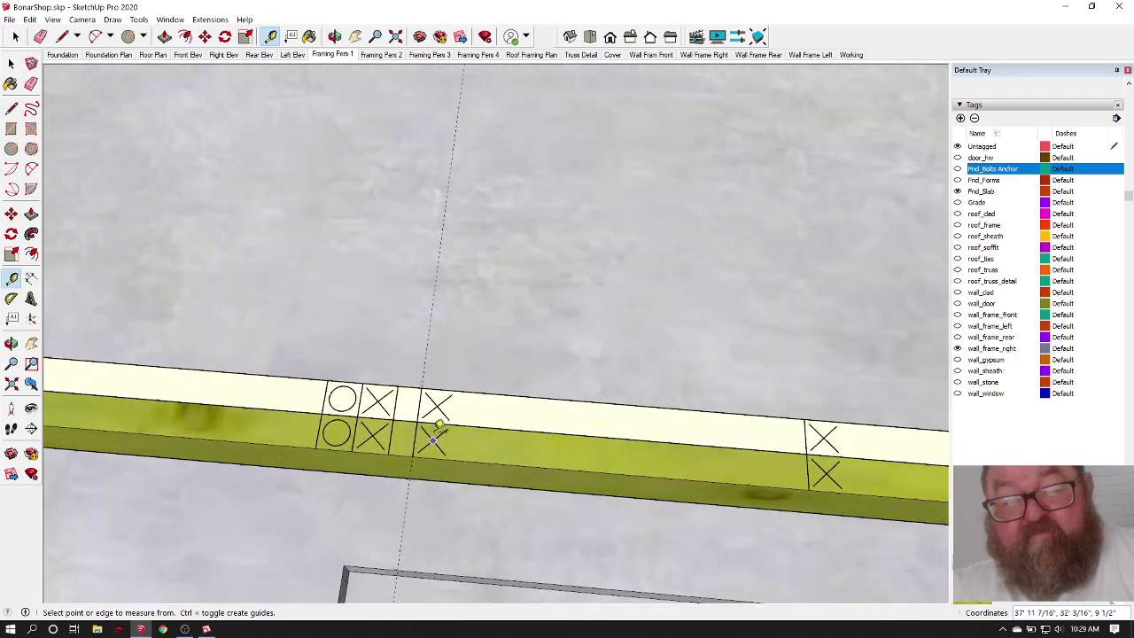
left_click(424, 356)
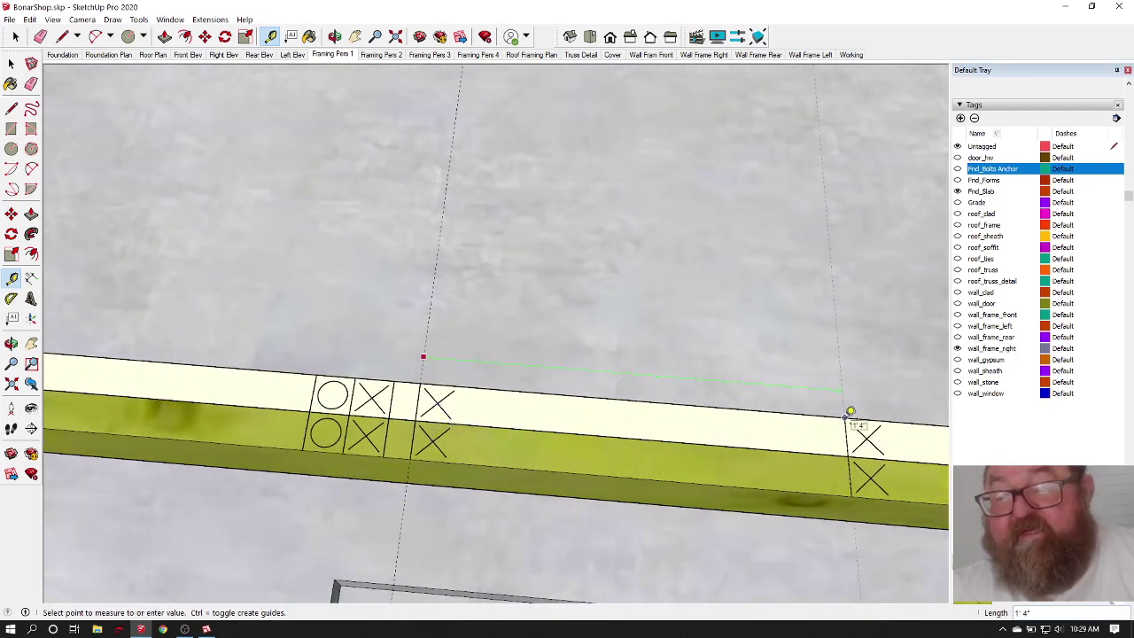
left_click(851, 412)
Step: Compare the guides with the stud and trimmer marks on both sides of the side door opening and the studs beyond it
scroll(501, 437, "down", 5)
scroll(463, 442, "up", 3)
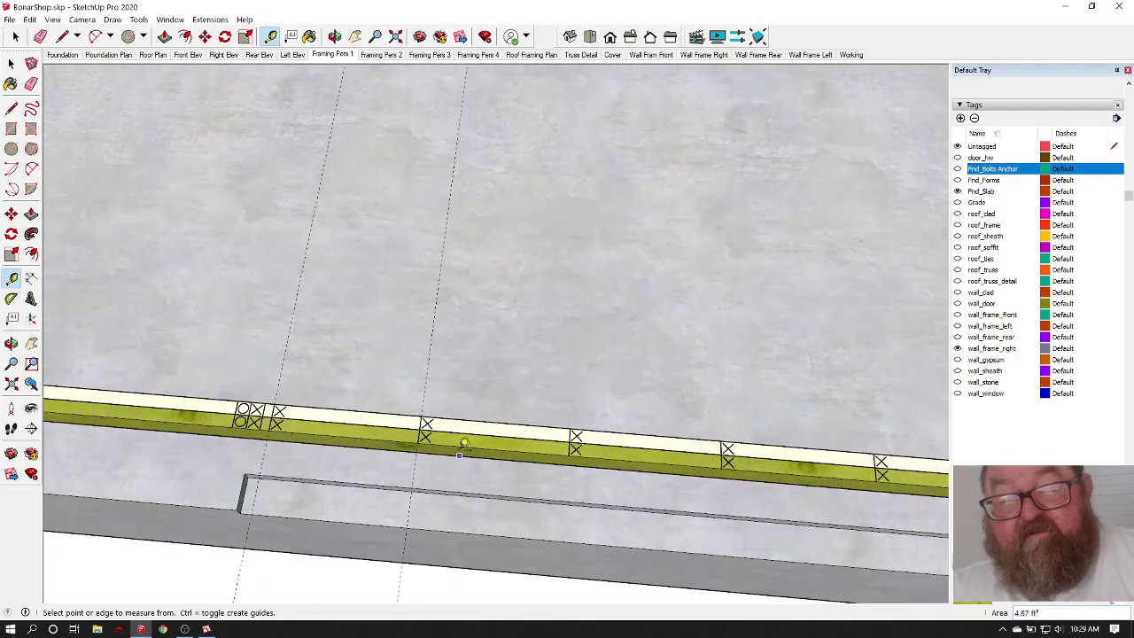
scroll(463, 442, "up", 1)
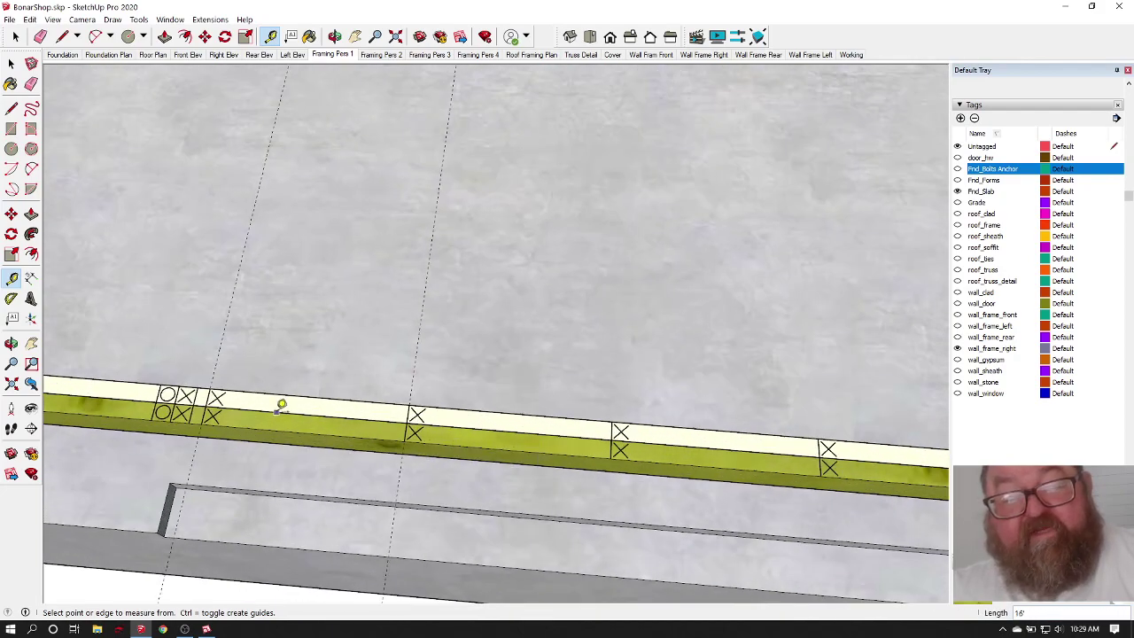
scroll(531, 470, "down", 4)
scroll(133, 426, "up", 4)
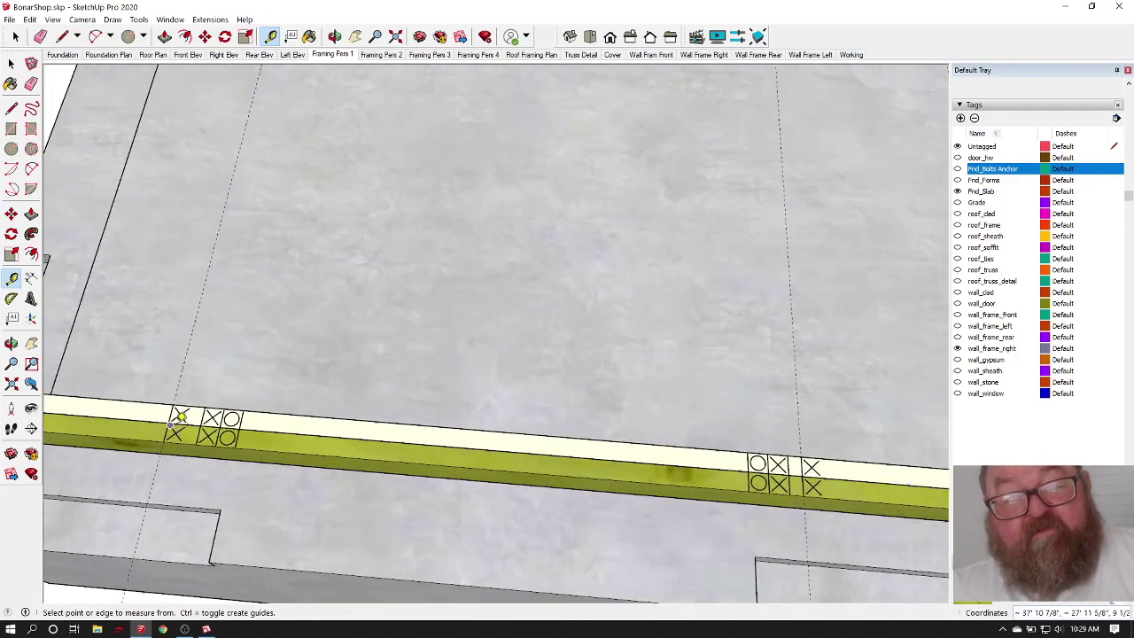
scroll(171, 425, "up", 1)
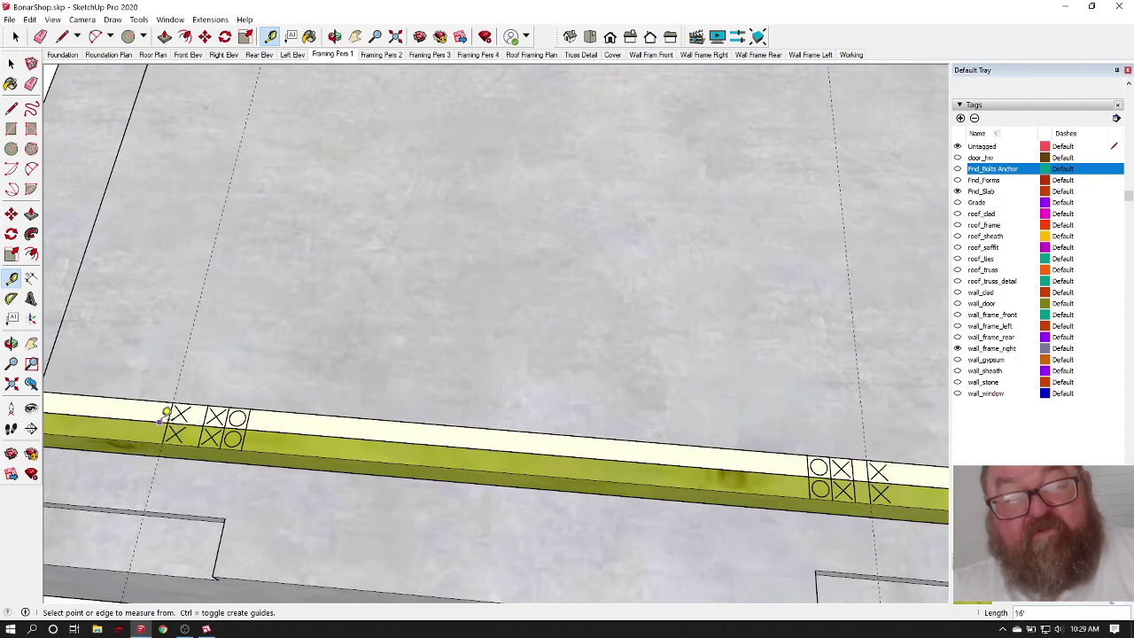
scroll(172, 410, "down", 3)
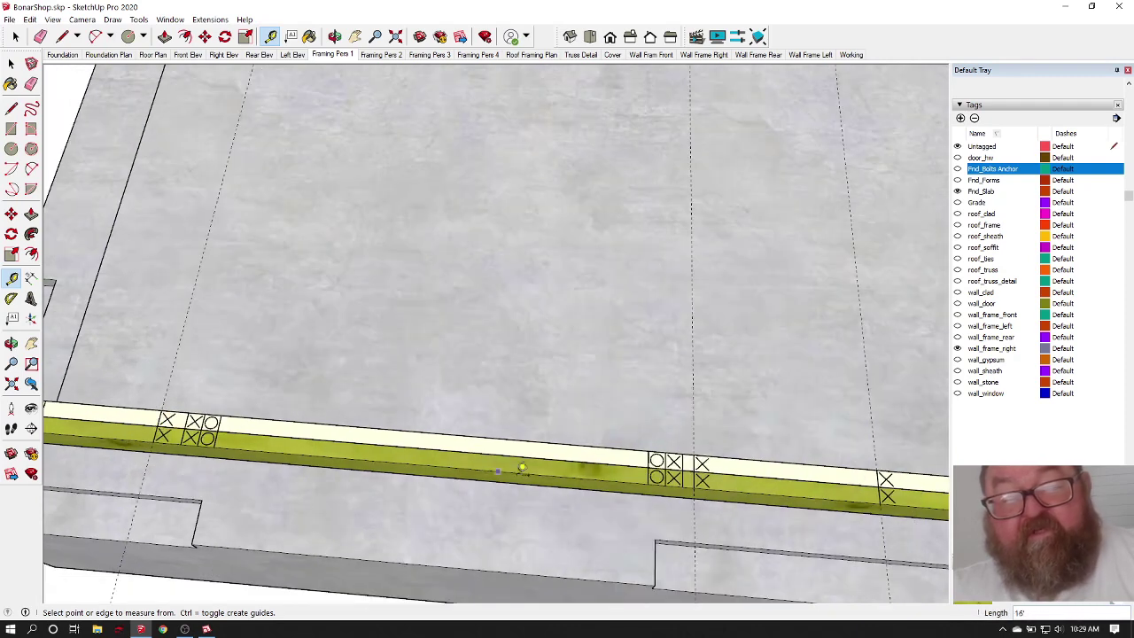
scroll(308, 443, "up", 2)
scroll(354, 443, "down", 3)
scroll(449, 436, "up", 3)
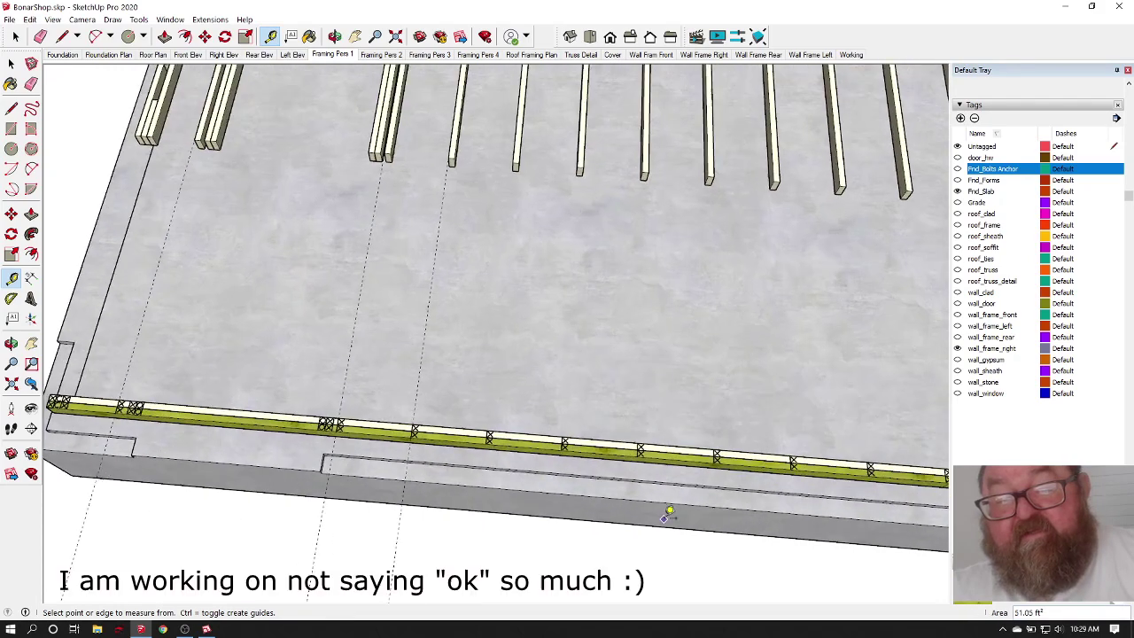
Step: Follow the stud marks along the plates to the far end and examine the X, C, X corner marks there
scroll(449, 436, "up", 4)
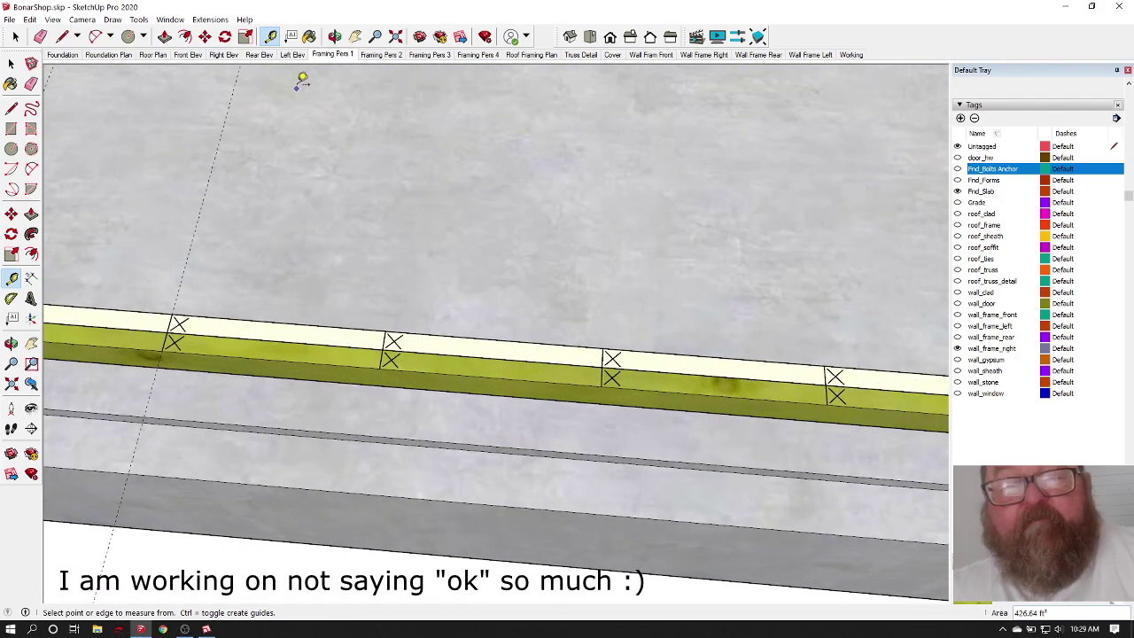
left_click(355, 37)
left_click_drag(688, 393, 577, 380)
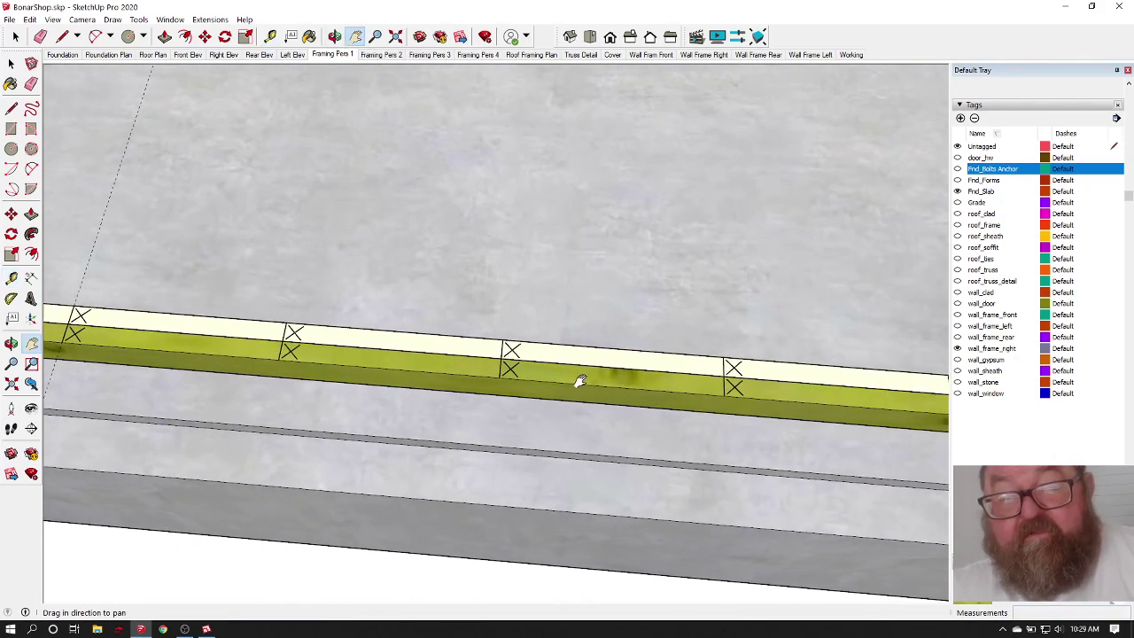
left_click_drag(361, 369, 175, 356)
left_click_drag(735, 375, 276, 336)
left_click_drag(648, 379, 563, 233)
left_click_drag(713, 398, 306, 370)
left_click_drag(700, 414, 276, 379)
left_click_drag(707, 398, 313, 385)
left_click_drag(673, 428, 466, 410)
scroll(670, 434, "up", 3)
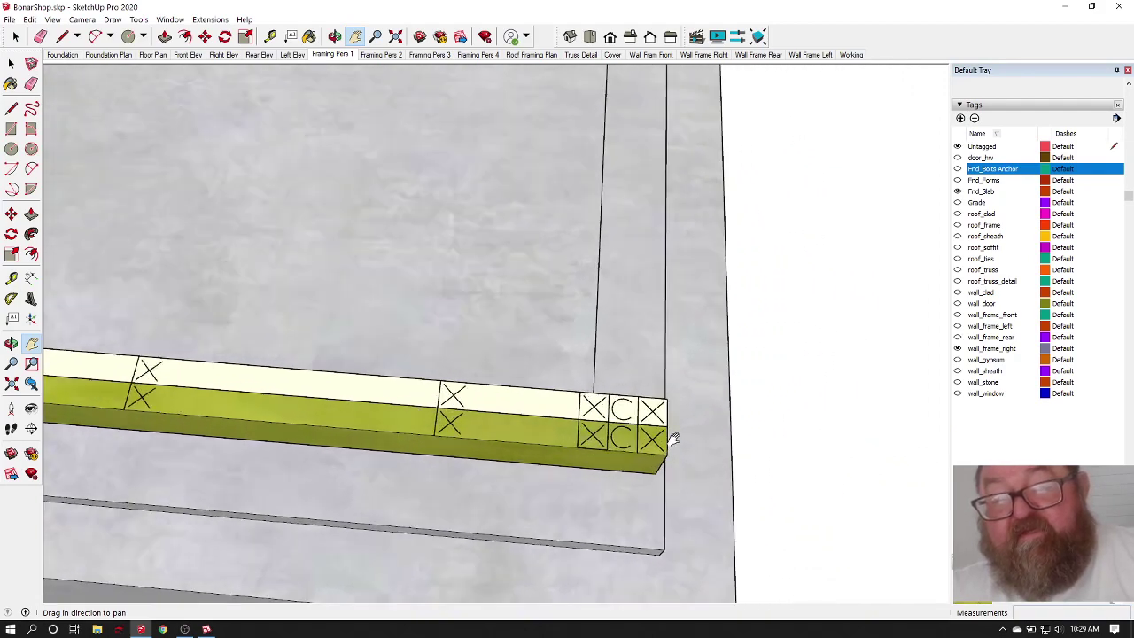
left_click_drag(641, 431, 586, 420)
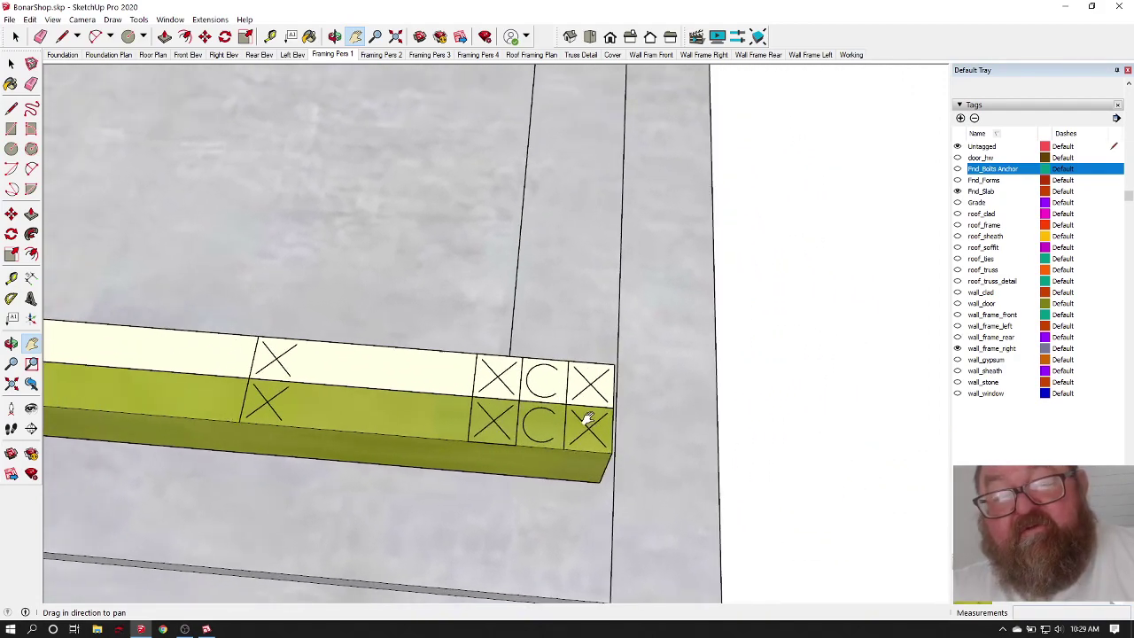
Step: Review the whole laid-out wall against its plates, ending at the side door framing and its short studs
left_click(395, 36)
left_click(335, 36)
left_click_drag(496, 221, 519, 237)
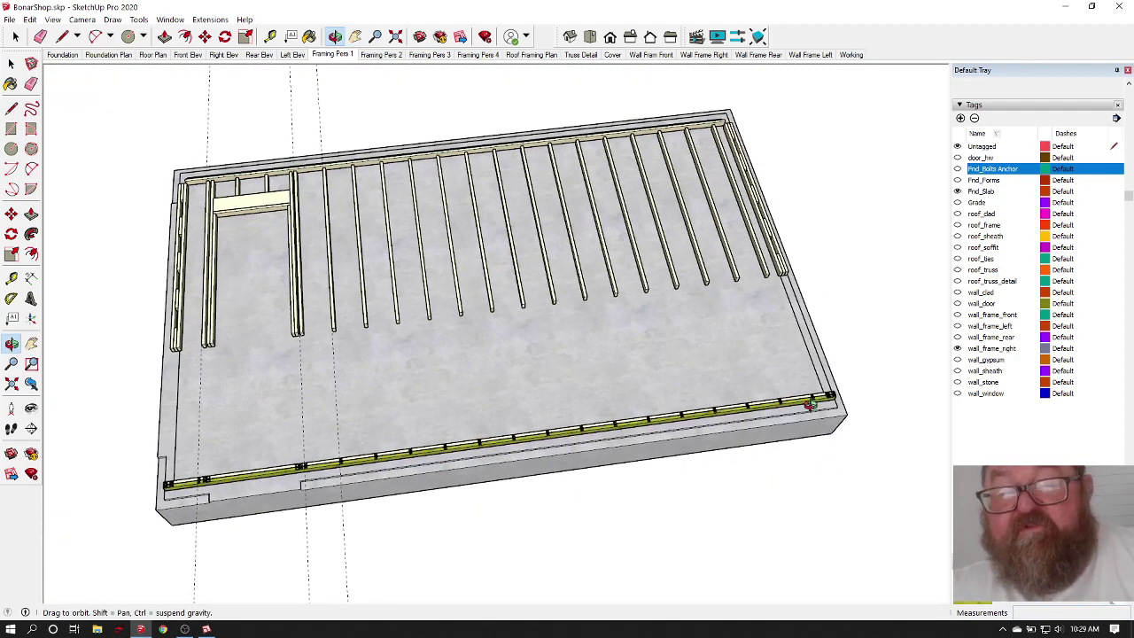
left_click_drag(810, 405, 854, 377)
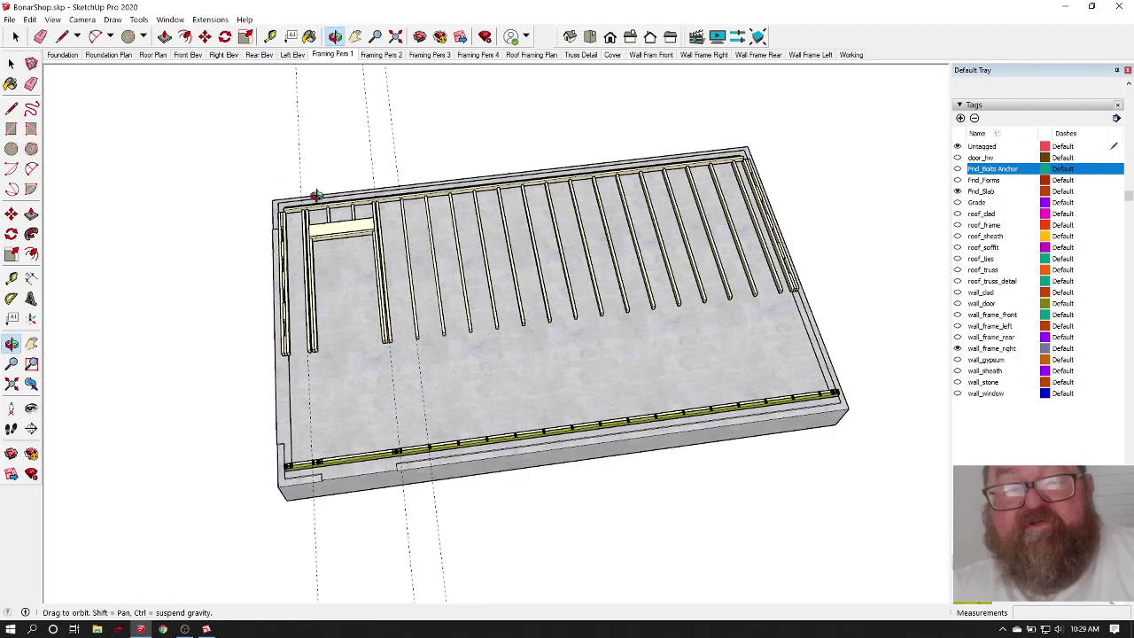
left_click_drag(335, 268, 547, 347)
scroll(438, 477, "up", 10)
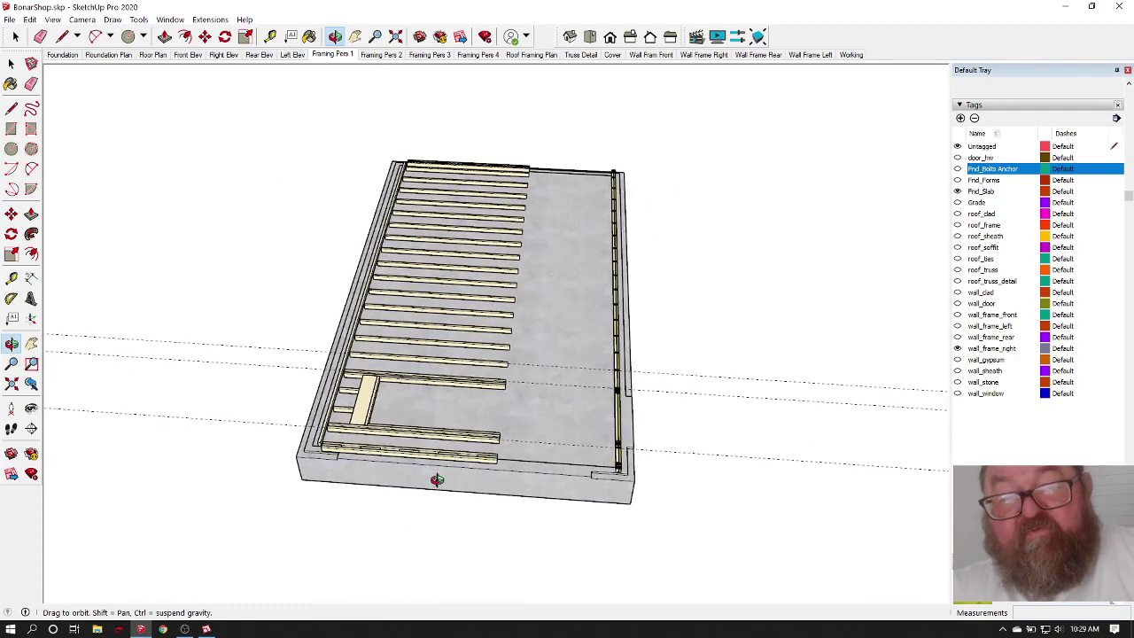
scroll(403, 428, "up", 2)
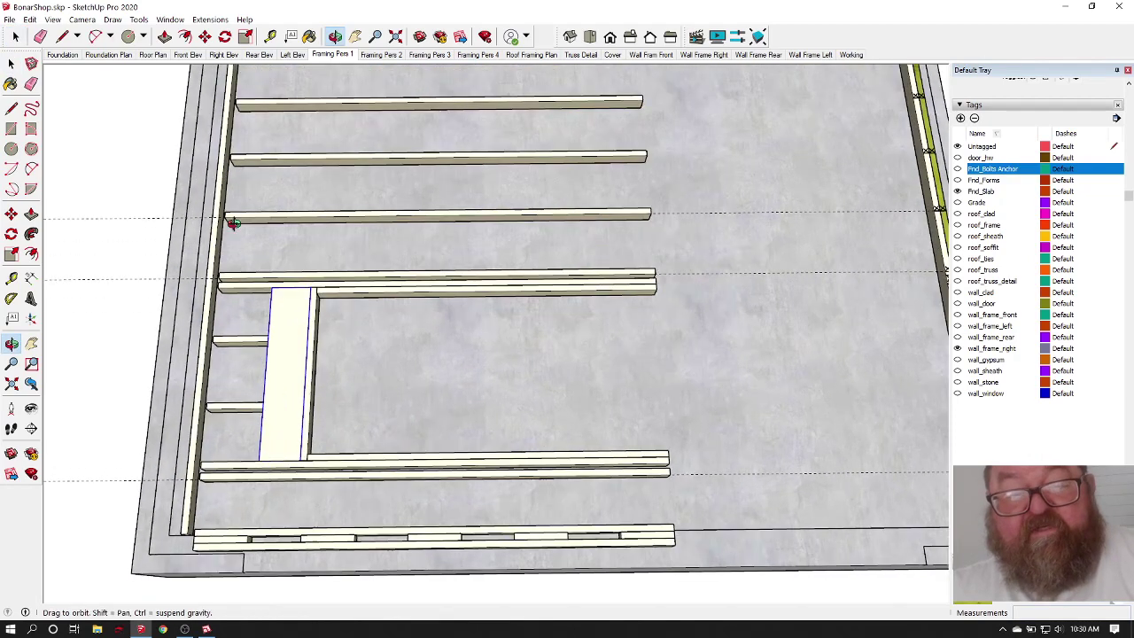
Step: Select the side door's header, trimmers, adjoining studs and short studs, and move them across the slab to the marked plates
left_click(15, 37)
left_click_drag(220, 279, 623, 449)
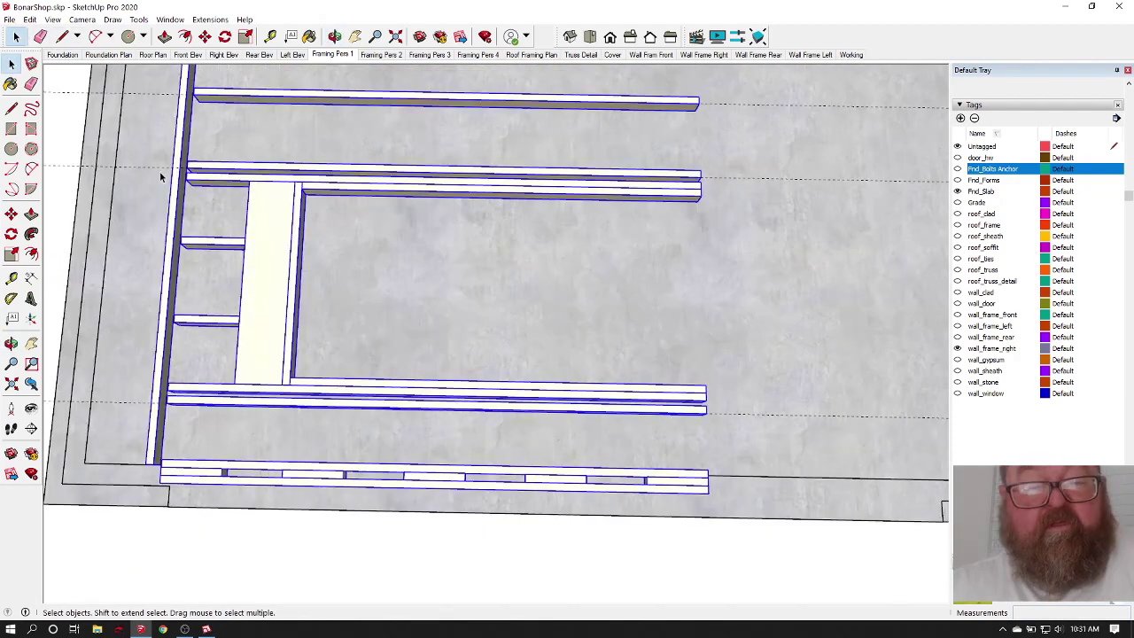
left_click_drag(162, 171, 619, 360)
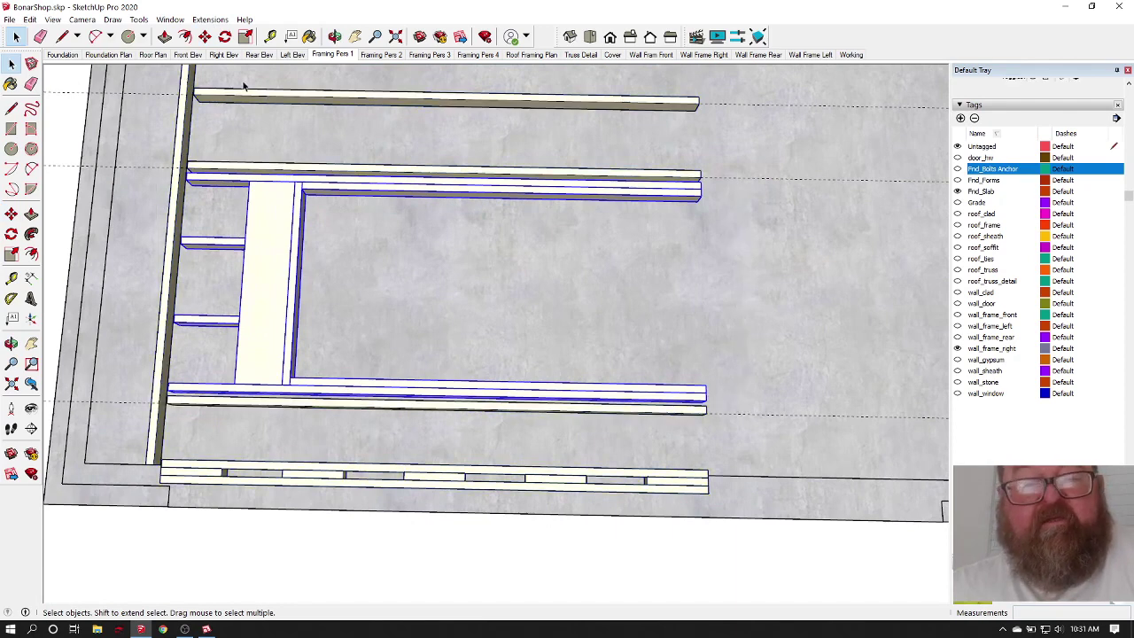
left_click(205, 36)
left_click(396, 282)
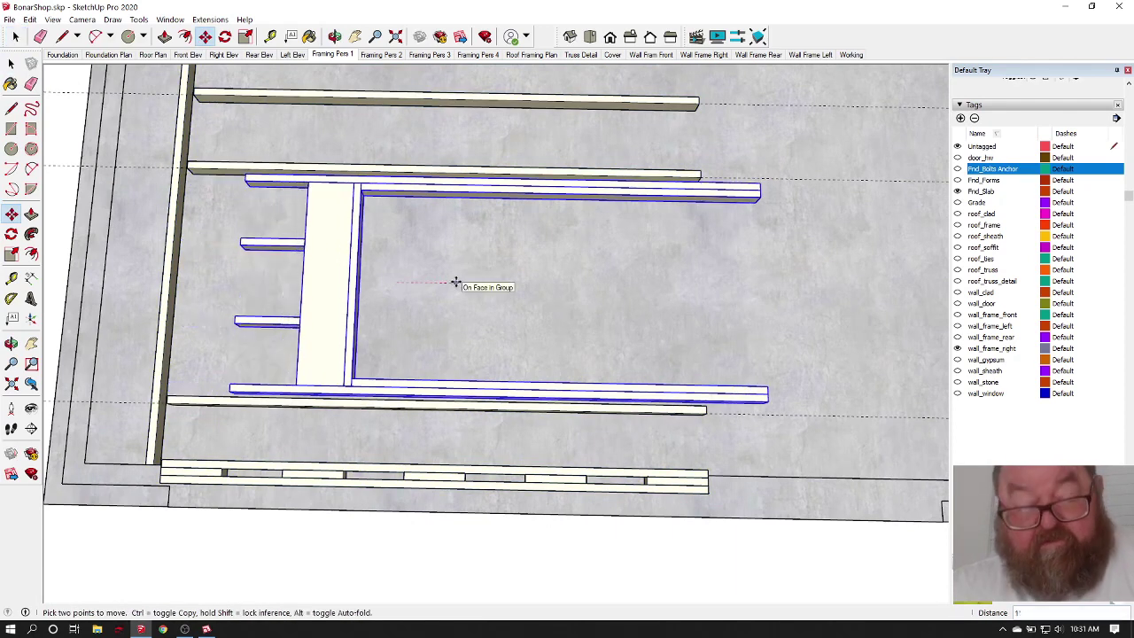
left_click(458, 281)
scroll(94, 254, "down", 3)
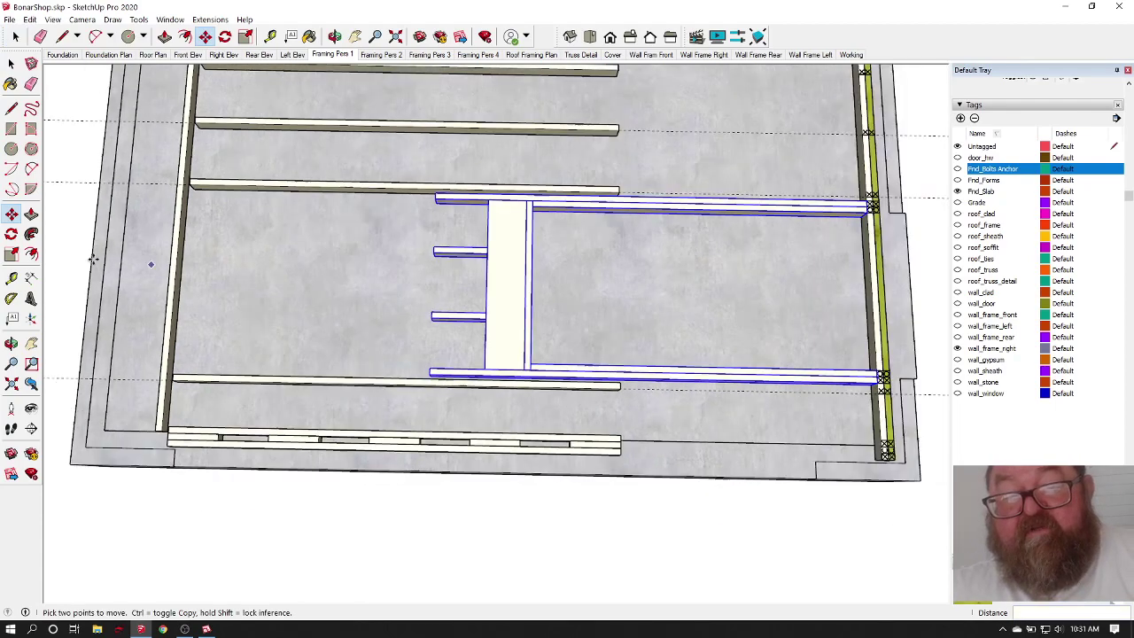
Step: Examine how the moved door framing lines up with the trimmer and stud marks on the plates
key("o")
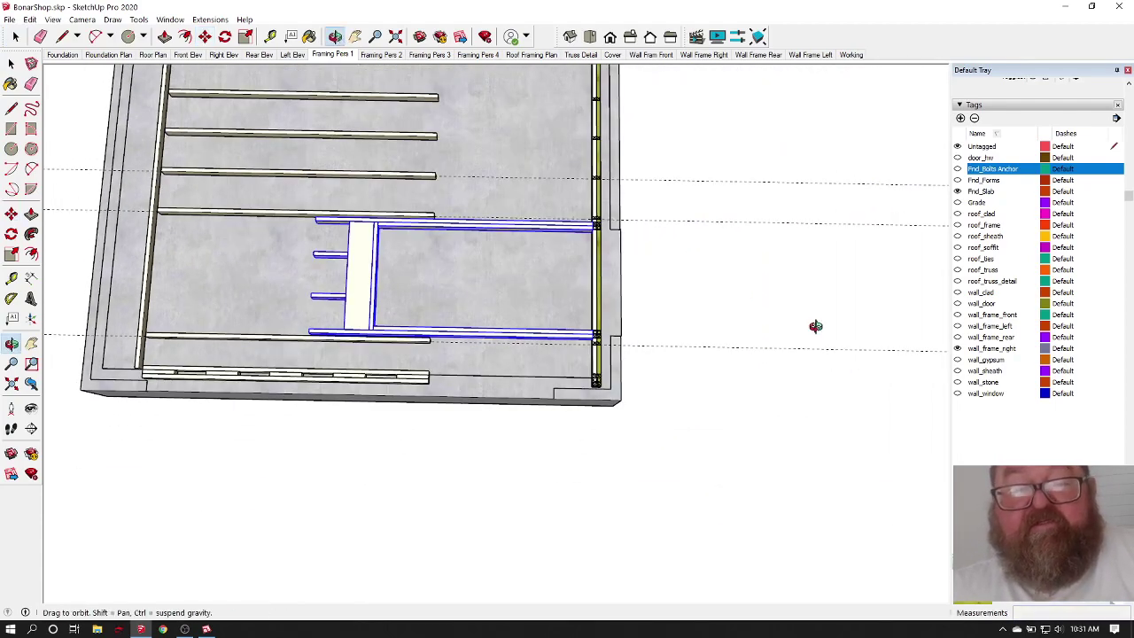
left_click_drag(815, 324, 616, 403)
scroll(519, 366, "up", 5)
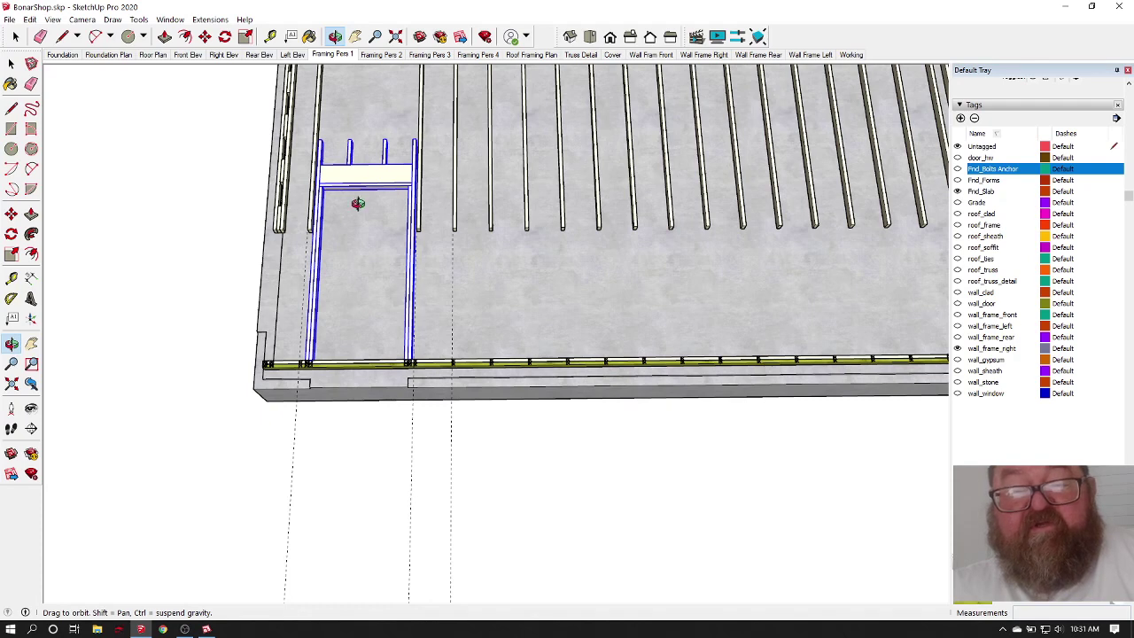
scroll(332, 294, "up", 3)
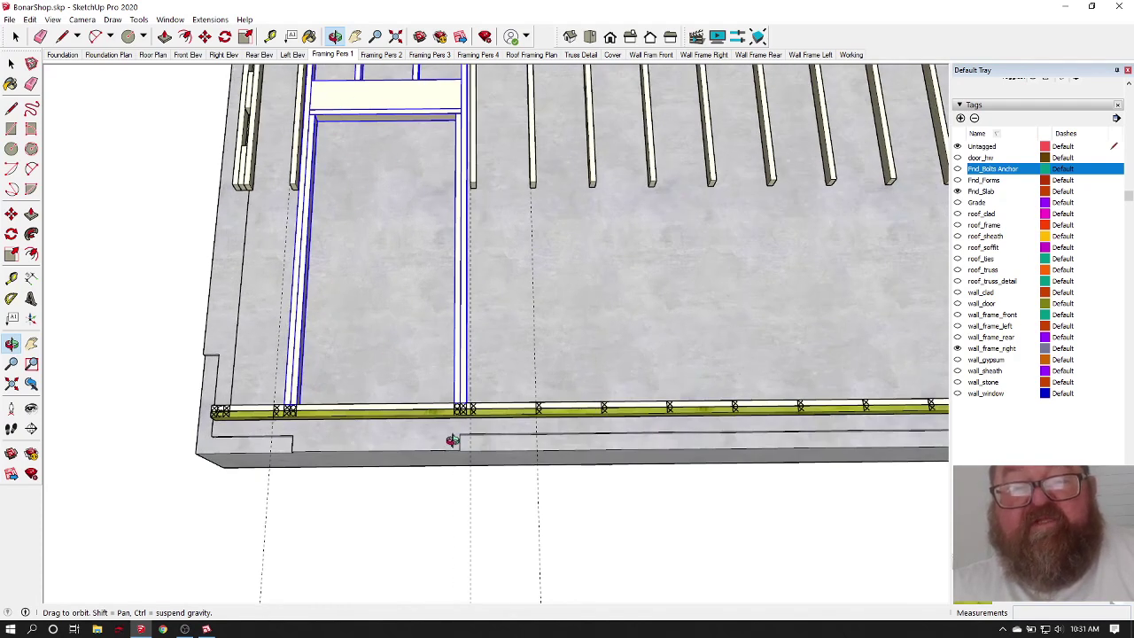
scroll(453, 443, "down", 2)
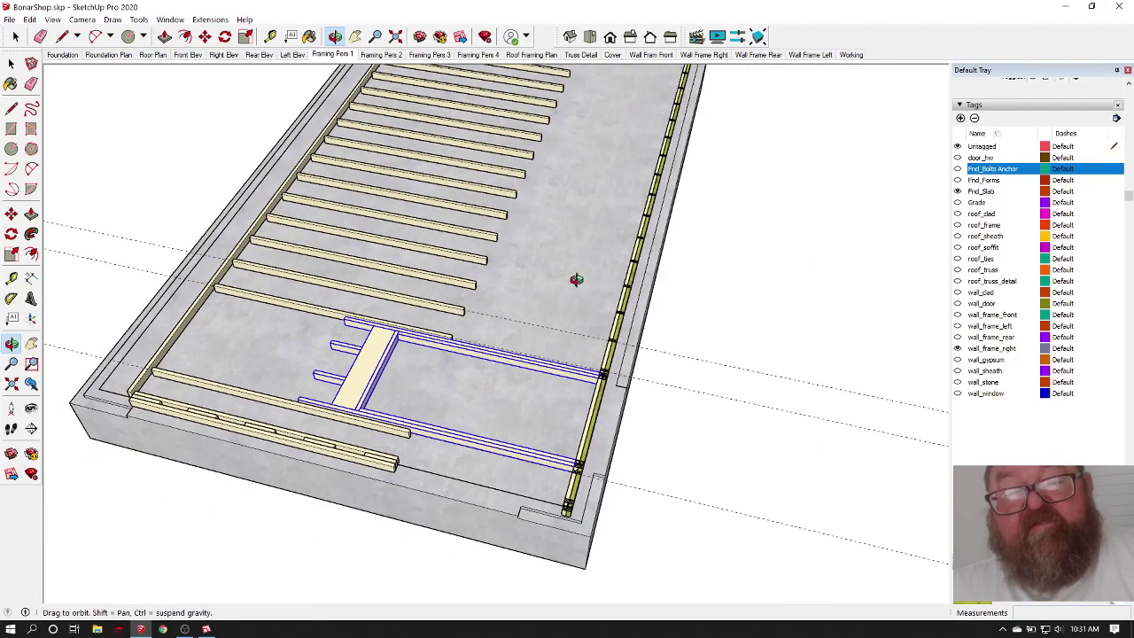
Step: Select the regular studs, both built-up corners and the stud between door and corner, and move them 5' across the slab to the marked plates
left_click_drag(572, 278, 534, 246)
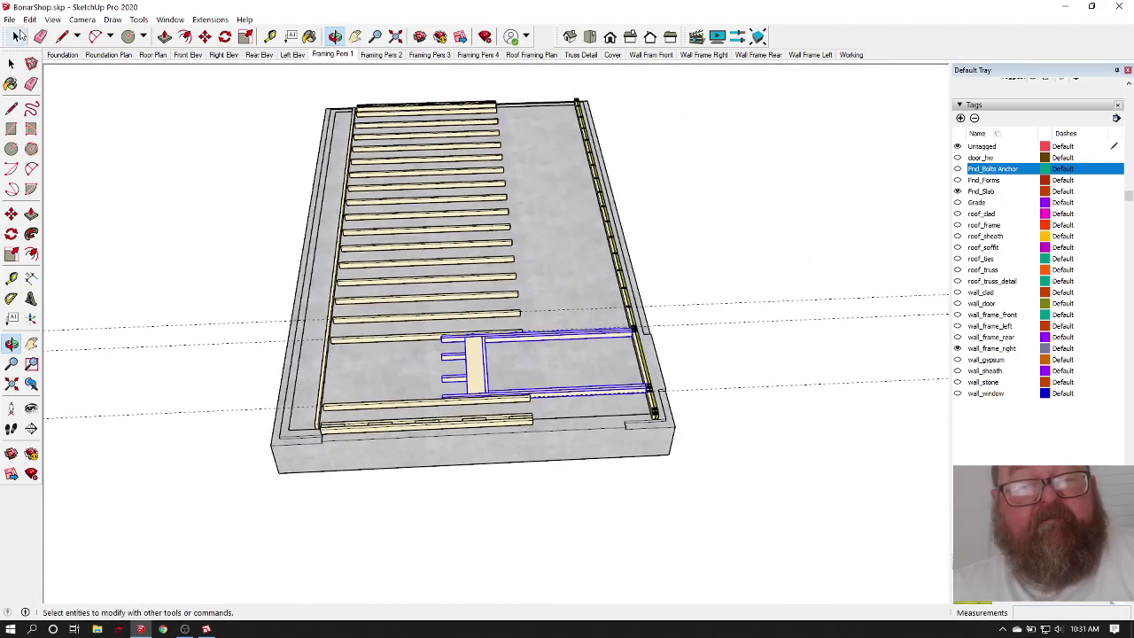
left_click(15, 37)
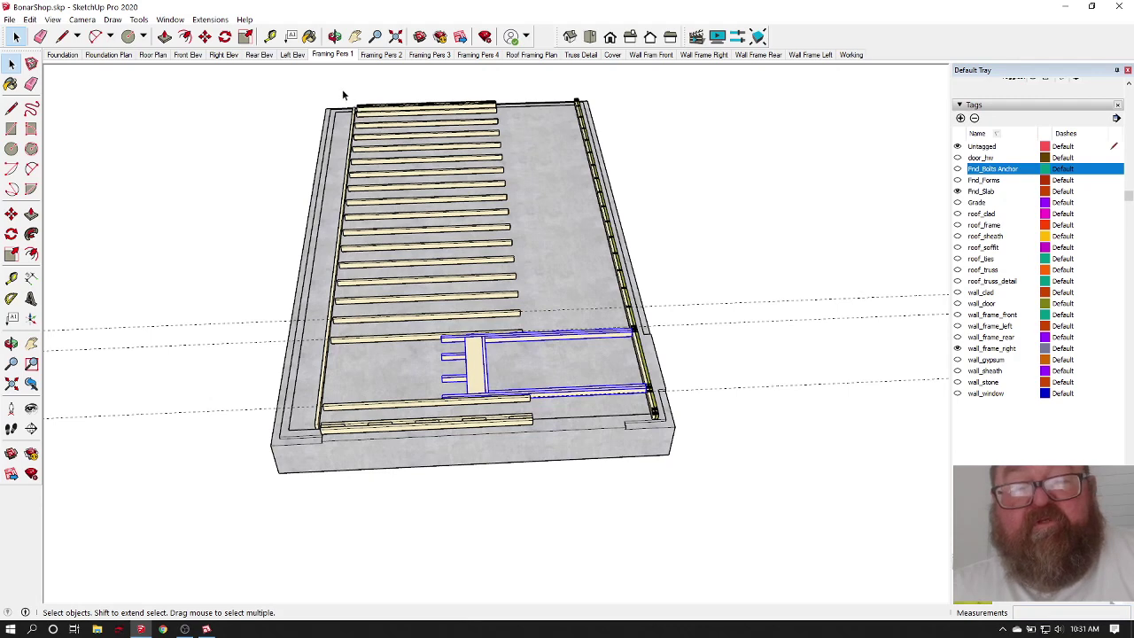
left_click_drag(344, 95, 519, 310)
left_click_drag(303, 93, 531, 353)
scroll(461, 390, "up", 5)
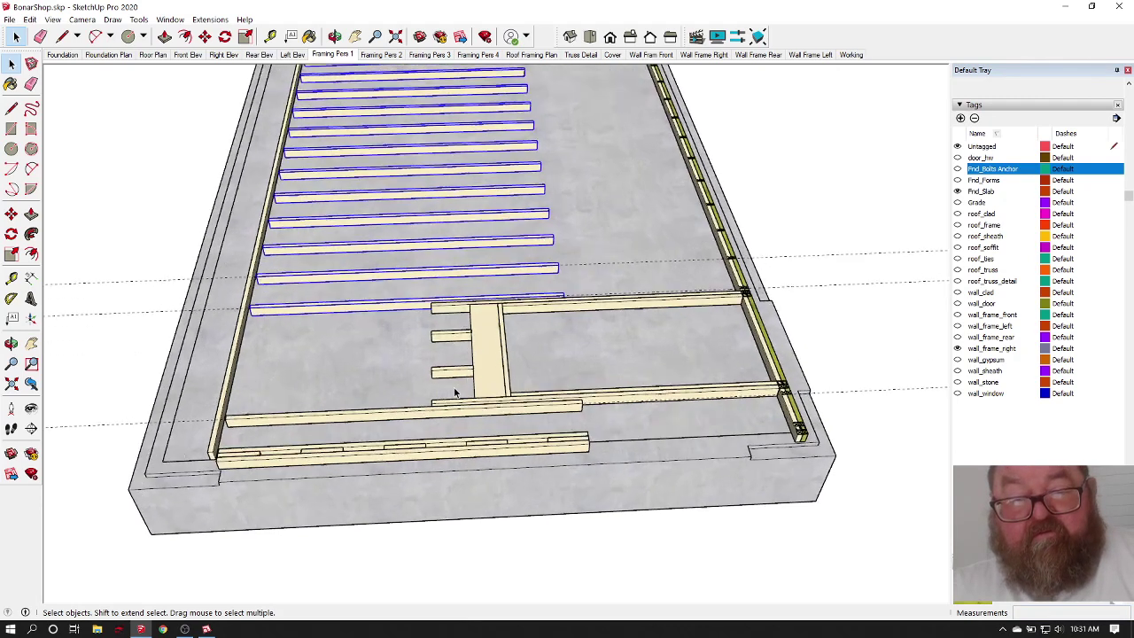
scroll(460, 381, "down", 2)
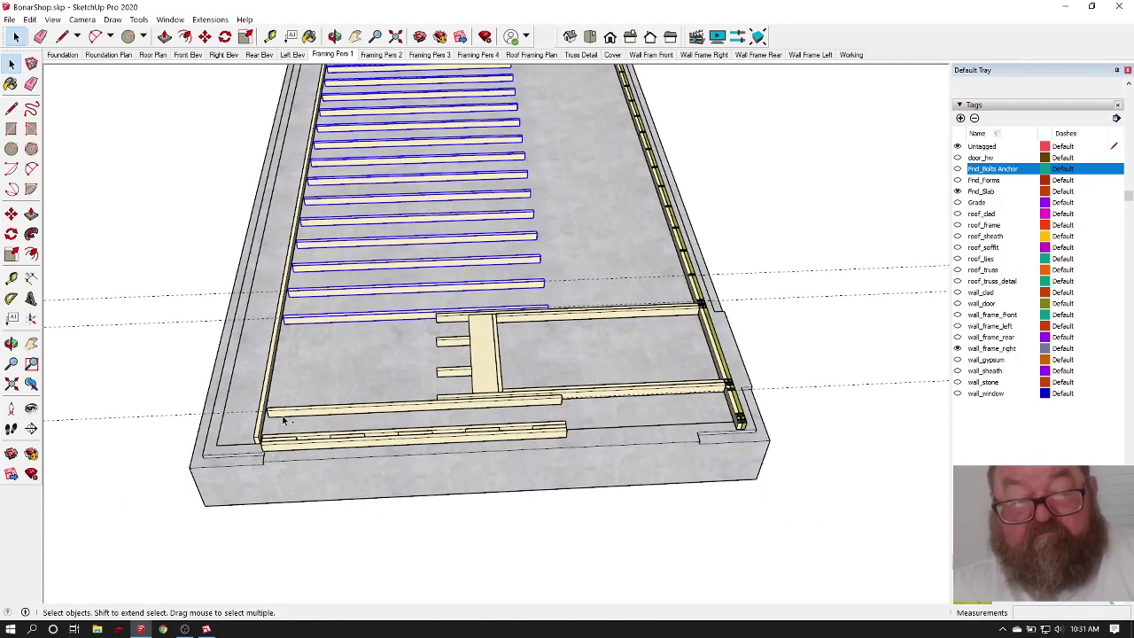
left_click_drag(258, 403, 600, 468, "shift")
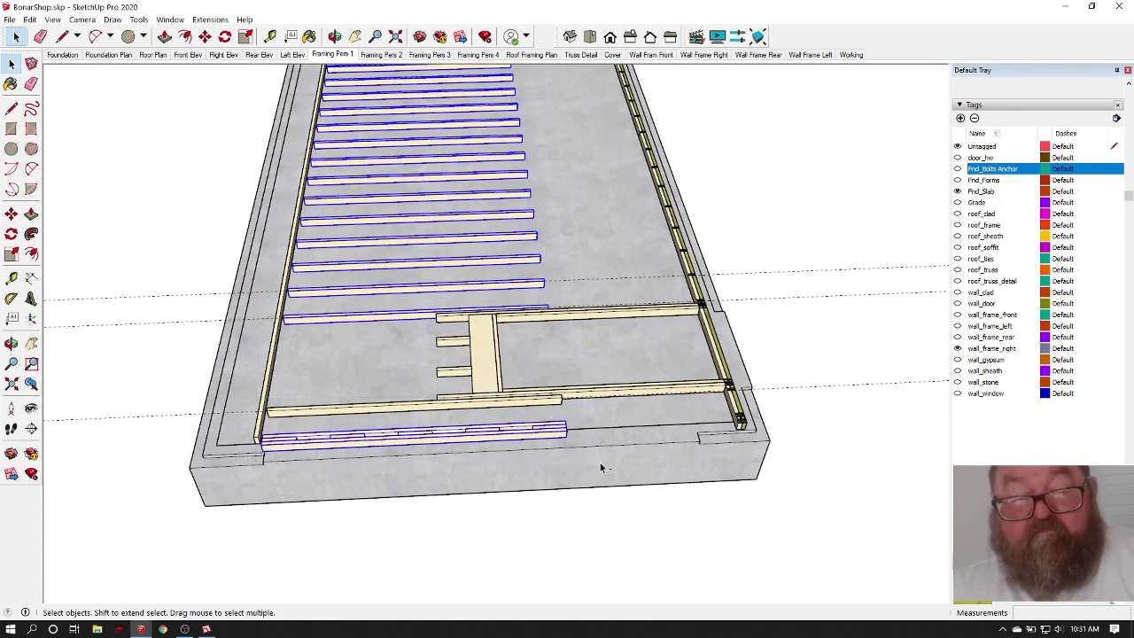
left_click(312, 410, "shift")
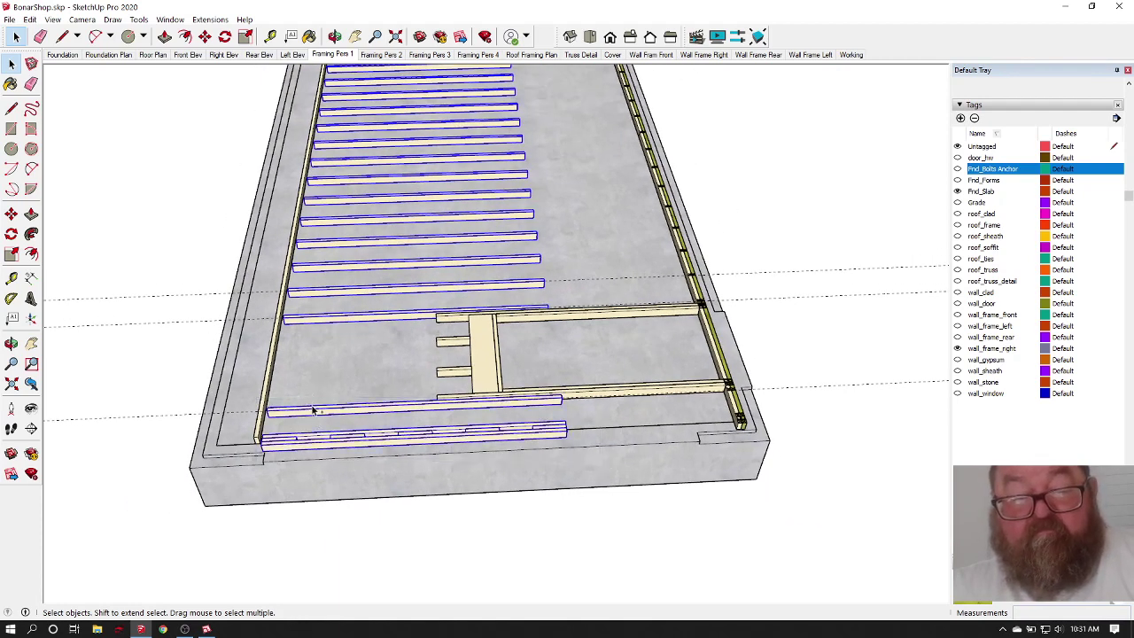
left_click(205, 36)
left_click(588, 230)
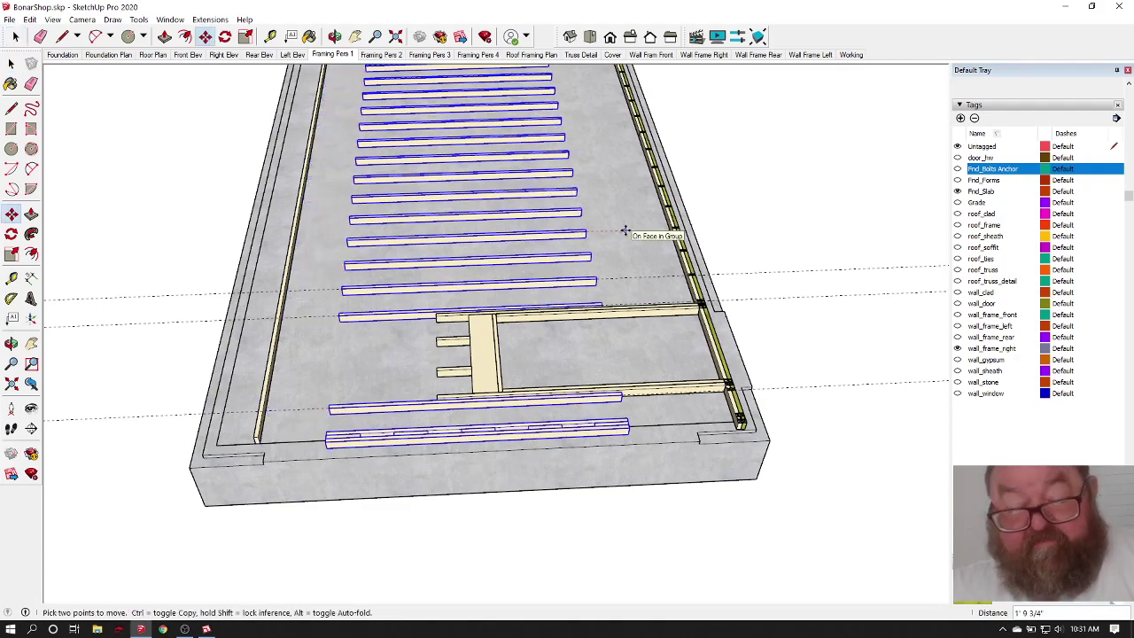
key("Return")
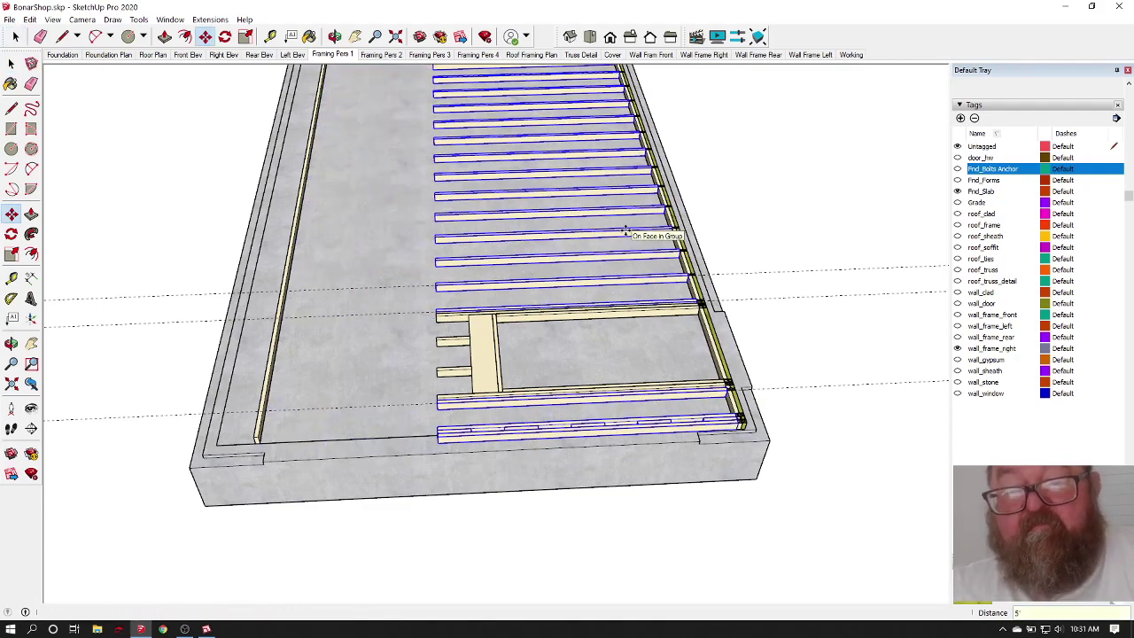
Step: Move the marked top plate from beside the bottom plate to the upper ends of the studs, aligned at the built-up corner
key("o")
left_click_drag(627, 232, 664, 446)
scroll(323, 500, "up", 1)
scroll(664, 445, "up", 3)
key("space")
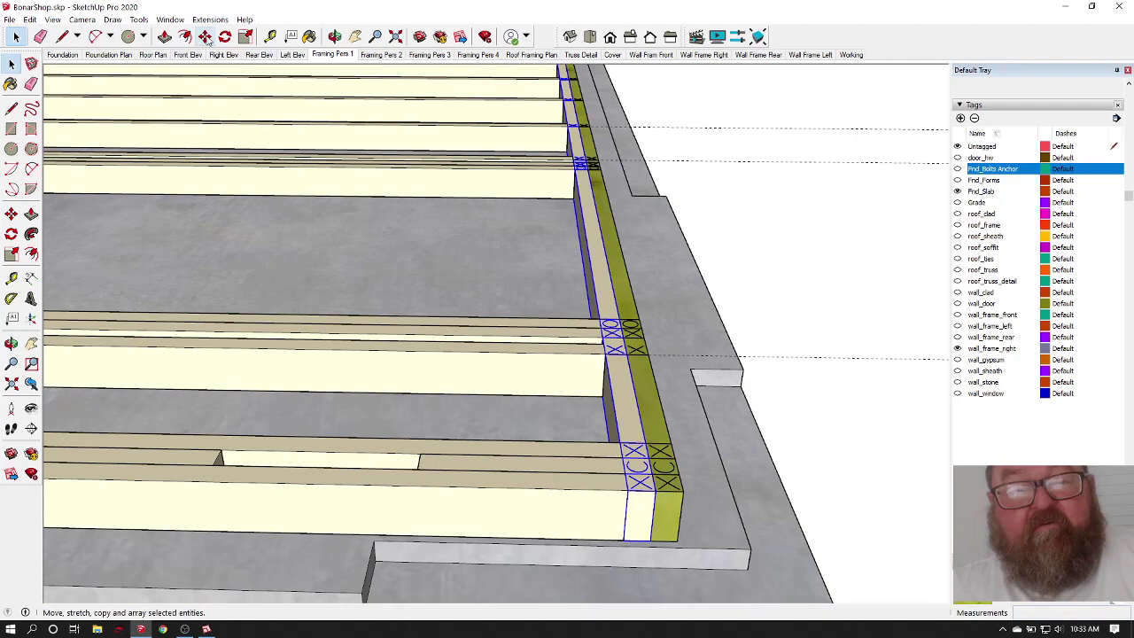
left_click(205, 37)
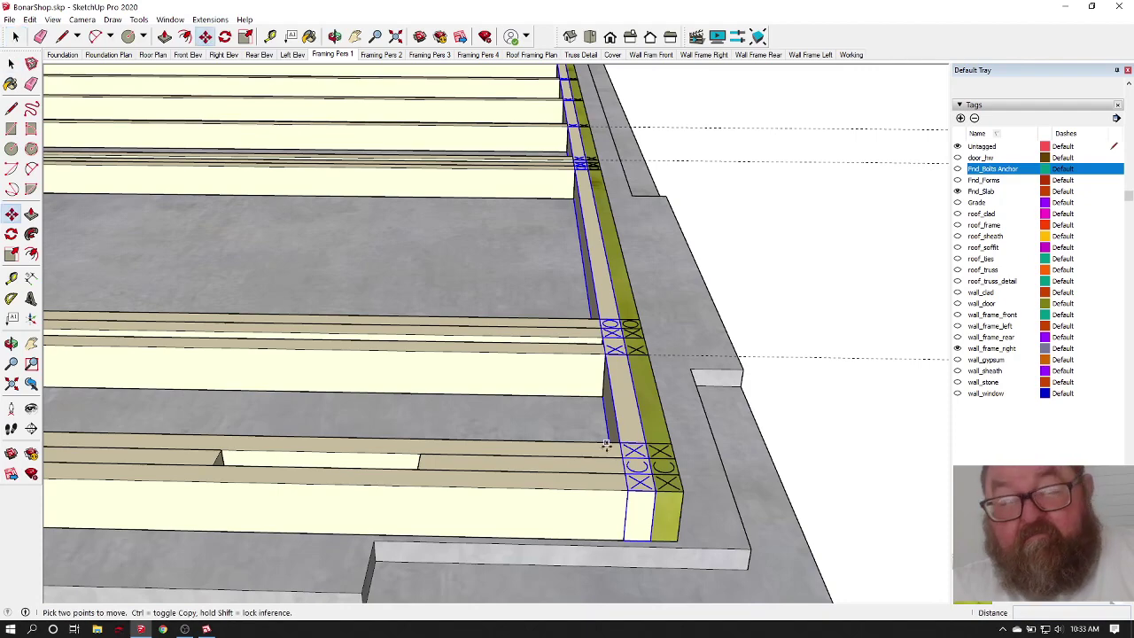
left_click(652, 488)
scroll(842, 399, "down", 5)
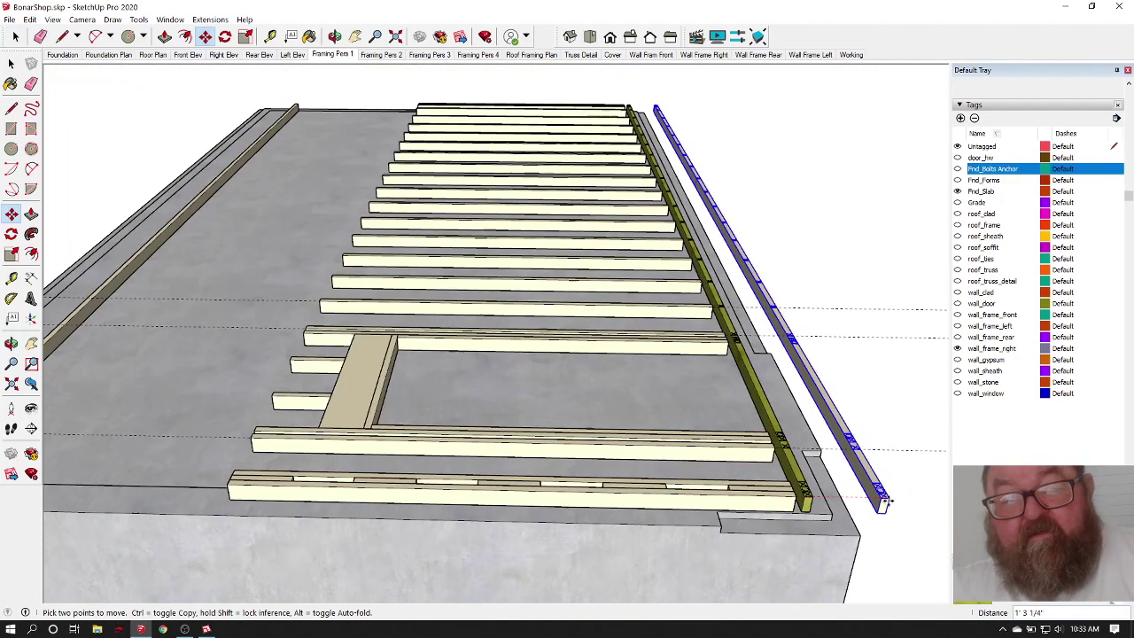
scroll(621, 505, "down", 3)
scroll(372, 460, "up", 6)
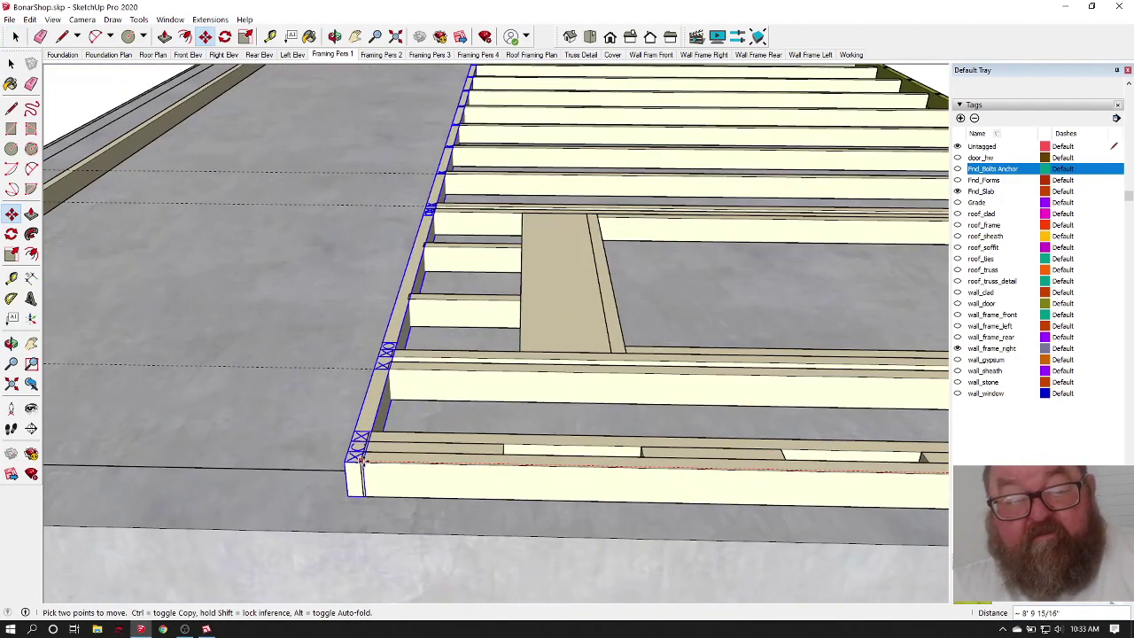
left_click(359, 457)
scroll(337, 456, "up", 4)
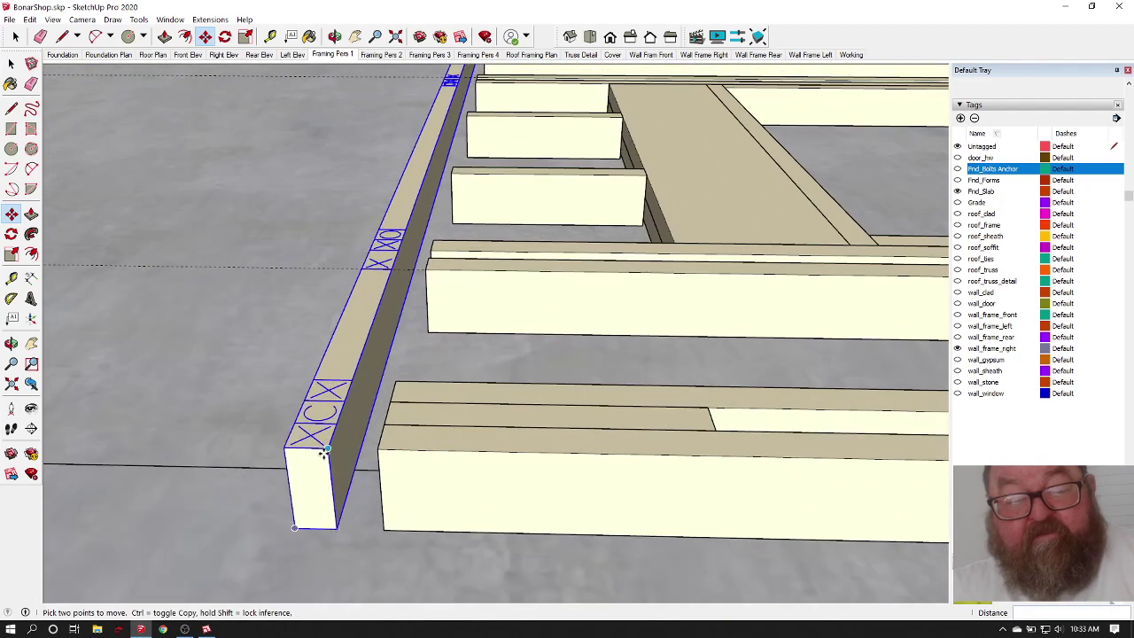
scroll(323, 452, "down", 3)
Step: Erase the layout guides crossing the side door area and check the assembled wall frame from end to end
key("e")
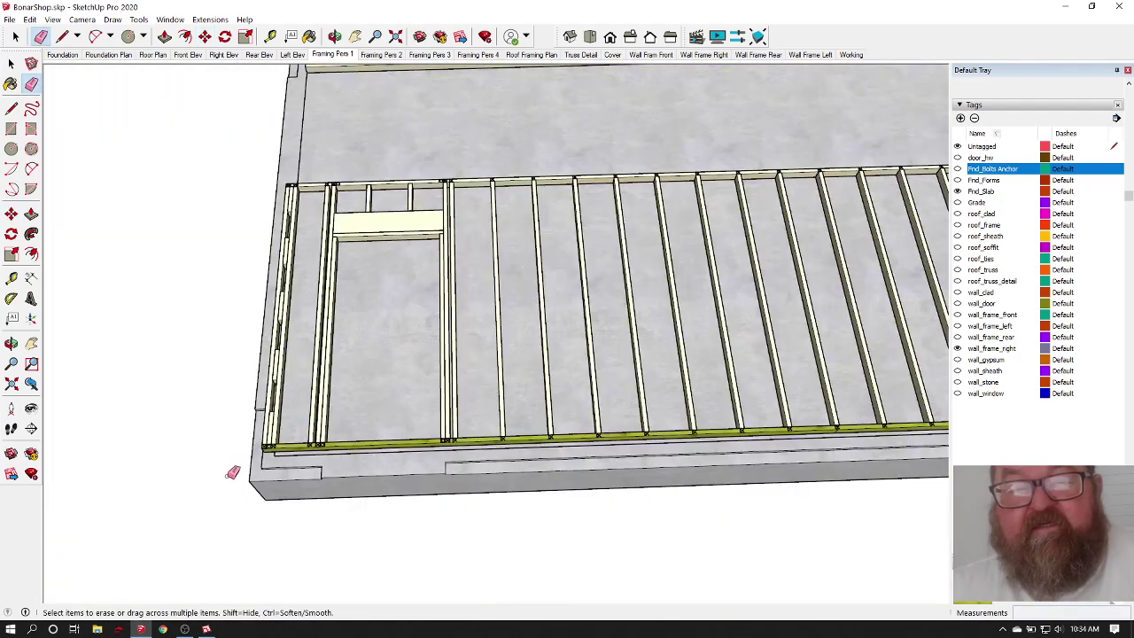
scroll(190, 435, "down", 3)
scroll(242, 435, "up", 3)
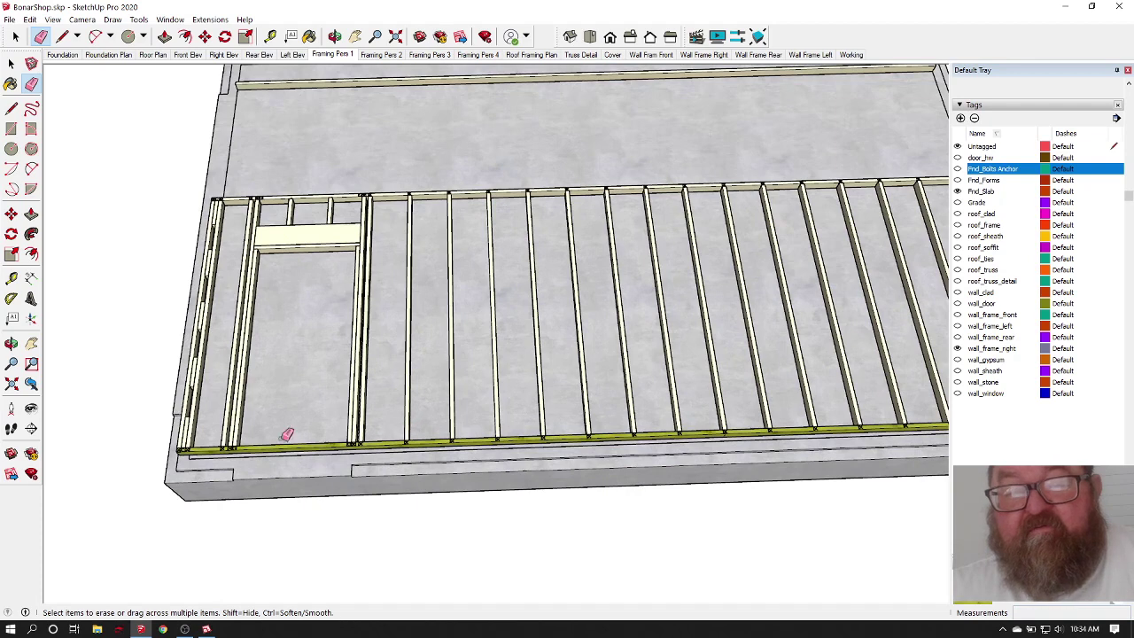
scroll(214, 432, "down", 2)
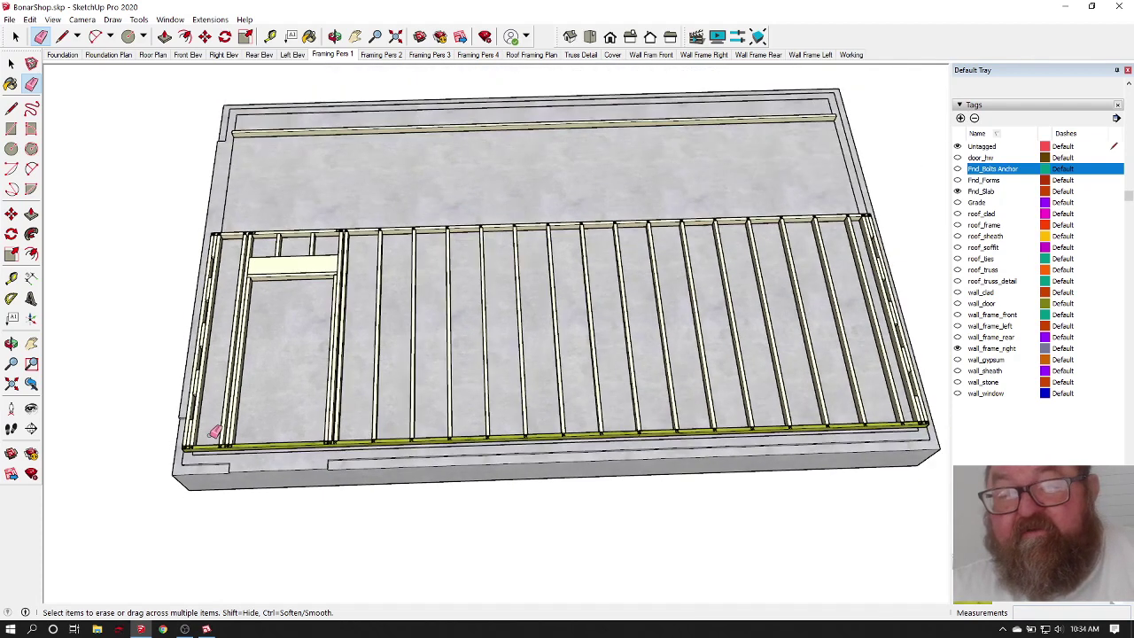
Step: Select the loose unmarked plate lying on the slab and move it from its end corner toward the framed wall's top plate
left_click(335, 36)
left_click_drag(368, 119, 354, 505)
scroll(307, 464, "up", 3)
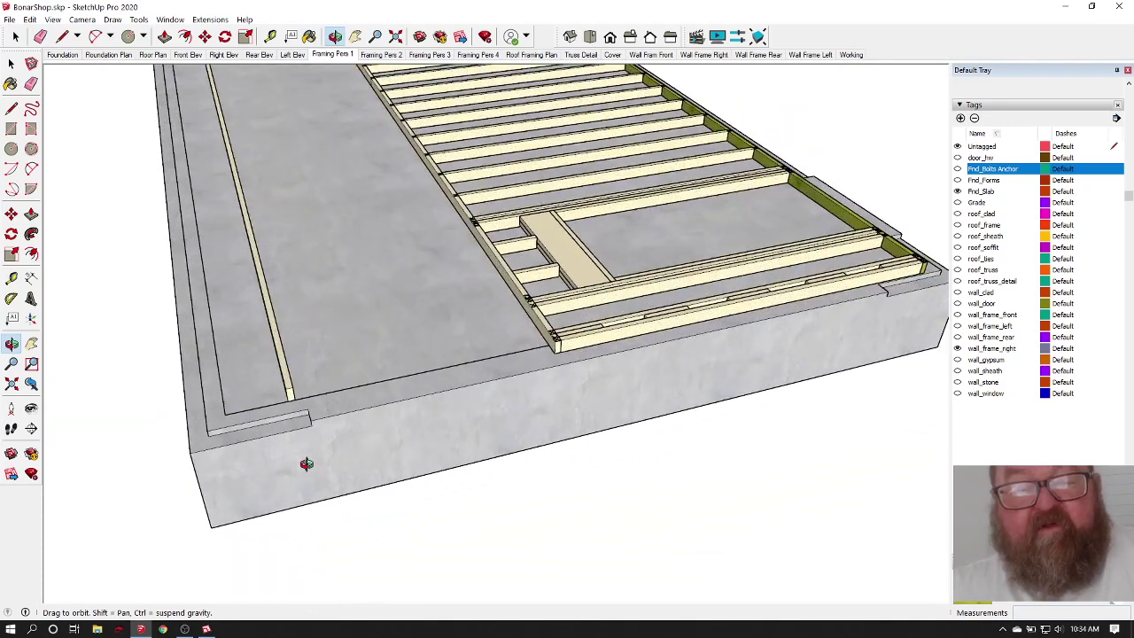
left_click_drag(309, 436, 347, 413)
key("space")
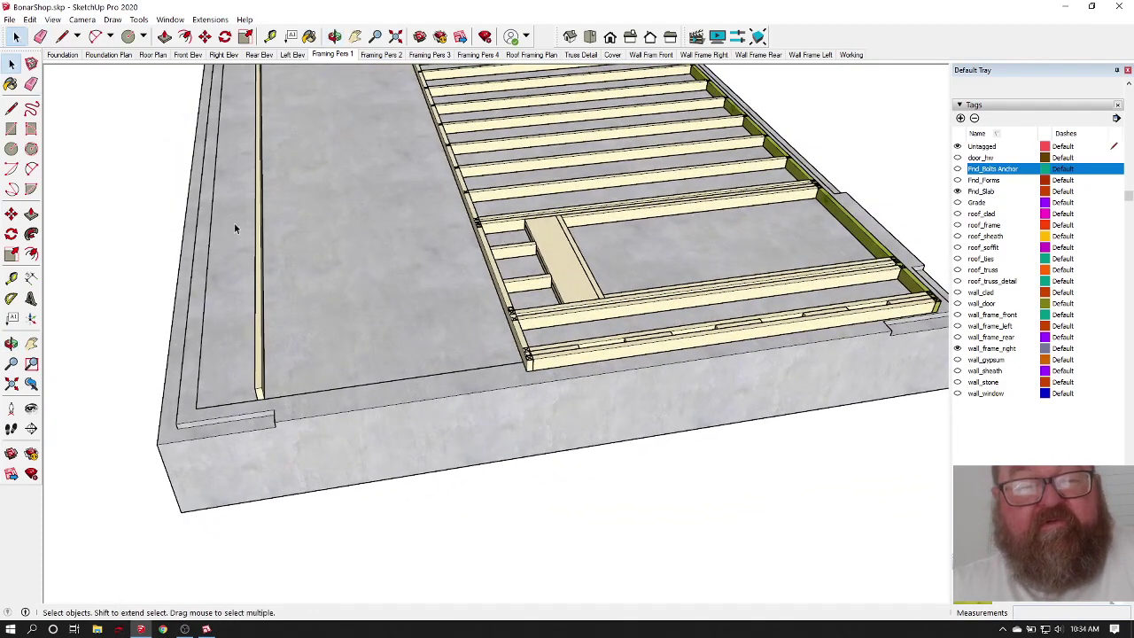
left_click(261, 354)
scroll(270, 408, "up", 2)
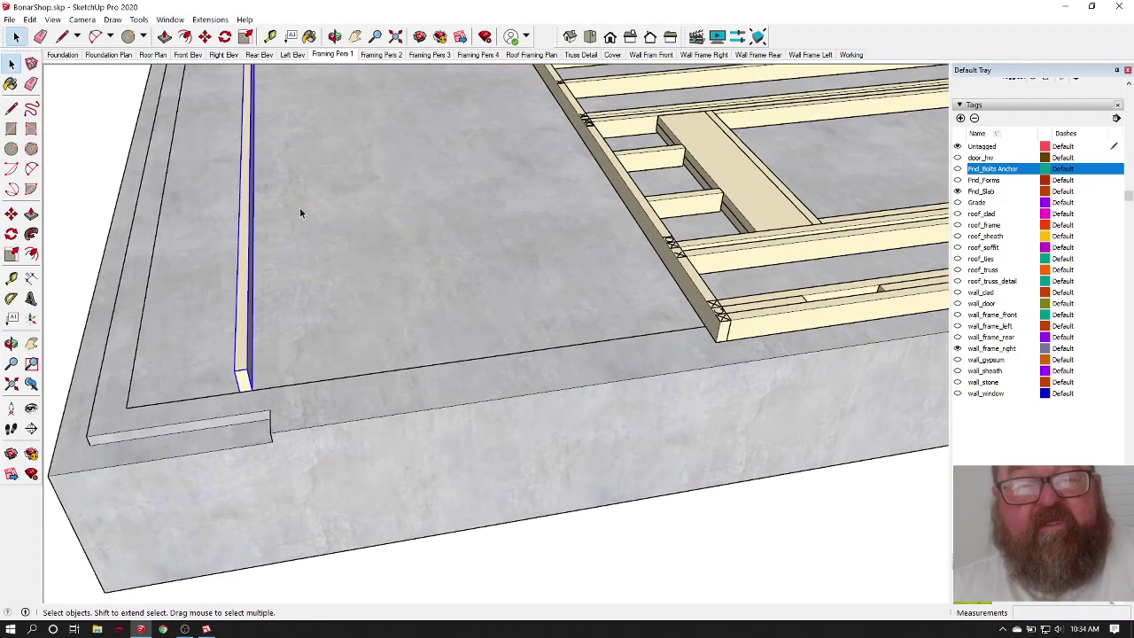
left_click(204, 36)
left_click(250, 368)
scroll(282, 370, "down", 2)
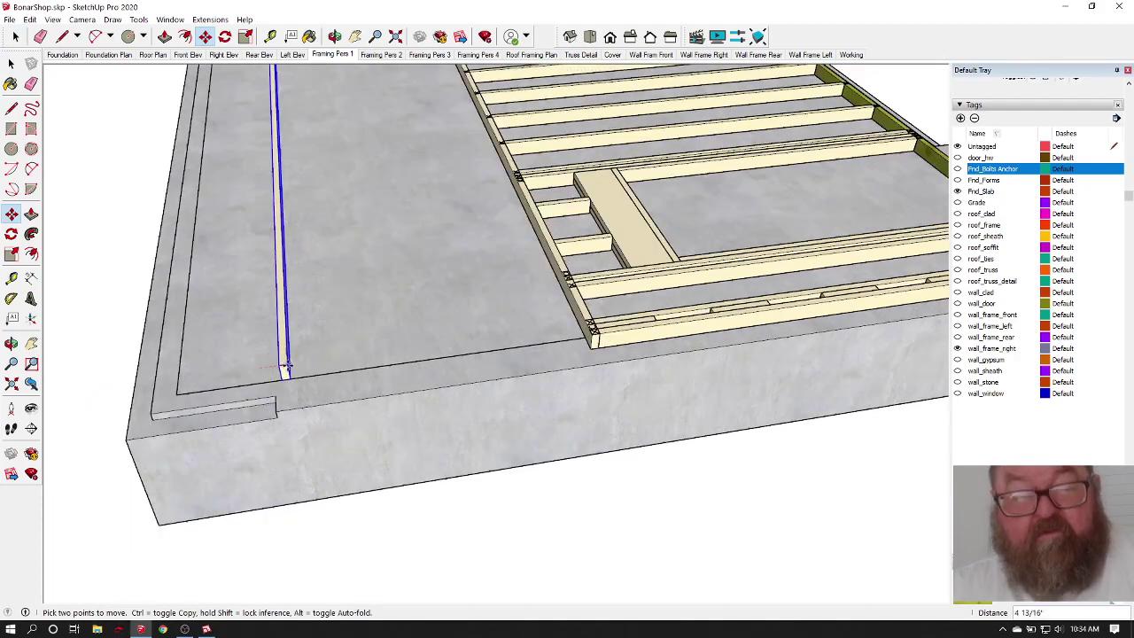
Step: Place the loose plate flat against the outside of the wall frame's top plate, set back from the corner at the stud layout marks
scroll(463, 337, "up", 1)
scroll(489, 335, "up", 3)
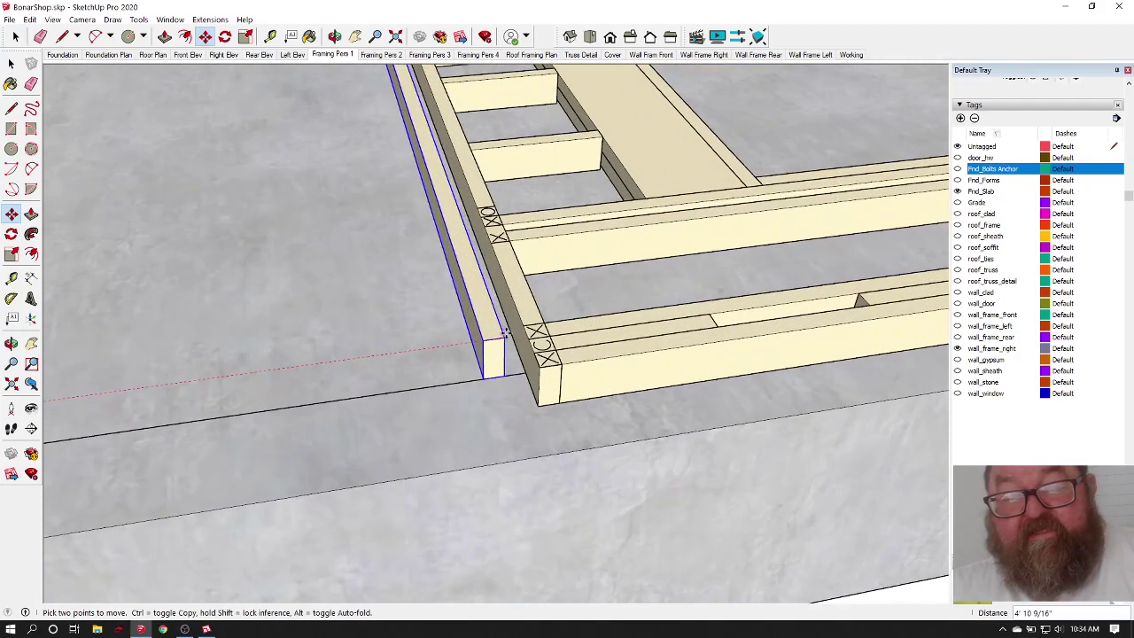
left_click(530, 334)
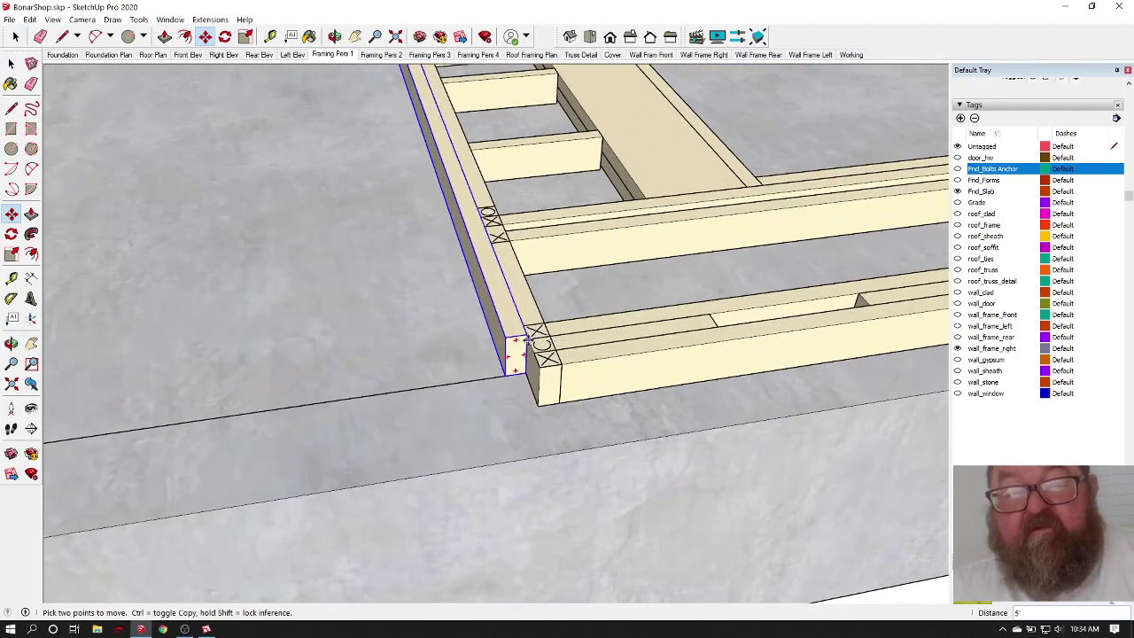
Step: Inspect how the second top plate meets the wall frame at the corner and along the wall's full length
left_click(335, 37)
left_click_drag(380, 117, 784, 296)
scroll(664, 284, "up", 4)
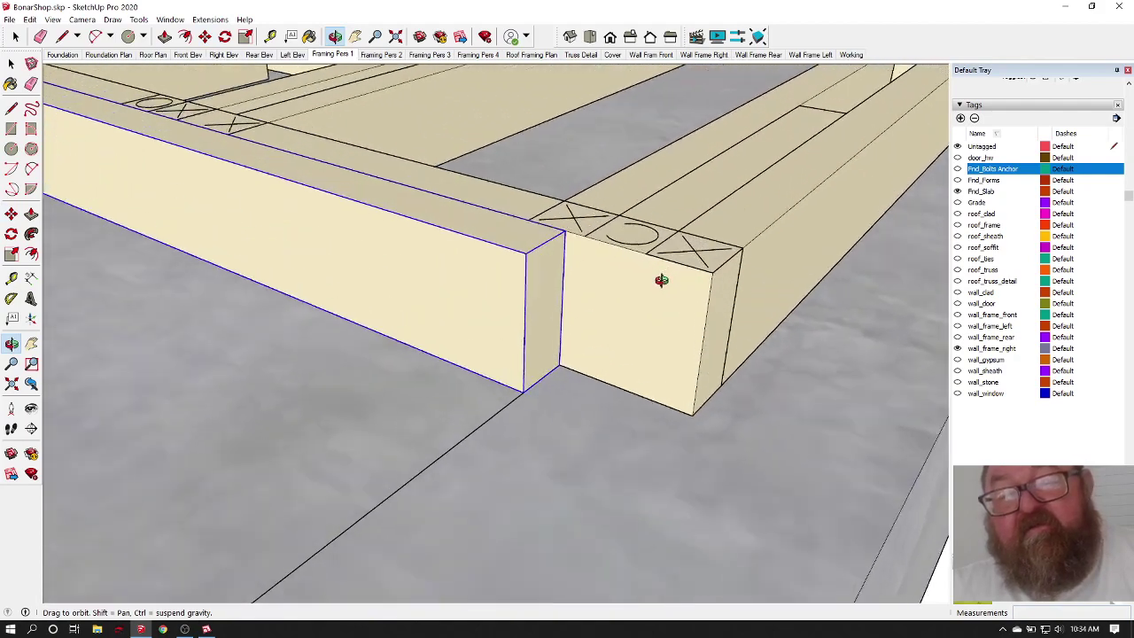
left_click_drag(661, 280, 709, 281)
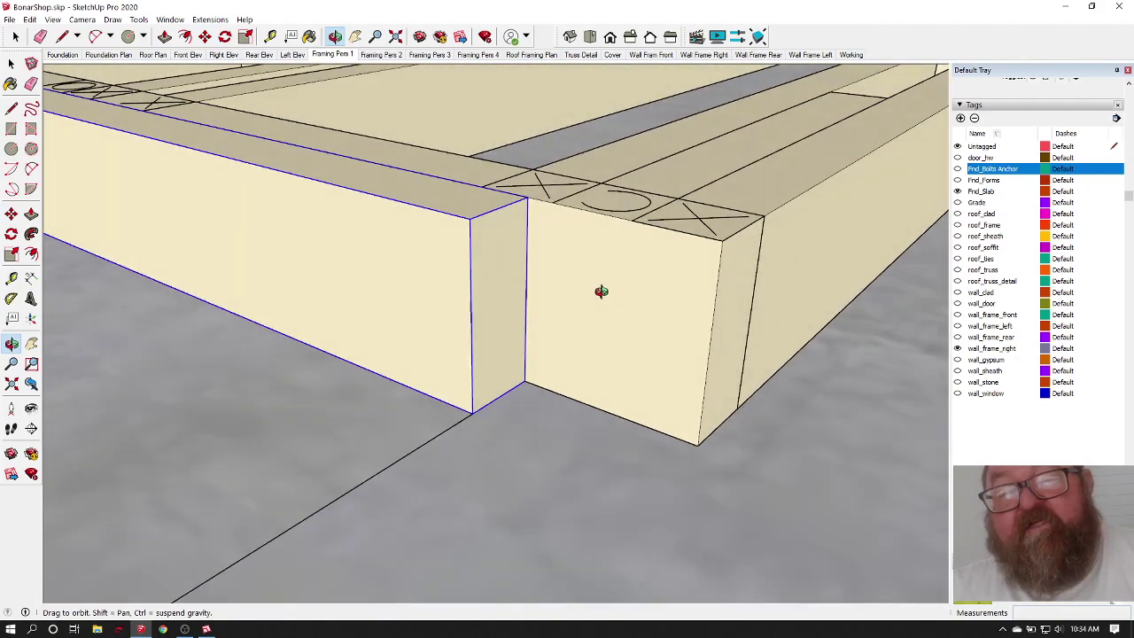
left_click_drag(611, 319, 478, 331)
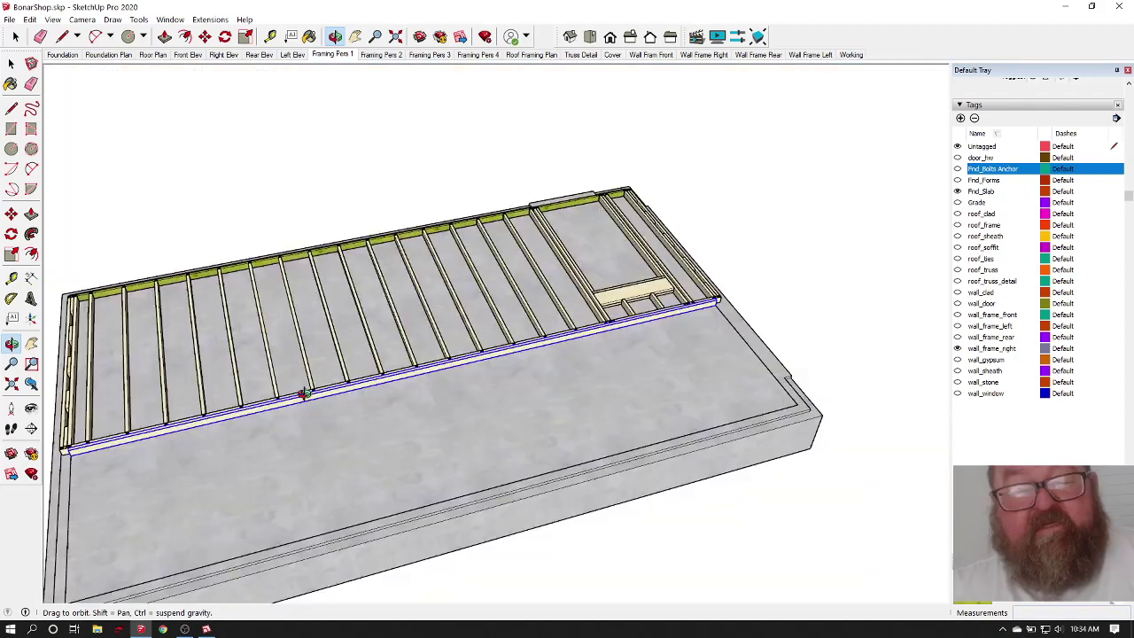
scroll(335, 394, "down", 1)
left_click_drag(350, 428, 293, 446)
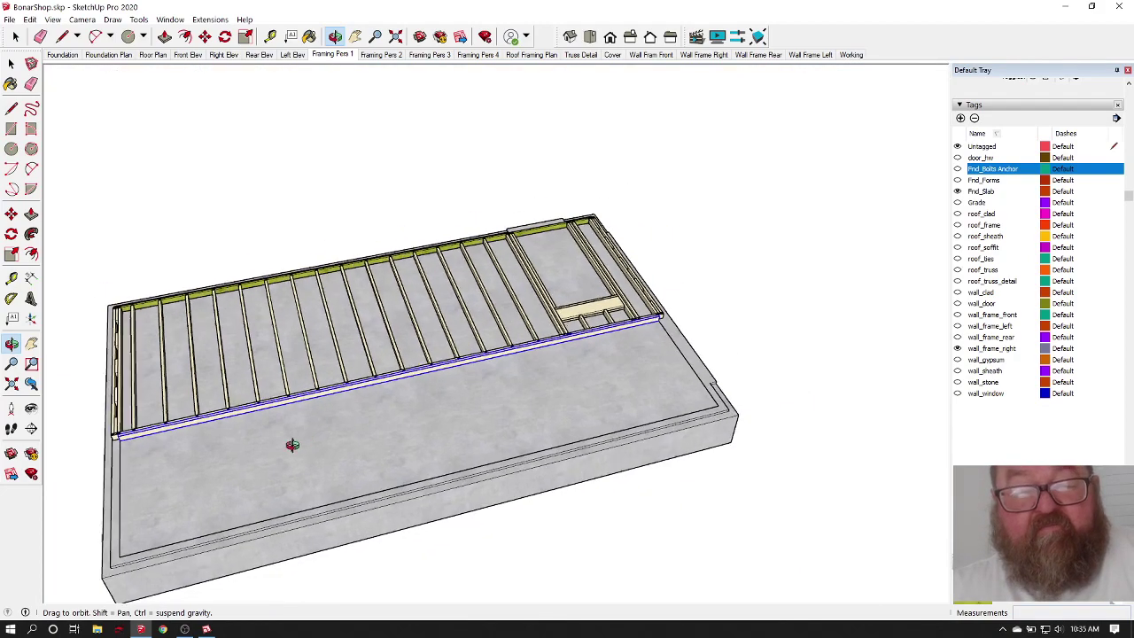
Step: Open the second top plate for editing and place a guide 16' along it from its far end
scroll(157, 420, "up", 5)
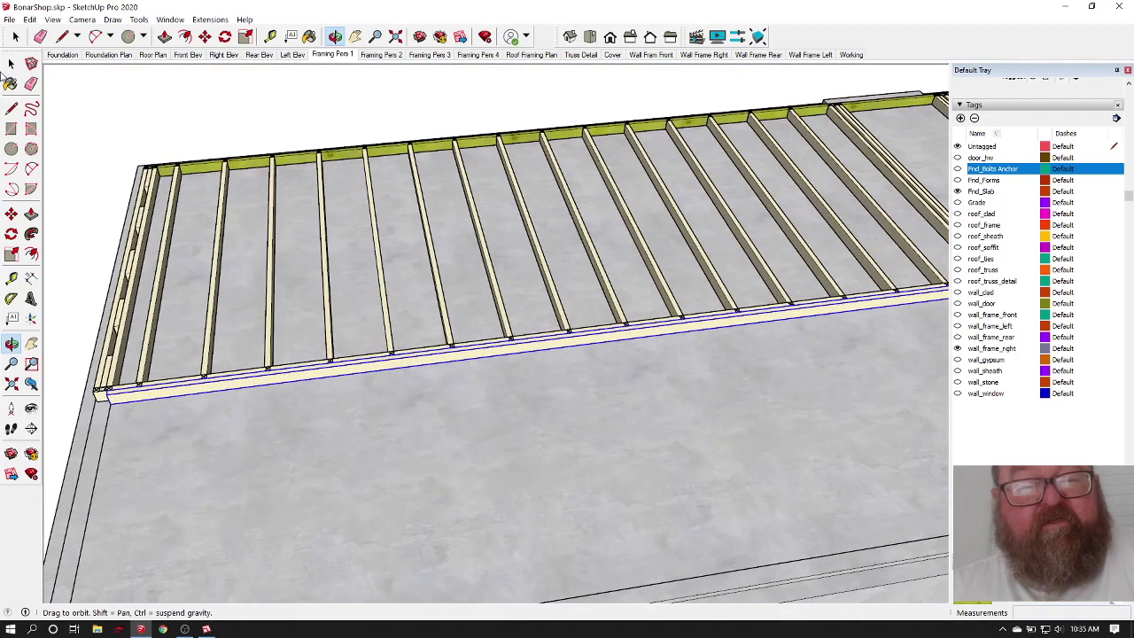
left_click(11, 65)
scroll(473, 328, "up", 3)
scroll(674, 363, "down", 2)
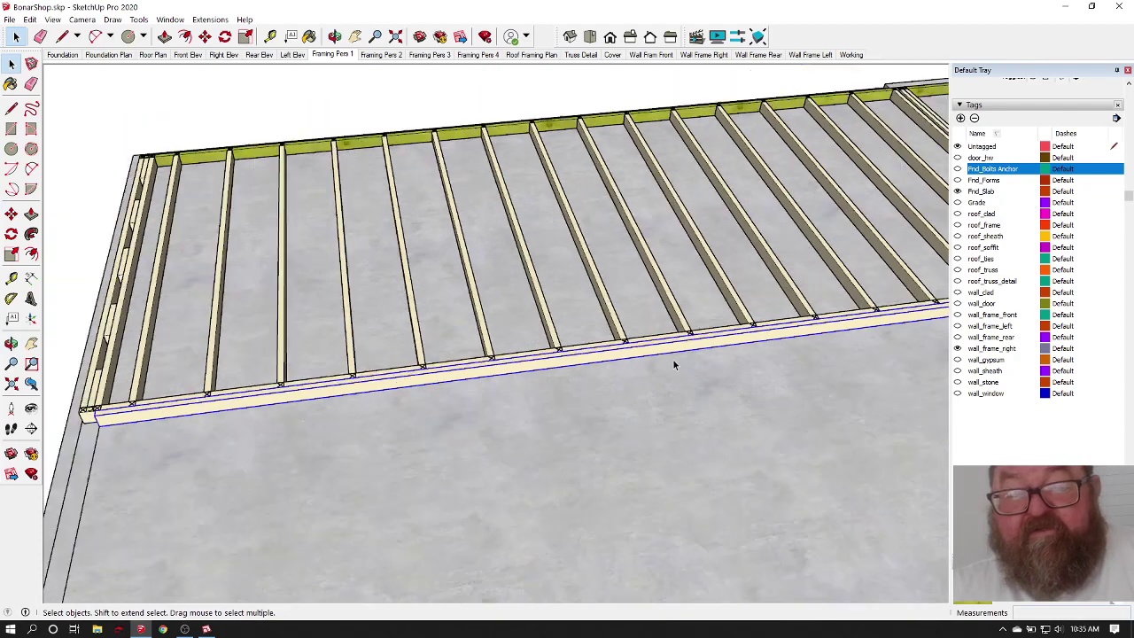
scroll(690, 357, "down", 1)
scroll(162, 426, "up", 5)
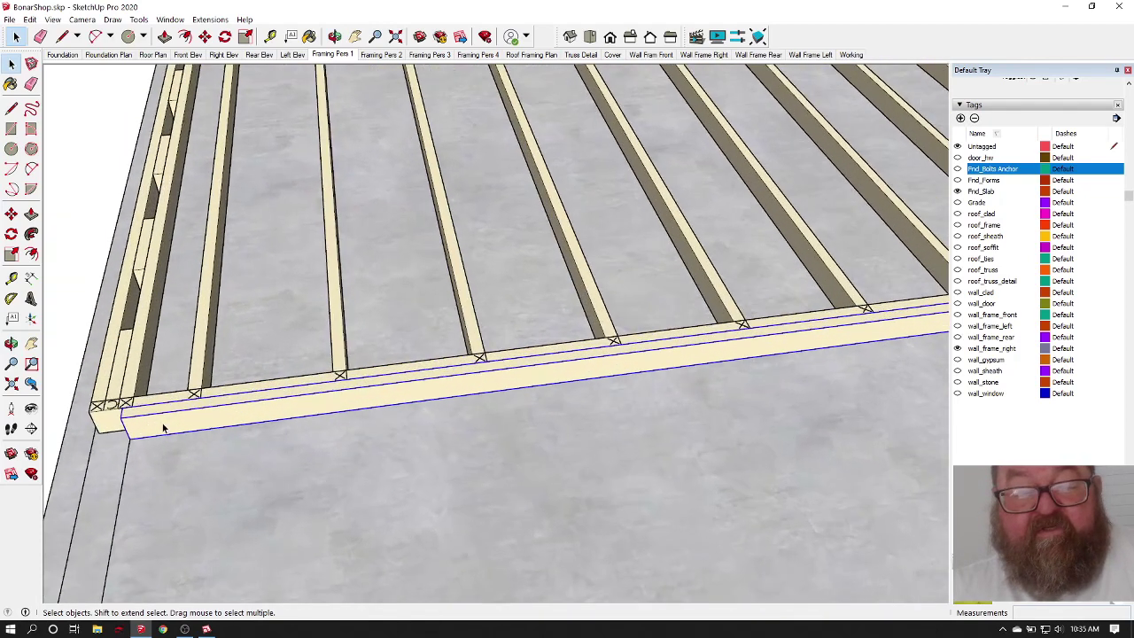
scroll(156, 431, "up", 3)
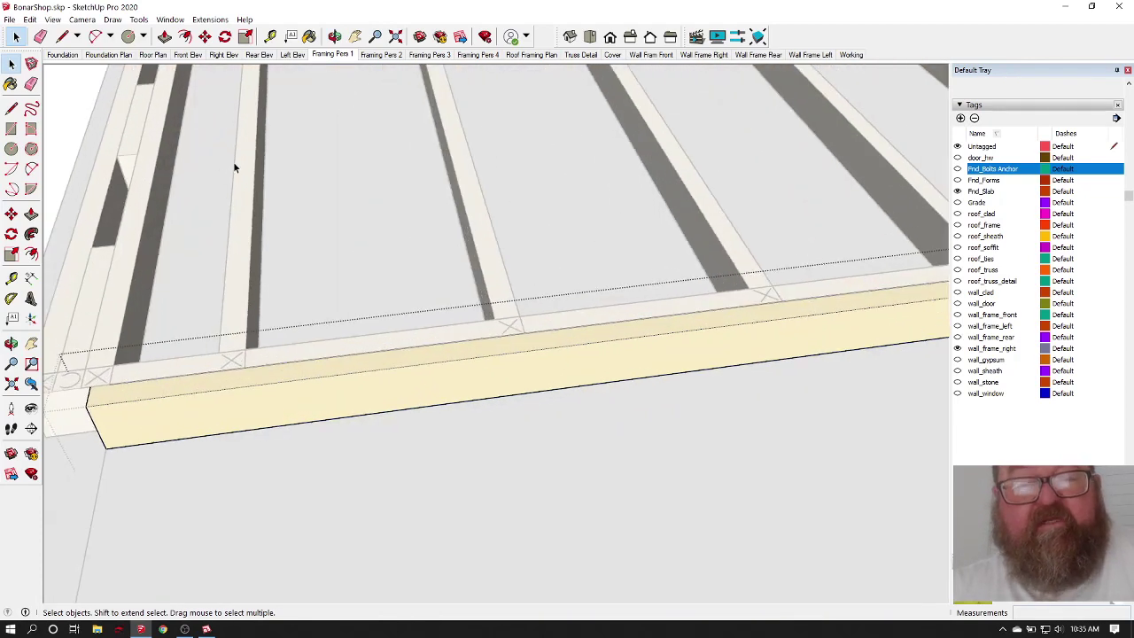
left_click(270, 36)
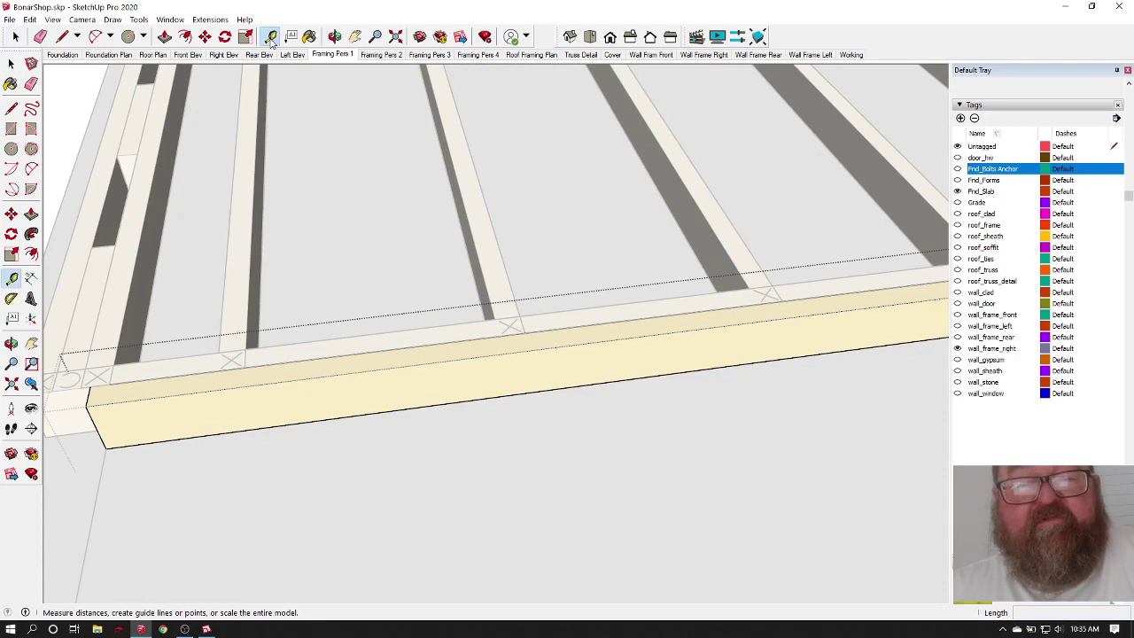
left_click(95, 429)
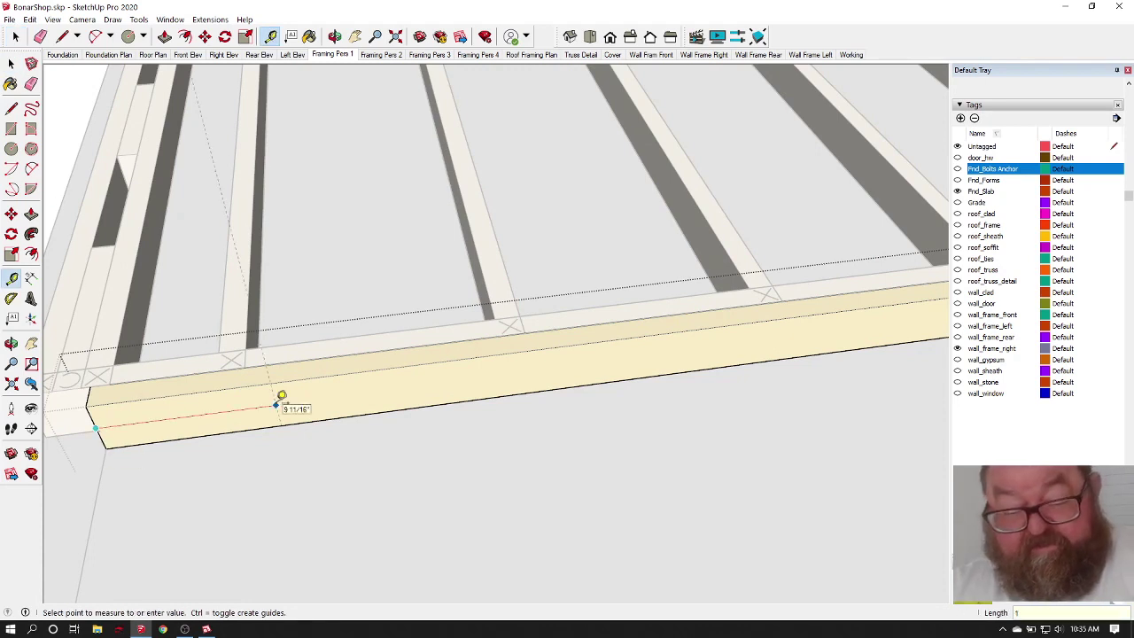
type("16'")
key("Return")
Step: Draw a line from the centre of the stud mark just short of the 16' guide across the second top plate's narrow edge
scroll(182, 405, "down", 8)
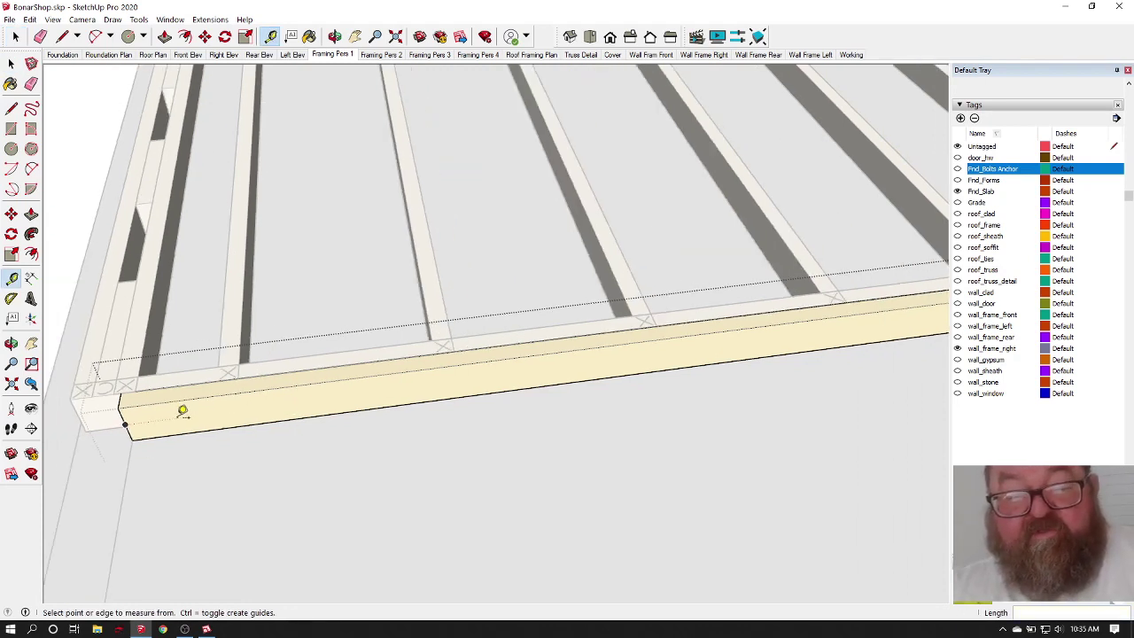
scroll(540, 357, "up", 6)
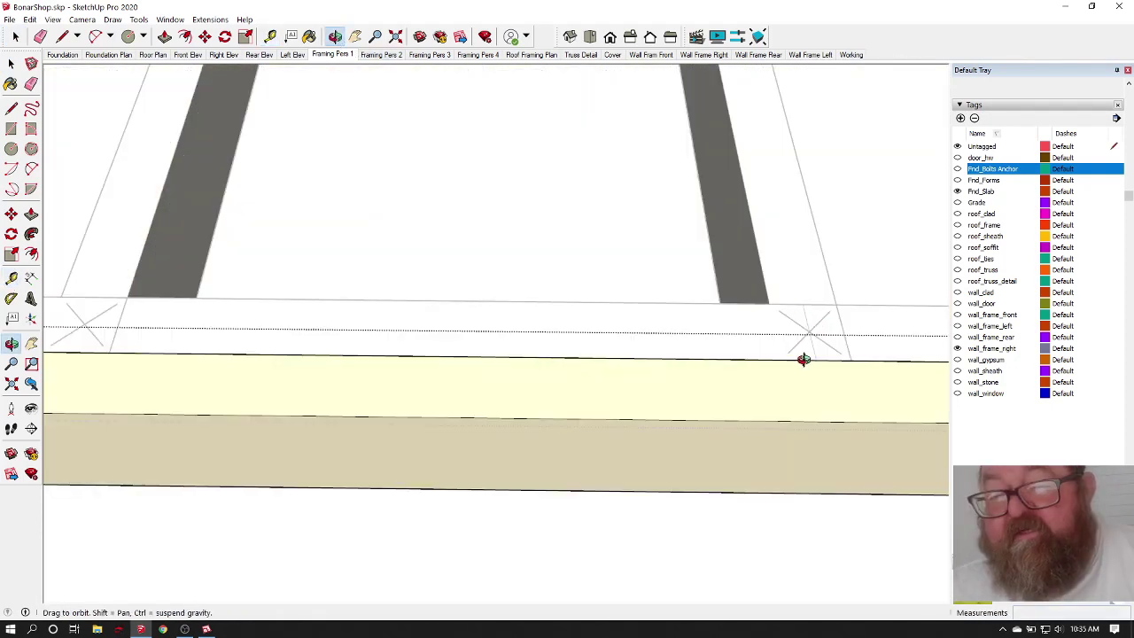
scroll(442, 351, "down", 3)
scroll(442, 351, "down", 5)
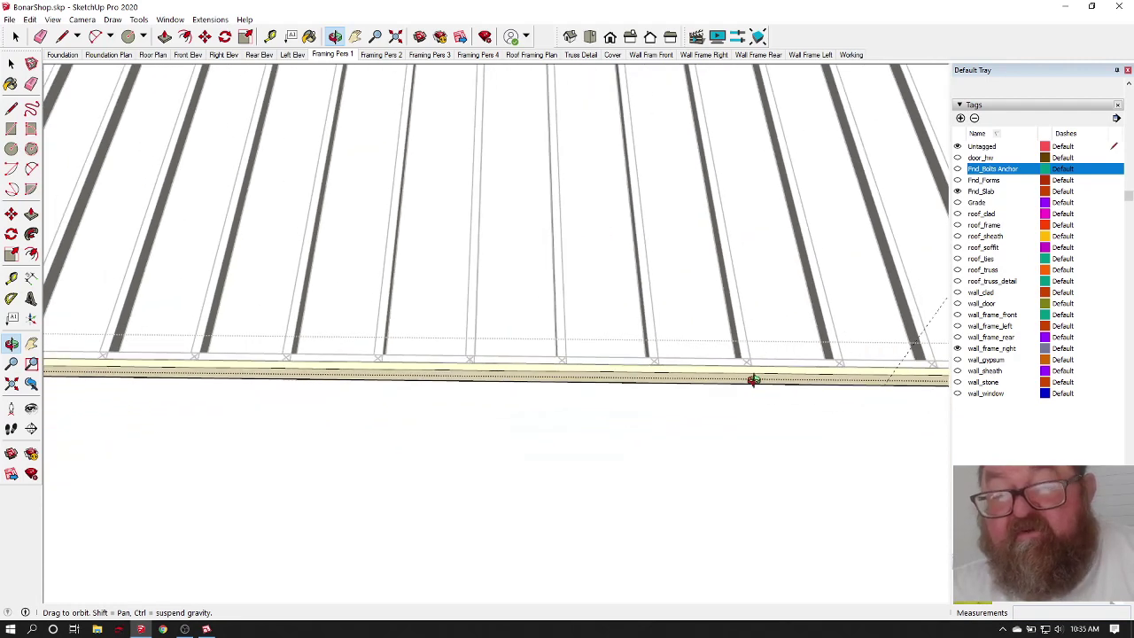
left_click_drag(438, 370, 750, 408)
scroll(615, 341, "up", 6)
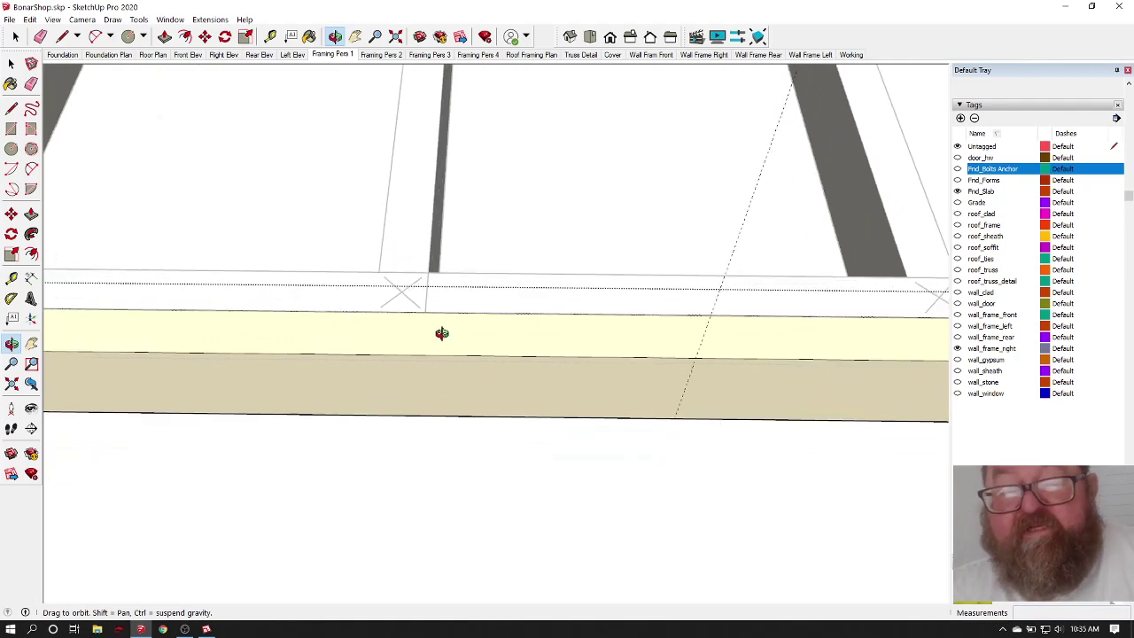
scroll(432, 335, "down", 5)
scroll(431, 335, "down", 2)
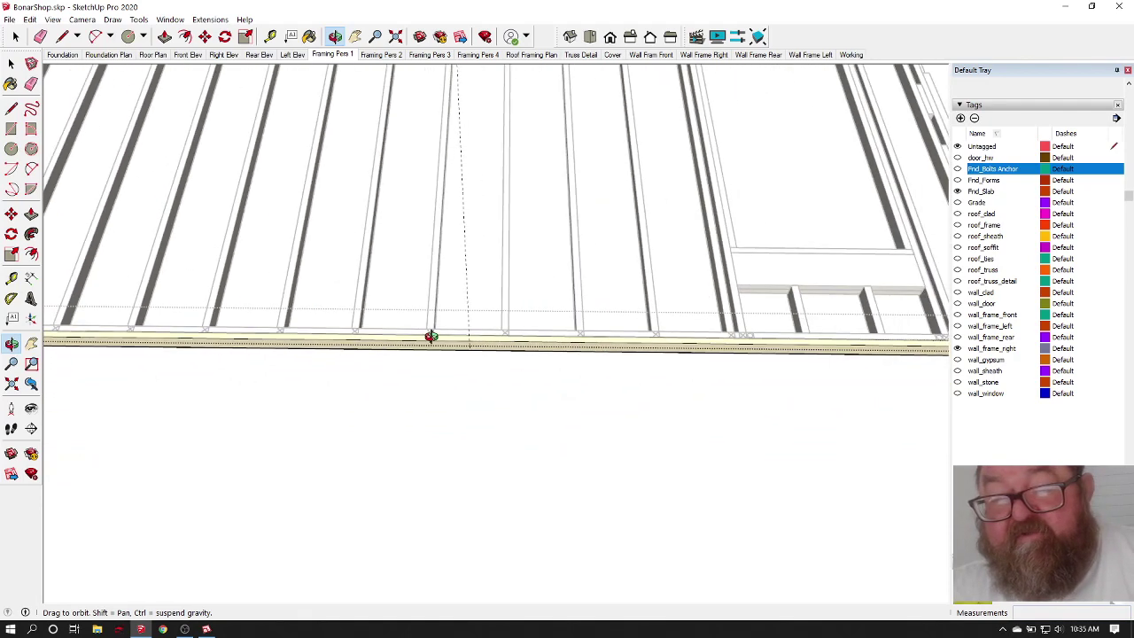
scroll(407, 335, "up", 6)
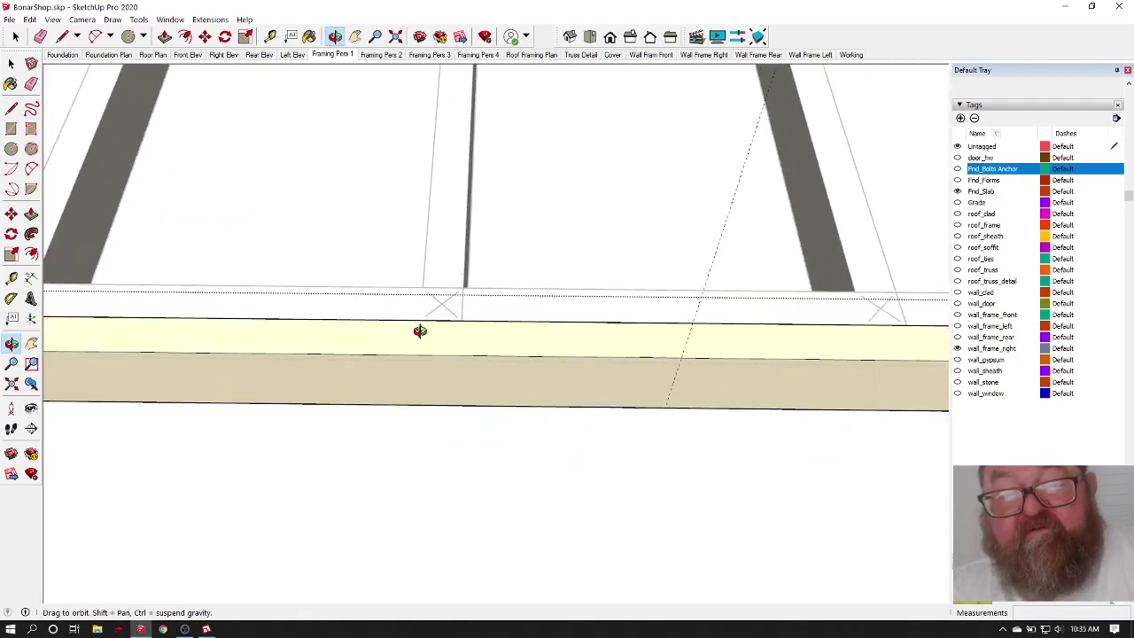
key("l")
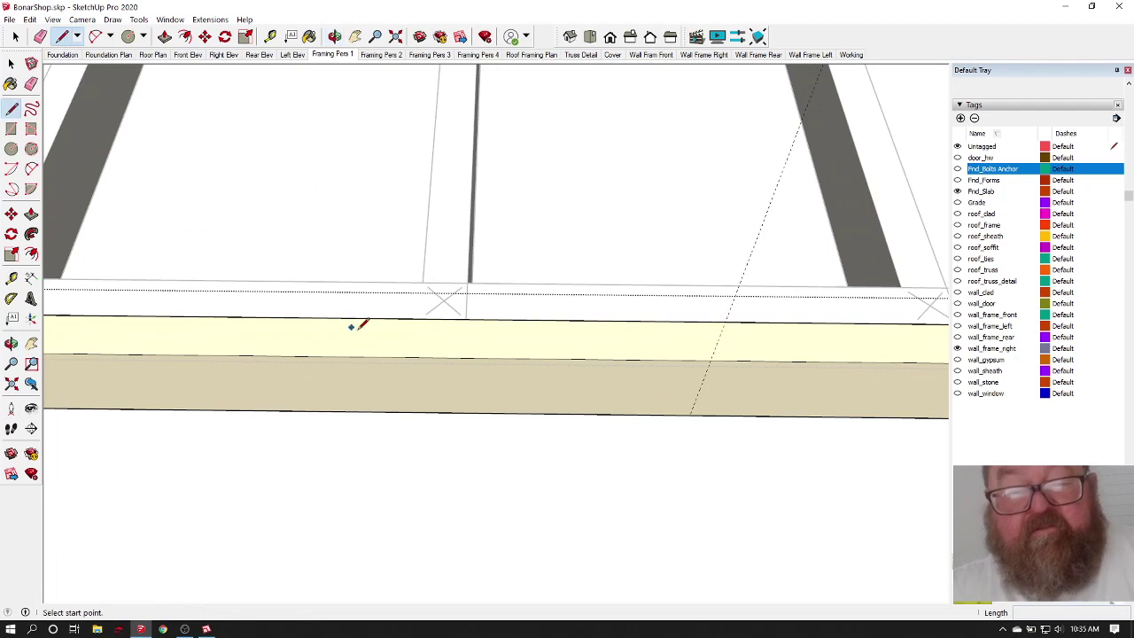
left_click(443, 300)
left_click(440, 354)
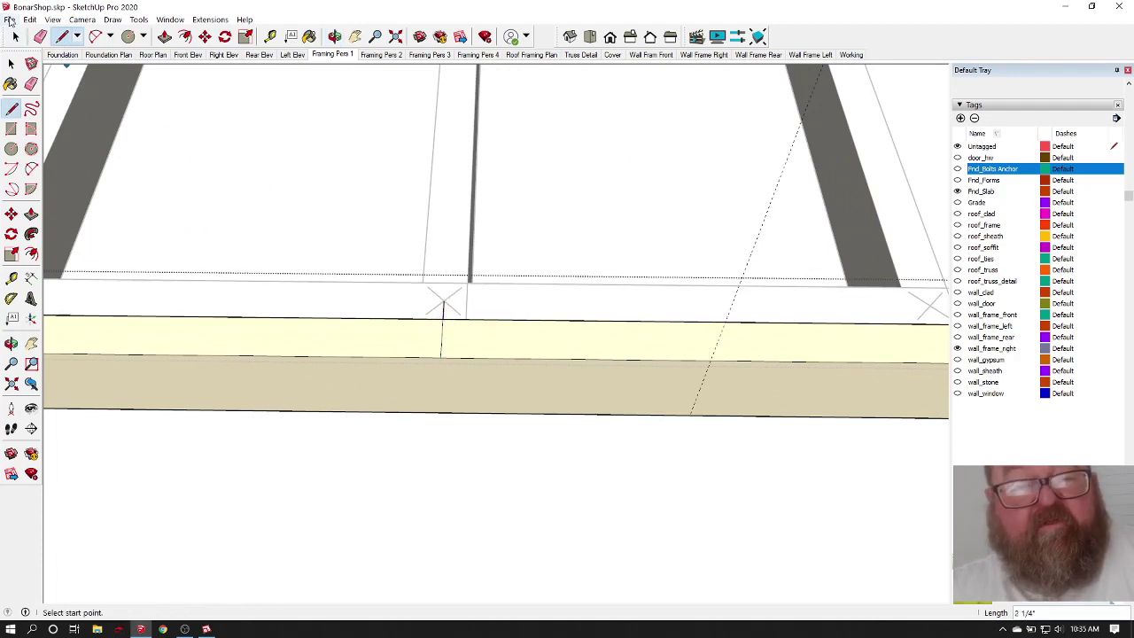
Step: Erase the part of the line extending past the second top plate and continue the joint line across its wide outer face
left_click(40, 36)
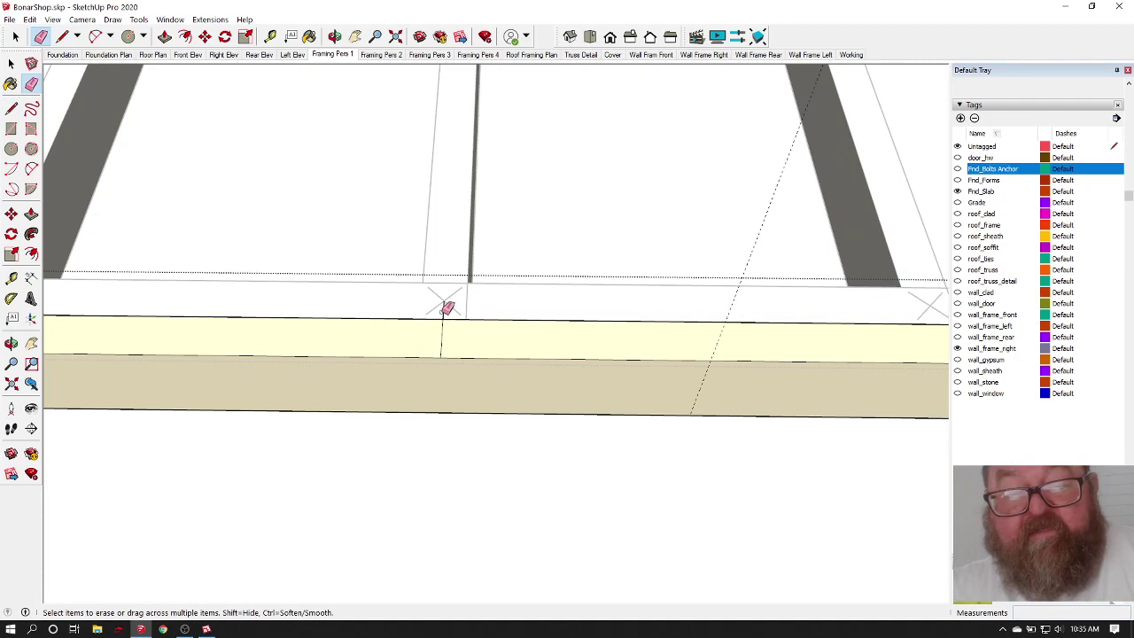
left_click(445, 310)
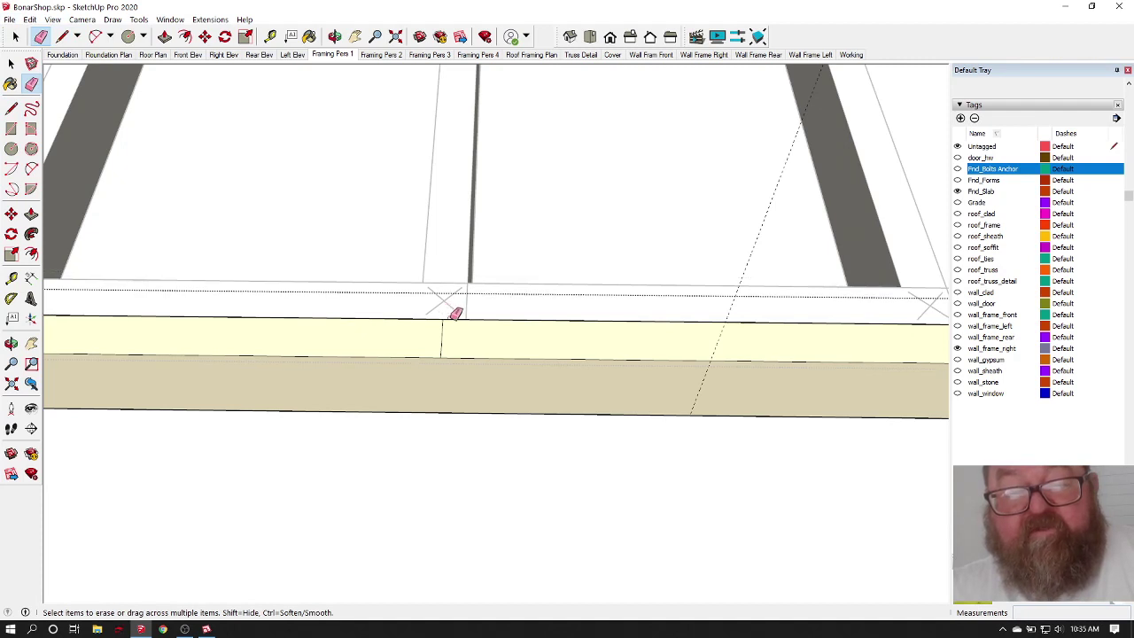
key("l")
left_click(441, 358)
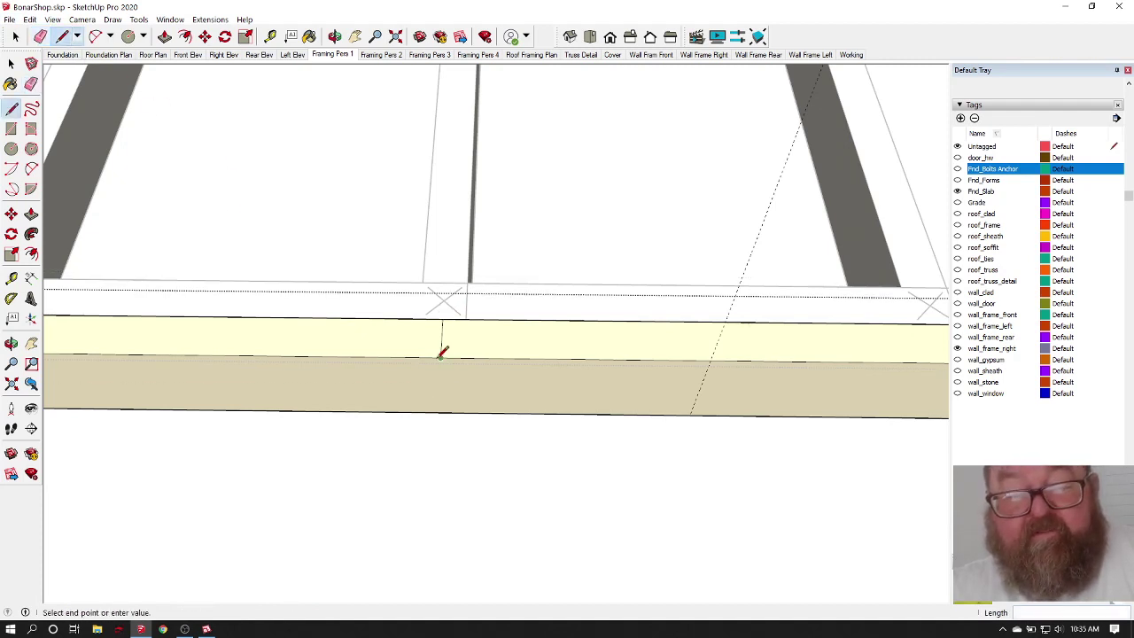
left_click(446, 411)
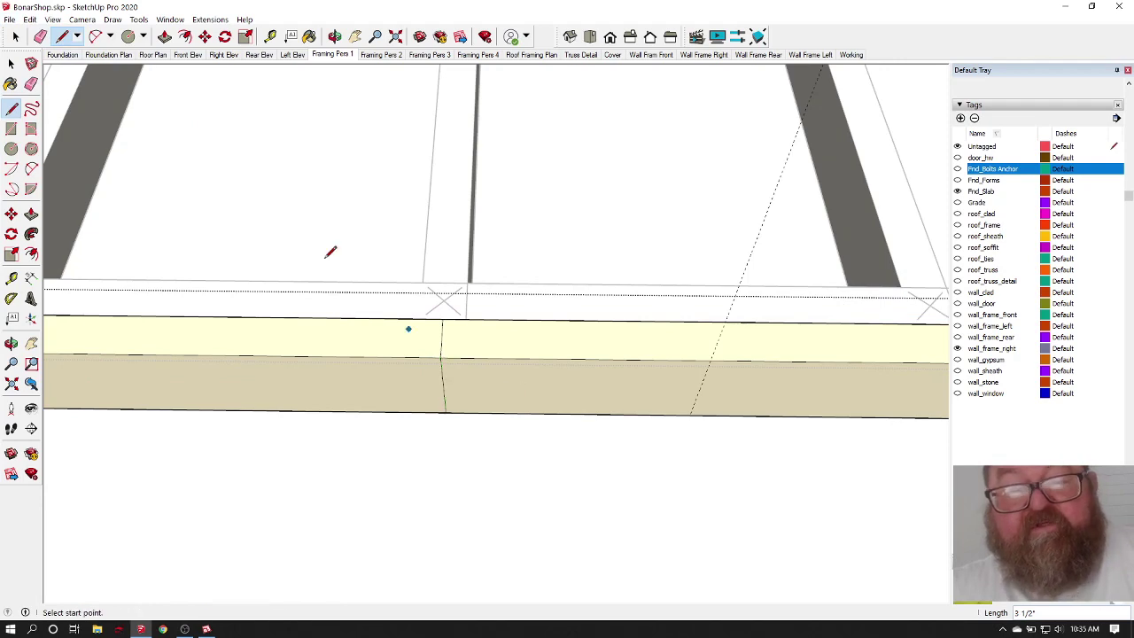
left_click(15, 36)
Step: Examine the stud marks along the doubled top plate on both sides of the drawn joint line
scroll(776, 396, "down", 5)
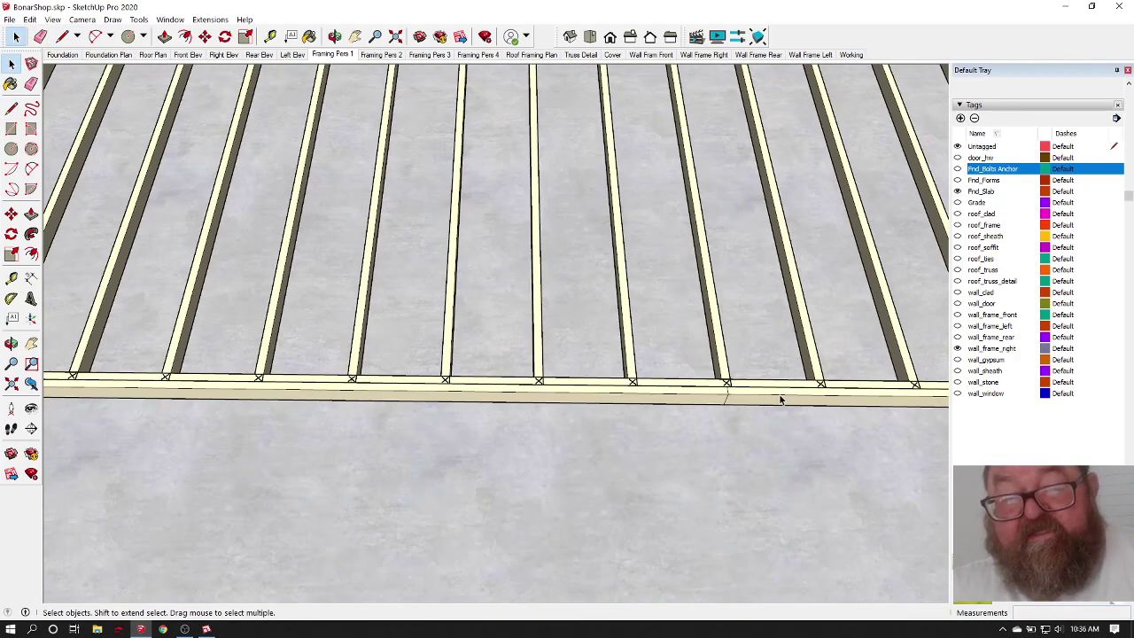
scroll(348, 381, "up", 4)
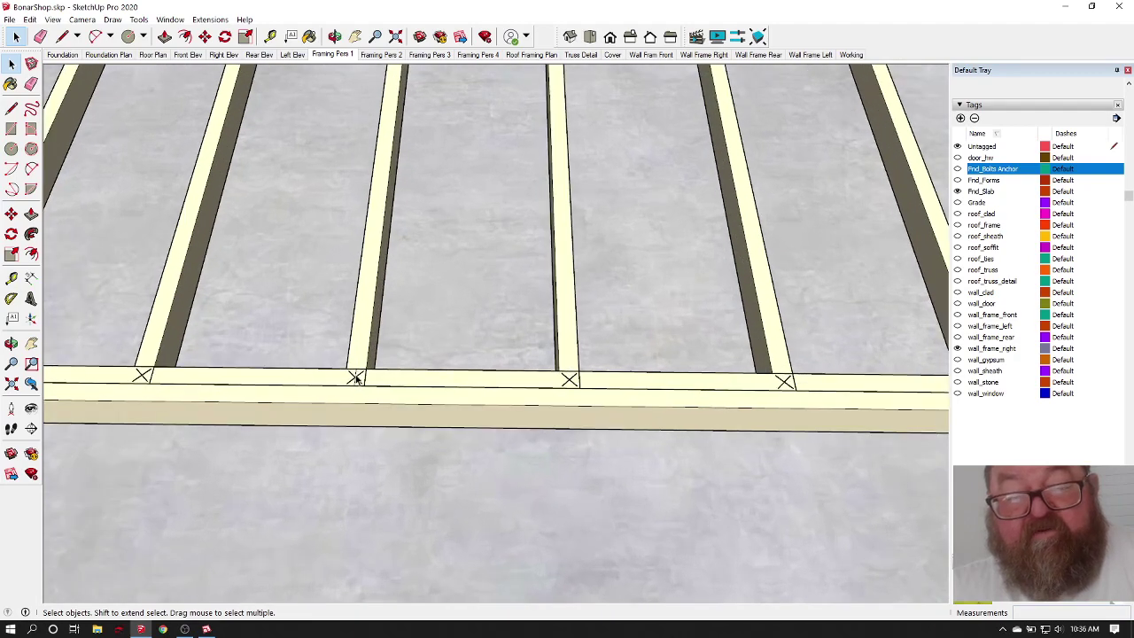
scroll(331, 383, "down", 2)
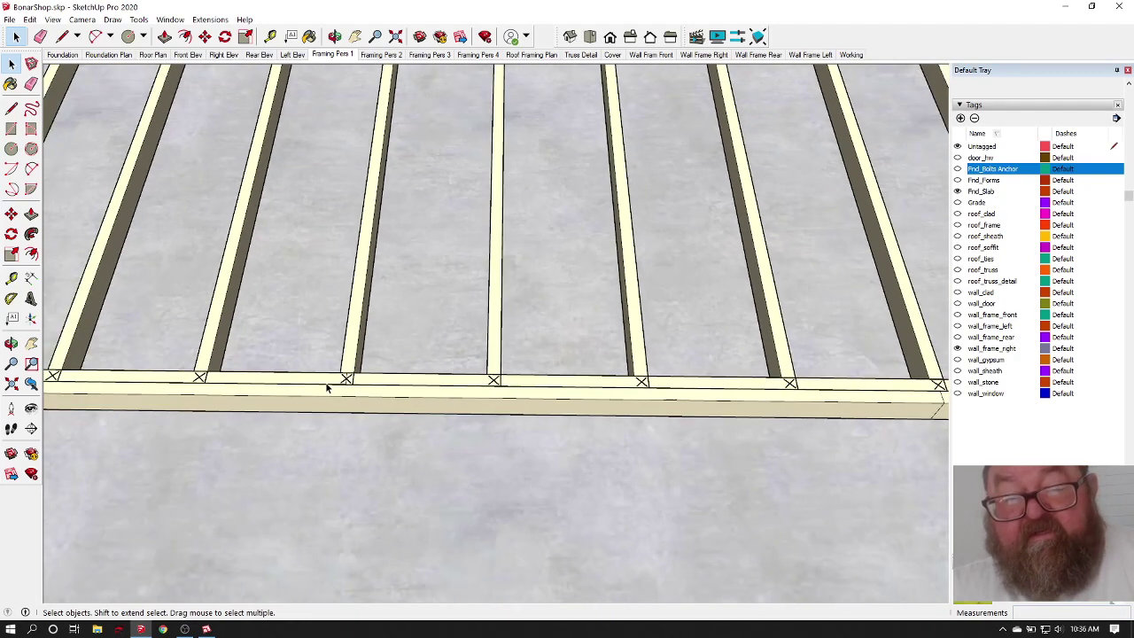
scroll(386, 392, "down", 1)
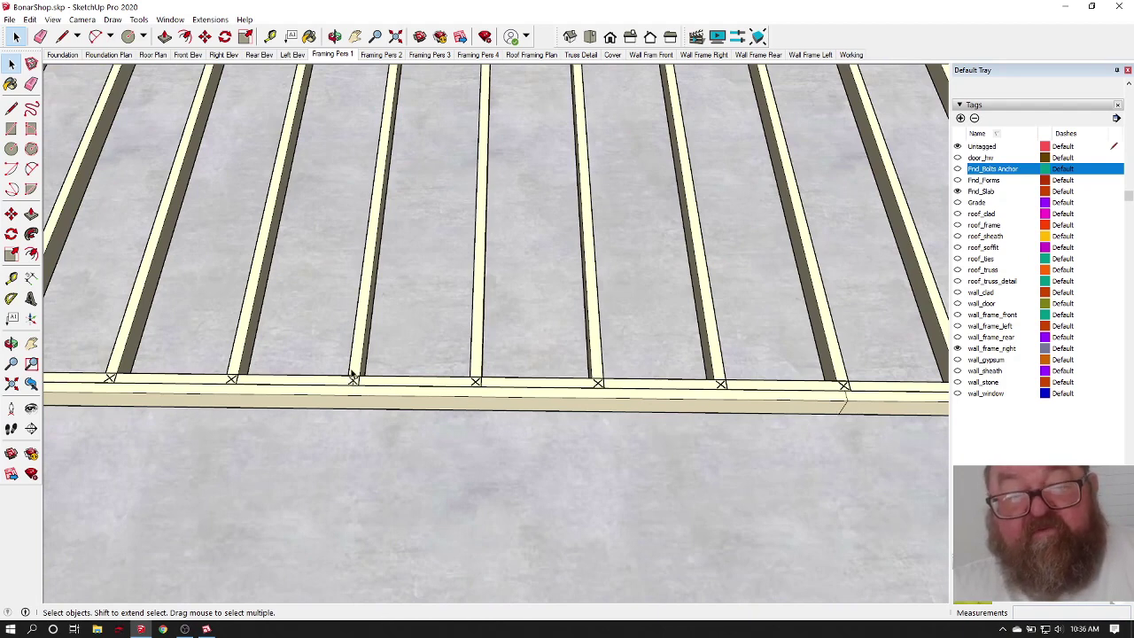
scroll(353, 376, "up", 3)
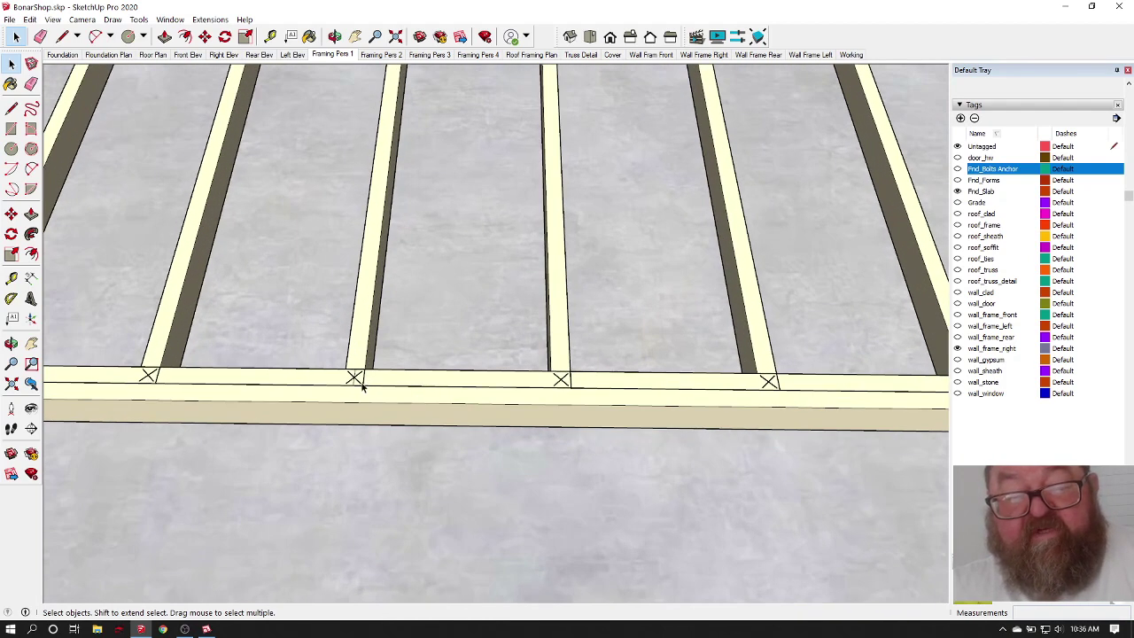
scroll(356, 377, "up", 2)
scroll(372, 387, "down", 4)
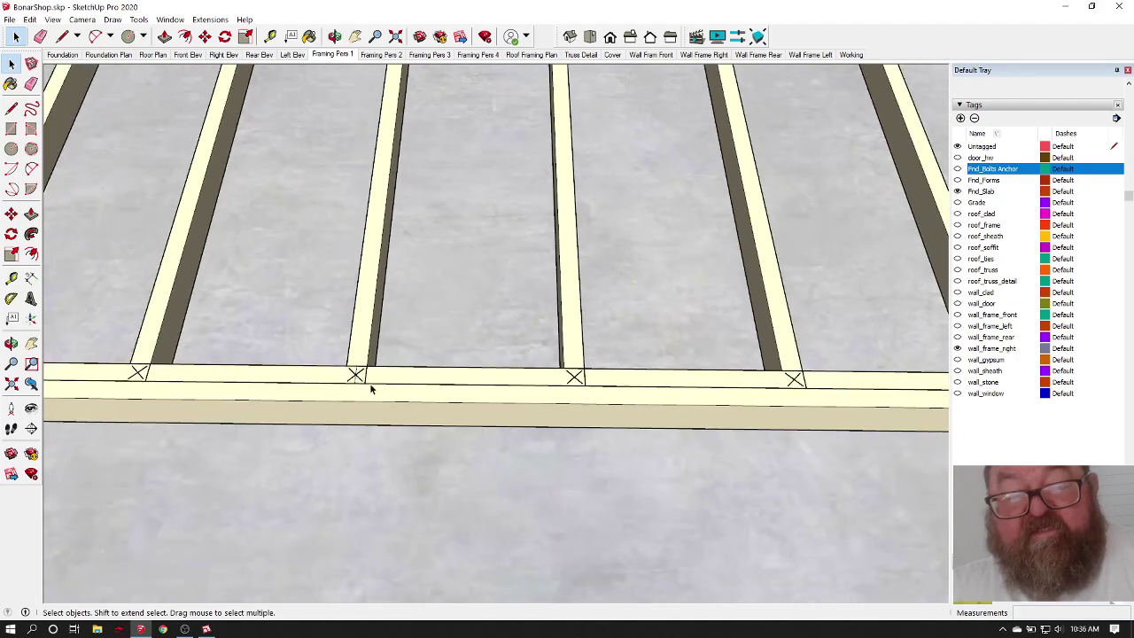
scroll(392, 396, "down", 1)
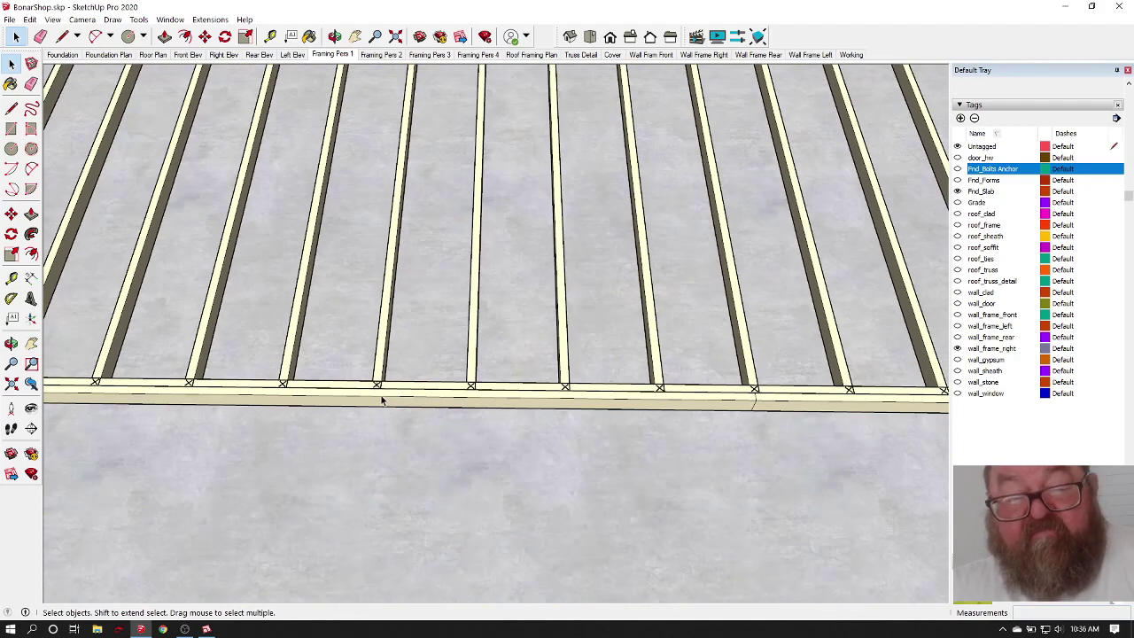
scroll(373, 391, "down", 5)
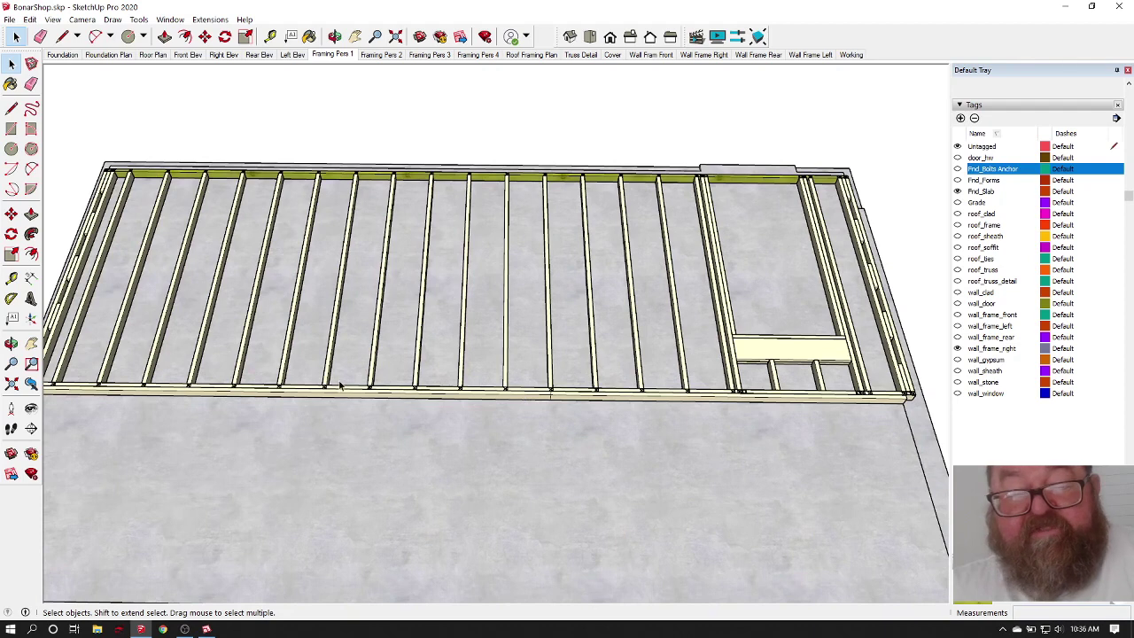
scroll(266, 399, "down", 1)
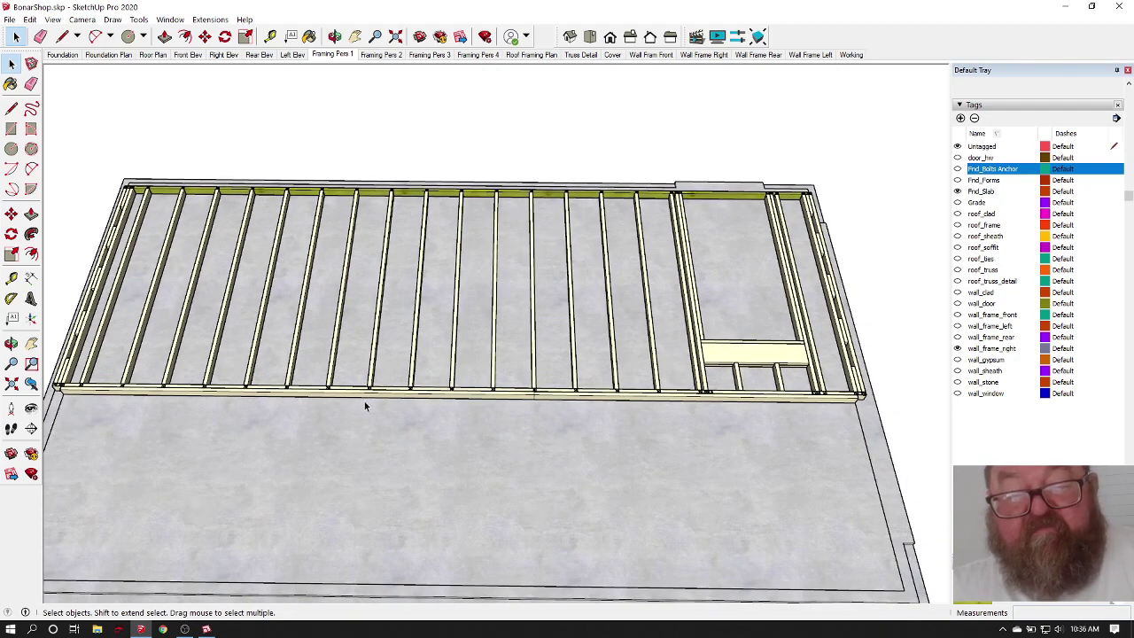
scroll(459, 406, "up", 4)
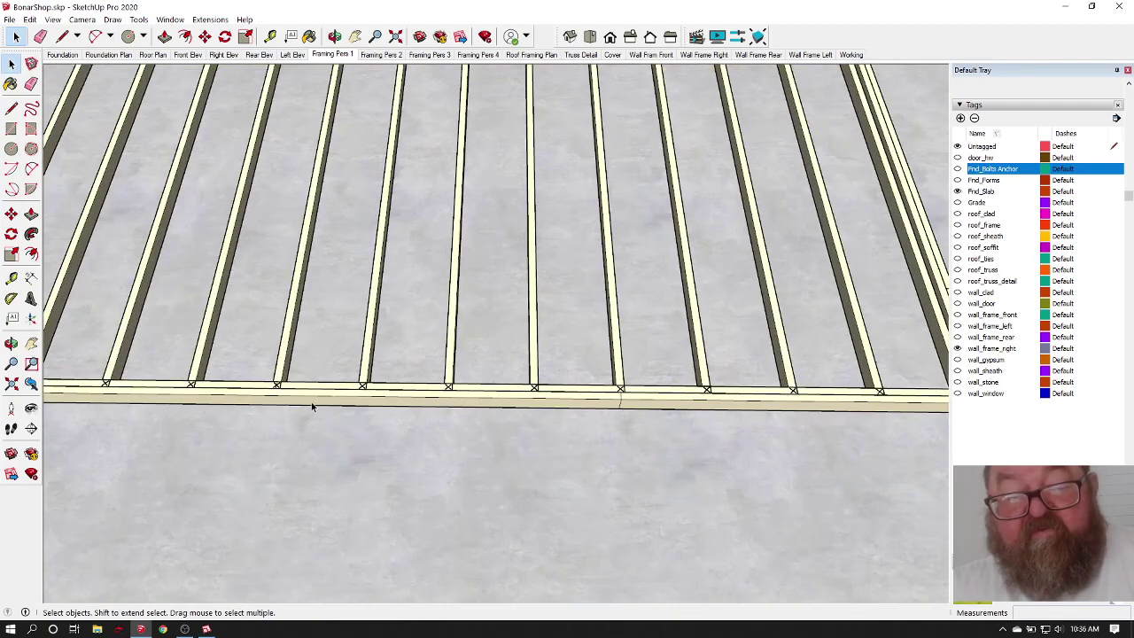
scroll(312, 406, "up", 5)
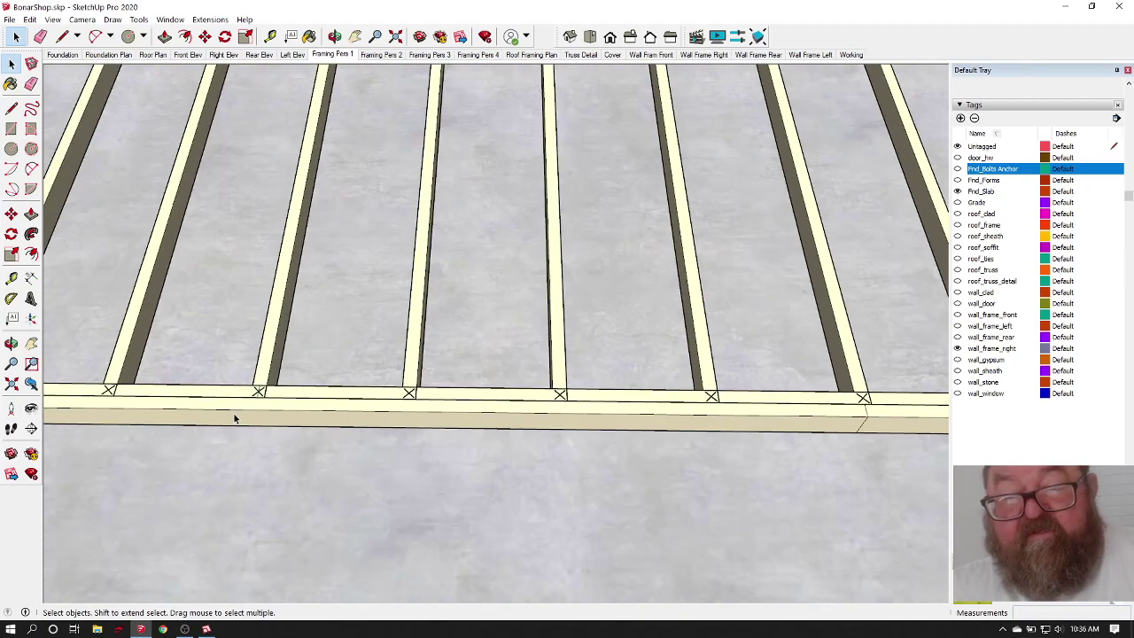
Step: Inspect how the second top plate's joint line falls relative to the studs along the length of the wall
scroll(234, 418, "down", 6)
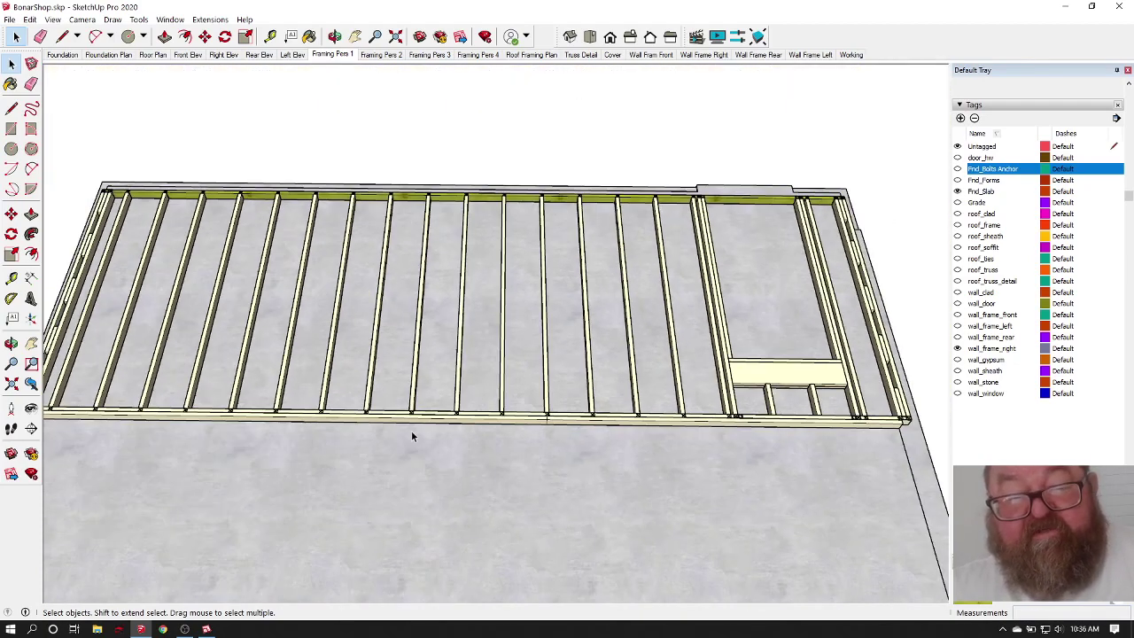
scroll(440, 414, "up", 5)
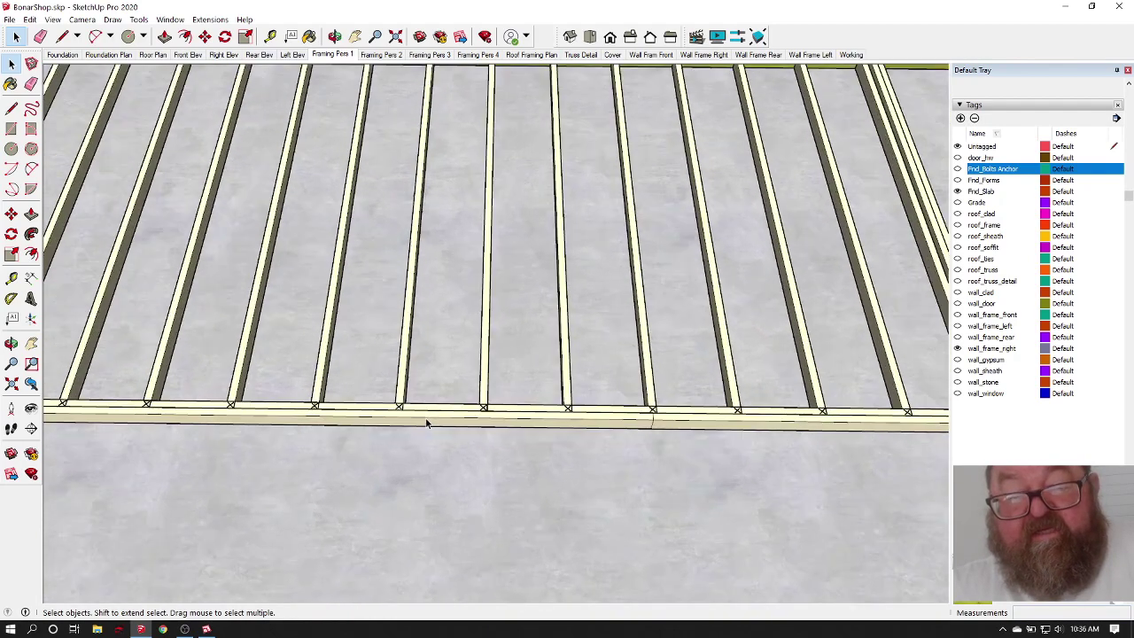
scroll(425, 419, "down", 4)
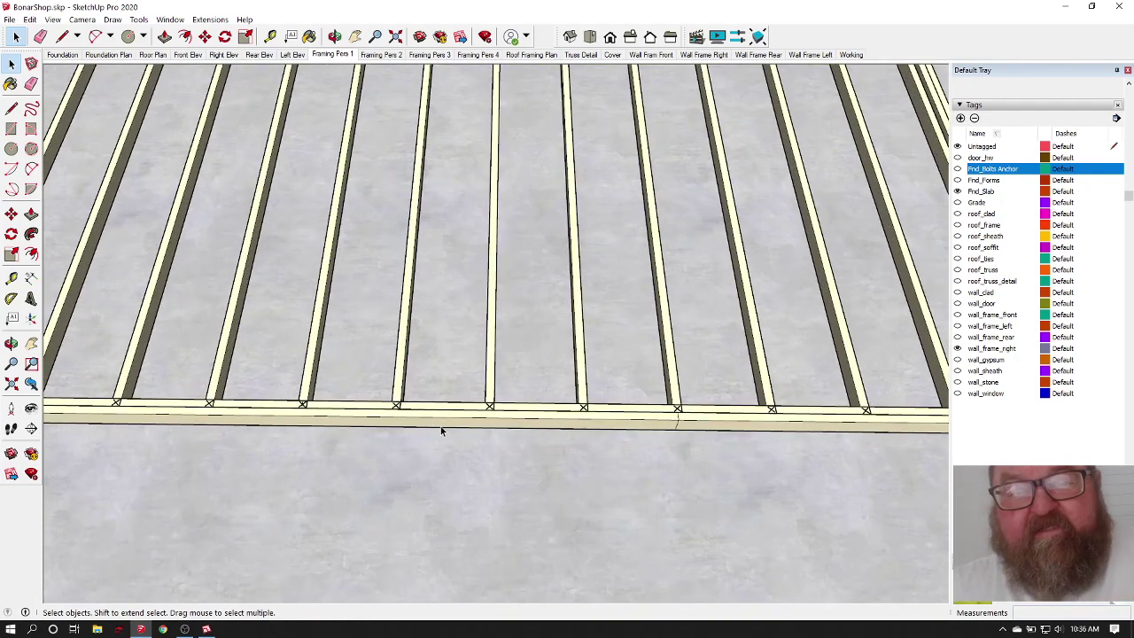
scroll(441, 425, "up", 4)
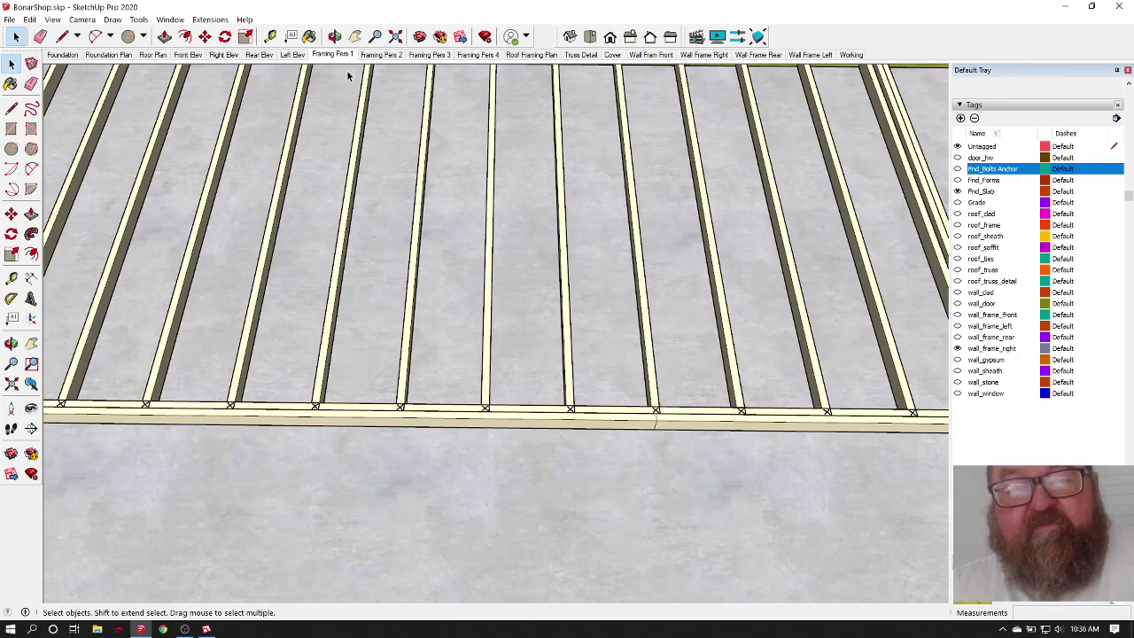
left_click(334, 36)
left_click_drag(468, 346, 442, 391)
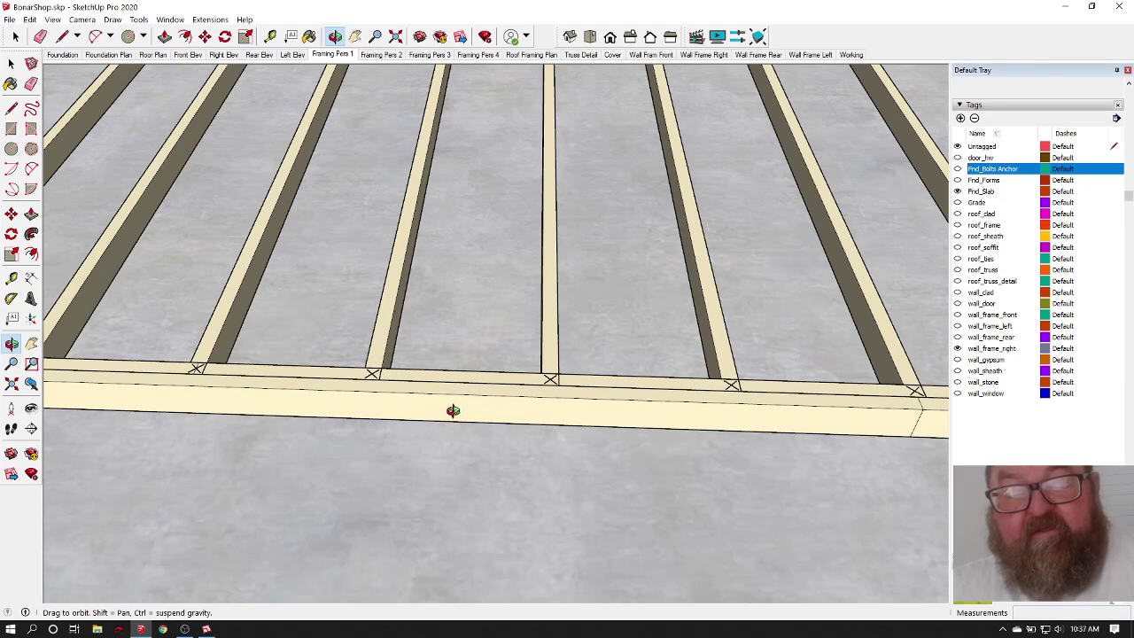
left_click_drag(447, 380, 452, 452)
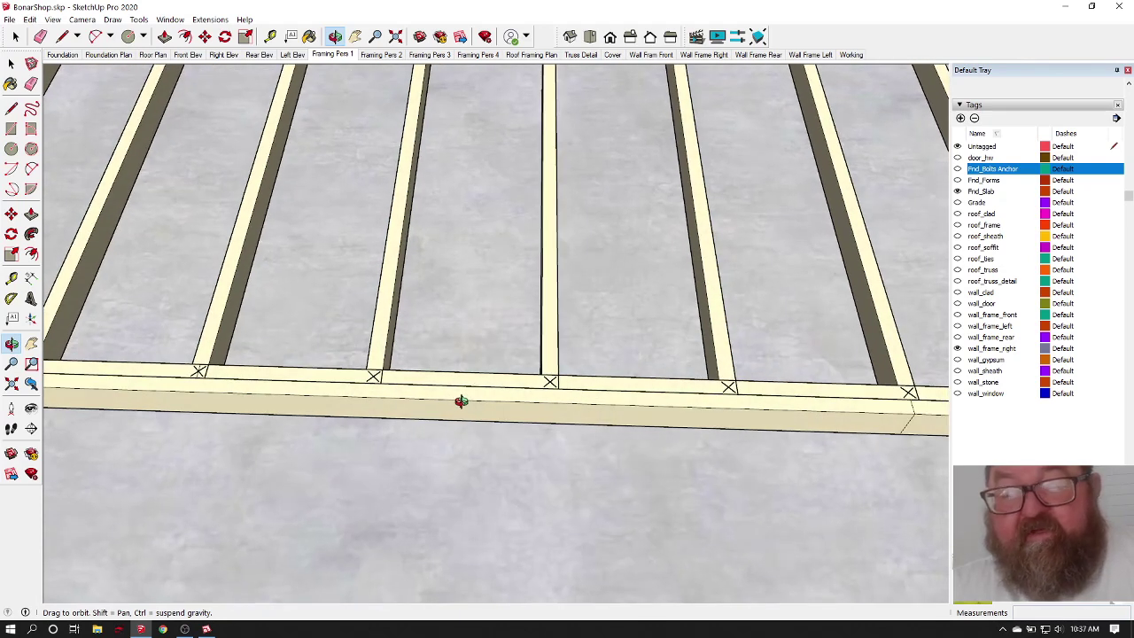
left_click_drag(540, 426, 565, 429)
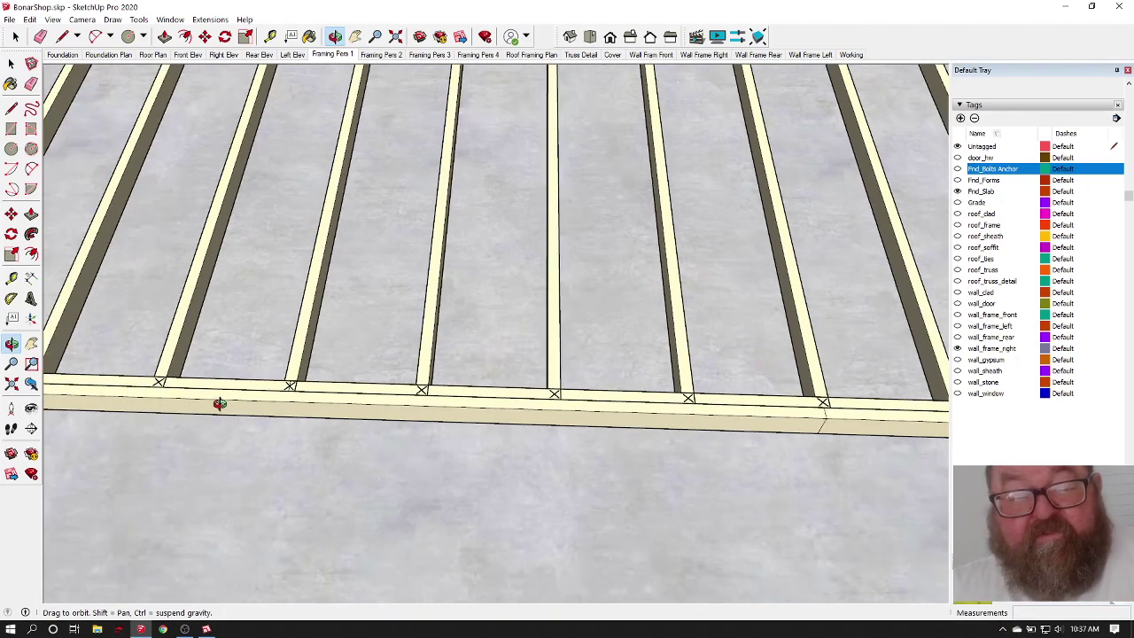
scroll(296, 387, "up", 5)
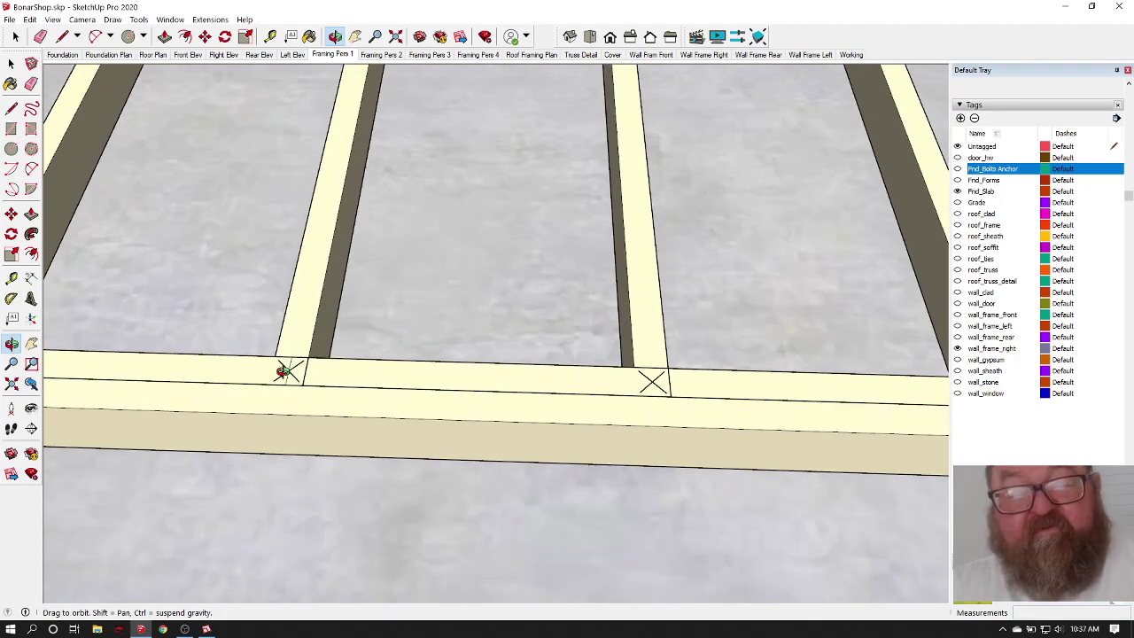
left_click_drag(304, 426, 709, 407)
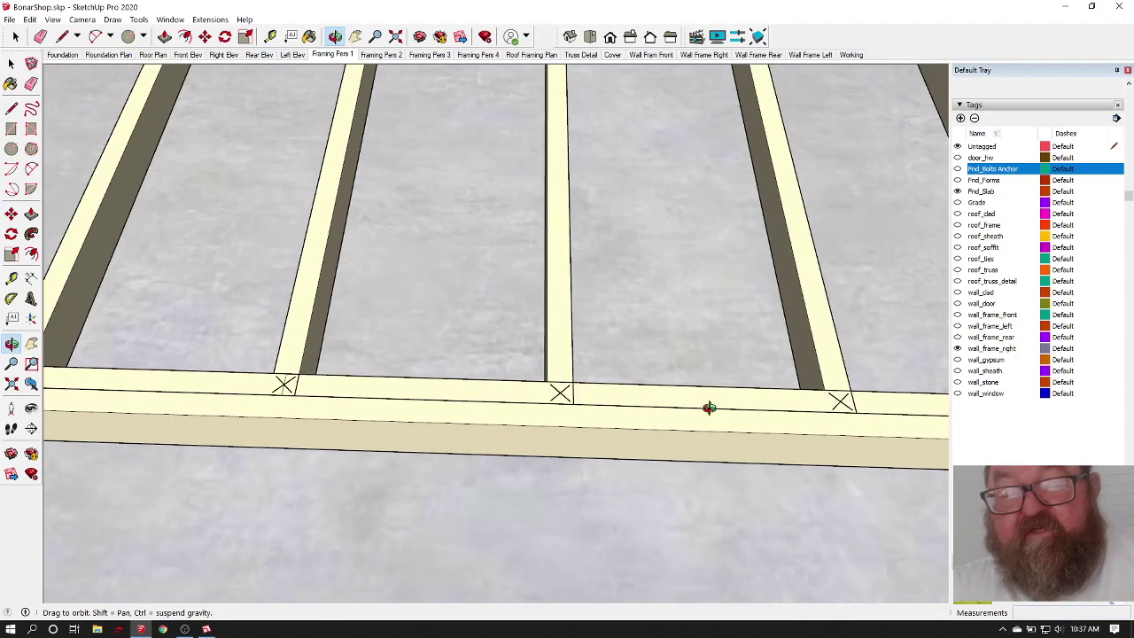
scroll(610, 413, "down", 10)
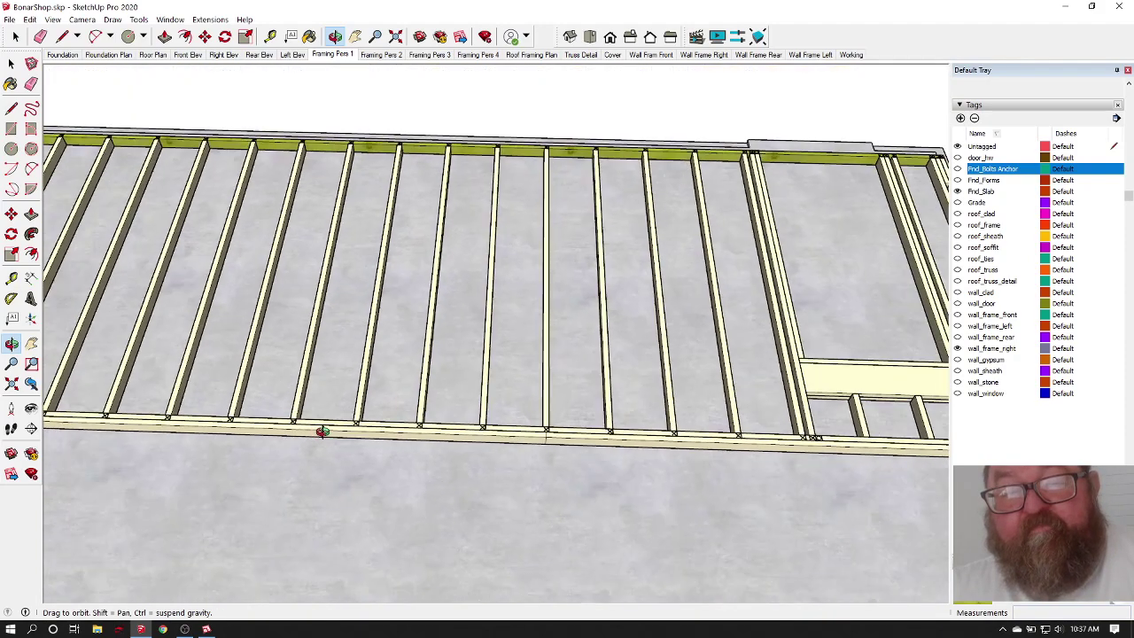
Step: Select all of the right wall's framing members lying on the slab and make them a group
left_click_drag(322, 431, 390, 326)
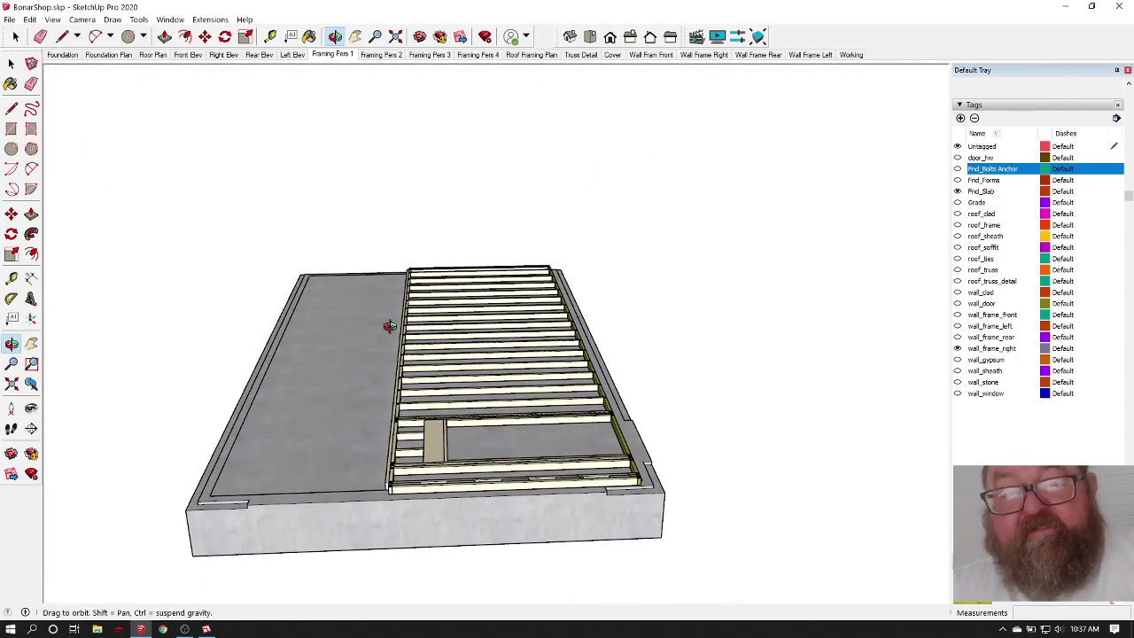
left_click(15, 37)
mouse_move(357, 235)
left_mouse_down()
mouse_move(459, 335)
mouse_move(584, 504)
mouse_move(650, 524)
left_mouse_up()
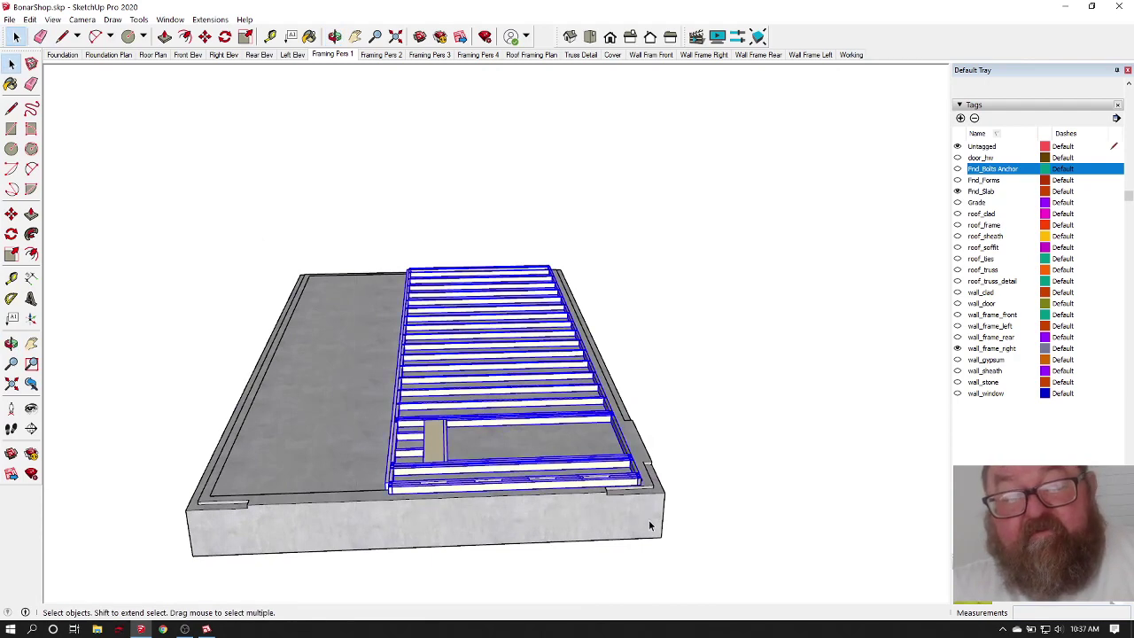
scroll(650, 525, "up", 5)
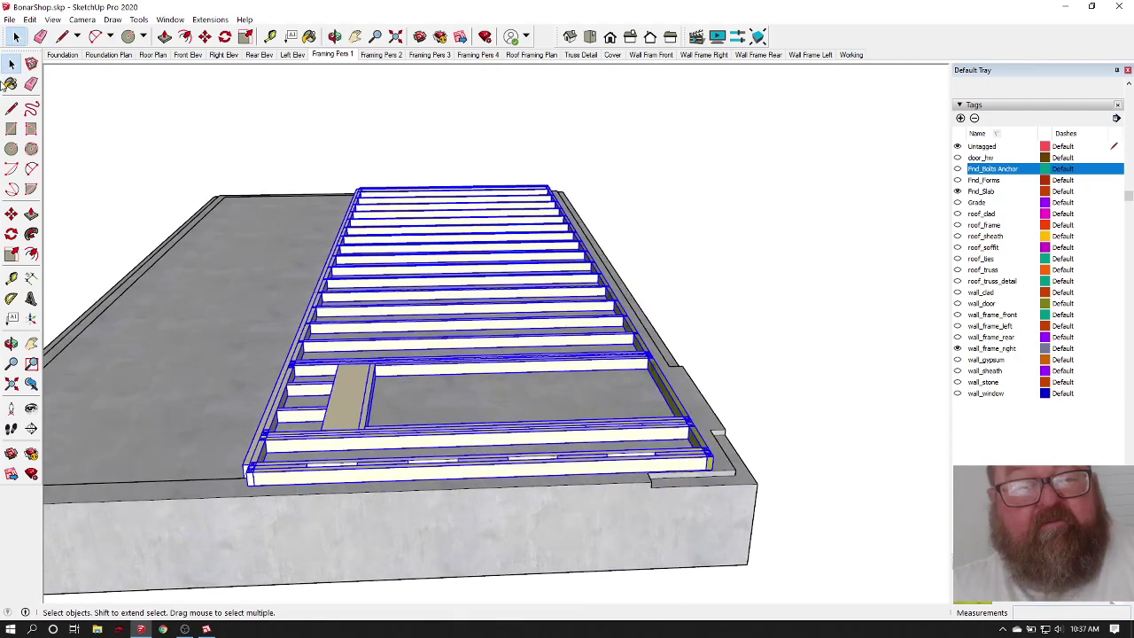
right_click(363, 325)
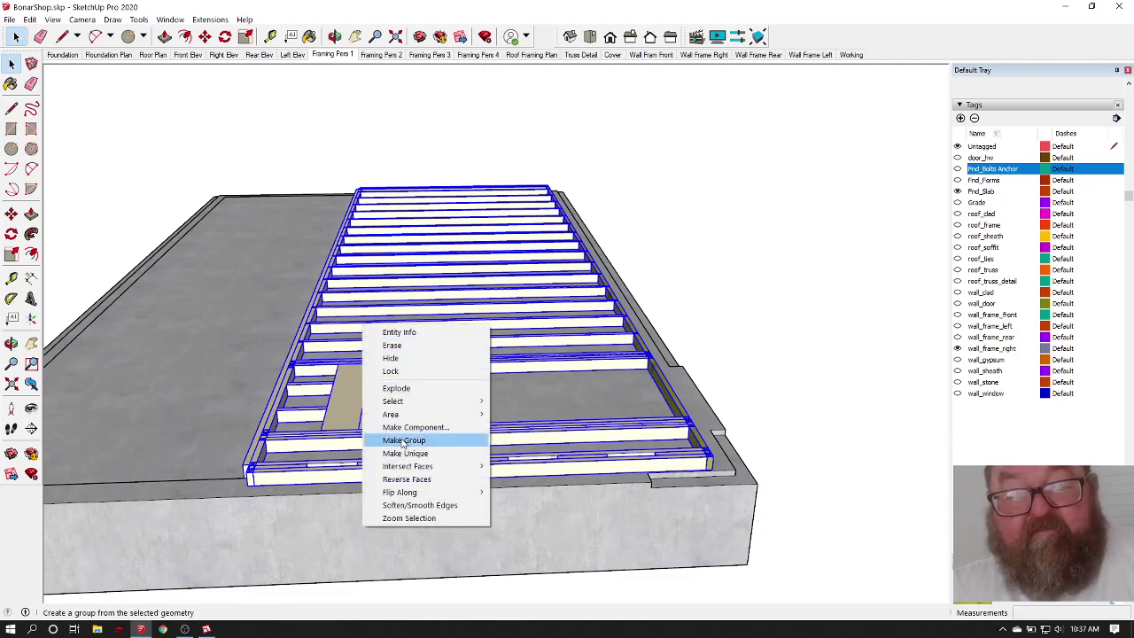
left_click(403, 440)
Step: Rotate the grouped wall upright about the lower outer corner of its bottom plate at the door end, standing it along the slab edge
scroll(697, 496, "up", 5)
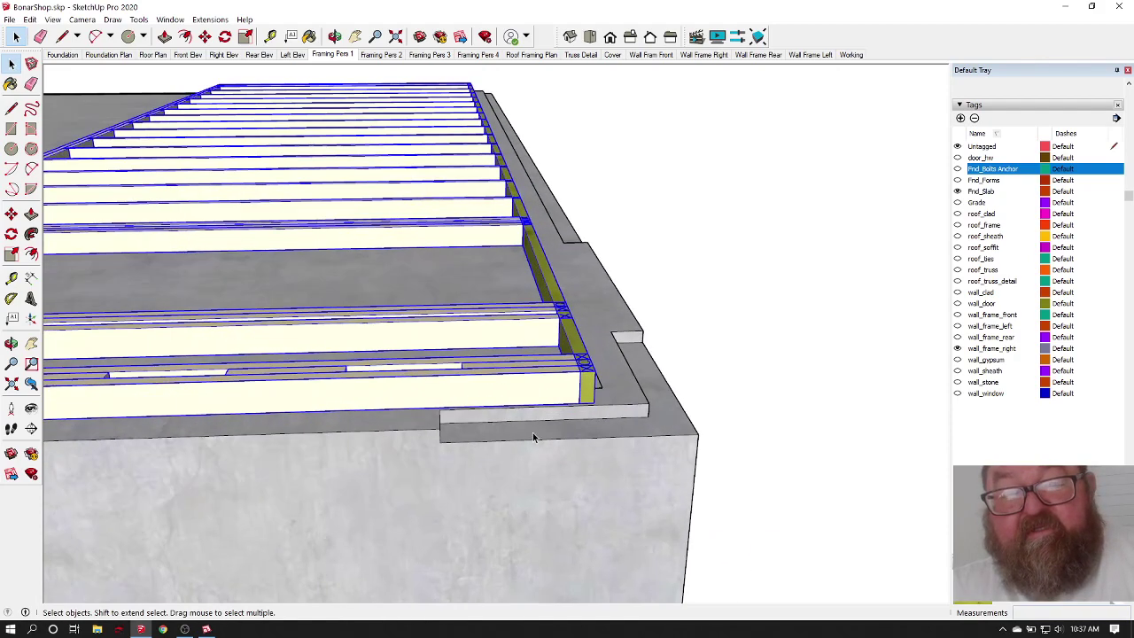
scroll(532, 432, "up", 4)
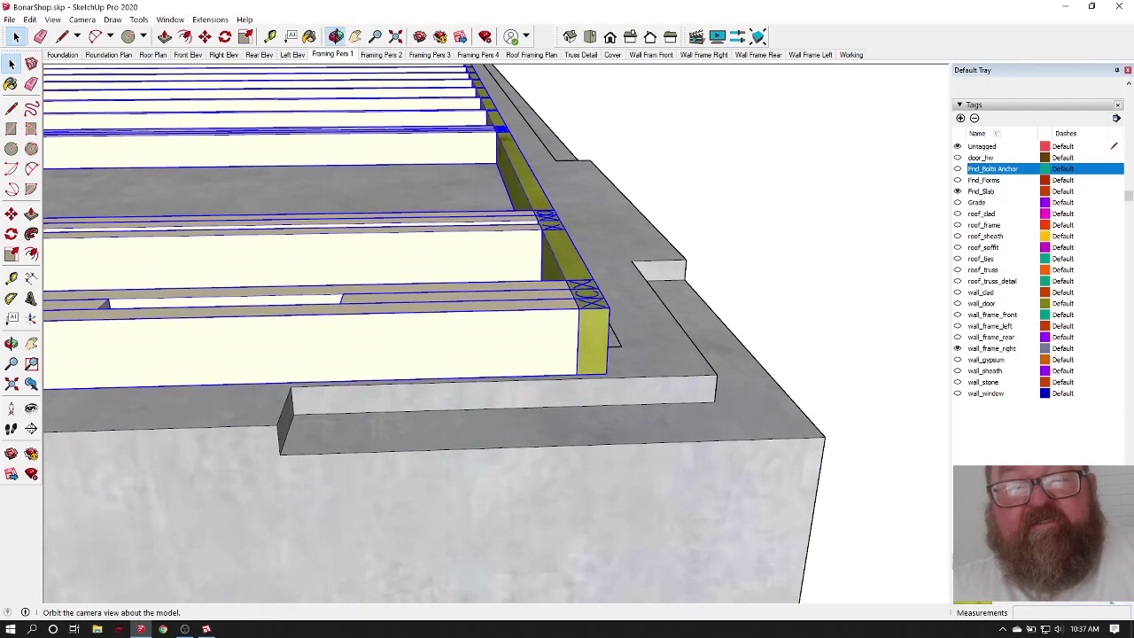
left_click(334, 37)
left_click_drag(443, 346, 471, 376)
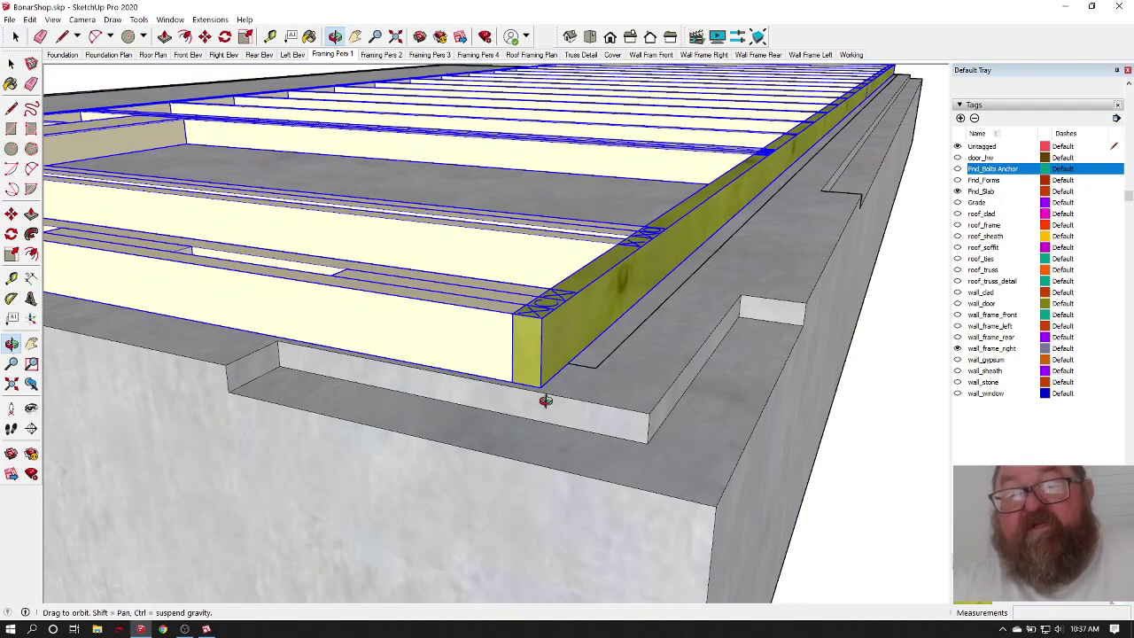
left_click_drag(582, 360, 550, 360)
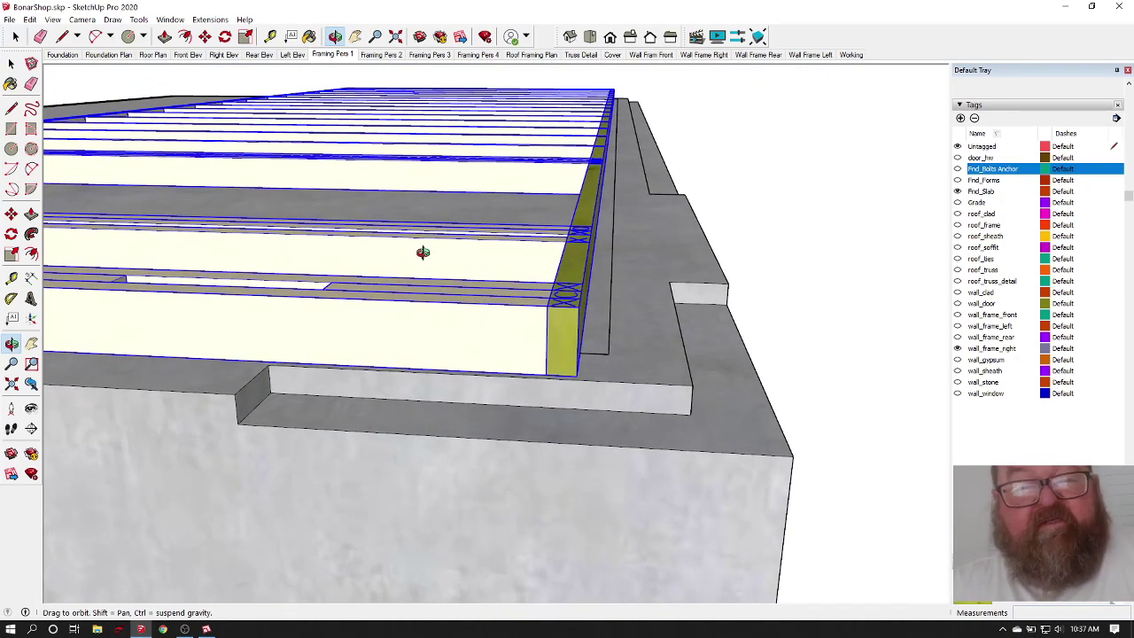
left_click(225, 36)
middle_click_drag(496, 355, 601, 387)
left_click(604, 387)
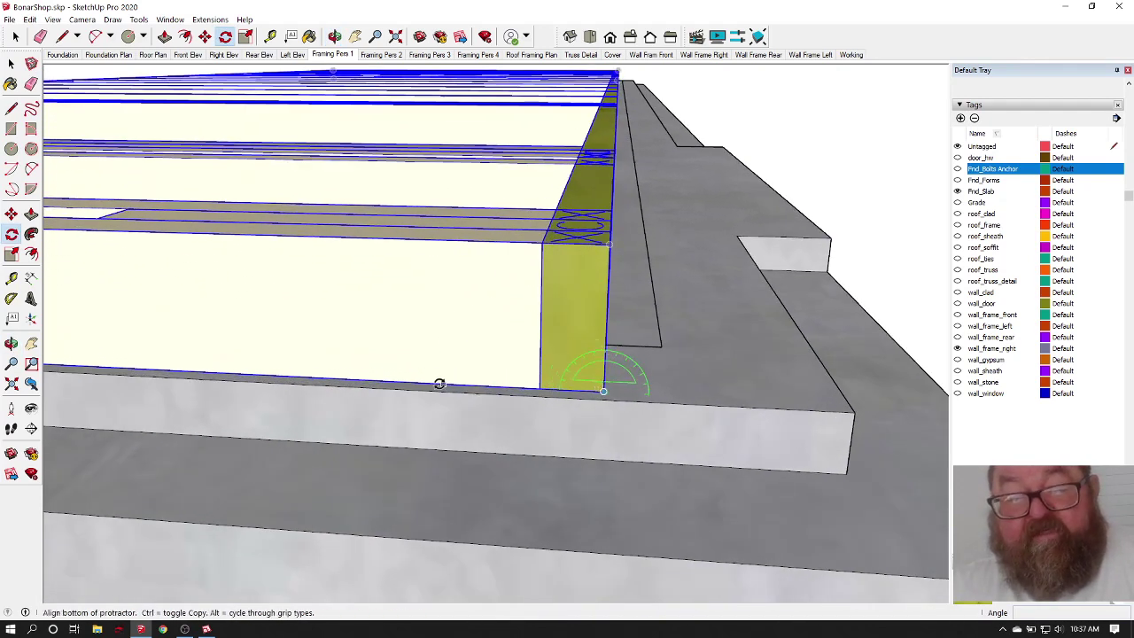
left_click(422, 383)
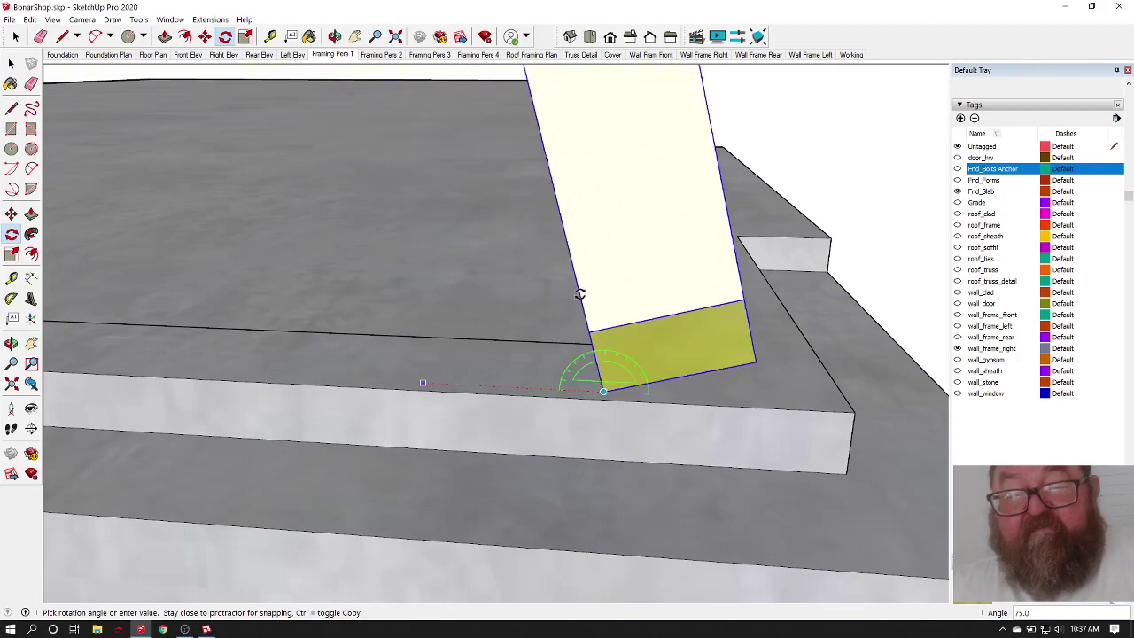
left_click(611, 294)
scroll(640, 432, "down", 2)
scroll(640, 432, "down", 2)
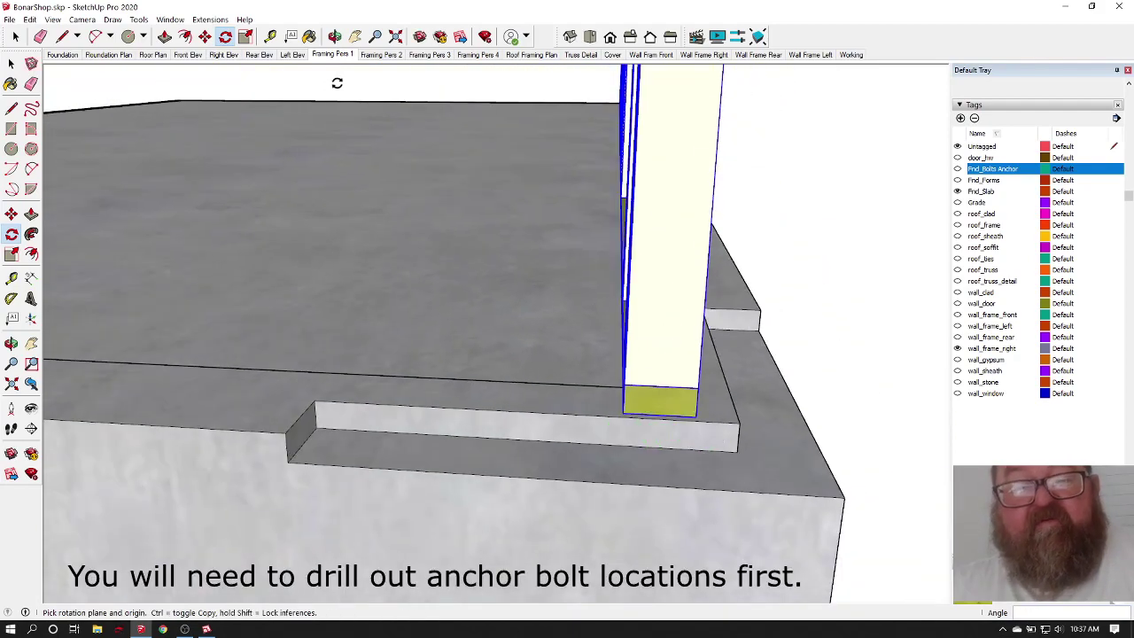
Step: Examine the raised wall from inside and outside, including how its bottom plate sits on the slab at the door-end corner
left_click(337, 35)
left_click_drag(496, 257, 779, 361)
scroll(779, 361, "down", 4)
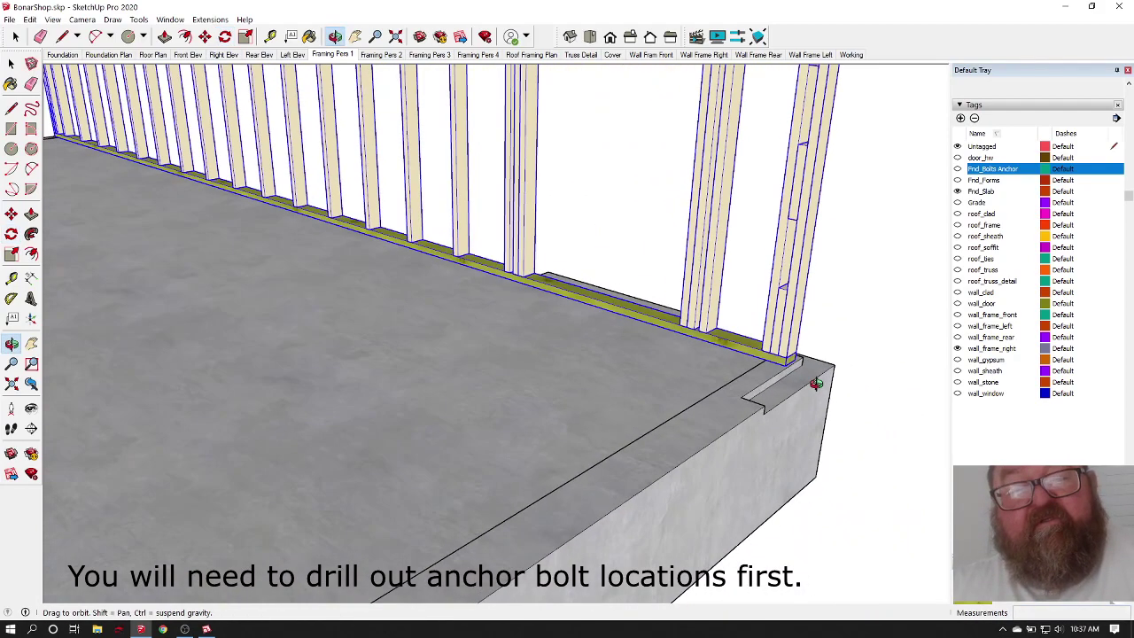
scroll(675, 390, "down", 3)
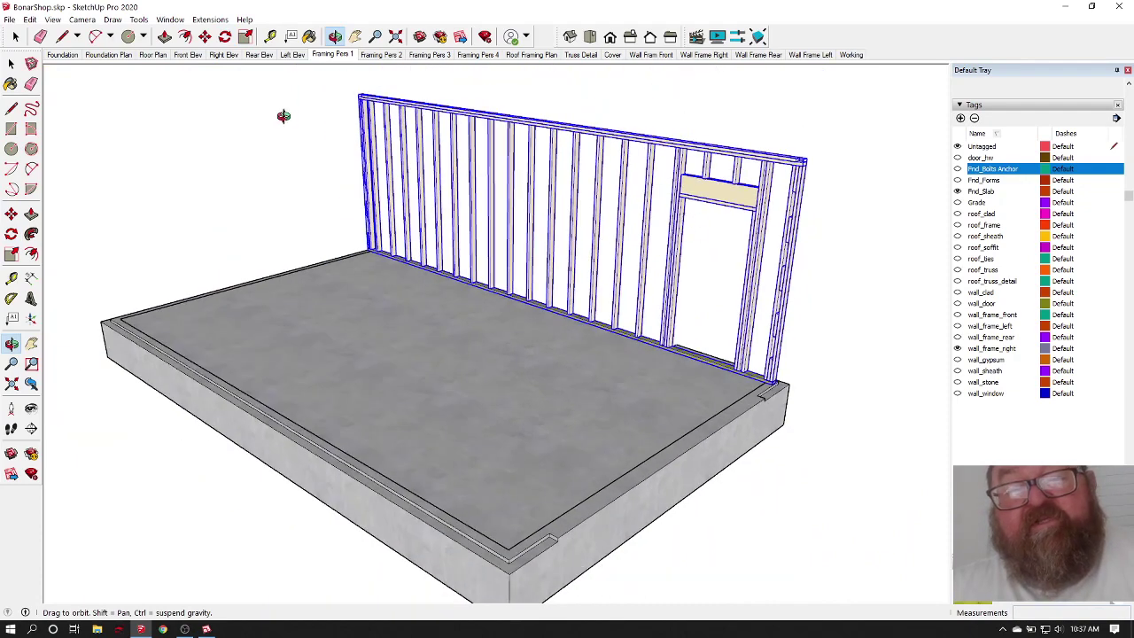
left_click_drag(694, 204, 511, 221)
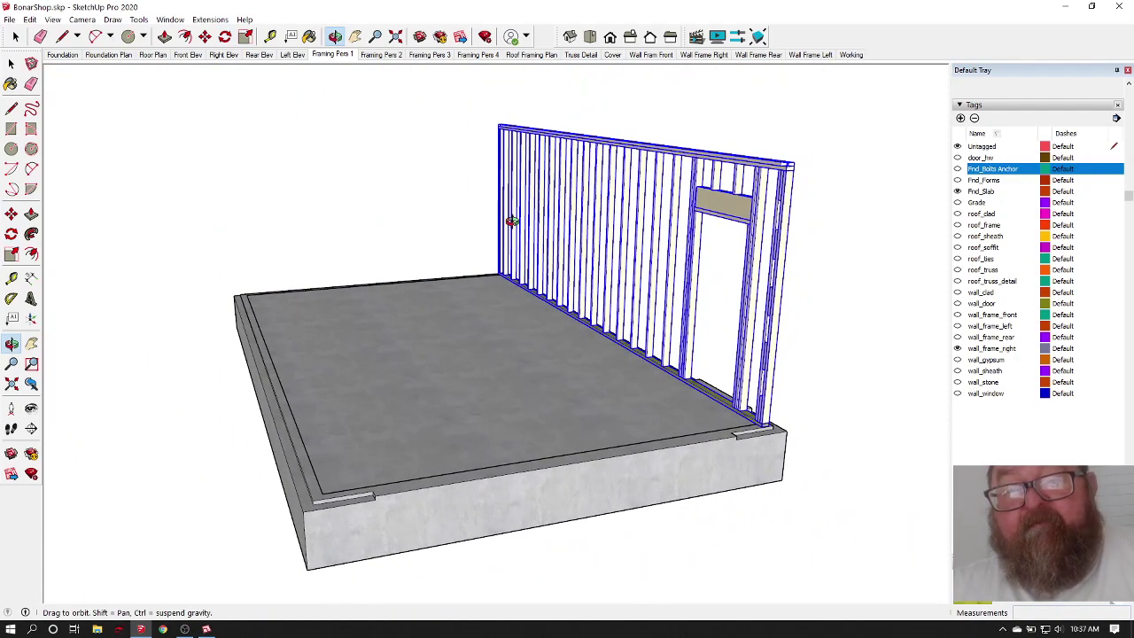
left_click_drag(816, 337, 546, 420)
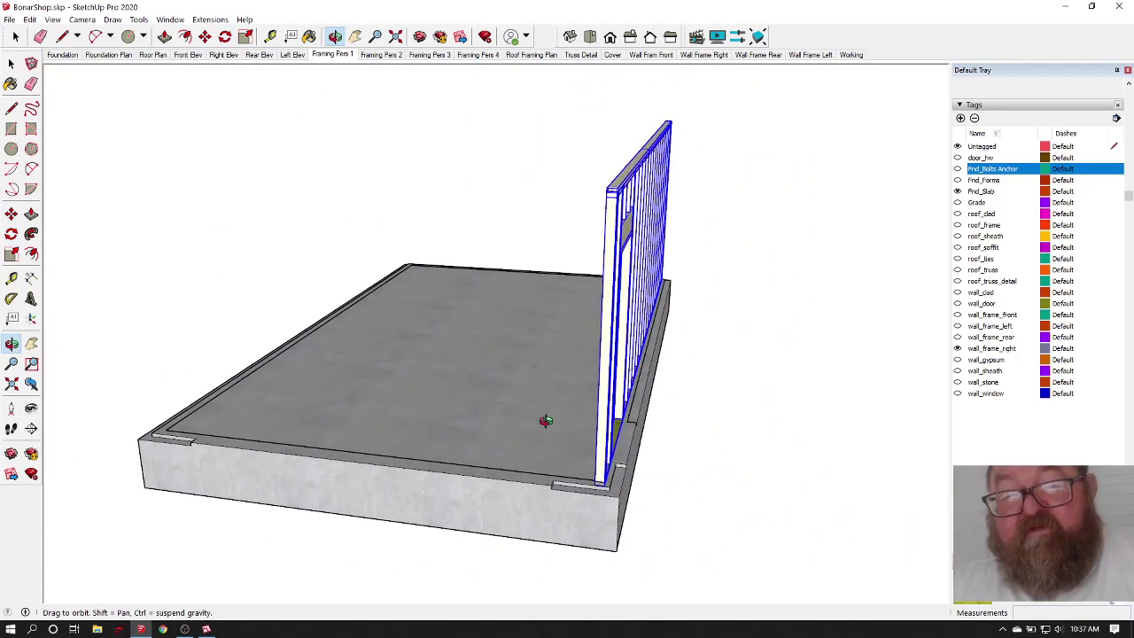
scroll(535, 497, "up", 2)
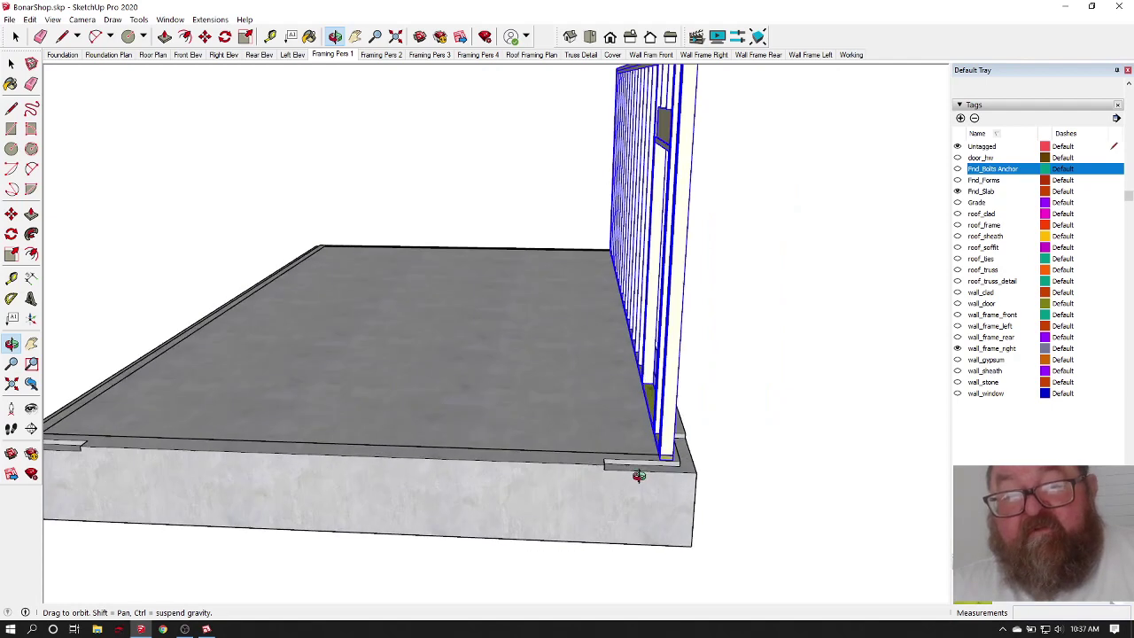
scroll(635, 474, "up", 3)
left_click_drag(559, 443, 572, 469)
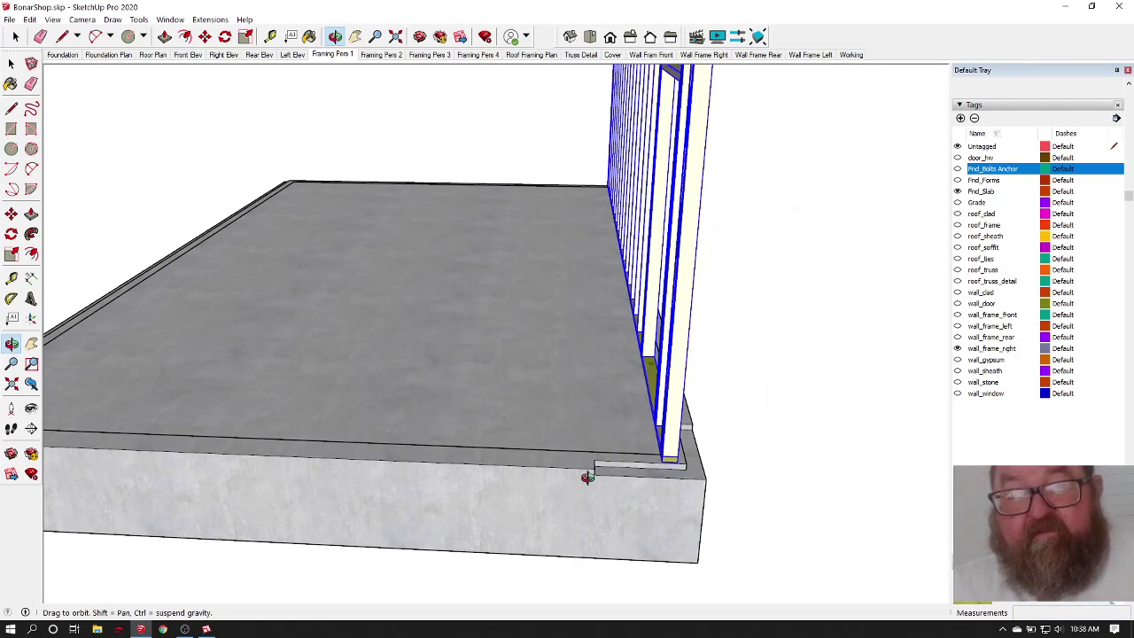
left_click_drag(588, 478, 366, 480)
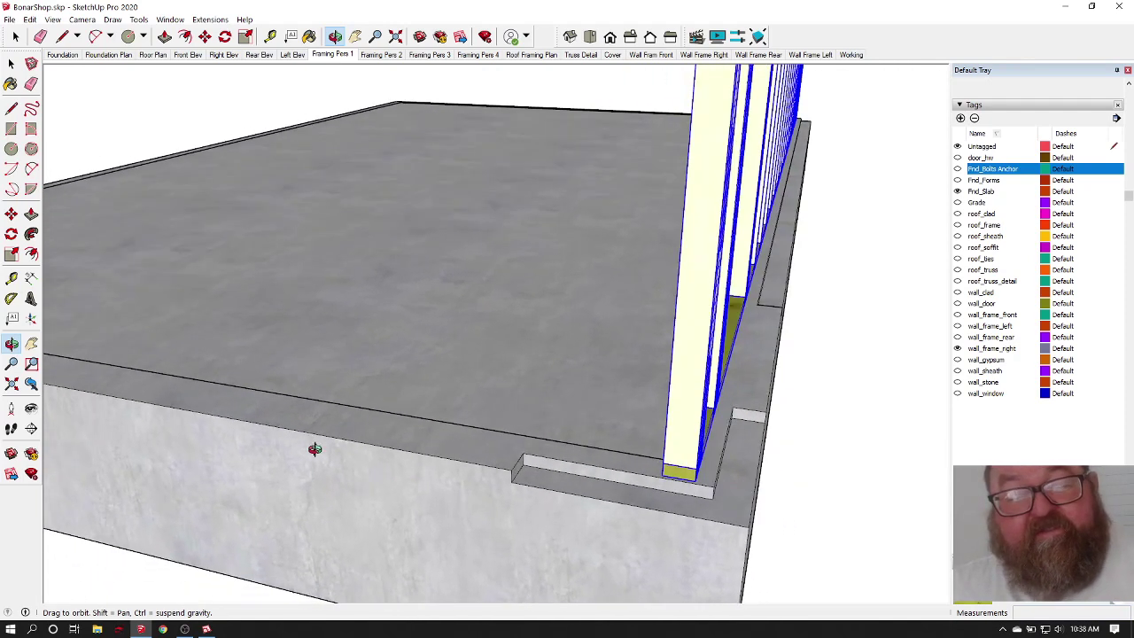
left_click_drag(238, 459, 218, 481)
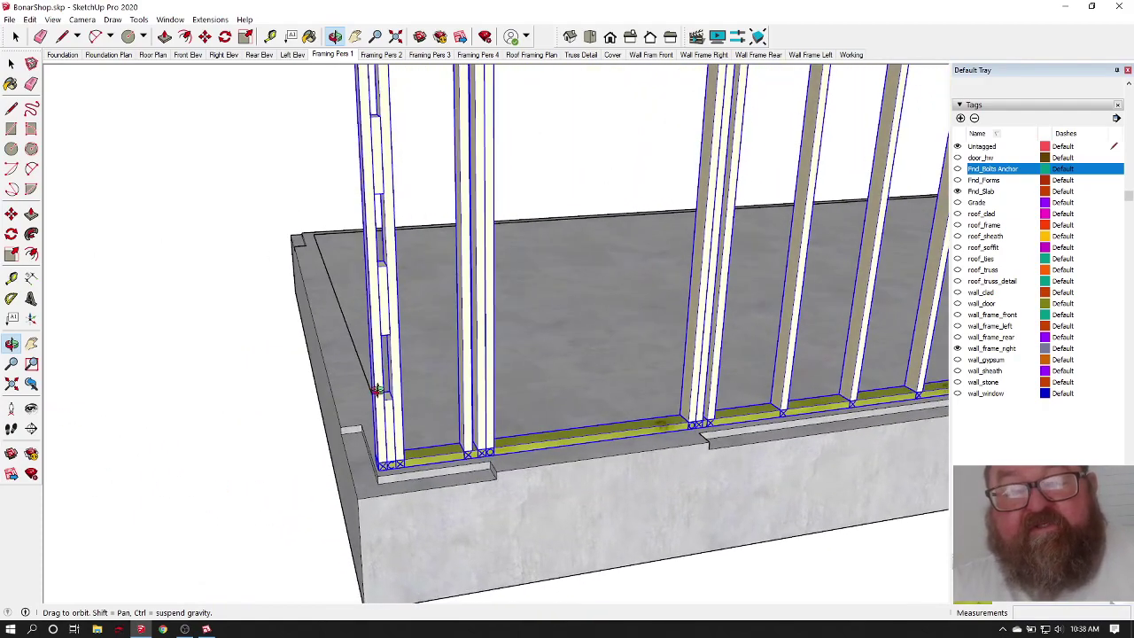
scroll(377, 389, "down", 5)
left_click_drag(377, 390, 383, 444)
scroll(726, 485, "up", 5)
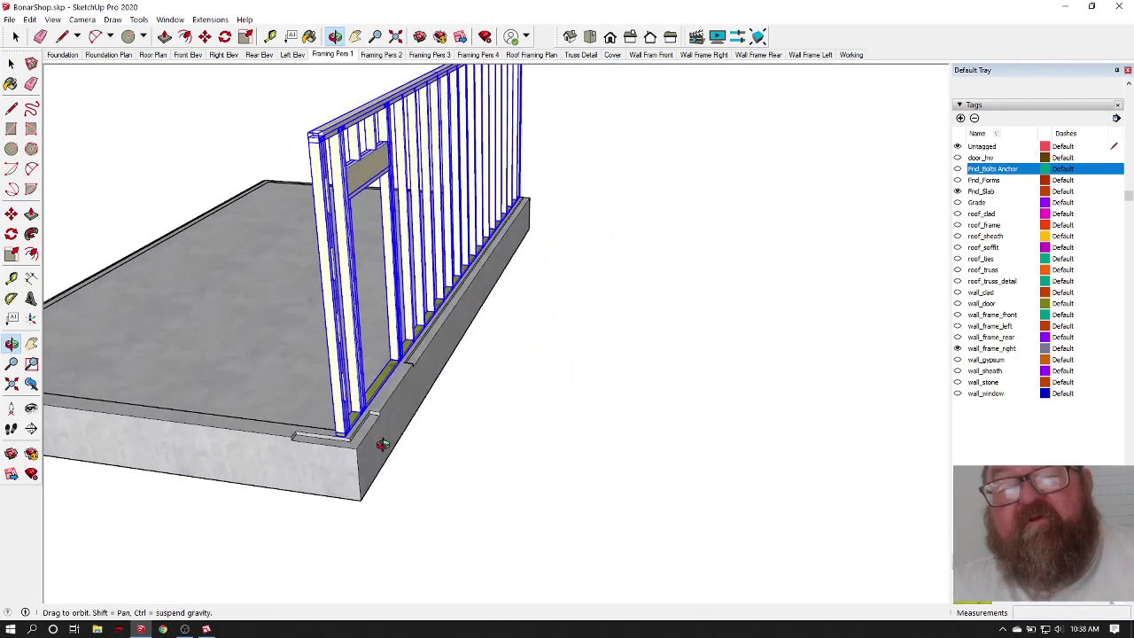
Step: Inside the wall group, move the first full stud beyond the door opening to the outer face of the door-end corner
key("space")
left_click(434, 217)
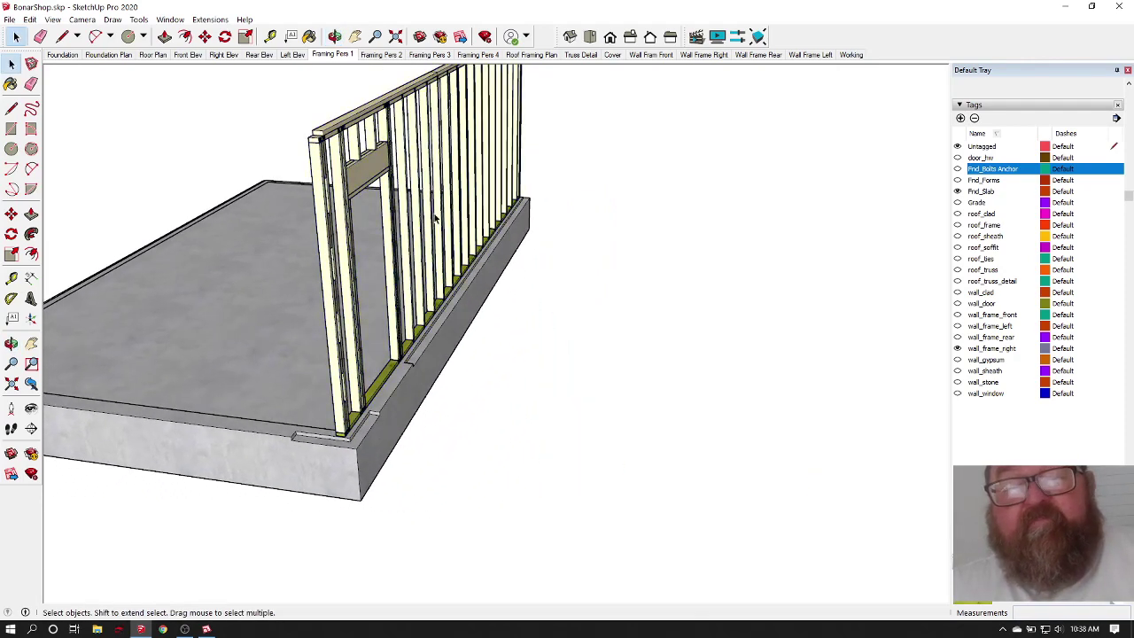
double_click(402, 177)
left_click(402, 176)
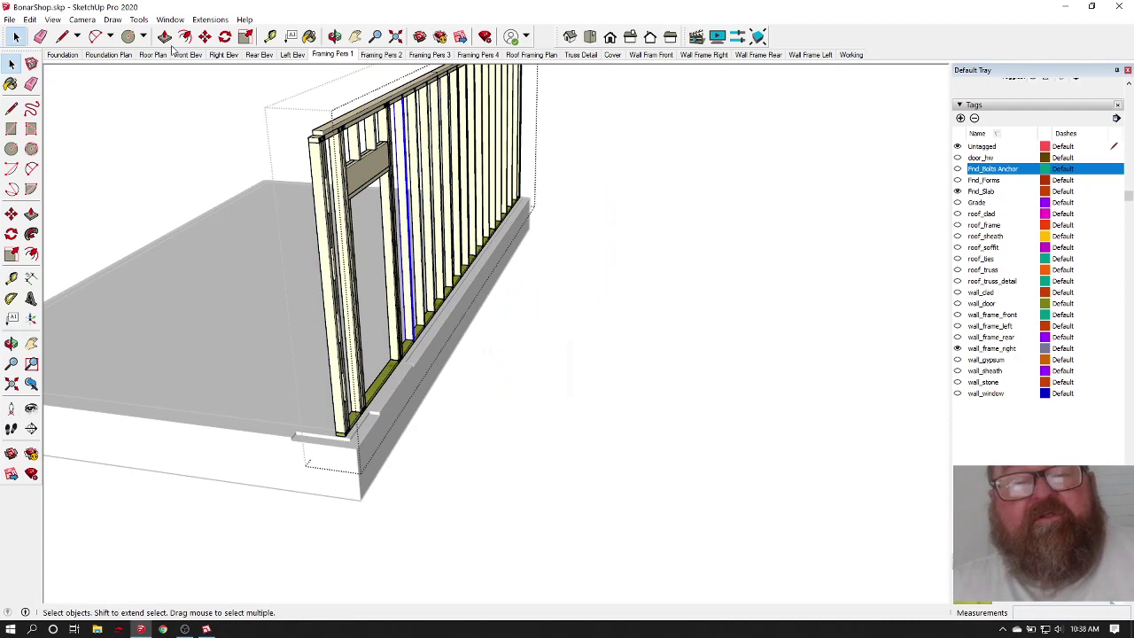
left_click(205, 37)
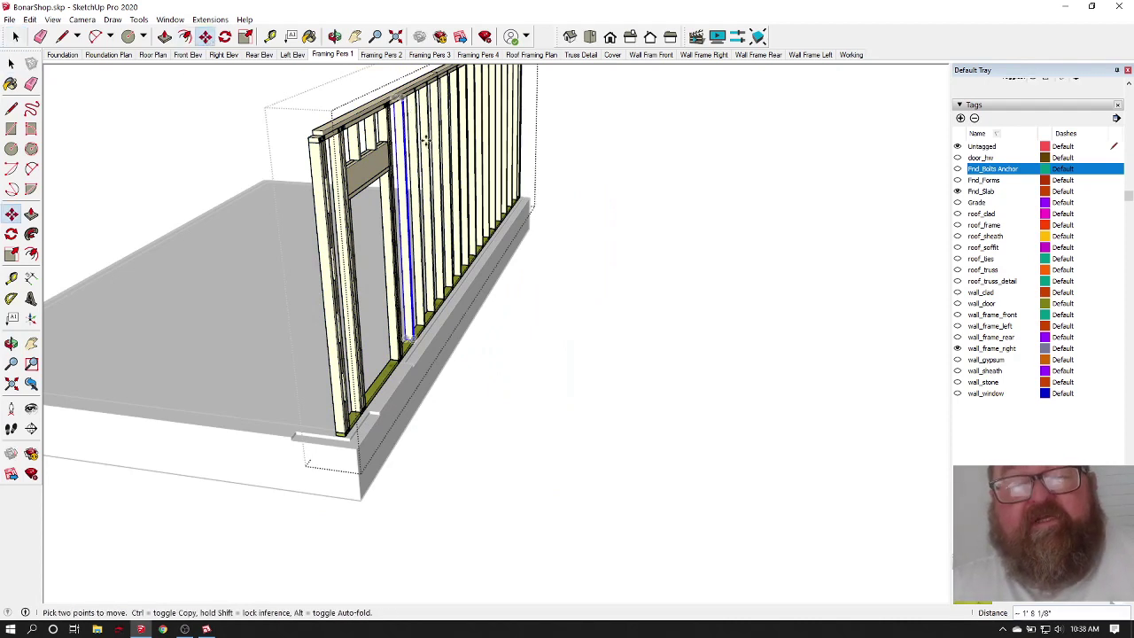
left_click(424, 140)
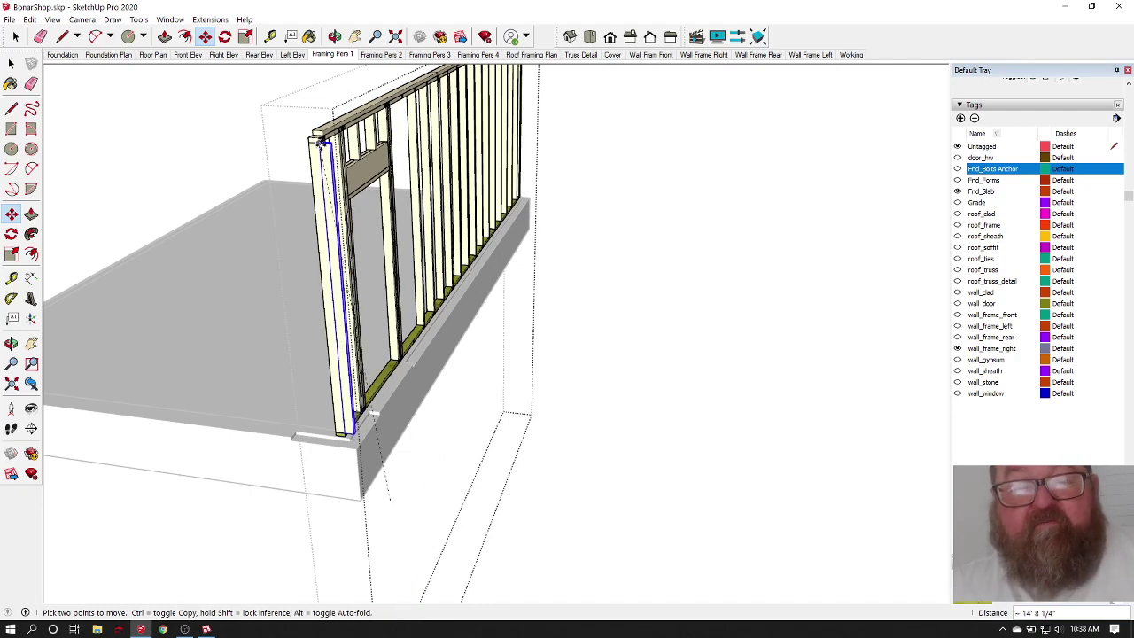
scroll(320, 143, "up", 4)
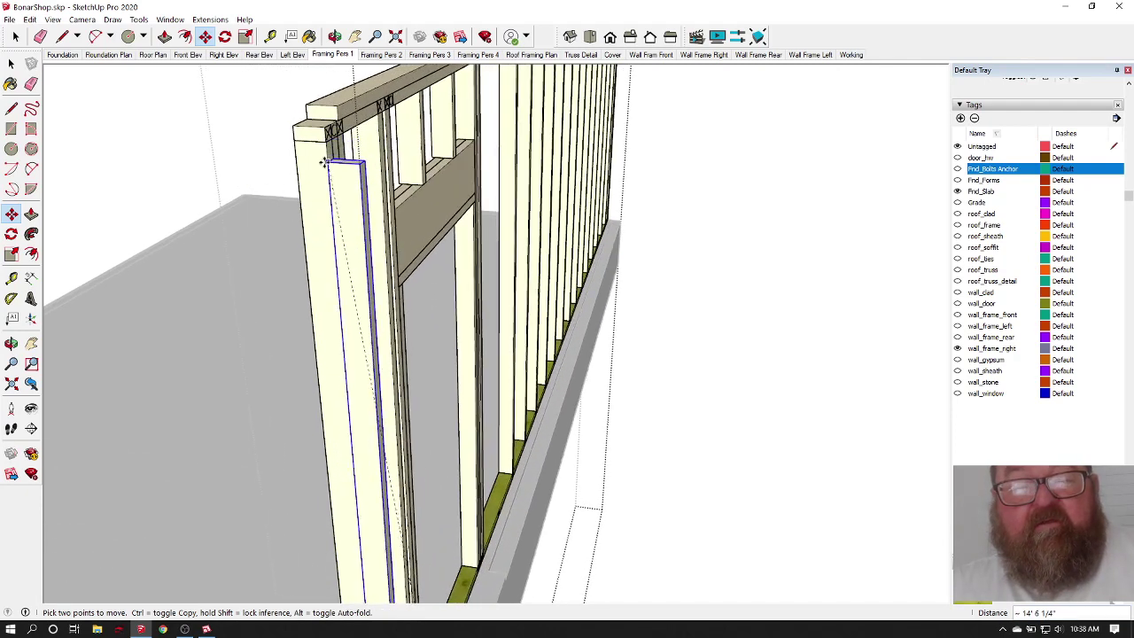
left_click(325, 162)
Step: Rotate the moved stud 45 degrees in the plane of the wall's end, swinging its lower end outward from the slab
scroll(325, 162, "up", 1)
middle_click_drag(327, 163, 425, 290)
scroll(425, 290, "up", 2)
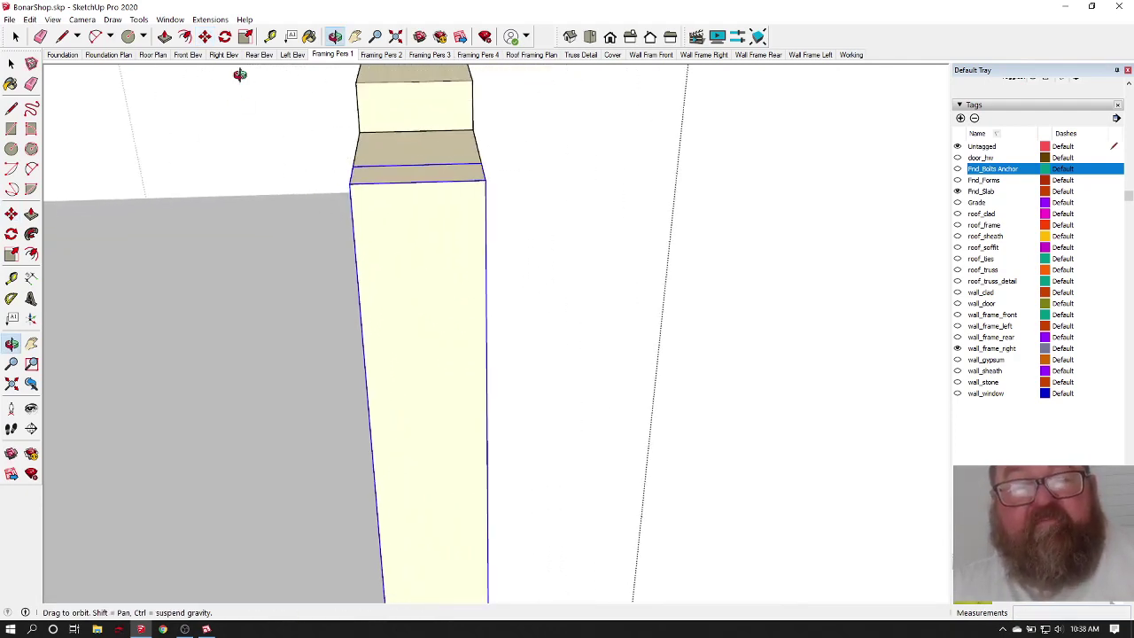
left_click(225, 36)
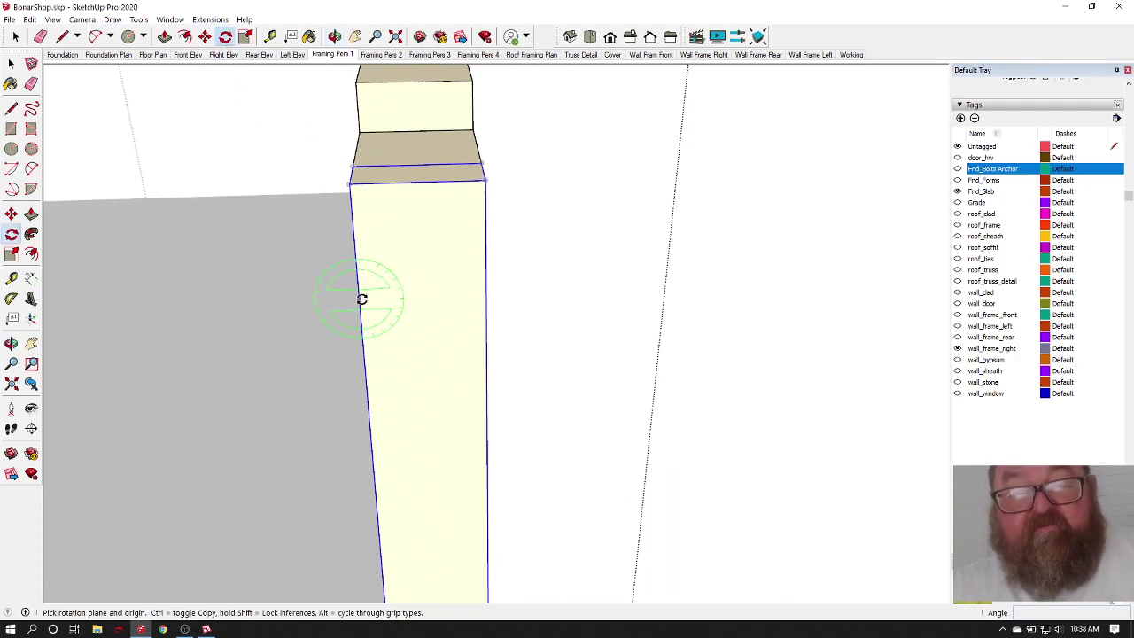
left_click(361, 299)
left_click(363, 367)
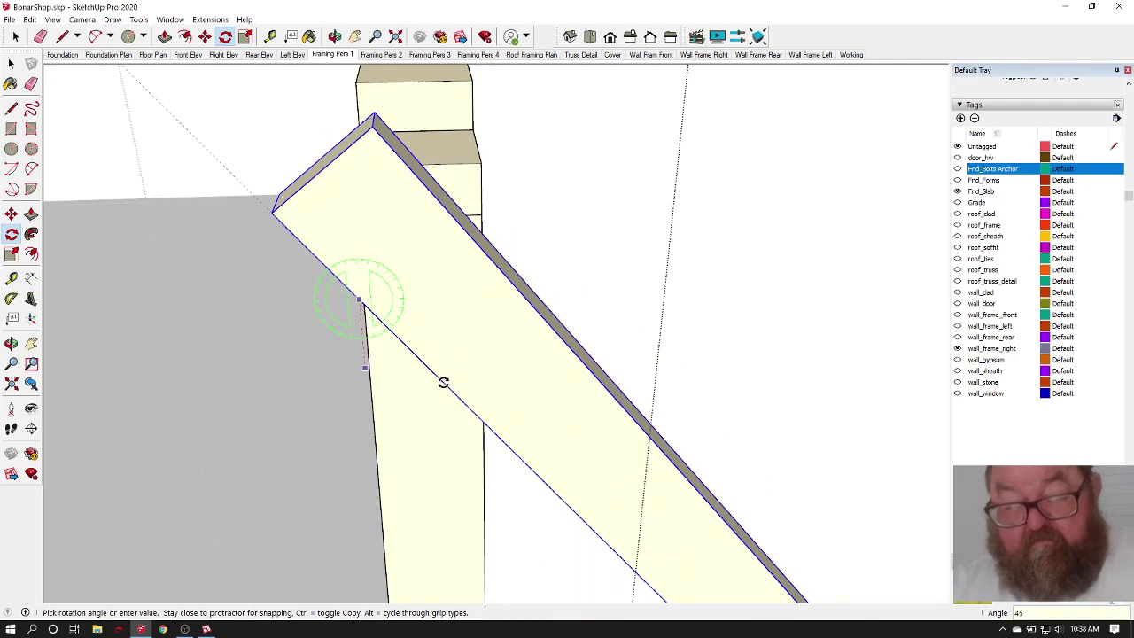
key("Return")
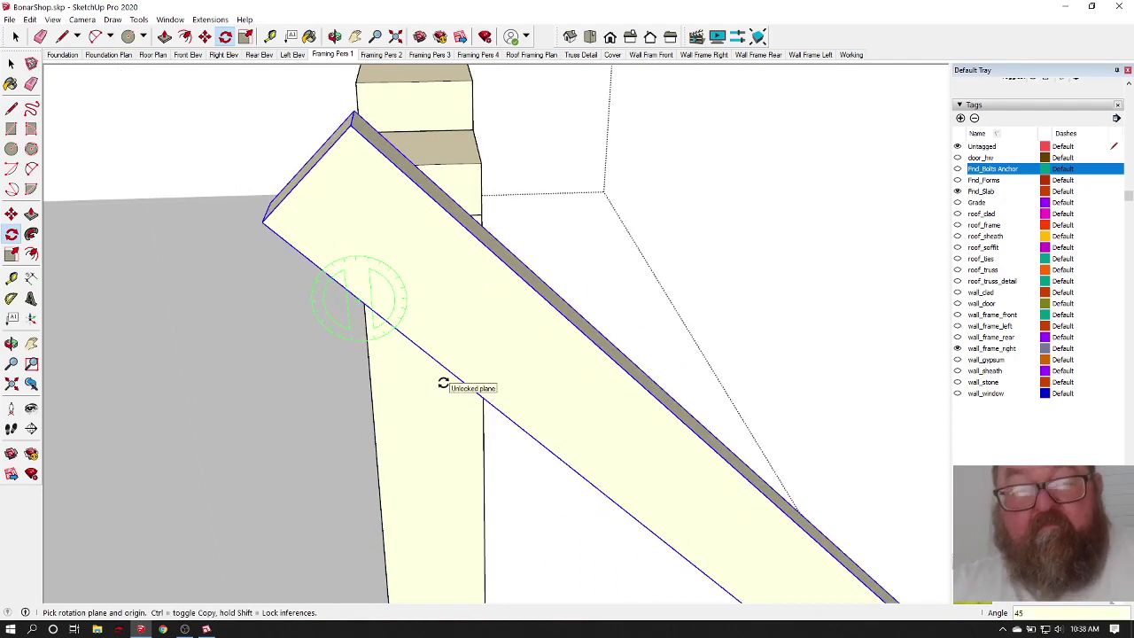
Step: Move the tilted stud so its upper inner corner meets the end stud's inner edge, and lower it about 2' 5" along the stud
left_click(205, 37)
left_click(352, 108)
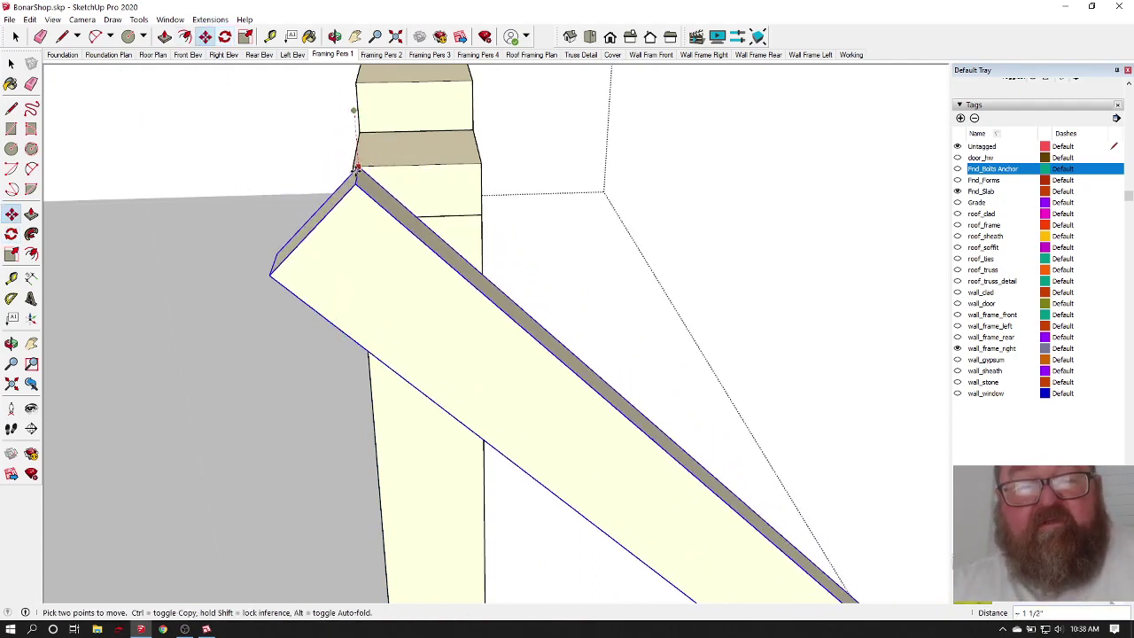
left_click(354, 229)
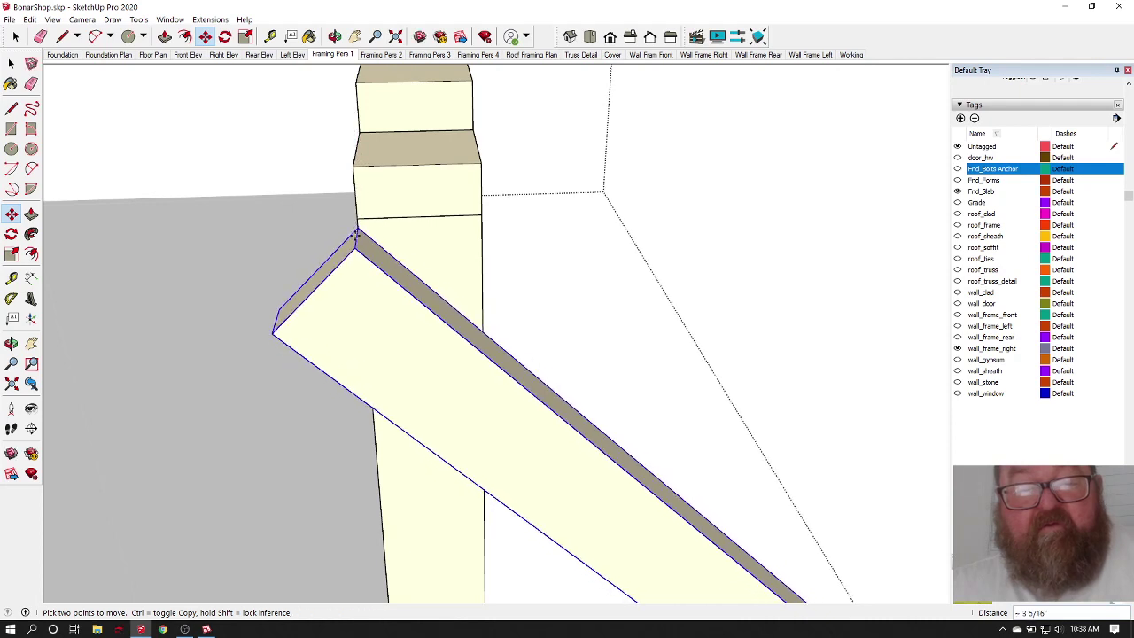
left_click(277, 309)
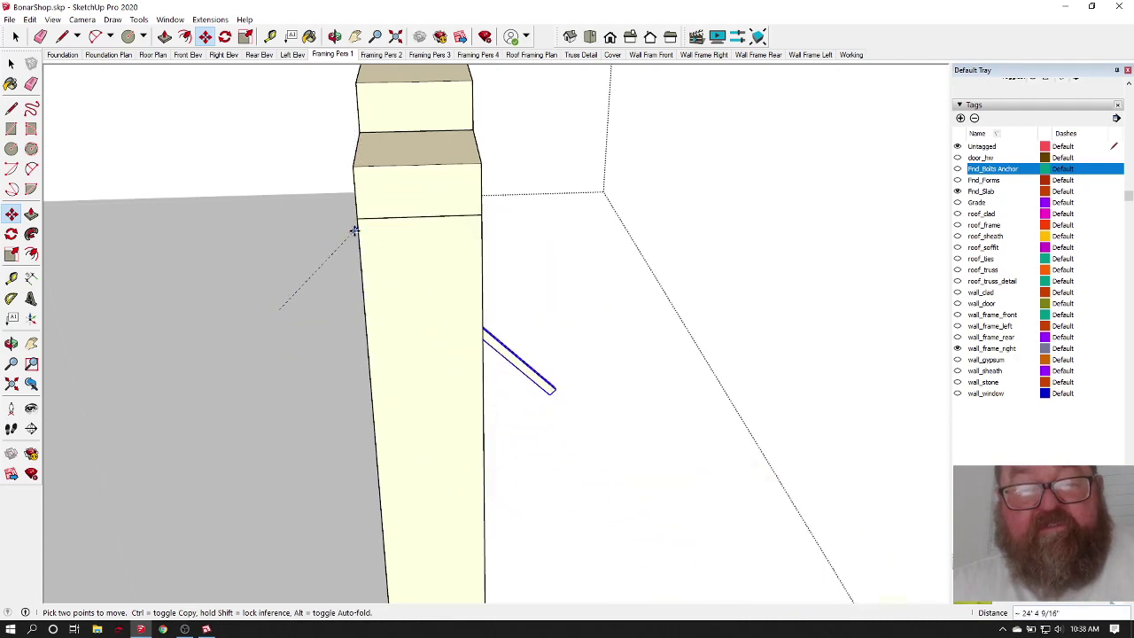
left_click(357, 221)
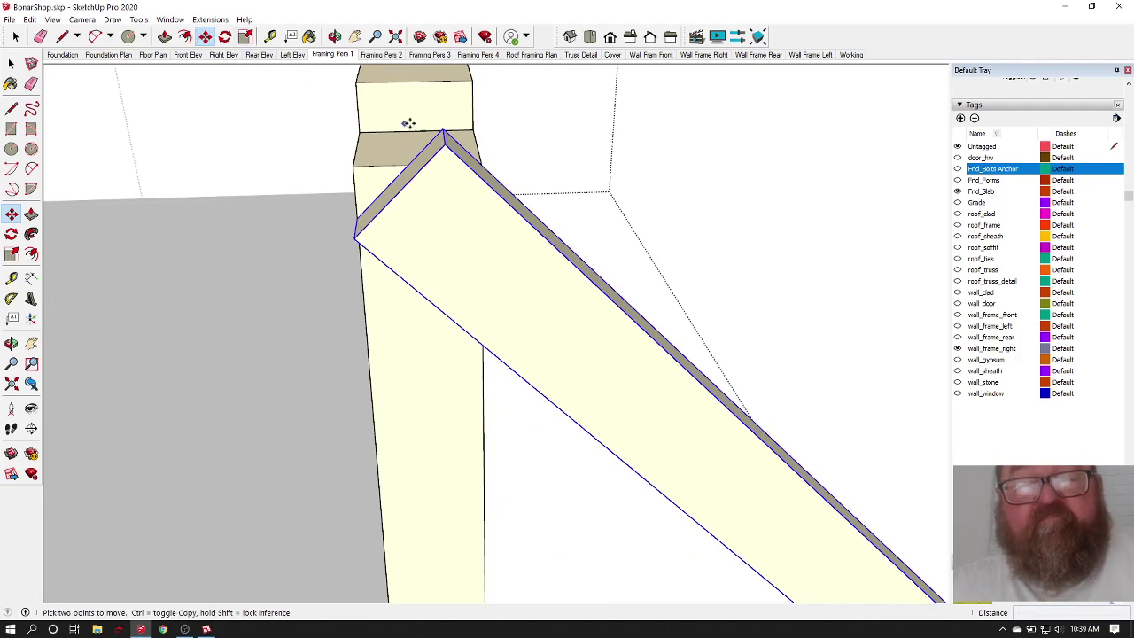
scroll(425, 212, "down", 6)
left_click(425, 184)
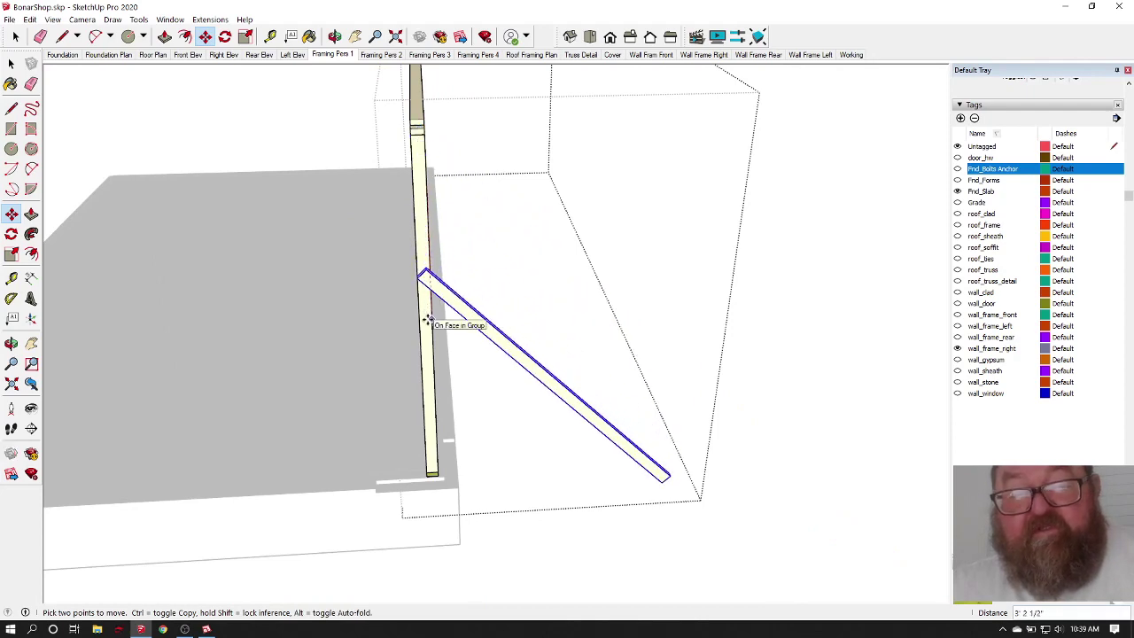
left_click(428, 286)
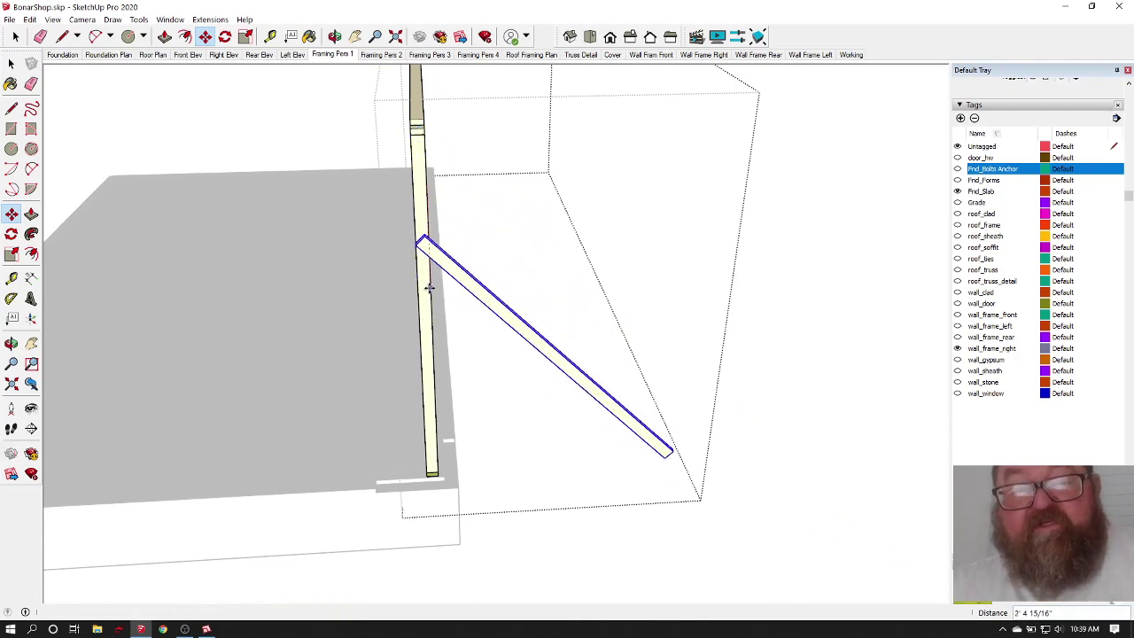
Step: Open the diagonal brace's group and extend its lower end about 2' 9 9/16" with Push/Pull
left_click(335, 37)
left_click_drag(393, 245, 276, 301)
scroll(321, 282, "down", 1)
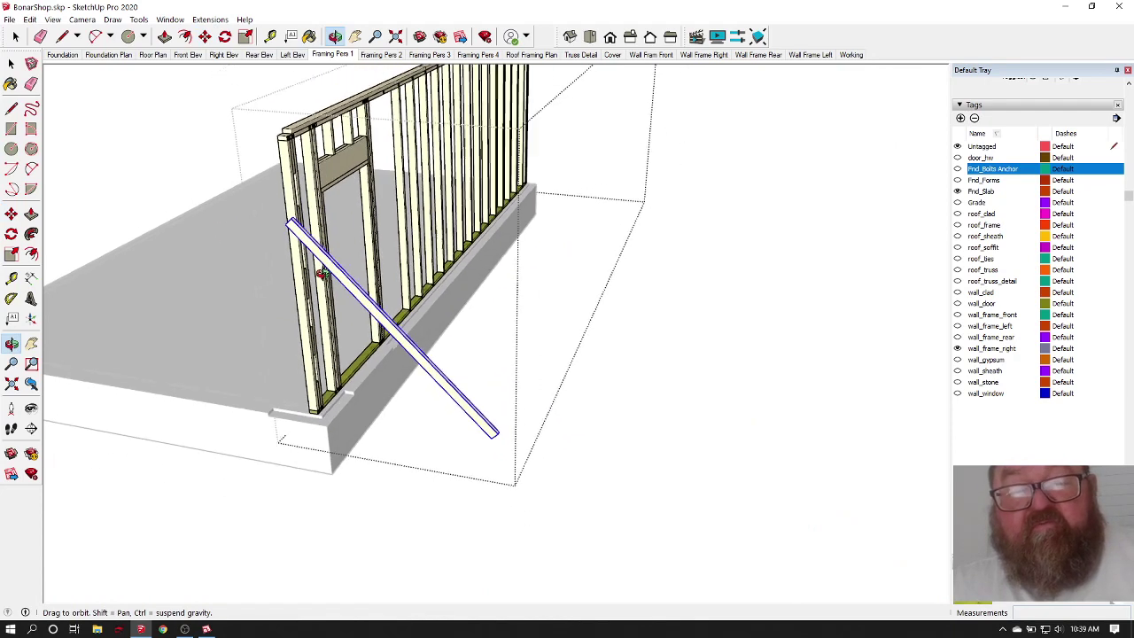
scroll(502, 470, "up", 8)
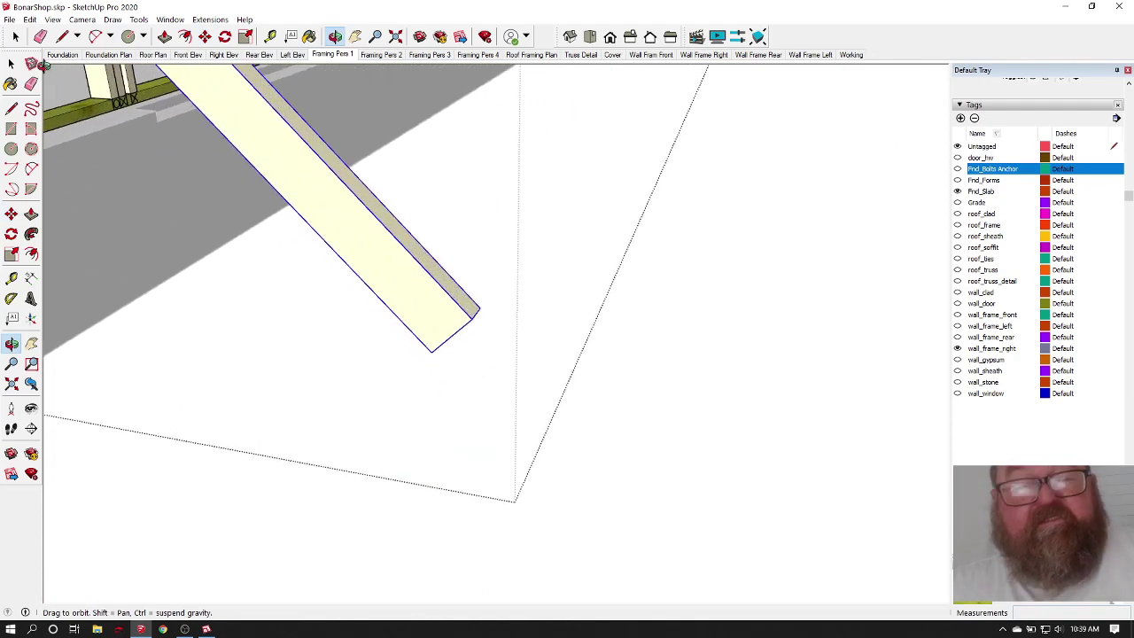
left_click(15, 36)
right_click(303, 157)
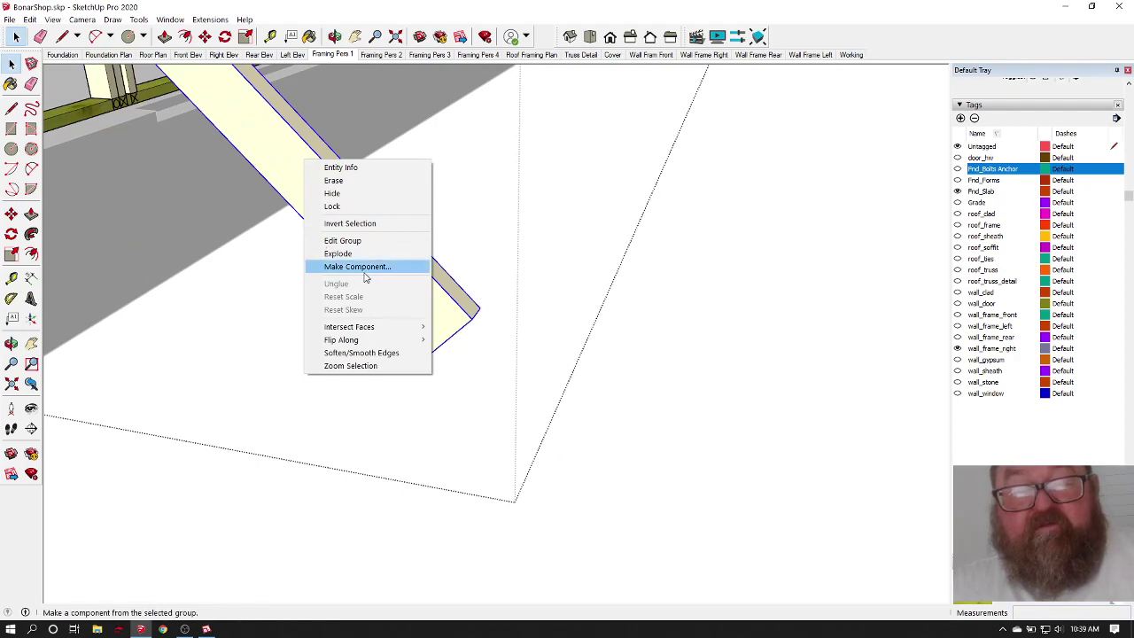
left_click(225, 219)
double_click(313, 211)
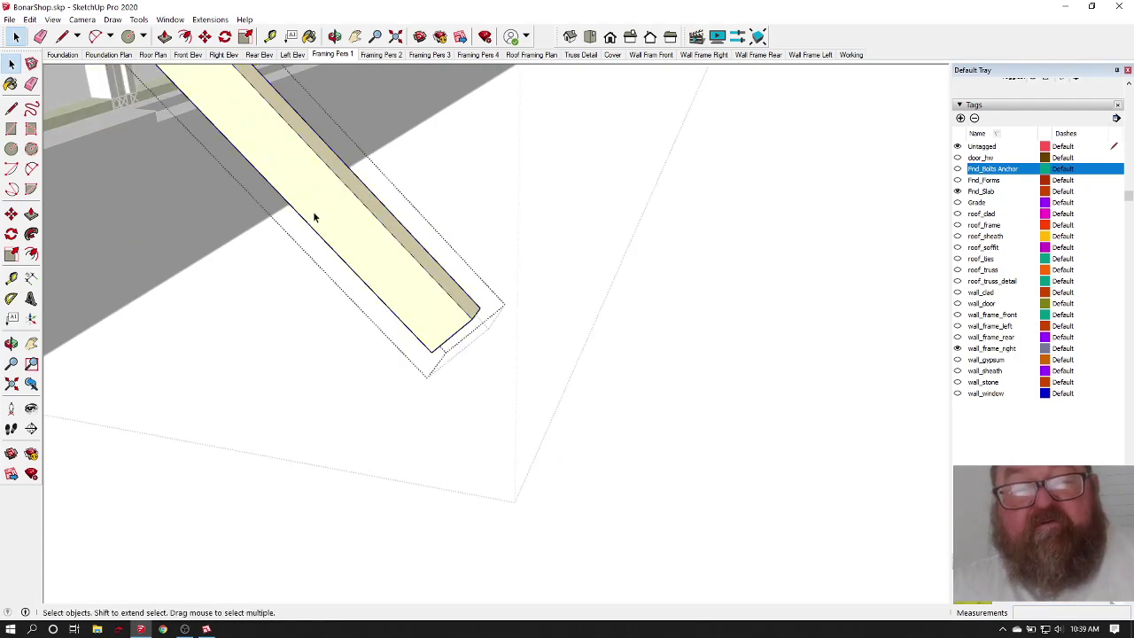
left_click(334, 36)
left_click_drag(416, 266, 371, 162)
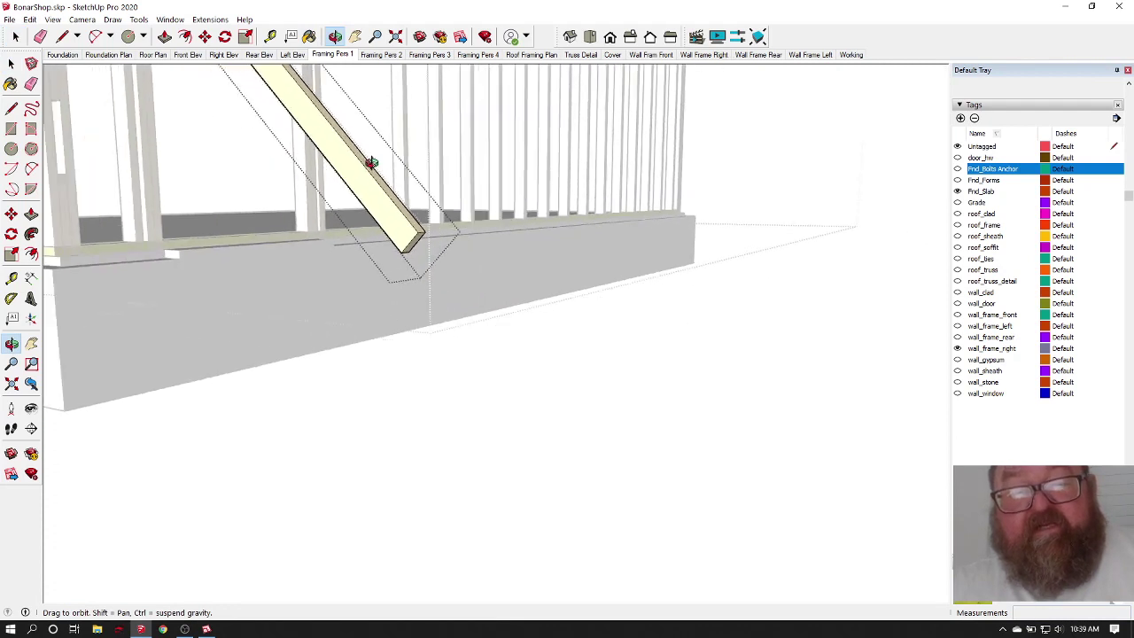
left_click(165, 36)
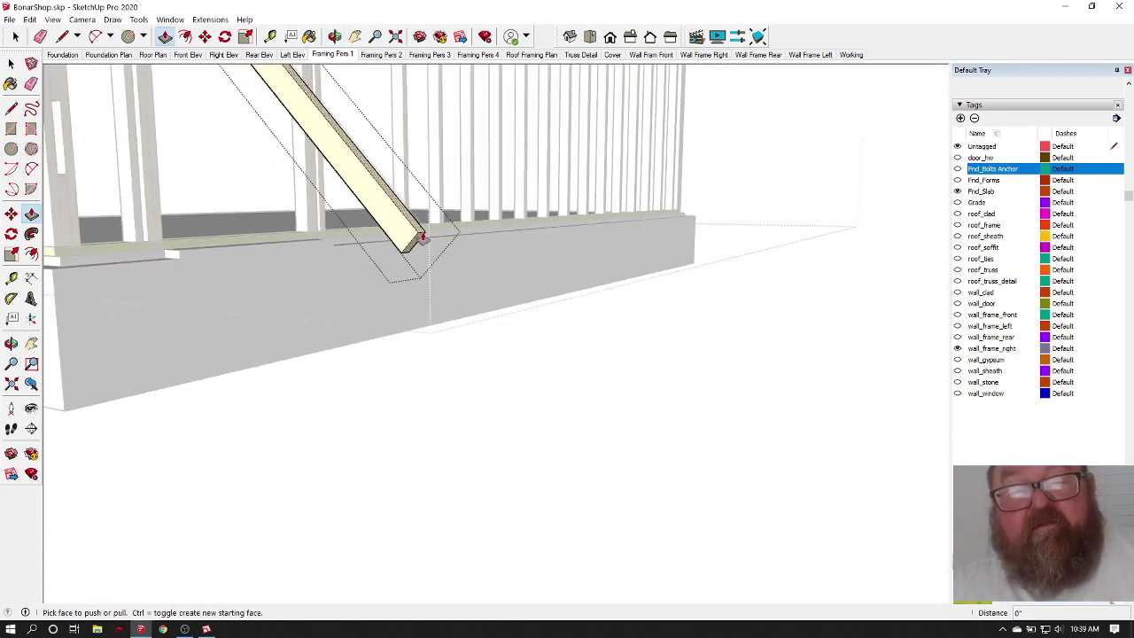
left_click_drag(420, 254, 589, 475)
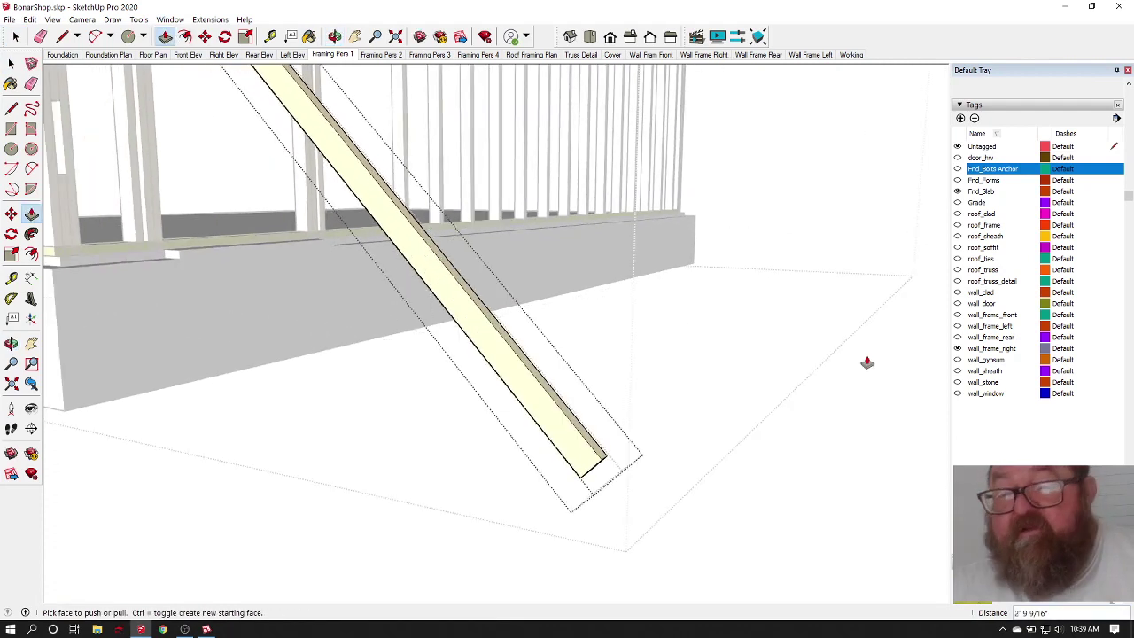
Step: Make the Grade tag visible, check the brace against the ground, and close the brace's group
left_click(957, 203)
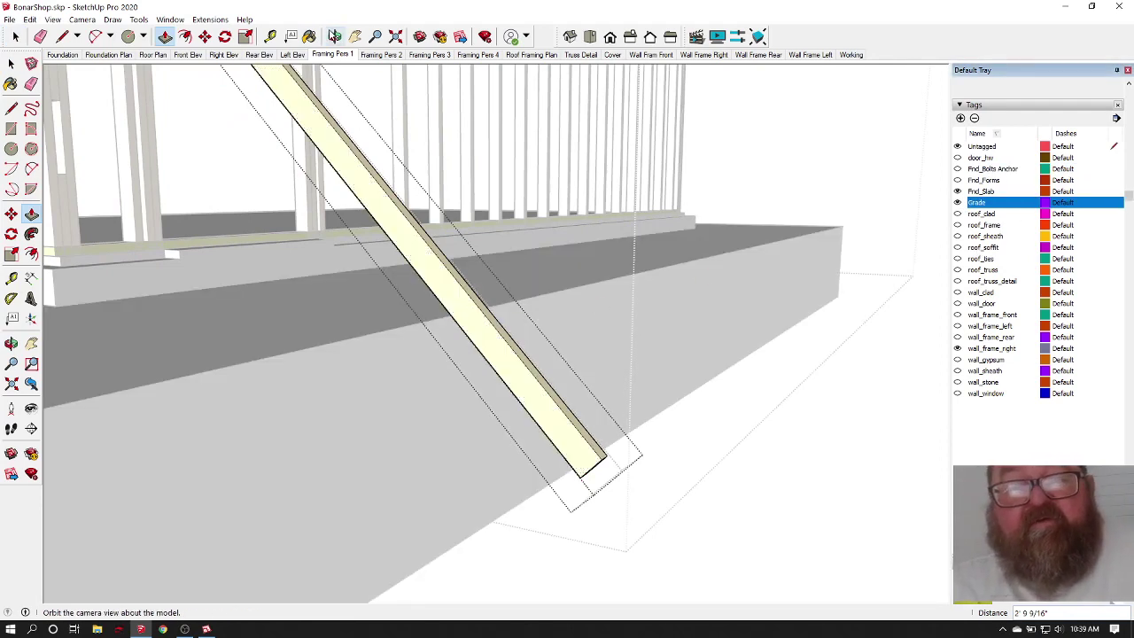
left_click(334, 35)
left_click_drag(496, 302, 521, 315)
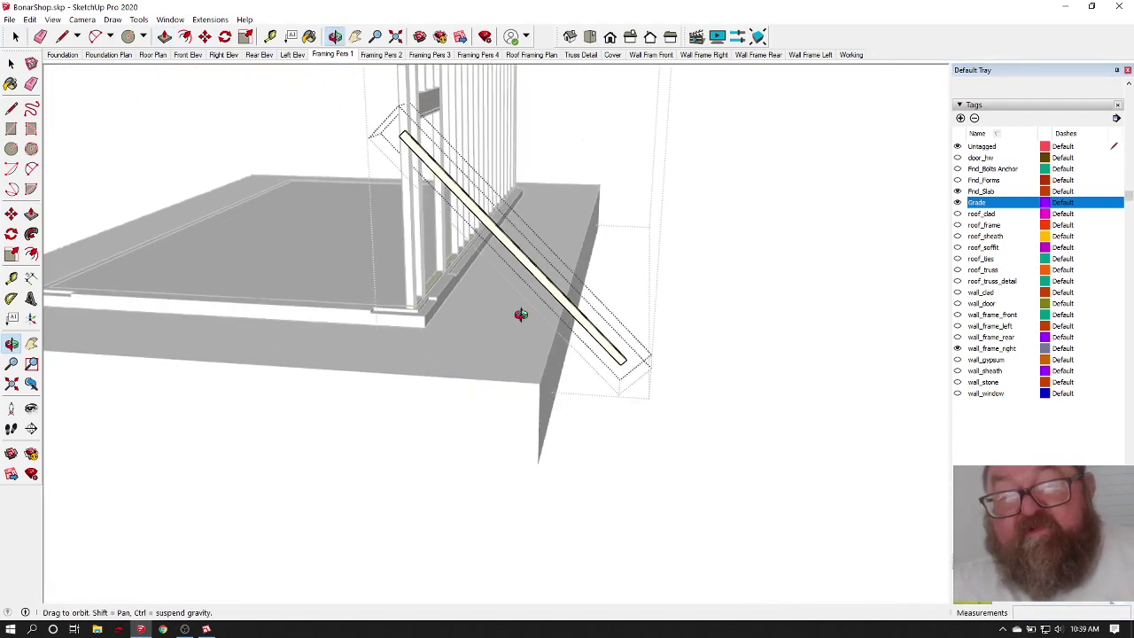
left_click_drag(461, 333, 363, 368)
left_click_drag(398, 237, 439, 333)
left_click(15, 37)
left_click(656, 133)
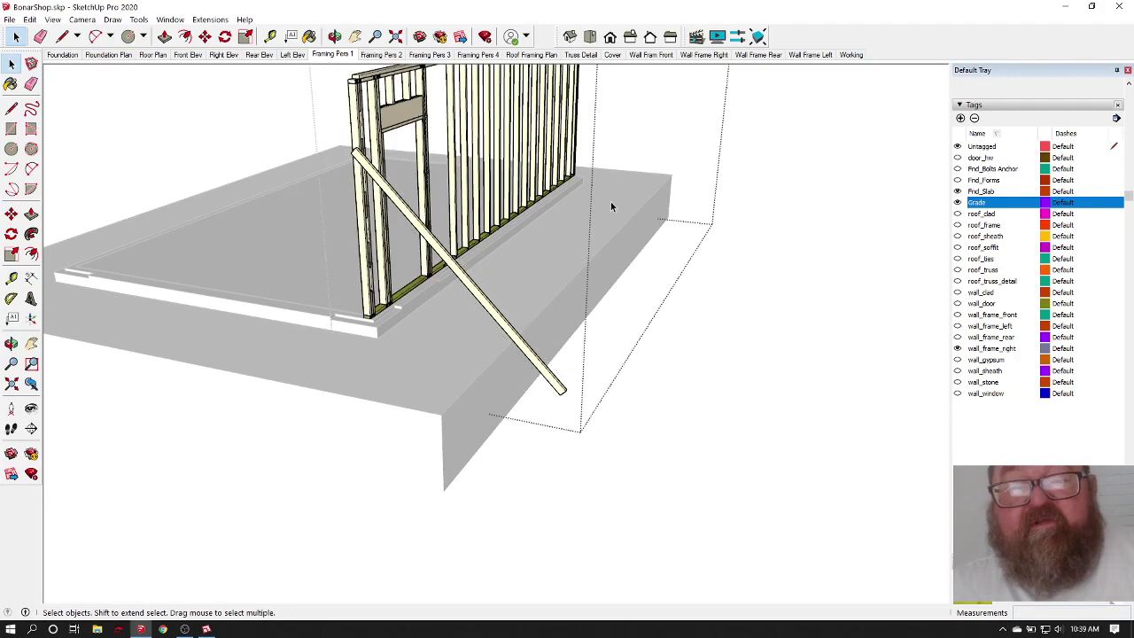
Step: Copy the diagonal brace about 26' 5 9/16" along the wall to the end opposite the door
left_click(433, 272)
left_click(335, 37)
left_click_drag(665, 166, 172, 229)
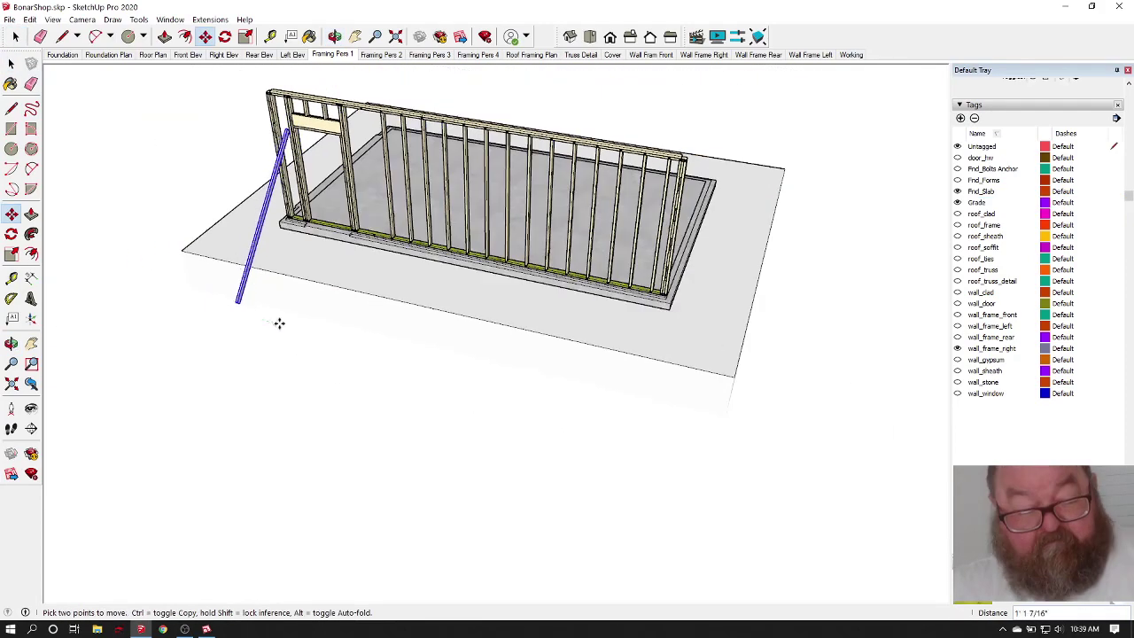
key("ctrl")
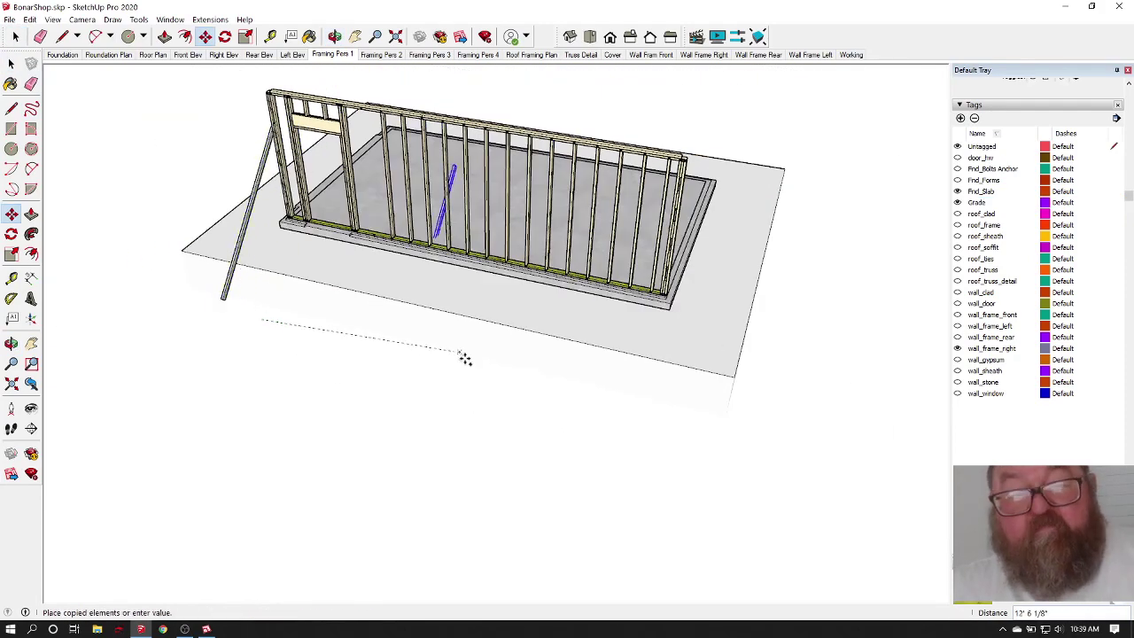
left_click(715, 428)
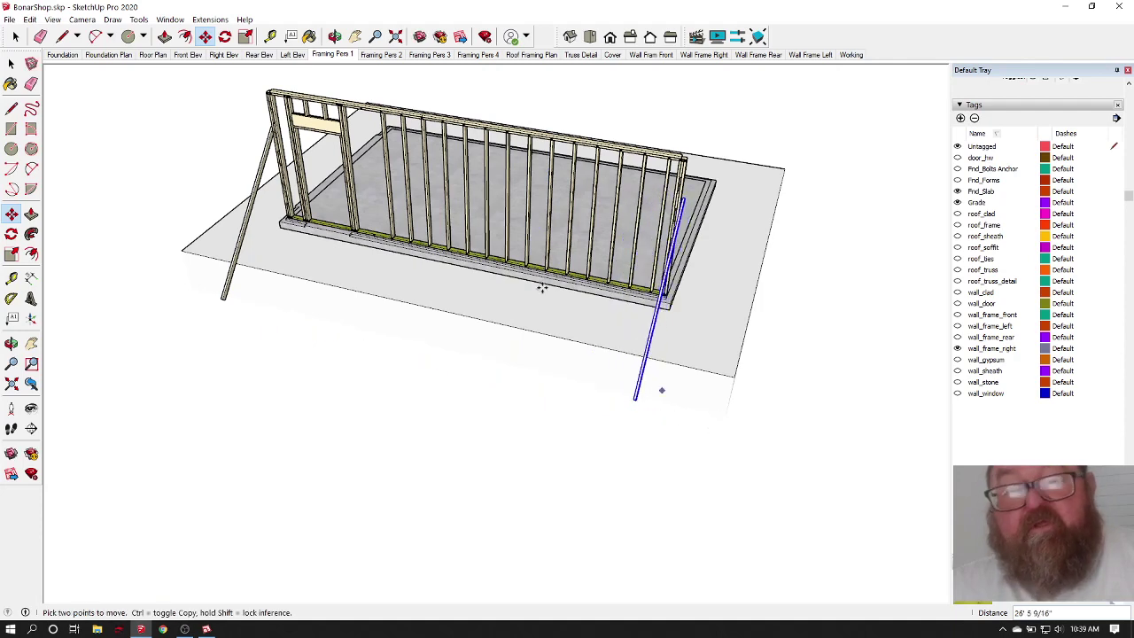
Step: Examine how the copied brace's upper end meets the far corner studs, and view both braces along the raised wall
left_click(334, 36)
left_click_drag(393, 76, 518, 276)
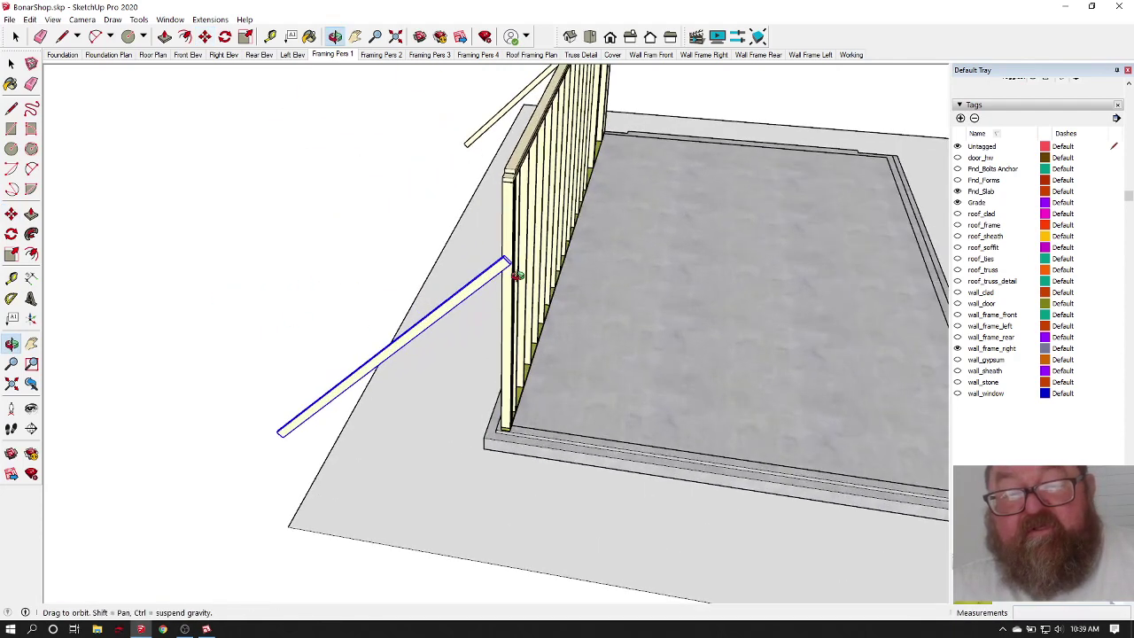
scroll(514, 274, "up", 6)
left_click_drag(521, 215, 230, 243)
scroll(466, 240, "up", 4)
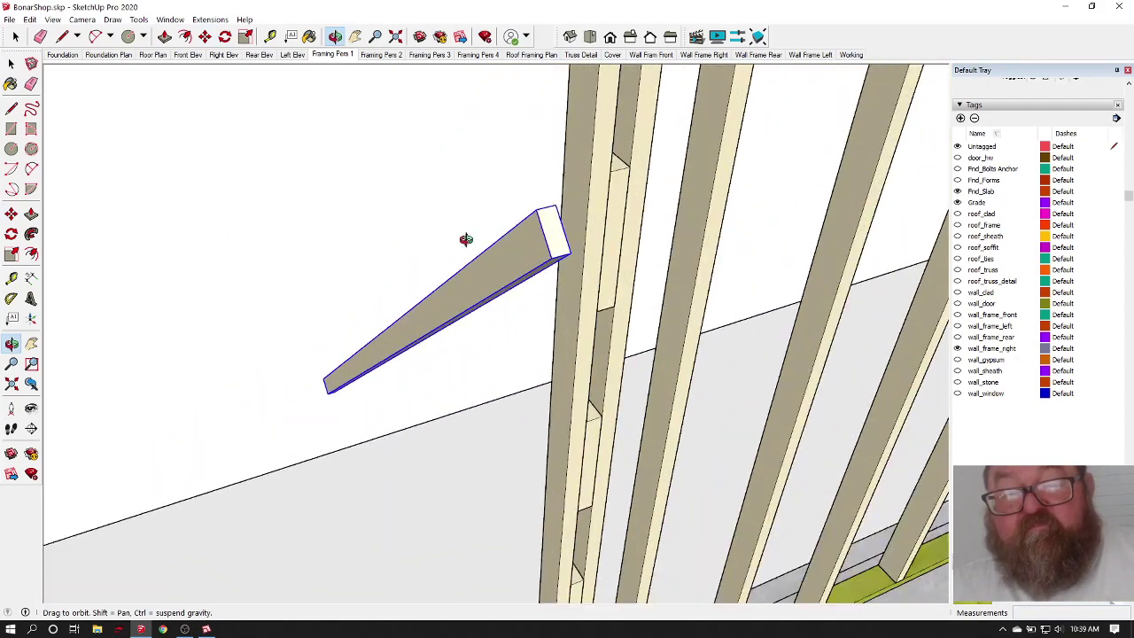
scroll(387, 255, "down", 3)
scroll(528, 257, "up", 7)
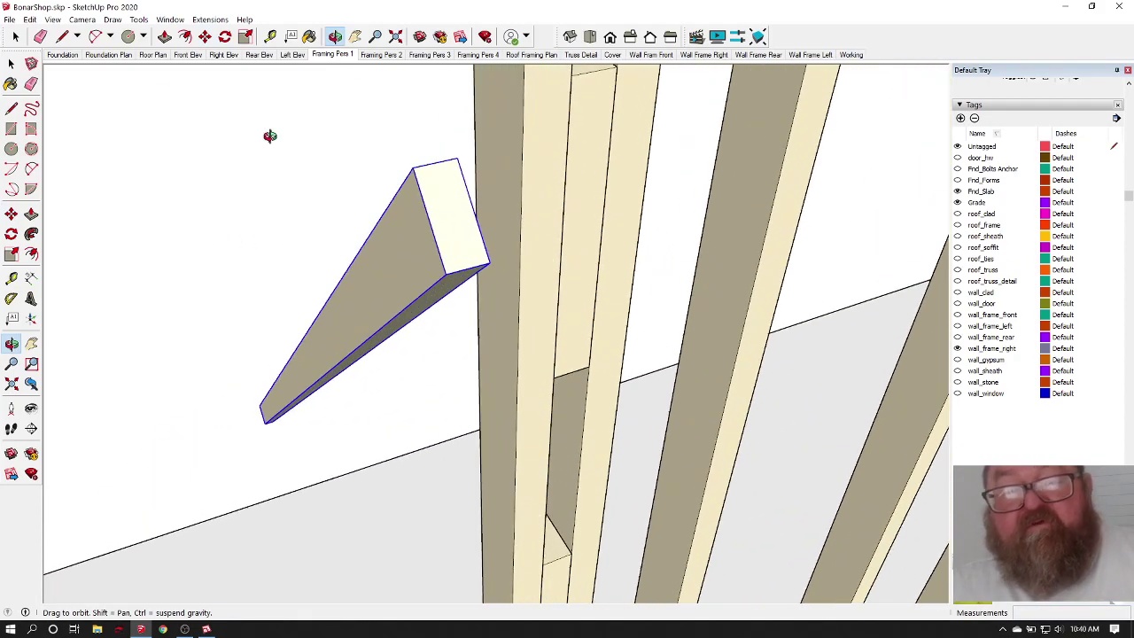
left_click(205, 36)
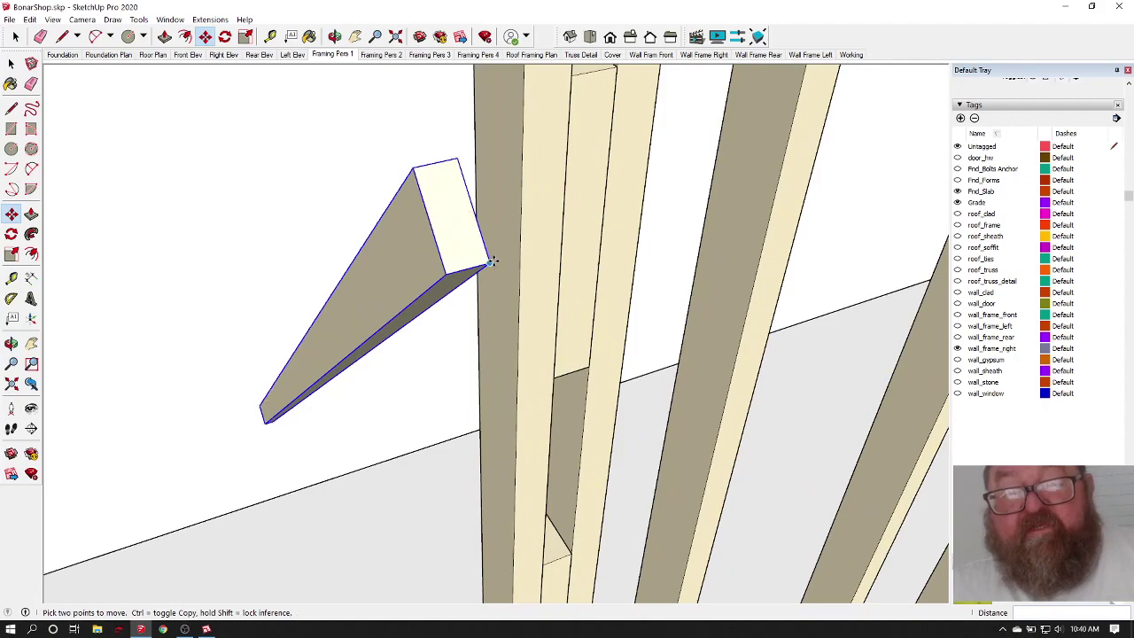
scroll(332, 199, "down", 5)
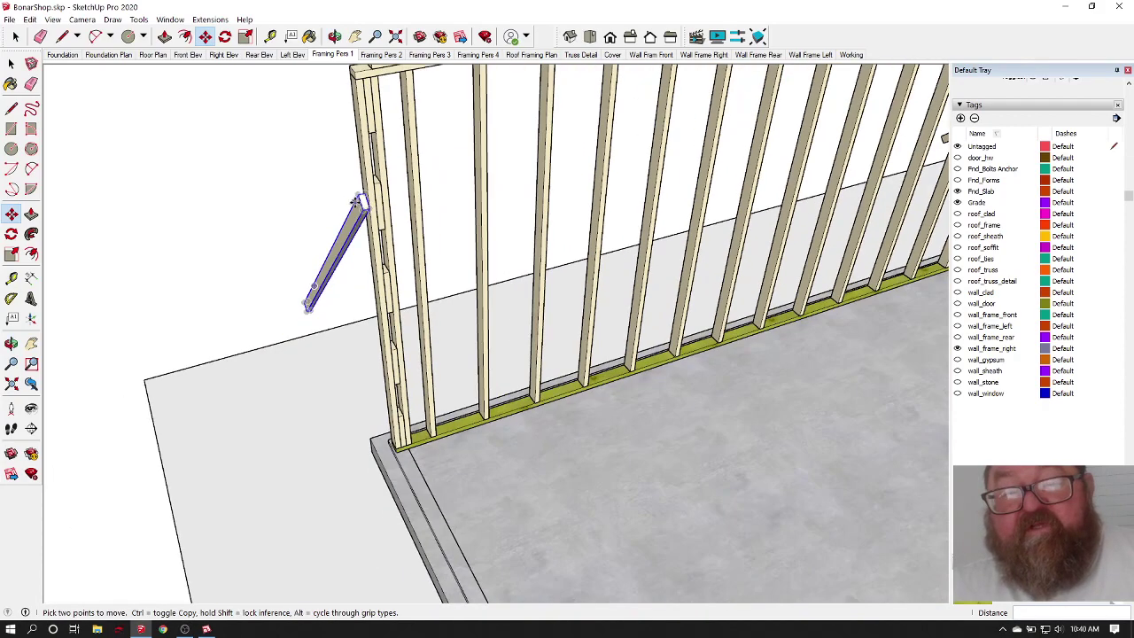
scroll(348, 203, "down", 2)
left_click(335, 37)
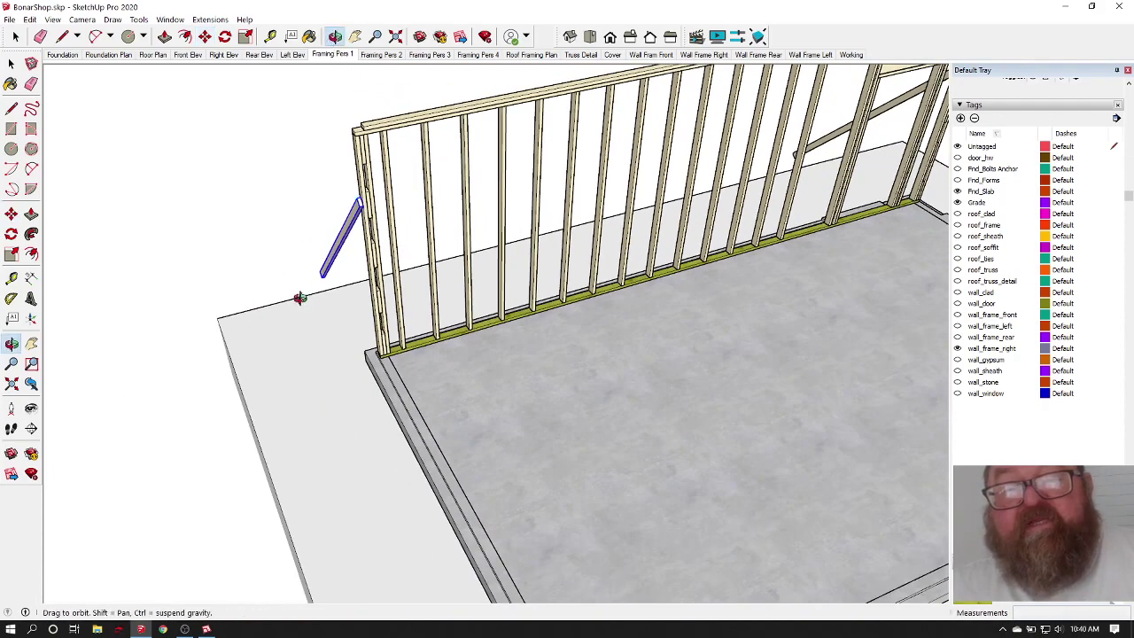
left_click_drag(299, 299, 372, 275)
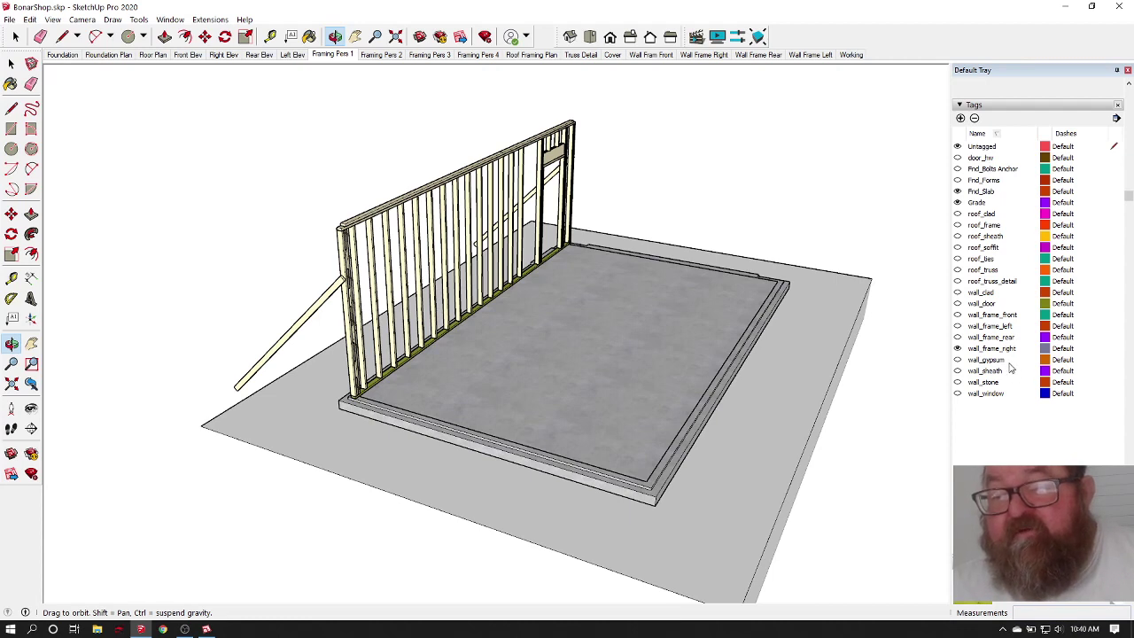
Step: Make the wall_frame_left tag visible and view the left wall's framing together with the raised right wall
scroll(1010, 368, "up", 2)
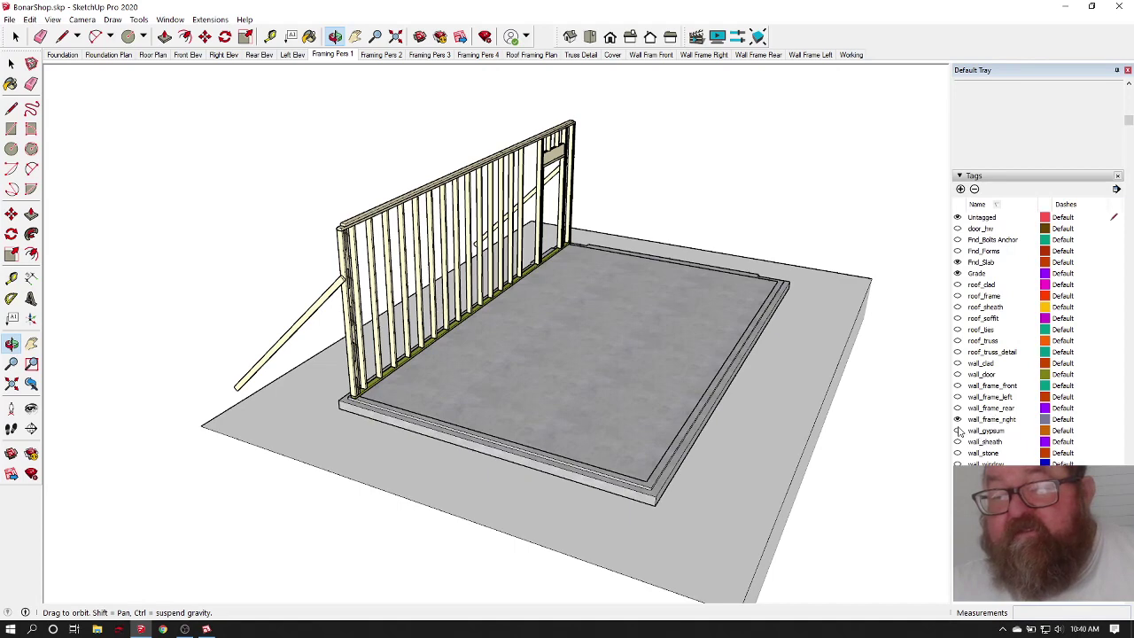
left_click(958, 397)
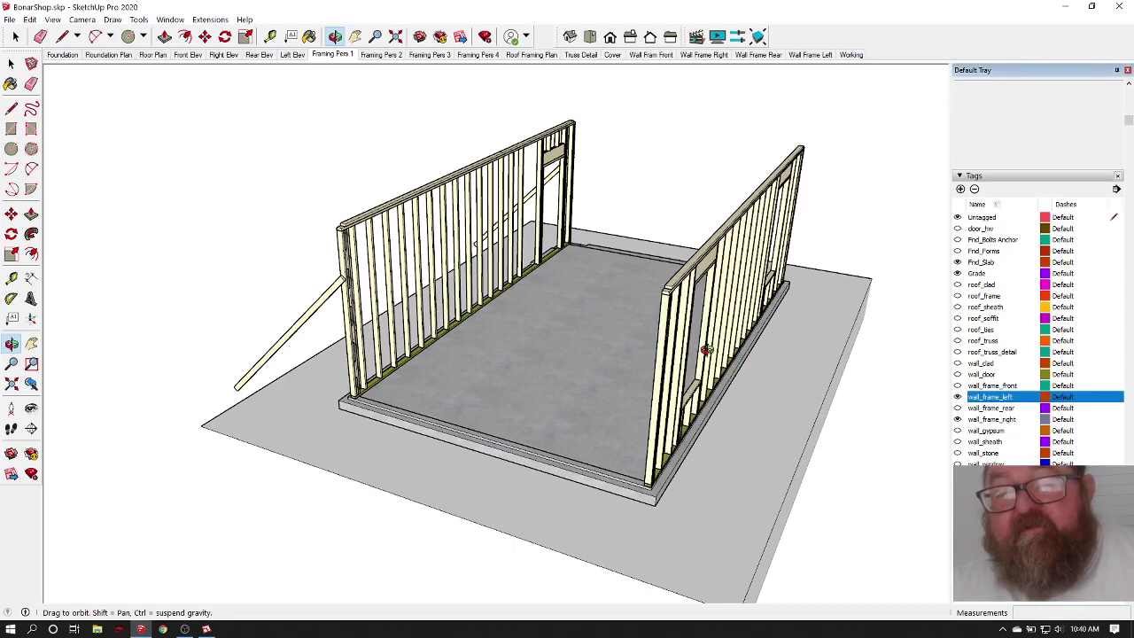
left_click_drag(706, 349, 316, 337)
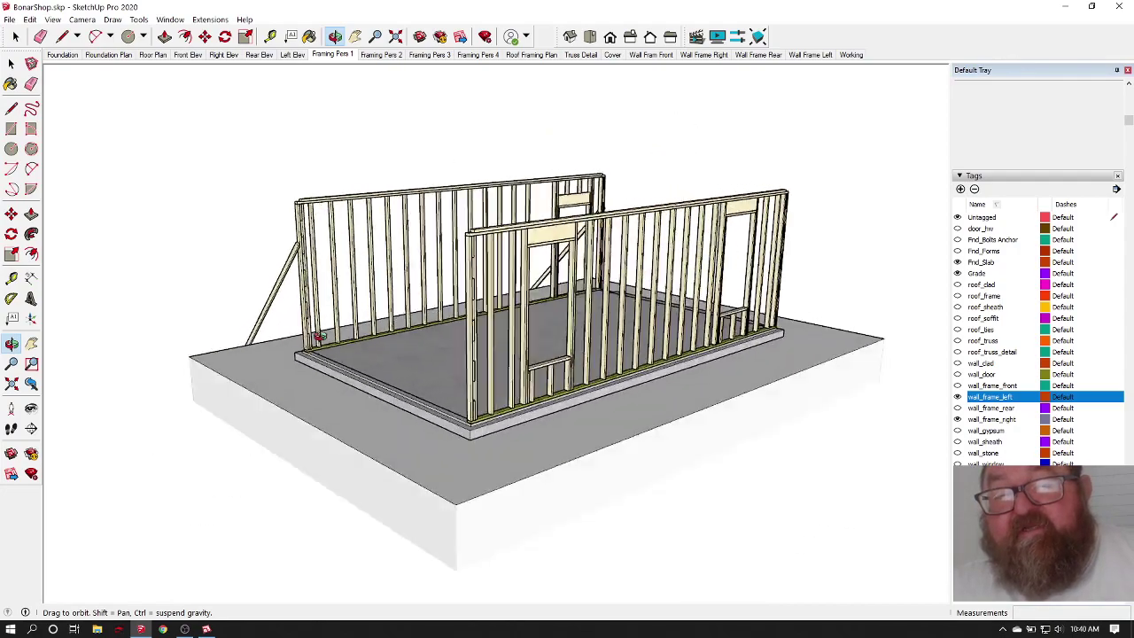
Step: Examine the sill, cripple studs and trimmers of the window opening nearest the left wall's corner
scroll(511, 344, "up", 3)
left_click_drag(542, 358, 440, 454)
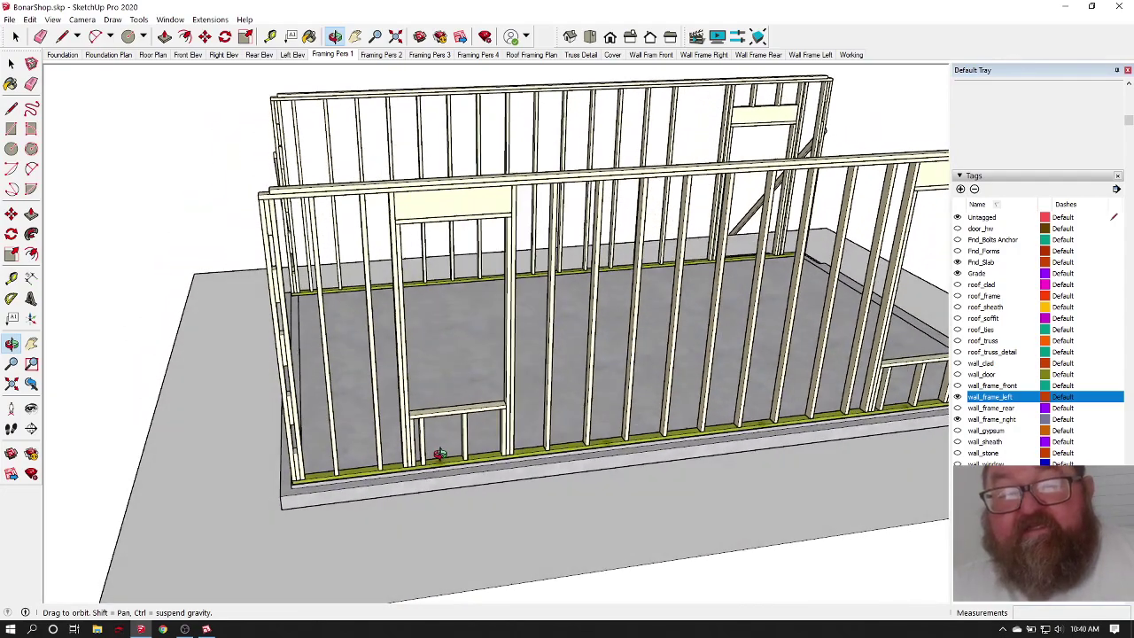
scroll(444, 427, "up", 3)
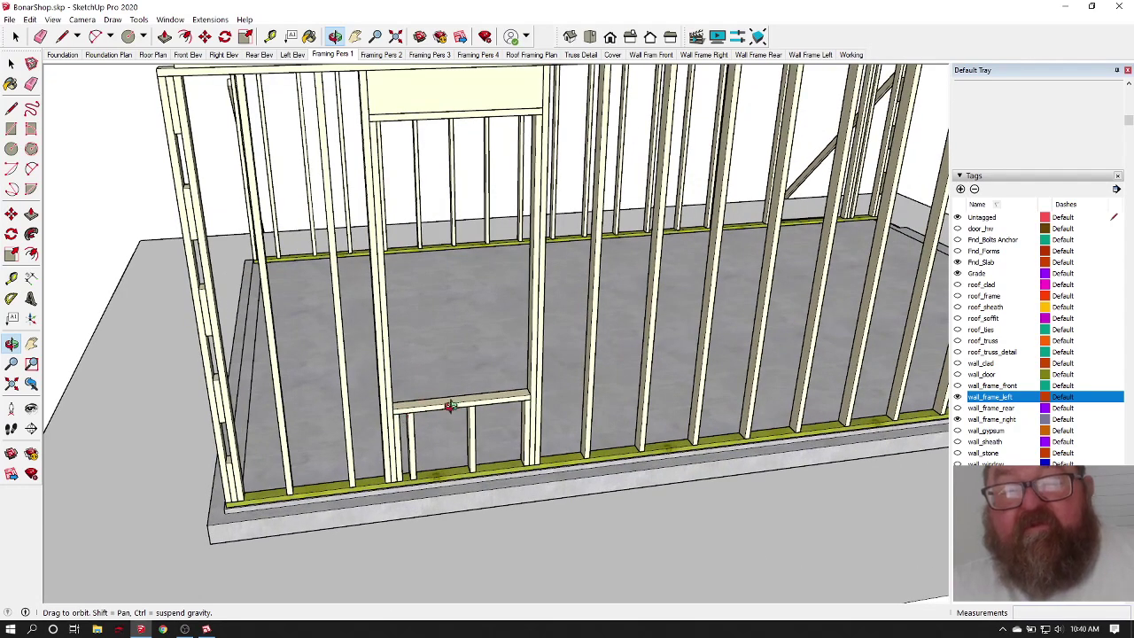
left_click_drag(475, 406, 574, 388)
scroll(484, 410, "up", 10)
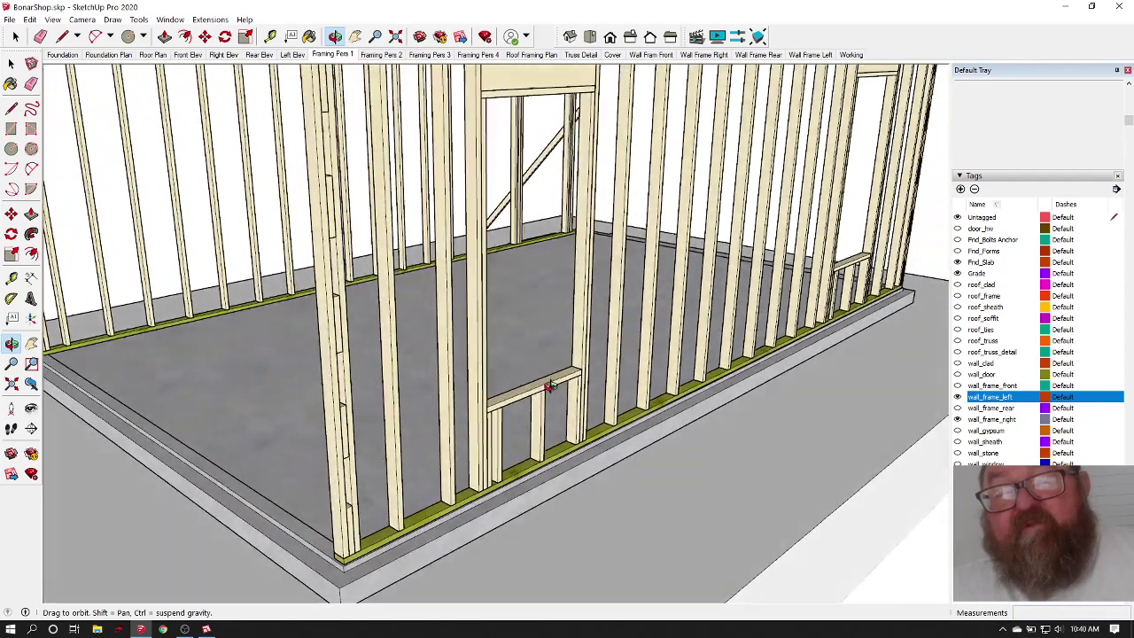
scroll(548, 421, "up", 6)
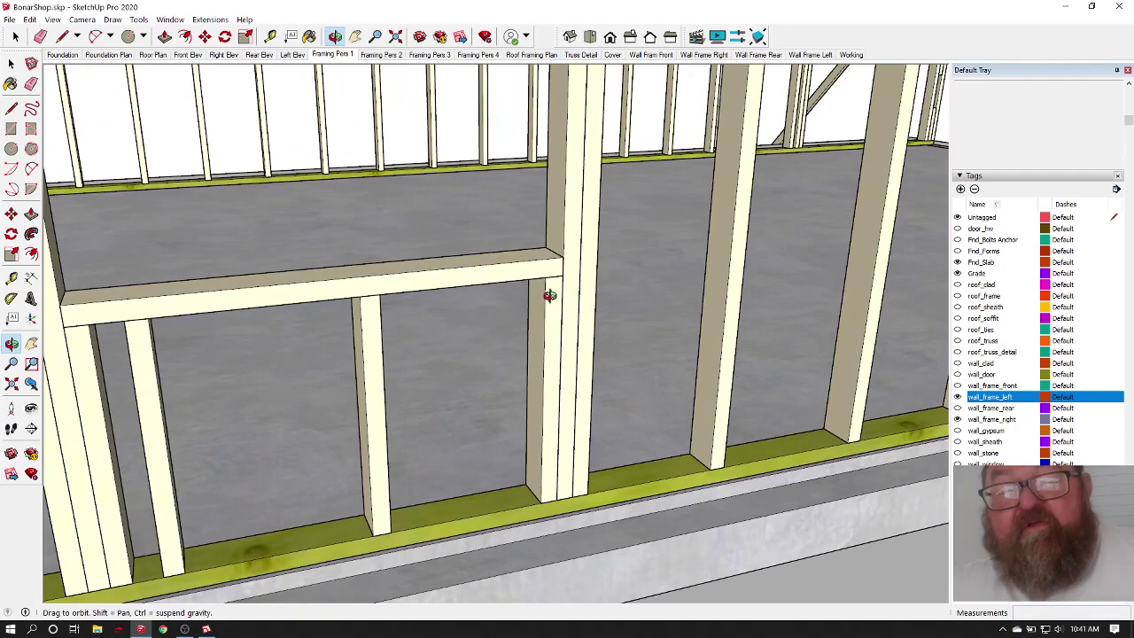
left_click_drag(549, 295, 459, 346)
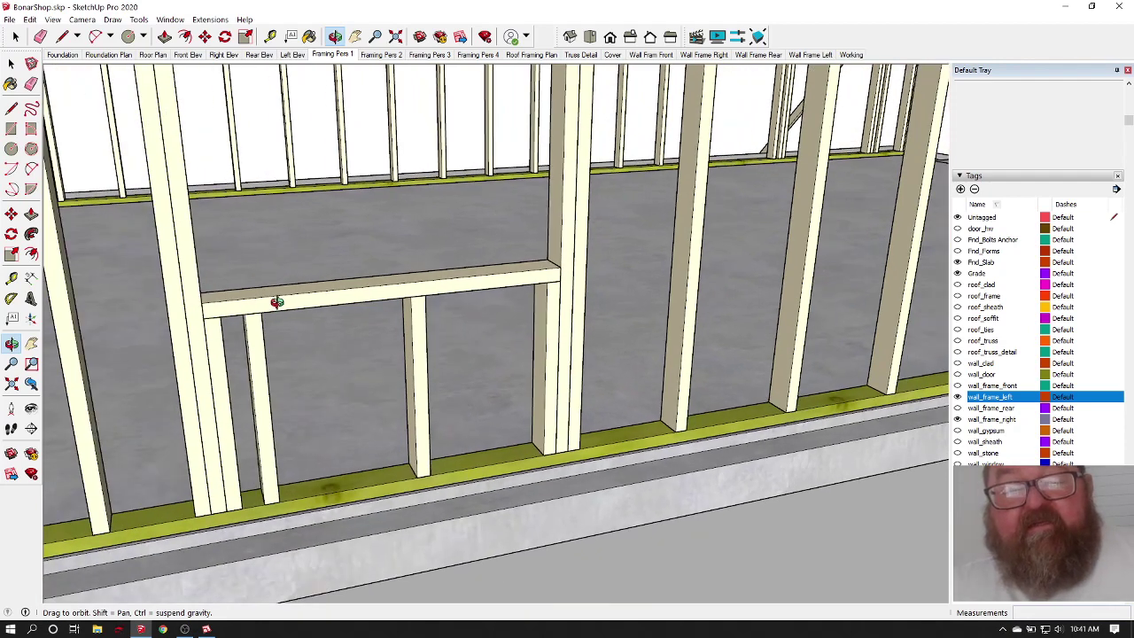
scroll(277, 302, "down", 10)
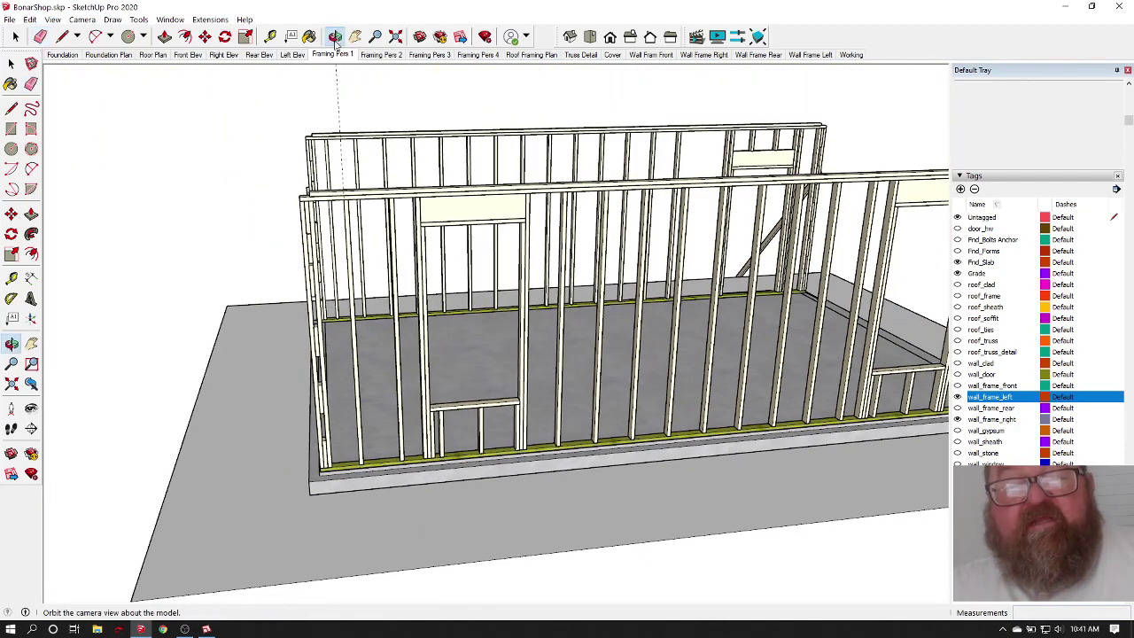
Step: Examine both window openings of the left wall and how their headers meet the top plates
left_click(333, 54)
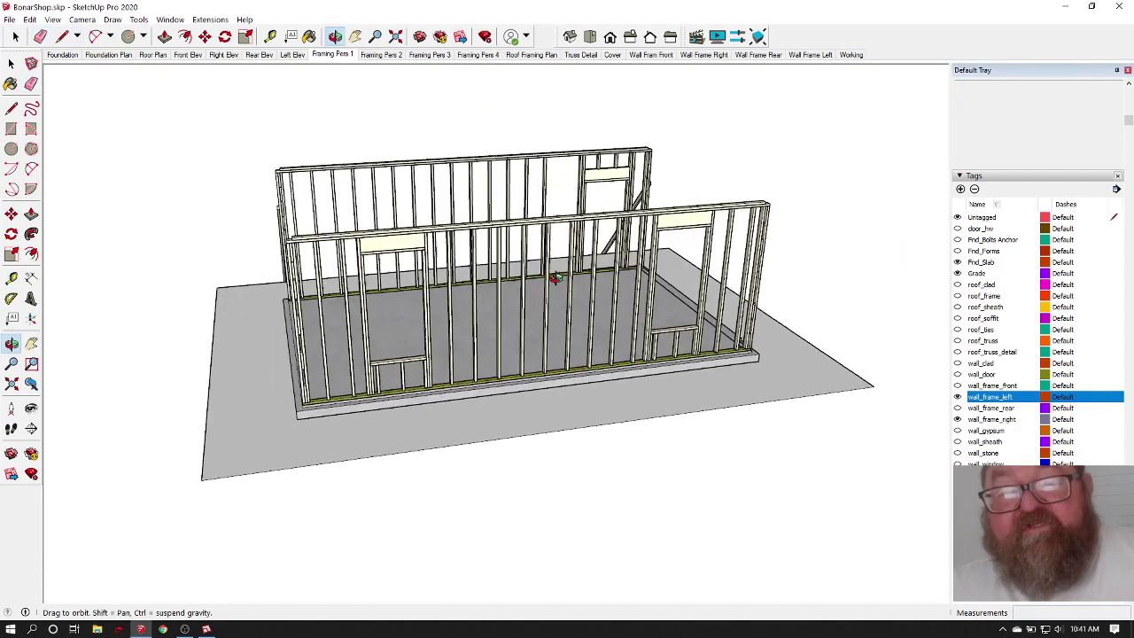
left_click_drag(577, 265, 539, 271)
scroll(611, 261, "up", 5)
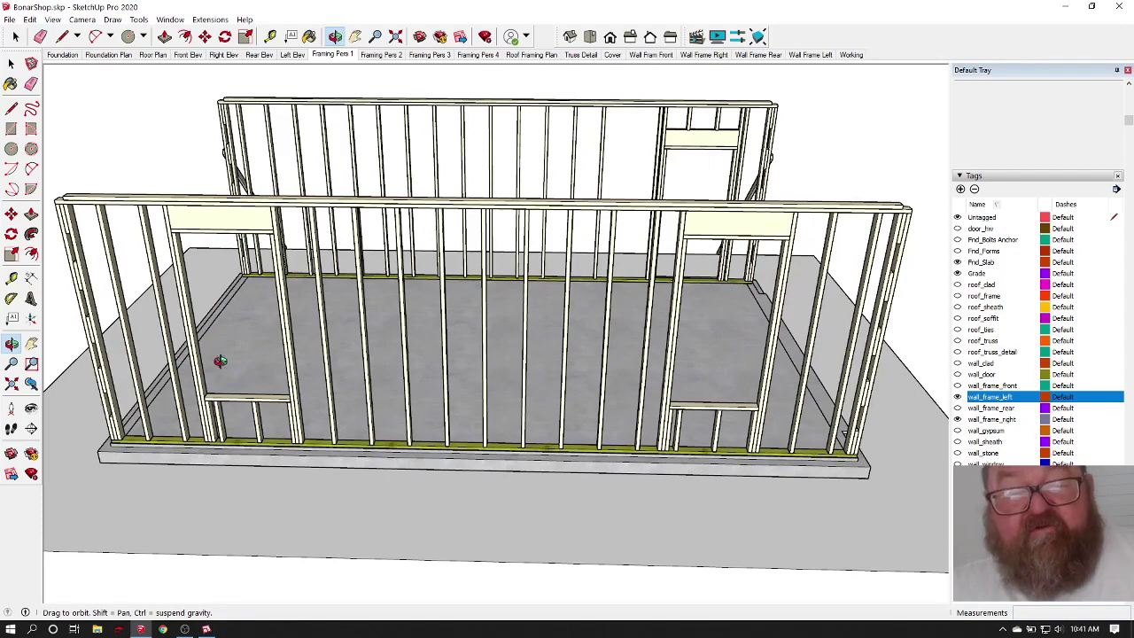
left_click_drag(526, 267, 519, 321)
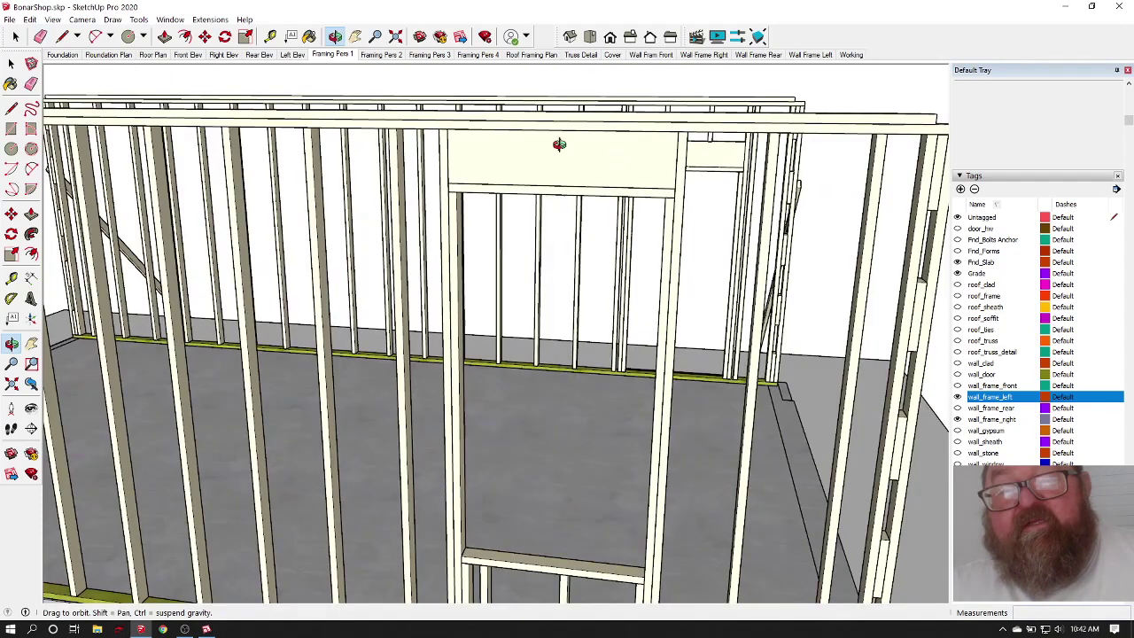
left_click_drag(559, 144, 387, 151)
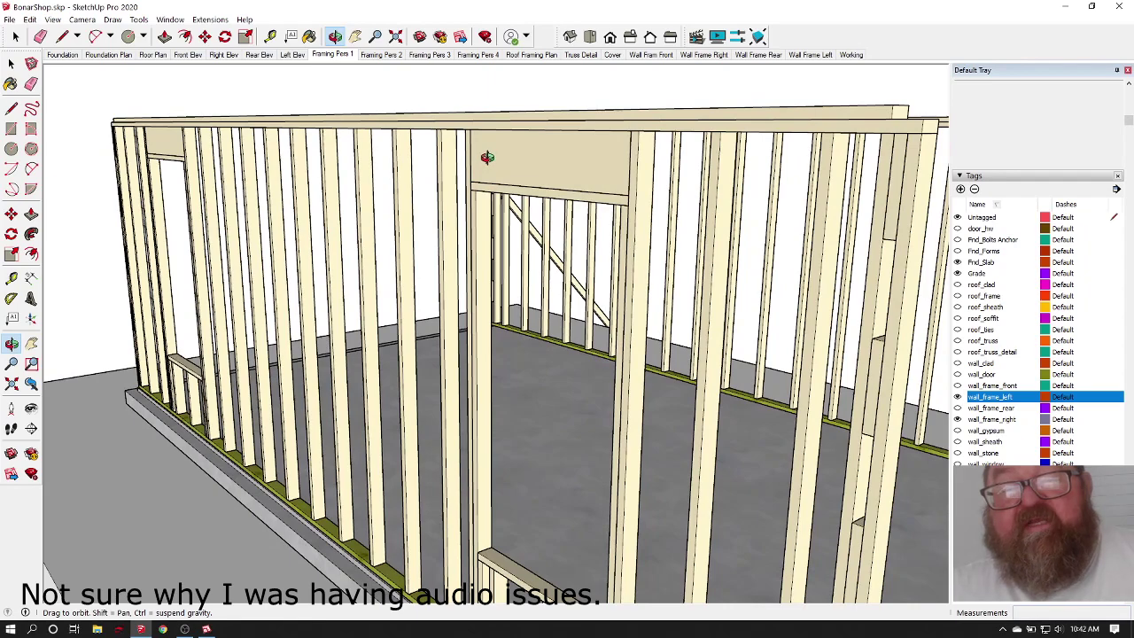
left_click_drag(512, 136, 677, 163)
scroll(587, 149, "down", 3)
scroll(587, 147, "up", 2)
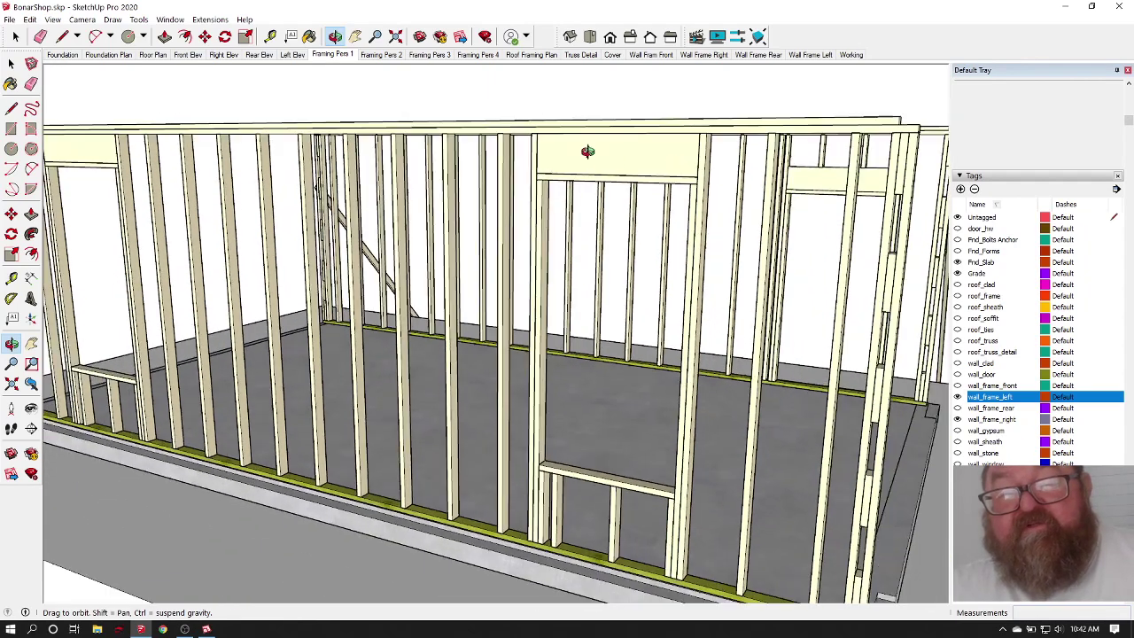
left_click_drag(620, 155, 518, 155)
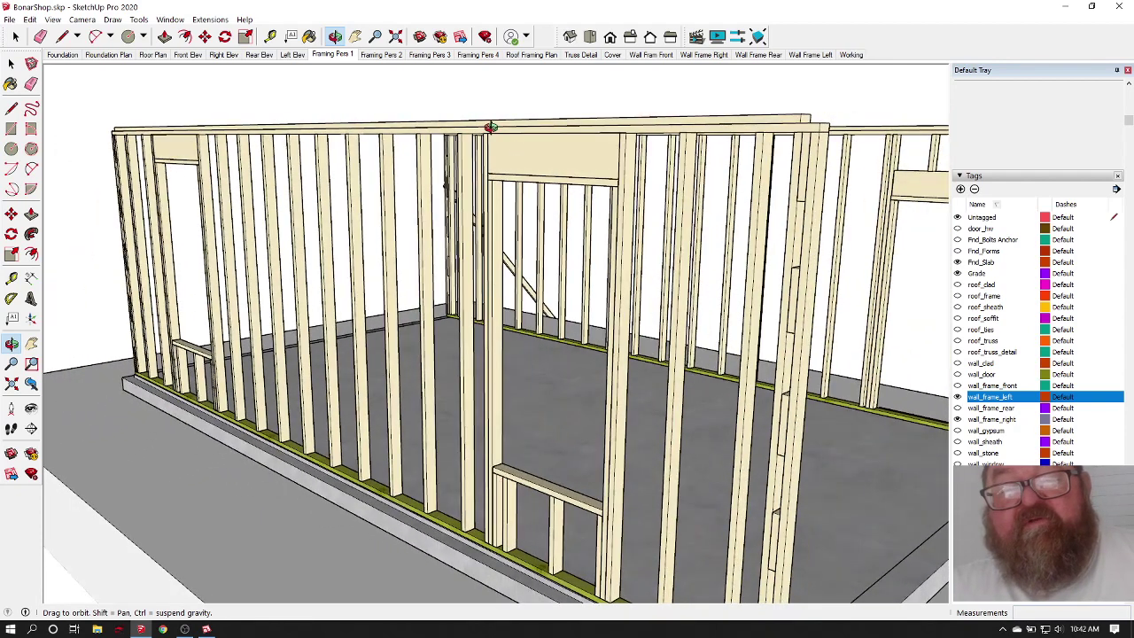
scroll(492, 124, "down", 3)
scroll(493, 121, "up", 3)
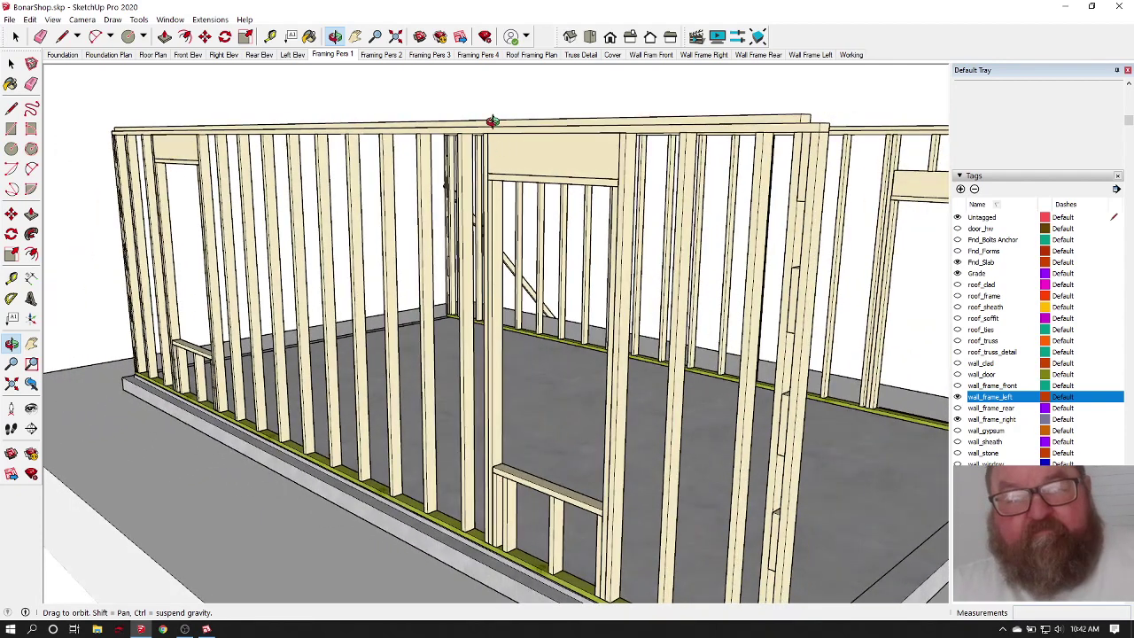
Step: Measure the height of a left-wall stud from the bottom plate to the underside of the top plate
left_click(270, 35)
scroll(442, 509, "up", 5)
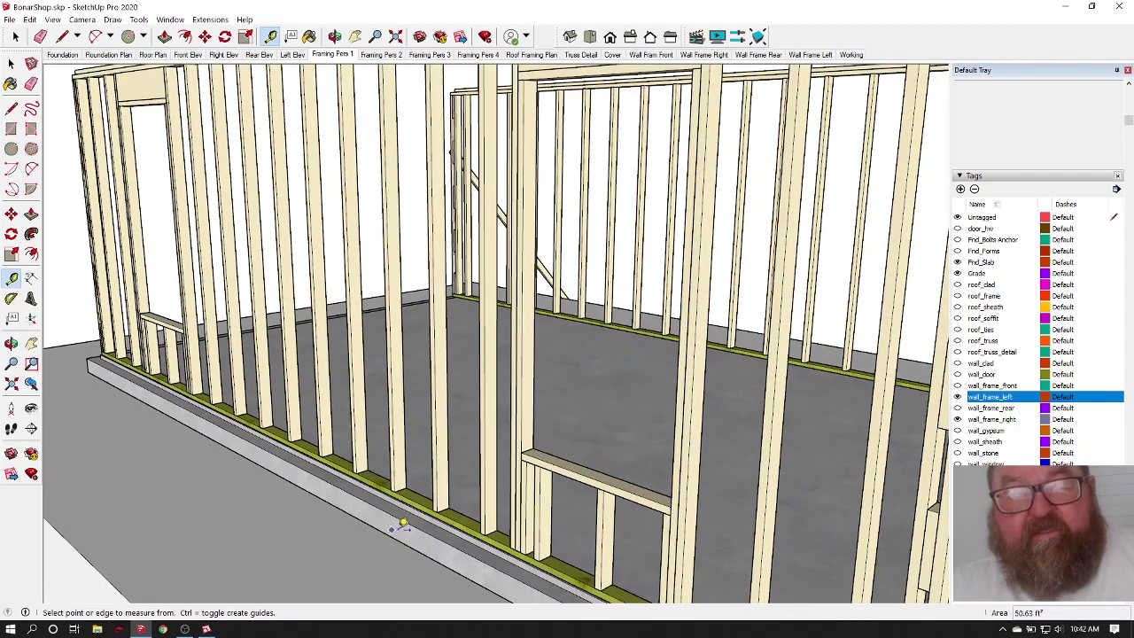
scroll(440, 502, "down", 4)
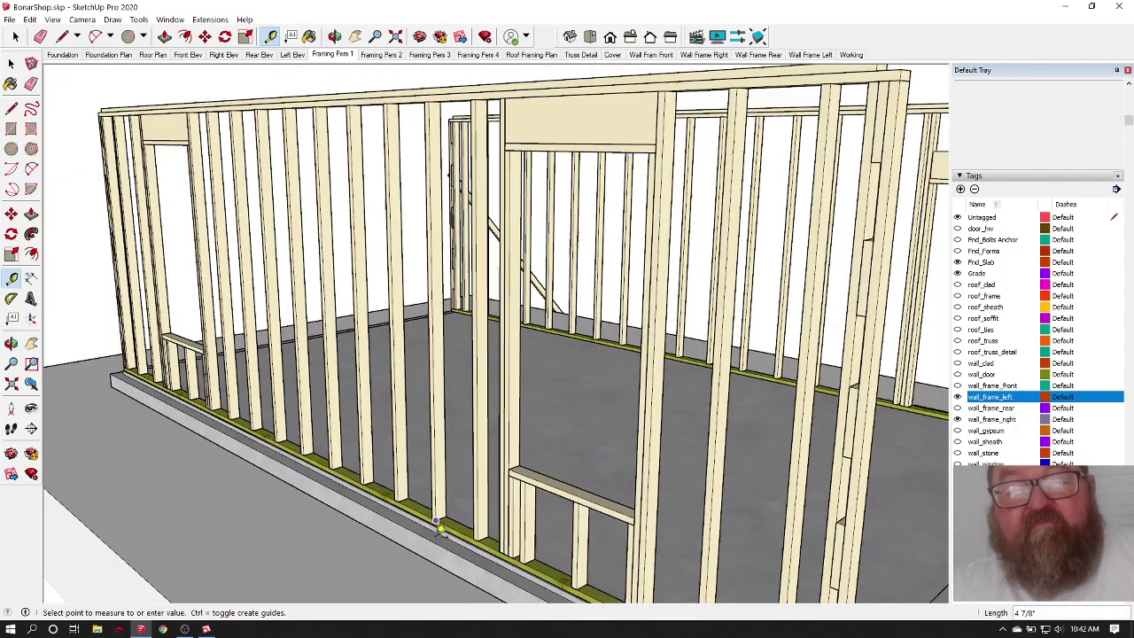
scroll(434, 219, "up", 4)
scroll(438, 213, "up", 2)
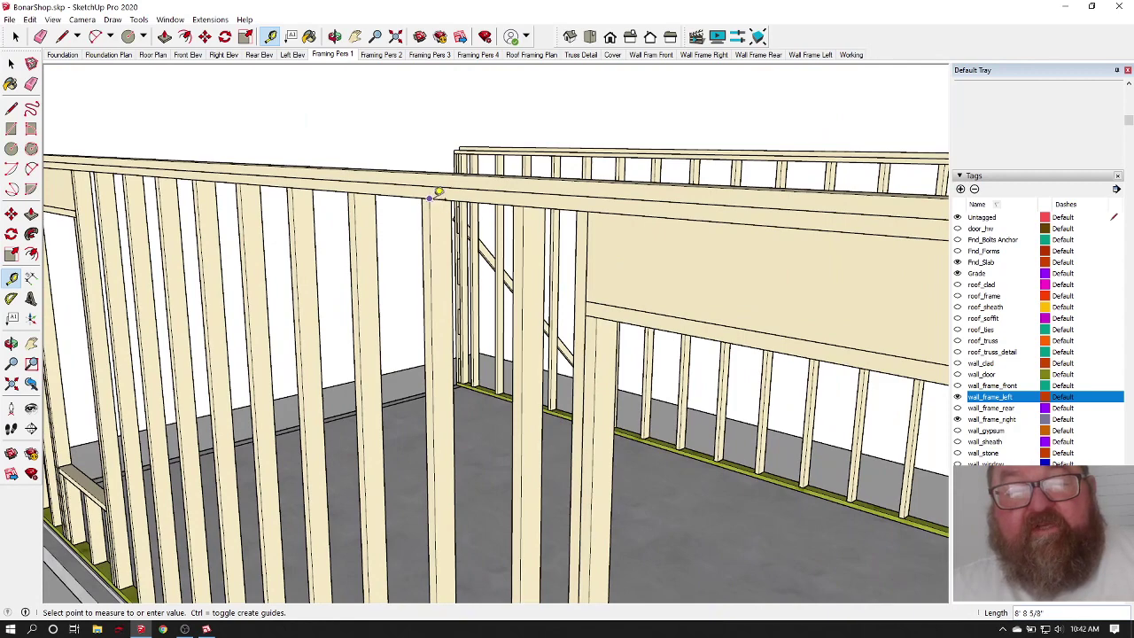
scroll(437, 191, "up", 4)
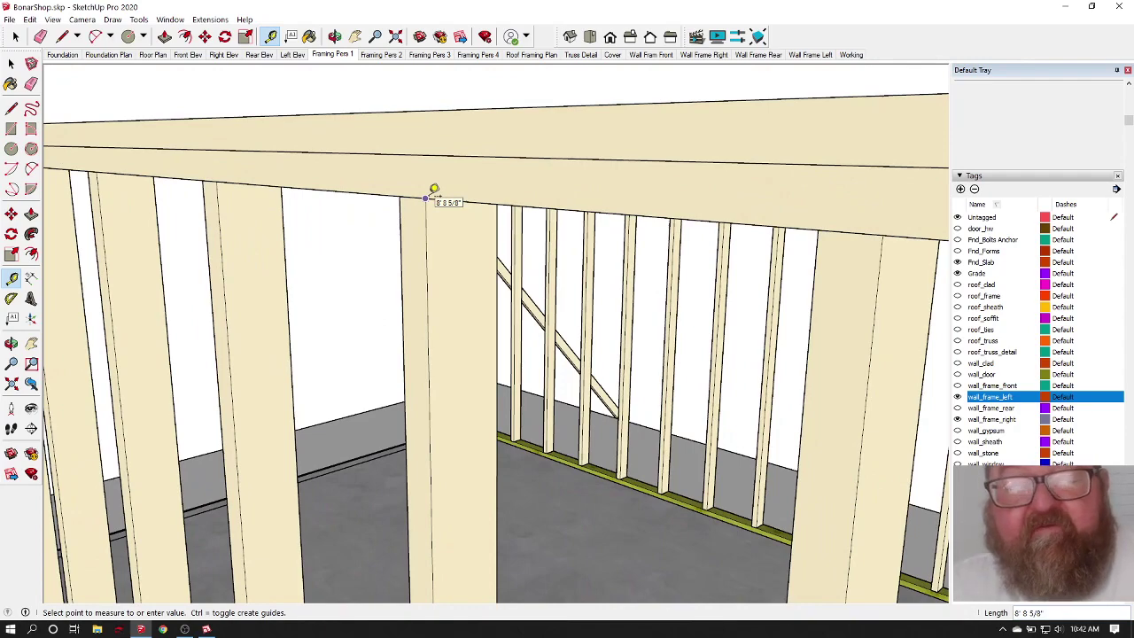
scroll(435, 190, "down", 7)
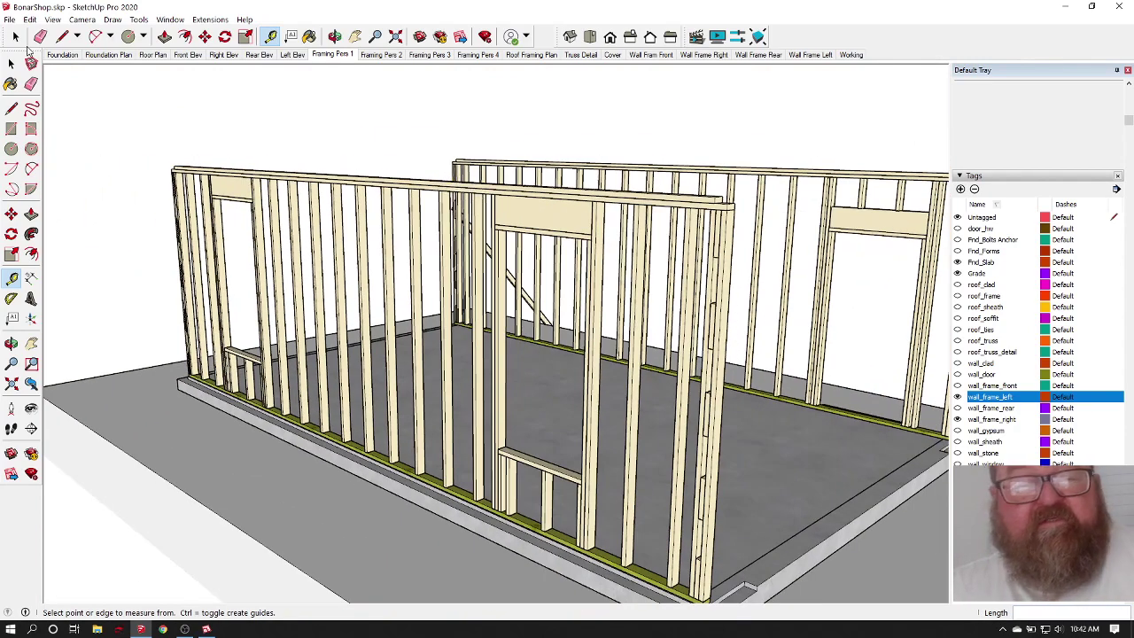
left_click(15, 37)
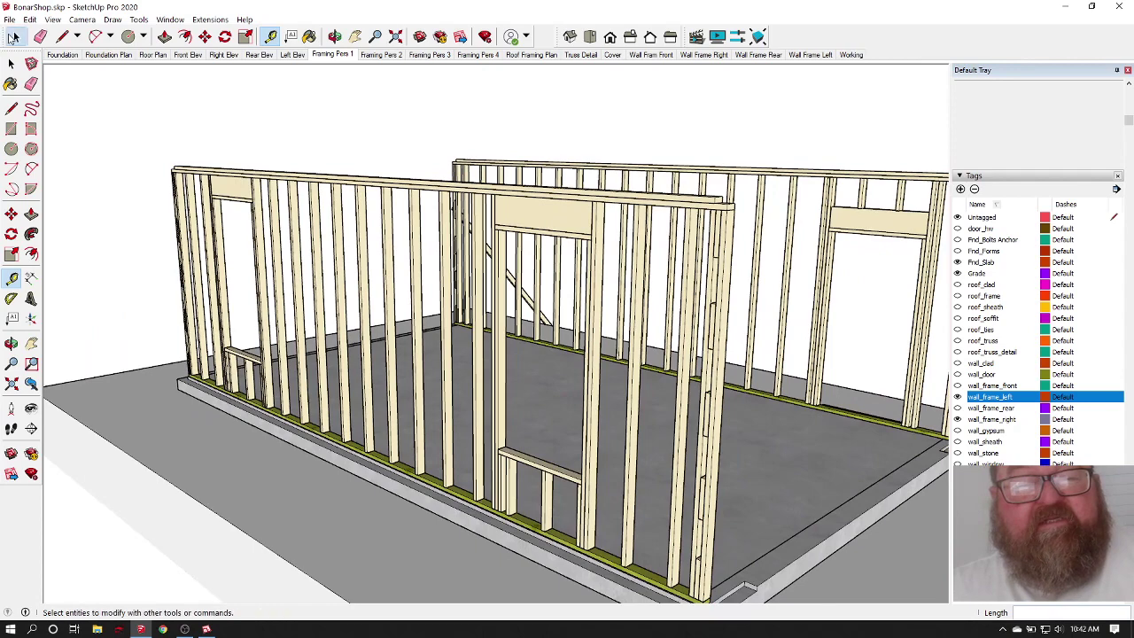
Step: Compare the left wall's window headers with the door header and its cripple studs in the right wall
left_click(334, 37)
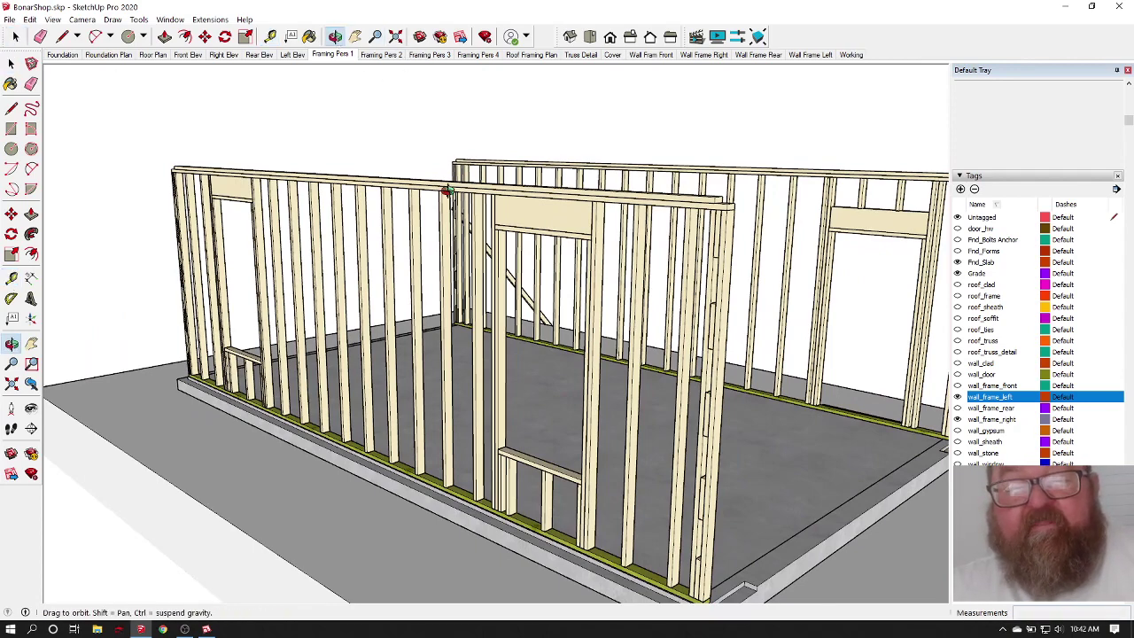
left_click_drag(425, 182, 555, 166)
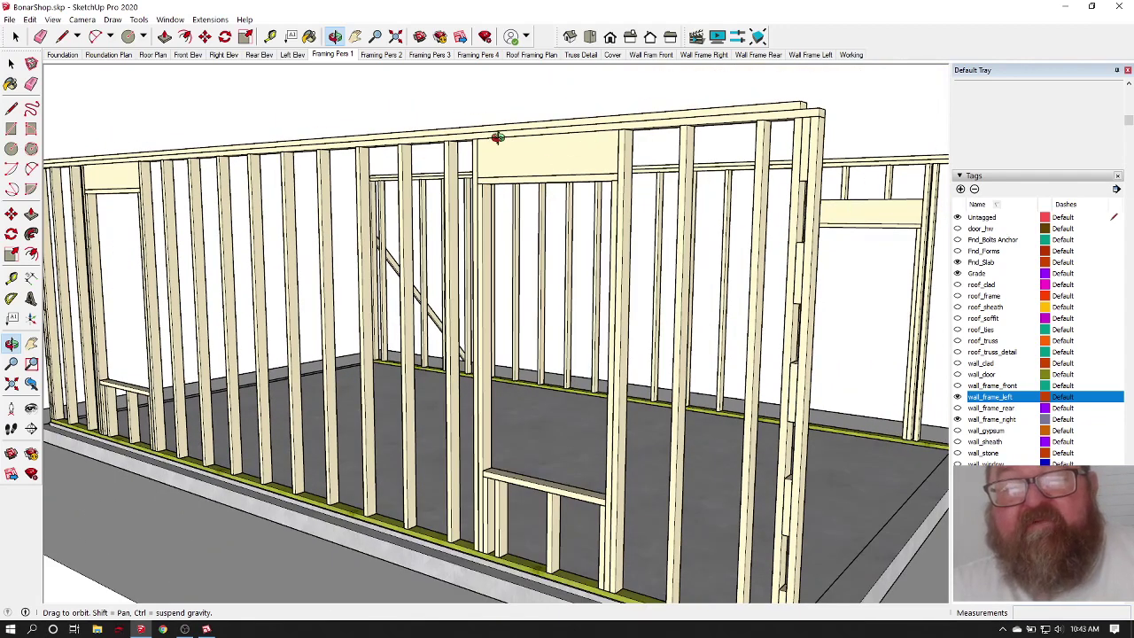
scroll(557, 142, "down", 5)
scroll(550, 151, "up", 5)
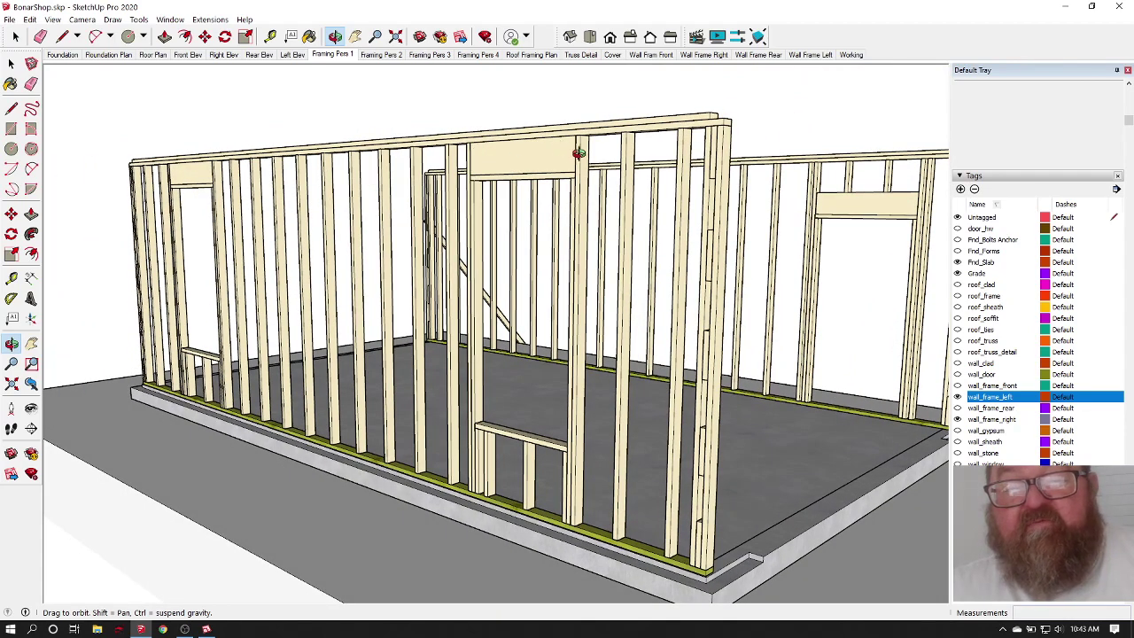
left_click_drag(578, 154, 445, 181)
scroll(468, 181, "down", 5)
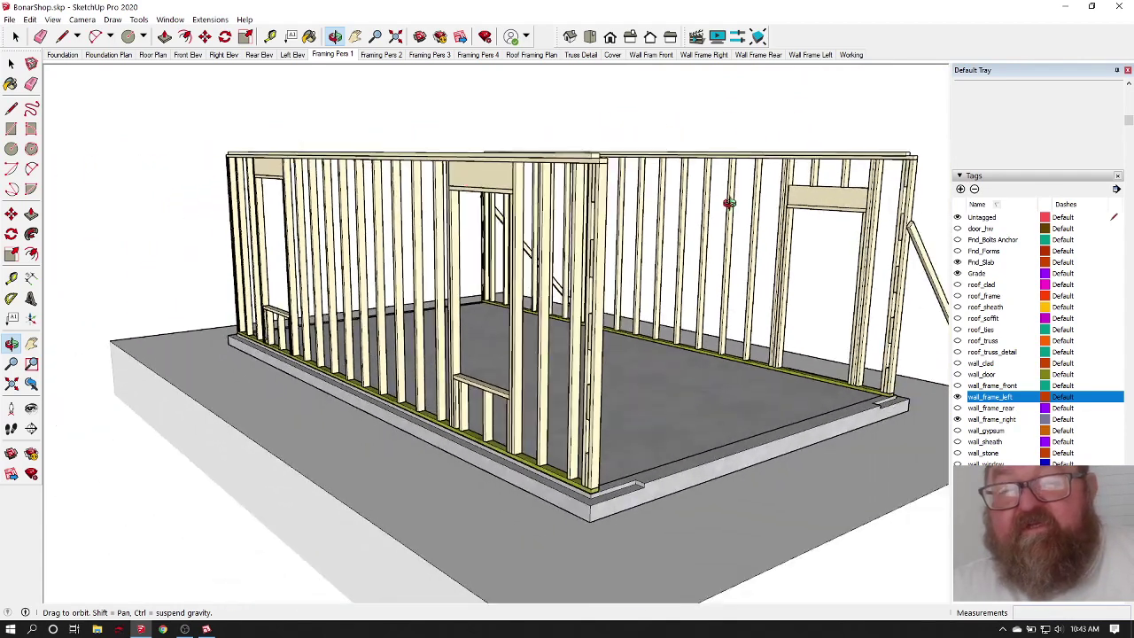
scroll(841, 197, "up", 6)
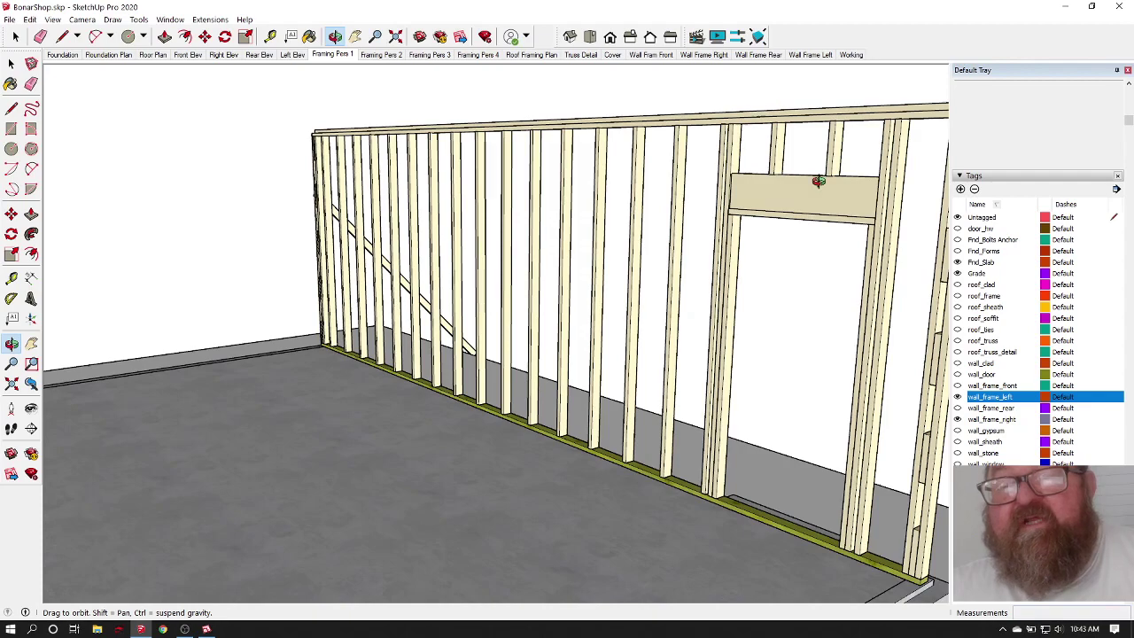
left_click_drag(819, 180, 777, 130)
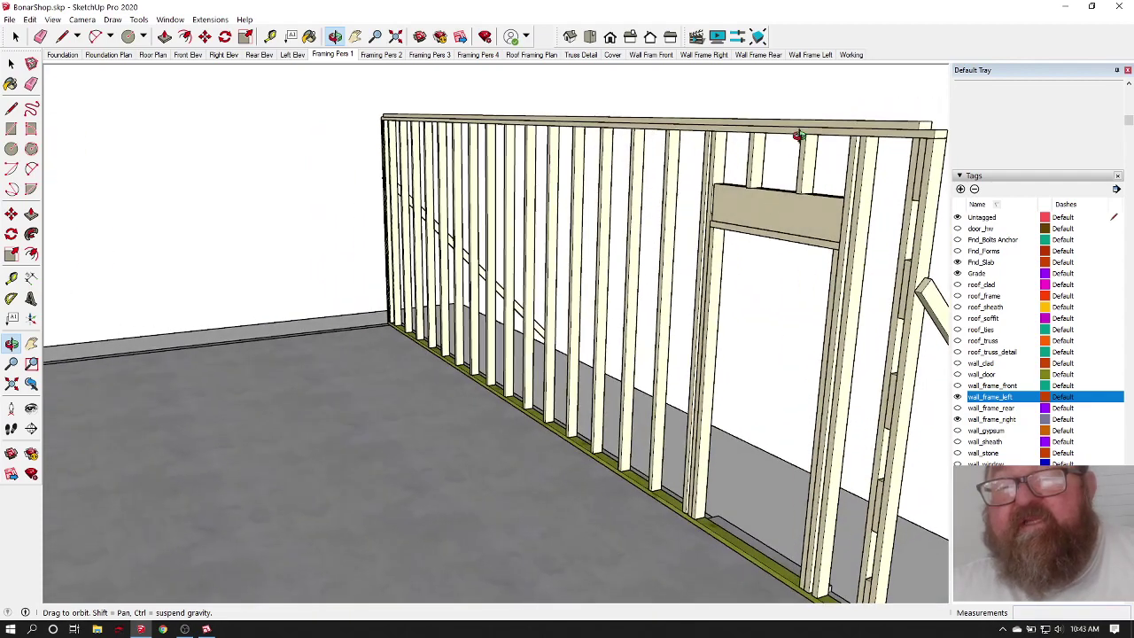
Step: Open the right wall's group and move the door header's inner ply 1/2" to align with the face of the plate beneath it
scroll(767, 152, "up", 5)
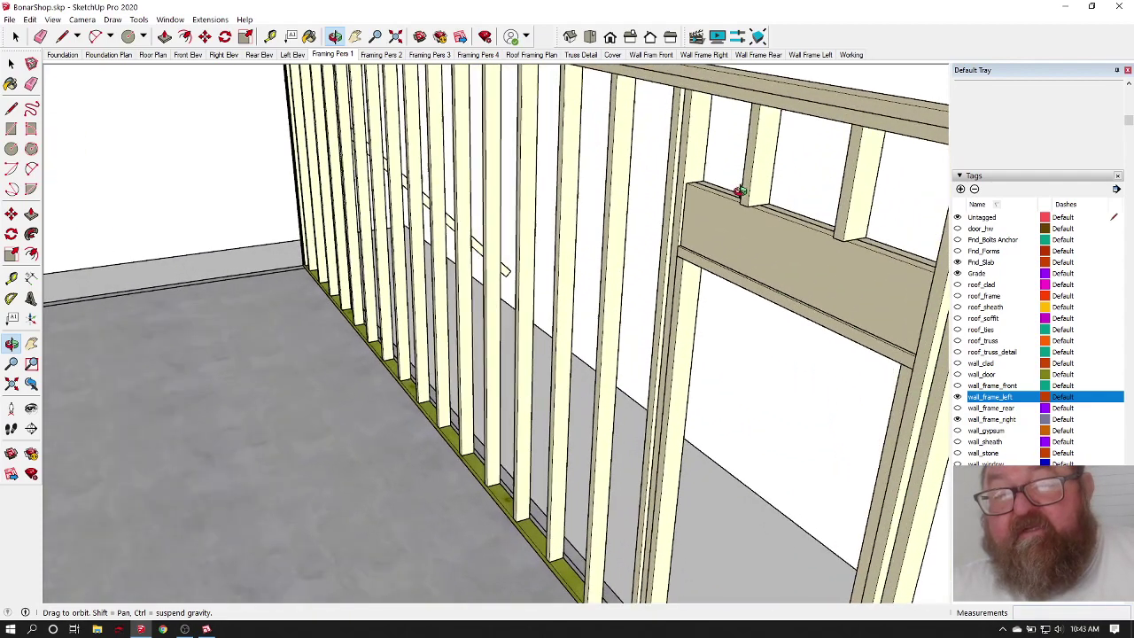
left_click(15, 36)
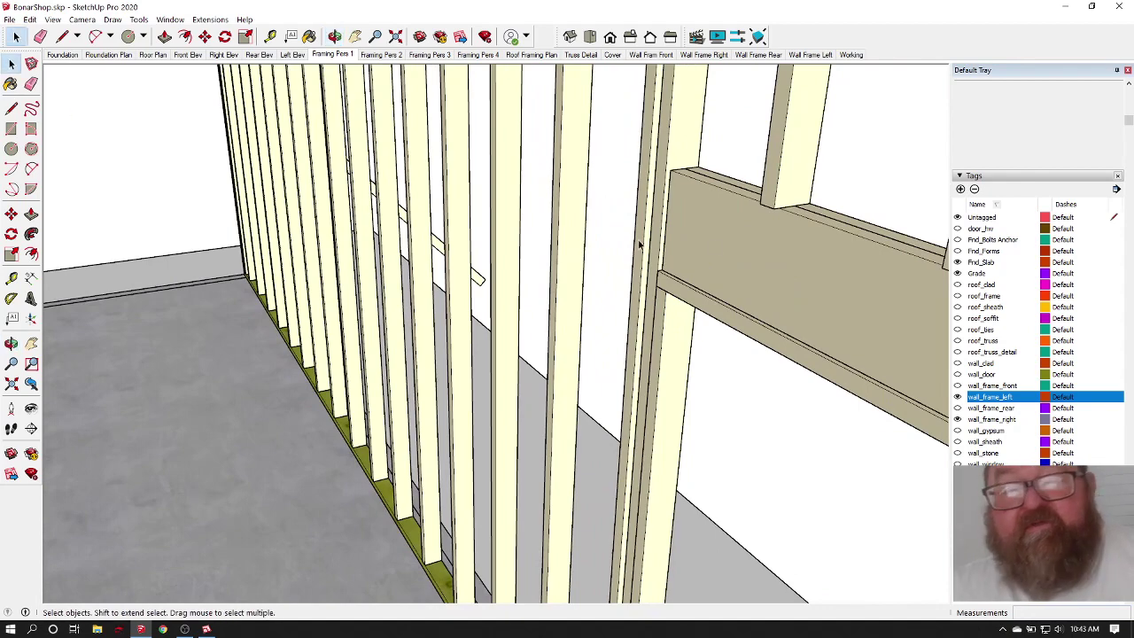
scroll(715, 226, "up", 2)
double_click(676, 208)
left_click(677, 207)
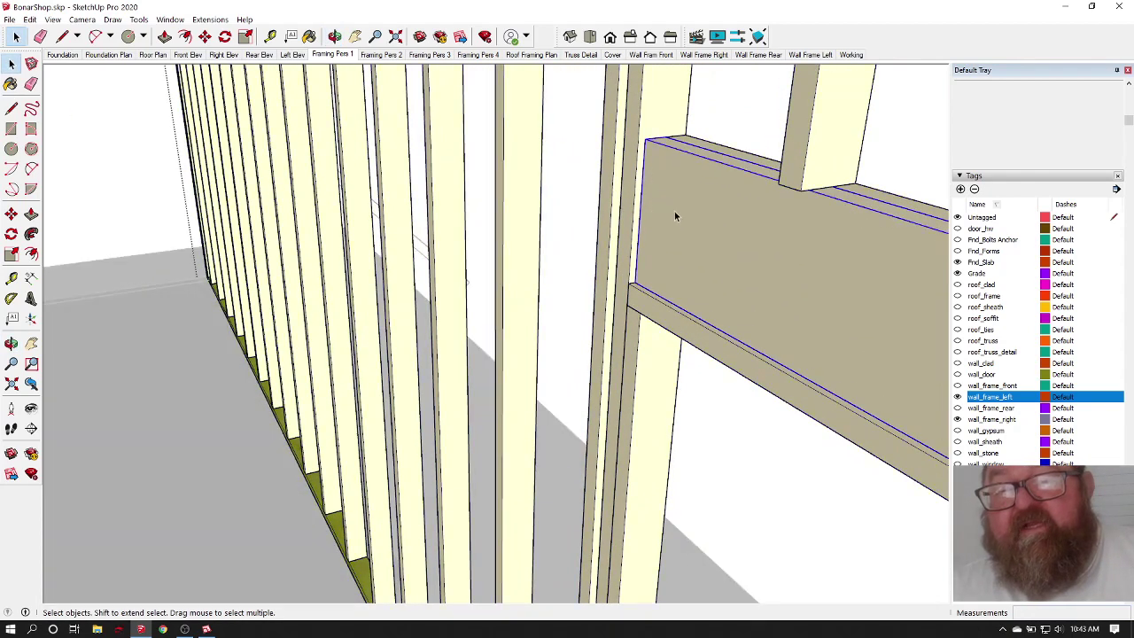
left_click(209, 36)
scroll(664, 286, "up", 3)
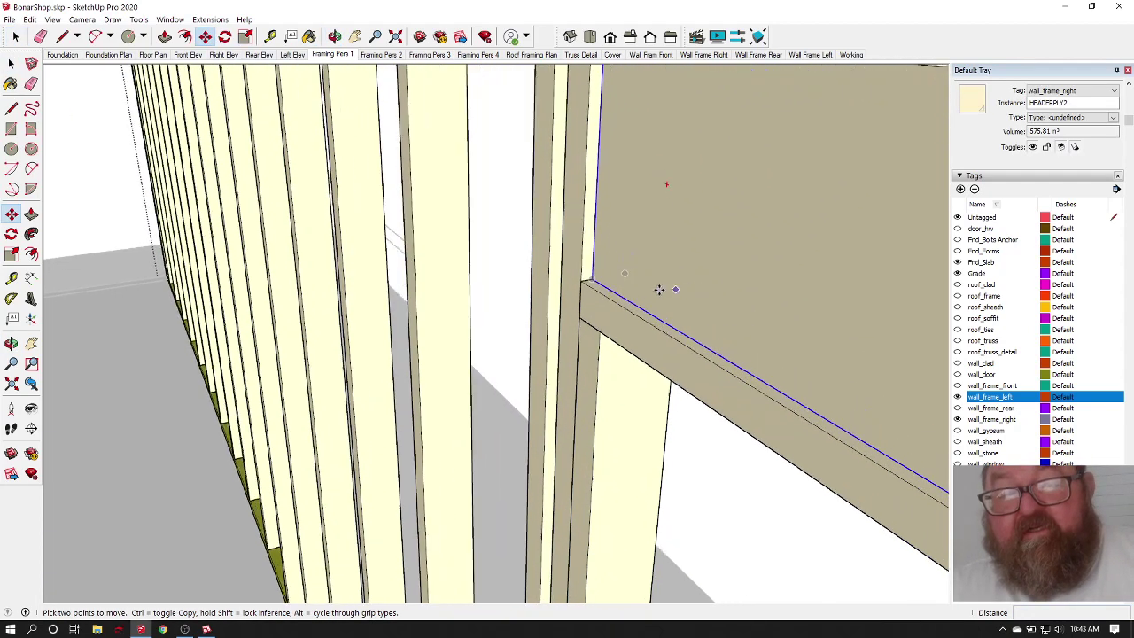
left_click(582, 280)
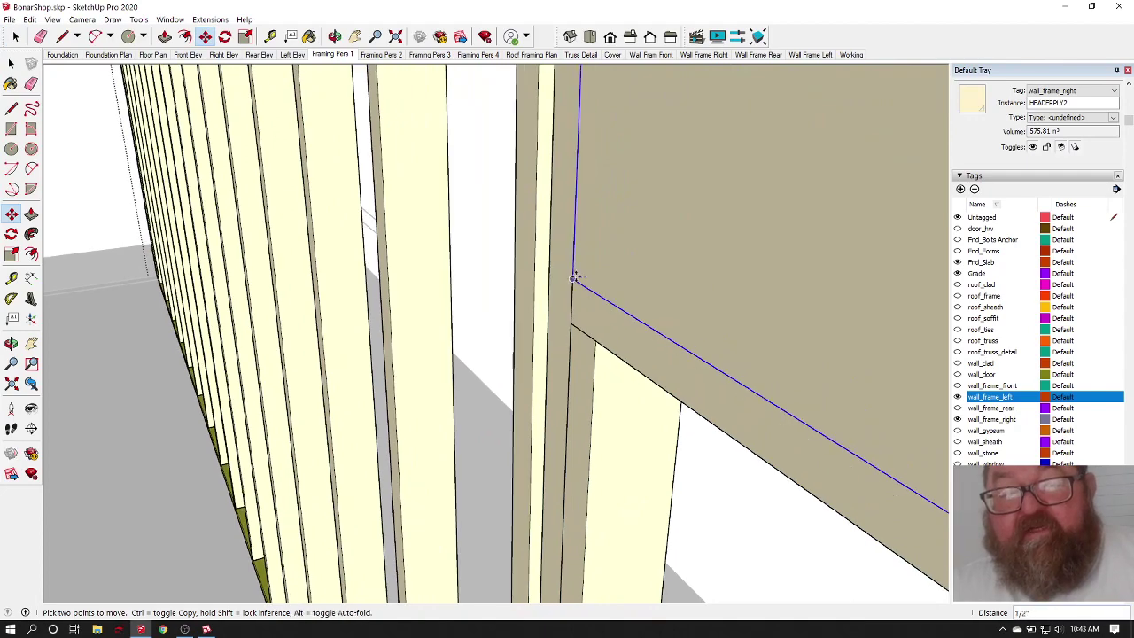
left_click(577, 279)
scroll(577, 279, "down", 3)
scroll(578, 326, "up", 2)
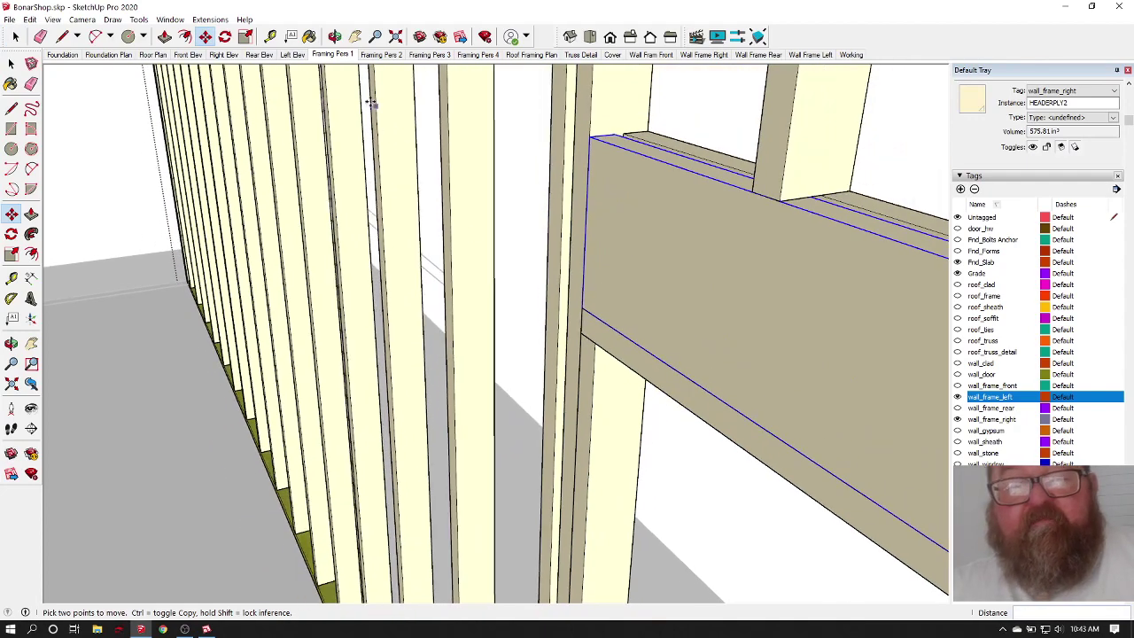
Step: Examine the spacing between the door header's plies from the opposite side of the wall
left_click(335, 36)
left_click_drag(673, 283, 509, 223)
left_click_drag(481, 275, 434, 436)
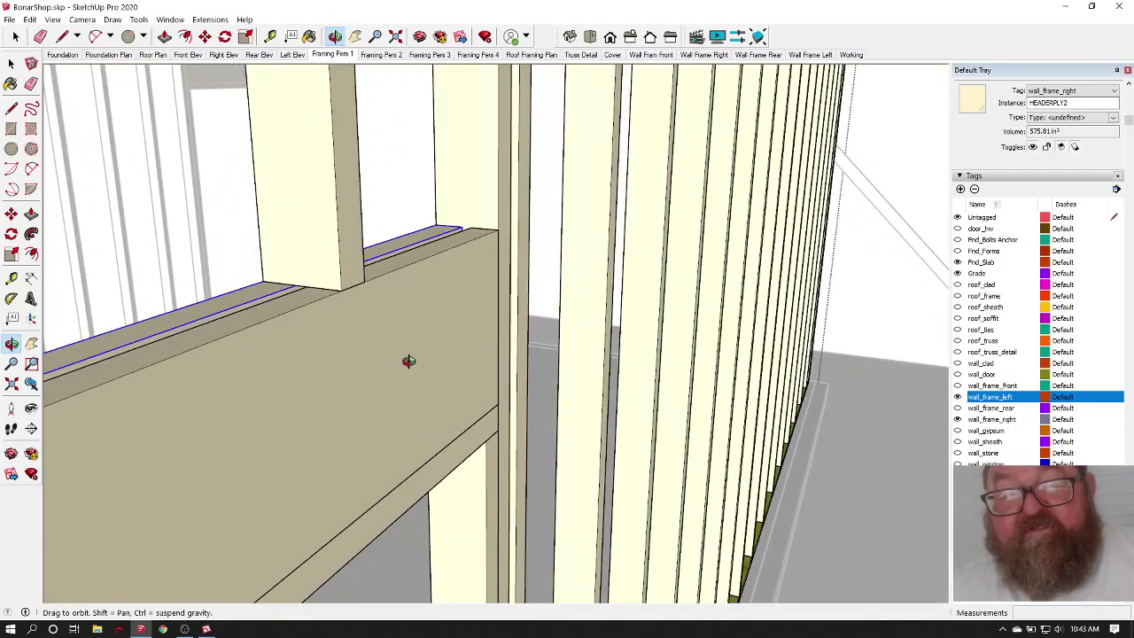
Step: Examine the right wall's door header and the gap between its plies from both sides of the wall
left_click_drag(418, 245, 422, 245)
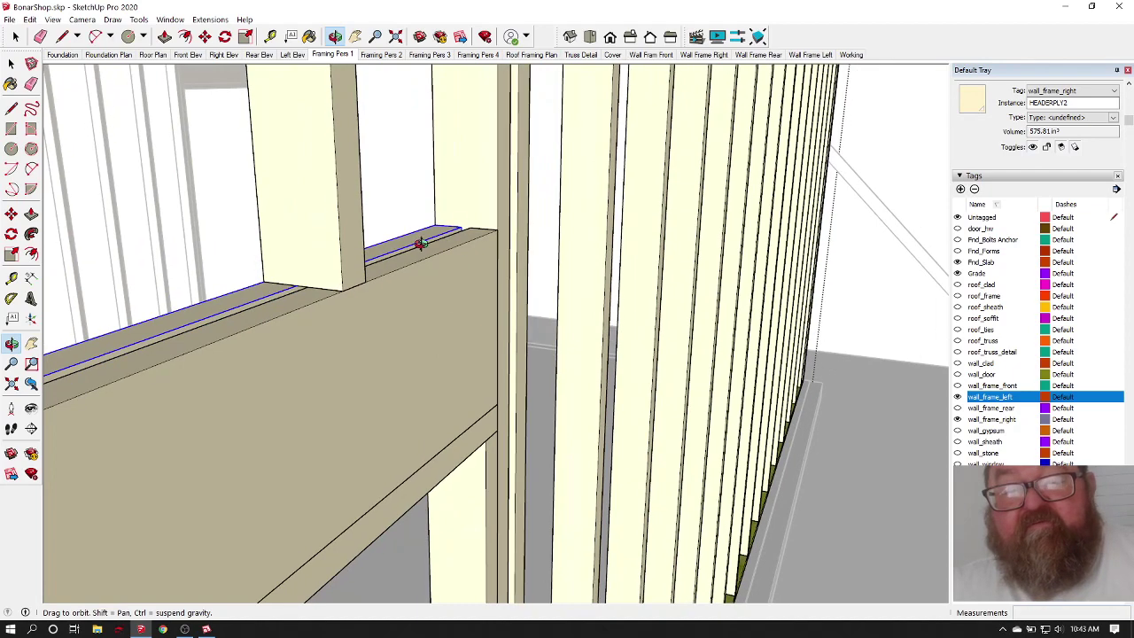
left_click_drag(436, 284, 417, 332)
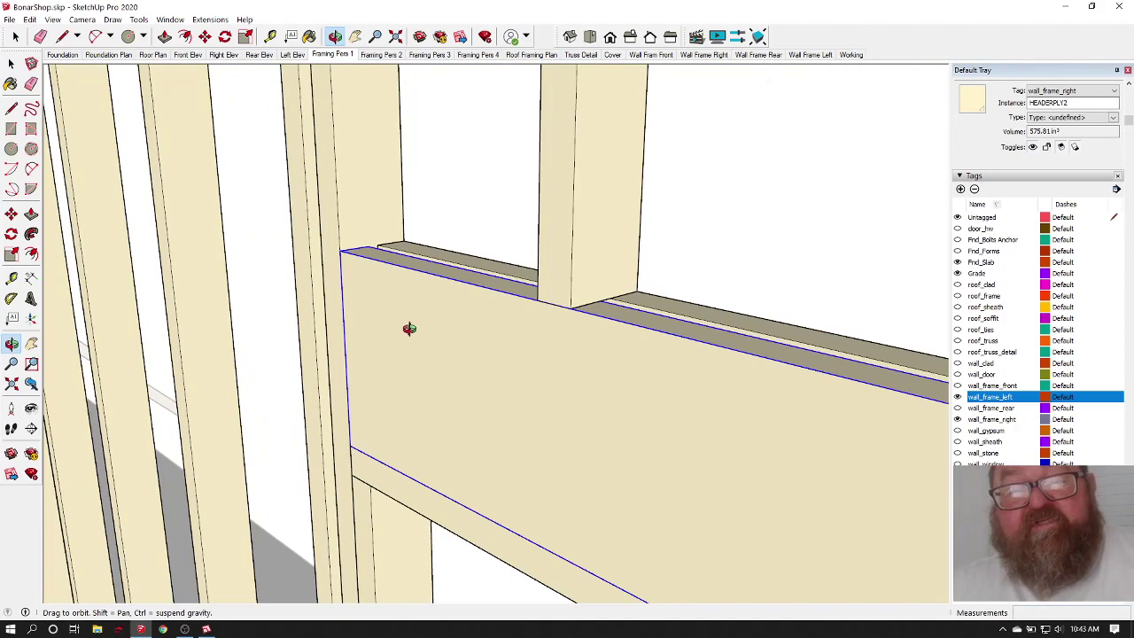
left_click_drag(410, 352, 460, 321)
scroll(453, 297, "down", 6)
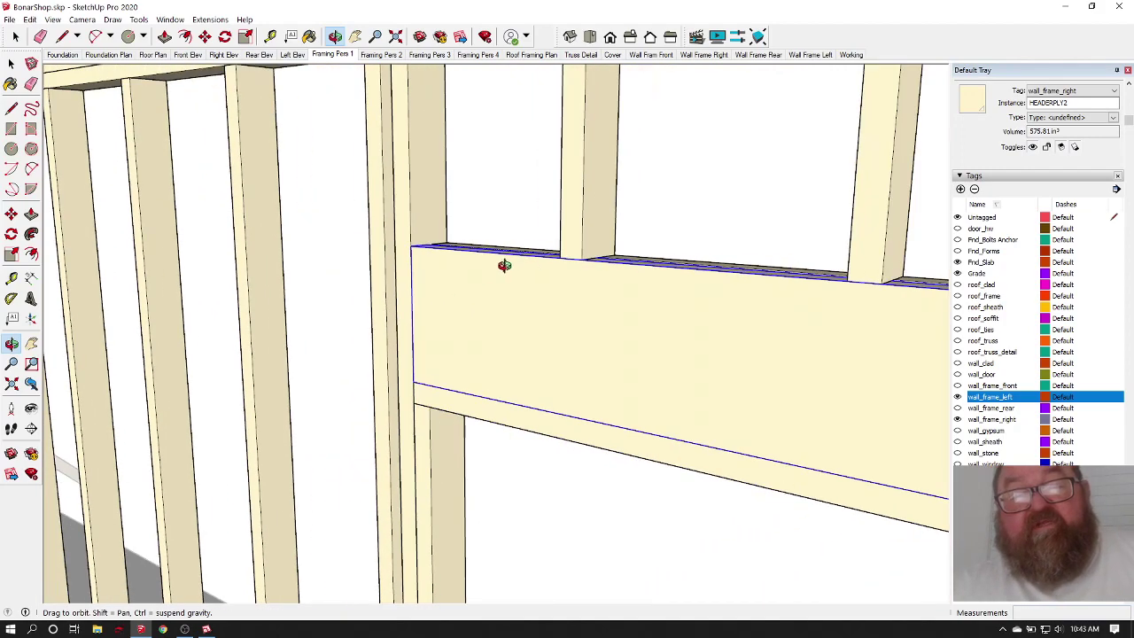
scroll(709, 295, "down", 5)
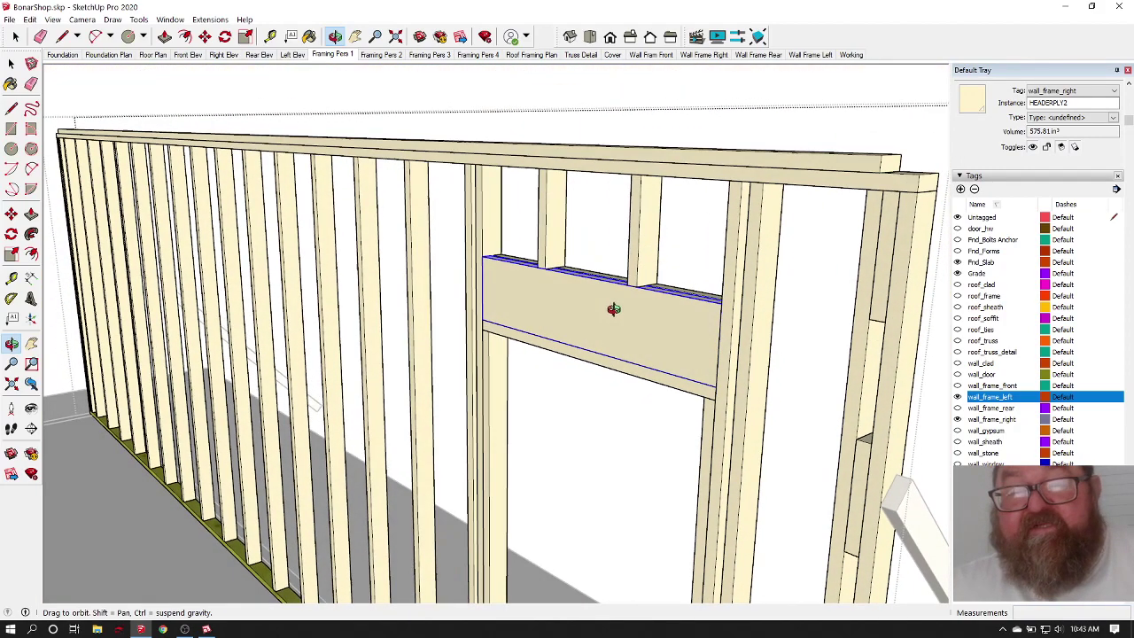
scroll(594, 223, "up", 8)
scroll(686, 318, "down", 10)
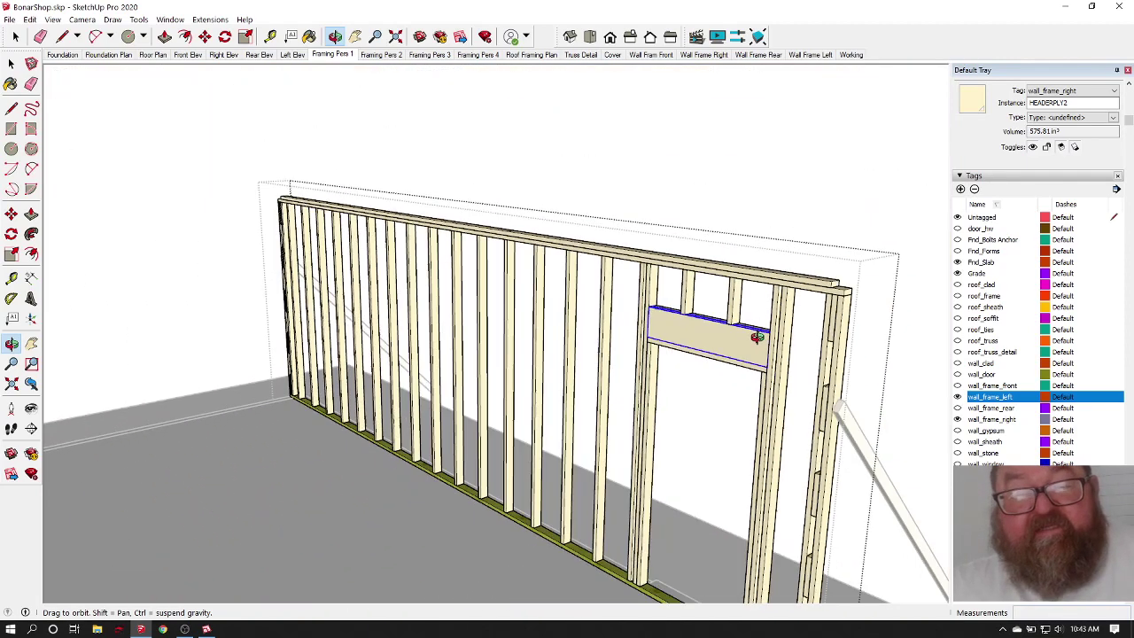
left_click_drag(685, 317, 275, 348)
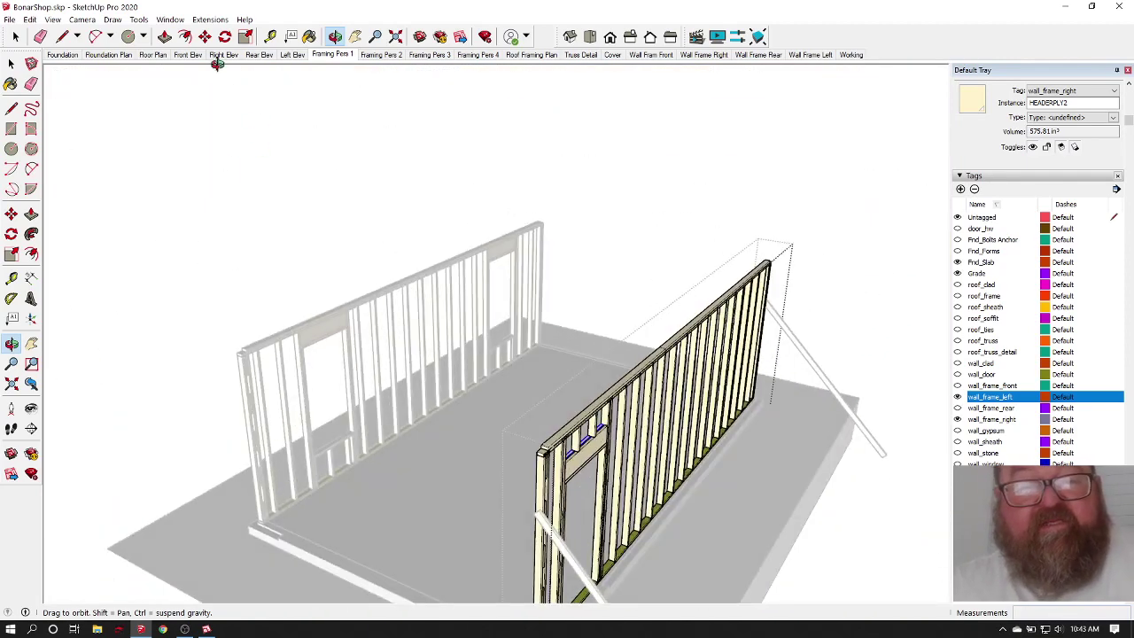
left_click(210, 20)
mouse_move(219, 88)
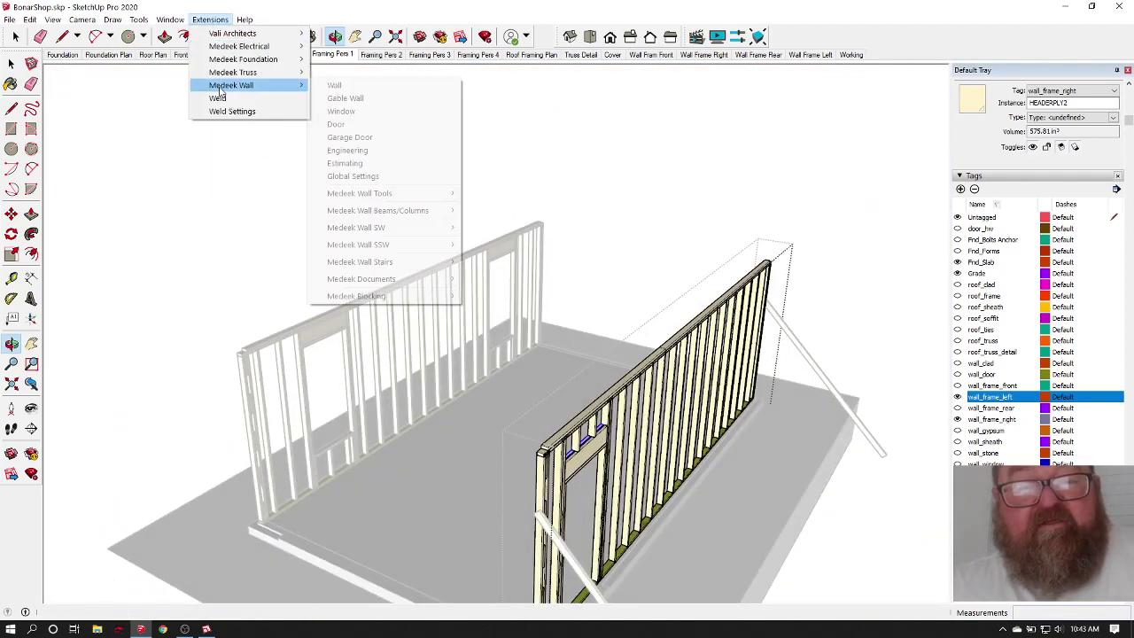
left_click(283, 4)
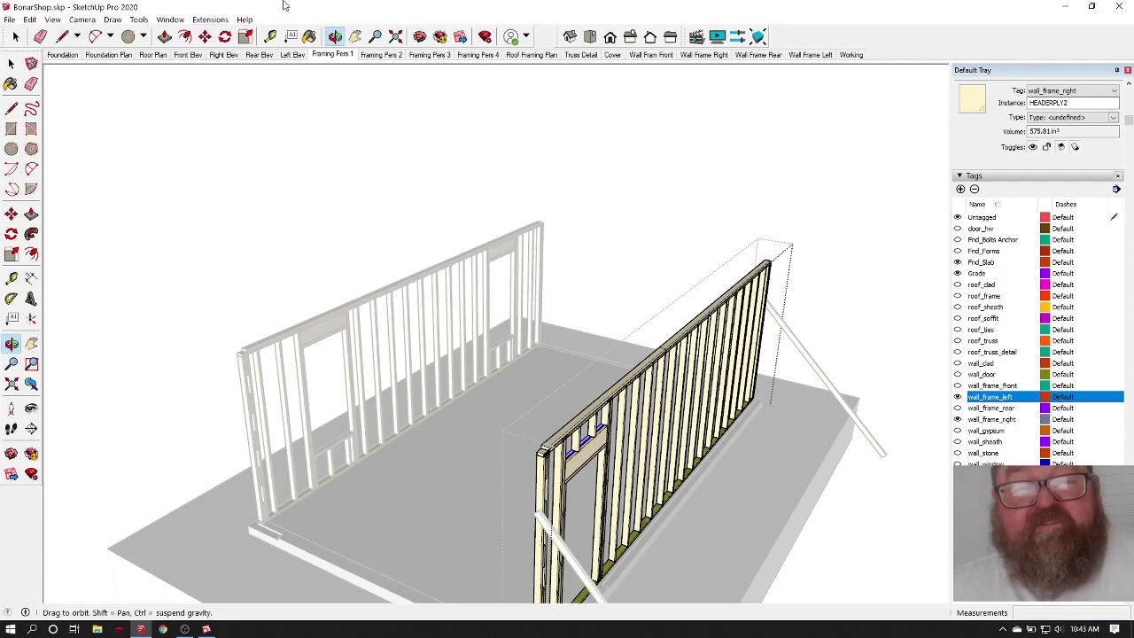
scroll(331, 266, "up", 4)
left_click(15, 36)
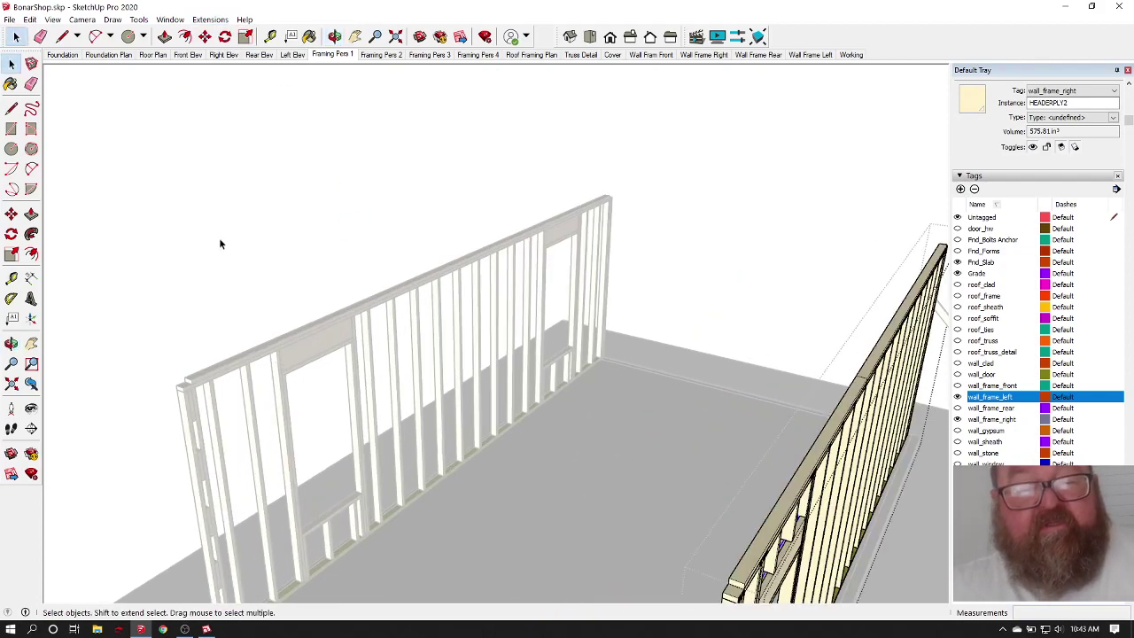
scroll(337, 312, "up", 6)
scroll(378, 317, "up", 2)
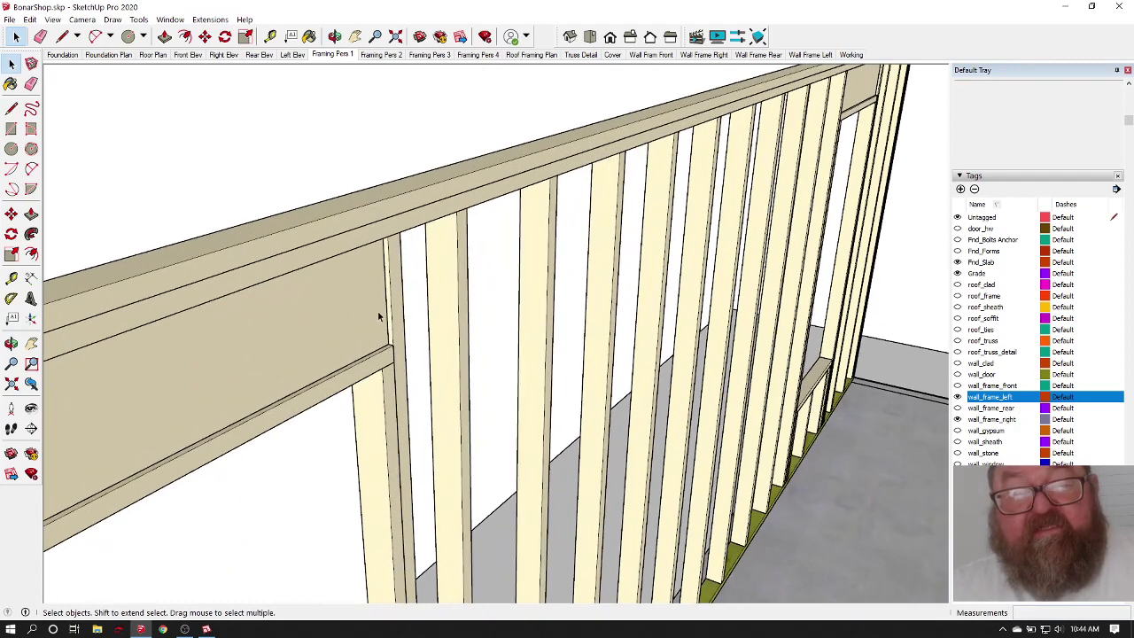
double_click(372, 316)
left_click(372, 322)
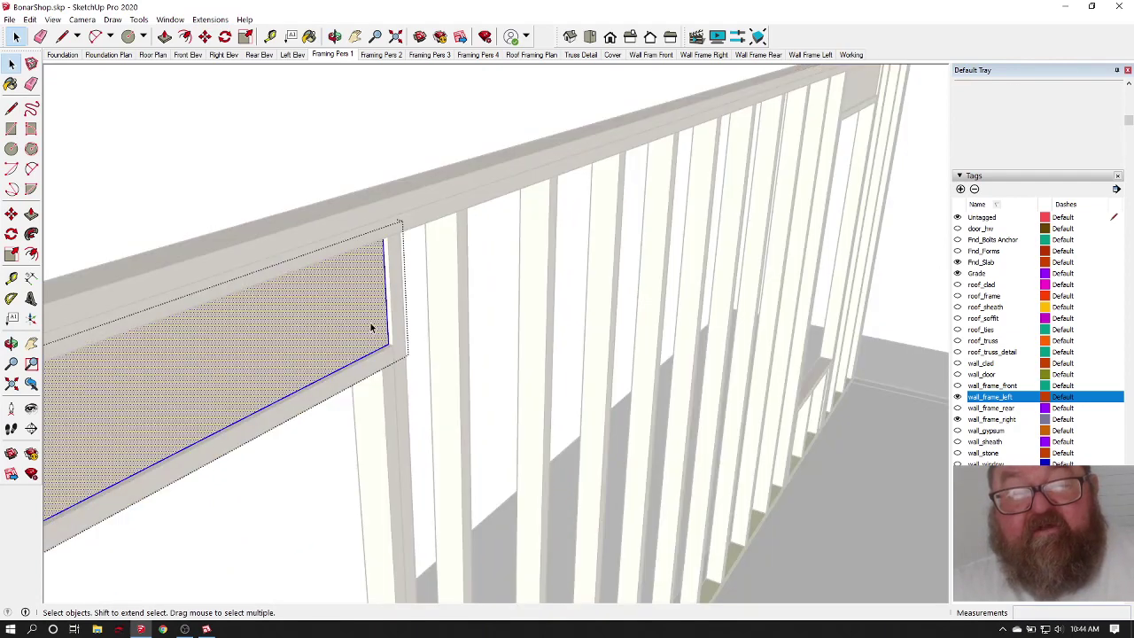
scroll(381, 352, "up", 3)
left_click(205, 37)
scroll(383, 328, "up", 2)
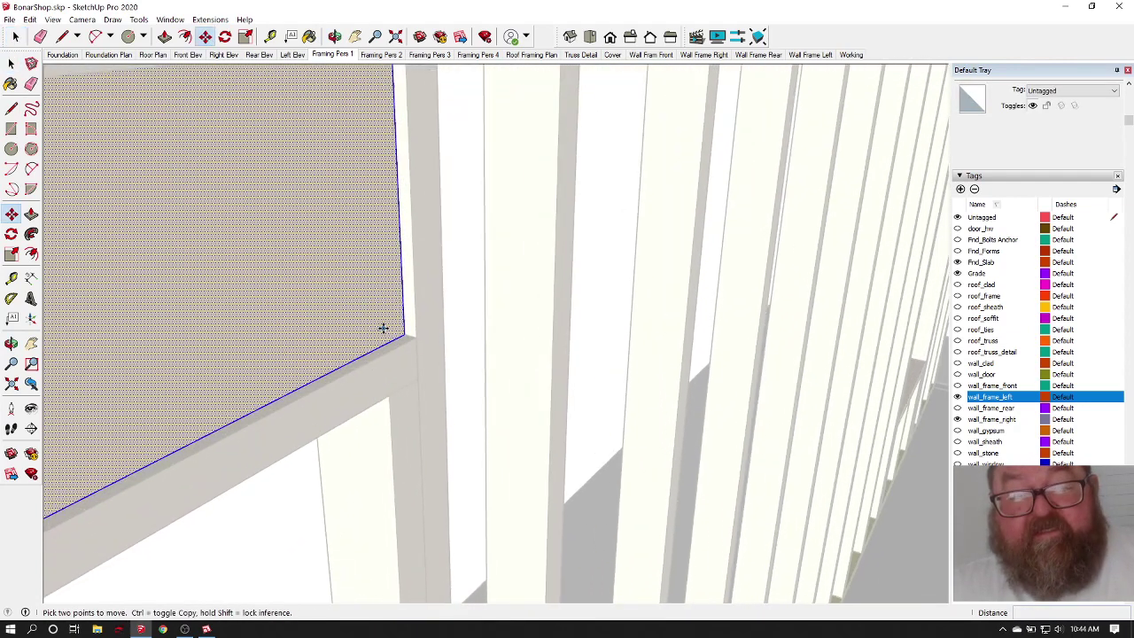
left_click(403, 332)
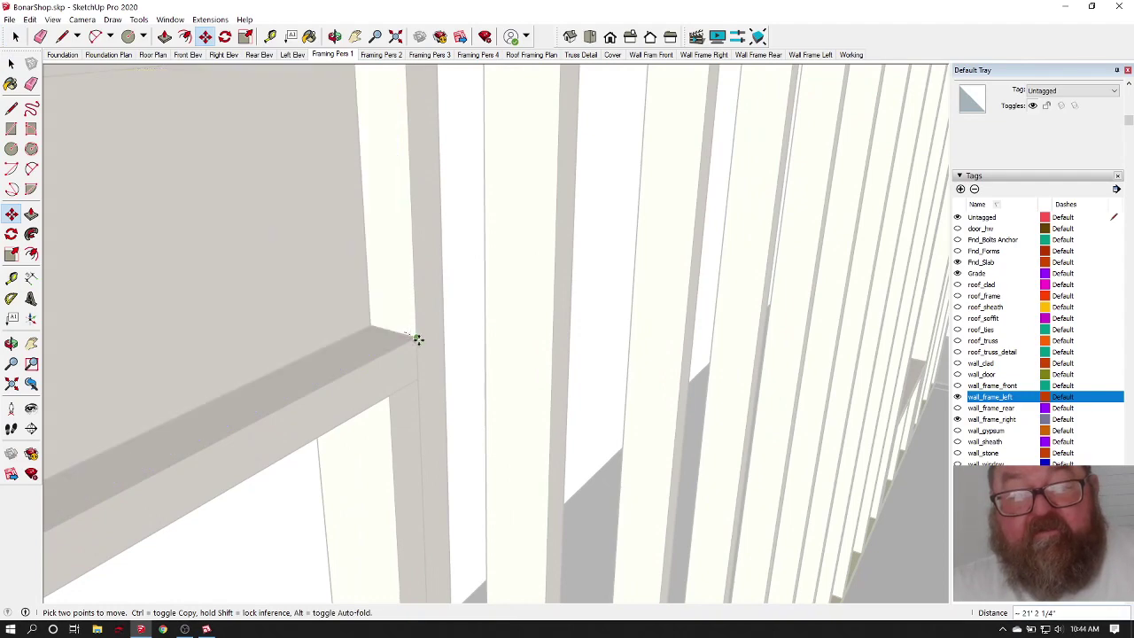
key("Escape")
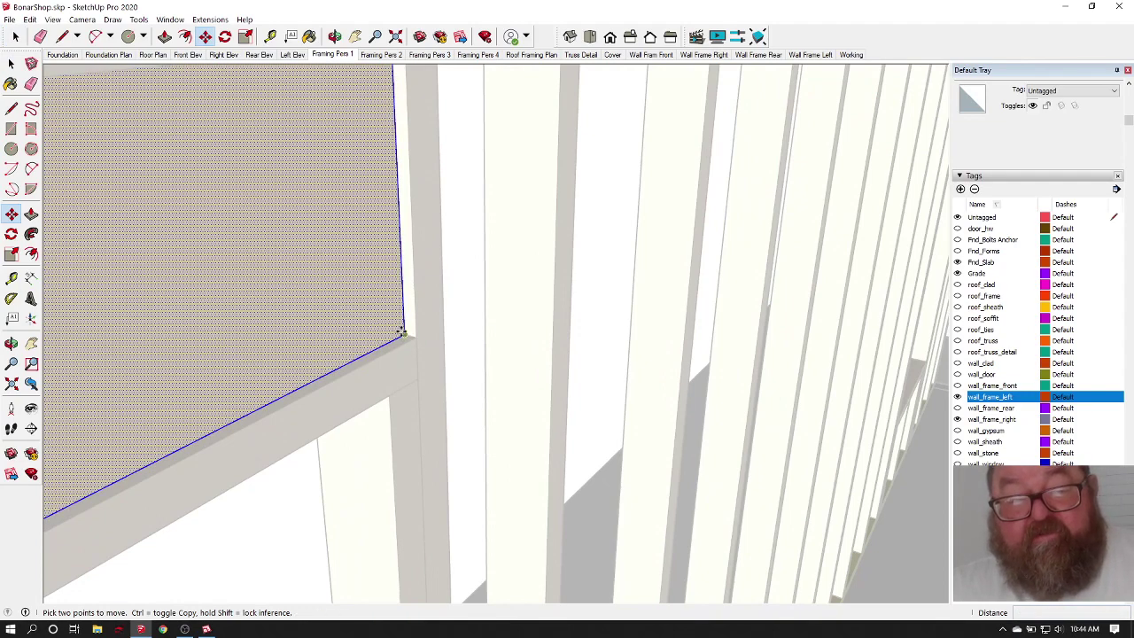
scroll(271, 385, "down", 5)
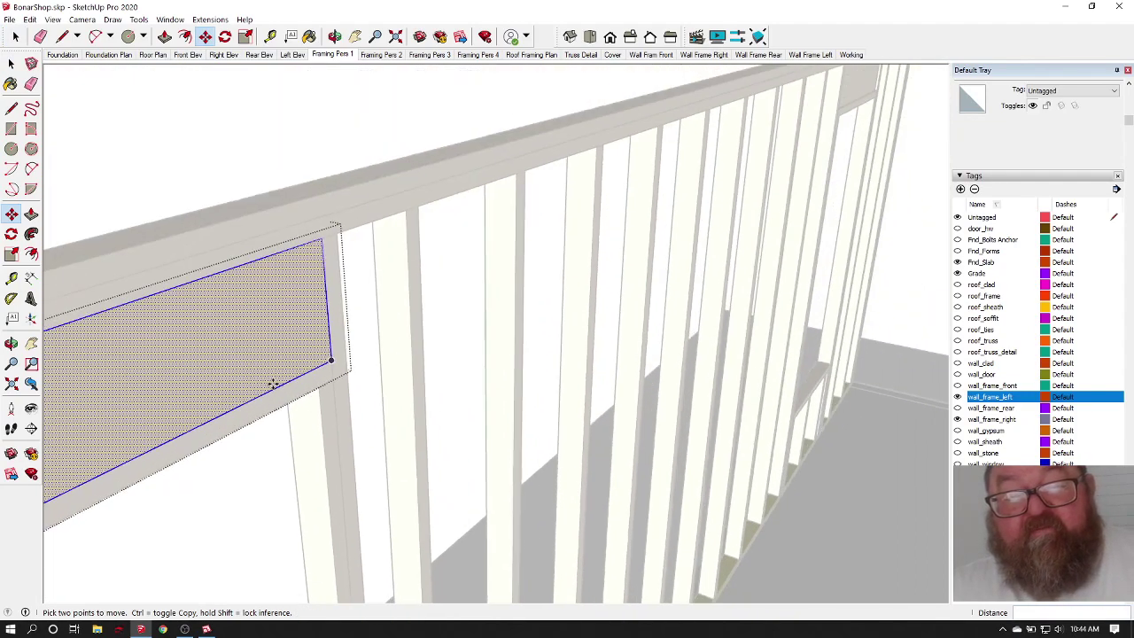
scroll(181, 365, "down", 4)
left_click(16, 37)
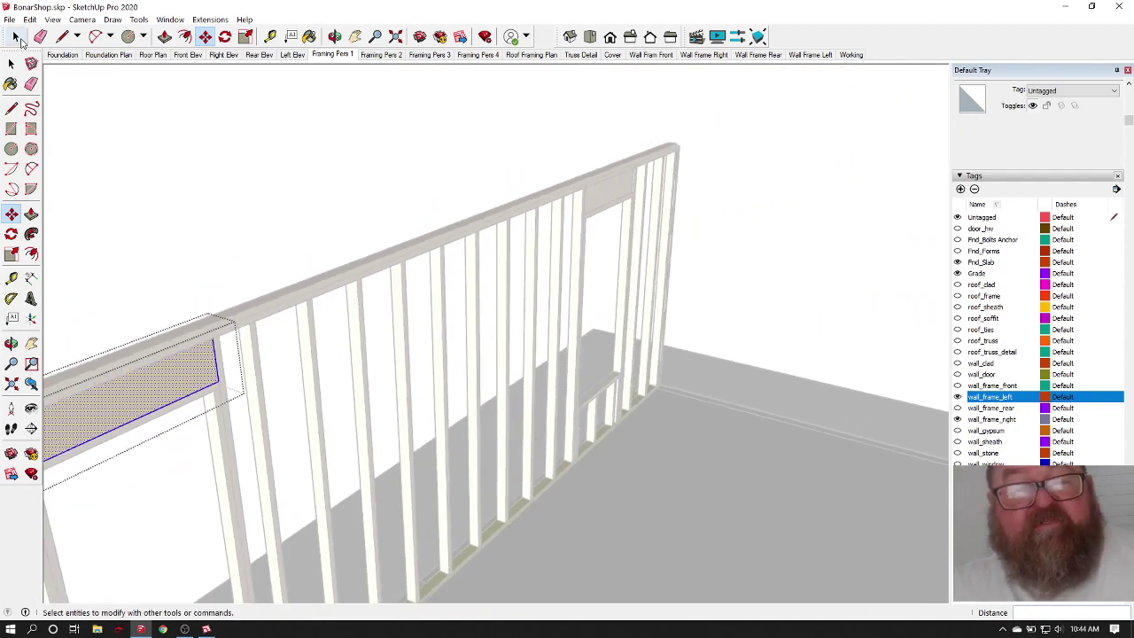
left_click(734, 183)
Step: Move the inner ply of the left wall's far window header 1/2" to align with the face of the plate beneath it
scroll(546, 187, "up", 3)
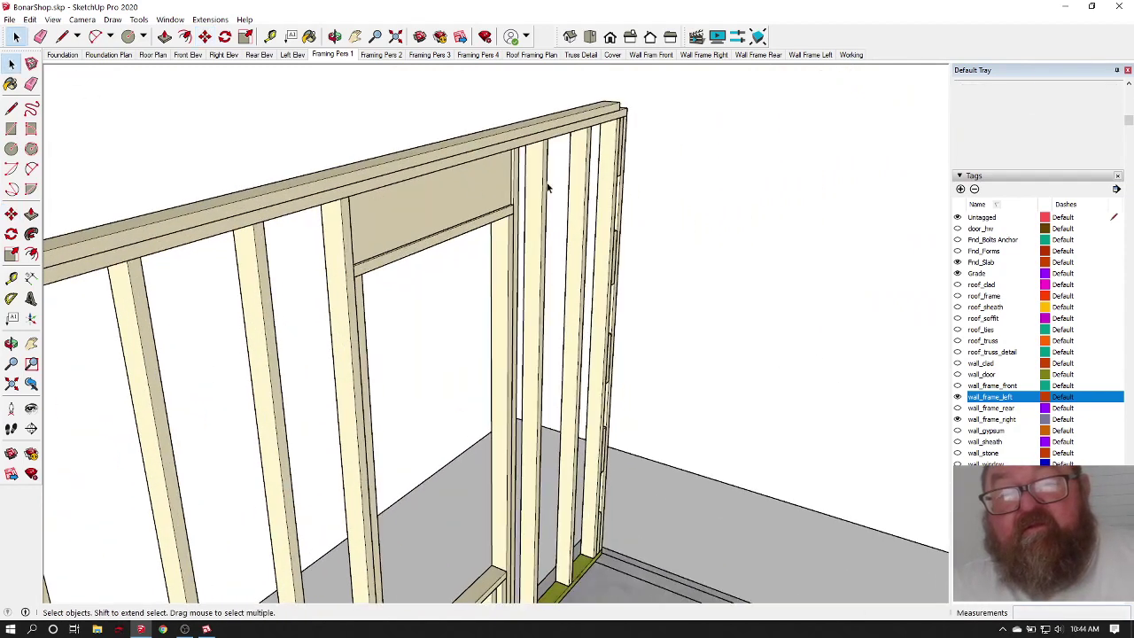
double_click(461, 181)
left_click(466, 182)
scroll(517, 189, "up", 4)
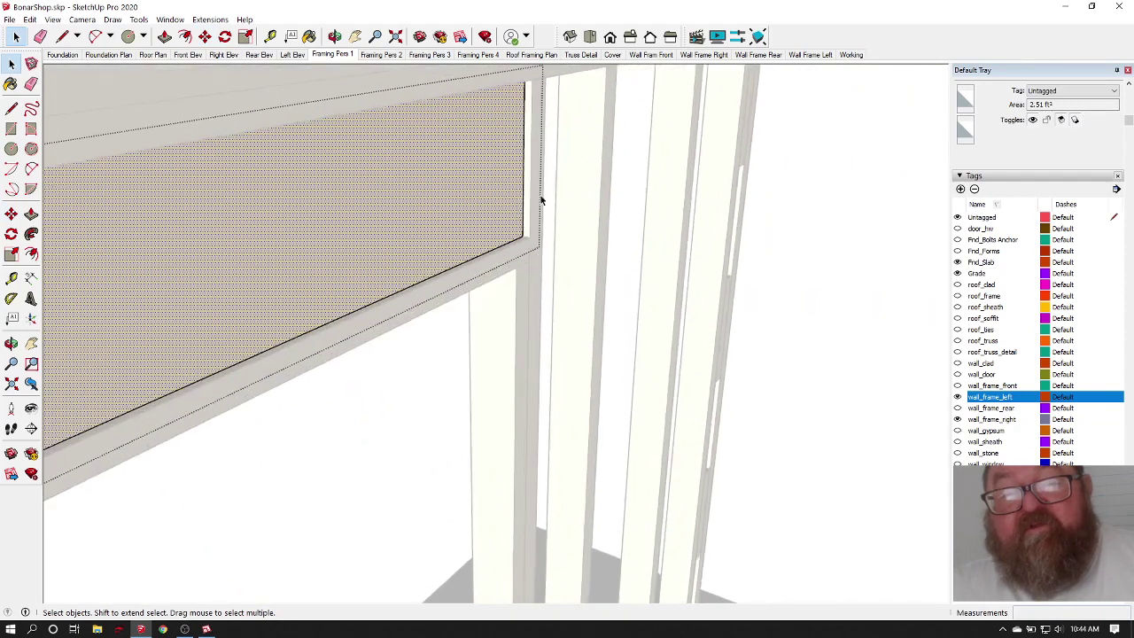
left_click(471, 361)
left_click(485, 239)
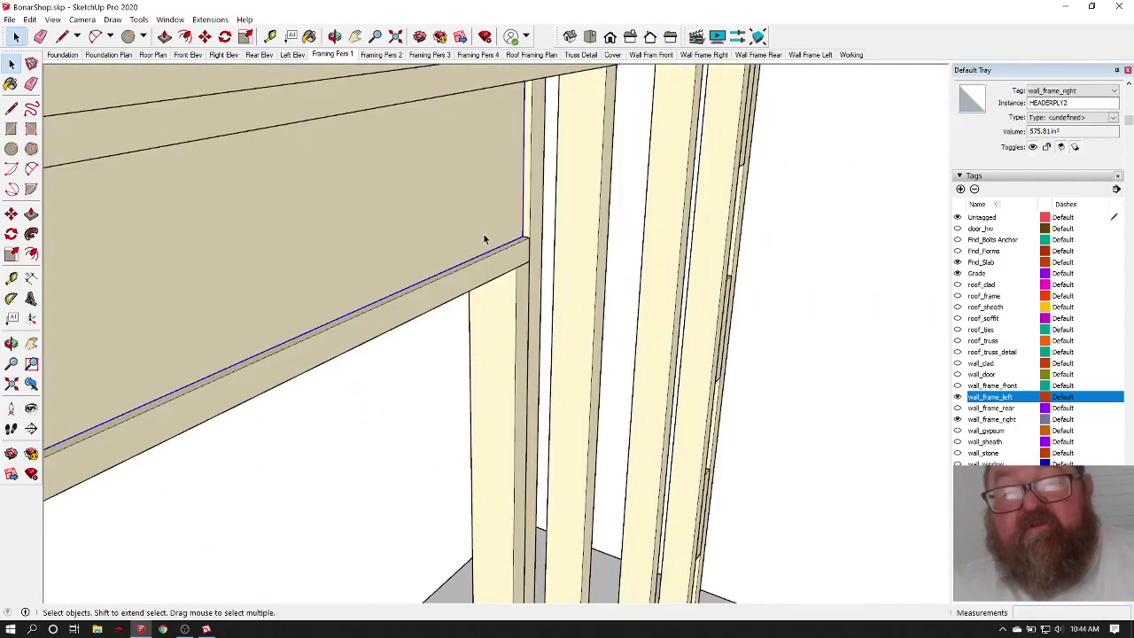
scroll(311, 76, "up", 2)
left_click(205, 38)
scroll(545, 261, "up", 3)
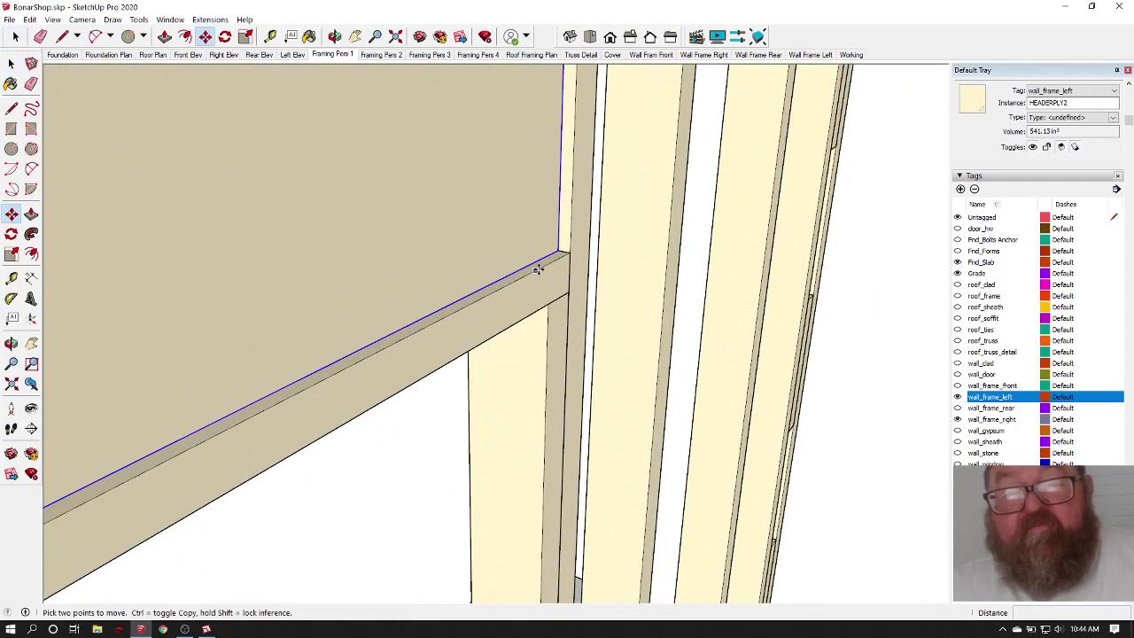
left_click(557, 247)
left_click(572, 252)
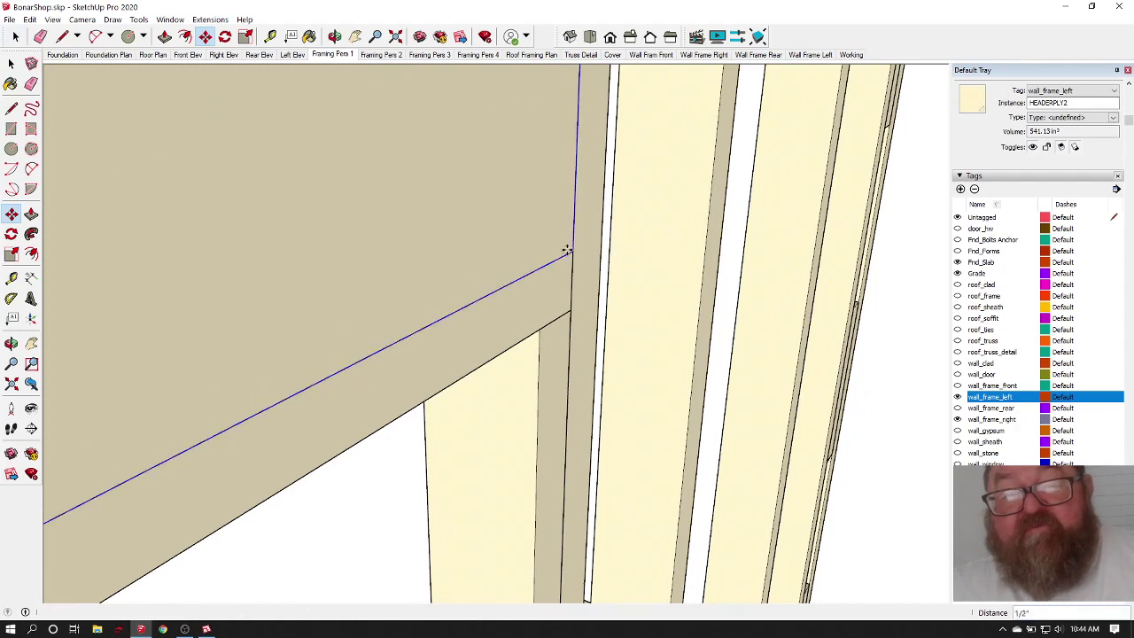
Step: Examine the left wall's far window header from both sides and from below
left_click(335, 37)
scroll(567, 281, "down", 7)
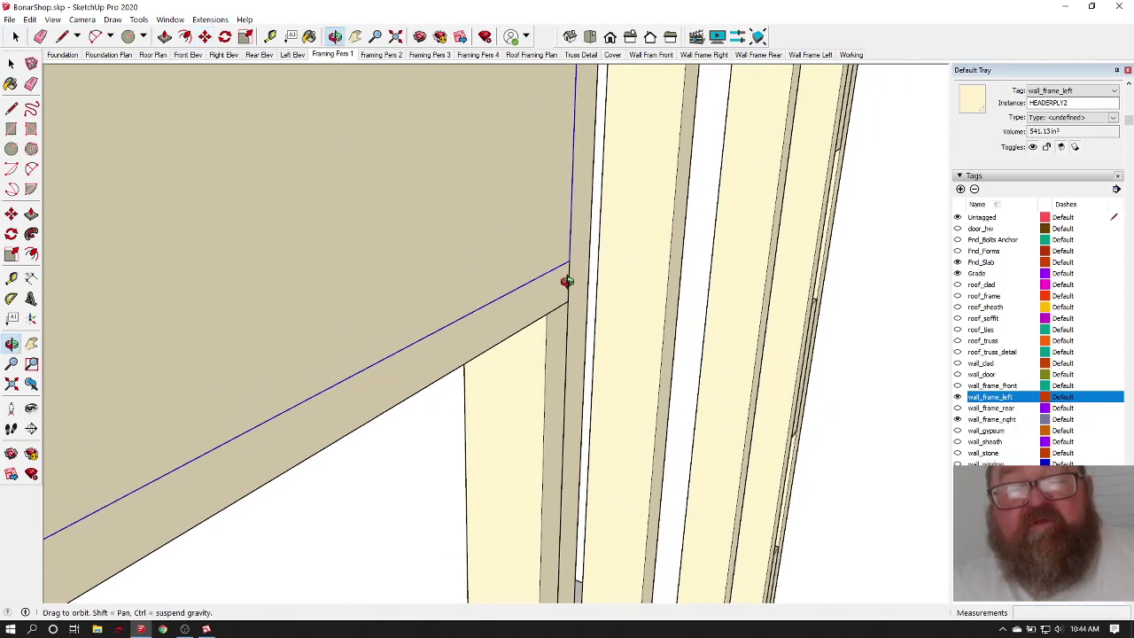
left_click_drag(513, 316, 458, 301)
scroll(466, 304, "up", 6)
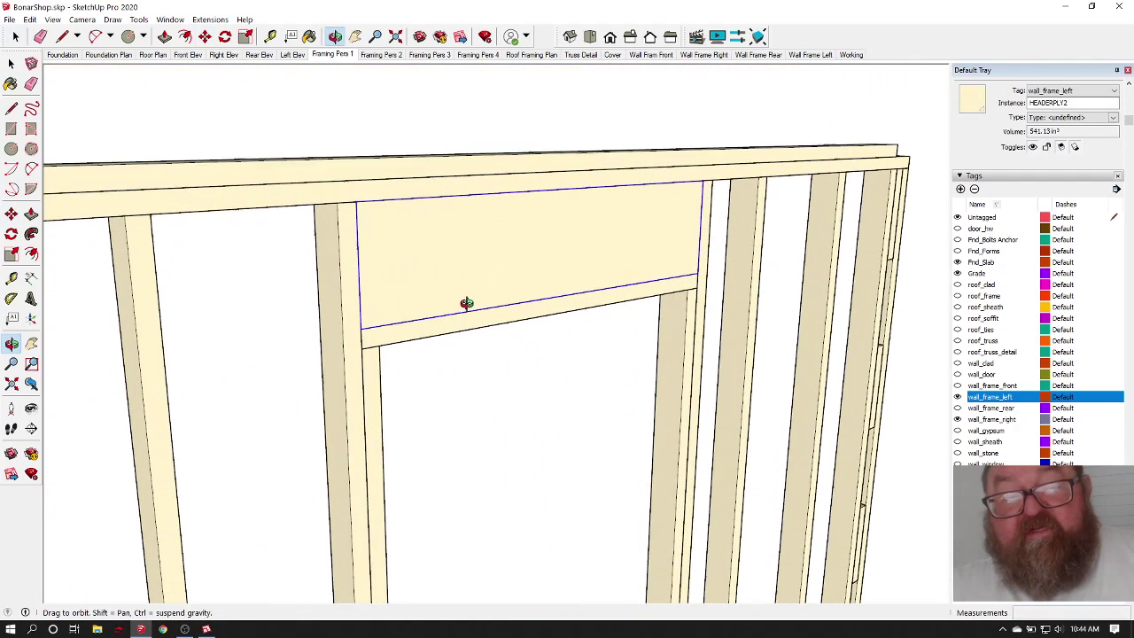
left_click_drag(652, 289, 521, 155)
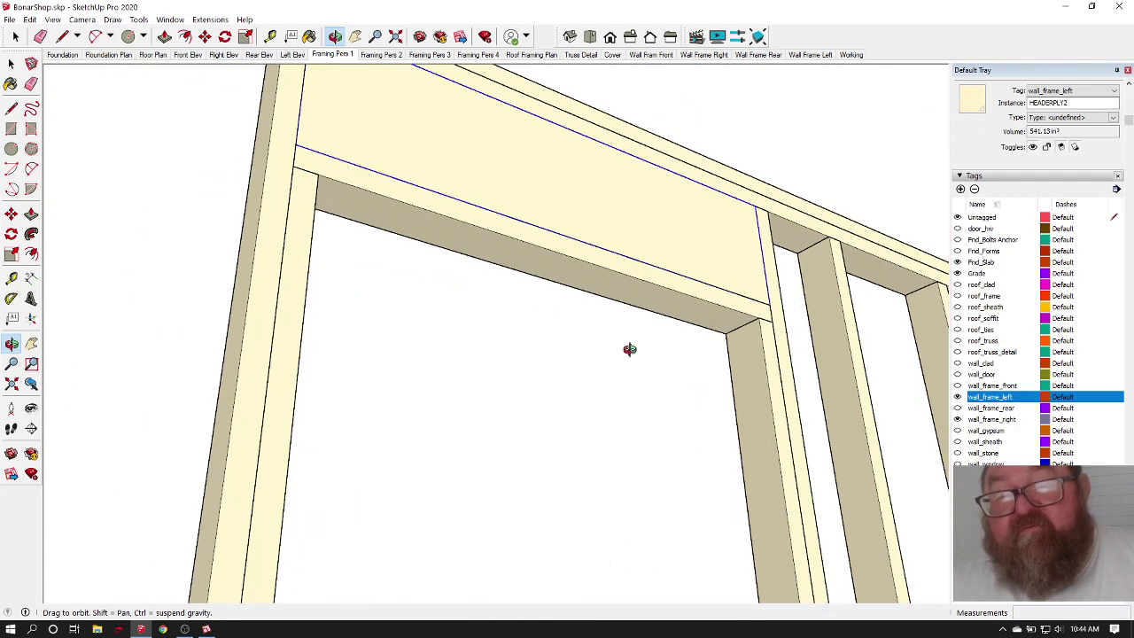
left_click_drag(638, 218, 218, 256)
left_click_drag(387, 219, 454, 264)
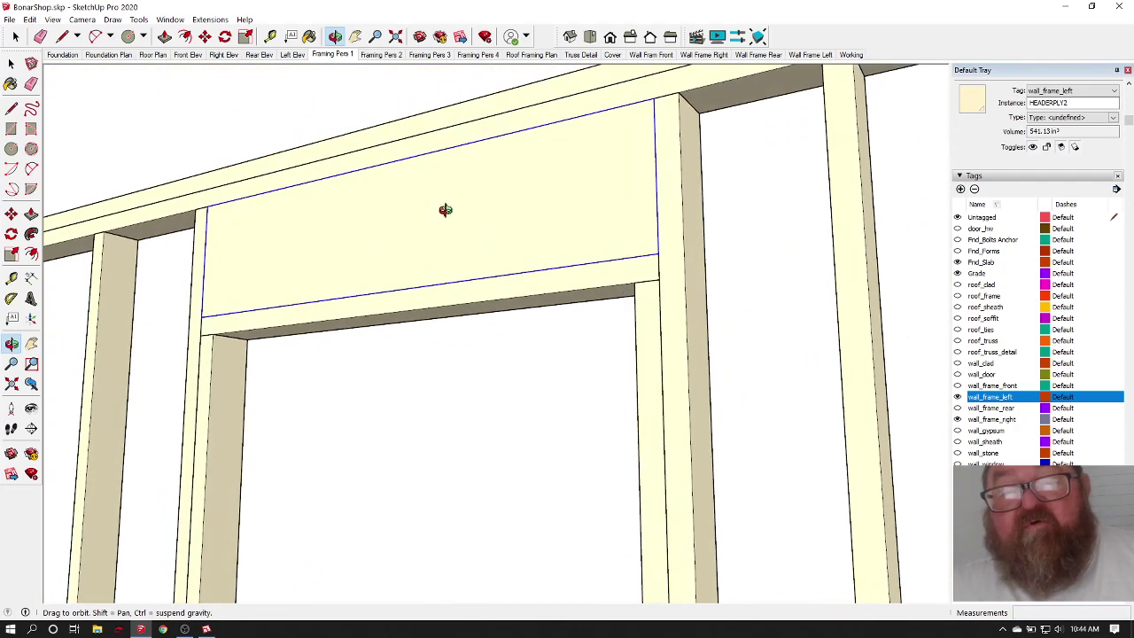
scroll(445, 210, "down", 12)
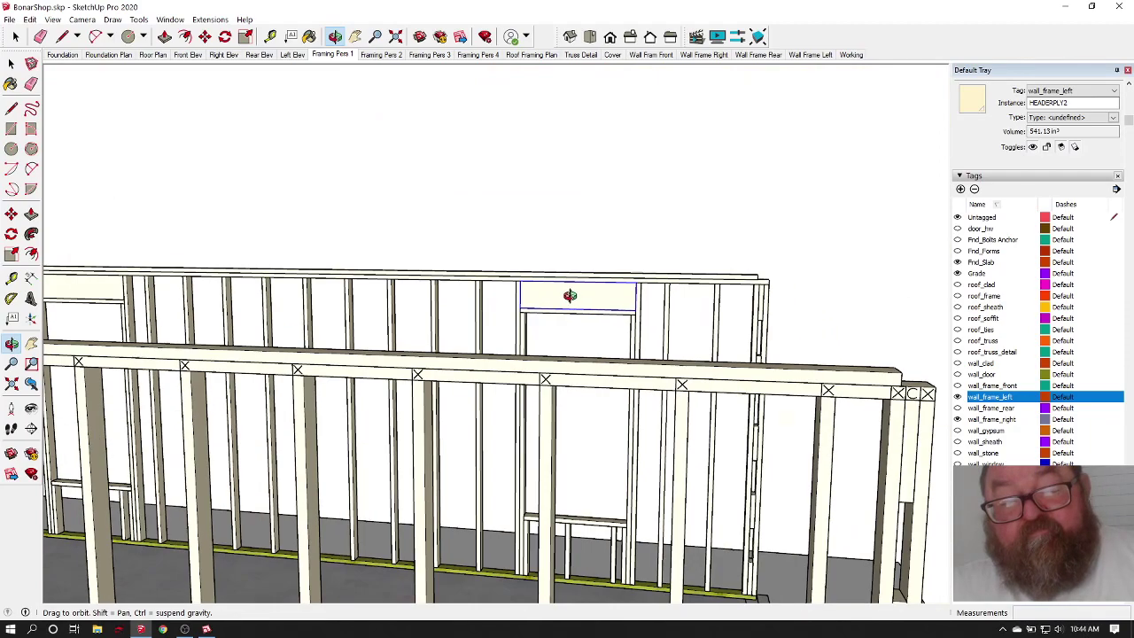
Step: Select both diagonal braces of the right wall and move them 28' 4" across the slab to beyond the left wall
scroll(620, 328, "down", 10)
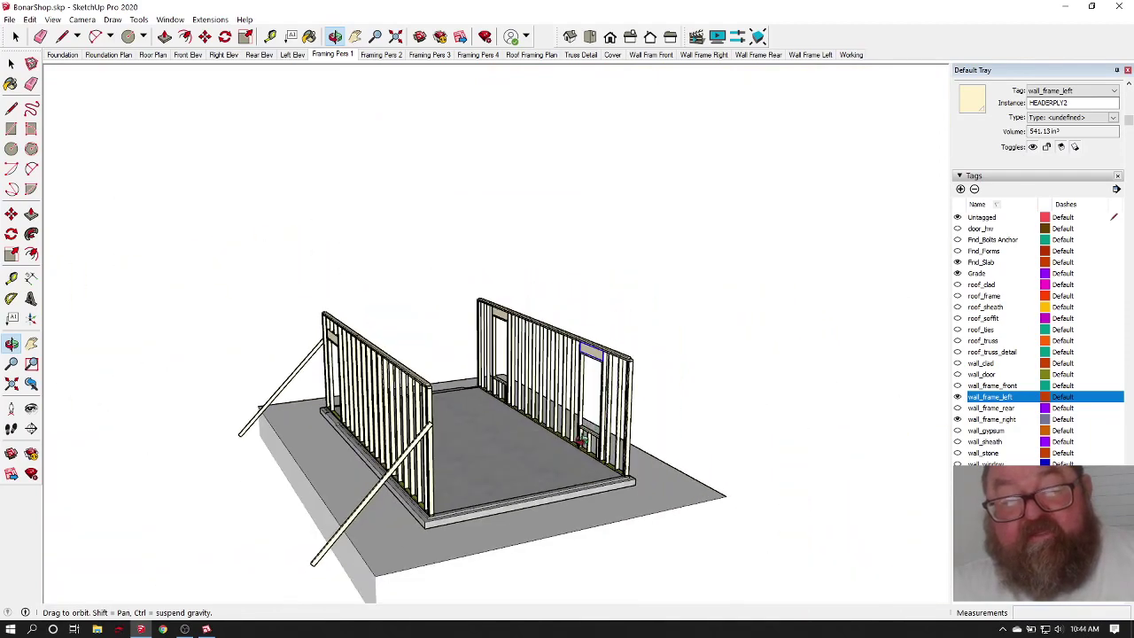
left_click_drag(469, 461, 441, 482)
left_click(16, 39)
left_click(266, 505)
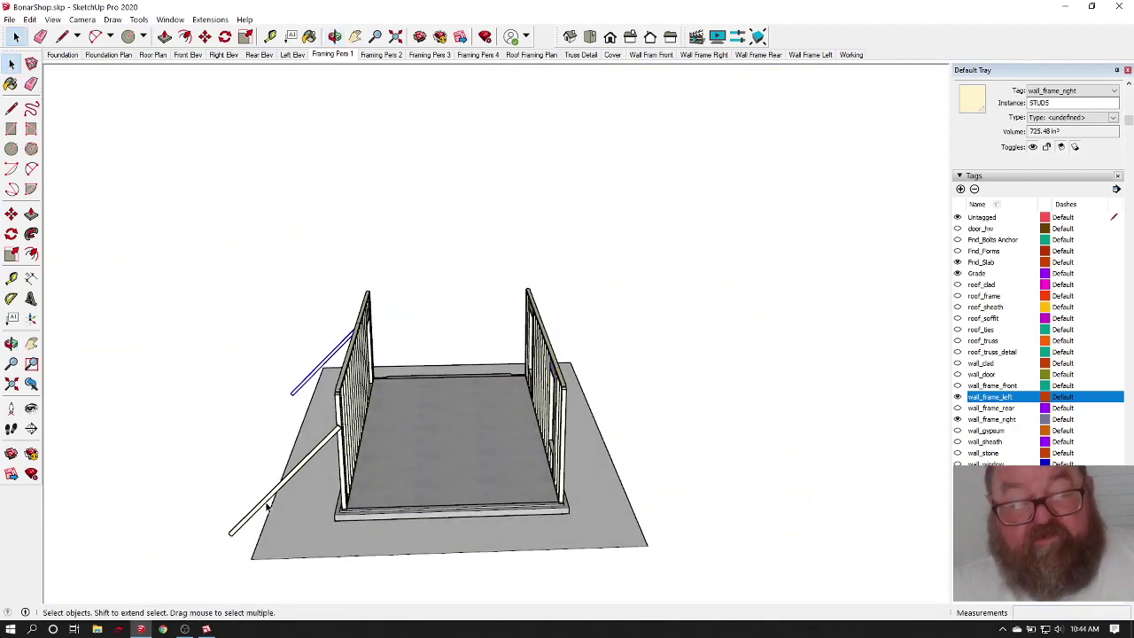
left_click(266, 505, "shift")
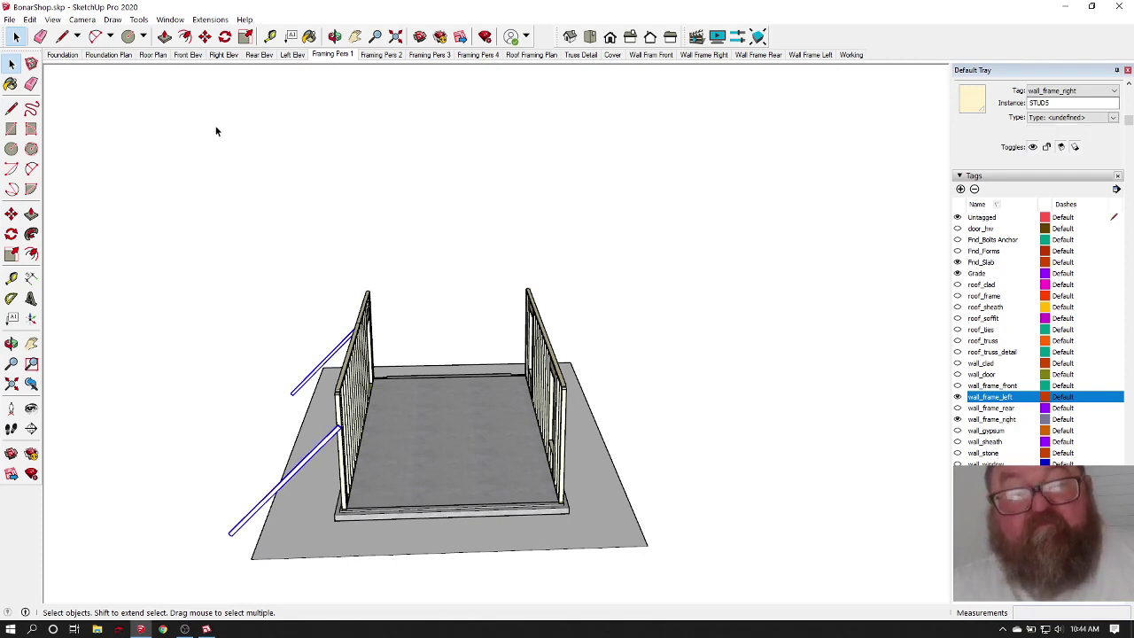
left_click(204, 36)
left_click(462, 249)
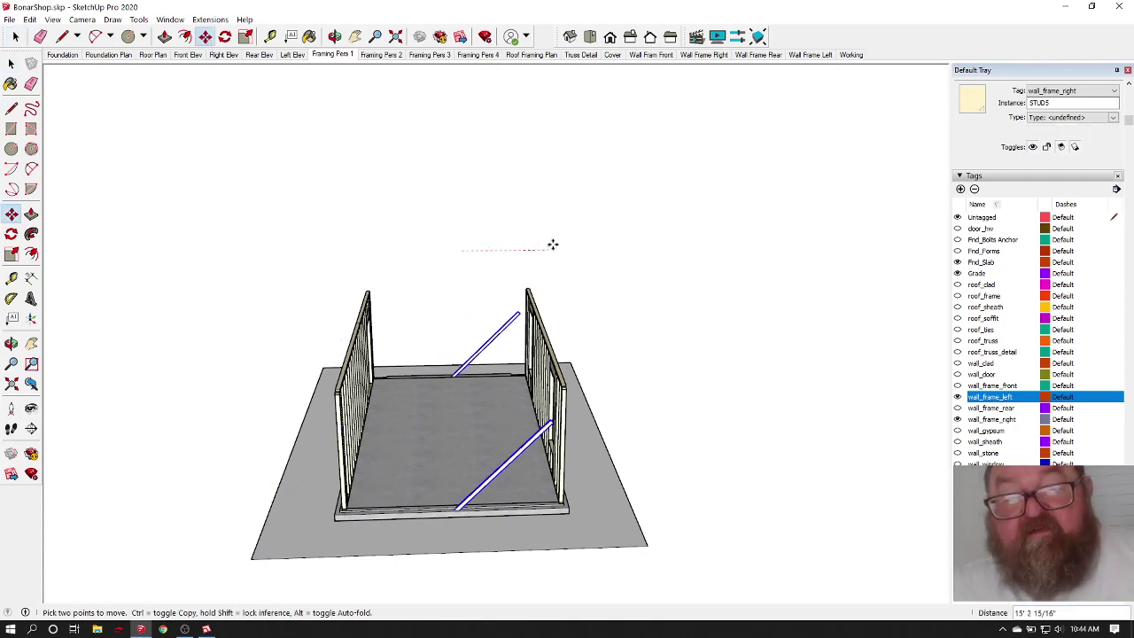
left_click(630, 241)
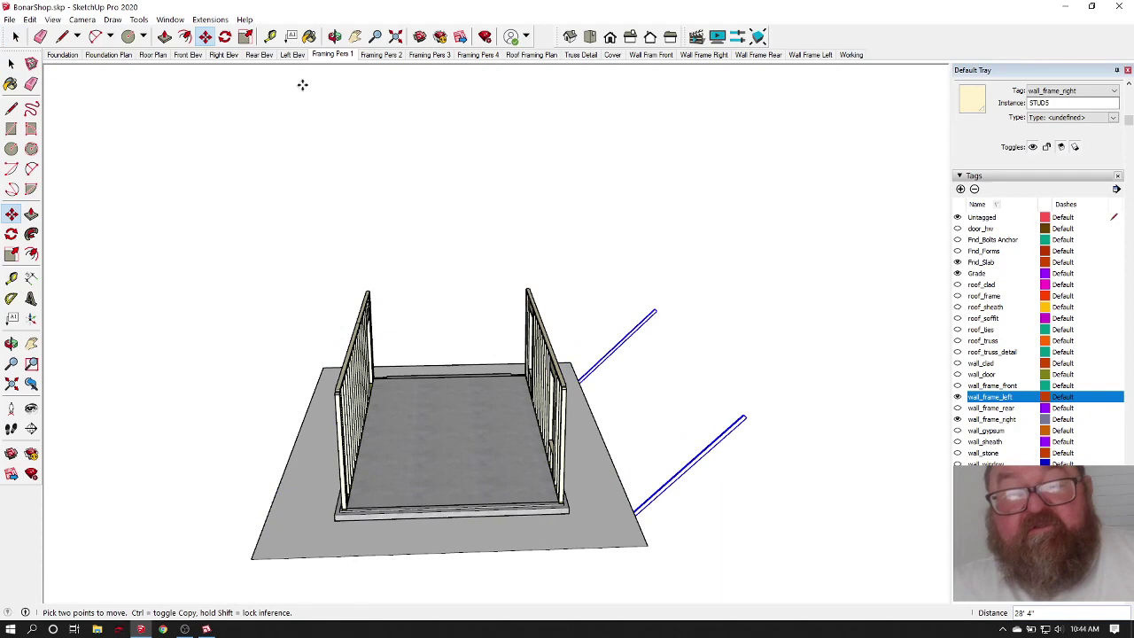
Step: Rotate the two selected braces 180° in the horizontal plane about a point on the grade outside the left wall
left_click(225, 36)
scroll(563, 441, "up", 5)
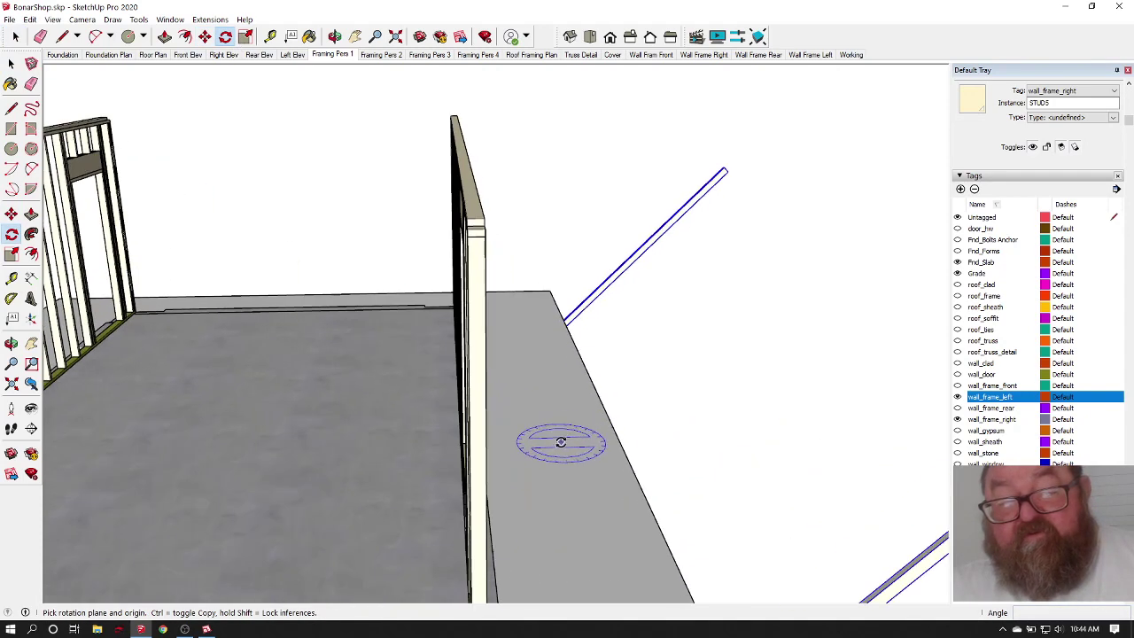
left_click(560, 441)
left_click(598, 428)
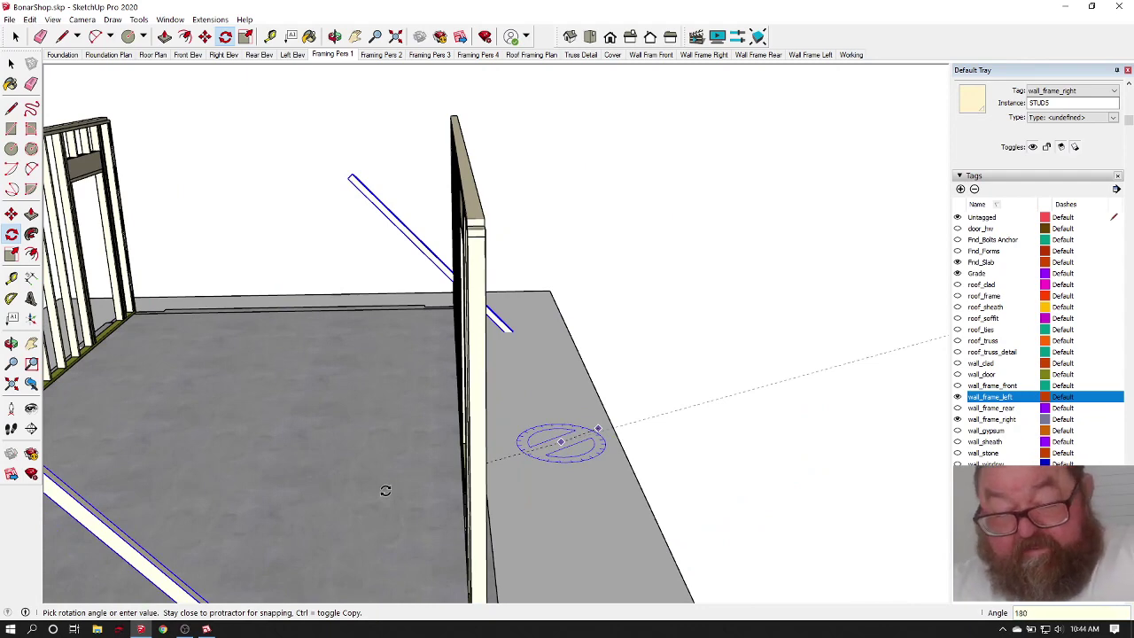
left_click(385, 491)
scroll(496, 483, "down", 2)
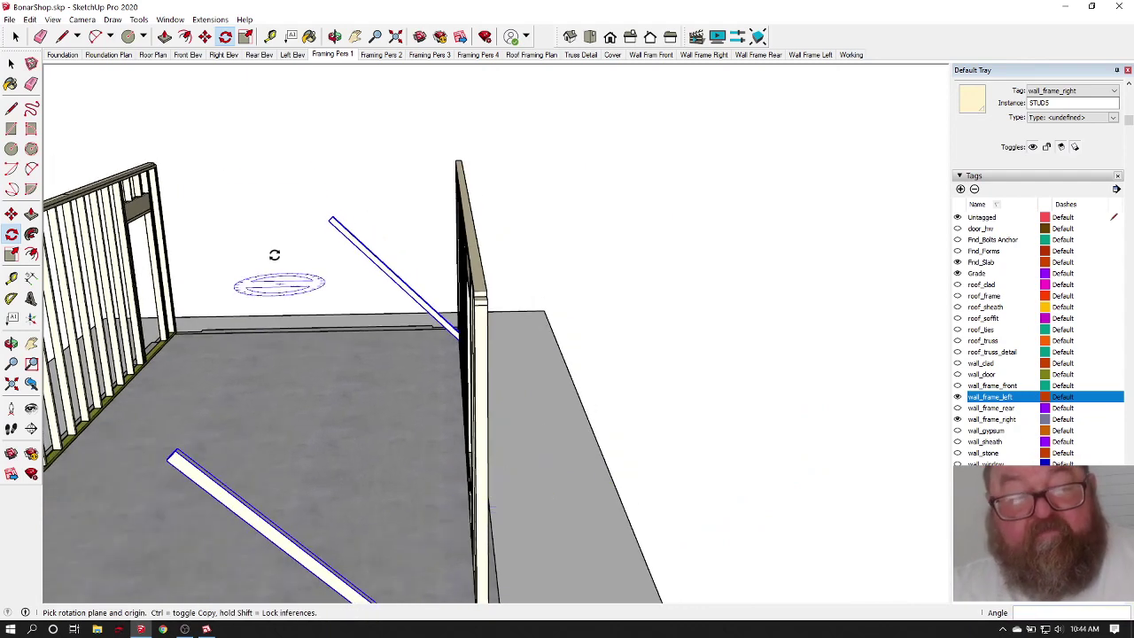
Step: Move the two selected braces outward past the left wall so they extend over the grade outside it
left_click(205, 36)
scroll(443, 233, "down", 3)
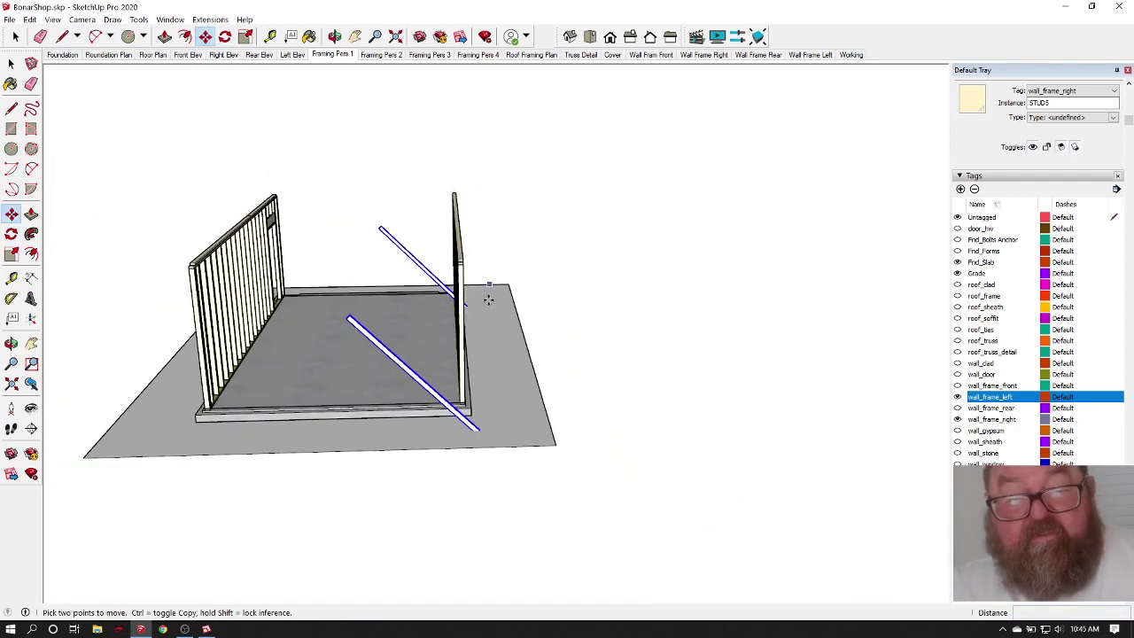
left_click(473, 364)
left_click(552, 365)
left_click(551, 364)
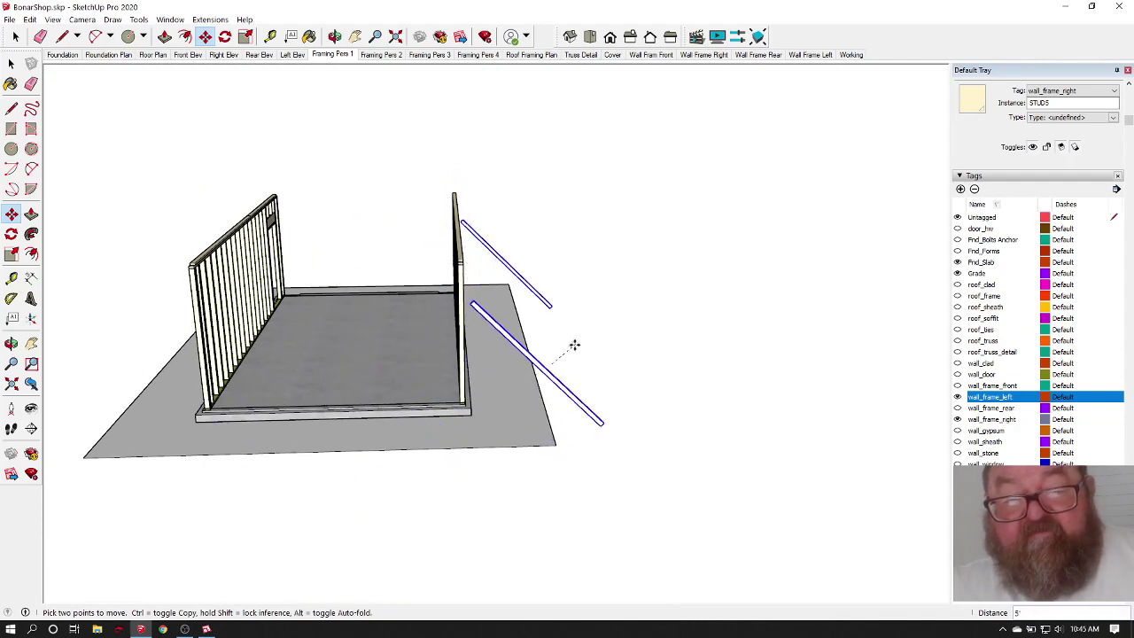
left_click(566, 335)
Step: Move the two braces by the near brace's upper corner so that their upper ends meet the left wall's end framing
scroll(567, 335, "up", 6)
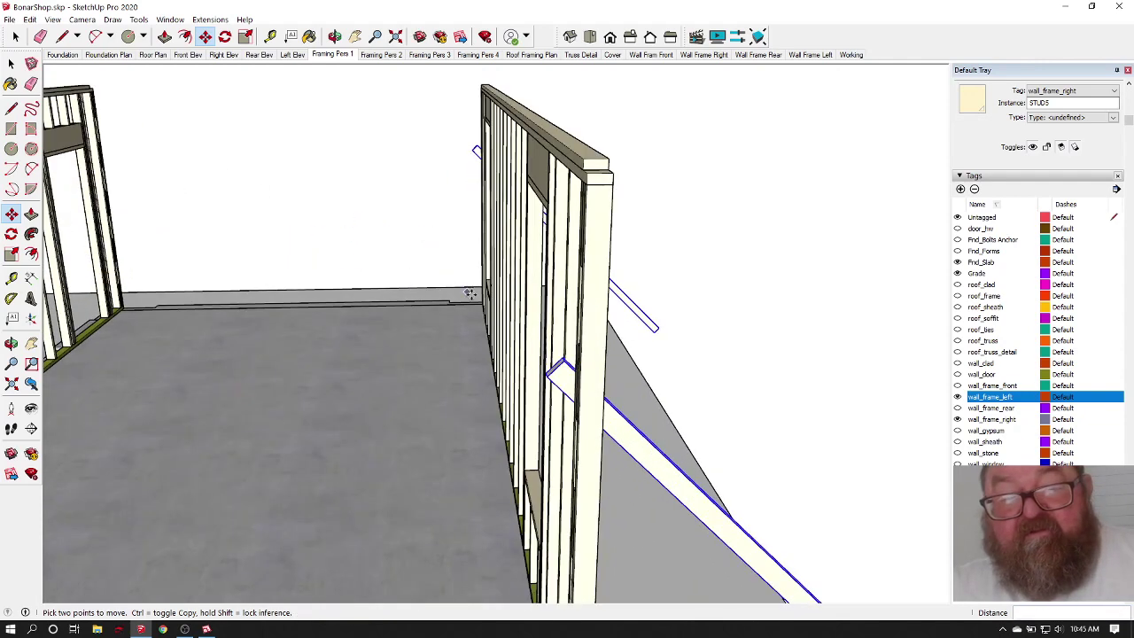
scroll(552, 349, "up", 2)
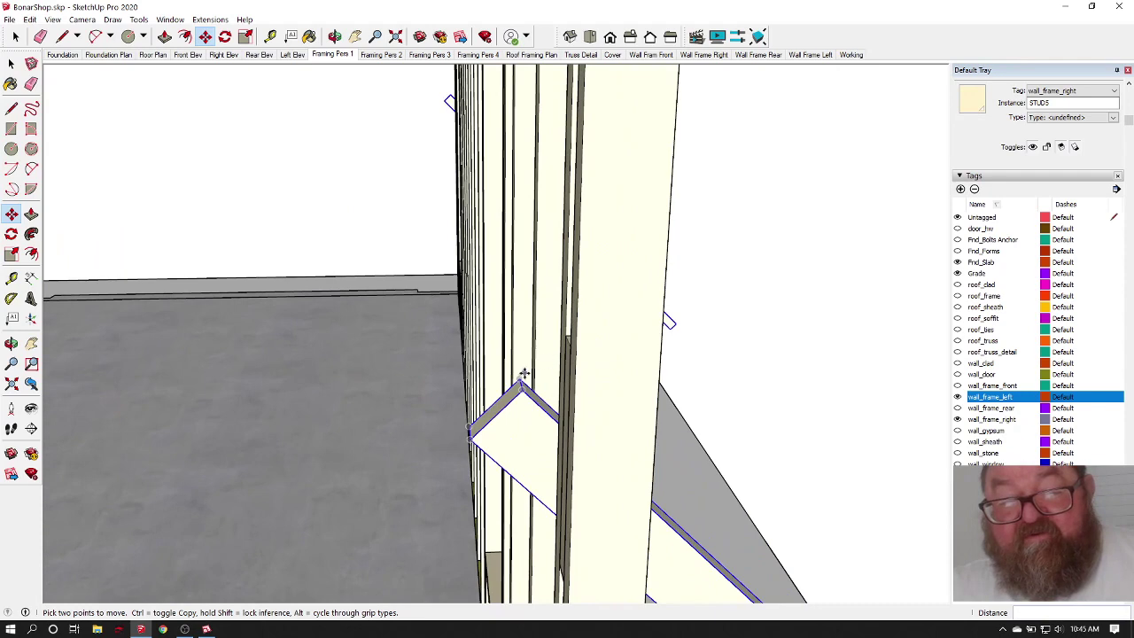
left_click(523, 374)
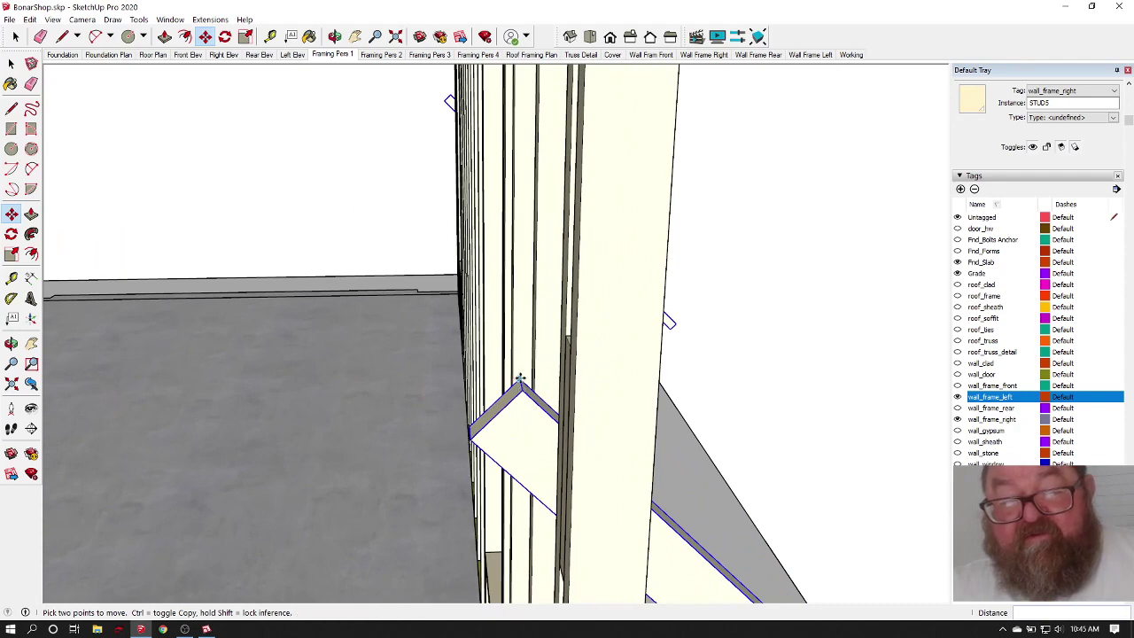
left_click(640, 204)
scroll(592, 278, "down", 6)
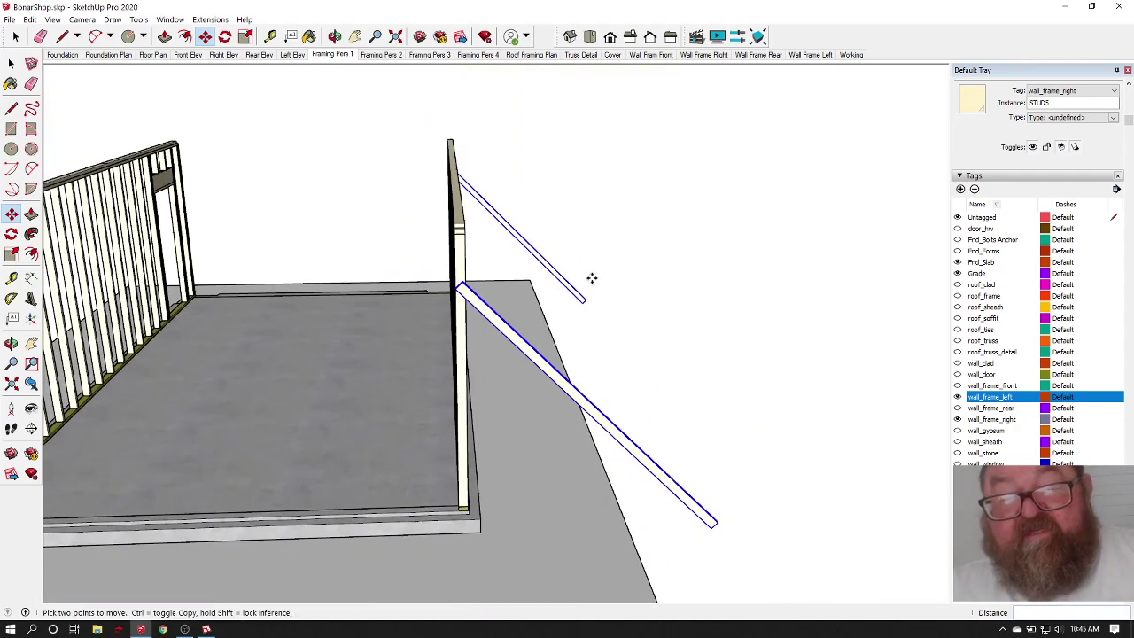
scroll(591, 278, "down", 1)
Step: Examine how both braces meet the left wall, viewing the wall and its top plates from outside
left_click(335, 37)
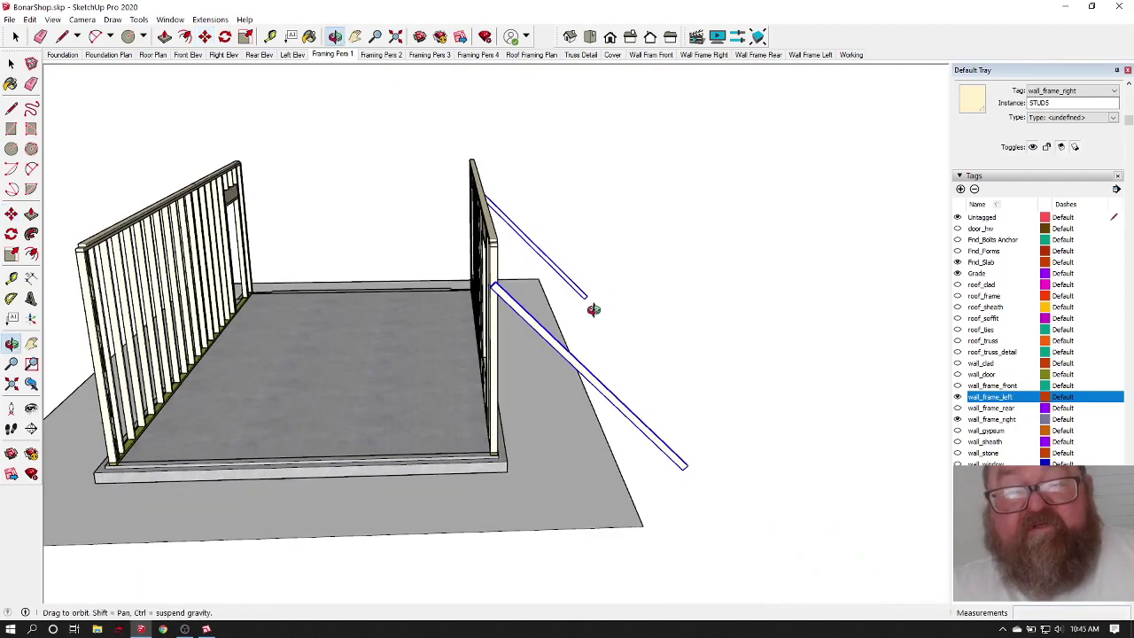
left_click_drag(595, 309, 273, 346)
scroll(358, 307, "up", 1)
scroll(456, 348, "up", 1)
scroll(226, 242, "up", 5)
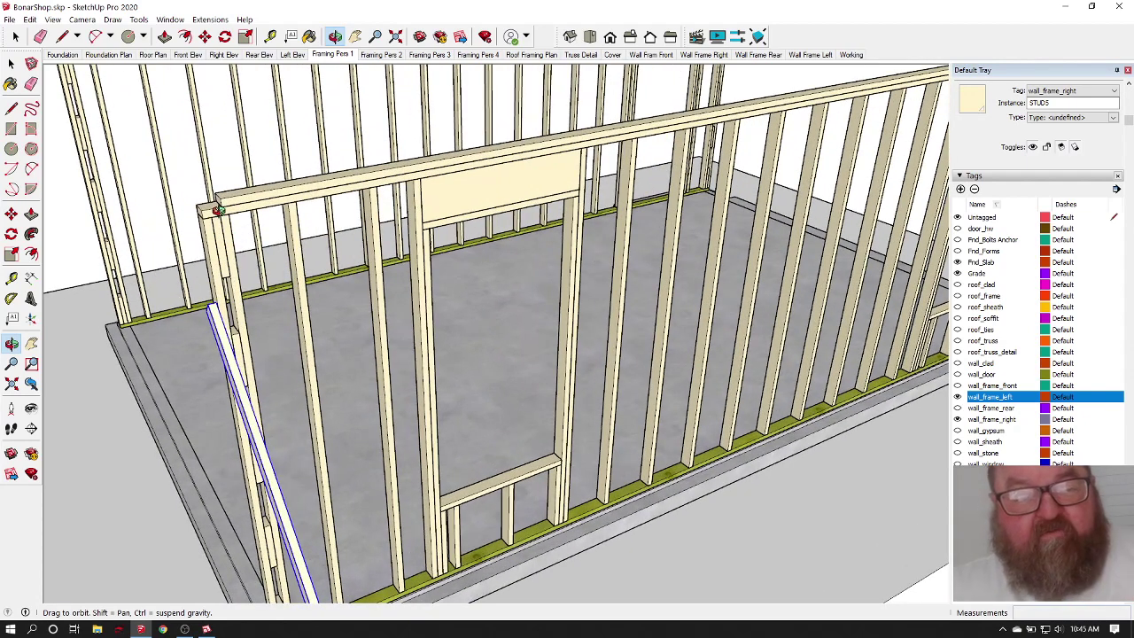
mouse_move(204, 231)
left_mouse_down()
mouse_move(183, 225)
mouse_move(196, 245)
left_mouse_up()
scroll(193, 247, "down", 5)
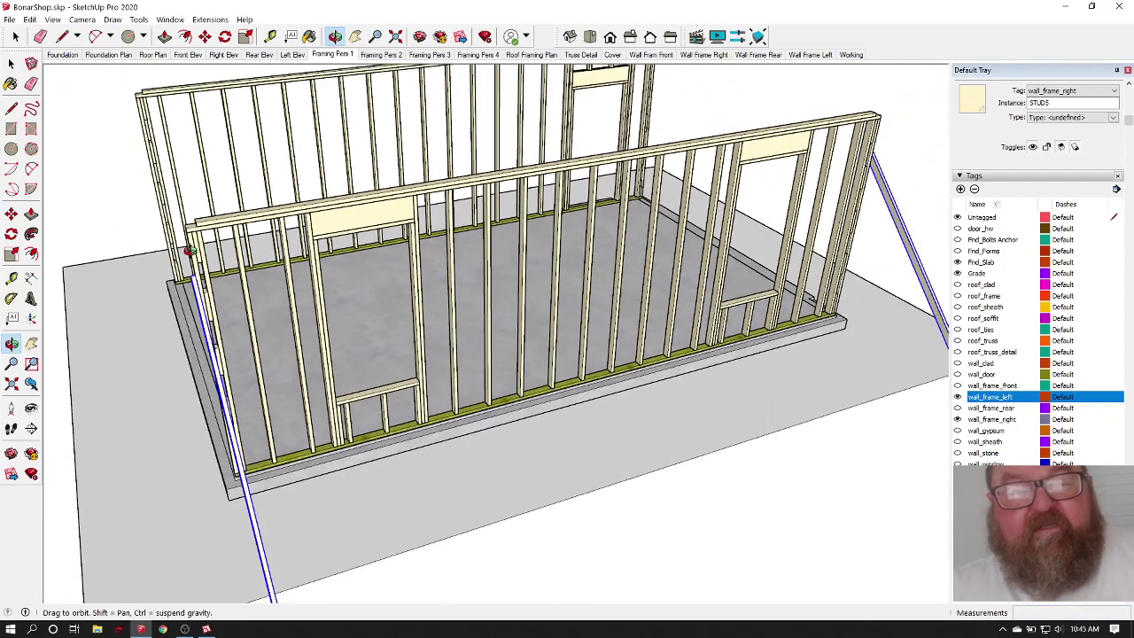
scroll(393, 186, "up", 3)
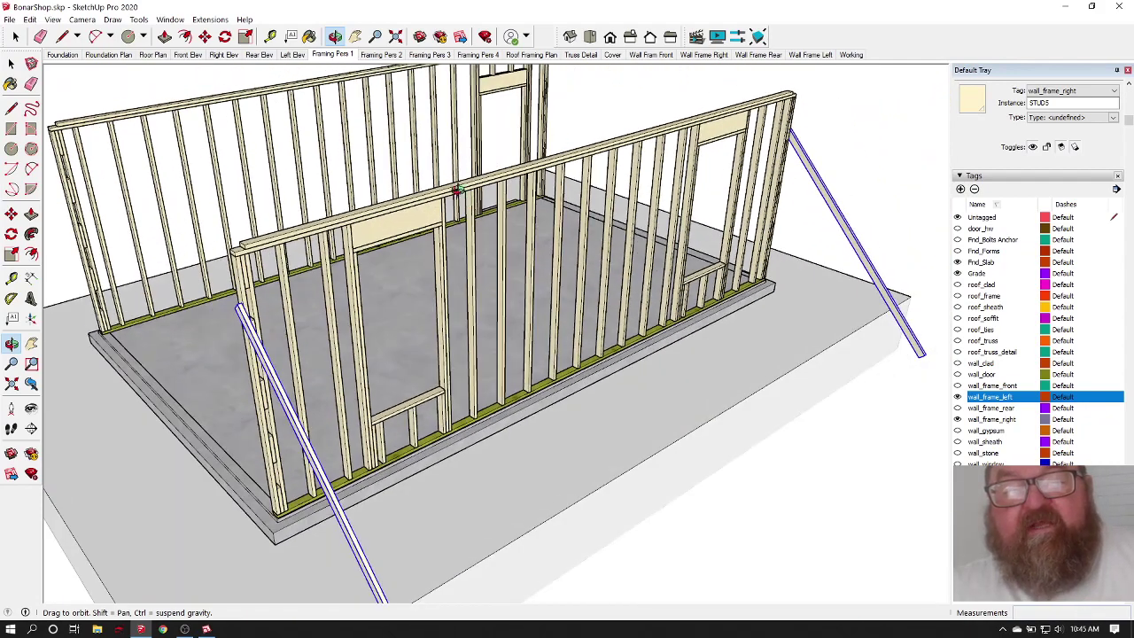
left_click_drag(456, 189, 292, 246)
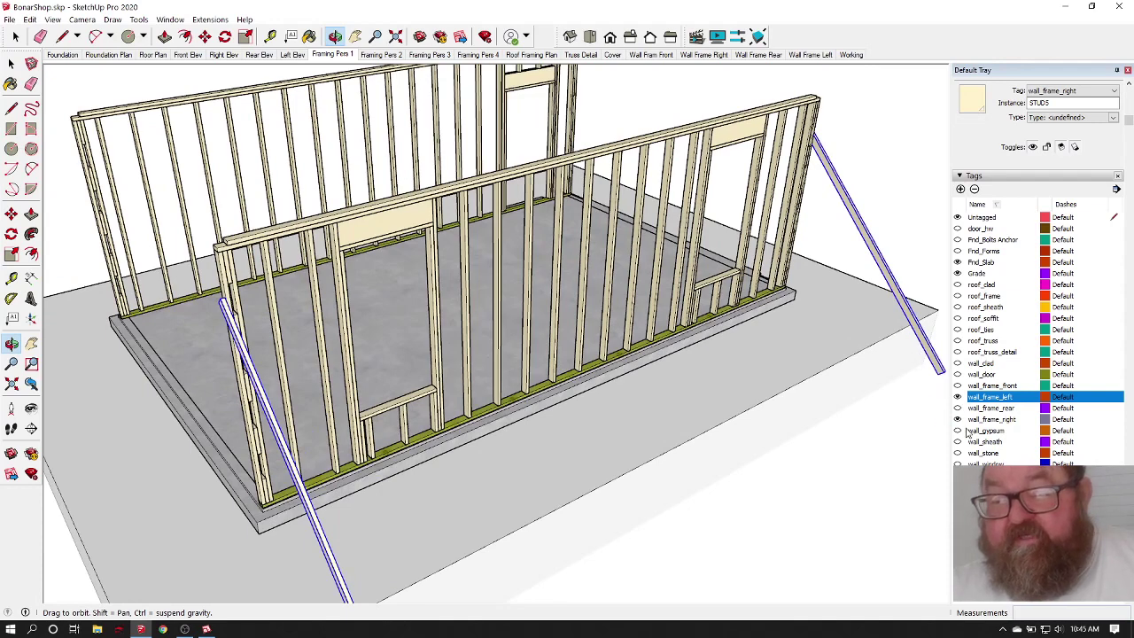
Step: Show the wall_frame_rear tag and inspect the overlapping top plates where the rear wall meets the left wall
left_click(957, 407)
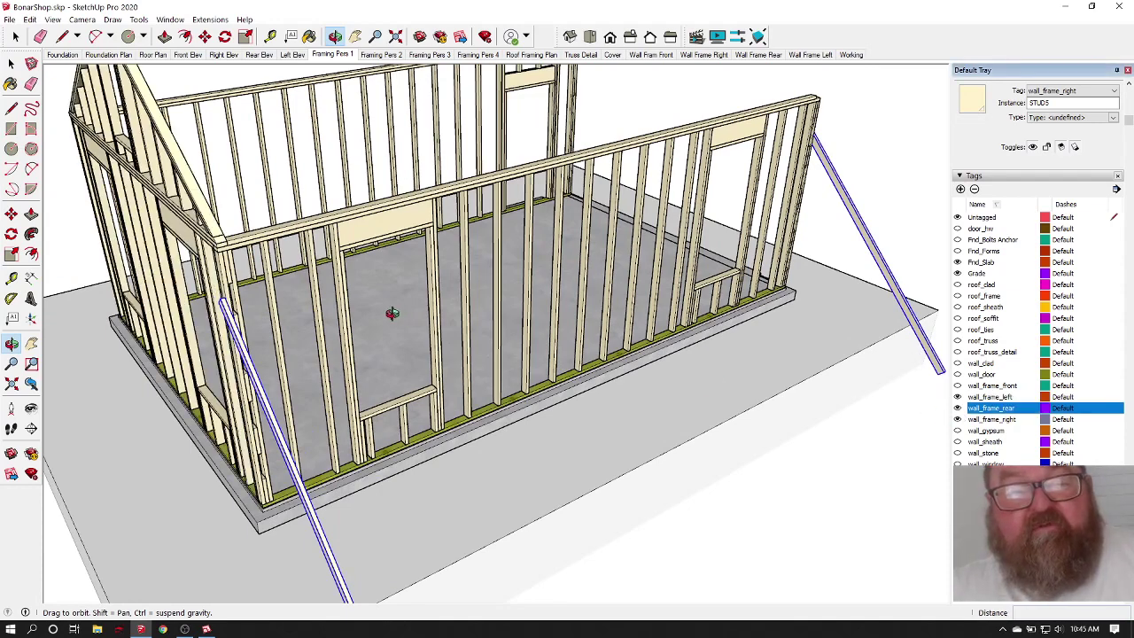
scroll(391, 313, "up", 3)
left_click_drag(474, 431, 445, 422)
scroll(679, 127, "up", 6)
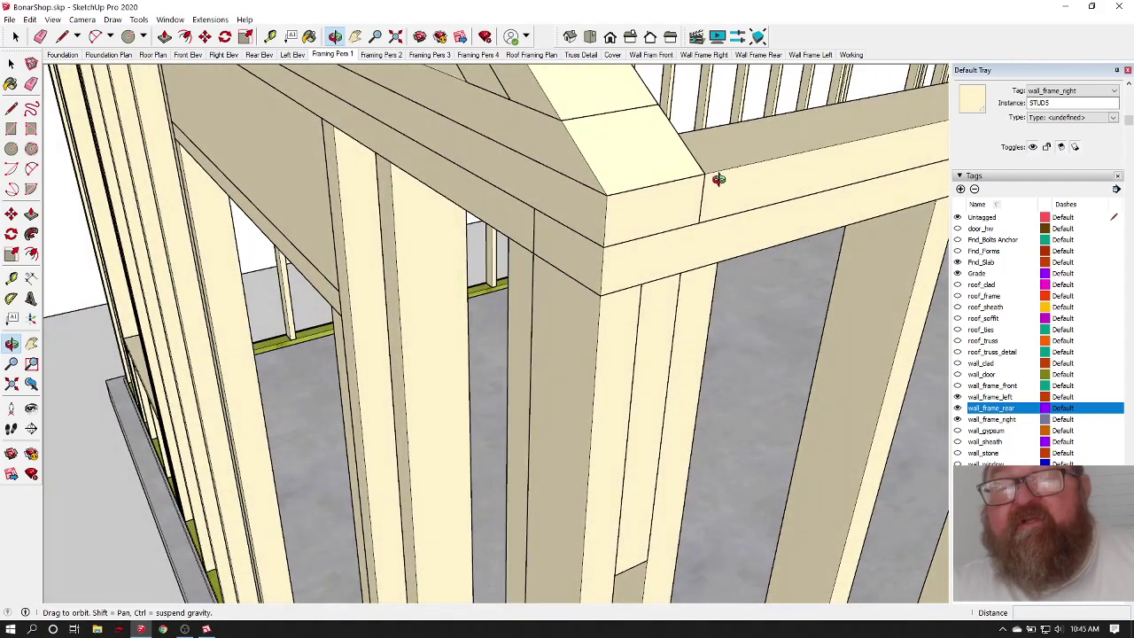
left_click_drag(590, 238, 609, 207)
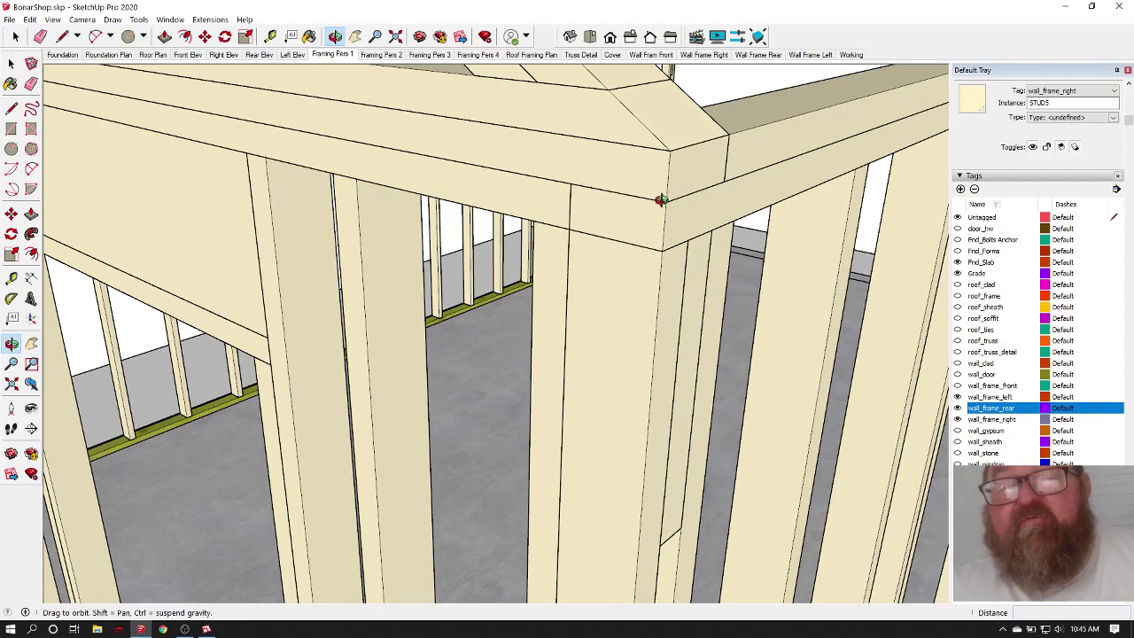
scroll(631, 178, "down", 8)
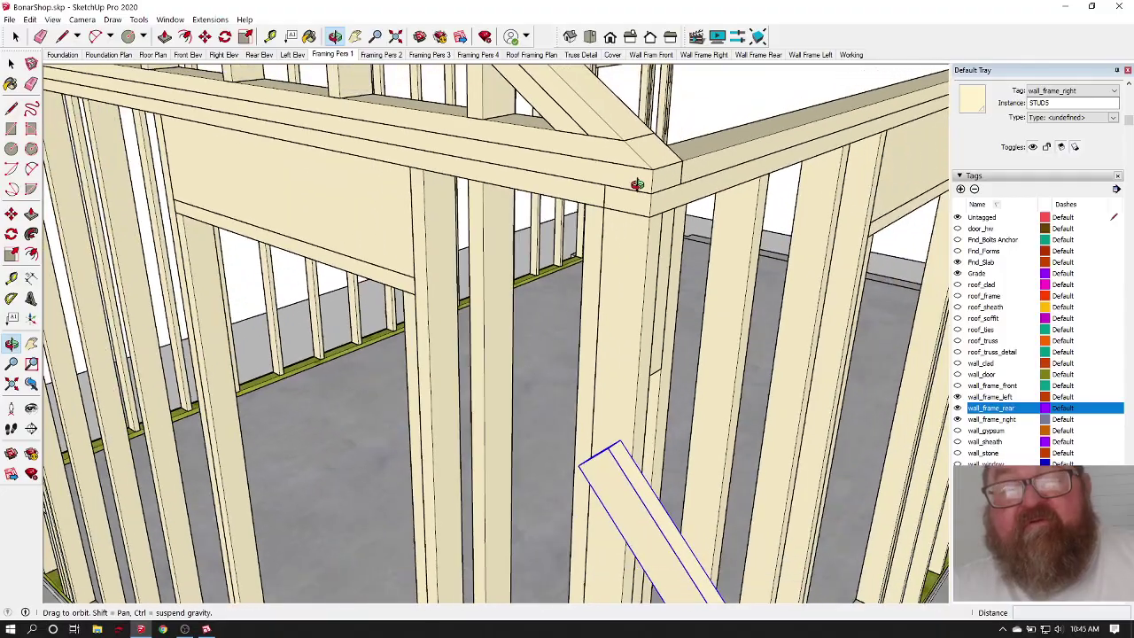
scroll(636, 183, "down", 10)
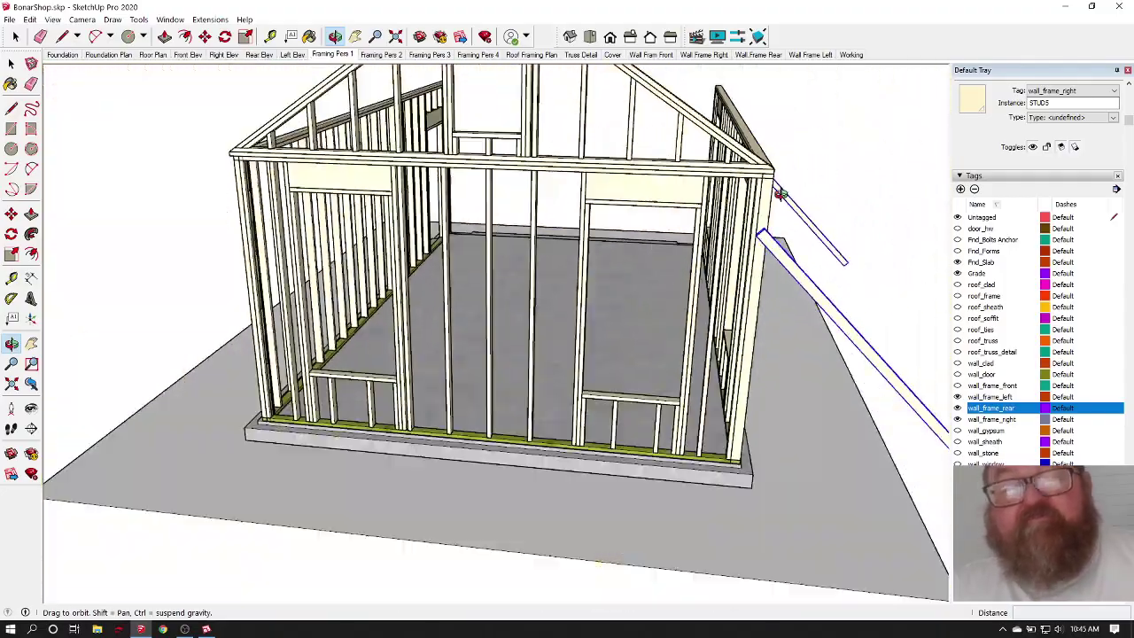
Step: Examine the rear gable wall from outside, including its rafter plates, openings and the corner with the right wall
left_click_drag(473, 175, 775, 248)
scroll(421, 318, "down", 3)
scroll(497, 205, "up", 5)
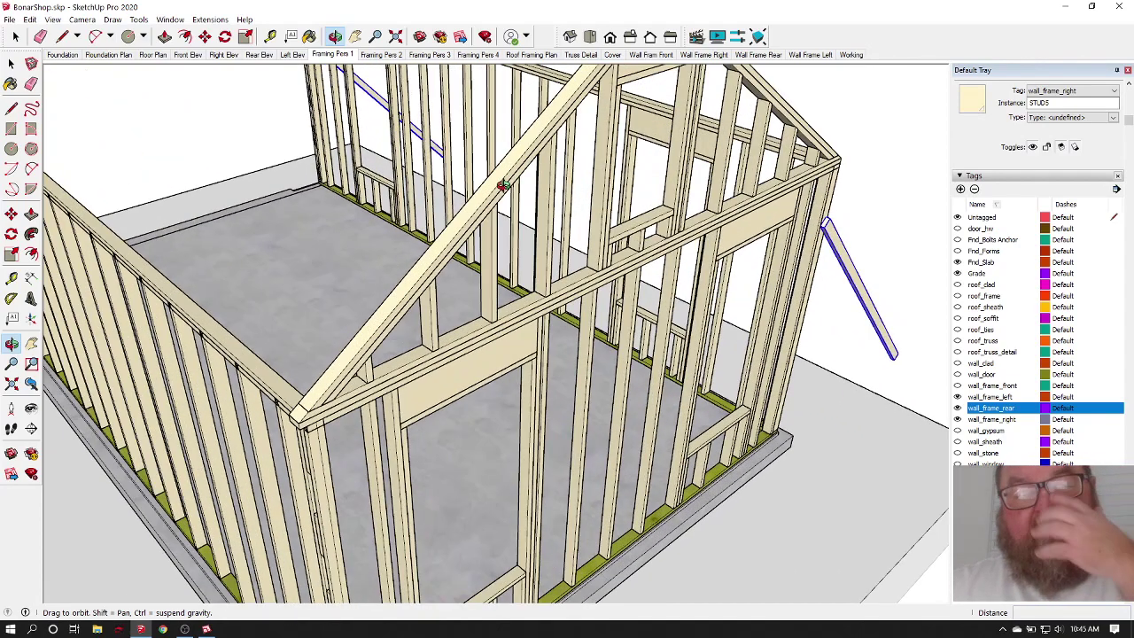
scroll(501, 215, "down", 4)
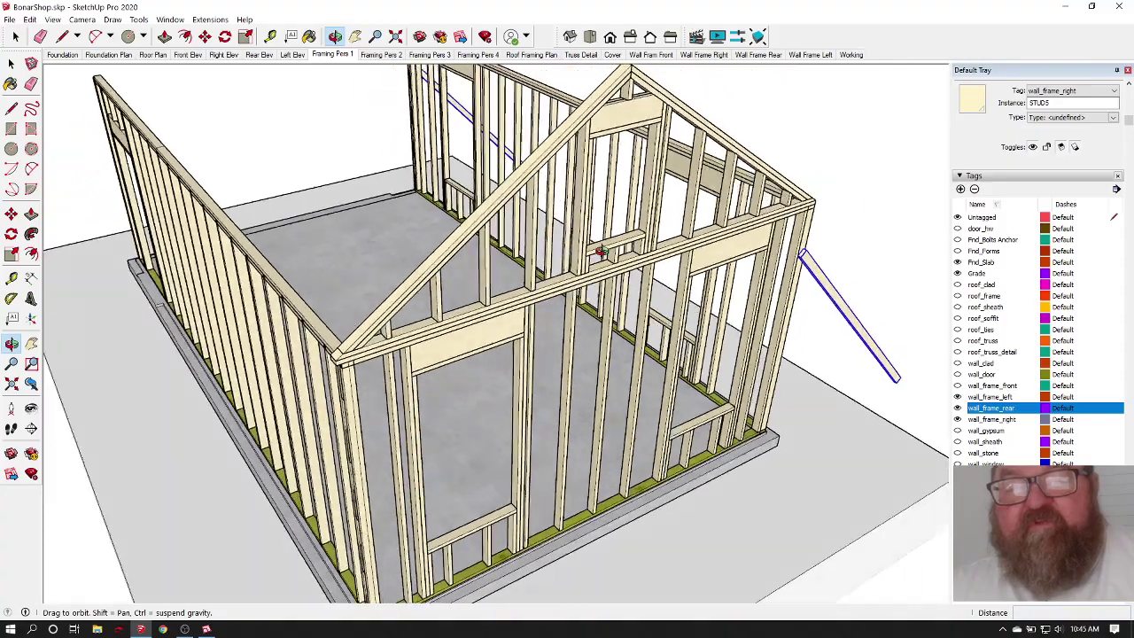
scroll(570, 218, "up", 4)
scroll(570, 218, "down", 4)
left_click_drag(632, 233, 603, 236)
scroll(579, 236, "up", 4)
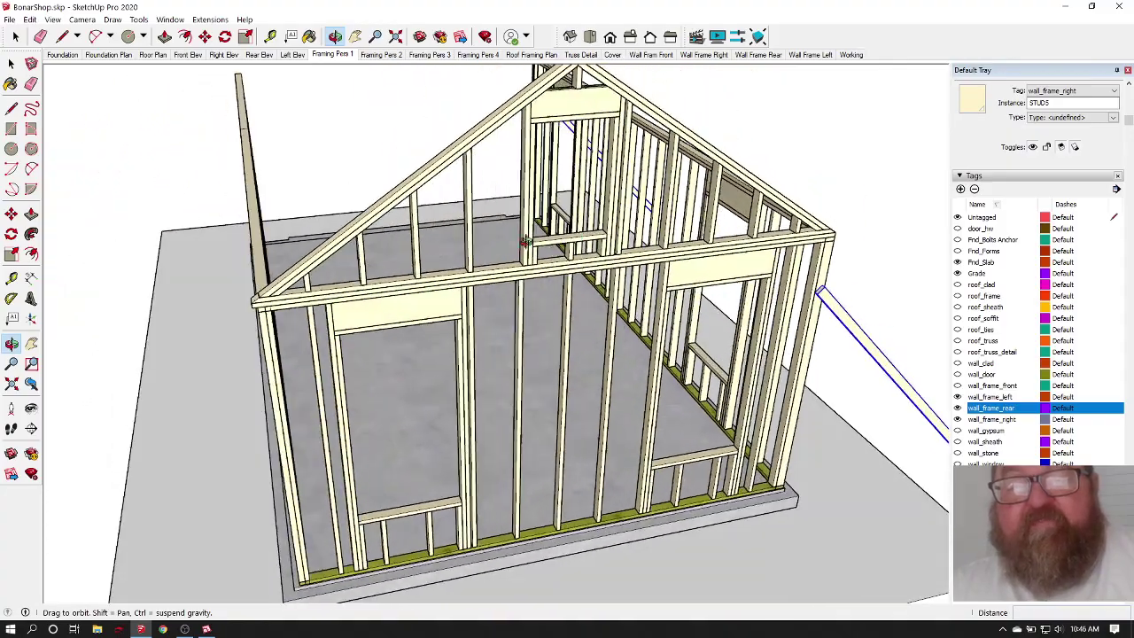
left_click_drag(477, 161, 608, 190)
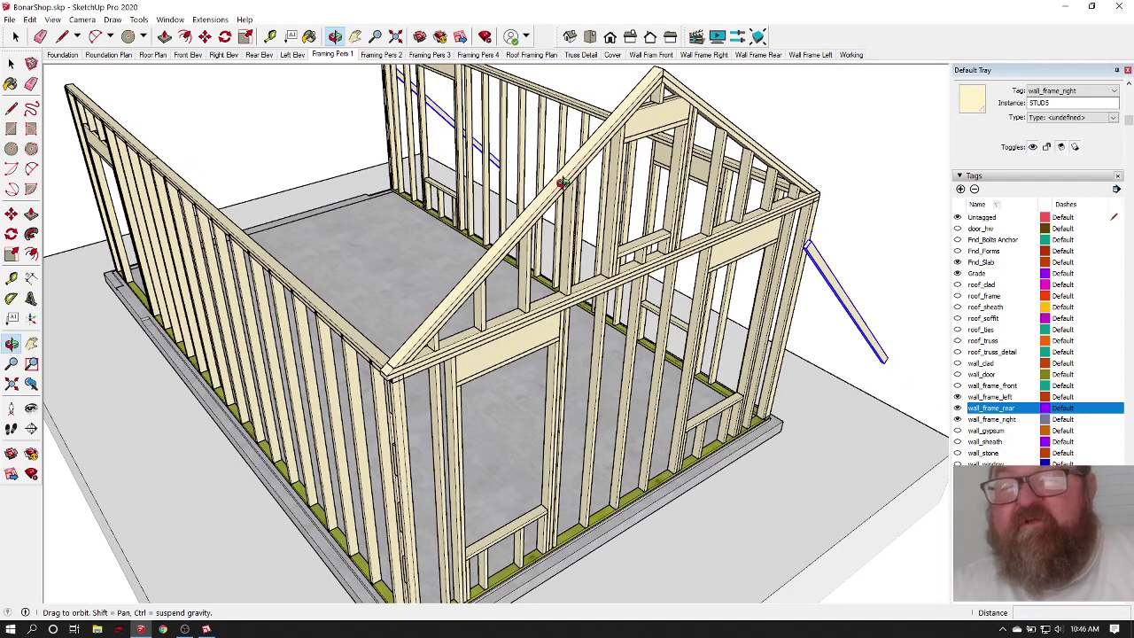
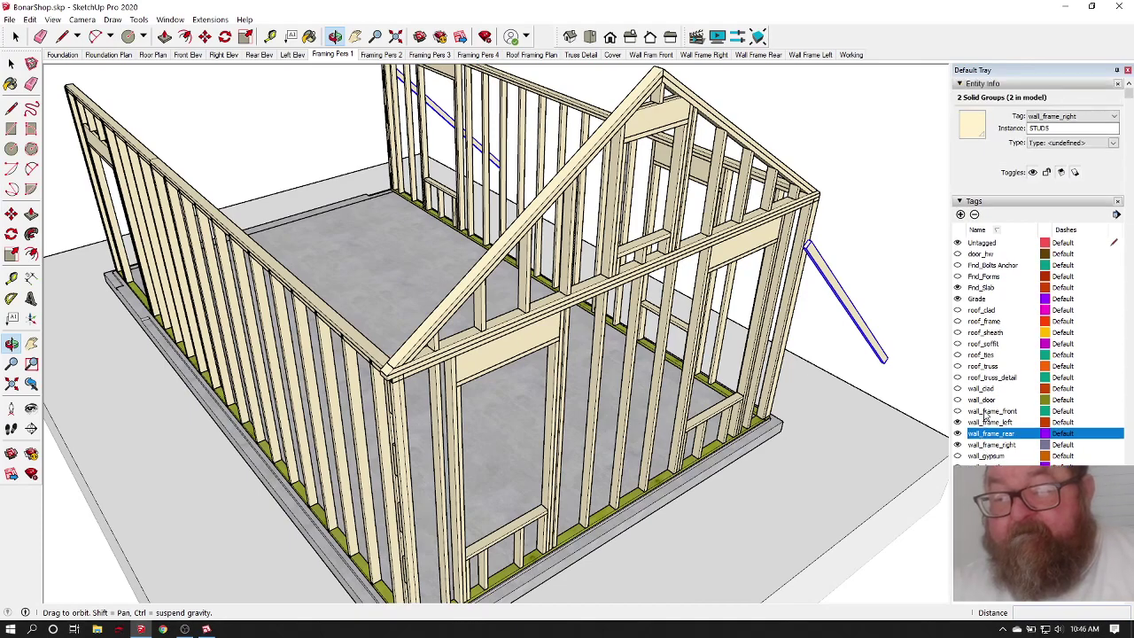
Step: Show the roof_truss tag and select the attic truss nearest the rear gable wall
left_click(957, 365)
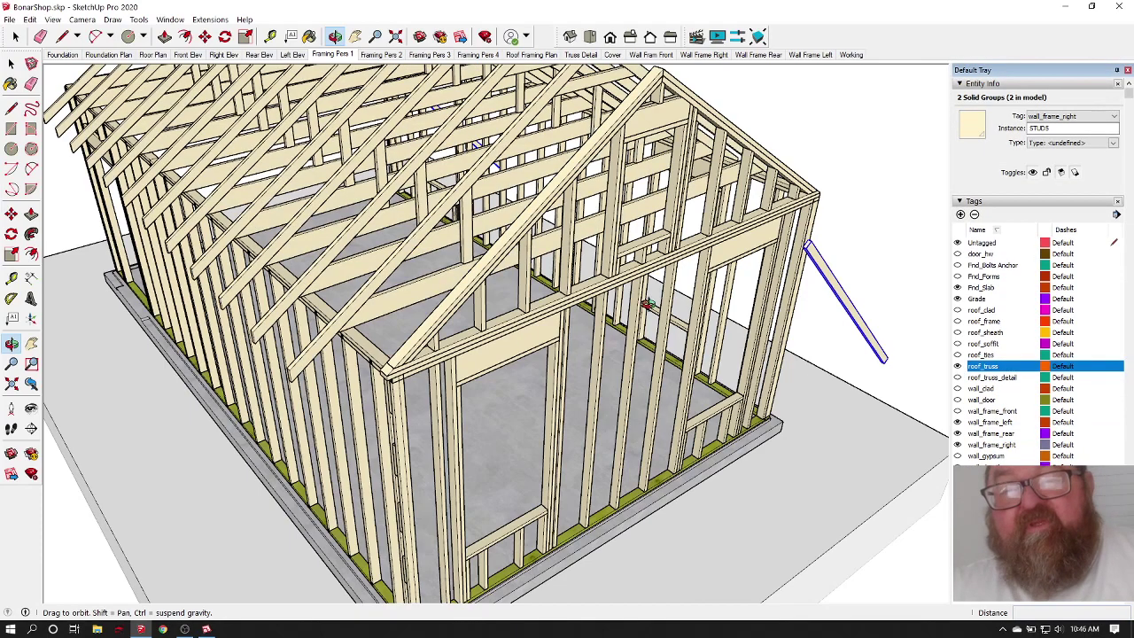
scroll(478, 276, "up", 2)
scroll(391, 322, "up", 4)
scroll(391, 321, "up", 3)
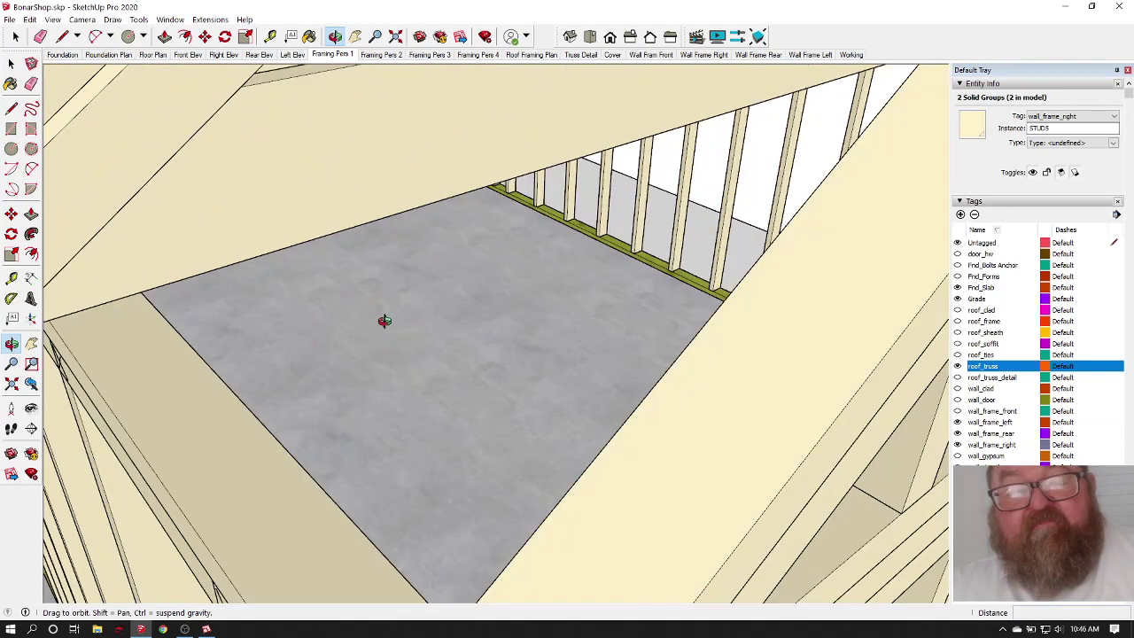
scroll(382, 317, "down", 4)
left_click(15, 36)
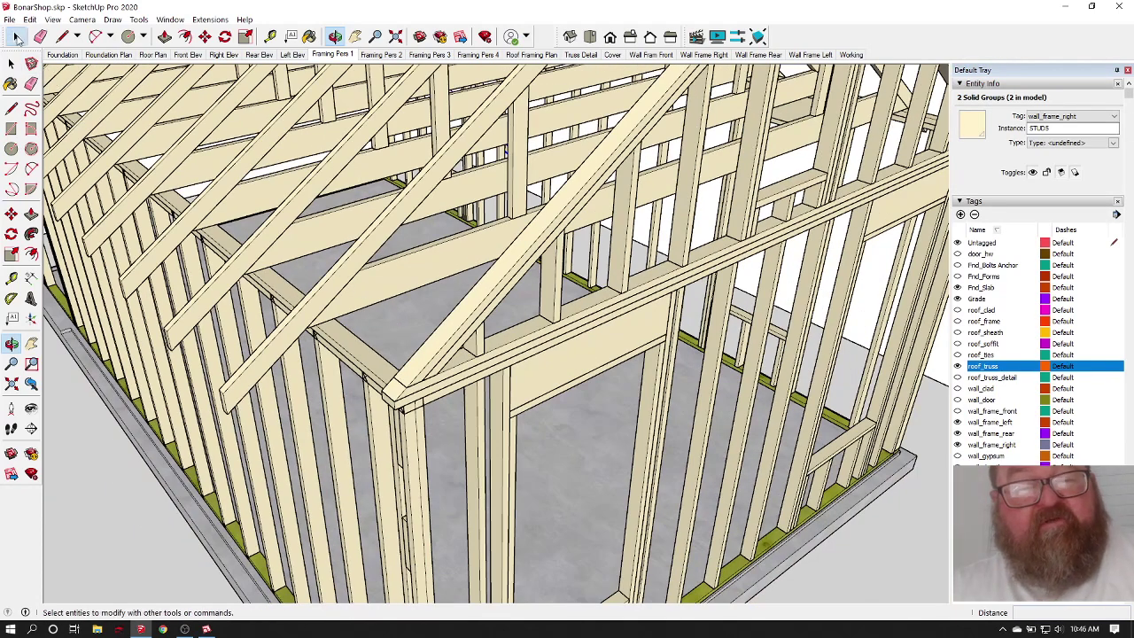
left_click(400, 280)
left_click(265, 197)
left_click(301, 221)
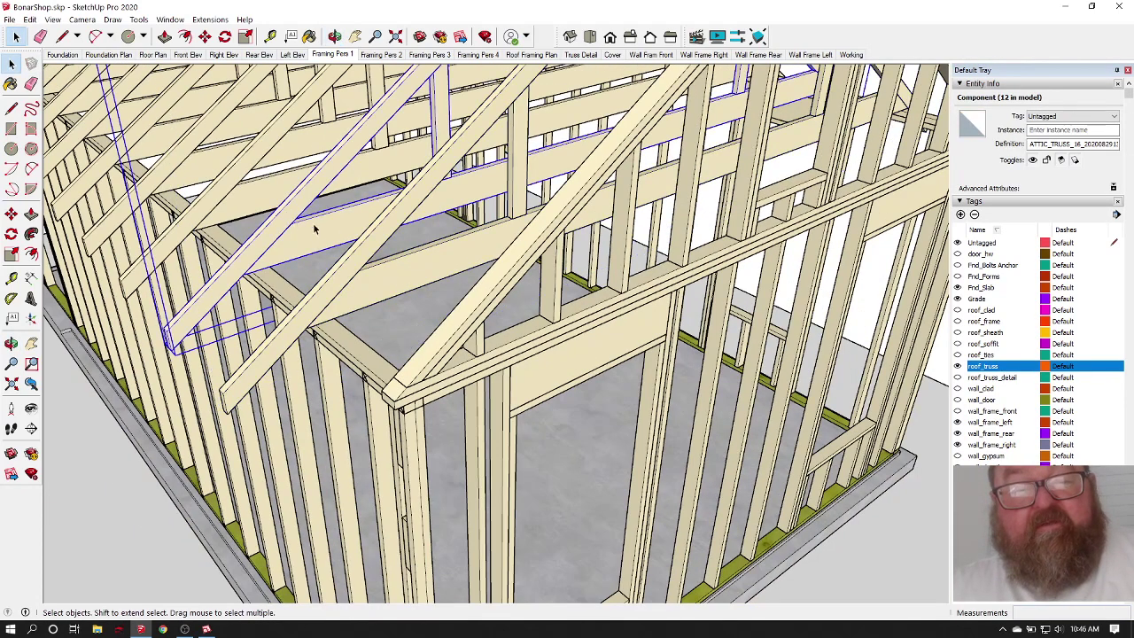
left_click(377, 264)
left_click(390, 301)
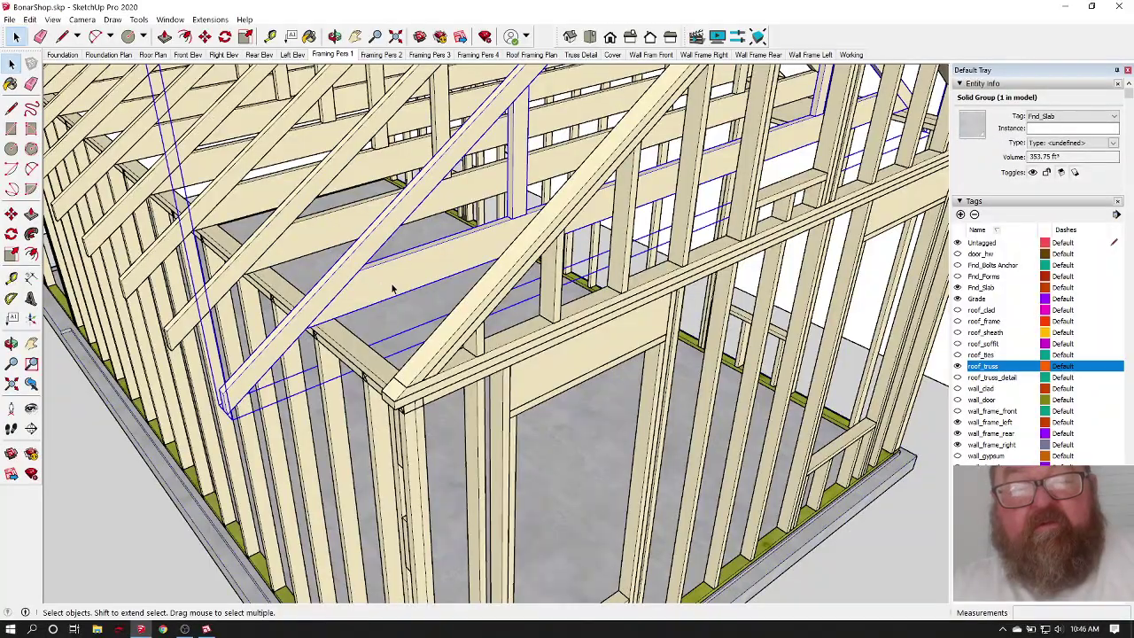
Step: Examine the selected truss relative to the rear gable from above, straight on and at the right wall's top plate
key("o")
left_click_drag(400, 328, 182, 474)
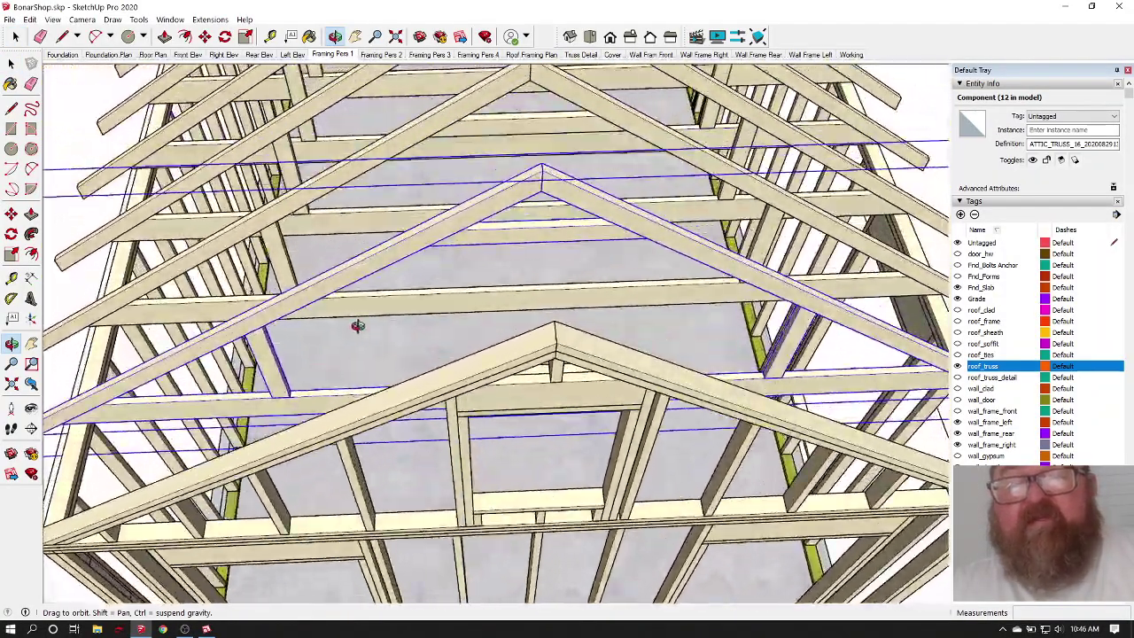
left_click_drag(357, 325, 351, 77)
scroll(345, 75, "down", 3)
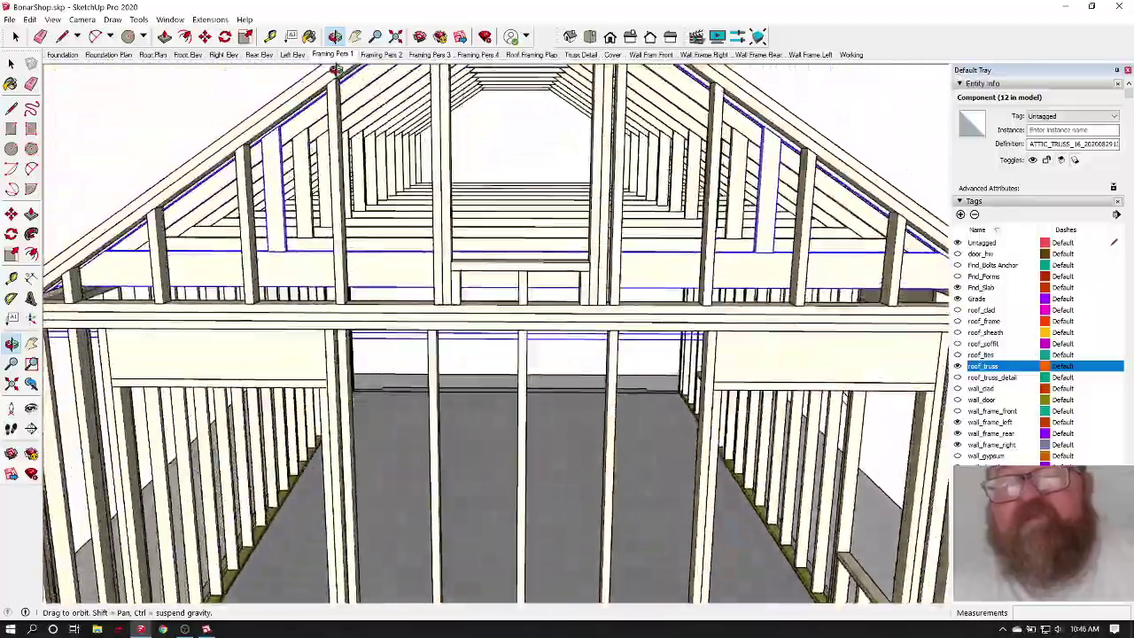
left_click_drag(458, 127, 549, 257)
scroll(549, 257, "down", 3)
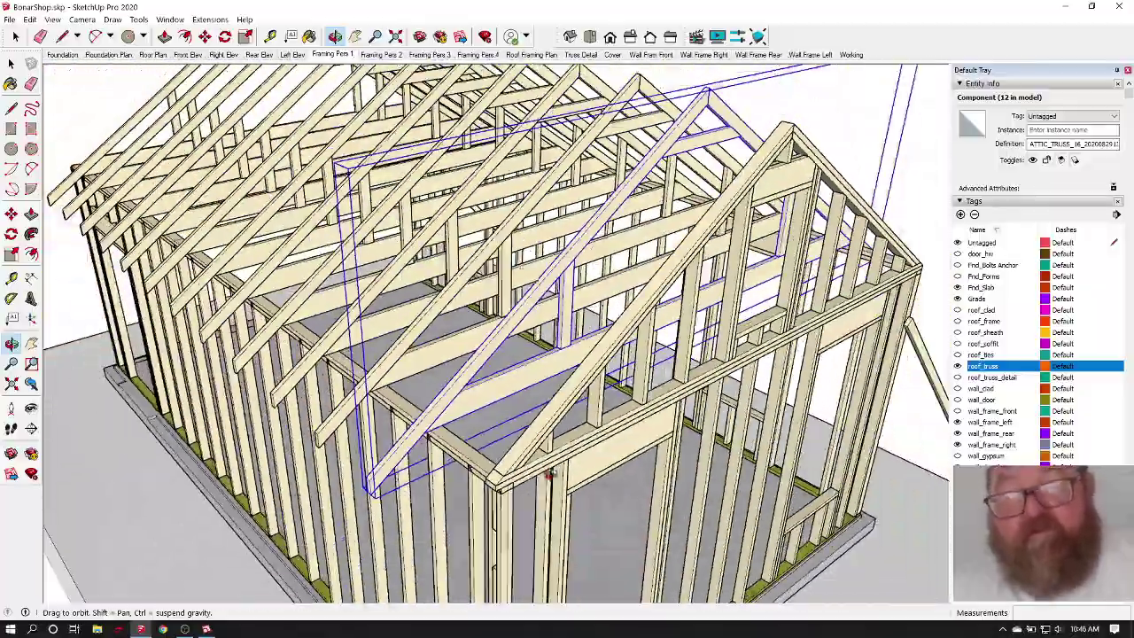
scroll(453, 404, "up", 8)
scroll(452, 404, "down", 5)
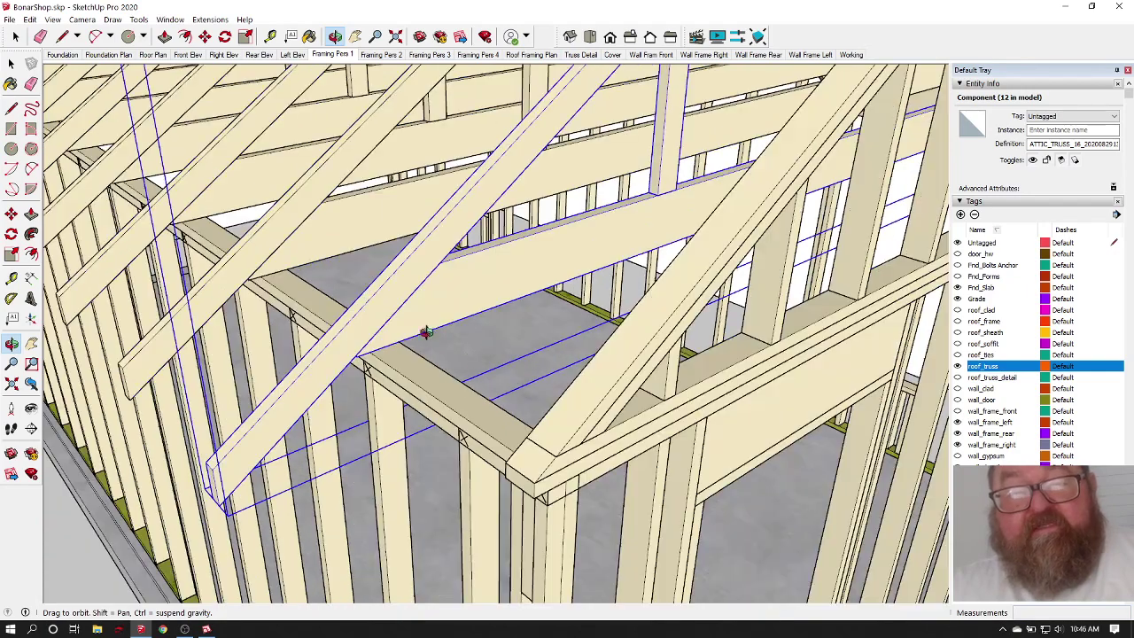
Step: Move the selected truss about 1' 10 7/8" along the right wall's top plate toward the rear gable wall
left_click(225, 35)
left_click(205, 36)
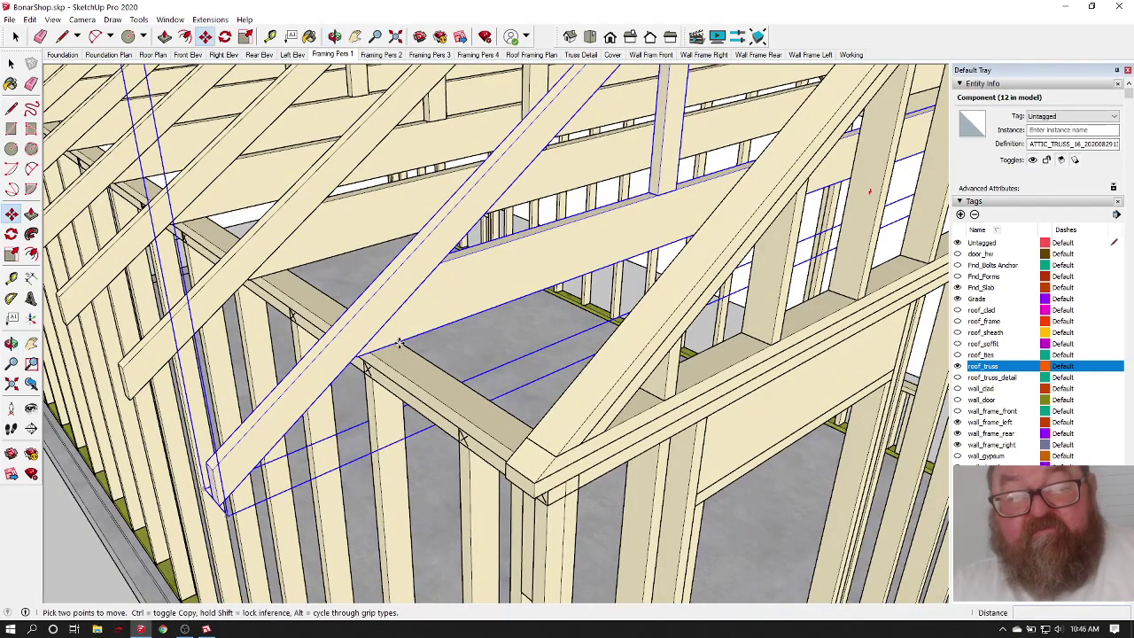
left_click(400, 344)
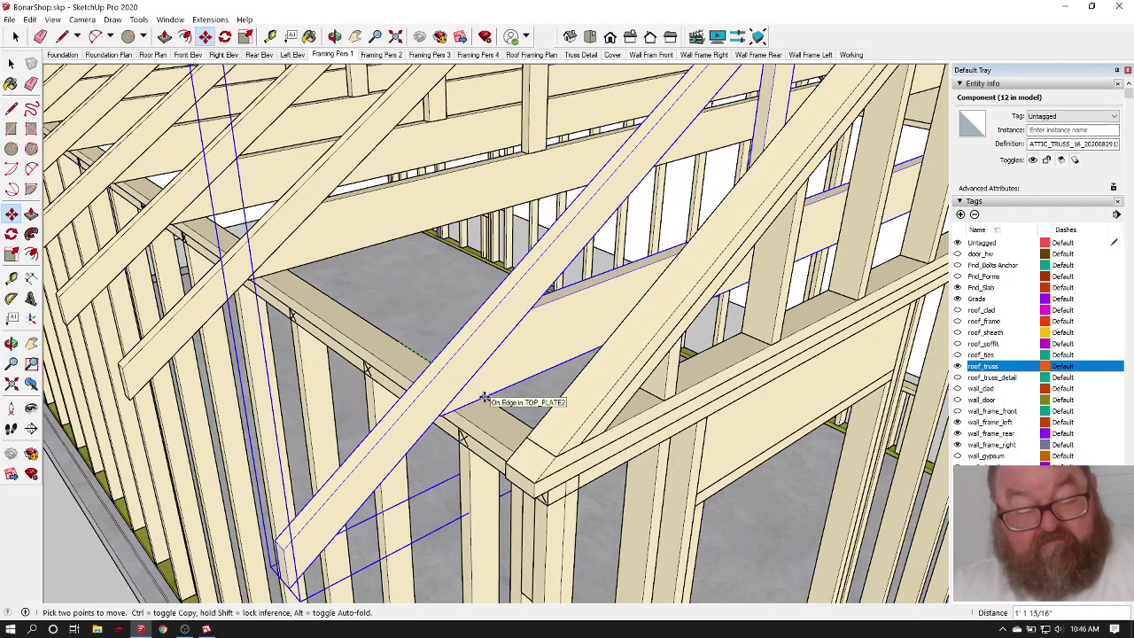
left_click(524, 440)
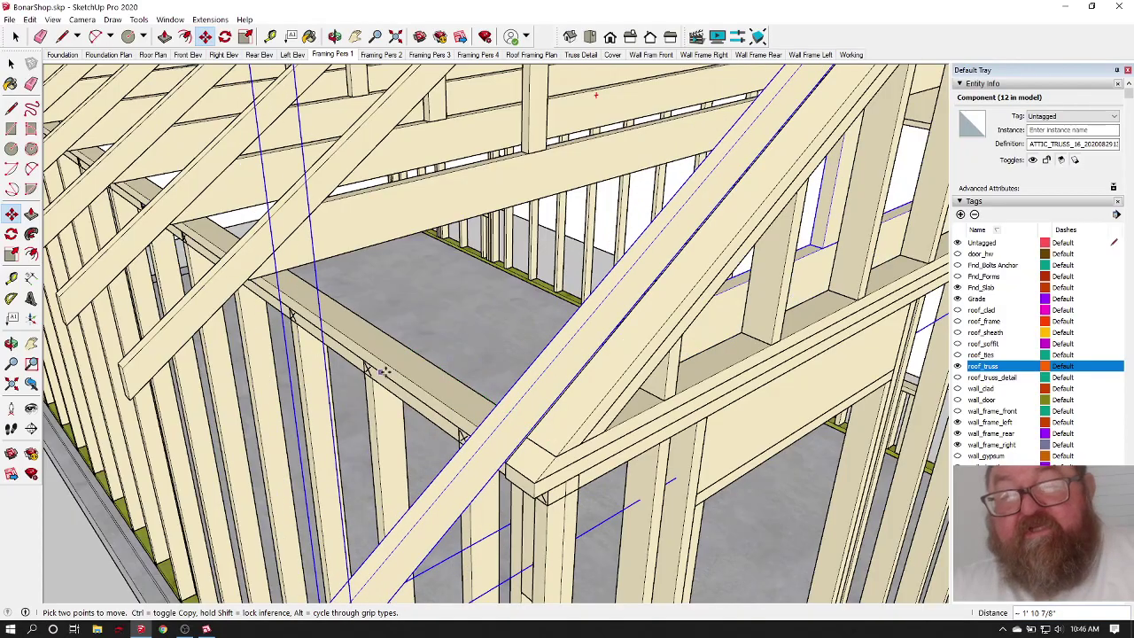
Step: Compare the moved truss's top chords with the rear gable wall's sloping plates up to the peak
middle_click_drag(383, 373, 398, 383)
left_click(335, 36)
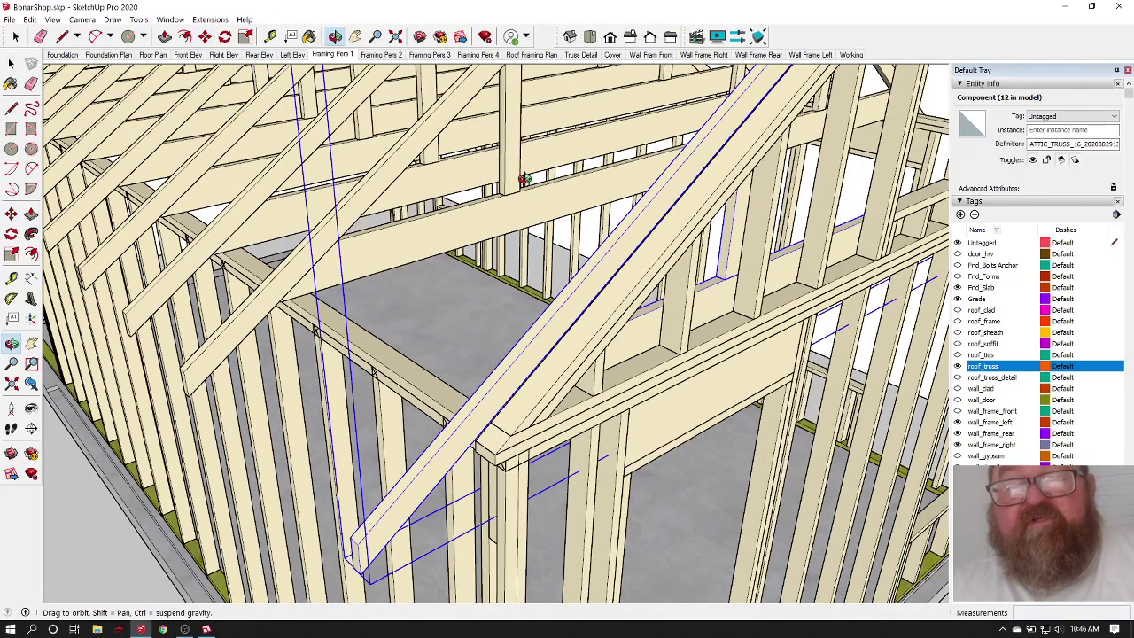
left_click_drag(337, 204, 465, 209)
scroll(466, 209, "up", 6)
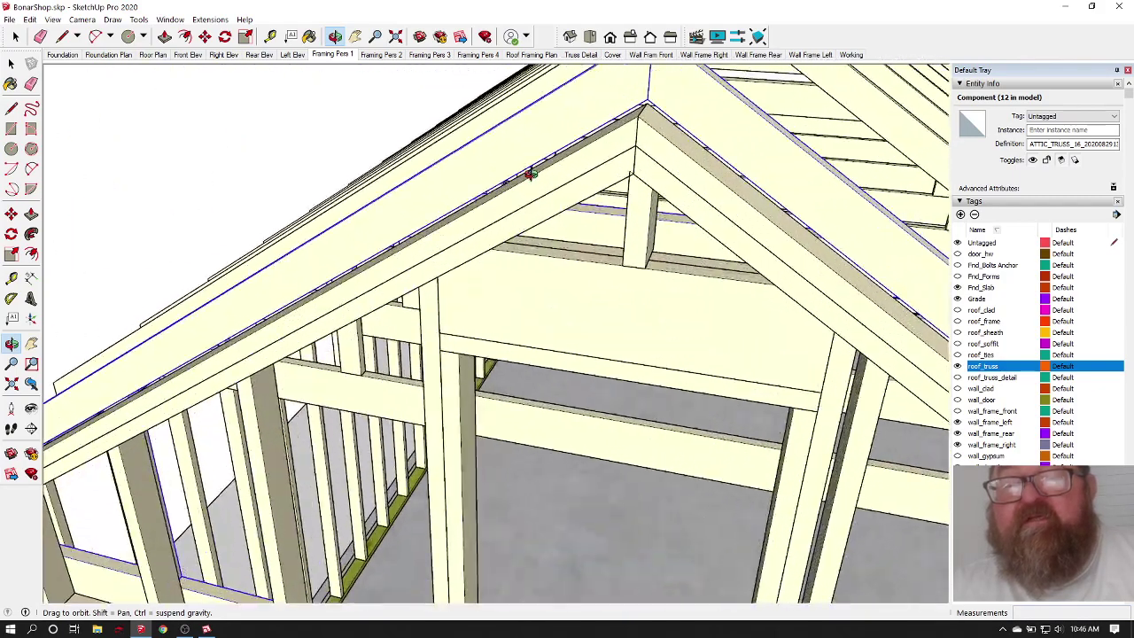
Step: Examine from several outside angles how the moved truss sits against the rear gable wall and lines up with the other trusses
left_click_drag(529, 174, 664, 157)
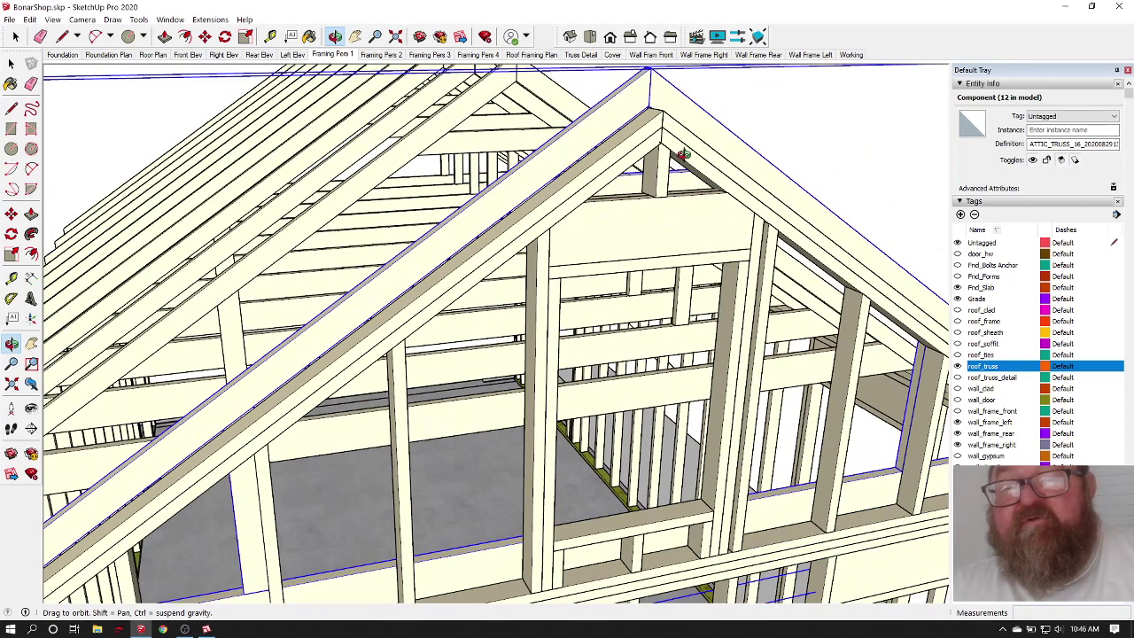
left_click_drag(649, 138, 636, 227)
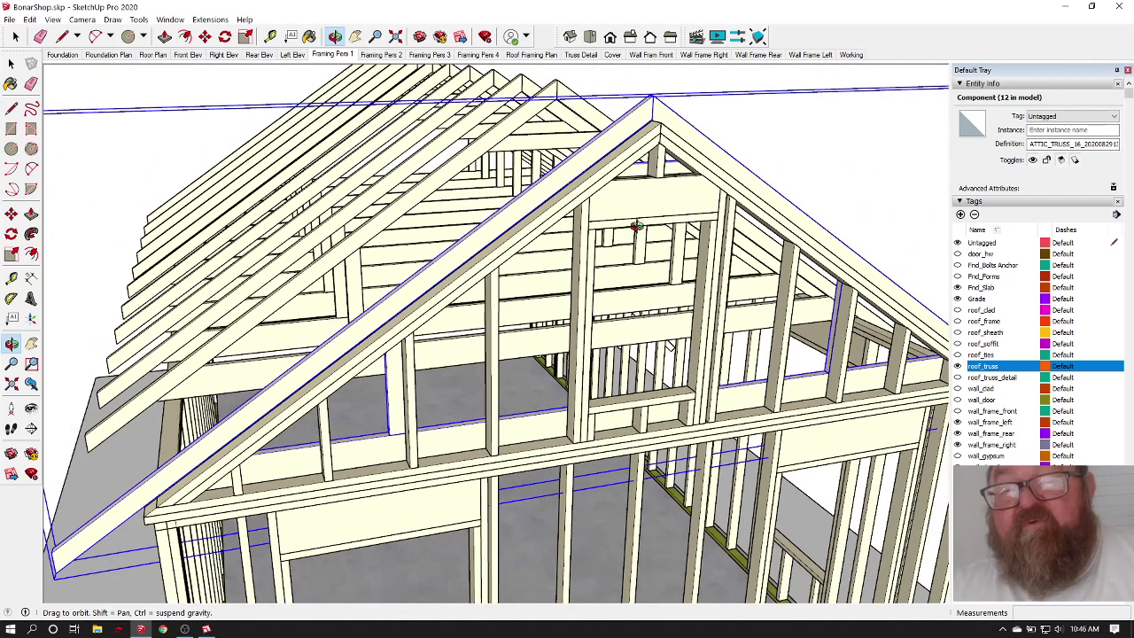
left_click_drag(686, 171, 807, 266)
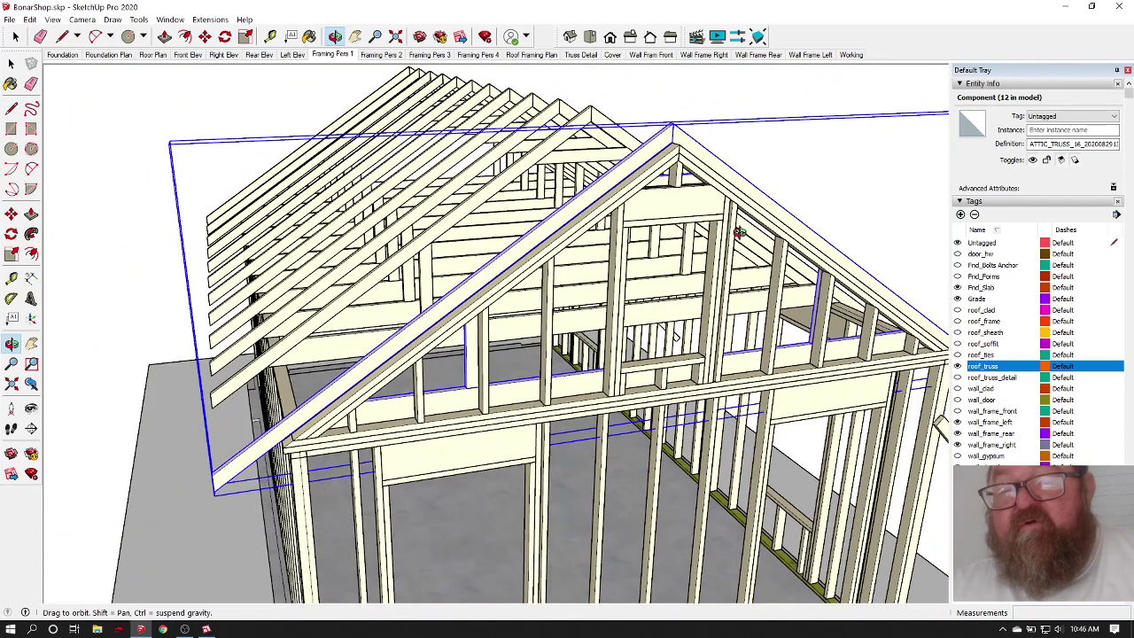
left_click_drag(558, 349, 696, 317)
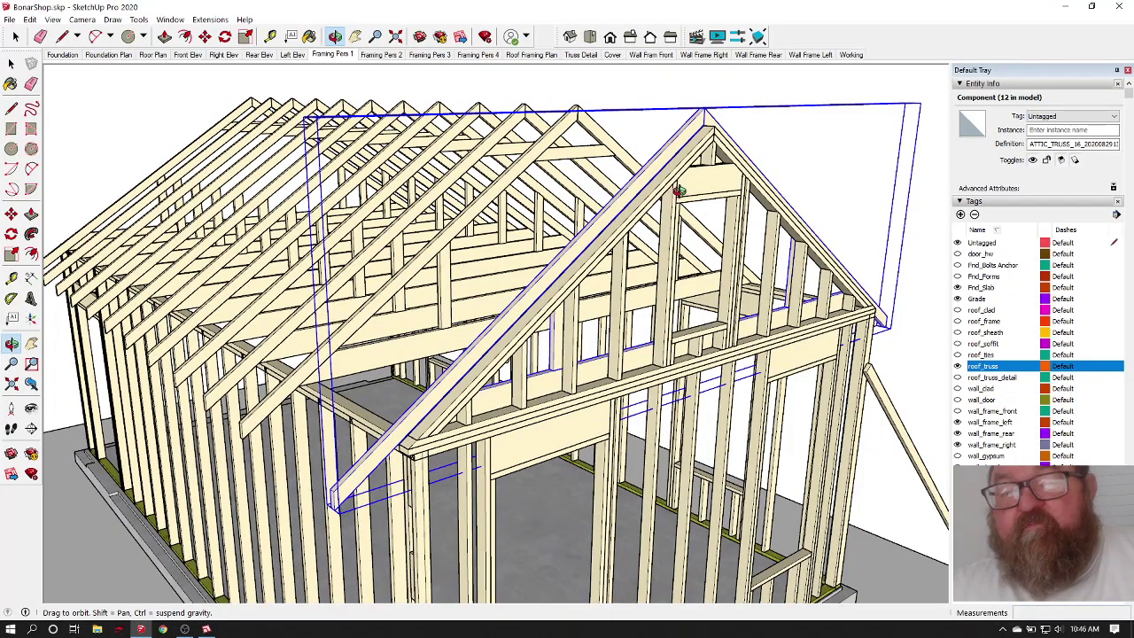
left_click_drag(679, 190, 635, 235)
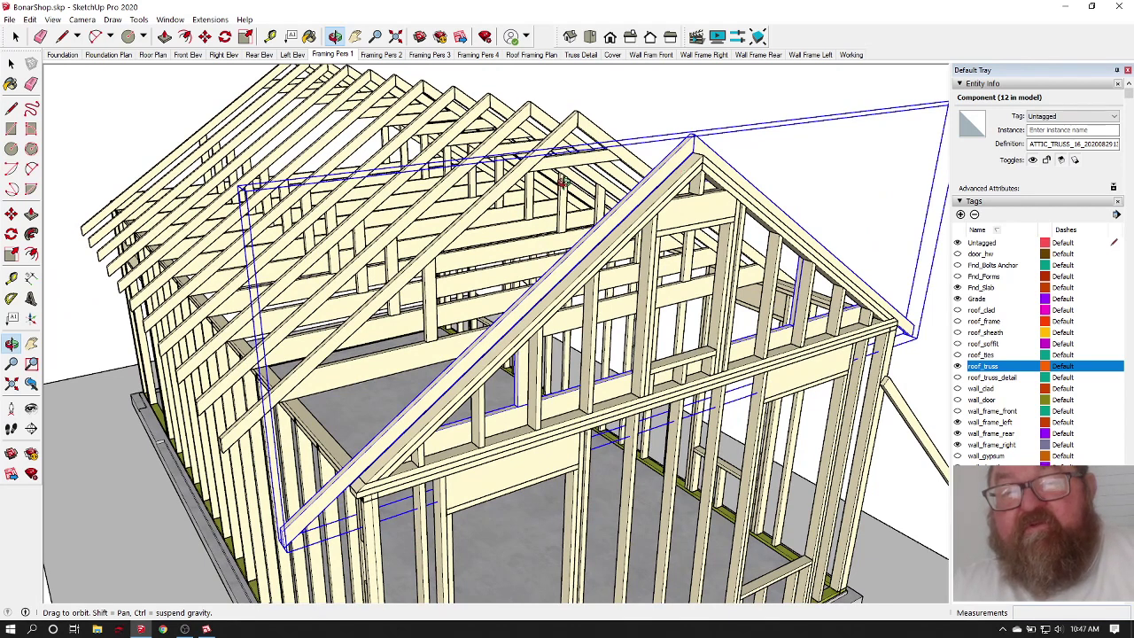
left_click_drag(636, 233, 670, 228)
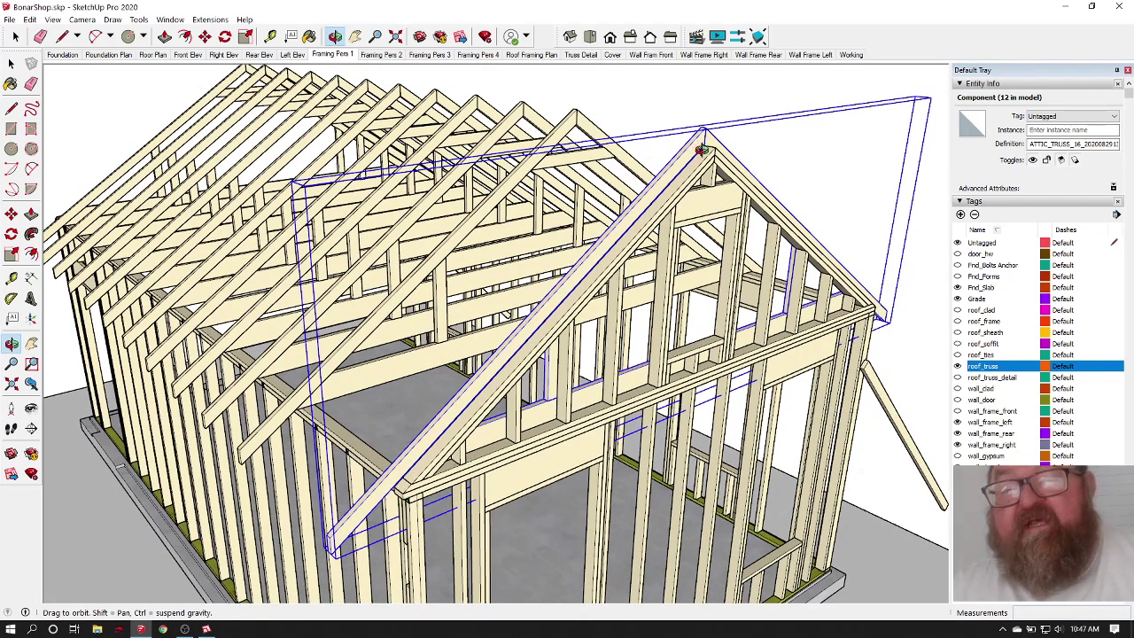
mouse_move(770, 204)
left_mouse_down()
mouse_move(602, 233)
mouse_move(553, 205)
mouse_move(832, 195)
mouse_move(764, 191)
left_mouse_up()
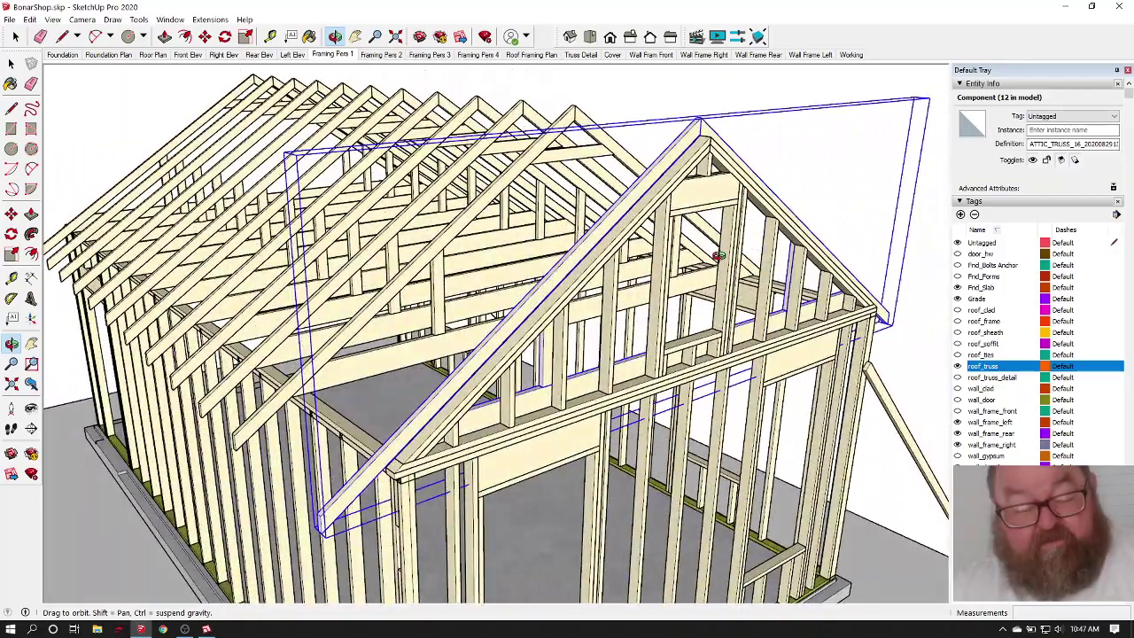
Step: Undo the truss's move toward the rear gable wall and show the roof_frame tag
left_click_drag(721, 254, 638, 278)
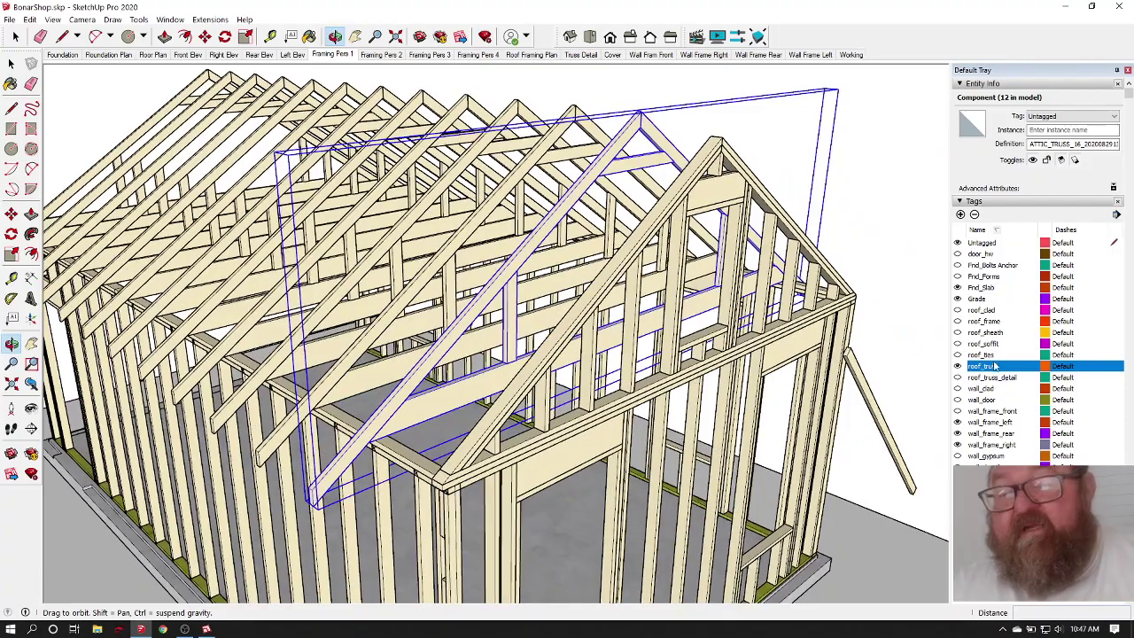
left_click(958, 321)
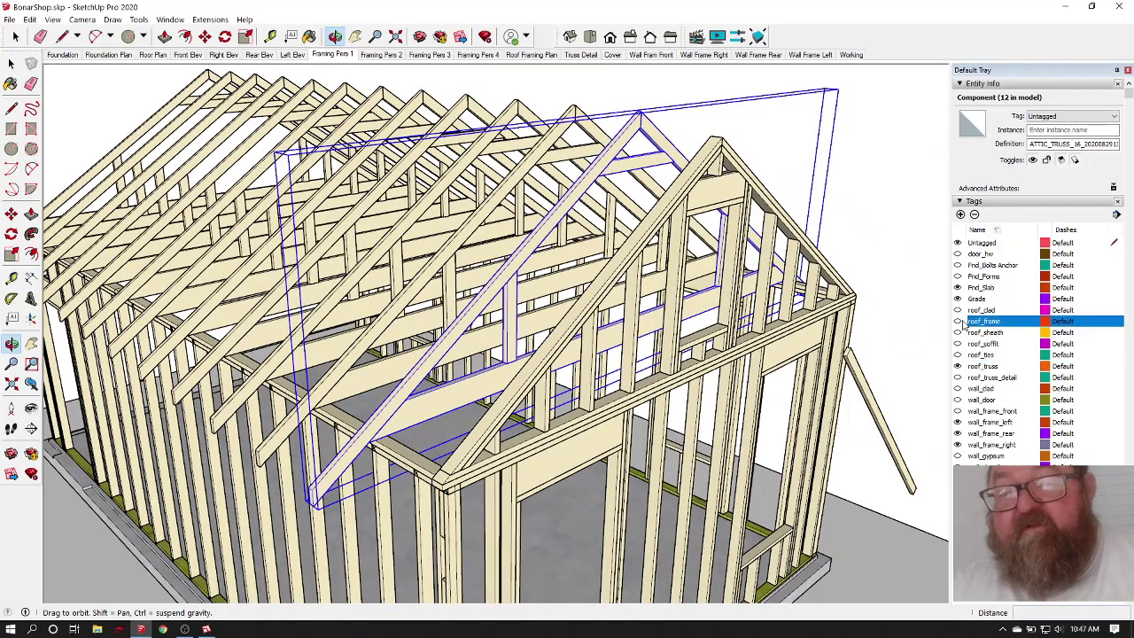
Step: Examine how the outlookers run from the last truss across the rear gable wall to the overhanging outer rafter, from peak to eave
scroll(698, 164, "up", 8)
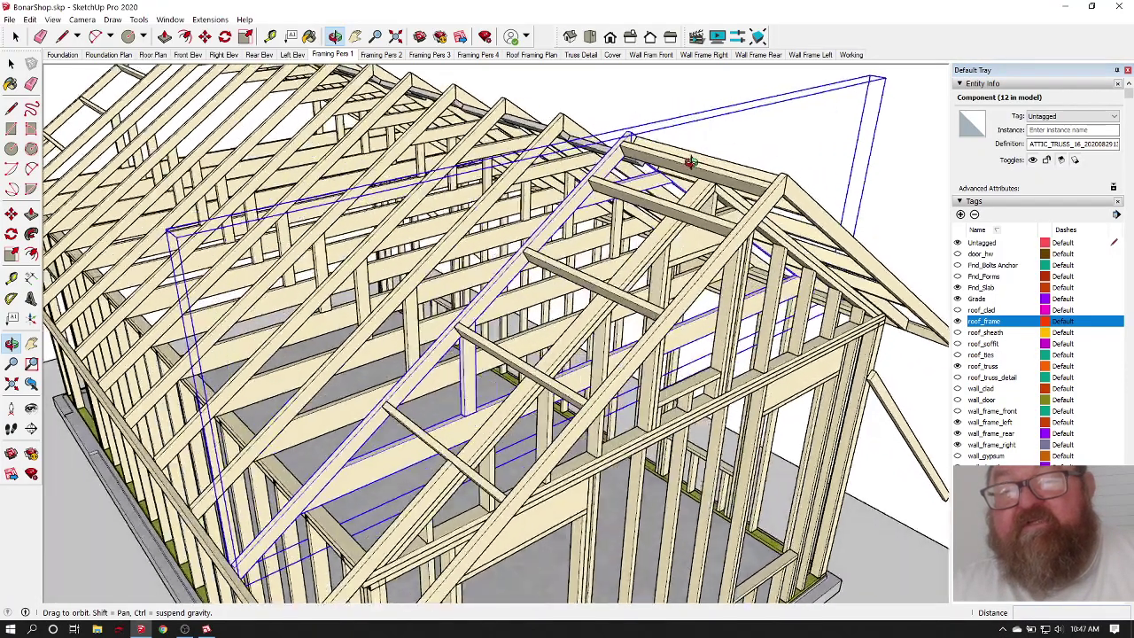
scroll(708, 177, "up", 6)
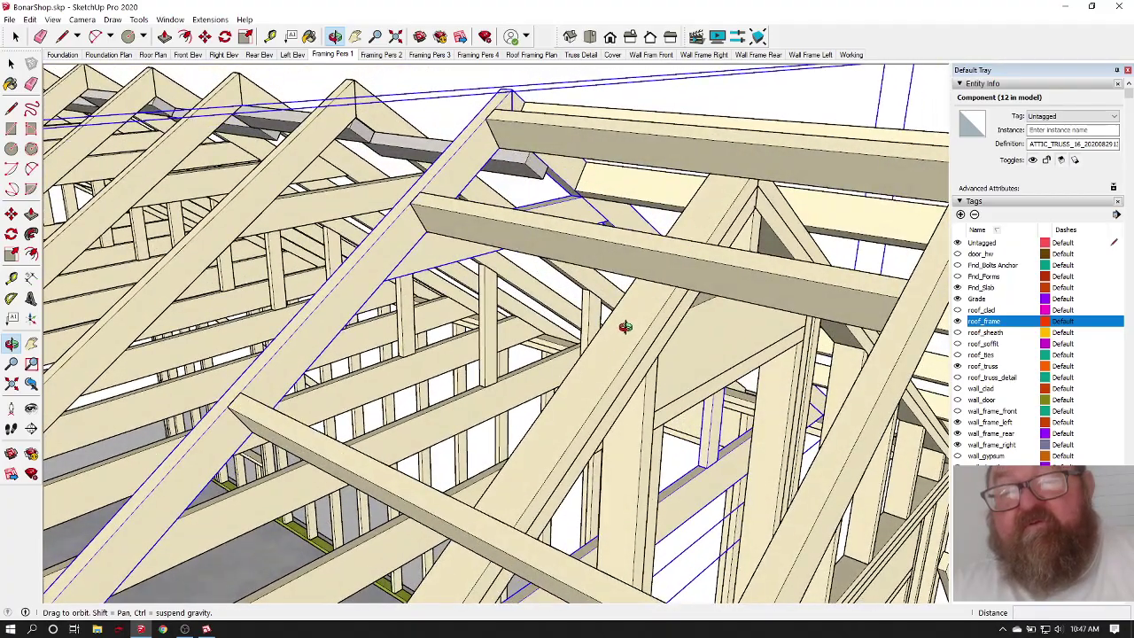
middle_click_drag(711, 206, 765, 257)
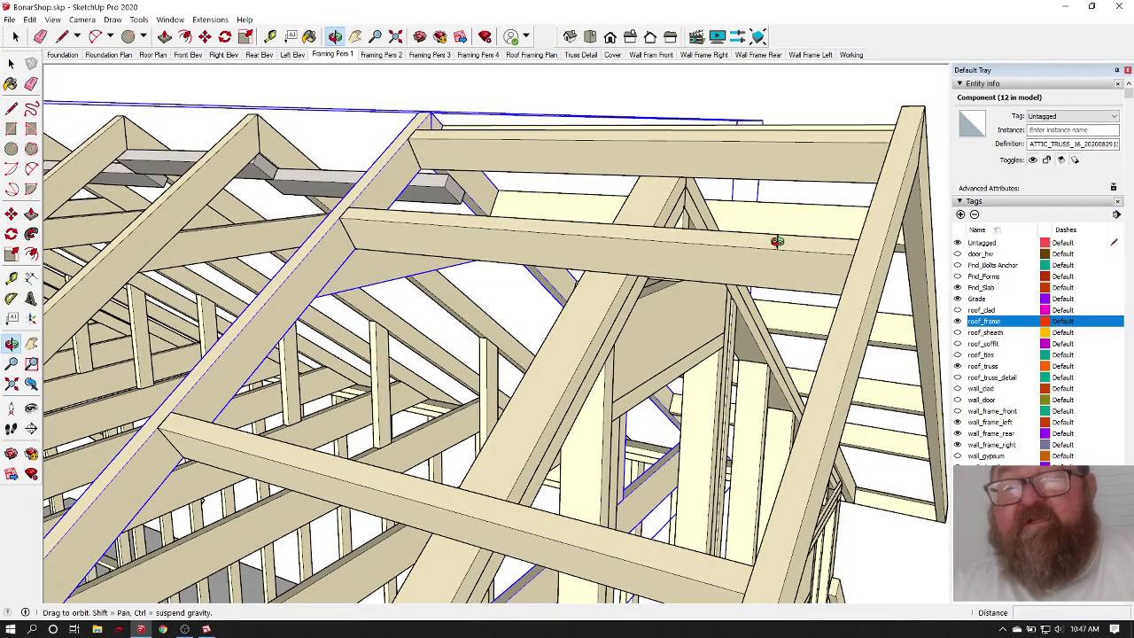
mouse_move(842, 266)
middle_mouse_down()
mouse_move(800, 195)
mouse_move(798, 148)
mouse_move(604, 299)
mouse_move(552, 306)
mouse_move(396, 277)
mouse_move(451, 257)
mouse_move(620, 266)
mouse_move(777, 254)
mouse_move(684, 310)
mouse_move(693, 320)
middle_mouse_up()
scroll(524, 503, "up", 3)
left_click_drag(678, 444, 511, 547)
scroll(699, 374, "down", 3)
left_click_drag(701, 377, 635, 442)
scroll(442, 516, "up", 2)
scroll(442, 517, "up", 2)
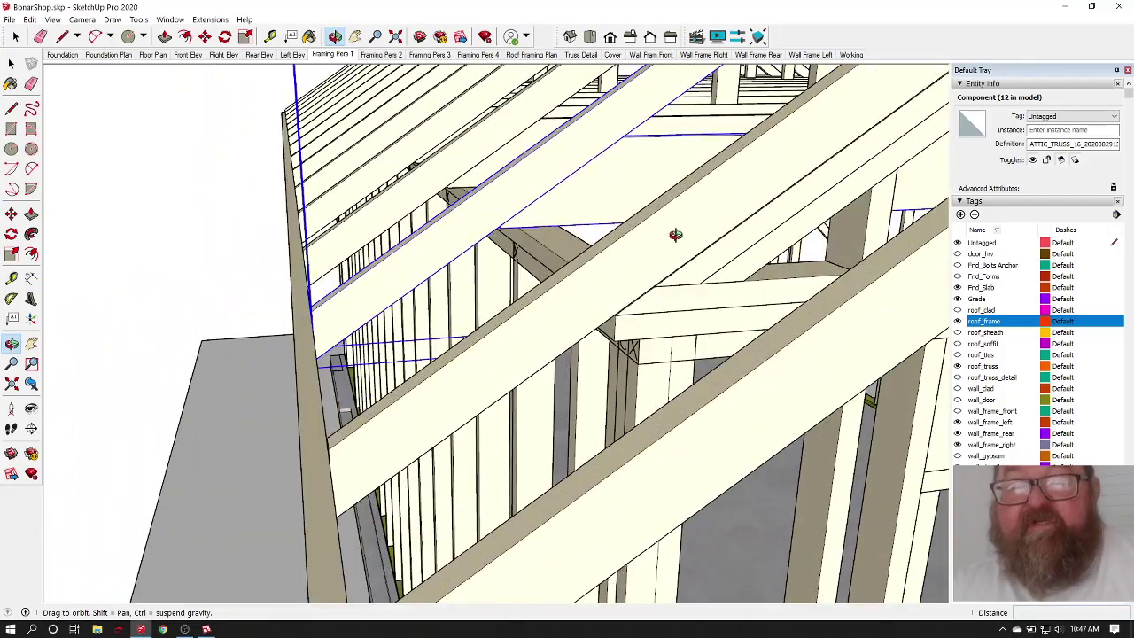
left_click_drag(441, 404, 384, 362)
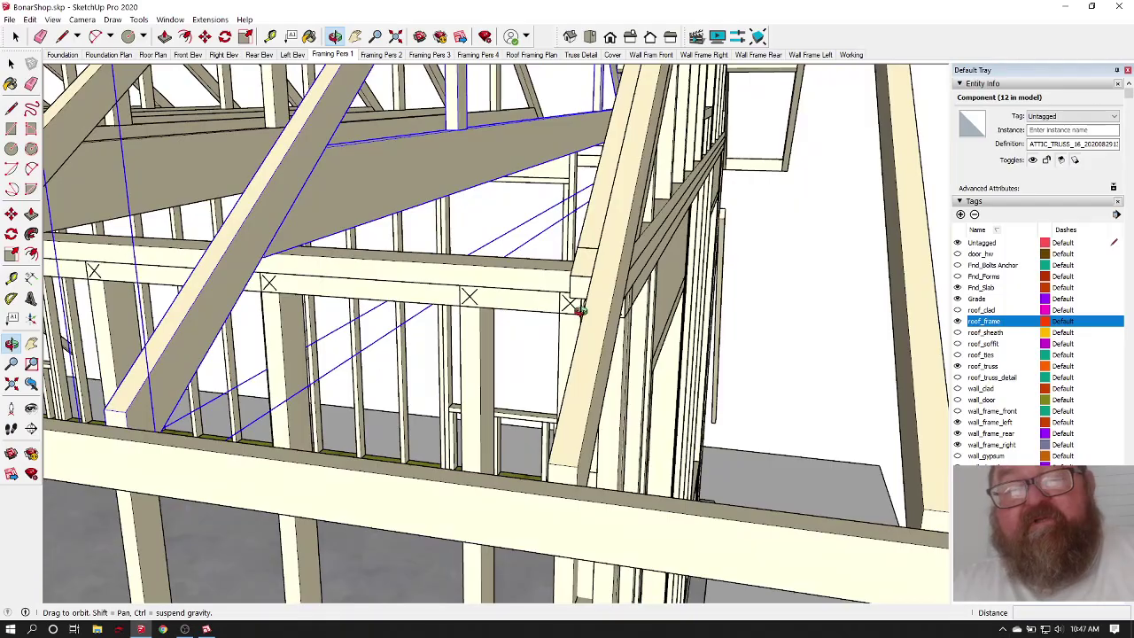
left_click_drag(596, 310, 415, 332)
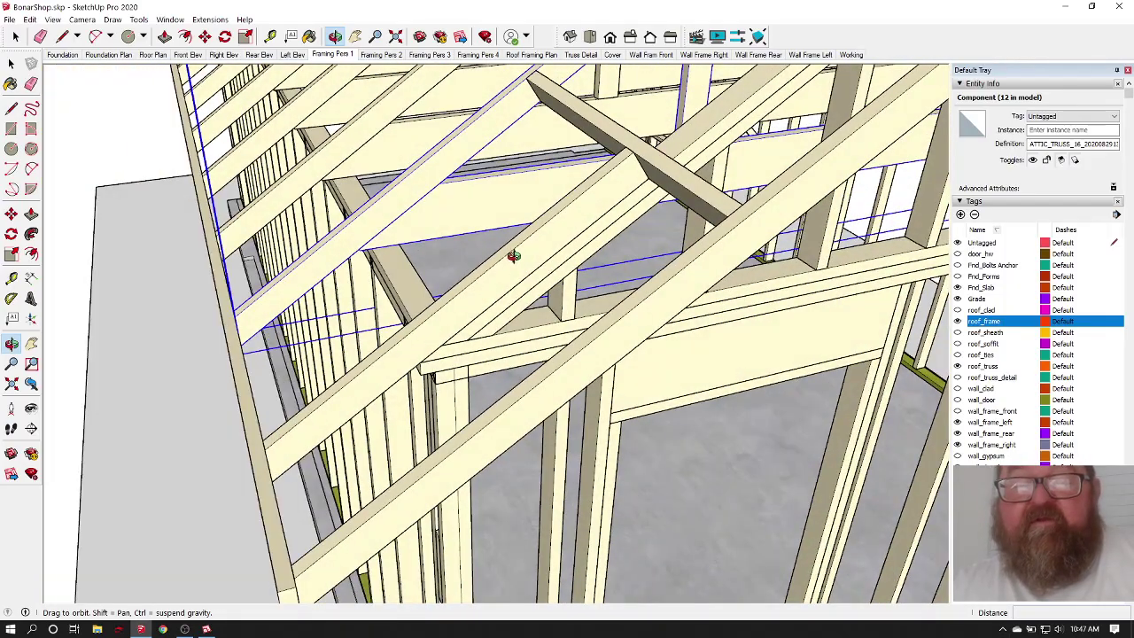
Step: Measure along the rear gable wall's sloping rafter from the eave fascia up to the lowest outlooker
left_click(270, 37)
left_click(263, 446)
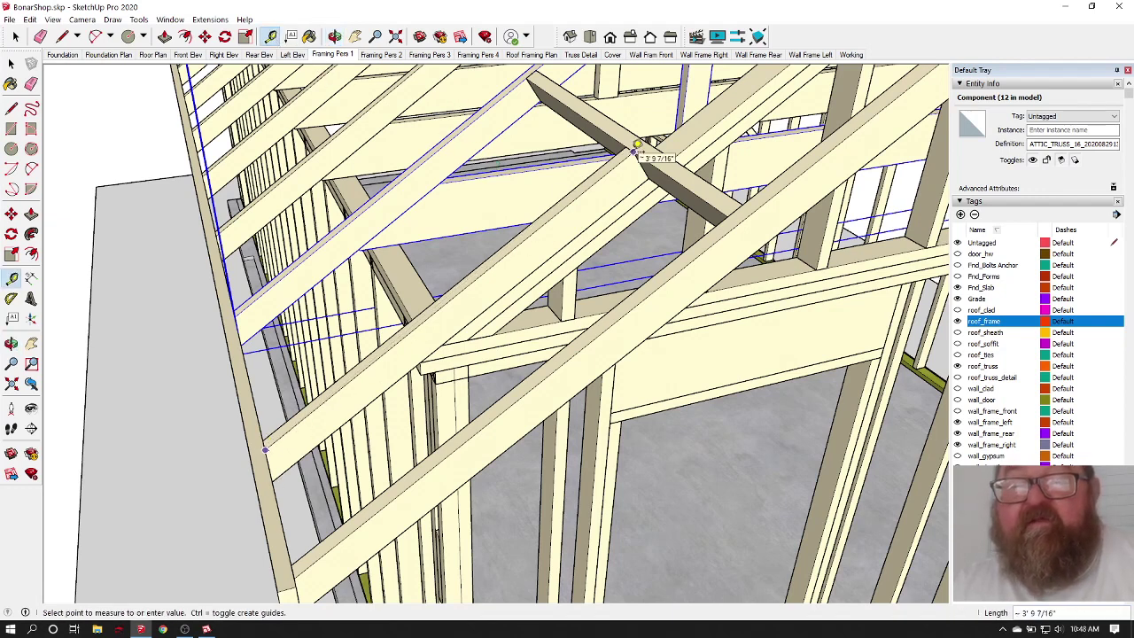
left_click(633, 151)
scroll(487, 336, "down", 6)
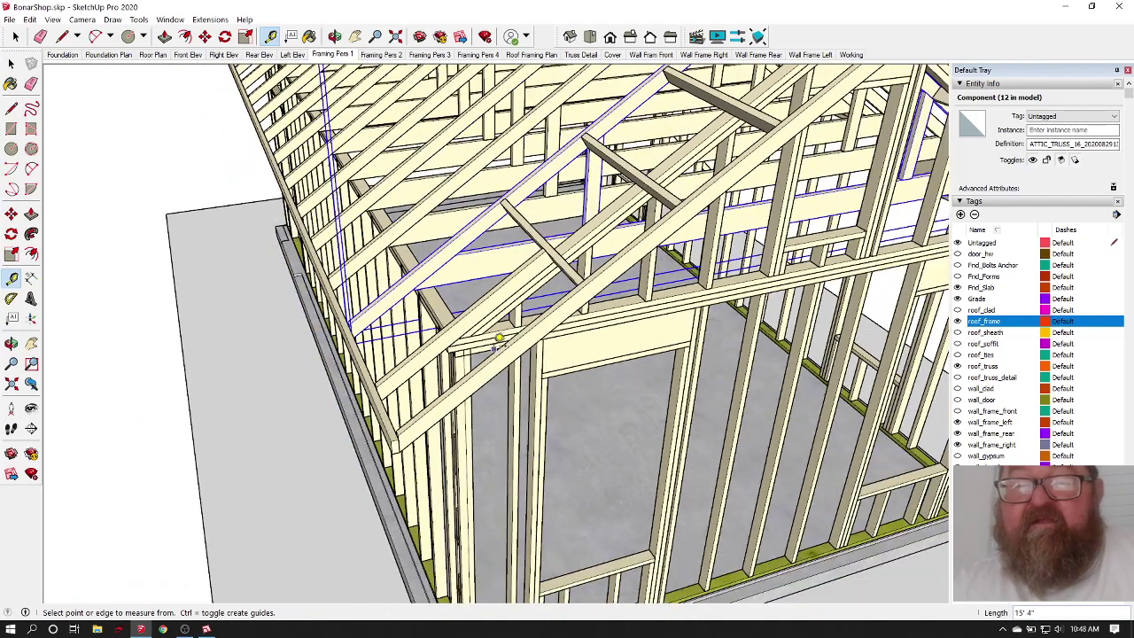
scroll(622, 169, "up", 3)
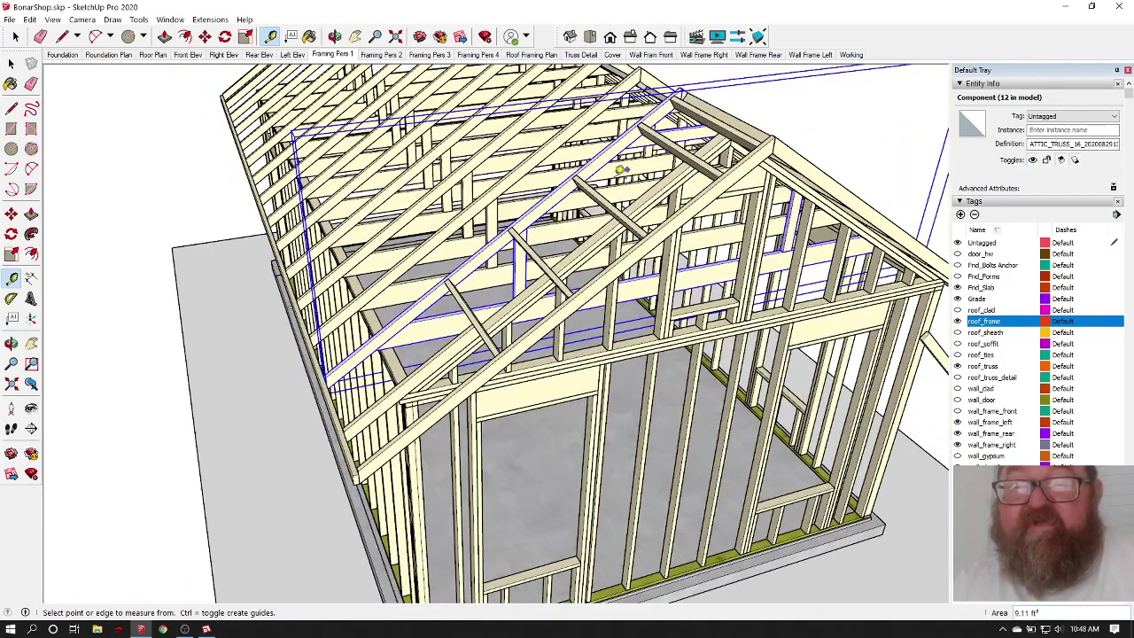
scroll(377, 414, "up", 3)
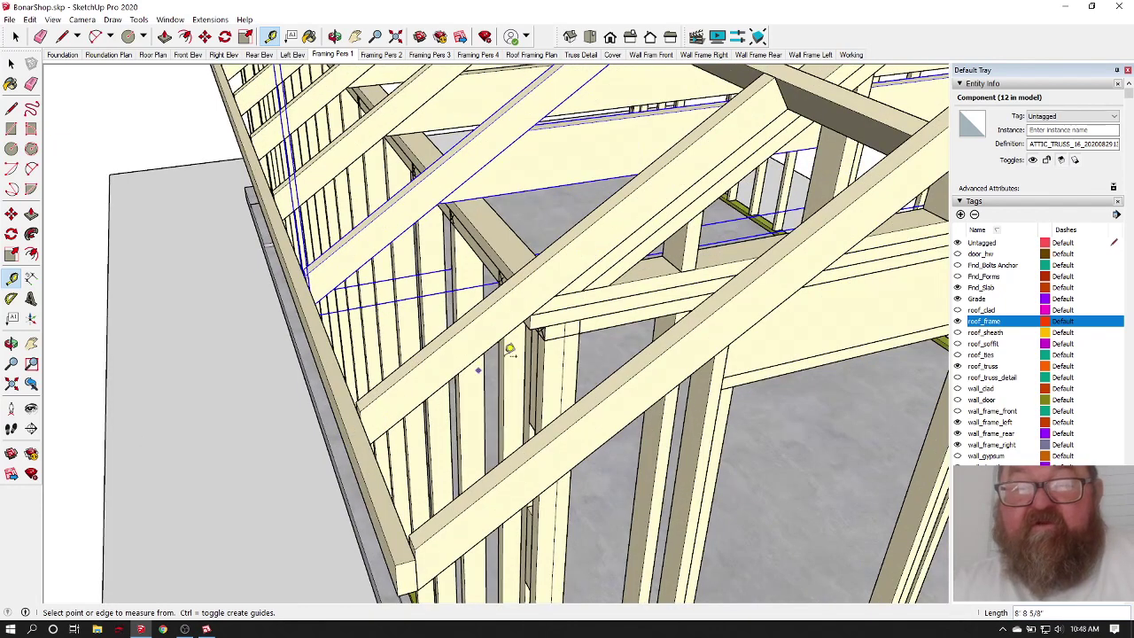
scroll(764, 97, "down", 2)
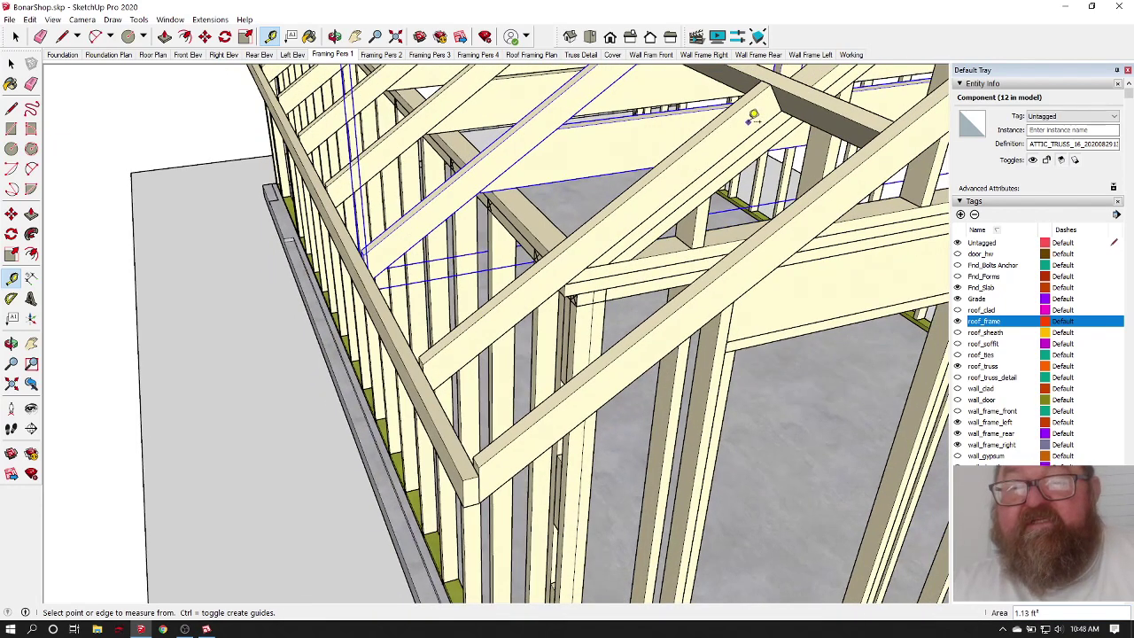
left_click(763, 97)
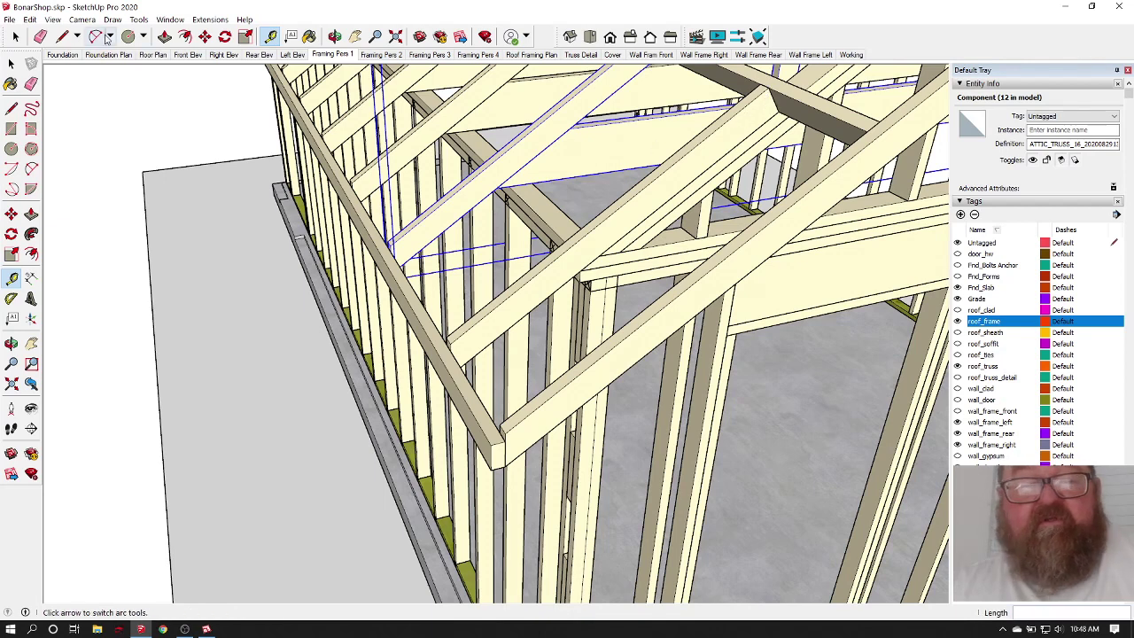
Step: Try to move the lowest outlooker about 1' 9 3/16" down the roof slope toward the eave
left_click(15, 37)
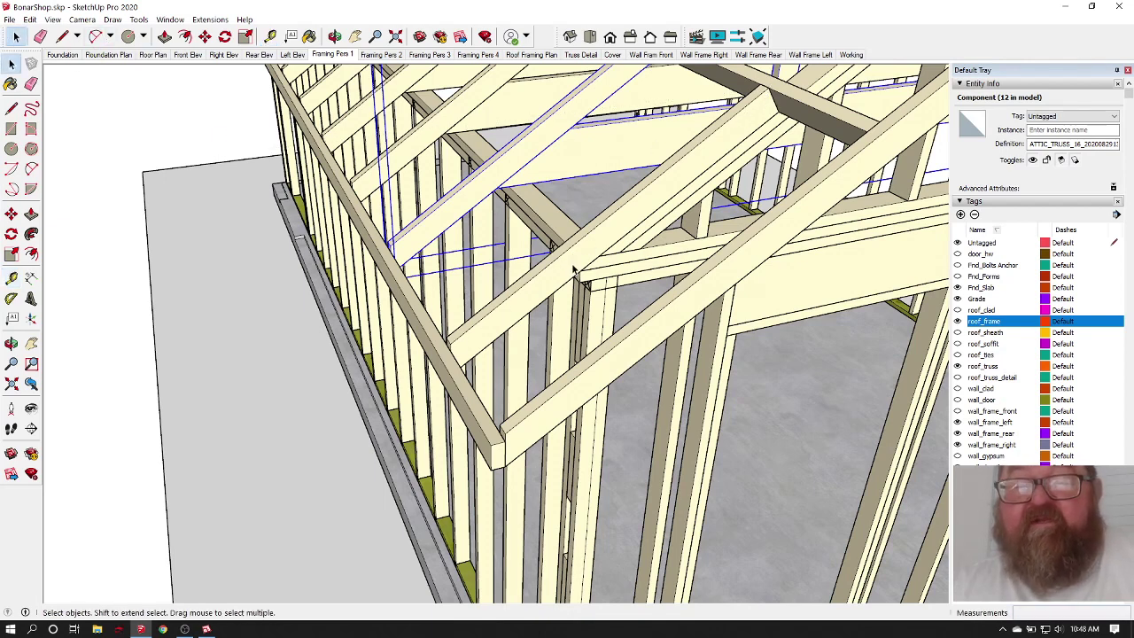
scroll(575, 268, "down", 1)
left_click(780, 135)
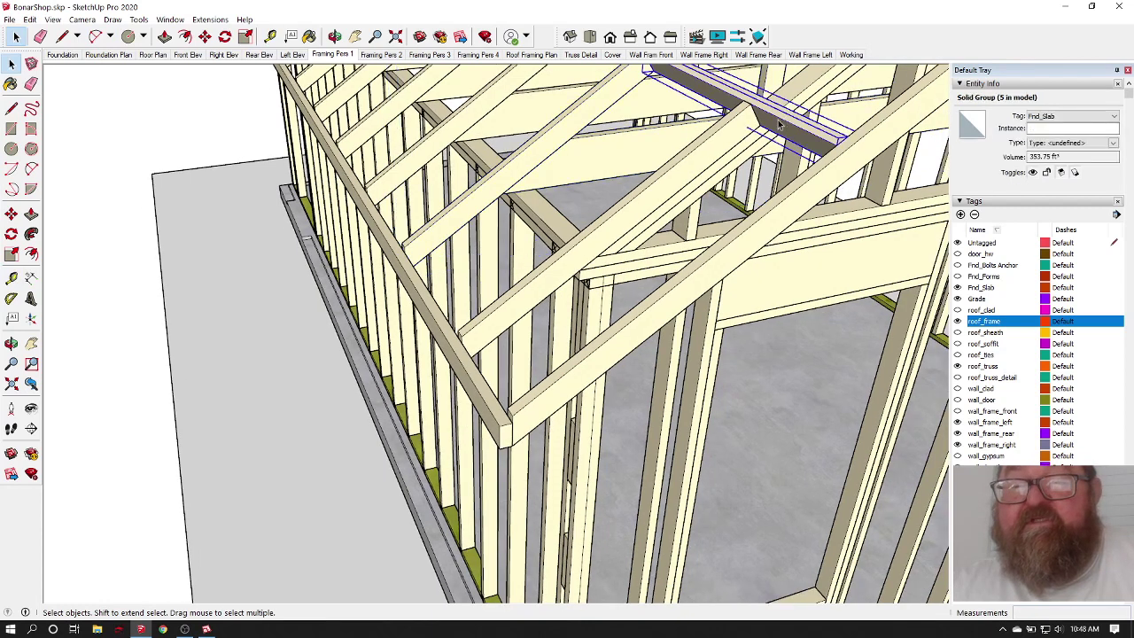
left_click(200, 40)
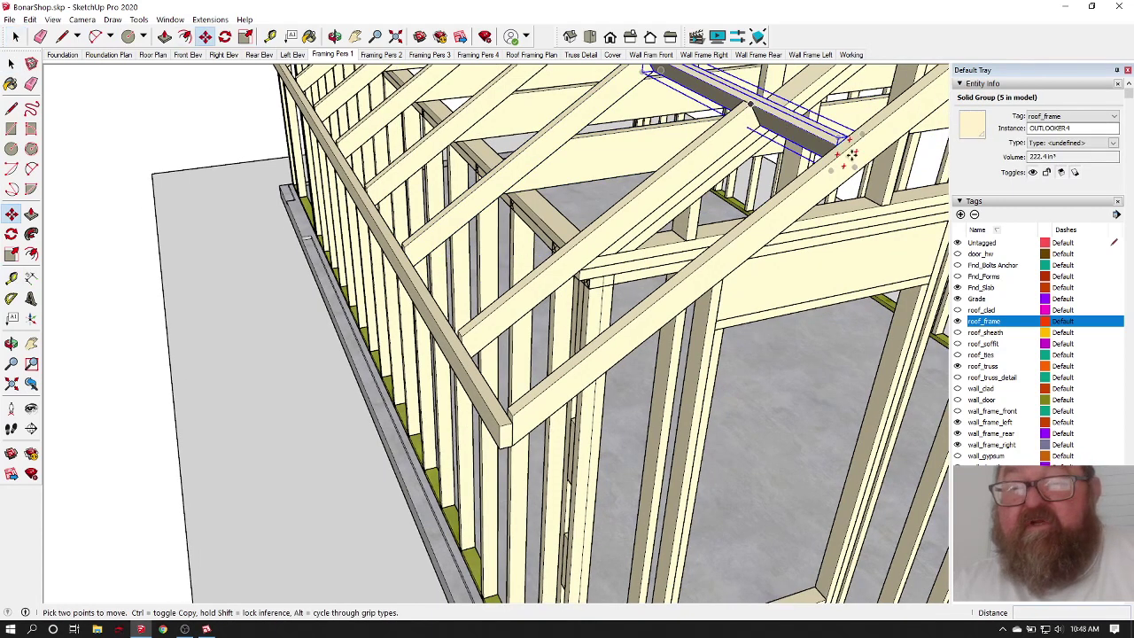
left_click(838, 144)
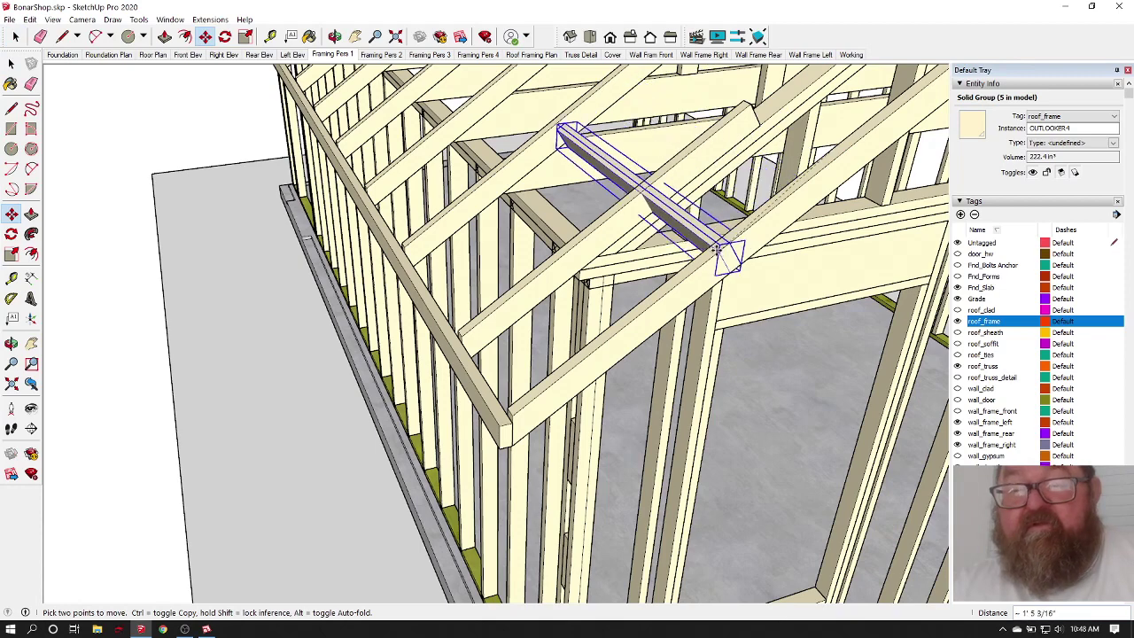
left_click(677, 266)
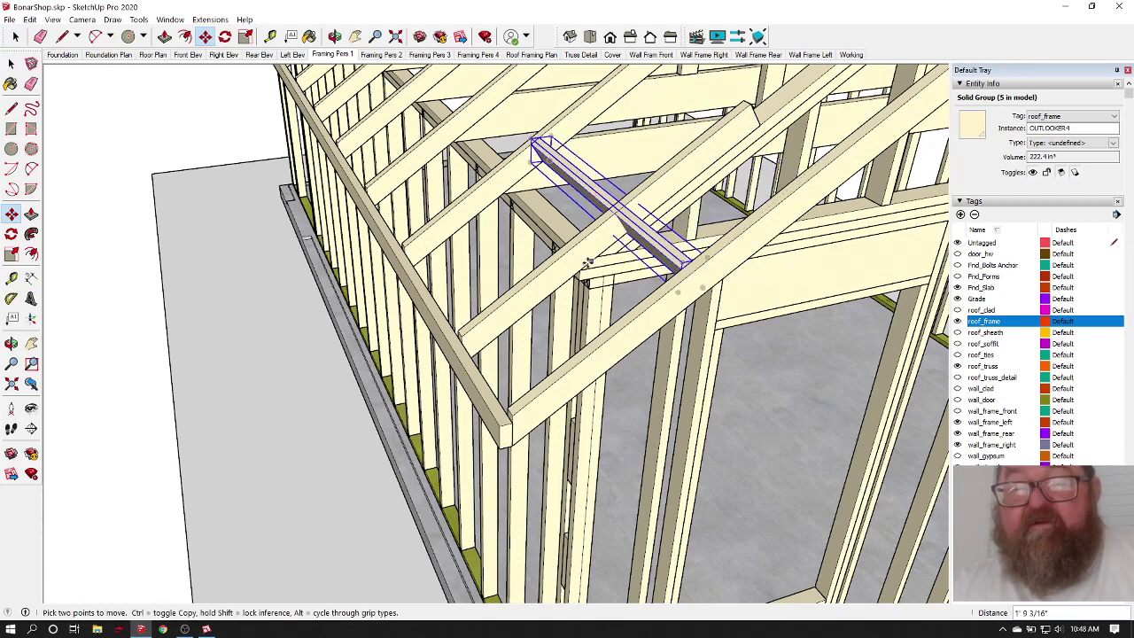
scroll(646, 204, "up", 5)
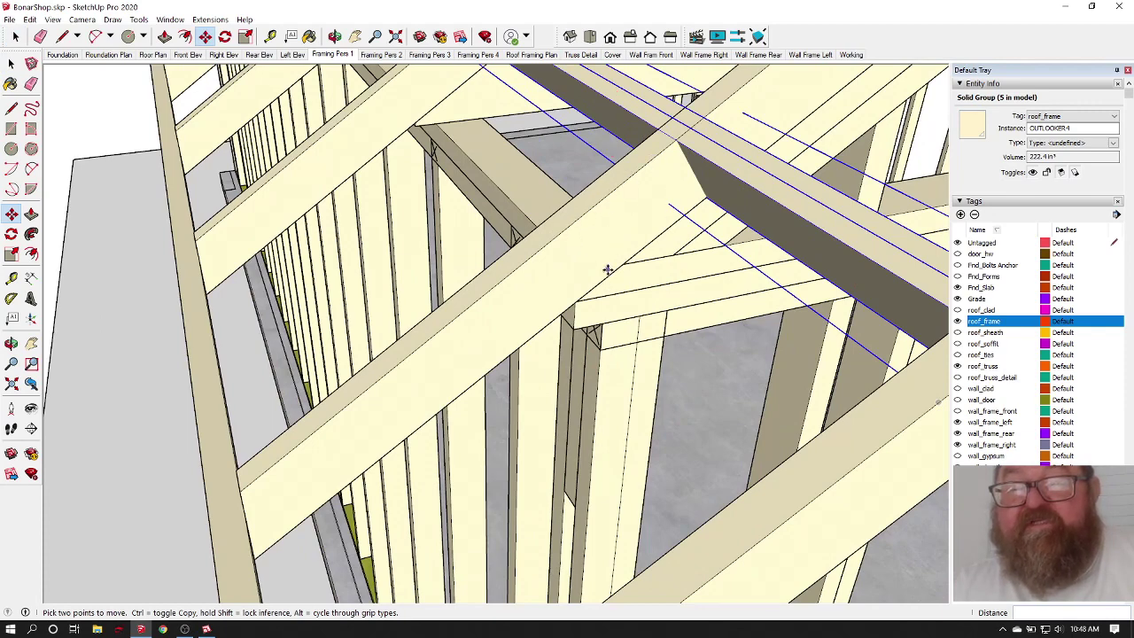
scroll(665, 254, "down", 4)
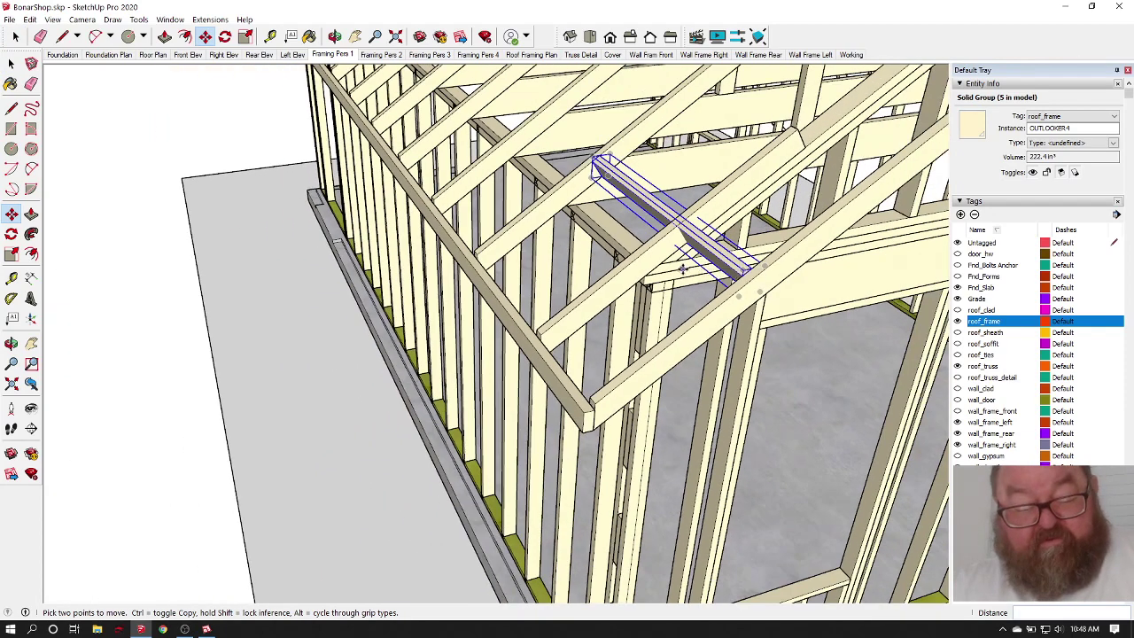
key("ctrl+z")
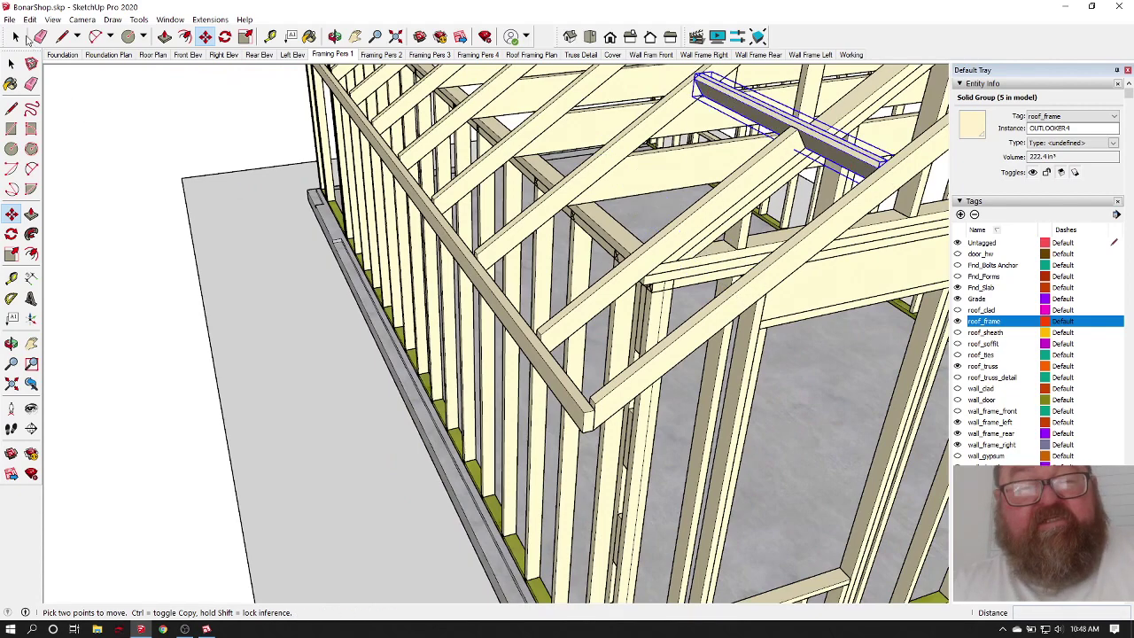
key("space")
Step: Inspect the outlookers and overhang framing around the rear gable from the eave corner, with nothing selected
scroll(309, 308, "down", 2)
scroll(309, 308, "down", 1)
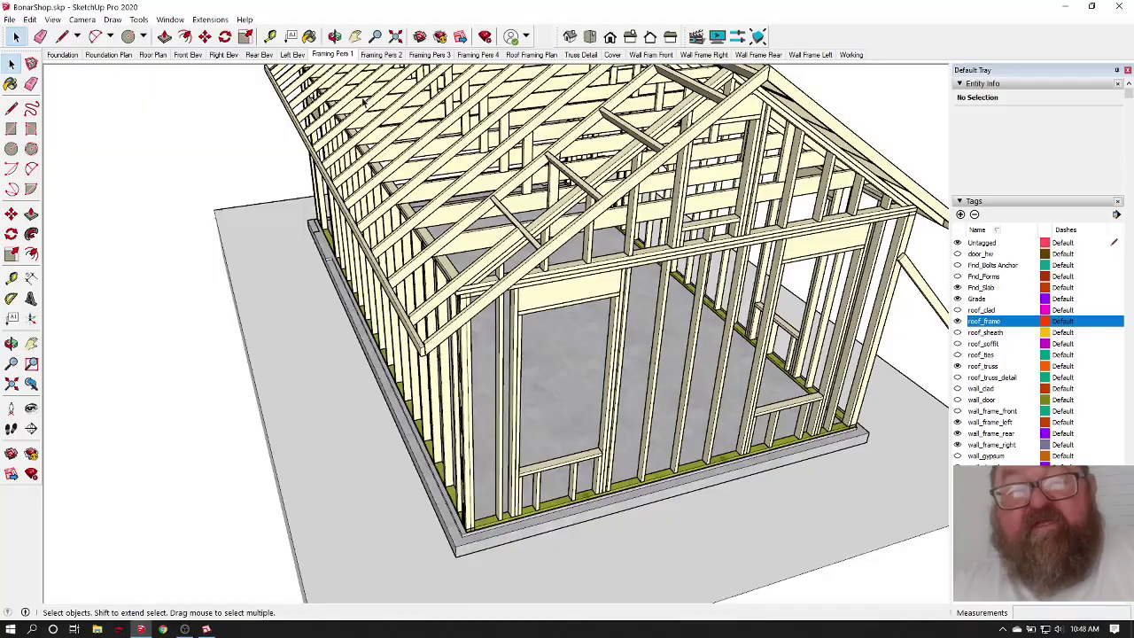
left_click(336, 38)
left_click_drag(531, 196, 496, 207)
scroll(496, 207, "up", 4)
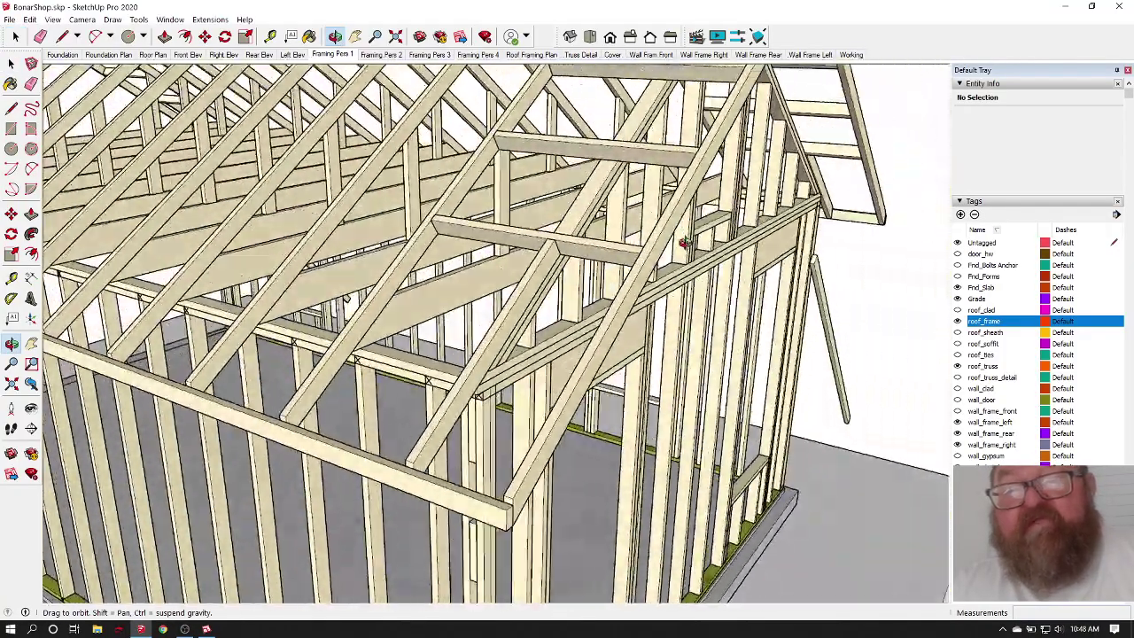
left_click_drag(727, 266, 762, 235)
scroll(762, 235, "up", 3)
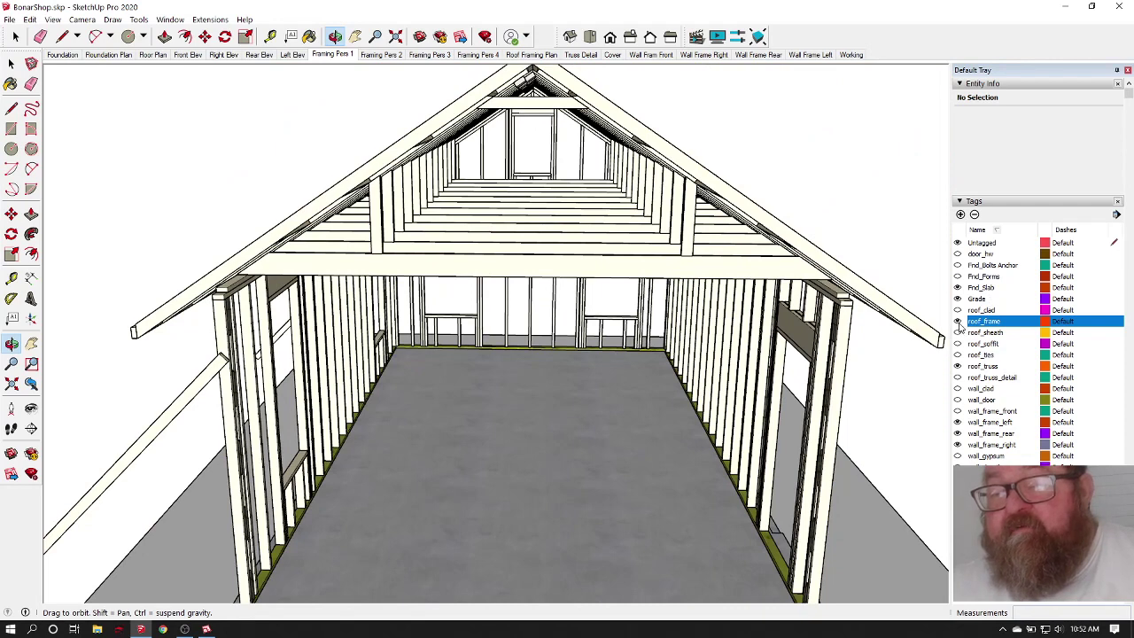
Step: Hide the roof_frame and roof_truss tags and show the wall_frame_front tag
left_click(957, 322)
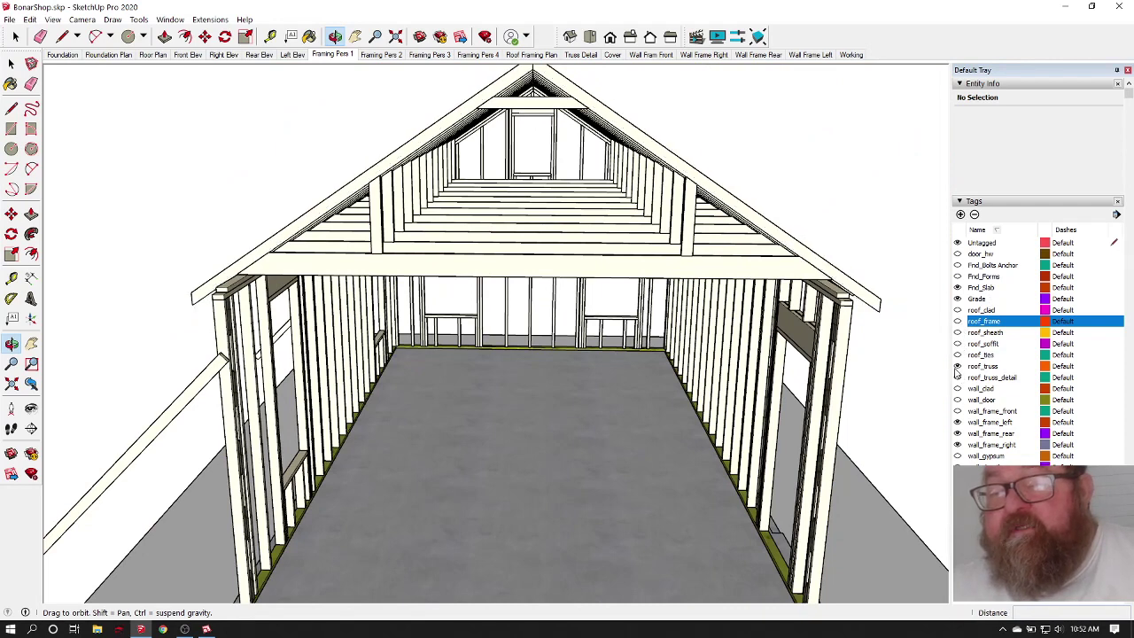
left_click(957, 367)
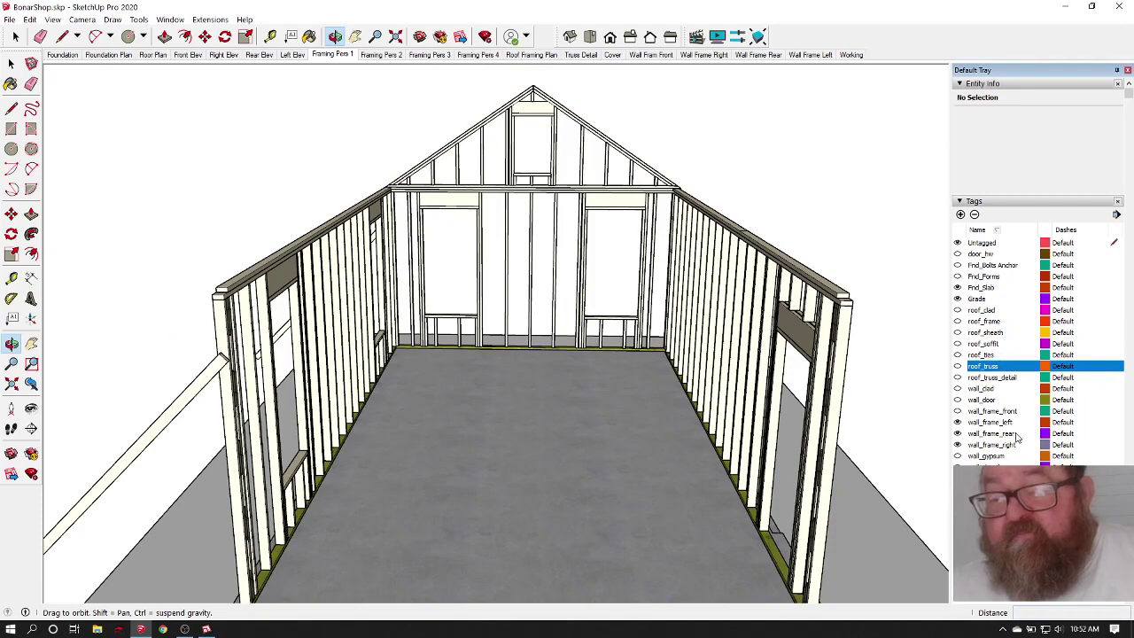
left_click(956, 411)
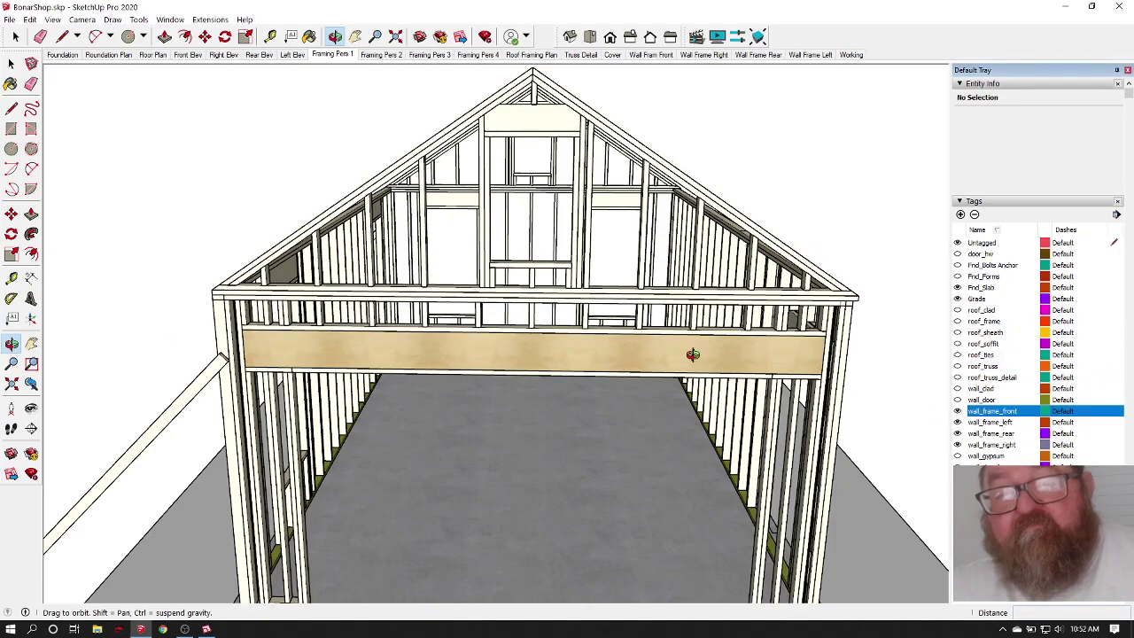
Step: Examine the front wall framing around the garage door opening, especially the left end of the header and its jamb studs
left_click_drag(757, 347, 599, 348)
scroll(737, 307, "down", 3)
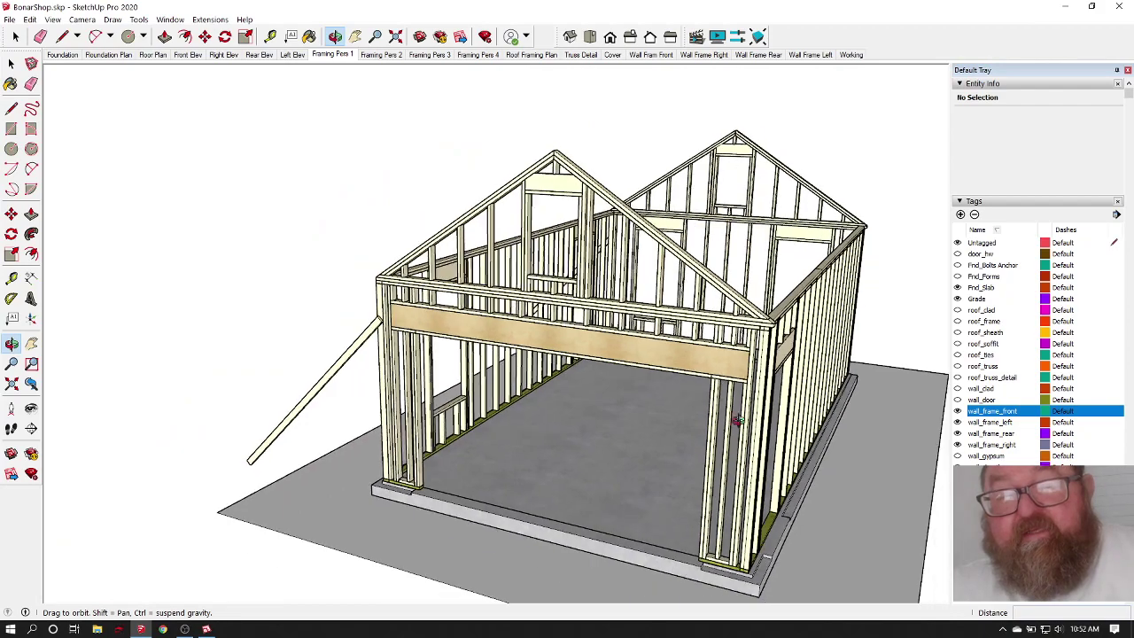
left_click_drag(720, 482, 691, 399)
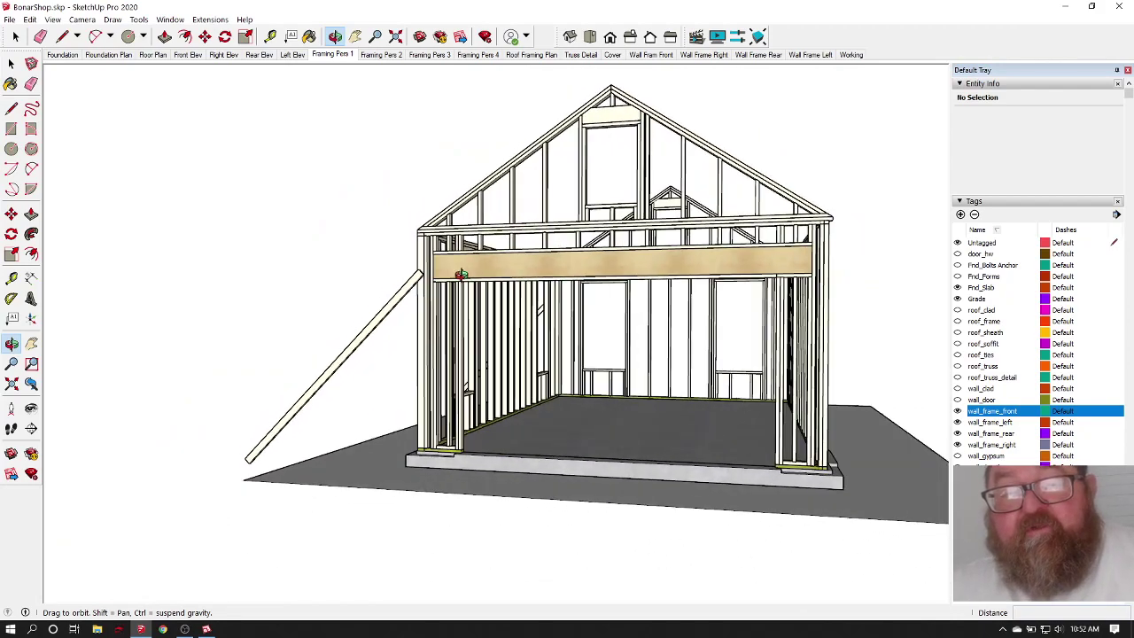
scroll(461, 274, "up", 5)
left_click_drag(468, 236, 699, 280)
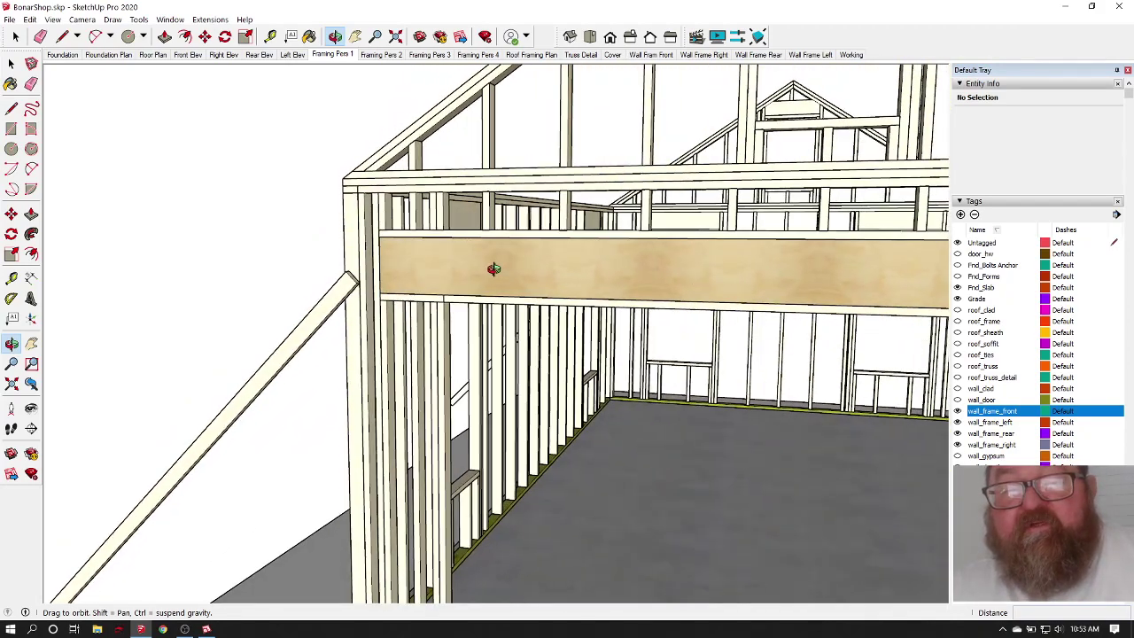
scroll(493, 269, "up", 2)
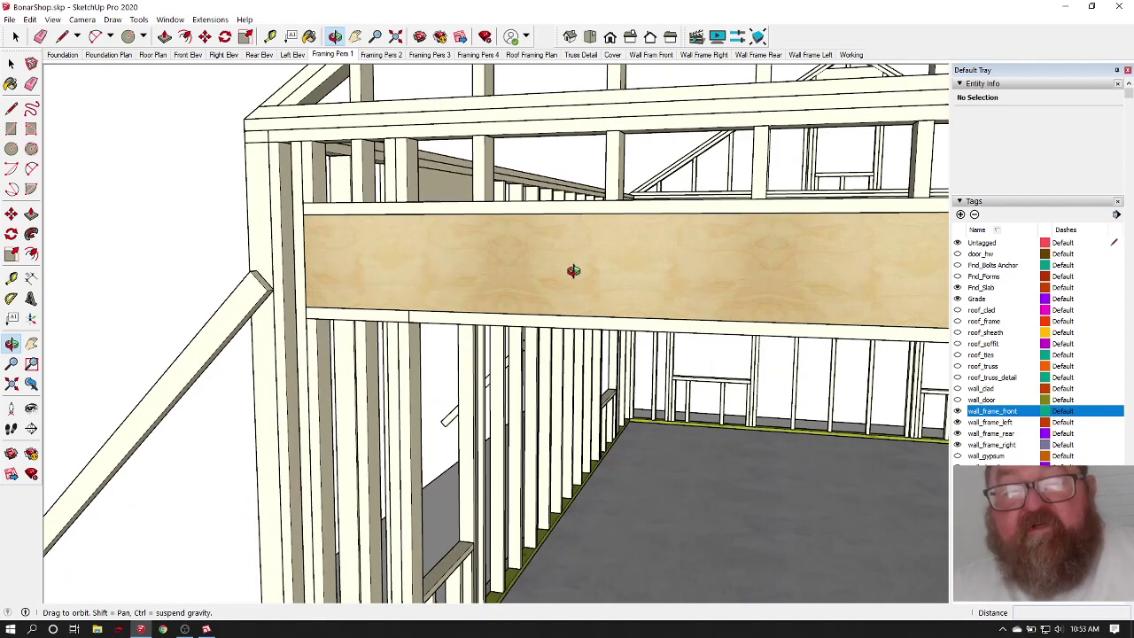
scroll(424, 257, "down", 6)
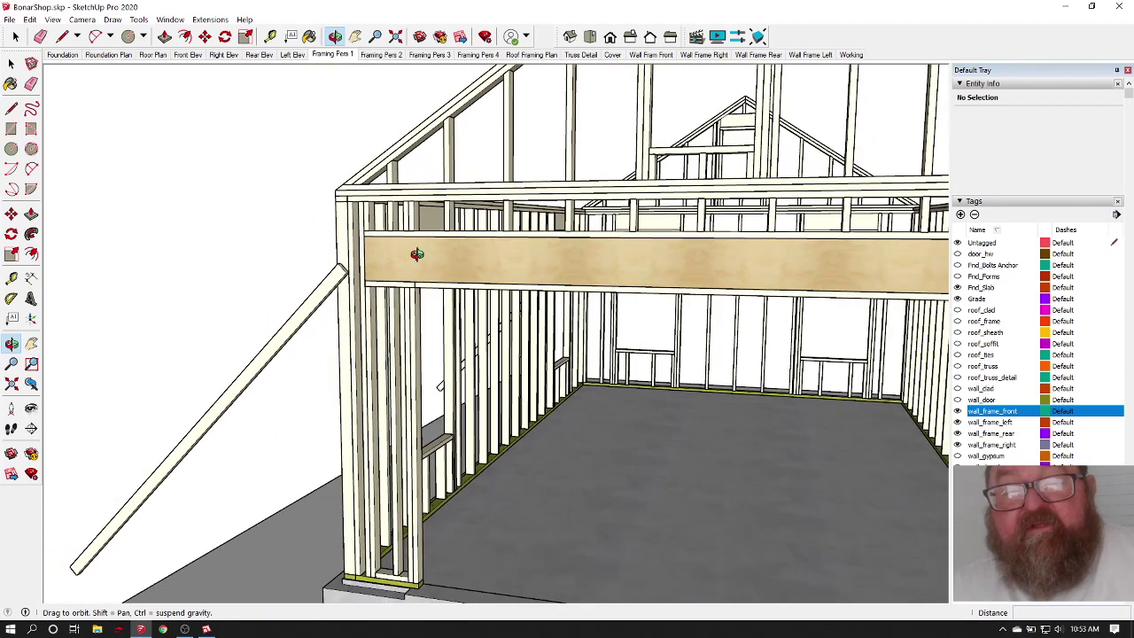
scroll(411, 514, "up", 4)
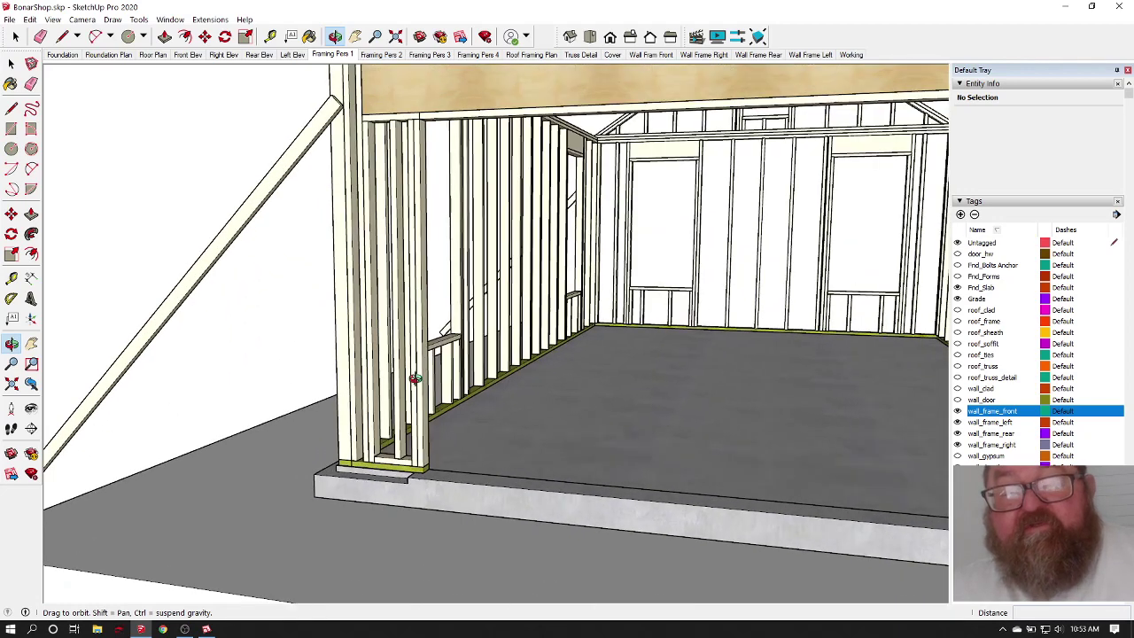
scroll(397, 173, "up", 3)
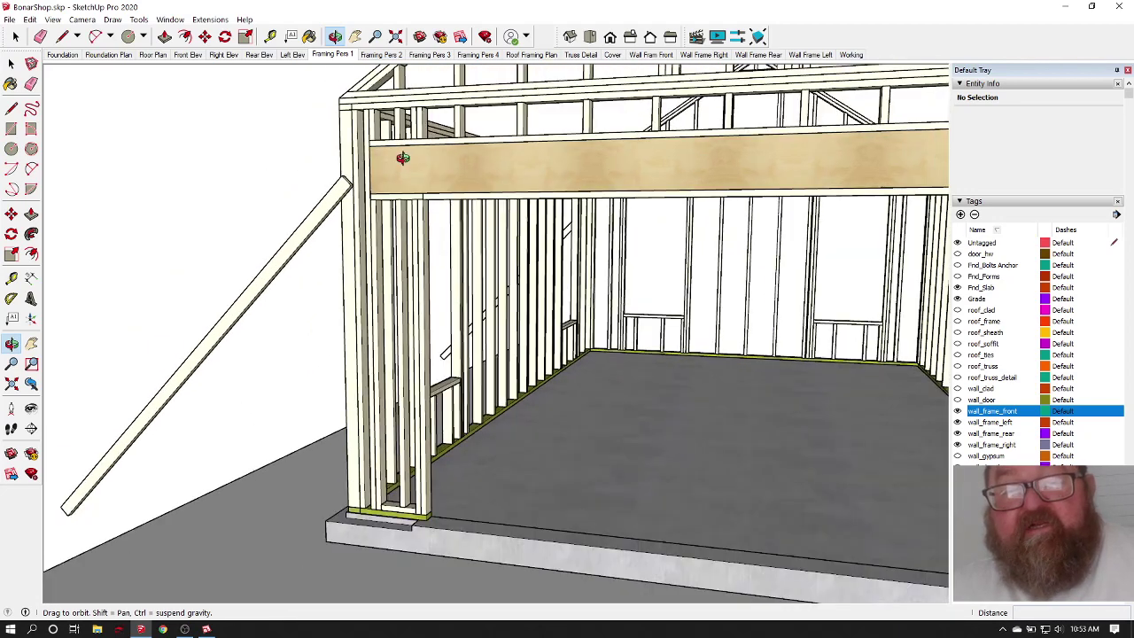
scroll(384, 182, "down", 2)
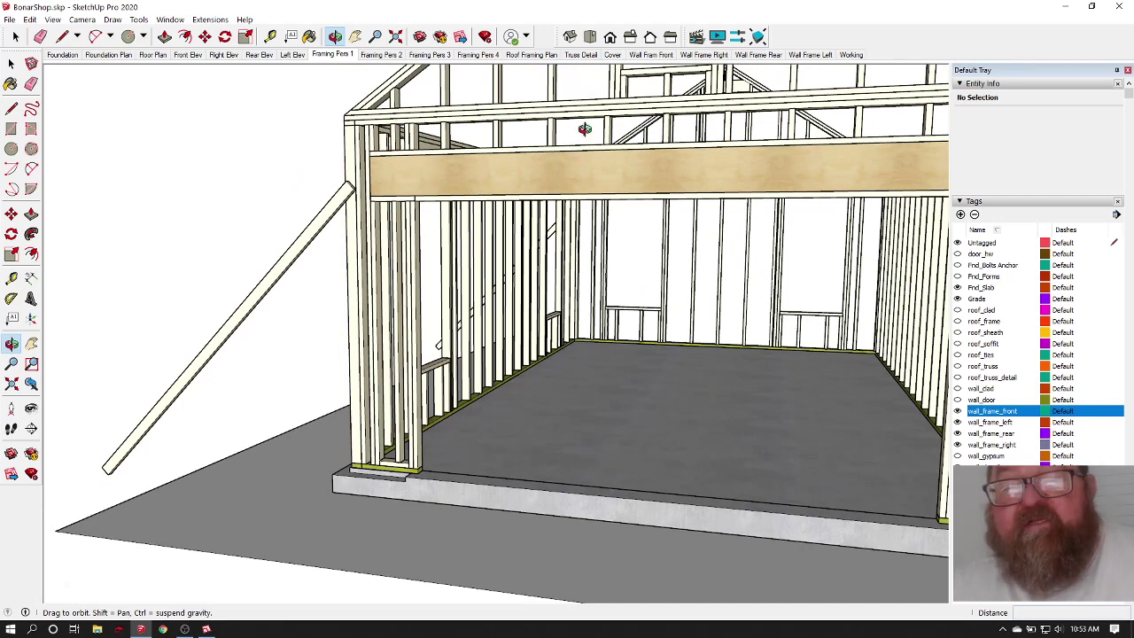
scroll(388, 181, "up", 3)
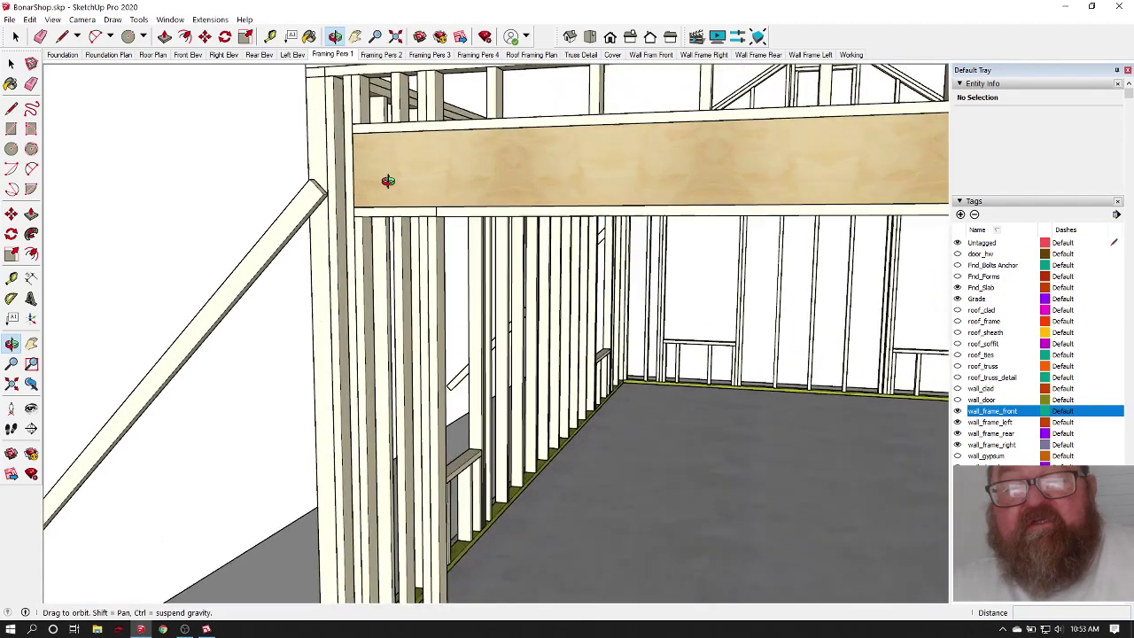
Step: Inspect the left end of the garage header from below, outside and inside to see how it bears on the trimmer studs
left_click_drag(501, 172, 282, 130)
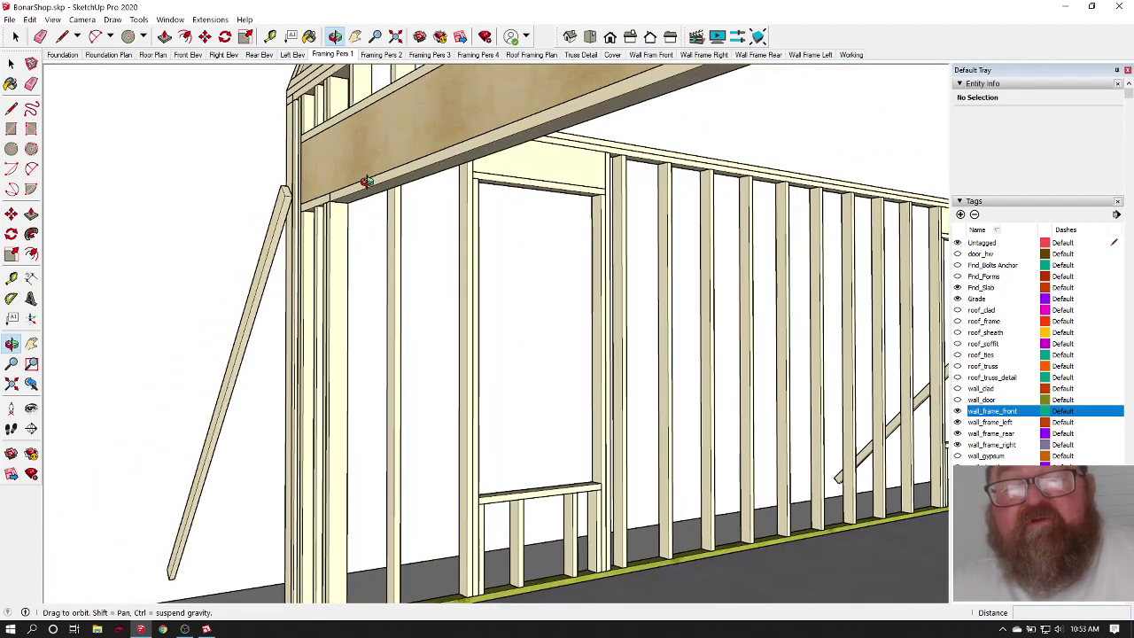
scroll(365, 182, "up", 2)
scroll(380, 182, "down", 3)
scroll(328, 171, "up", 5)
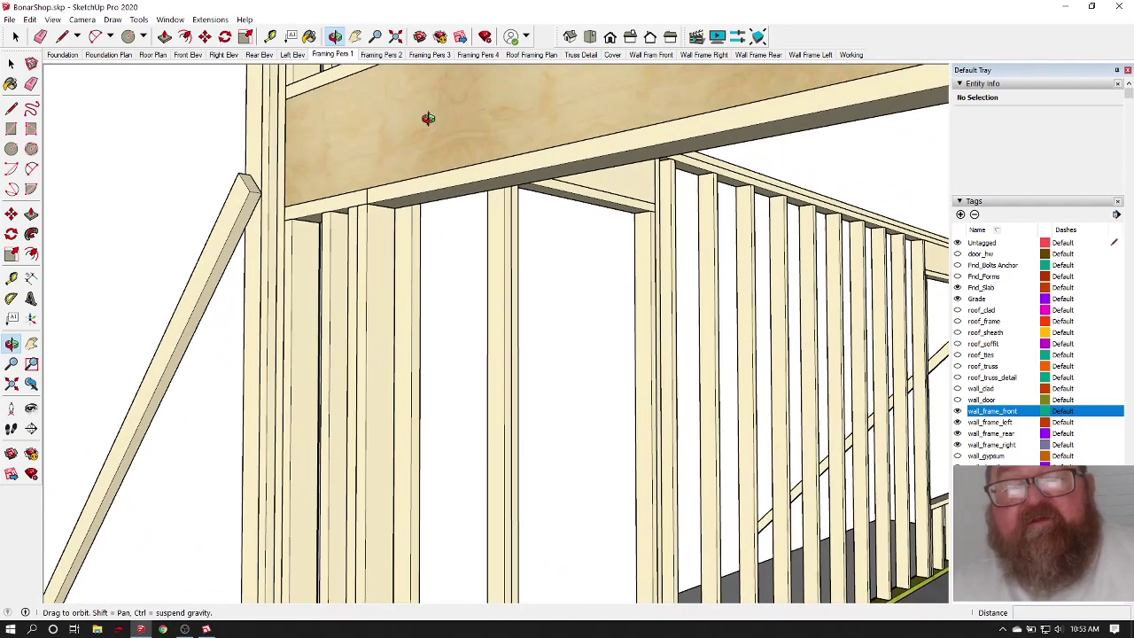
scroll(515, 167, "down", 3)
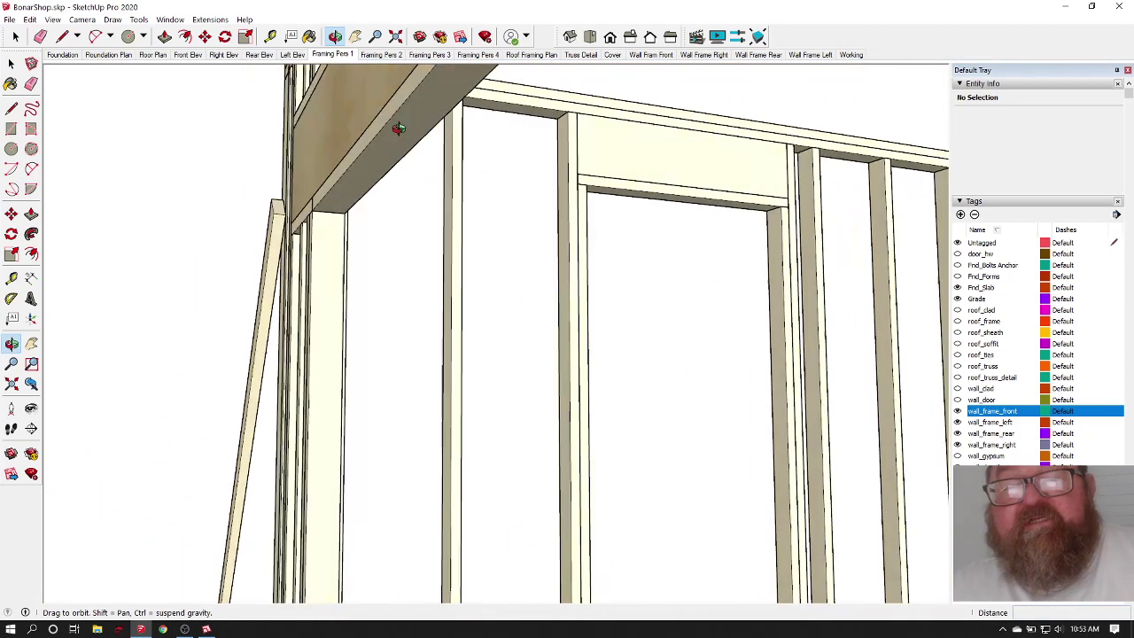
scroll(392, 121, "up", 2)
scroll(435, 147, "down", 1)
scroll(549, 162, "up", 3)
left_click_drag(549, 162, 431, 195)
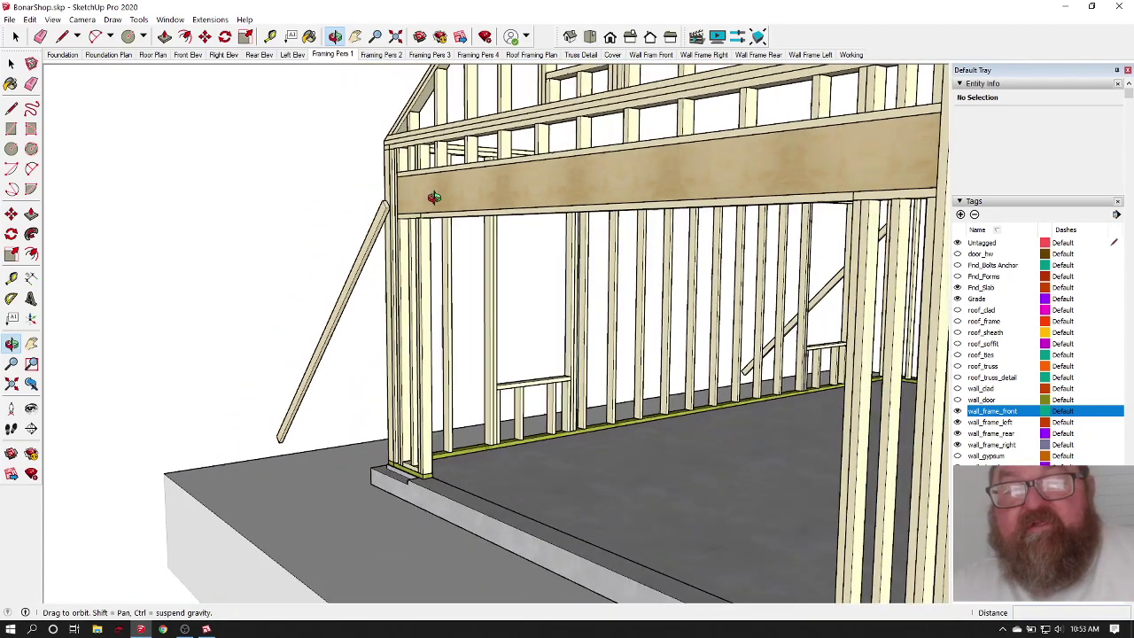
left_click_drag(513, 194, 414, 185)
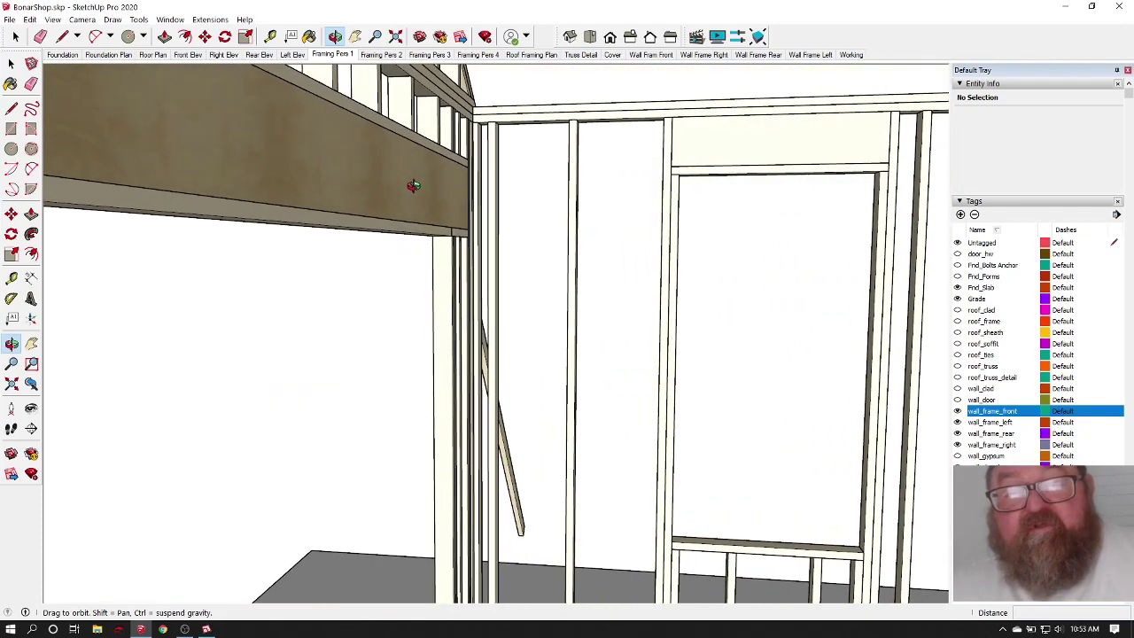
left_click_drag(316, 165, 387, 130)
Step: Measure the depth of the garage header from its lower edge to its upper edge with the Tape Measure
left_click(271, 37)
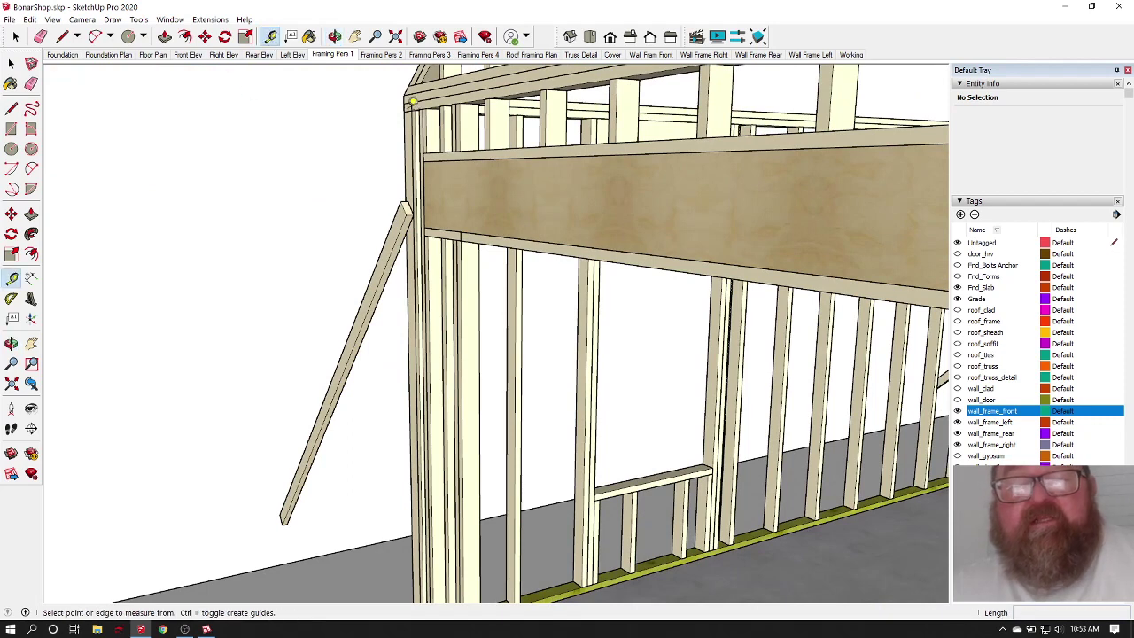
left_click(543, 238)
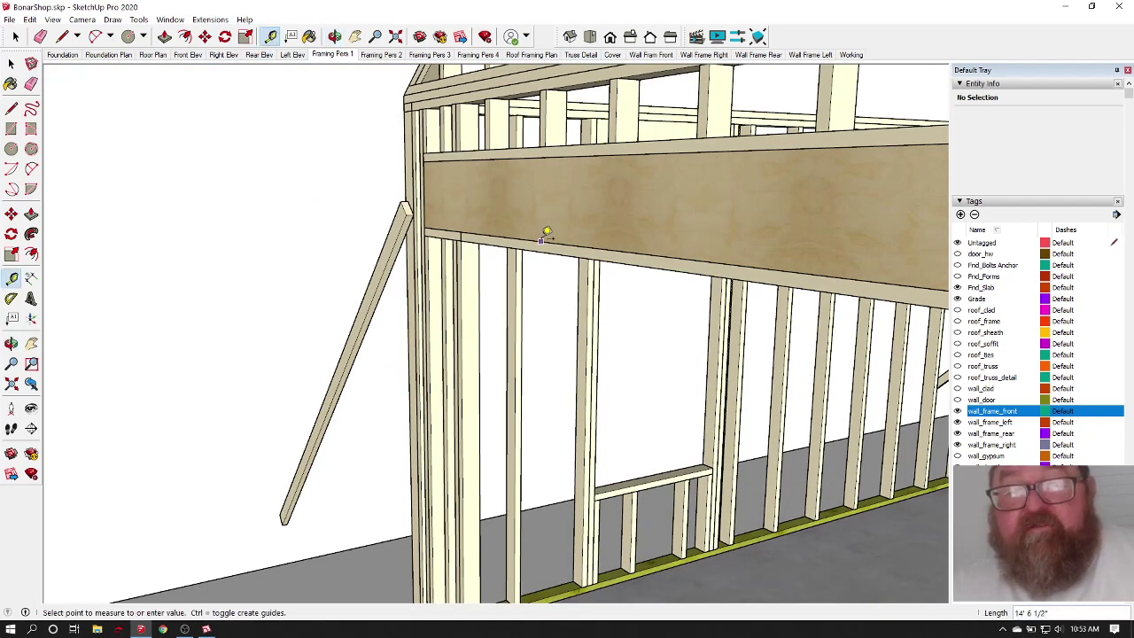
left_click(549, 148)
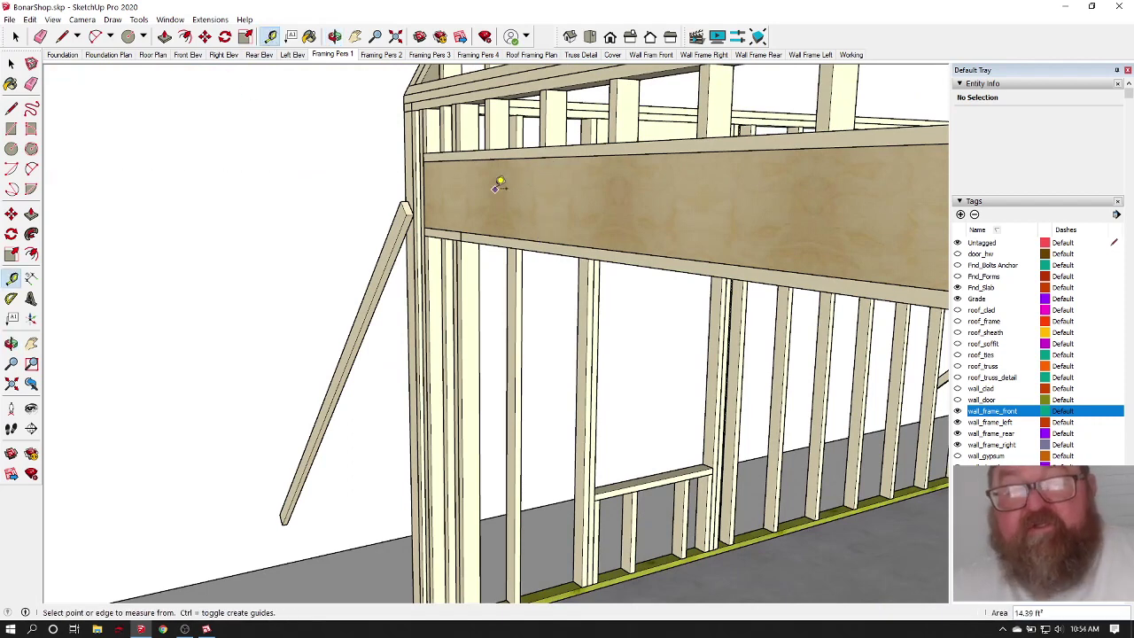
Step: Examine the garage header's full span between the two front corners and the cripple studs above it
left_click(334, 37)
left_click_drag(751, 231, 632, 228)
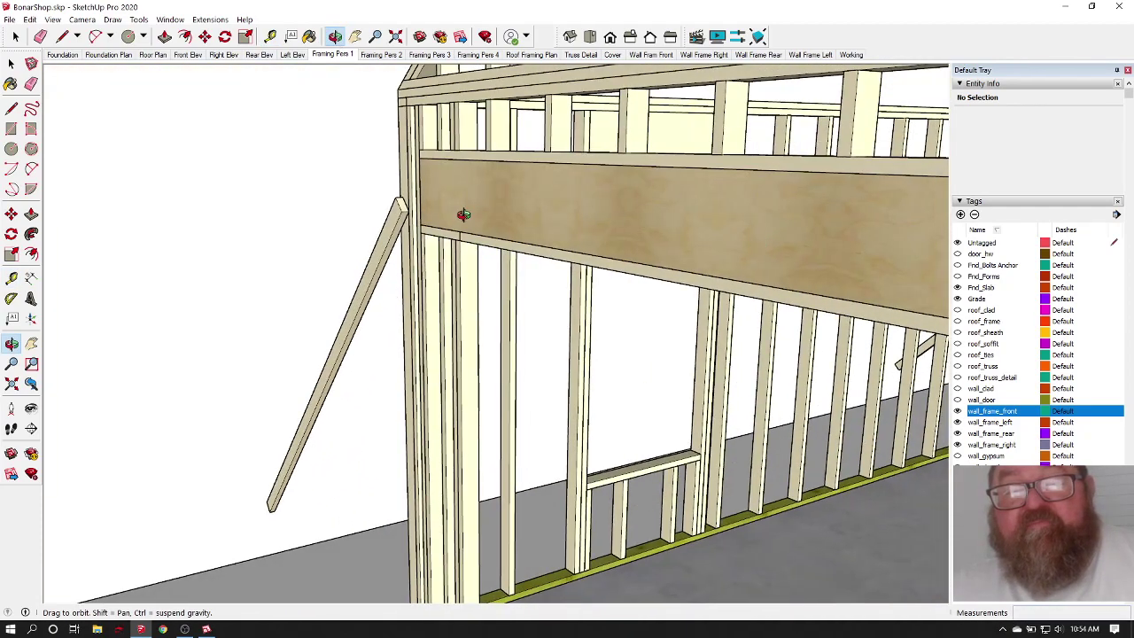
left_click_drag(463, 218, 886, 244)
scroll(886, 243, "up", 3)
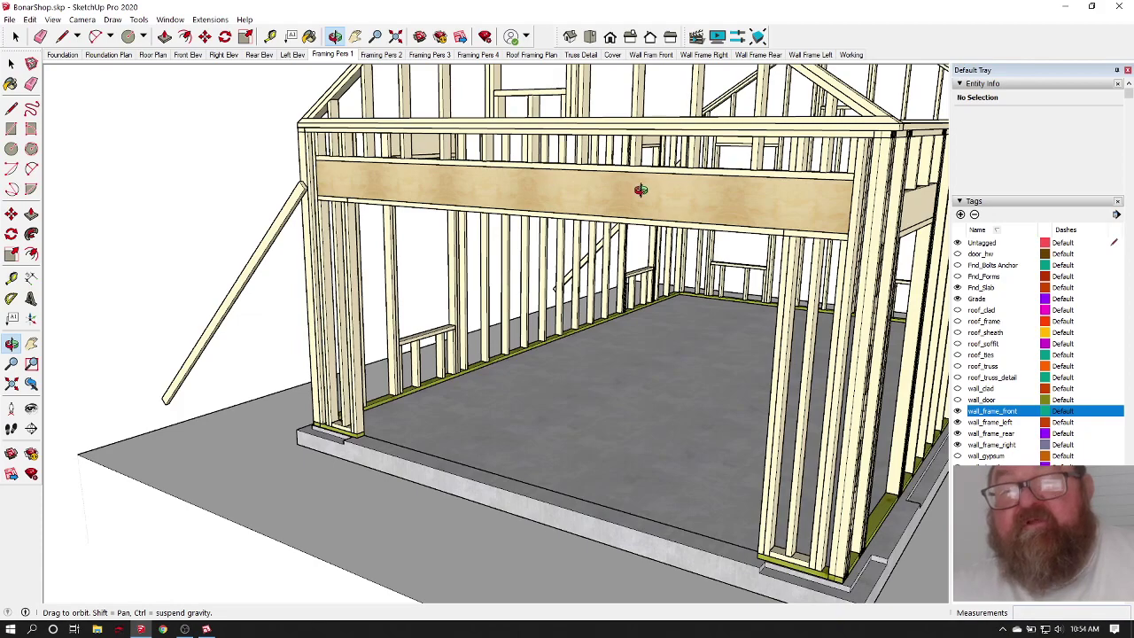
left_click_drag(766, 220, 622, 180)
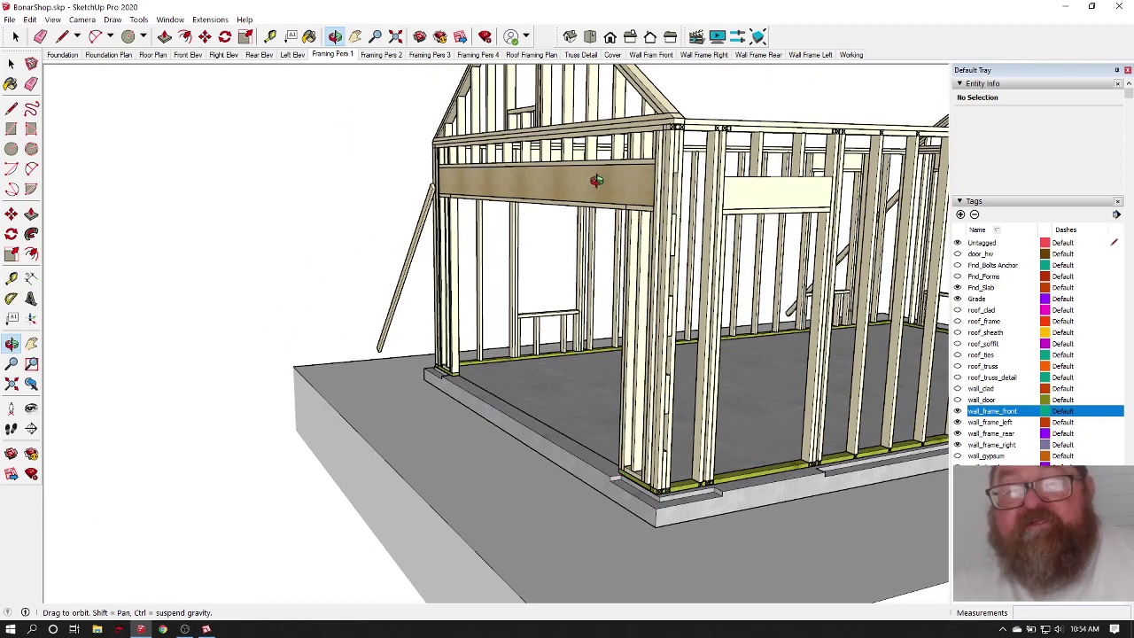
left_click_drag(640, 236, 735, 241)
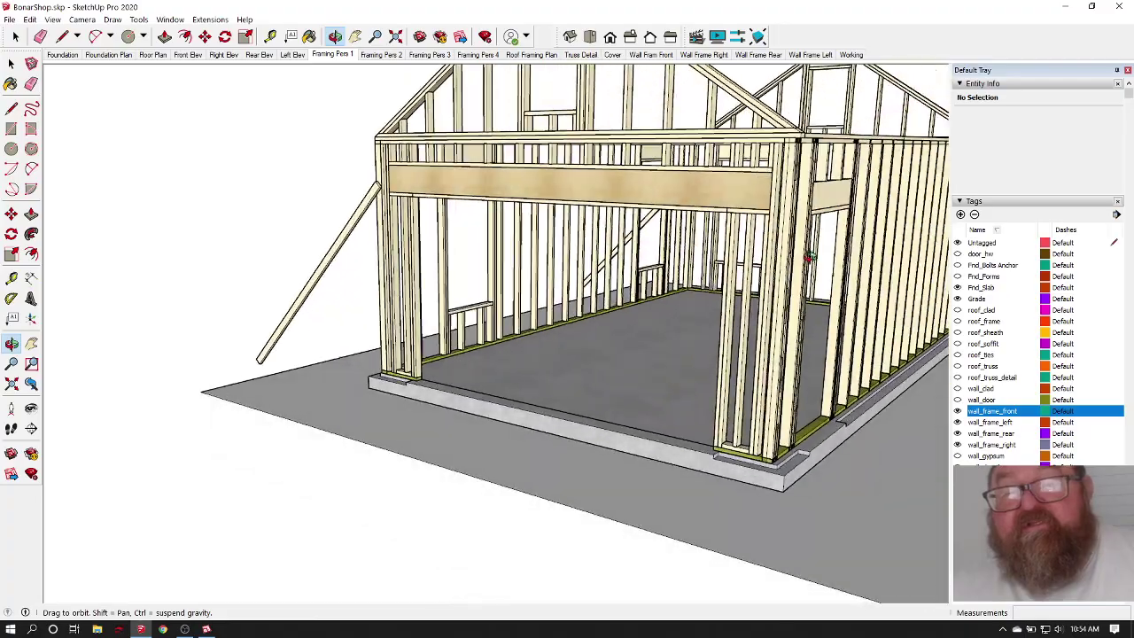
left_click_drag(724, 202, 832, 184)
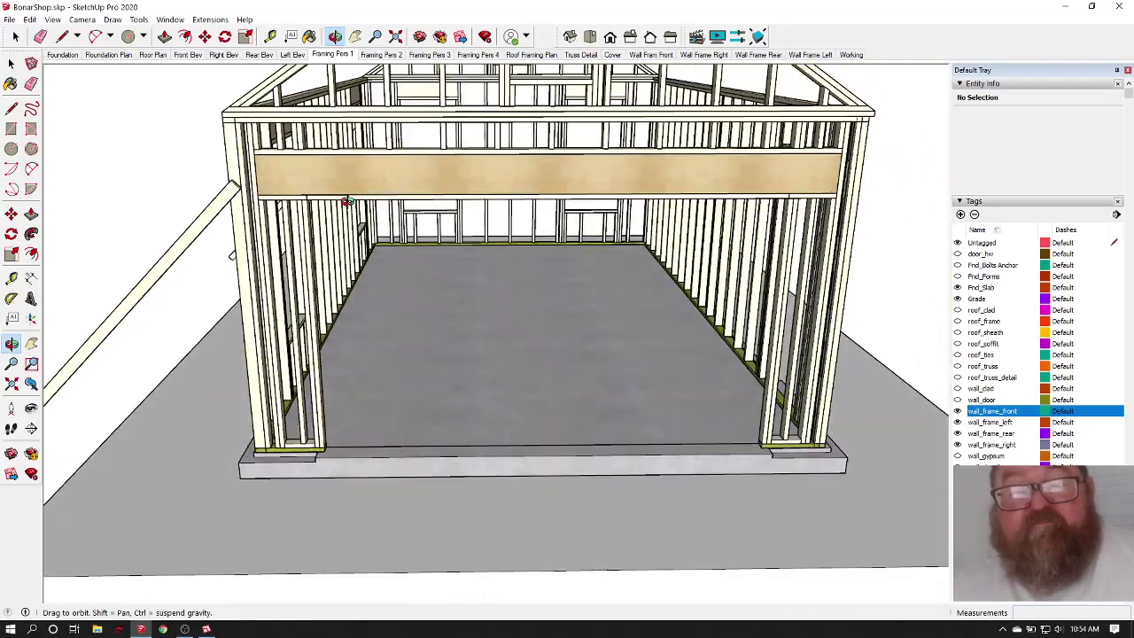
scroll(273, 190, "up", 1)
left_click_drag(296, 188, 465, 132)
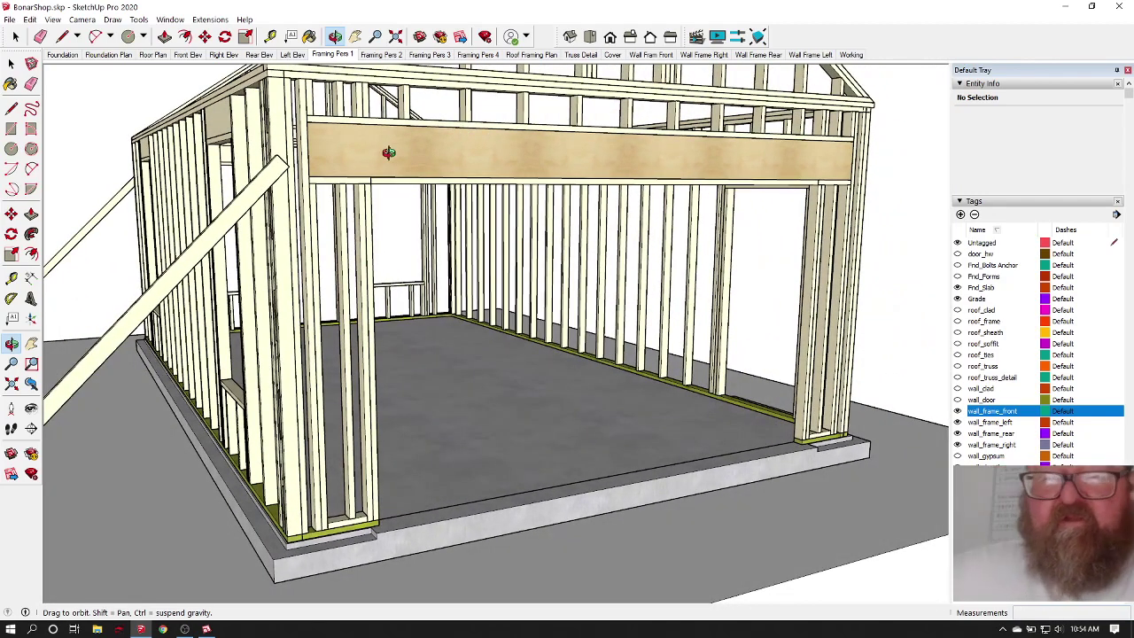
Step: Inspect the corner and jamb studs supporting both ends of the header, from the front and the adjoining side walls
left_click_drag(380, 172, 330, 169)
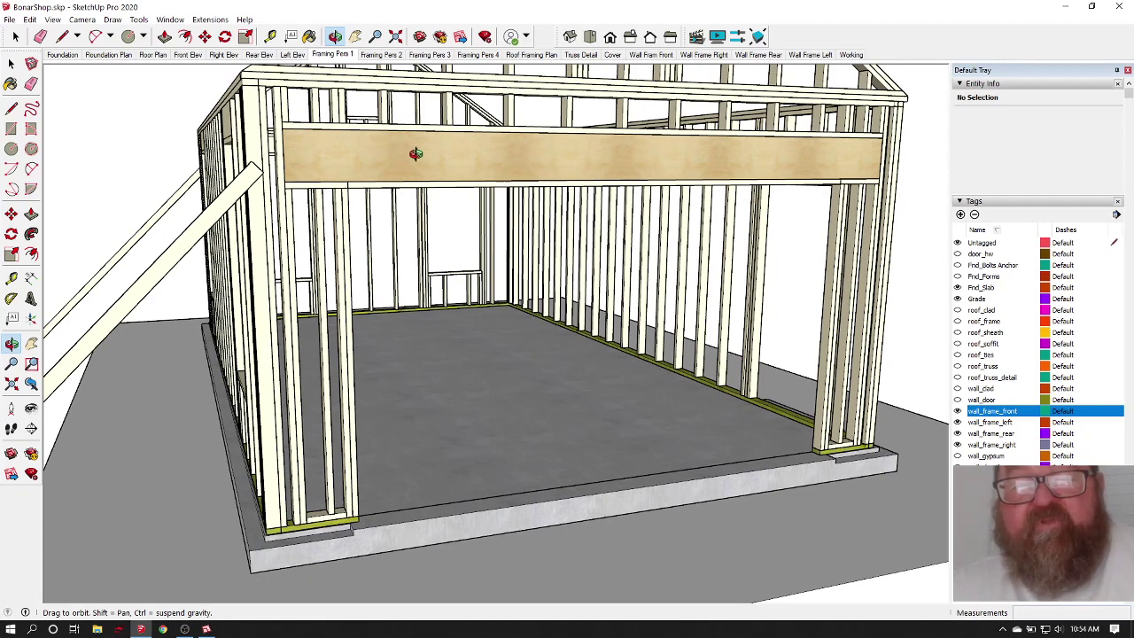
left_click_drag(415, 153, 327, 173)
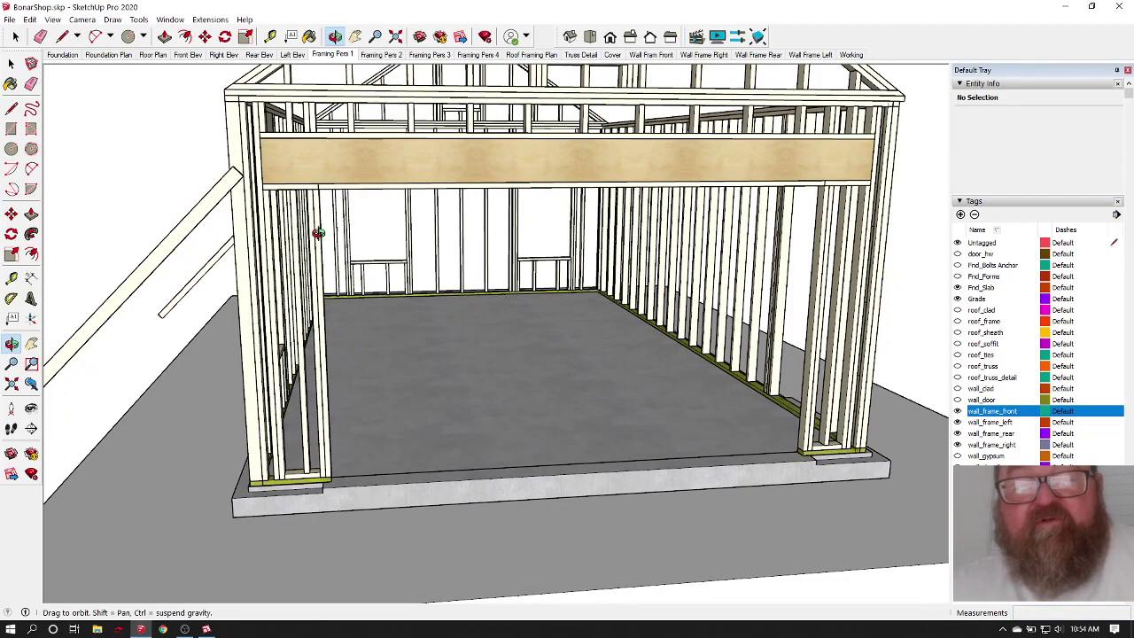
left_click_drag(285, 205, 724, 209)
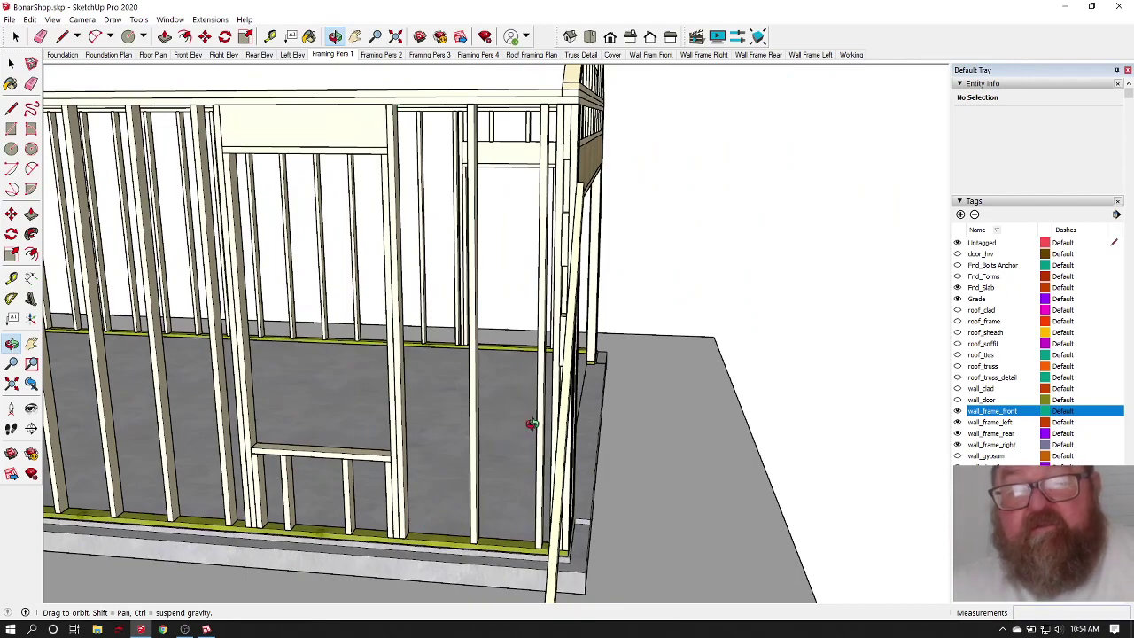
left_click_drag(612, 139, 196, 143)
scroll(505, 144, "down", 2)
left_click_drag(677, 171, 592, 189)
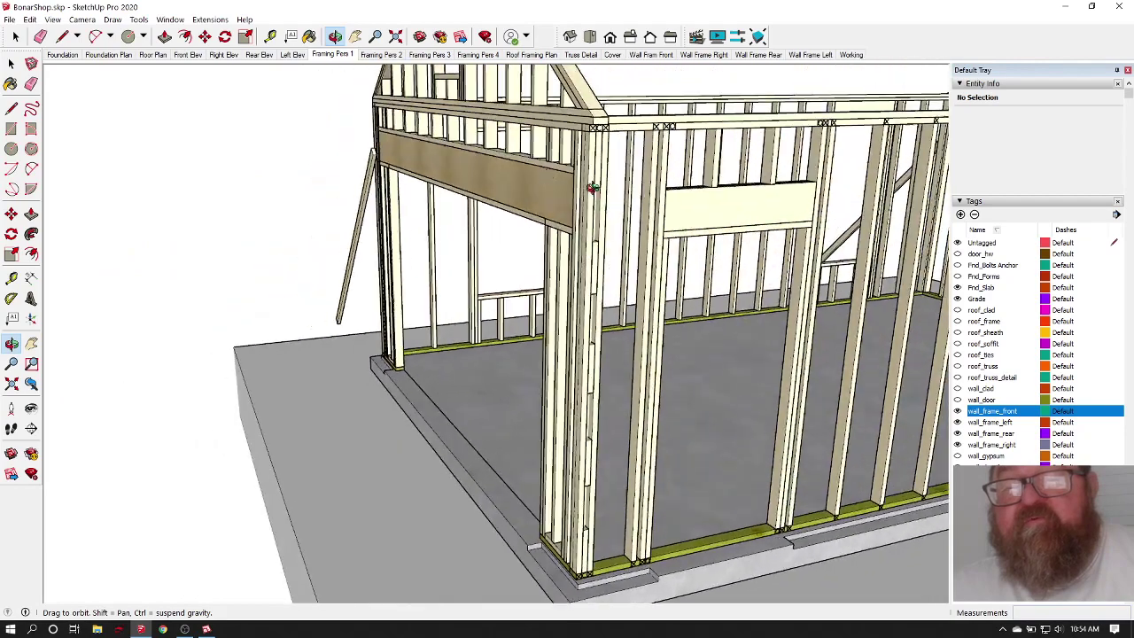
left_click_drag(691, 216, 828, 184)
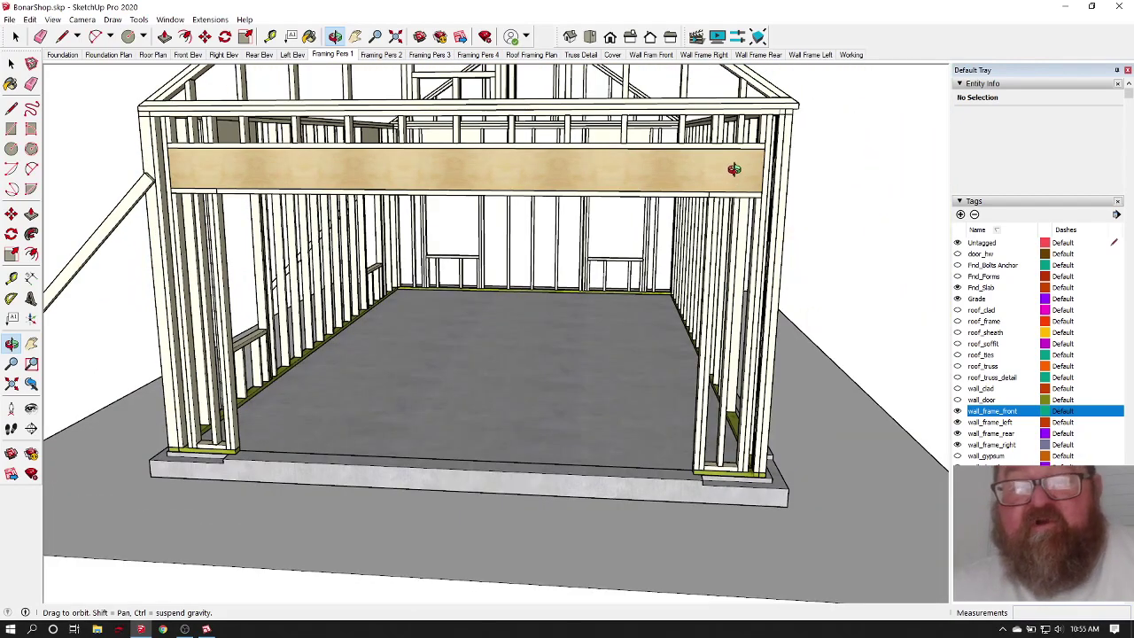
left_click_drag(638, 173, 536, 174)
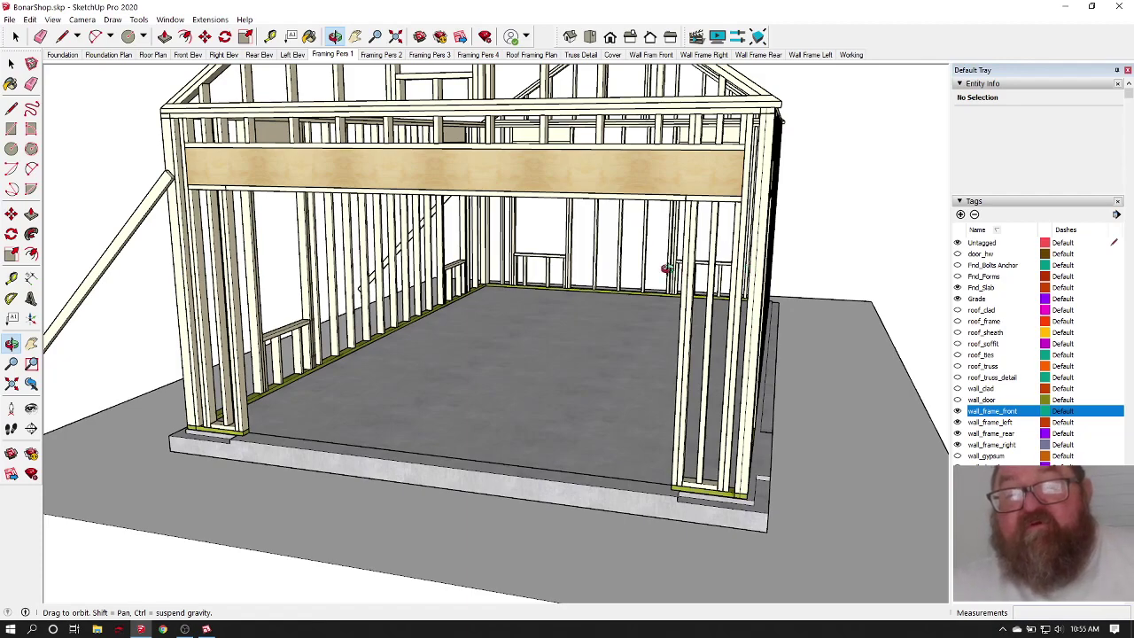
left_click_drag(706, 254, 674, 258)
Step: Check the plate beneath the garage header near the right jamb with the Tape Measure
scroll(706, 179, "up", 3)
scroll(713, 181, "up", 2)
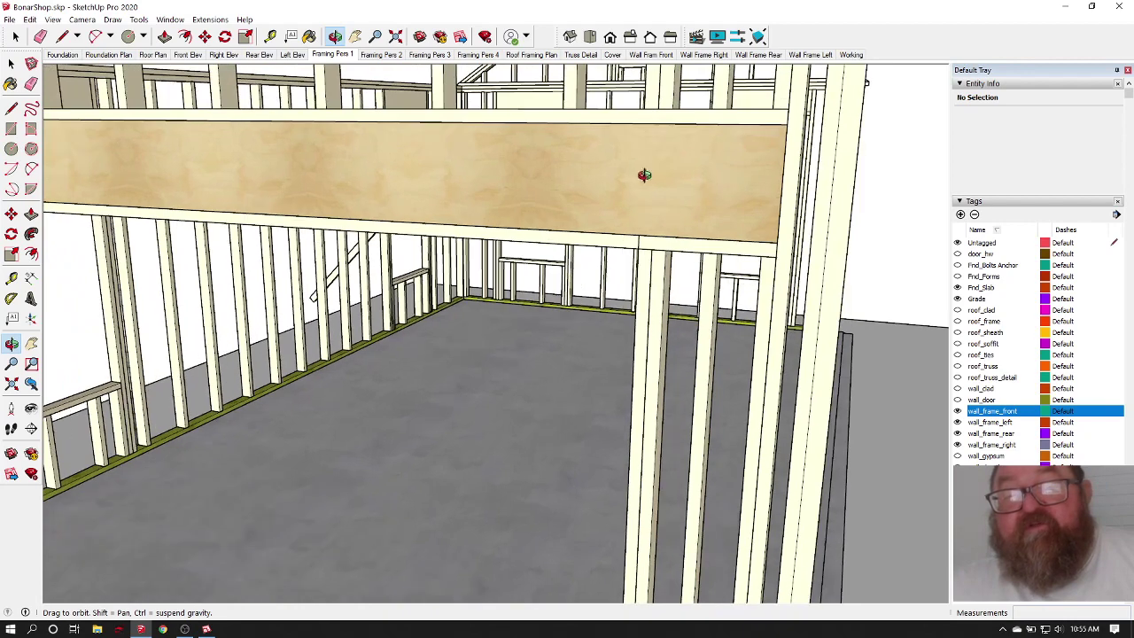
left_click(270, 36)
scroll(633, 235, "up", 3)
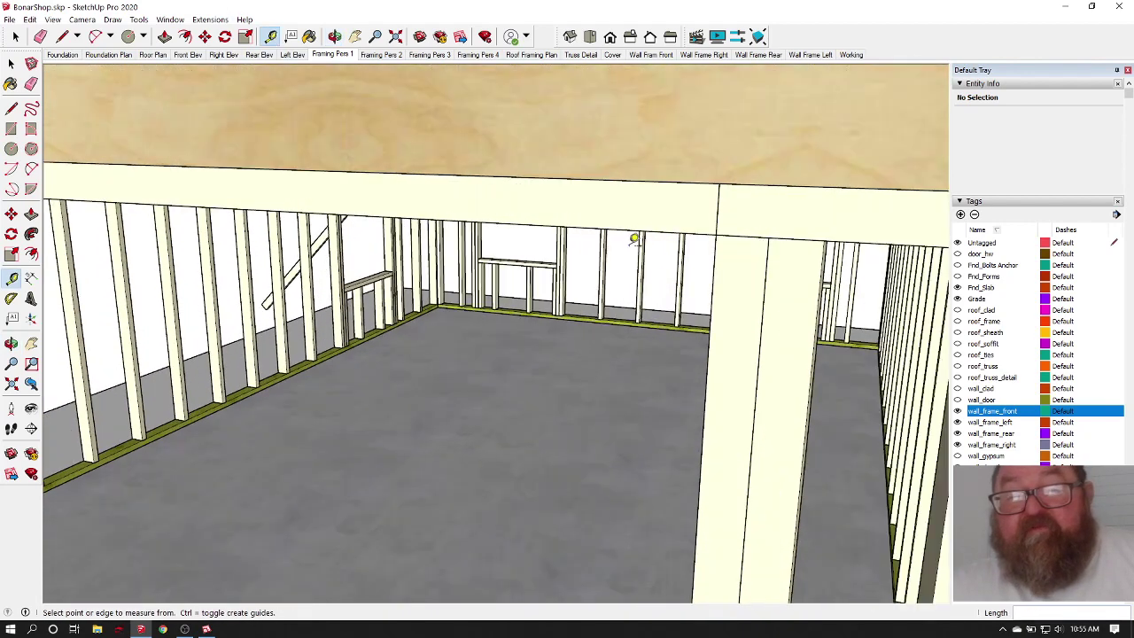
scroll(481, 207, "down", 1)
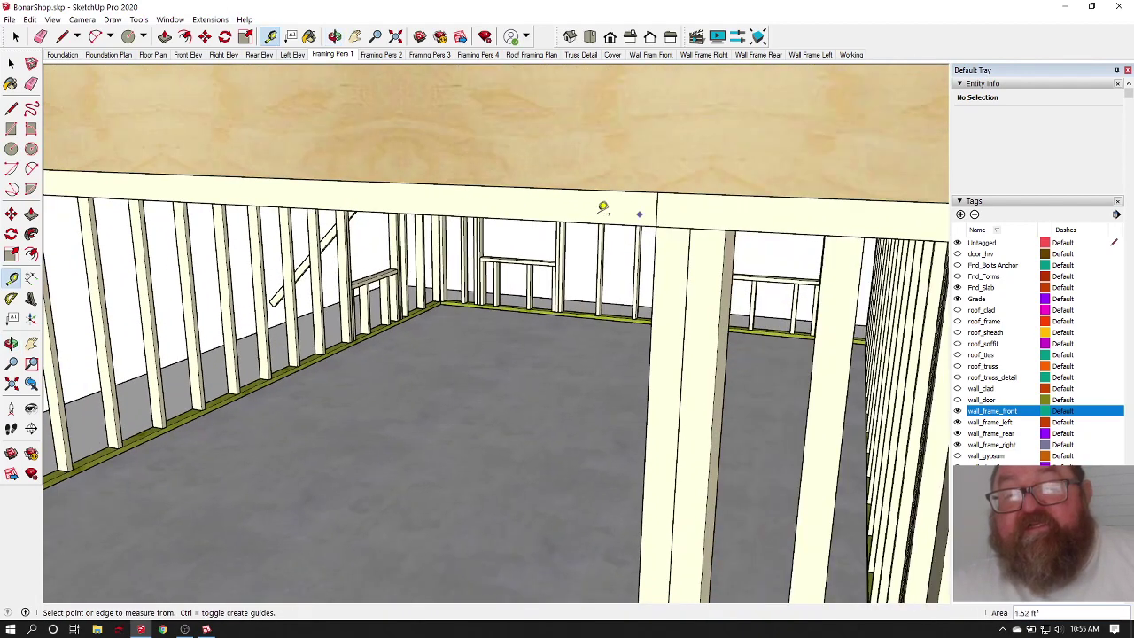
scroll(481, 205, "down", 1)
left_click(633, 203)
scroll(674, 203, "down", 2)
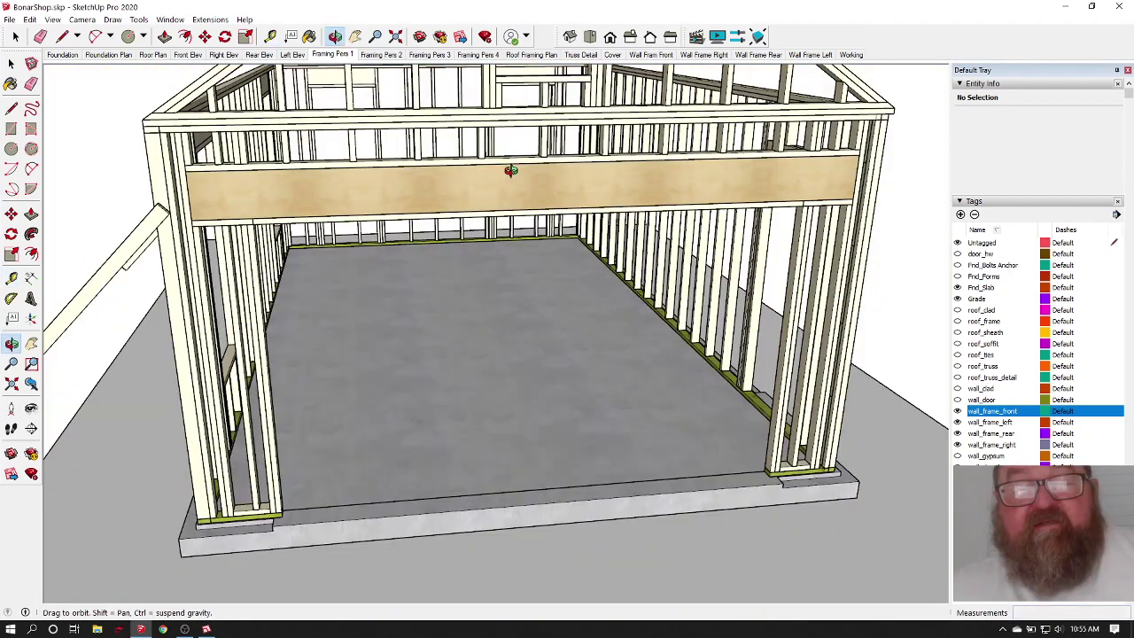
Step: Show the wall sheathing and examine how it covers the front wall around the left side of the garage door opening
scroll(96, 199, "up", 2)
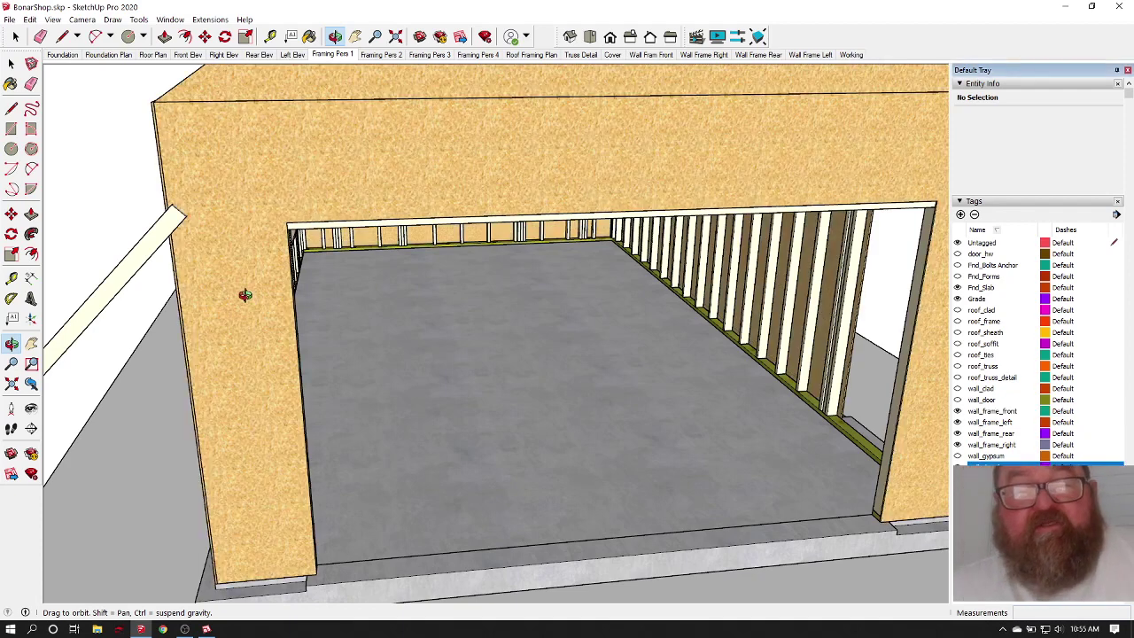
left_click_drag(240, 293, 232, 227)
scroll(222, 157, "up", 4)
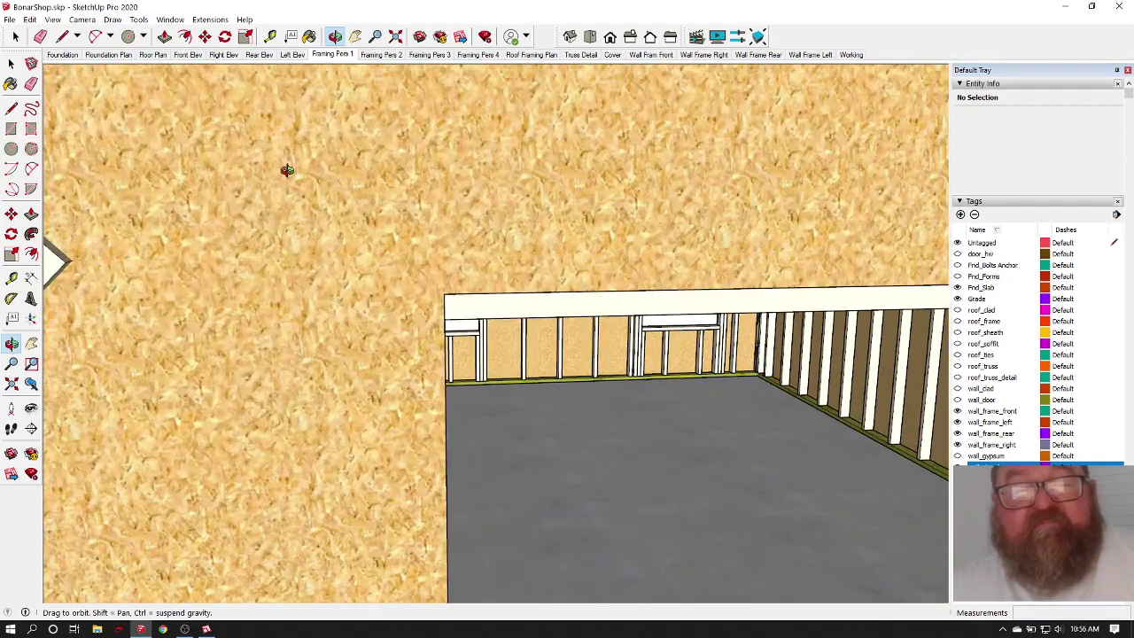
Step: Examine from inside and outside how the wall sheathing covers the garage header end and the corner studs at the front corner
scroll(303, 148, "up", 2)
scroll(303, 148, "up", 6)
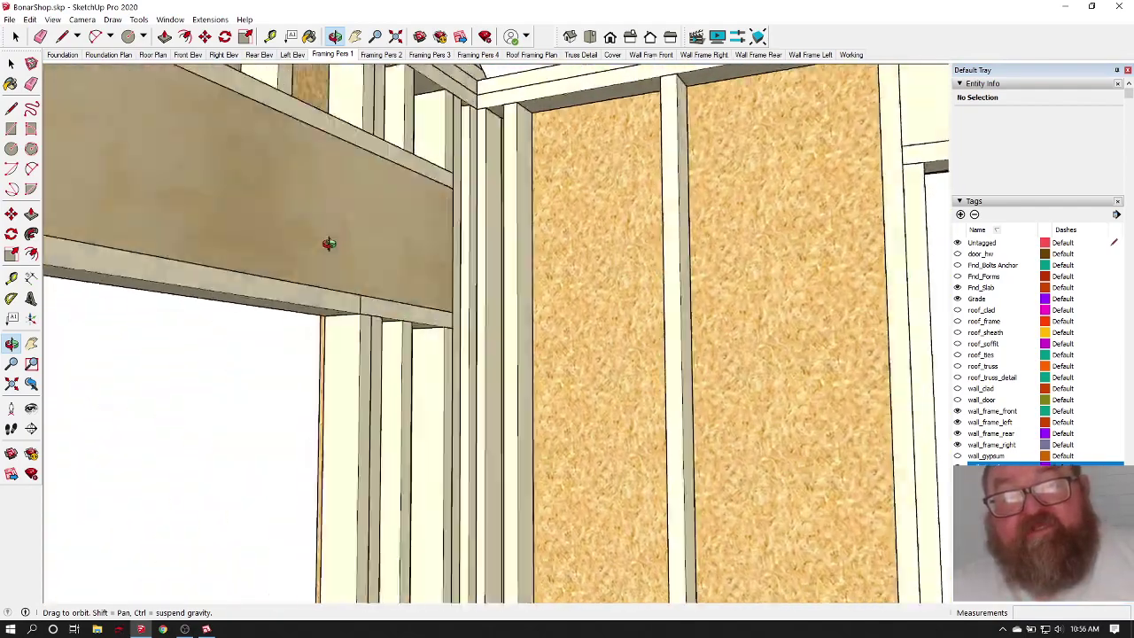
left_click_drag(329, 244, 157, 230)
mouse_move(430, 268)
left_mouse_down()
mouse_move(376, 269)
mouse_move(409, 232)
left_mouse_up()
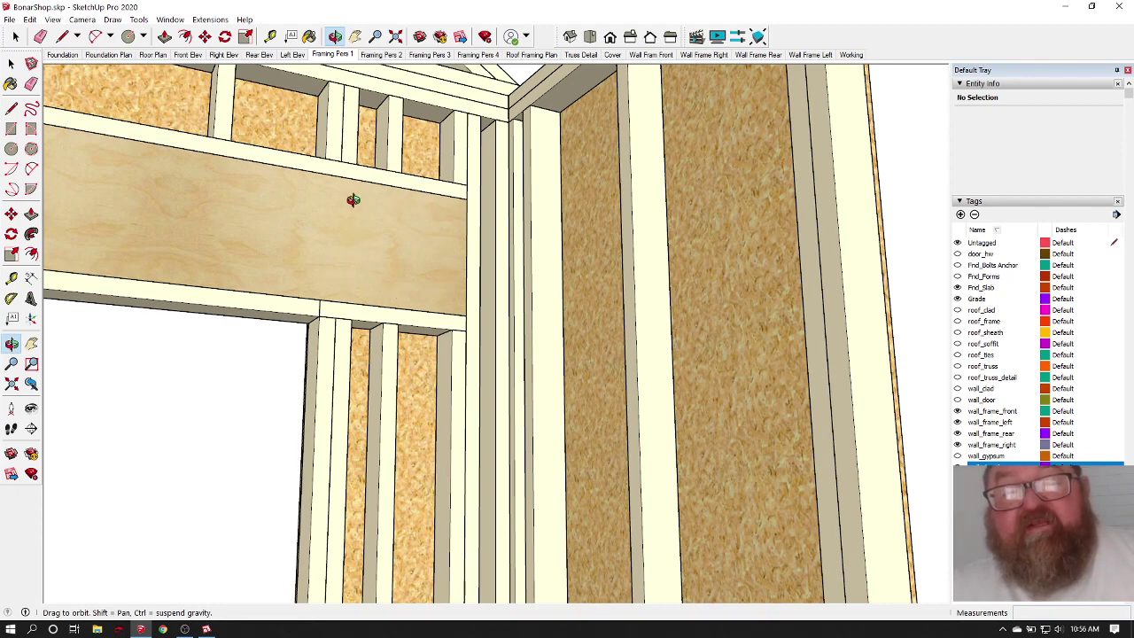
left_click_drag(371, 267, 377, 263)
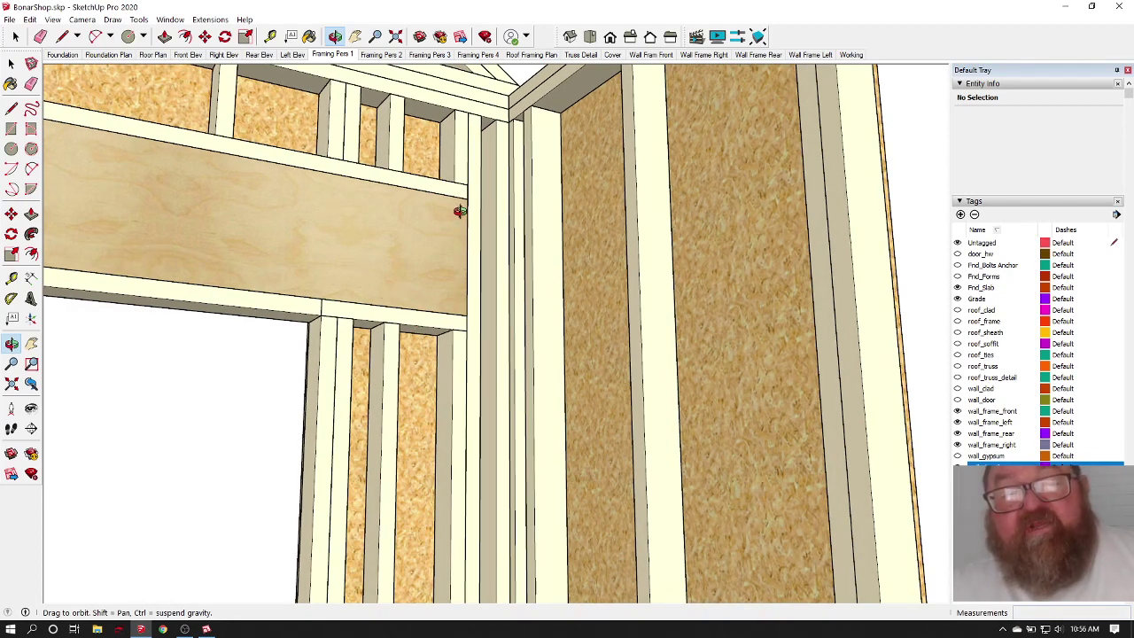
left_click_drag(460, 211, 752, 280)
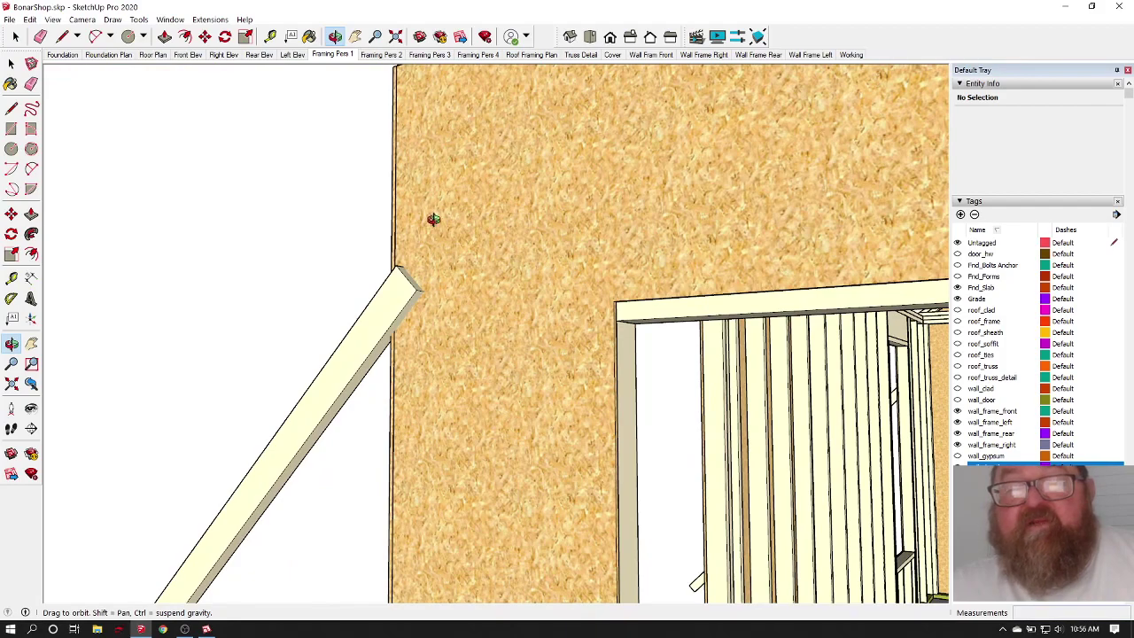
left_click_drag(573, 200, 172, 231)
left_click_drag(381, 252, 316, 271)
scroll(340, 283, "up", 3)
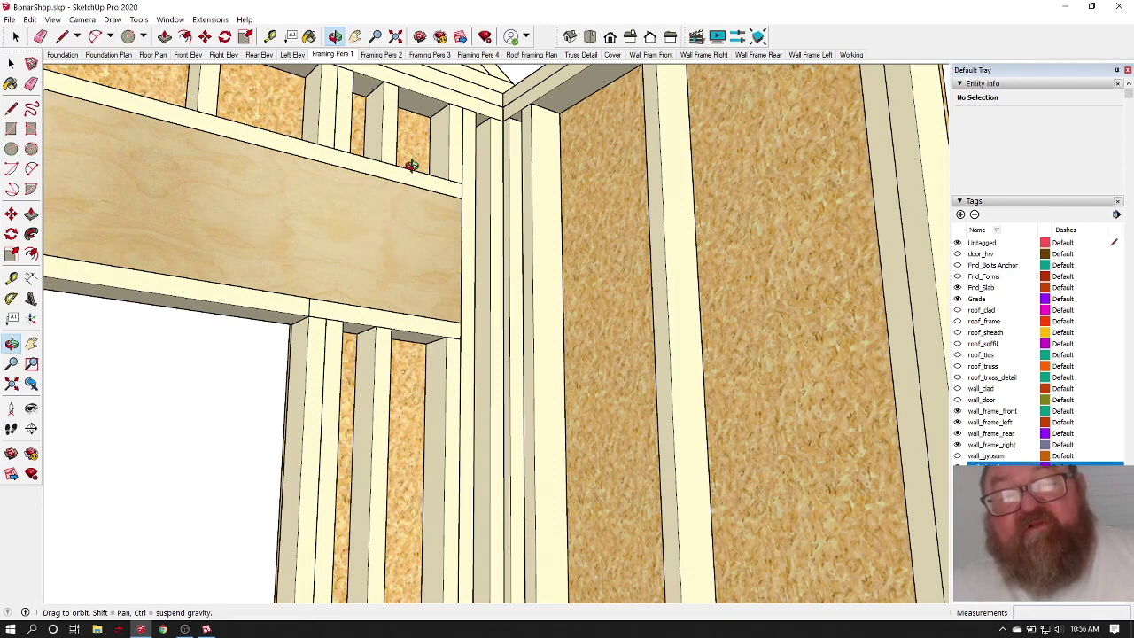
left_click_drag(310, 237, 631, 275)
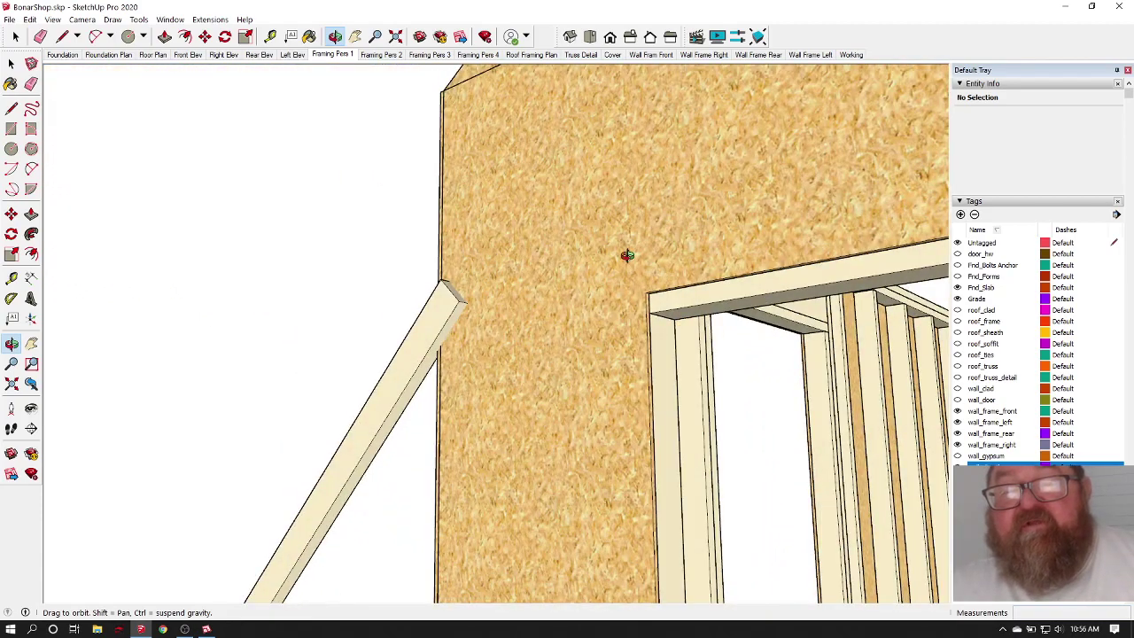
left_click_drag(627, 255, 602, 324)
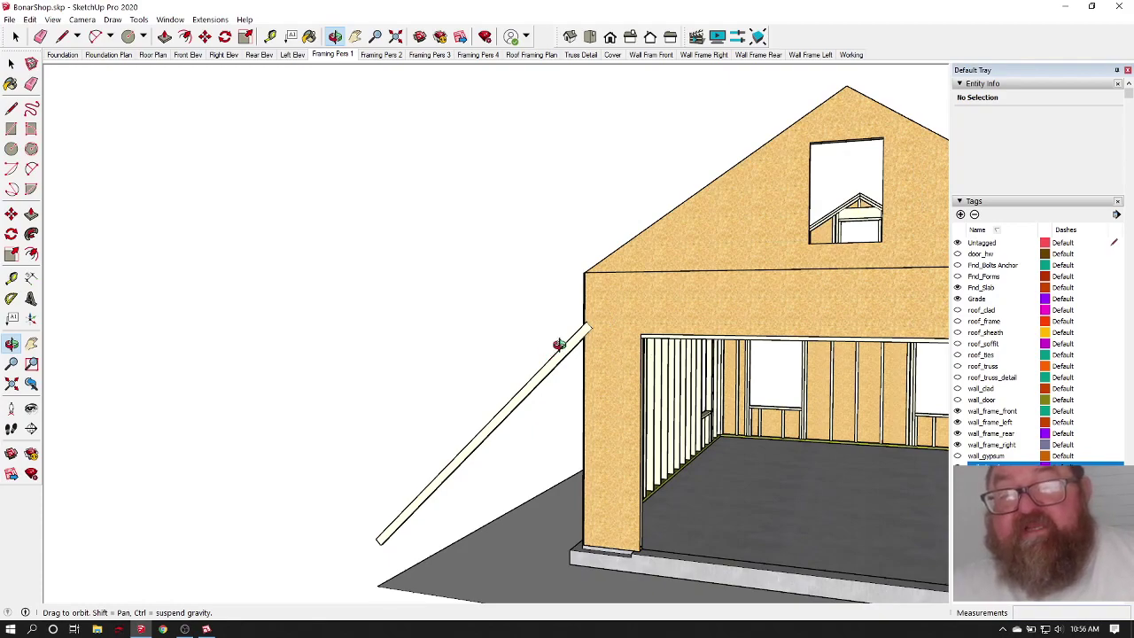
Step: Hide the wall sheathing to expose the framing of all four walls
left_click_drag(554, 342, 434, 317)
scroll(552, 395, "down", 10)
scroll(646, 397, "up", 5)
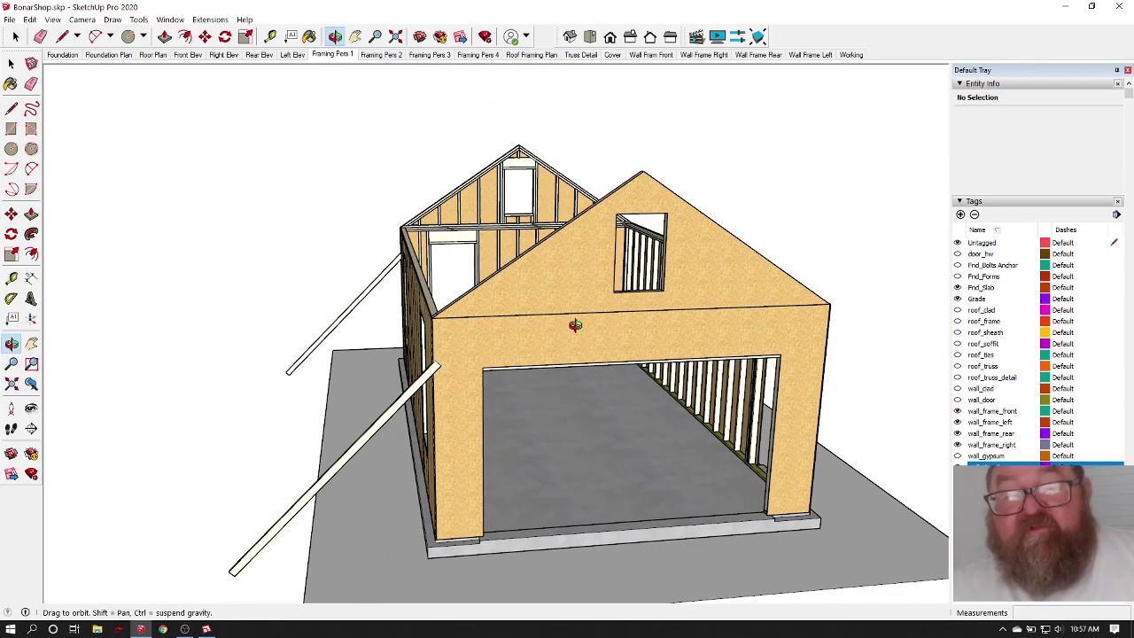
left_click_drag(575, 326, 451, 339)
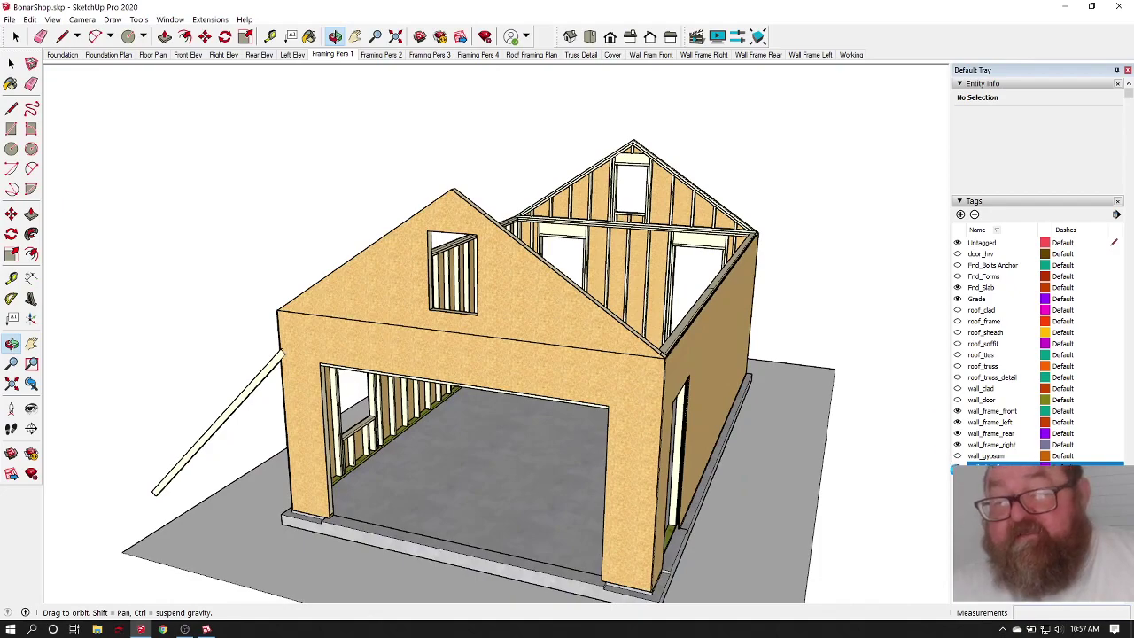
left_click(957, 467)
left_click_drag(398, 333, 479, 410)
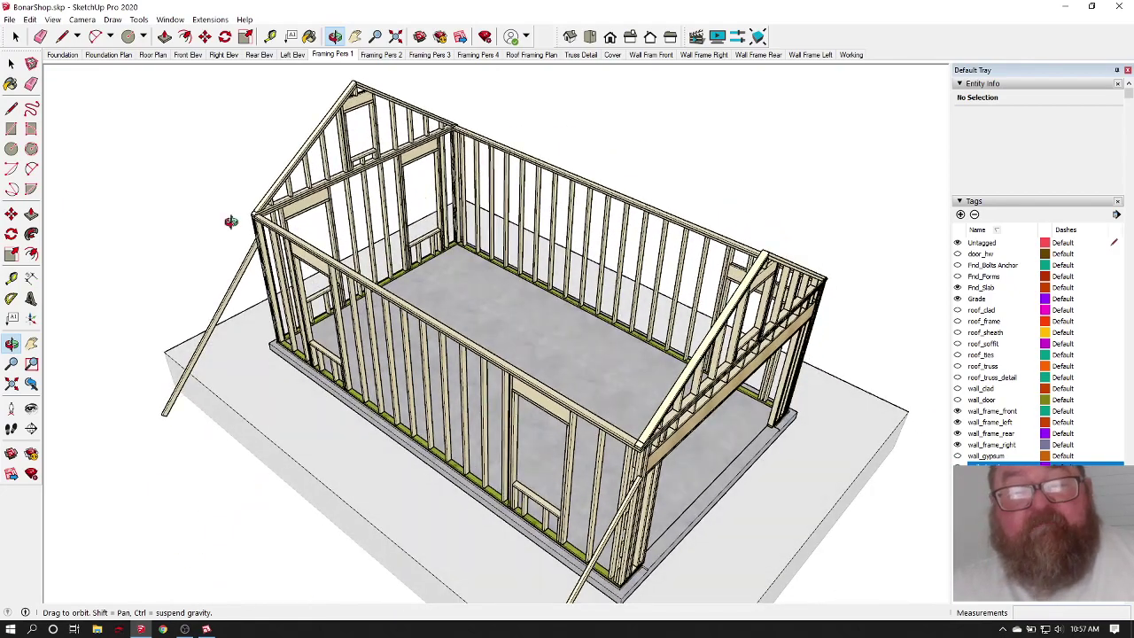
Step: Move the diagonal brace from outside the rear left corner to the inside of the rear right corner
scroll(226, 259, "up", 3)
left_click(15, 37)
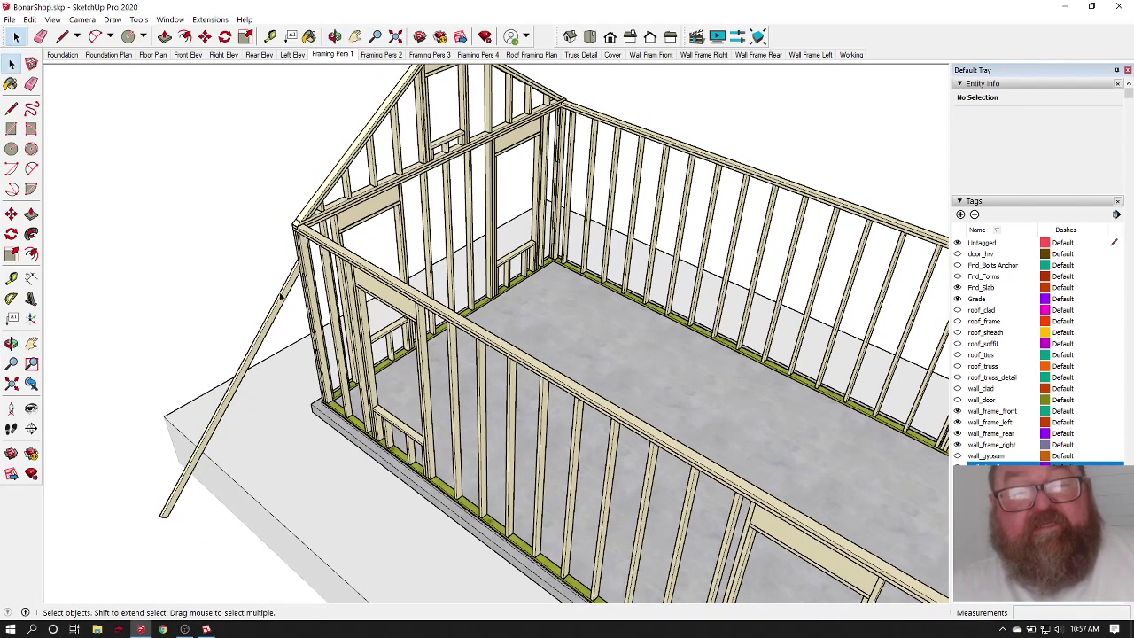
left_click(204, 37)
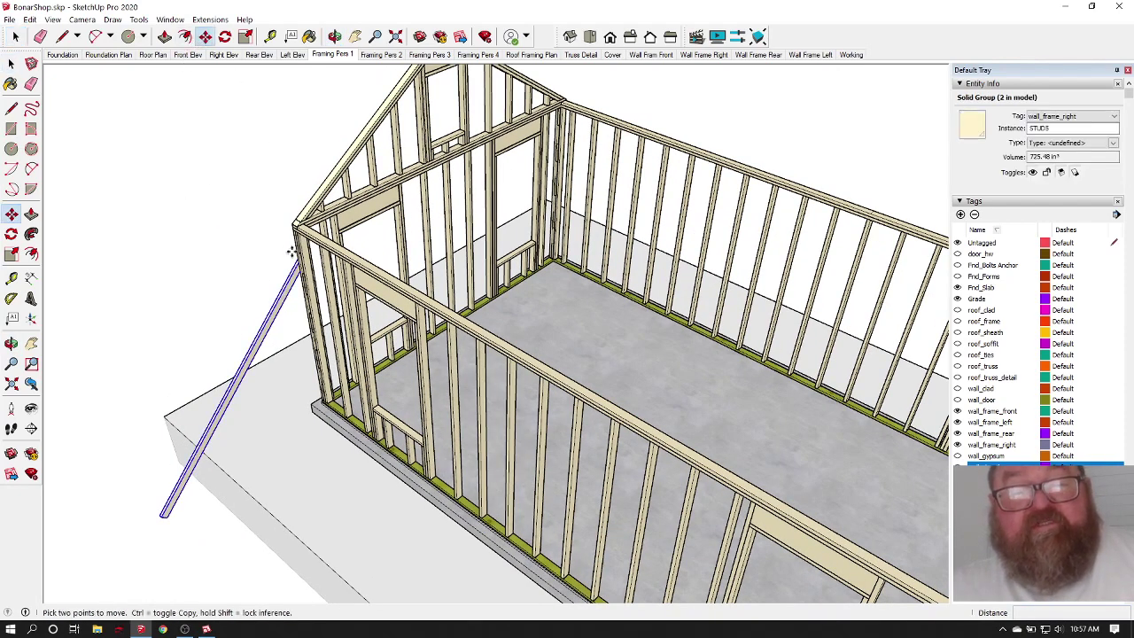
scroll(265, 288, "up", 1)
left_click(272, 303)
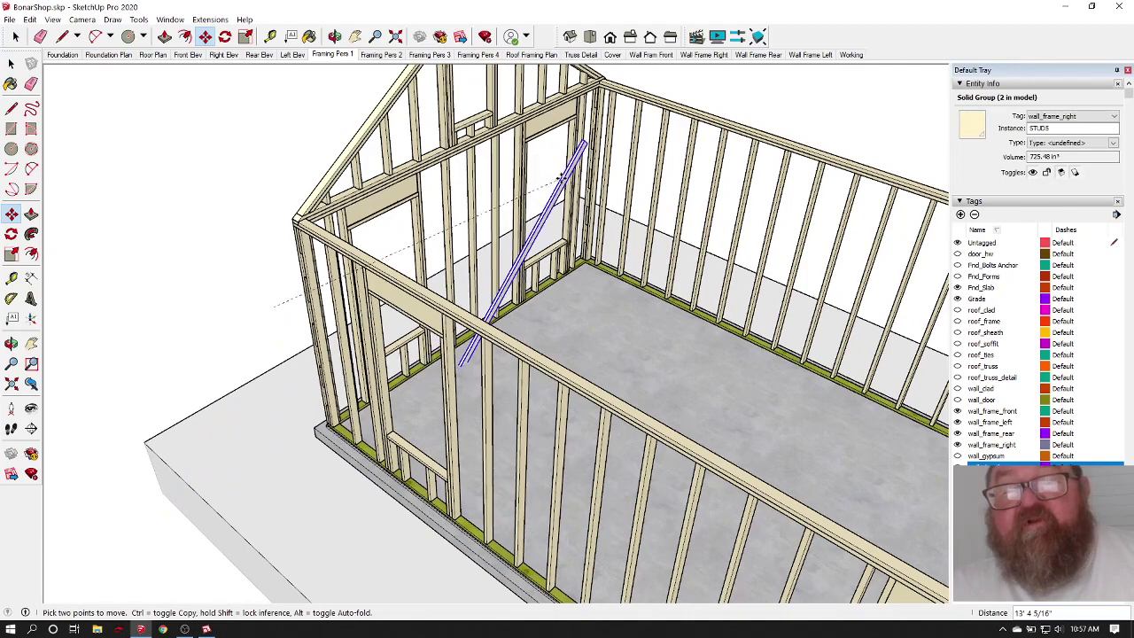
left_click(571, 149)
Step: Raise the diagonal brace at the rear right corner so its upper end reaches the wall's top plates
scroll(576, 133, "up", 6)
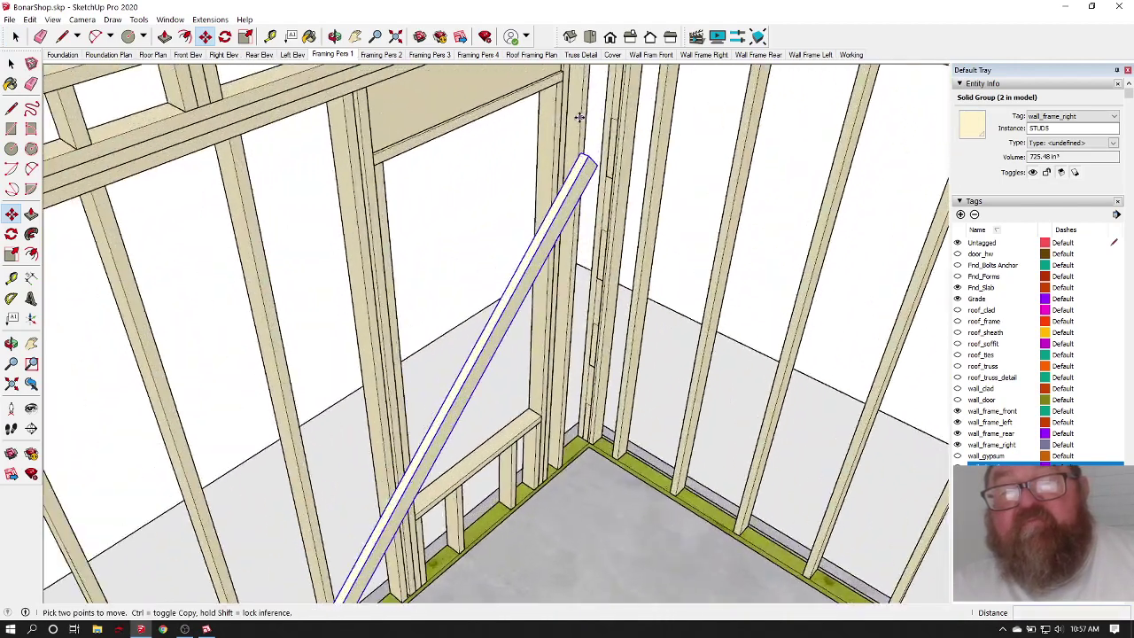
middle_click_drag(579, 117, 460, 201)
key("o")
left_click_drag(460, 202, 506, 223)
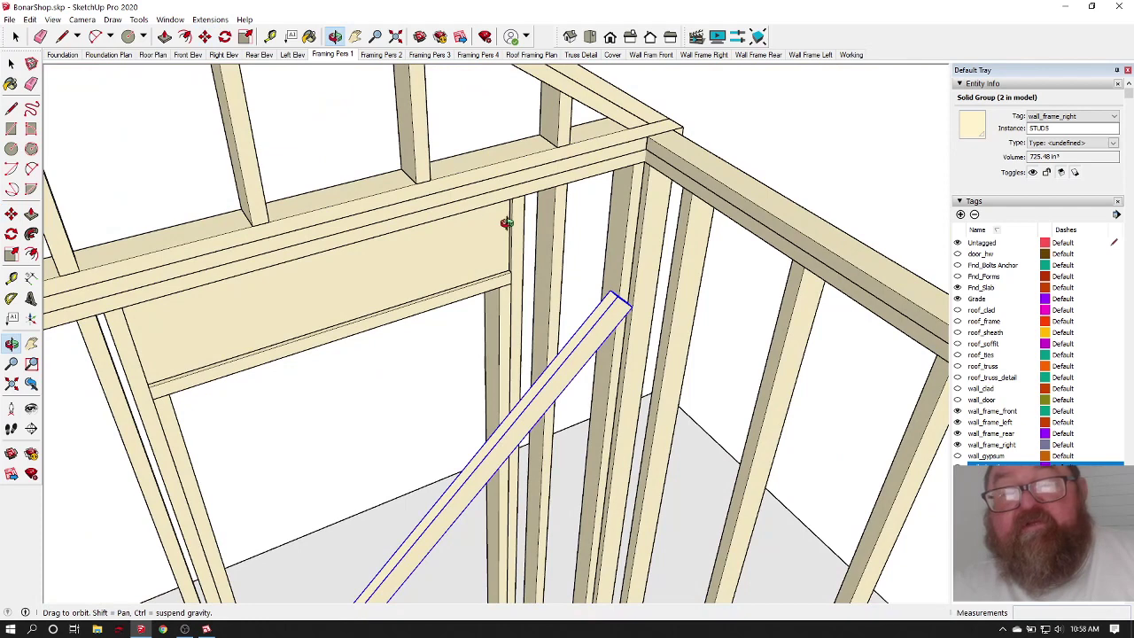
left_click(205, 37)
left_click(643, 259)
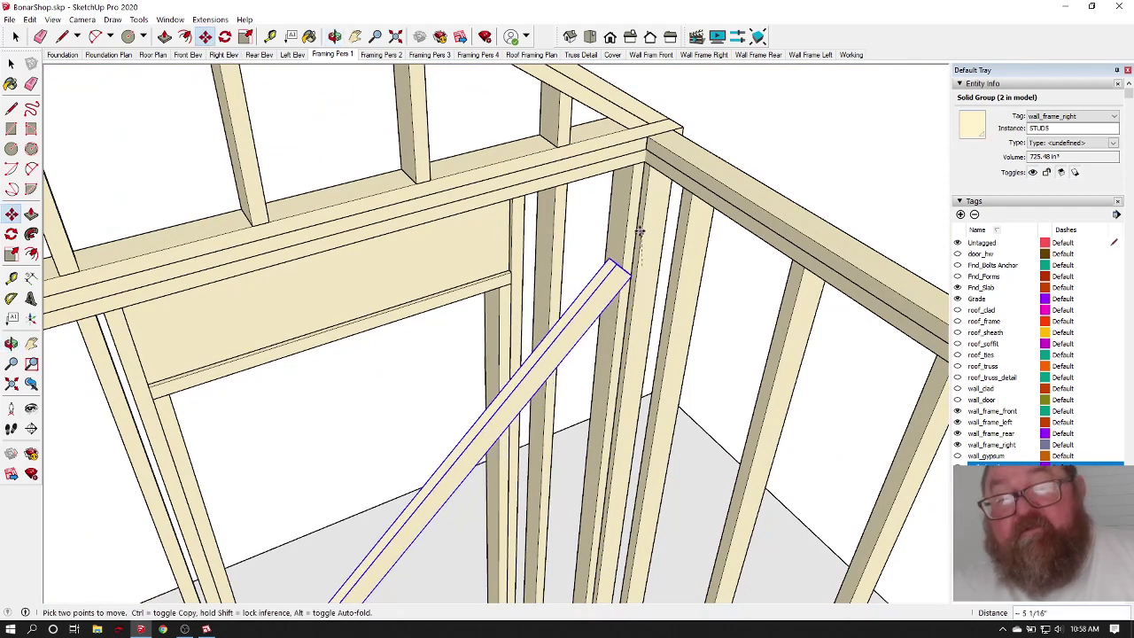
left_click(650, 168)
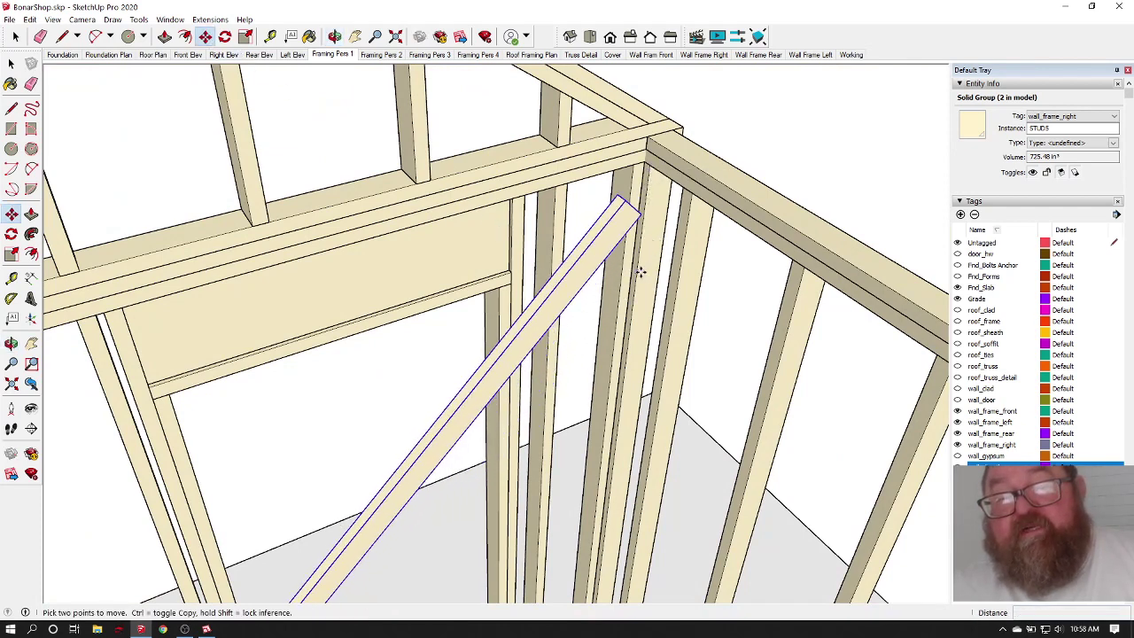
left_click(641, 272)
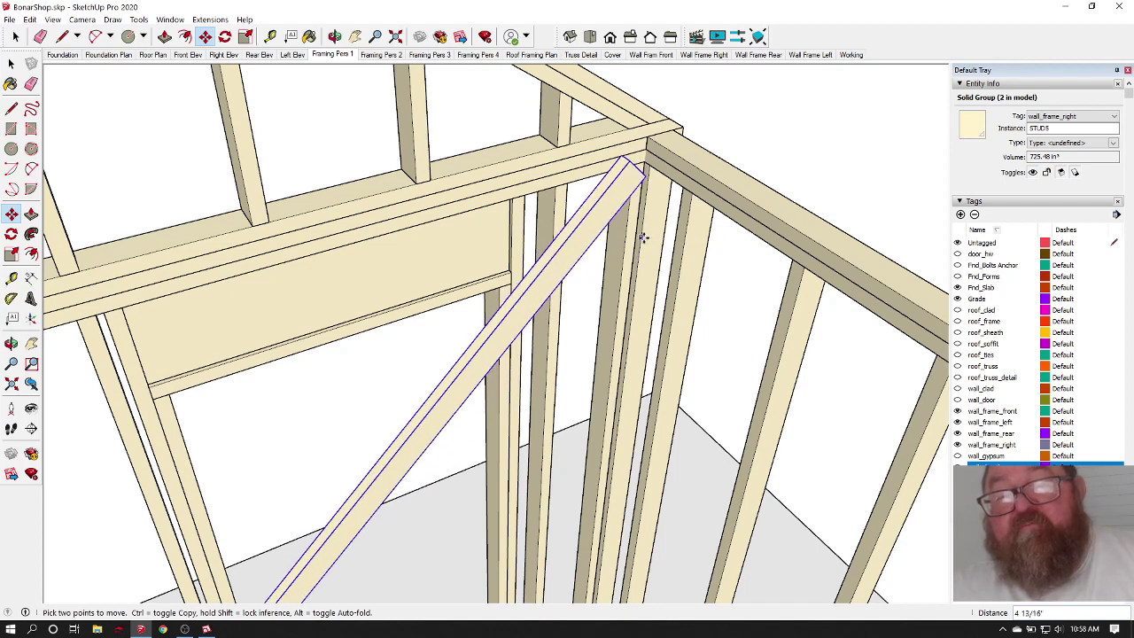
Step: Lengthen the rear brace by extending its lower end face toward the floor with Push/Pull
left_click(334, 37)
scroll(587, 206, "up", 5)
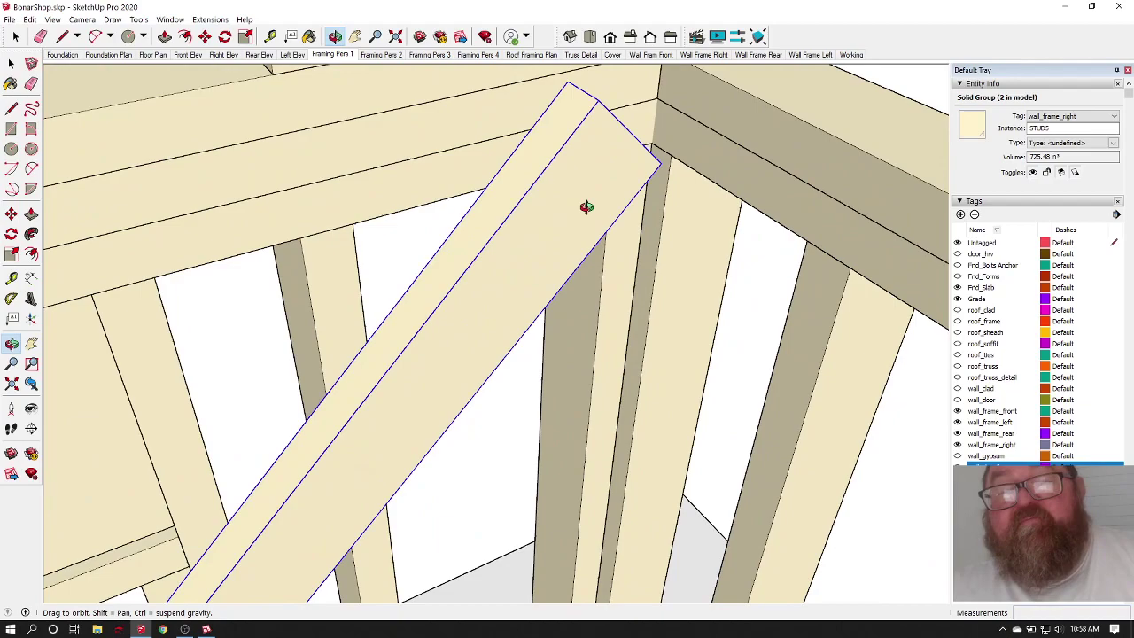
left_click_drag(586, 206, 529, 107)
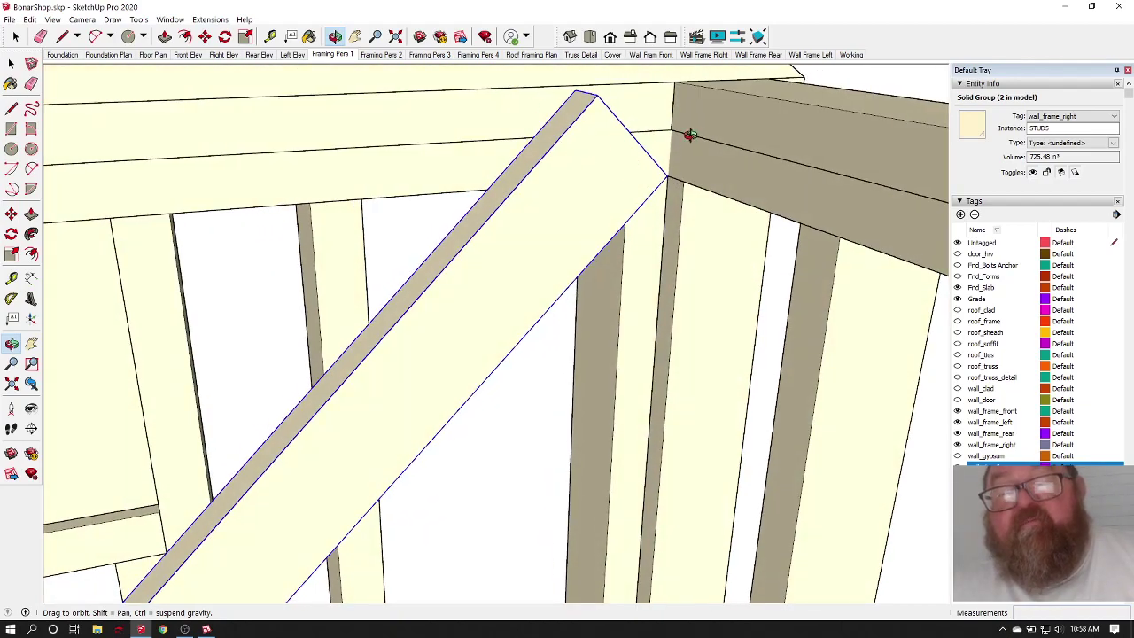
scroll(690, 134, "down", 8)
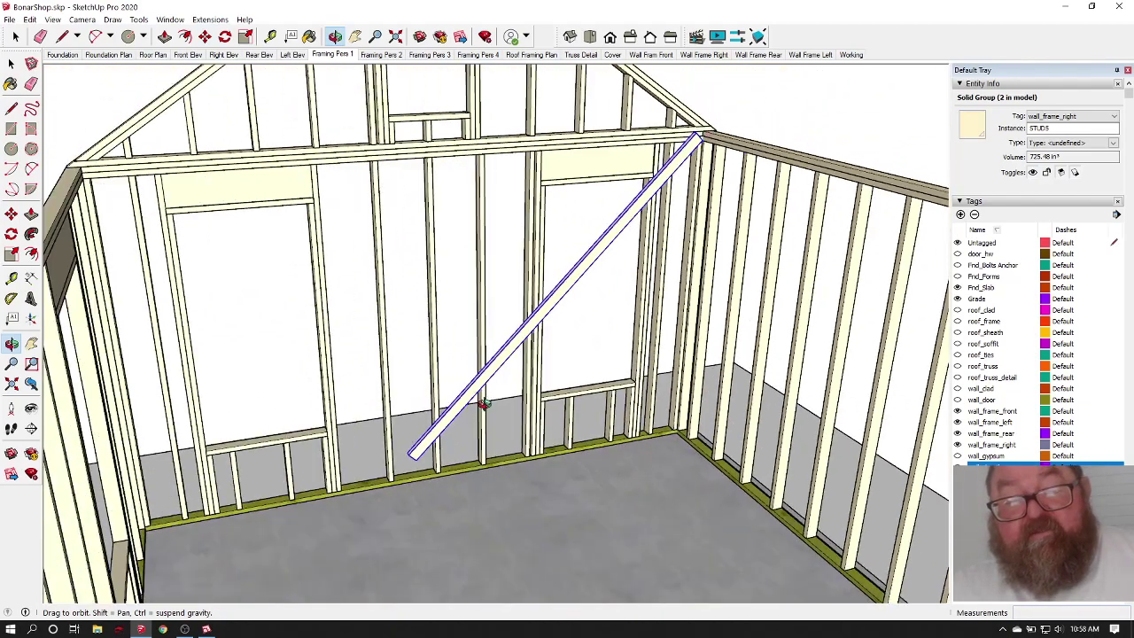
scroll(450, 418, "down", 3)
scroll(528, 370, "up", 4)
scroll(390, 507, "up", 6)
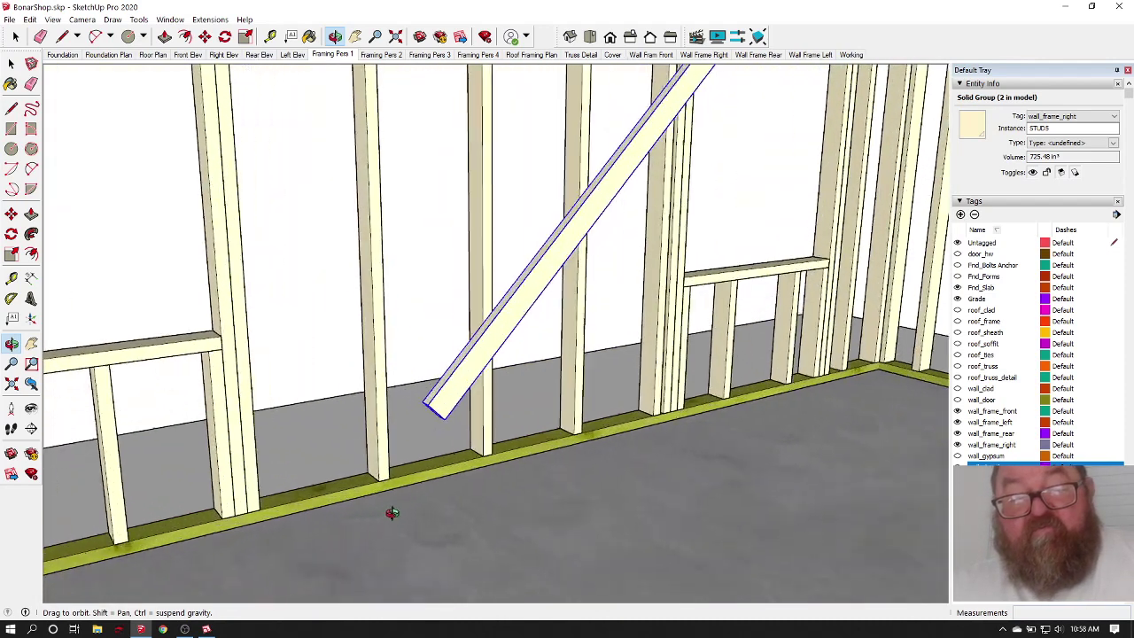
scroll(391, 512, "up", 6)
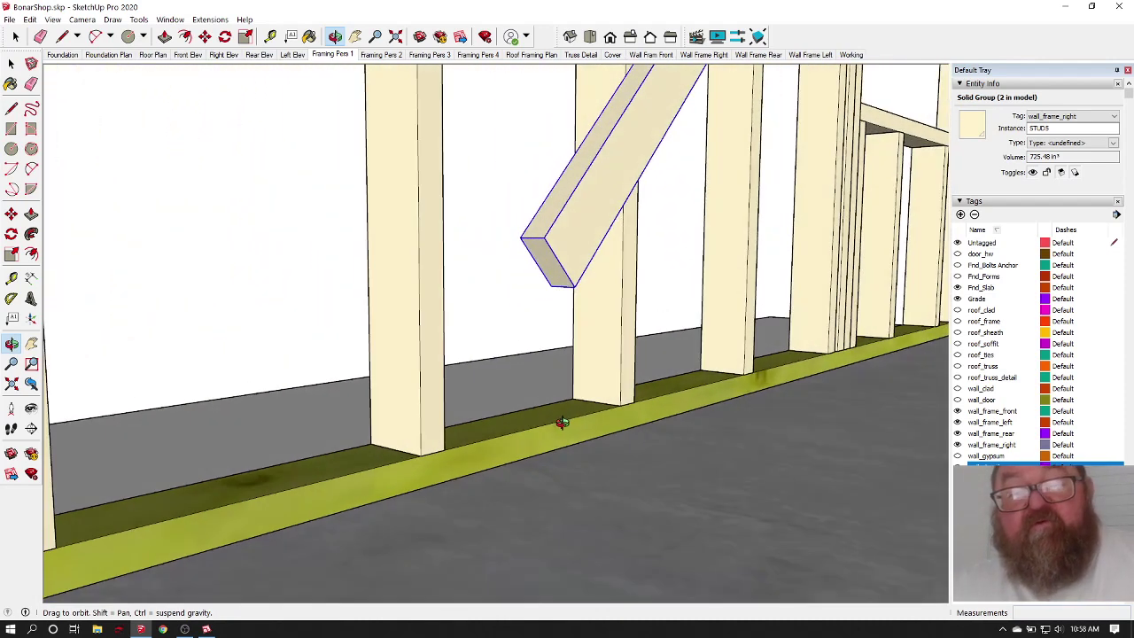
key("space")
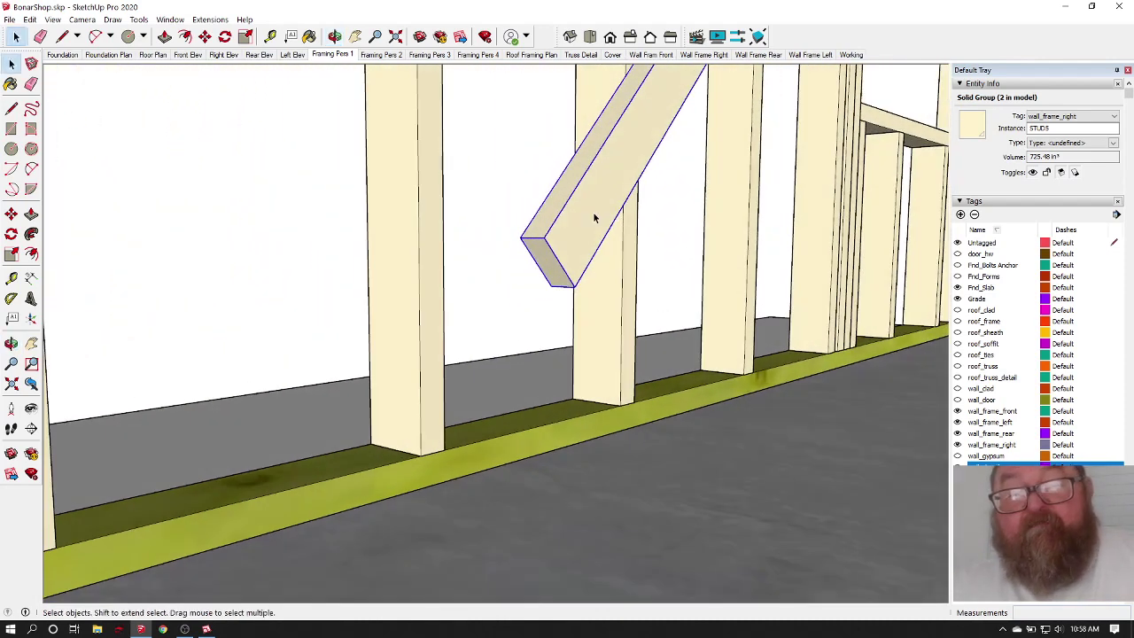
double_click(594, 217)
key("p")
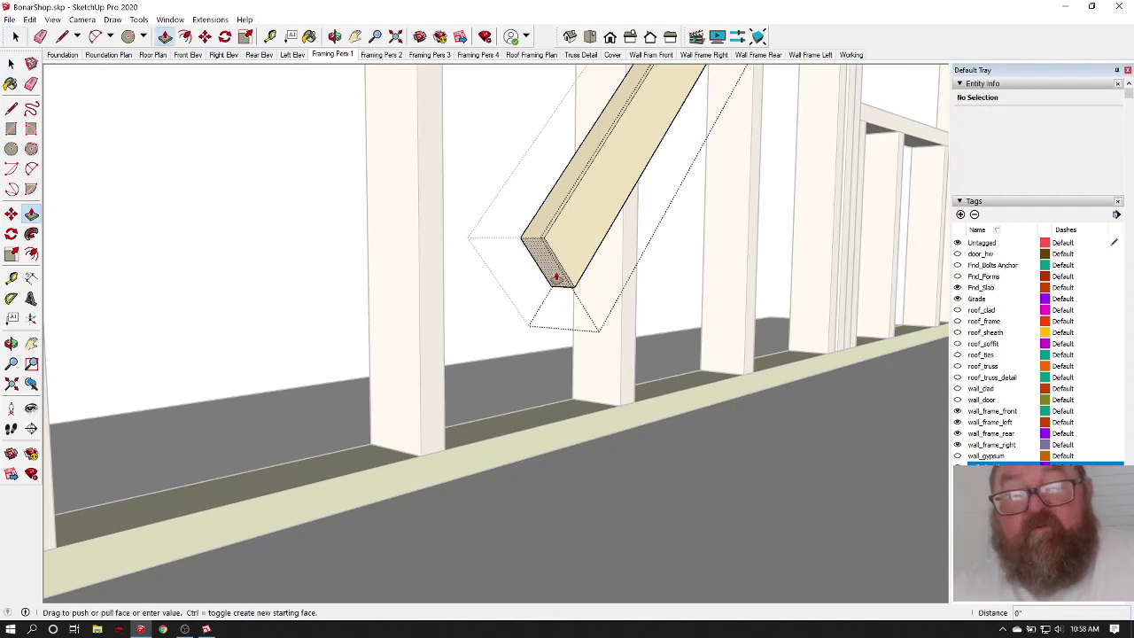
left_click_drag(556, 277, 680, 416)
key("o")
Step: Copy the lengthened brace about 24' 6 1/2" along the right wall toward the front corner
scroll(682, 417, "down", 3)
scroll(423, 234, "down", 5)
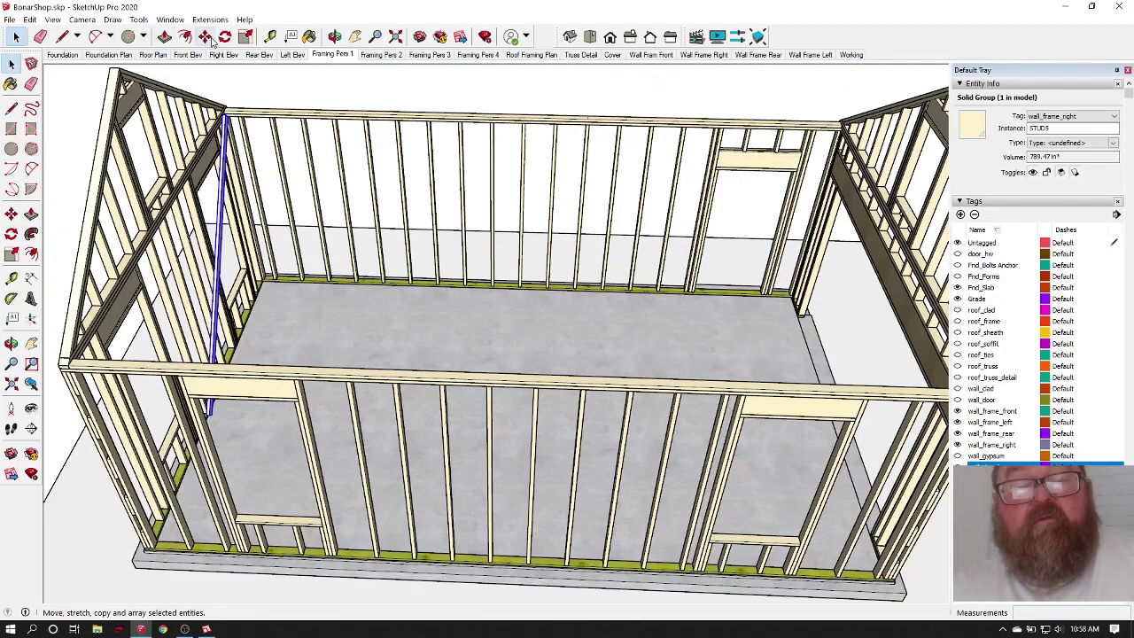
left_click(204, 36)
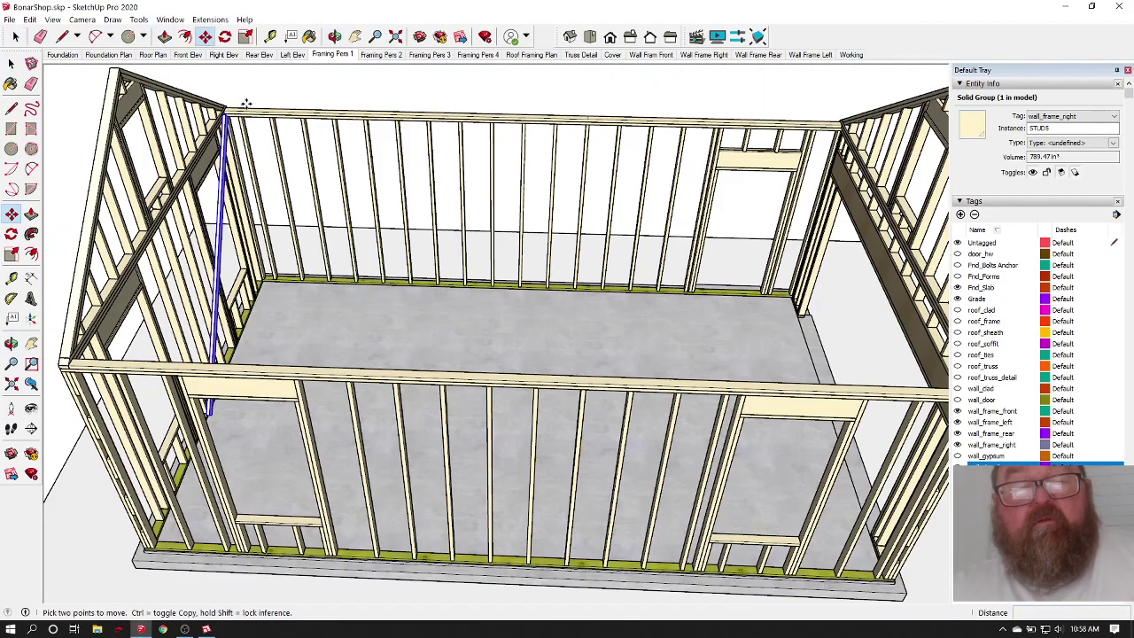
left_click(248, 108)
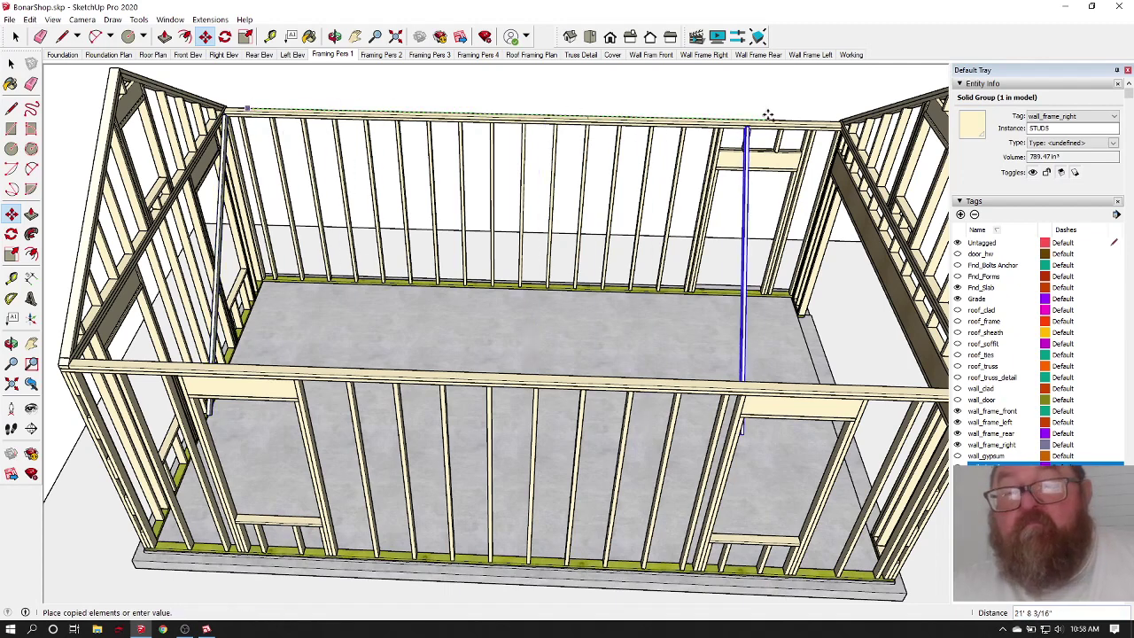
left_click(837, 116)
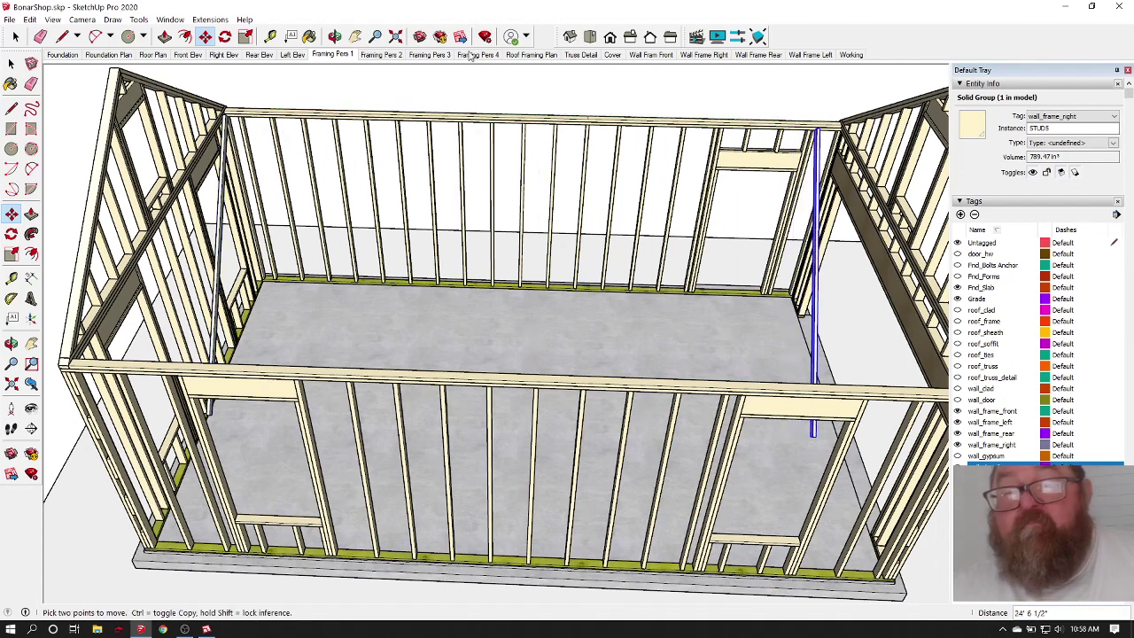
Step: Shift the copied brace about 11 9/16" farther toward the front wall, placing it at the front right corner
key("o")
scroll(815, 137, "up", 10)
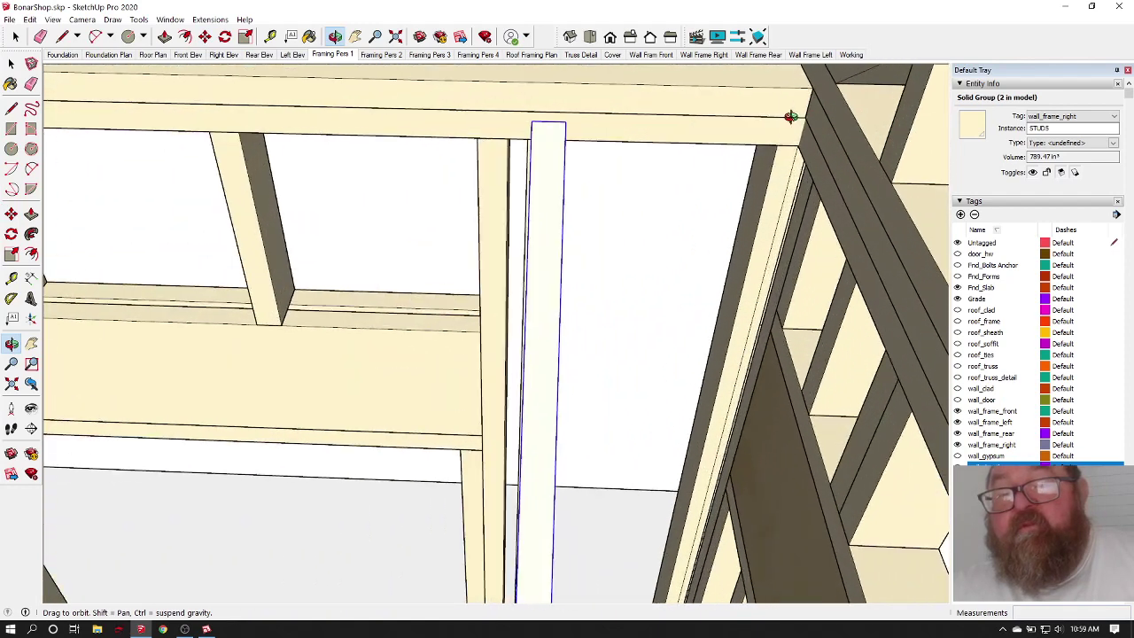
left_click_drag(790, 116, 301, 82)
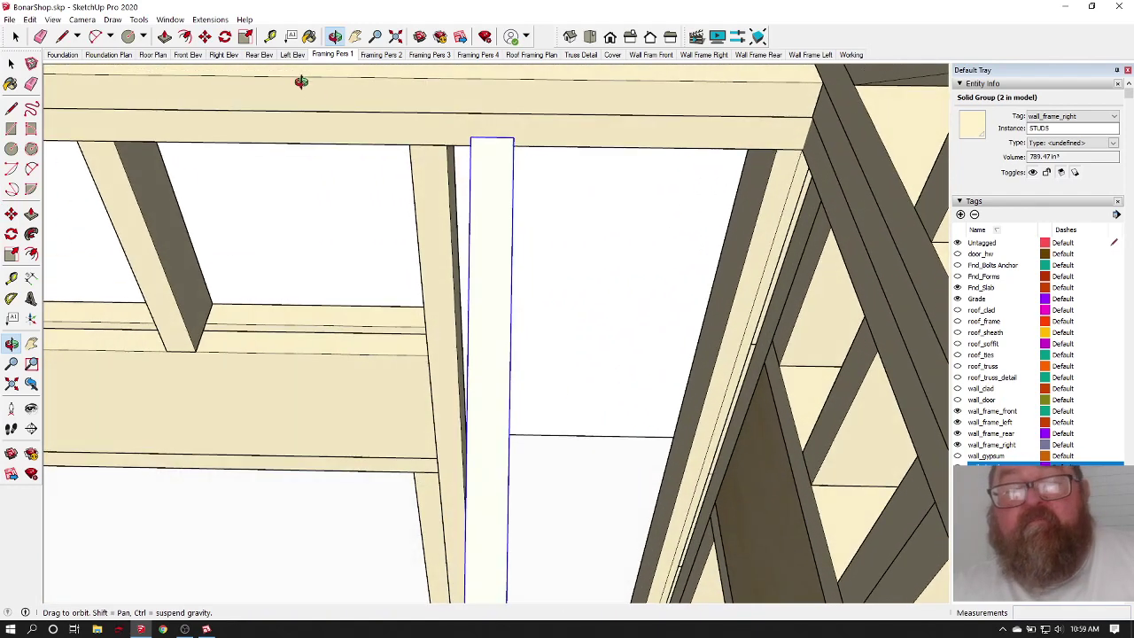
left_click(205, 37)
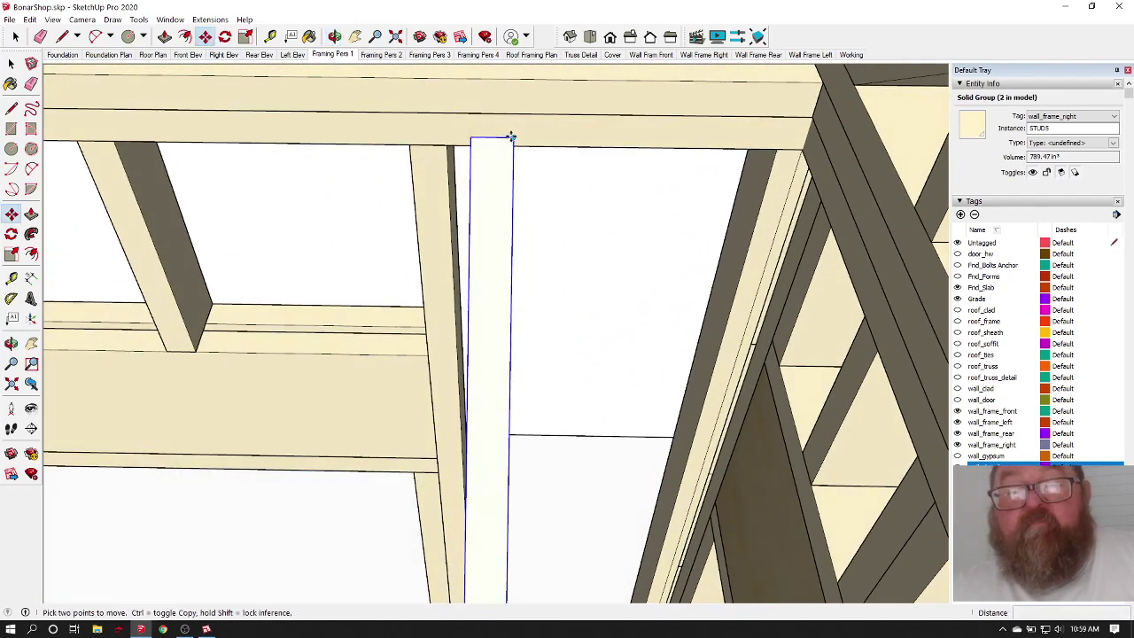
left_click(512, 138)
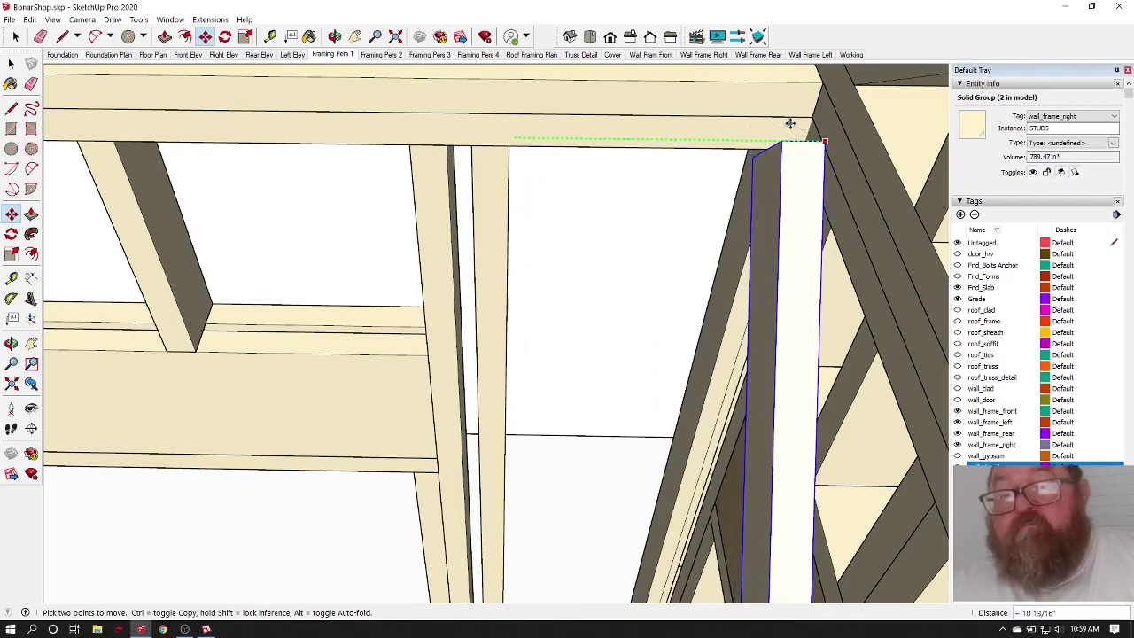
left_click(730, 131)
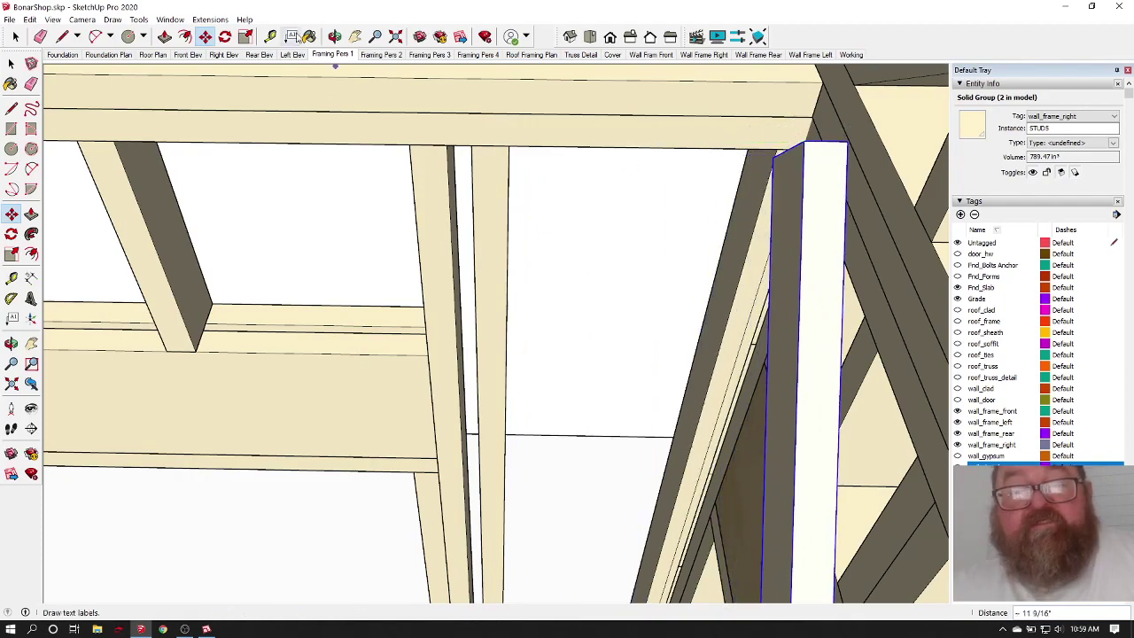
left_click(334, 36)
left_click_drag(381, 142, 498, 131)
scroll(498, 131, "down", 10)
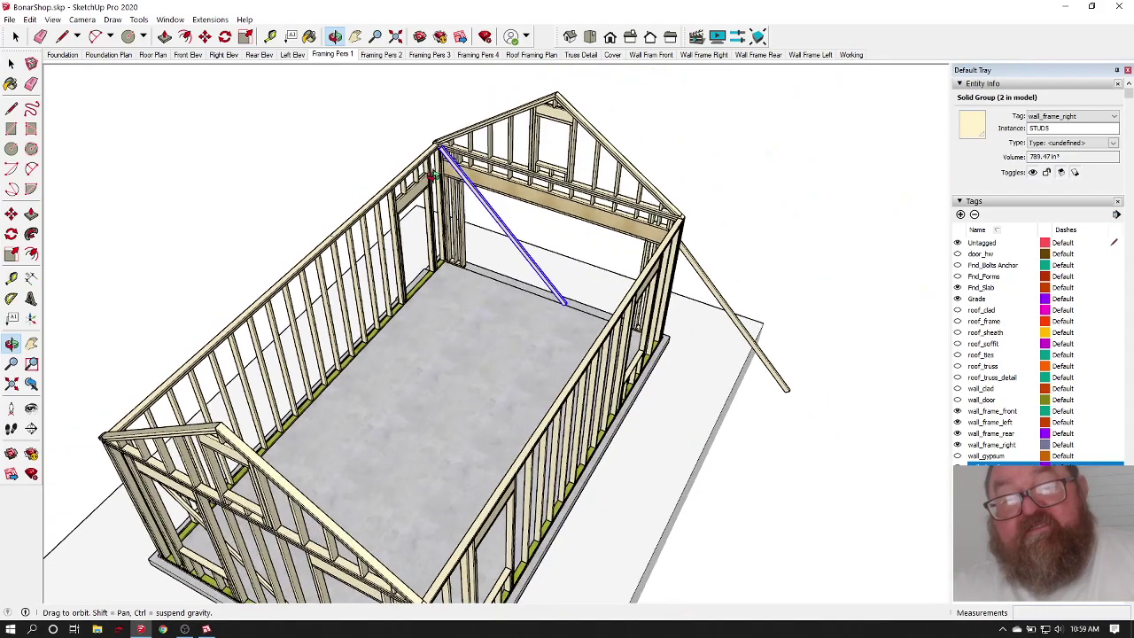
Step: Copy the front and rear wall braces from the right corners about 24' 5 15/16" across, beyond the left wall
left_click_drag(432, 174, 530, 149)
left_click_drag(460, 195, 434, 205)
key("space")
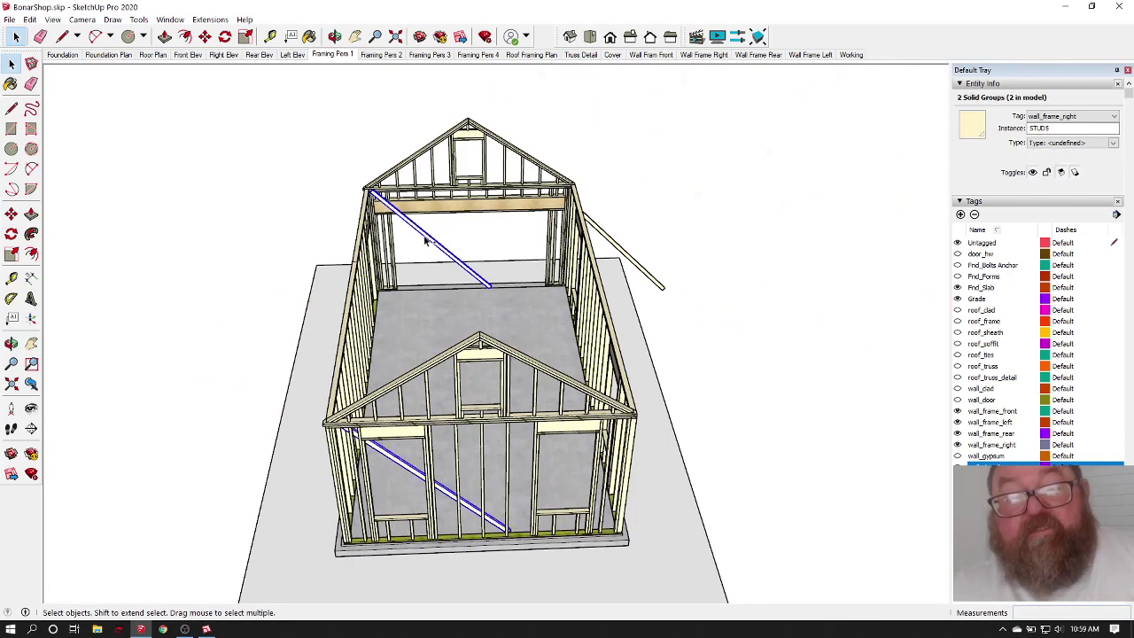
left_click(204, 36)
scroll(264, 300, "down", 2)
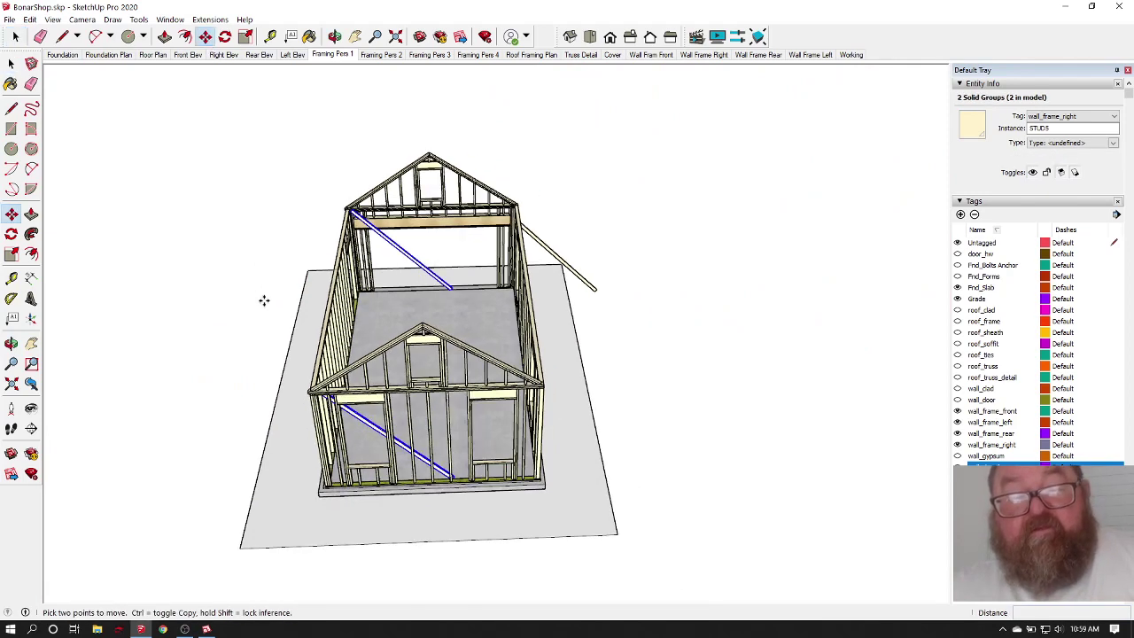
left_click(391, 309)
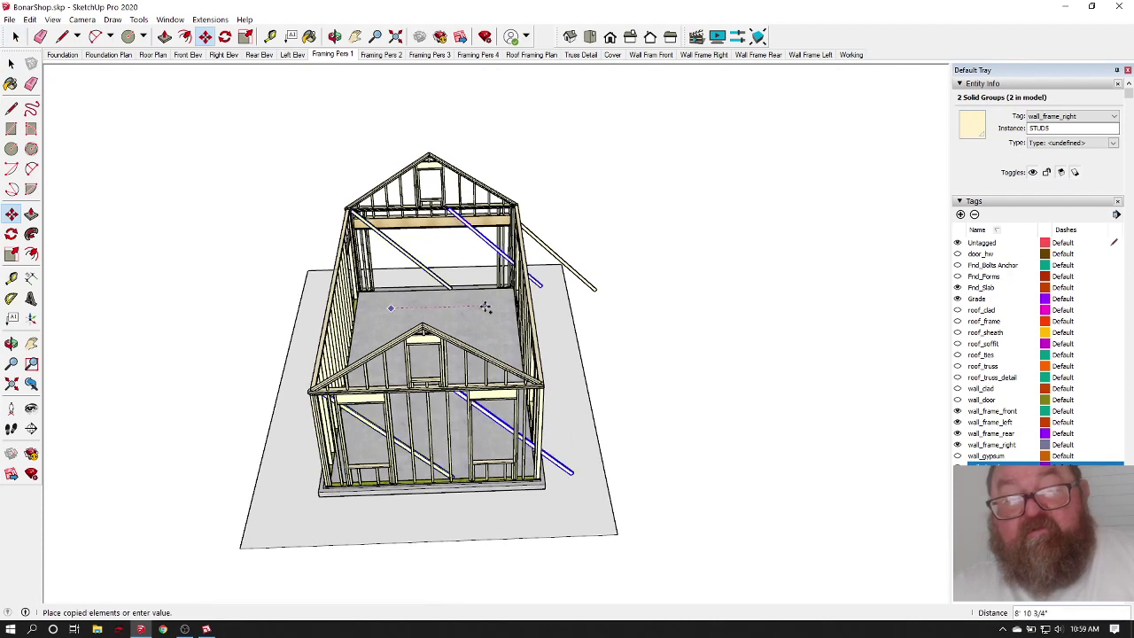
key("ctrl")
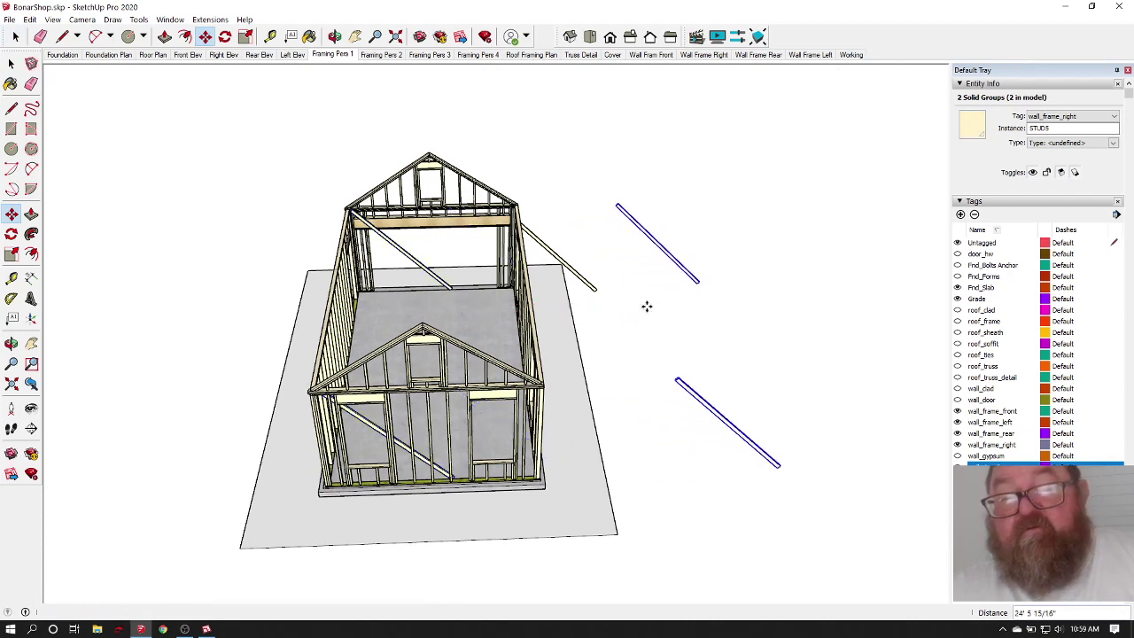
Step: Mirror the copied pair of braces along the red axis with a scale factor of -1.00
left_click(225, 37)
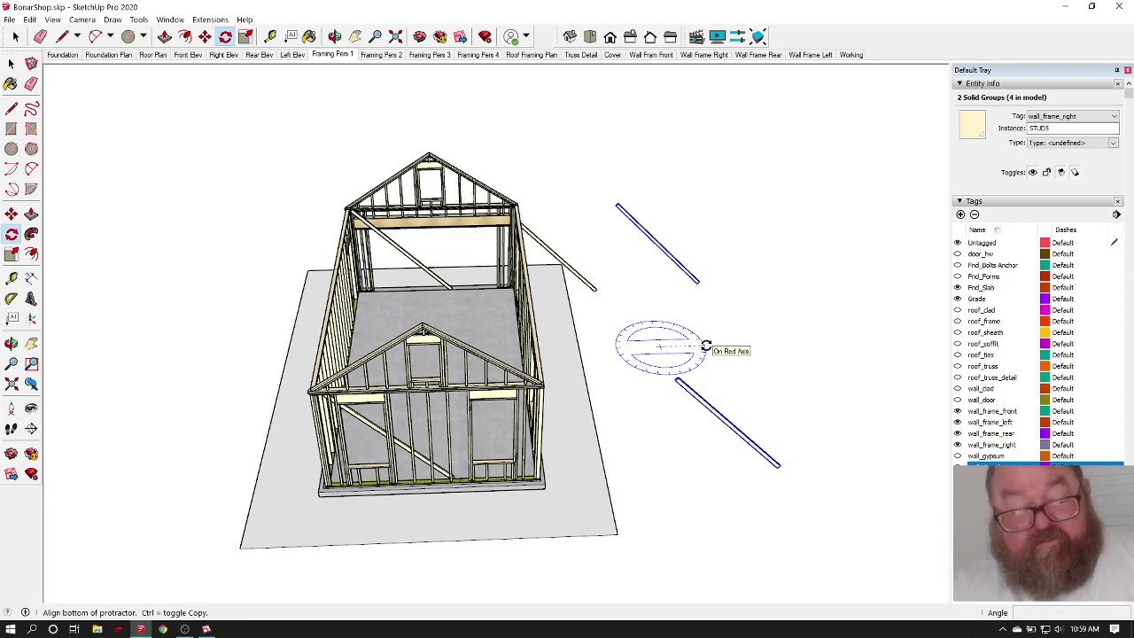
left_click(246, 36)
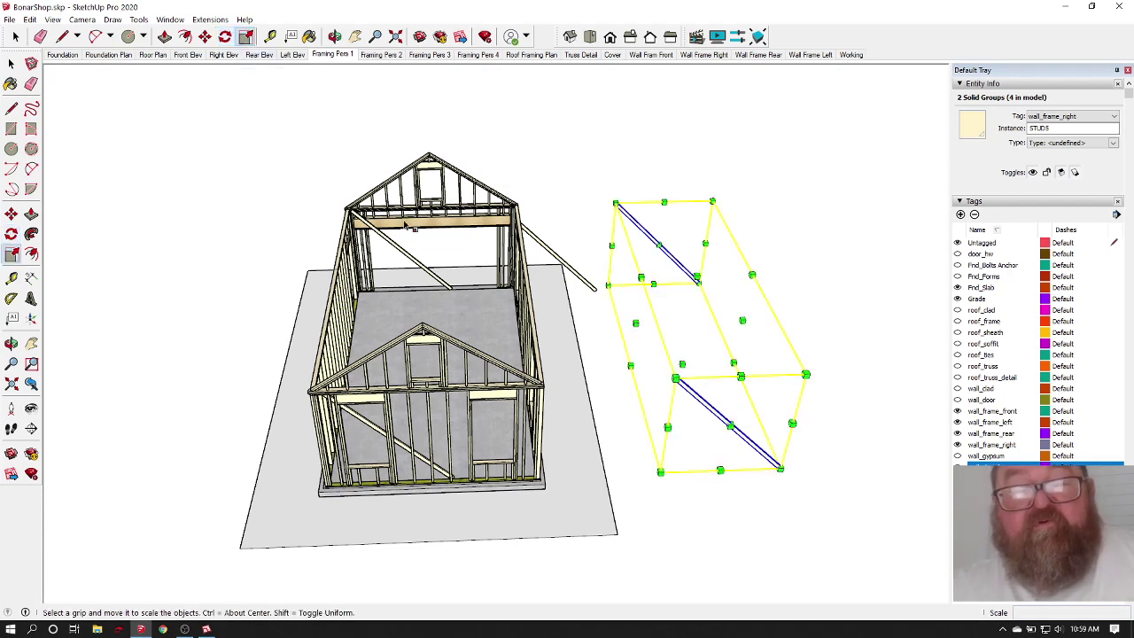
left_click_drag(635, 322, 861, 333)
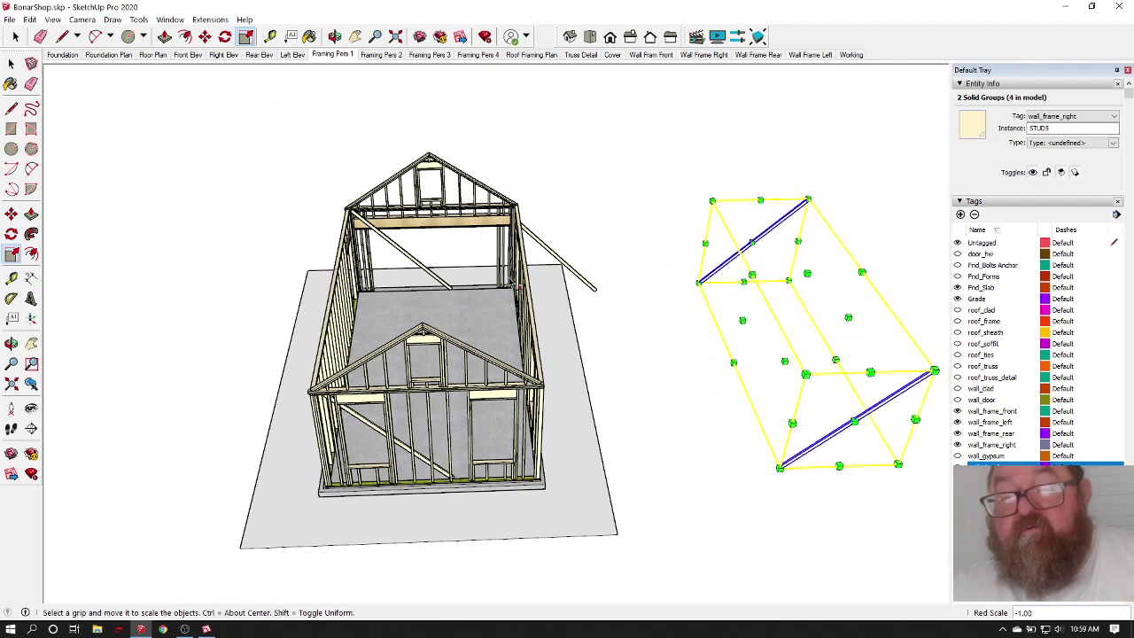
Step: Move the mirrored braces about 27' 5 11/16" back into the building, placing them at the front and rear left corners
left_click(205, 36)
left_click(842, 520)
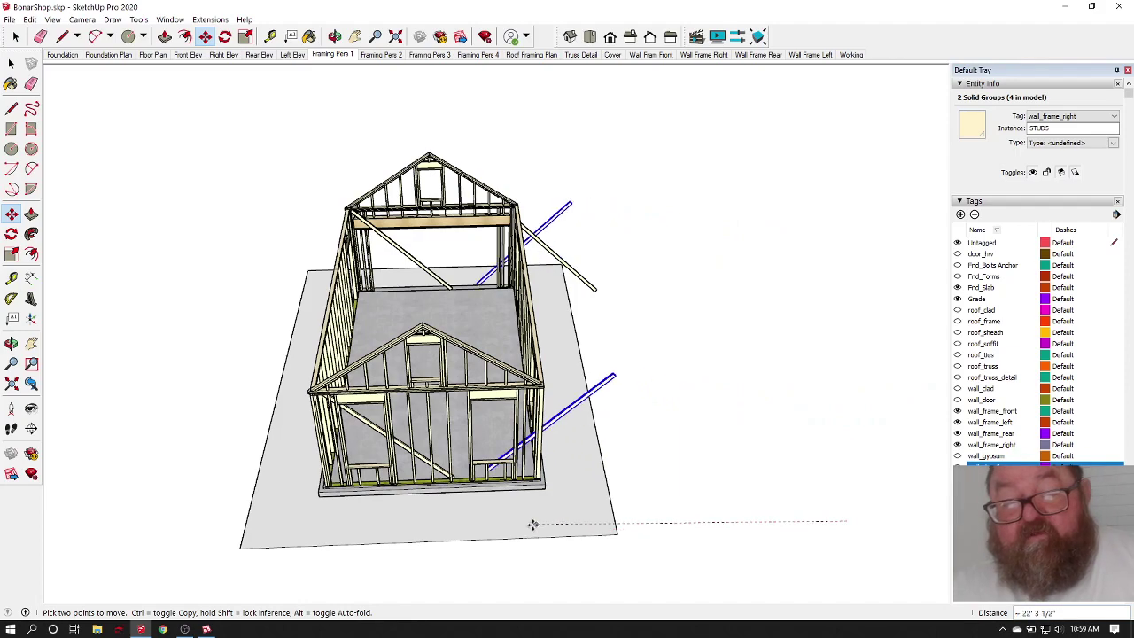
left_click(460, 530)
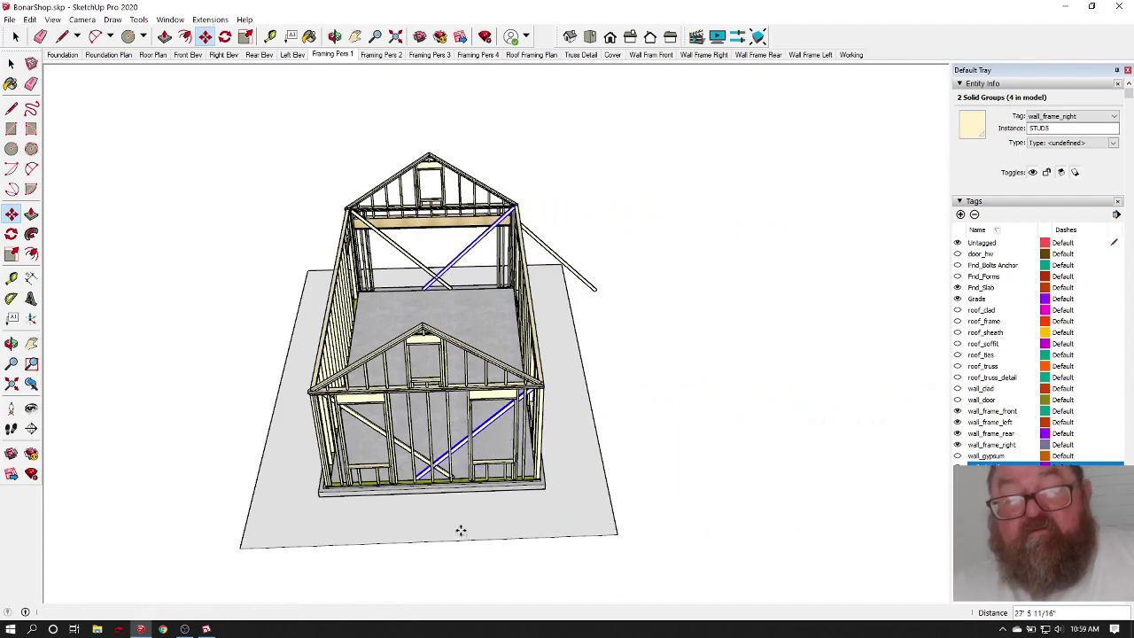
Step: Shift the mirrored braces about 1/2" inward from the left wall to fit their upper ends at the corner
left_click(335, 37)
left_click_drag(532, 310, 140, 434)
scroll(438, 228, "up", 10)
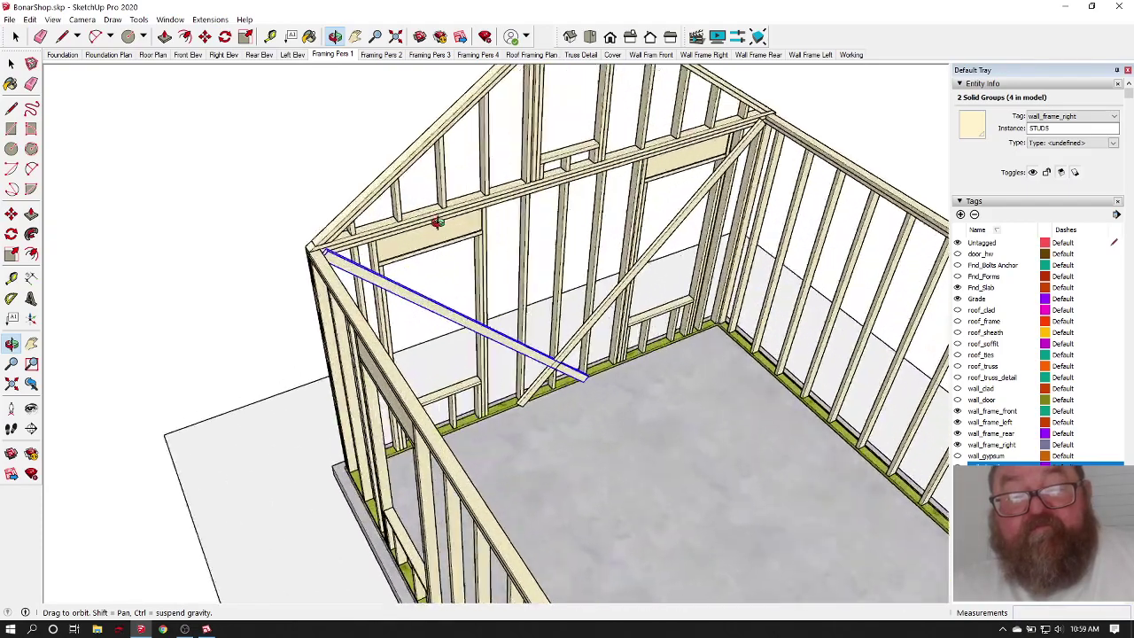
scroll(438, 229, "up", 6)
scroll(369, 322, "down", 3)
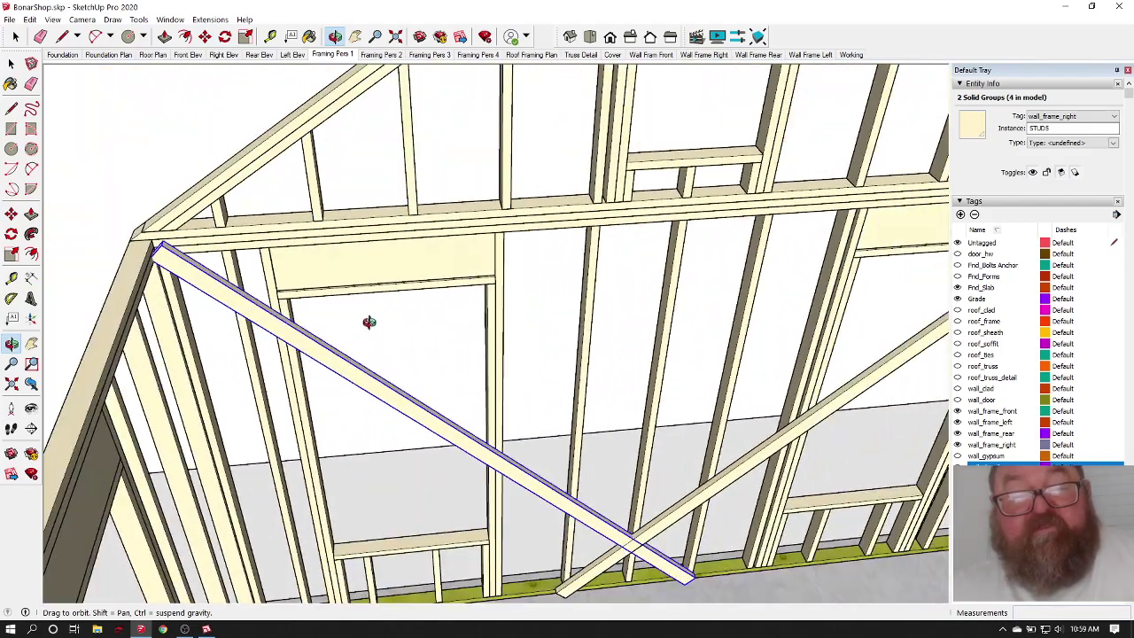
scroll(135, 261, "up", 6)
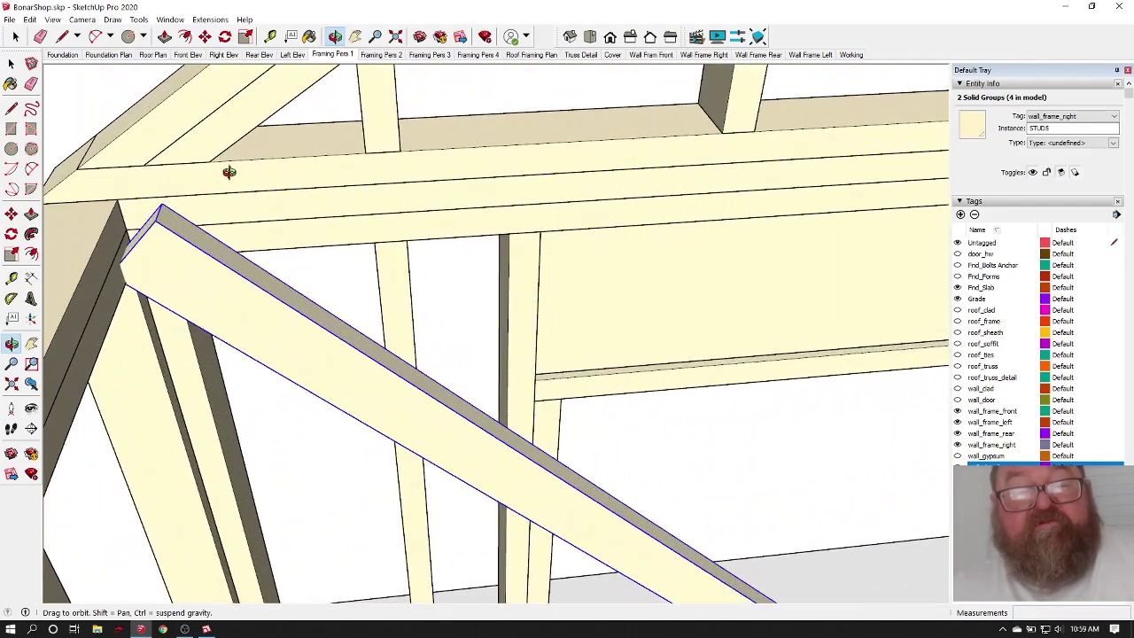
left_click(205, 41)
left_click(256, 218)
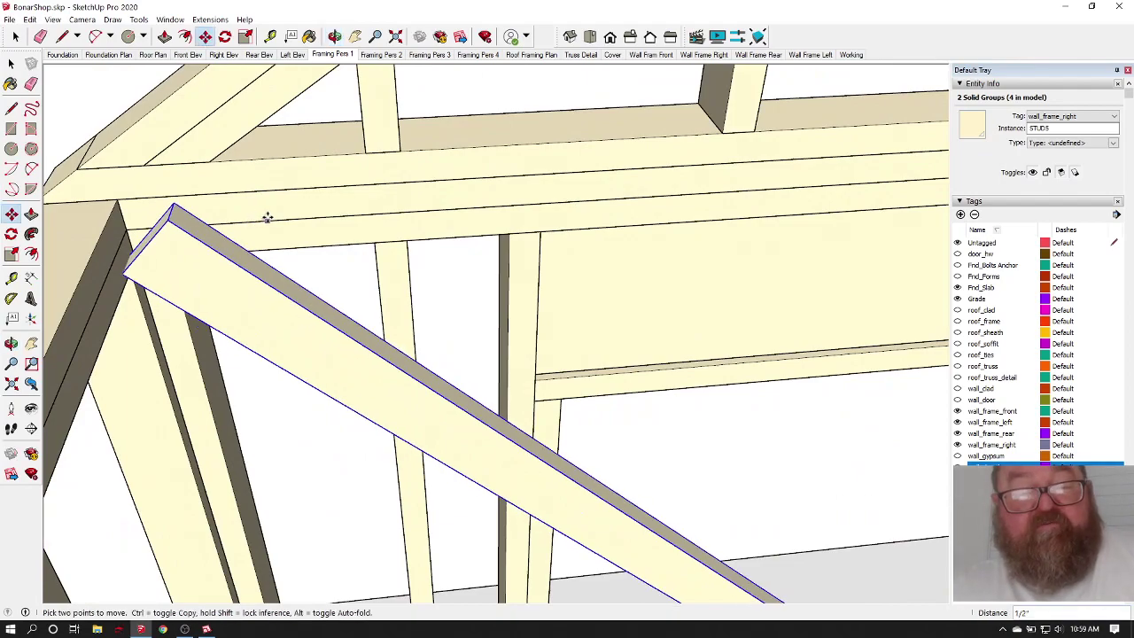
left_click(271, 218)
Step: Examine the crossing diagonal braces on the rear wall, checking their ends at the top plates and bottom plate
scroll(200, 207, "down", 3)
scroll(201, 208, "down", 5)
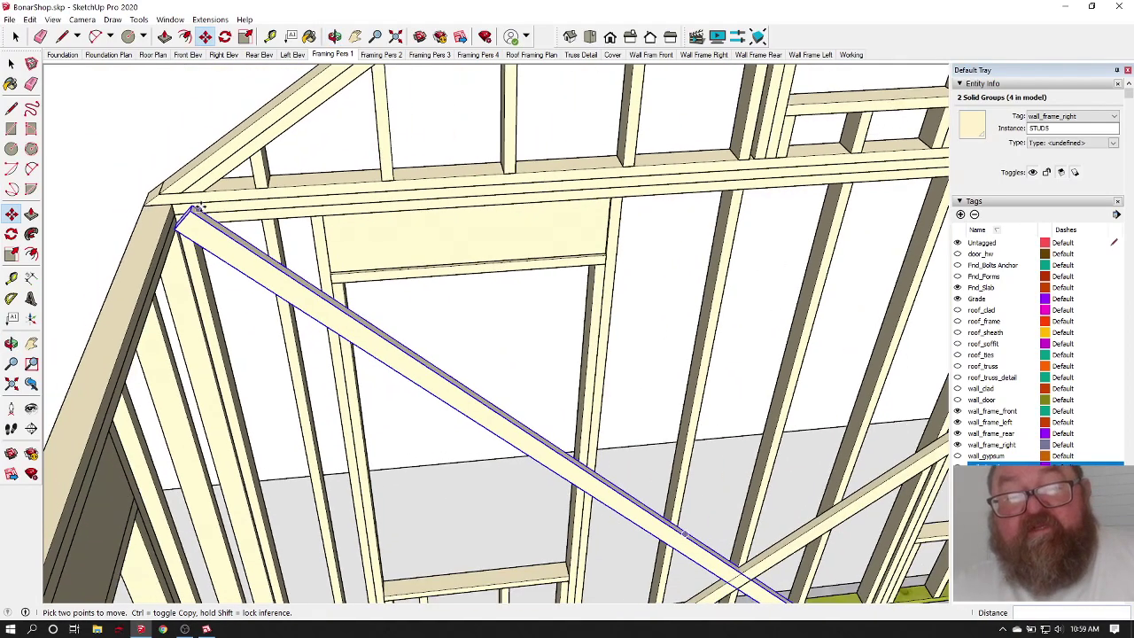
scroll(187, 230, "up", 4)
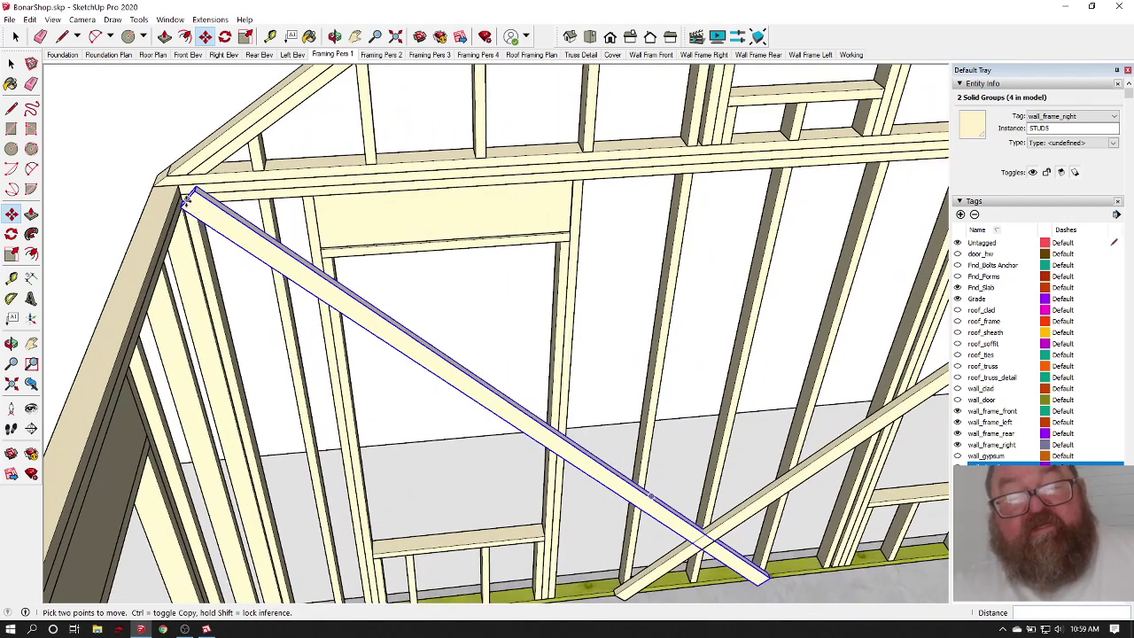
left_click(335, 36)
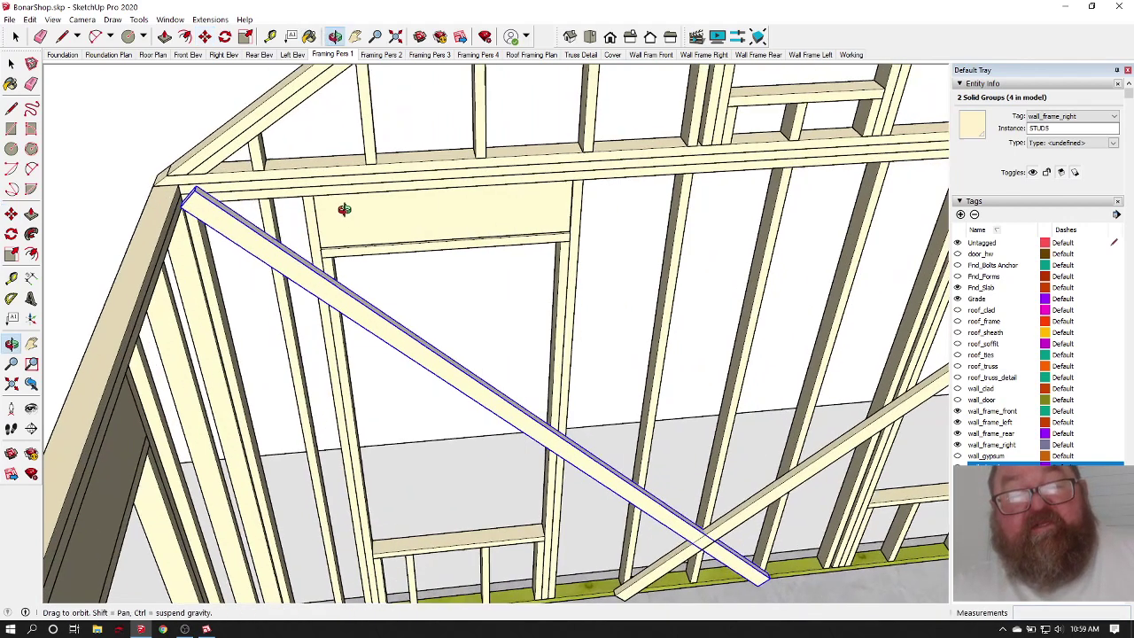
left_click_drag(335, 80, 305, 90)
left_click_drag(206, 261, 204, 175)
left_click_drag(395, 221, 407, 244)
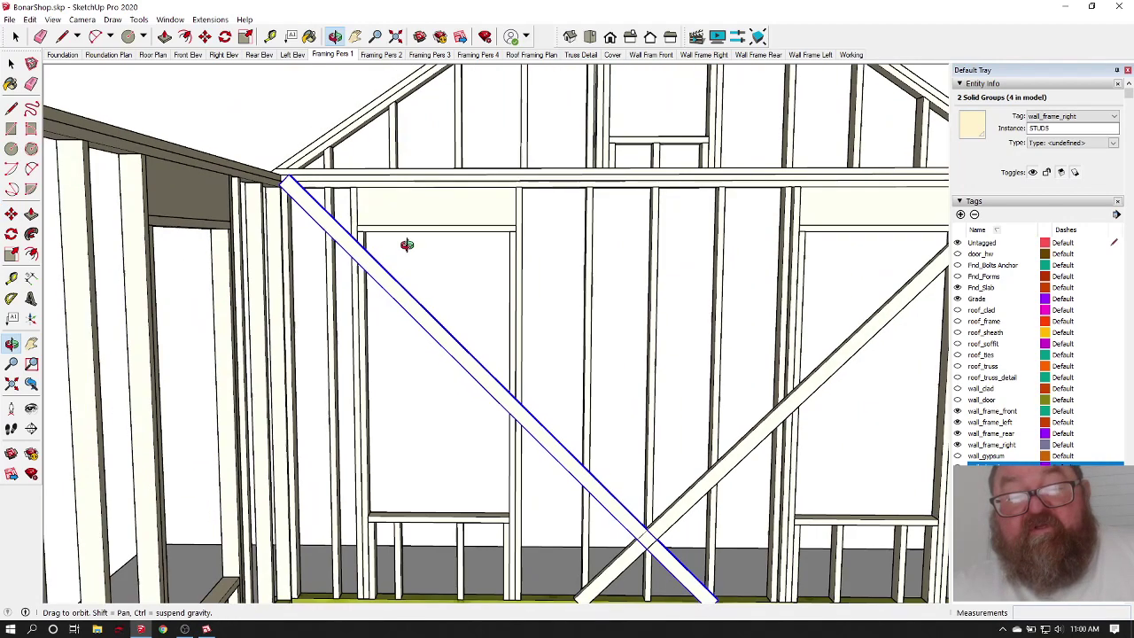
left_click_drag(550, 421, 648, 462)
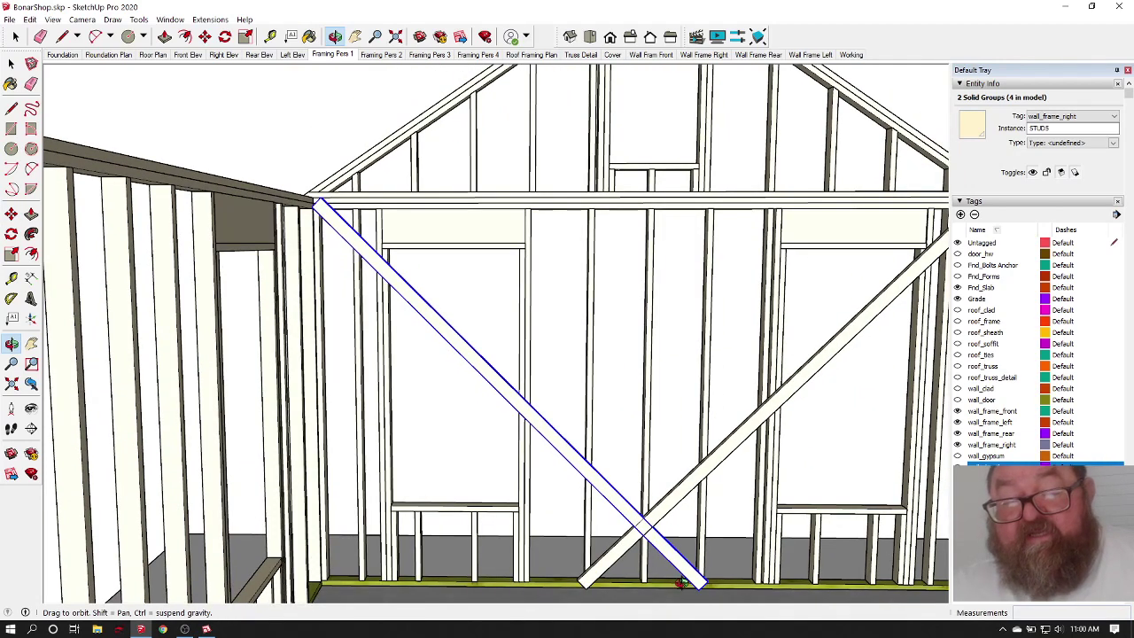
left_click_drag(682, 582, 719, 619)
scroll(711, 585, "up", 2)
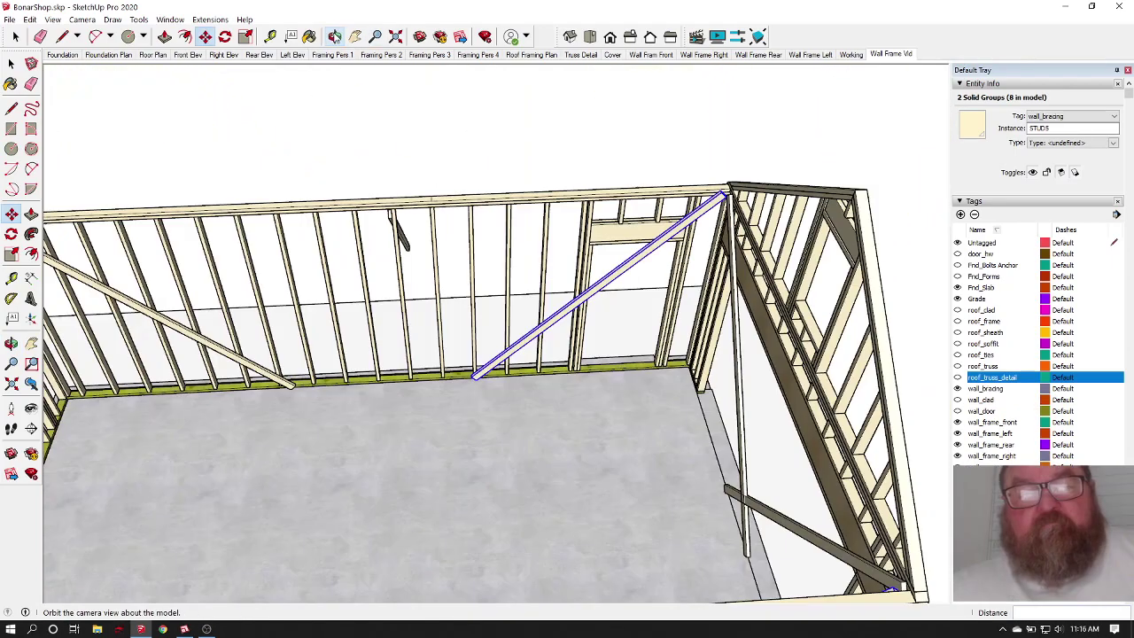
Step: Examine the diagonal braces along the left wall with its two window openings and at the adjoining rear corner
left_click_drag(621, 208, 482, 217)
left_click_drag(571, 317, 500, 199)
left_click_drag(701, 328, 328, 362)
left_click_drag(597, 366, 289, 142)
scroll(462, 307, "up", 3)
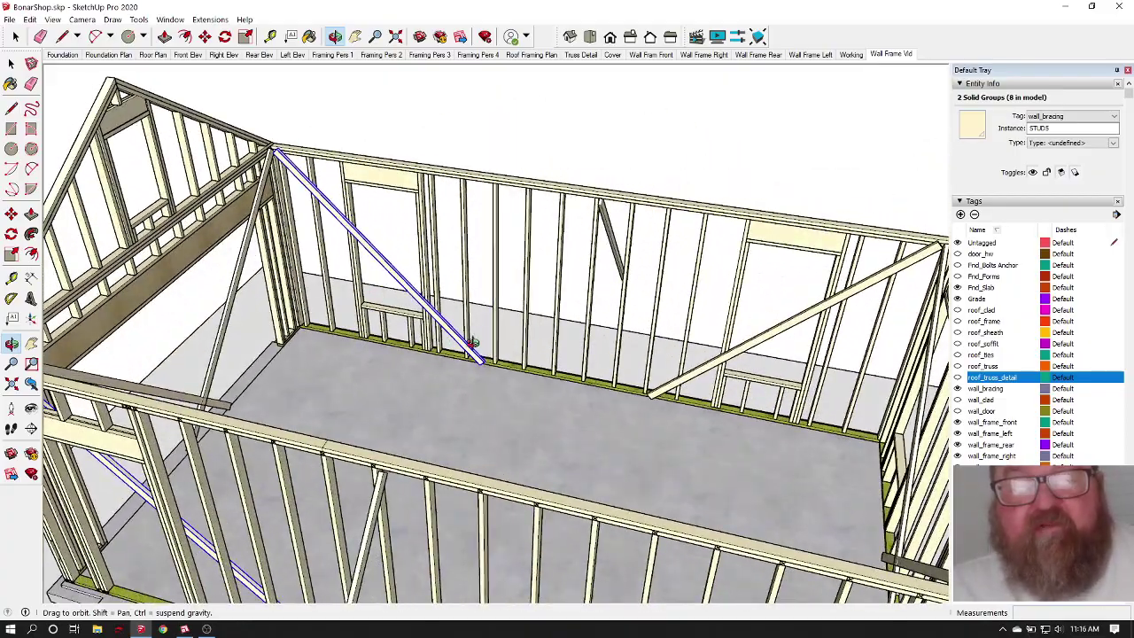
left_click_drag(474, 342, 339, 124)
left_click_drag(405, 223, 699, 207)
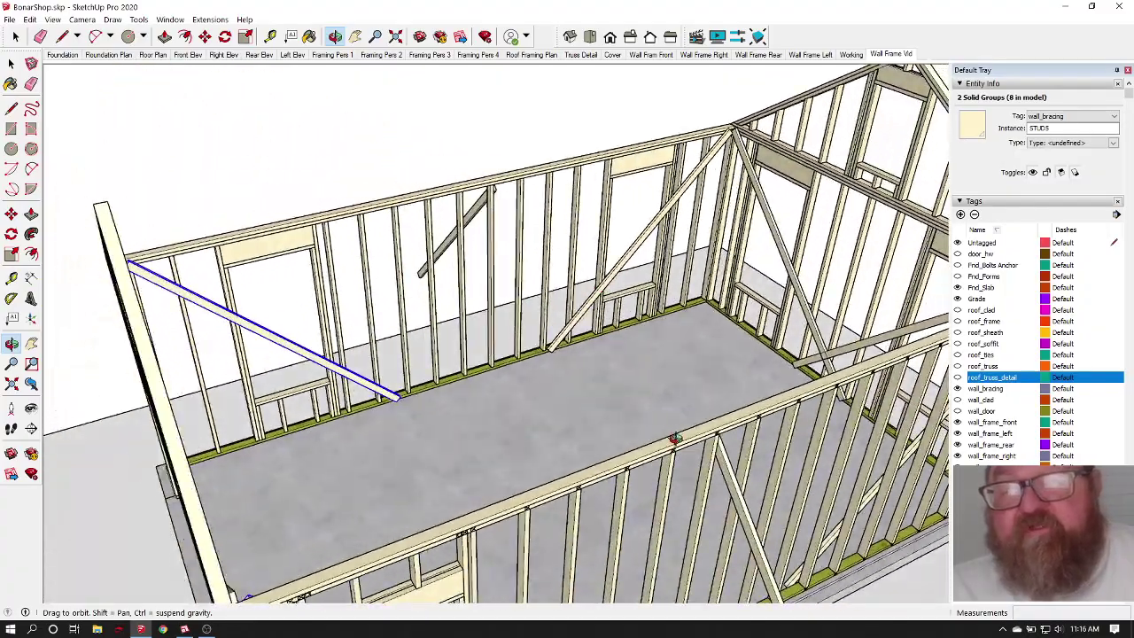
left_click_drag(675, 438, 600, 440)
left_click_drag(707, 410, 549, 407)
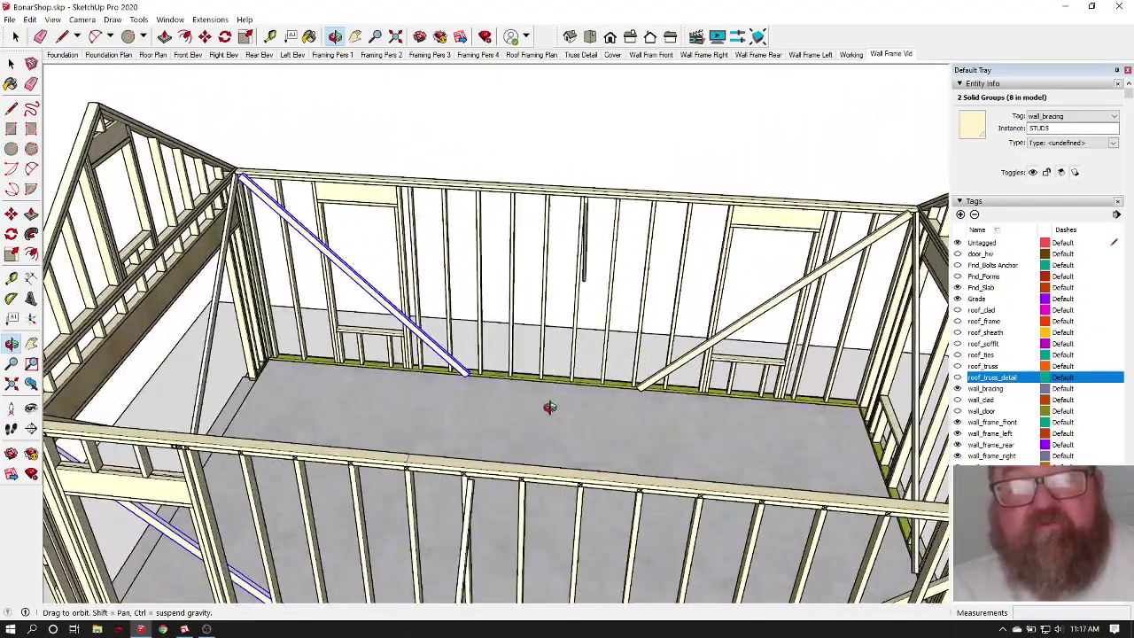
left_click_drag(765, 263, 825, 200)
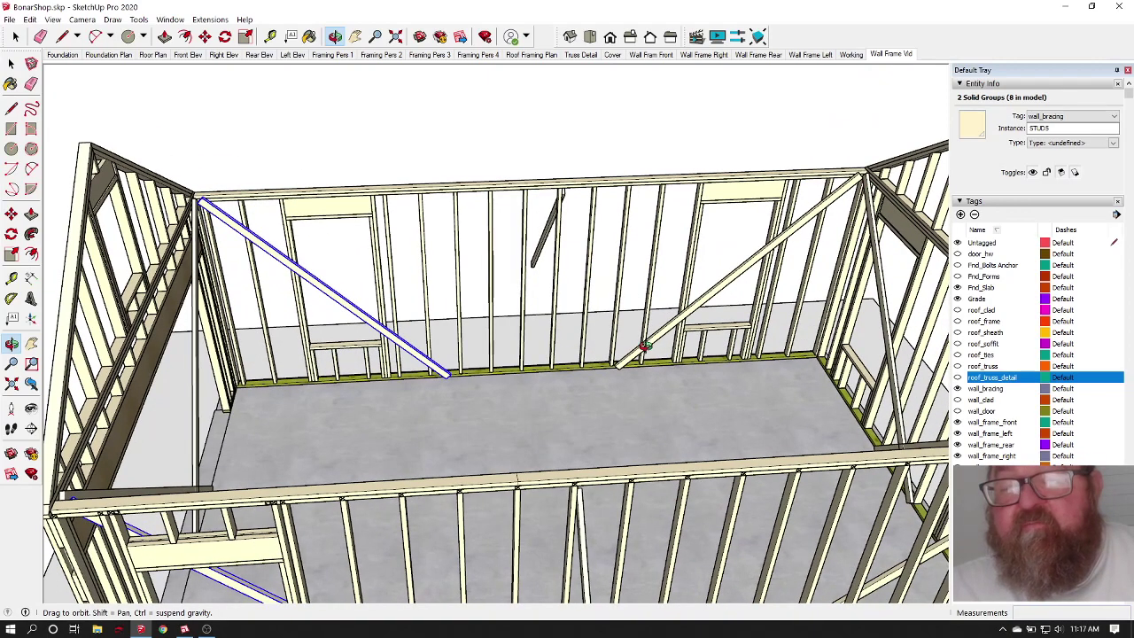
left_click_drag(566, 340, 772, 304)
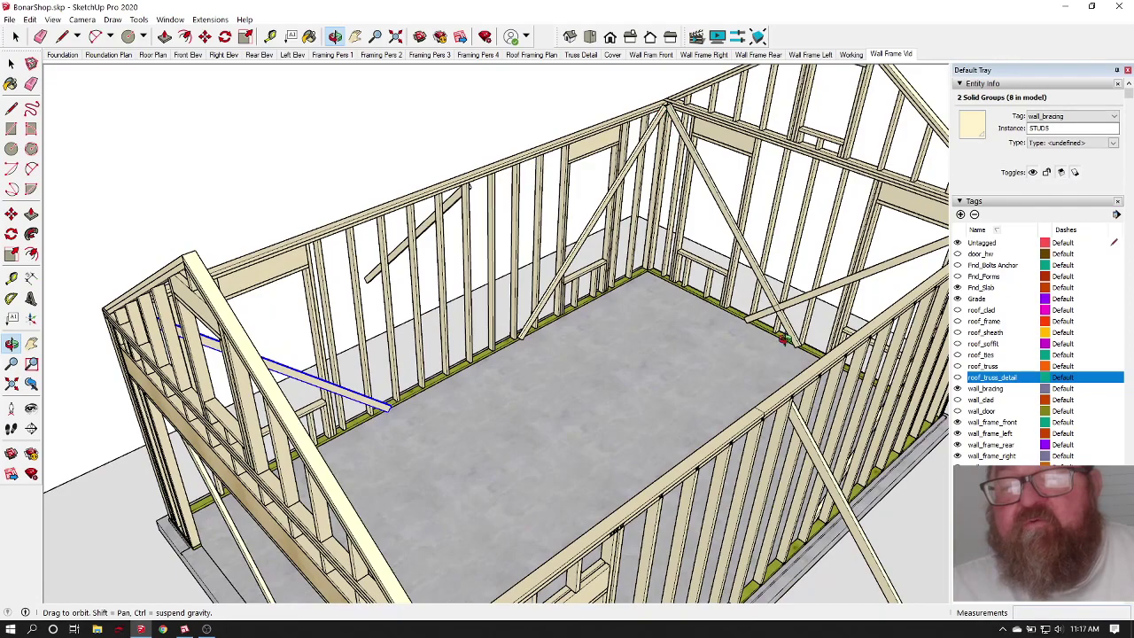
left_click_drag(603, 205, 448, 209)
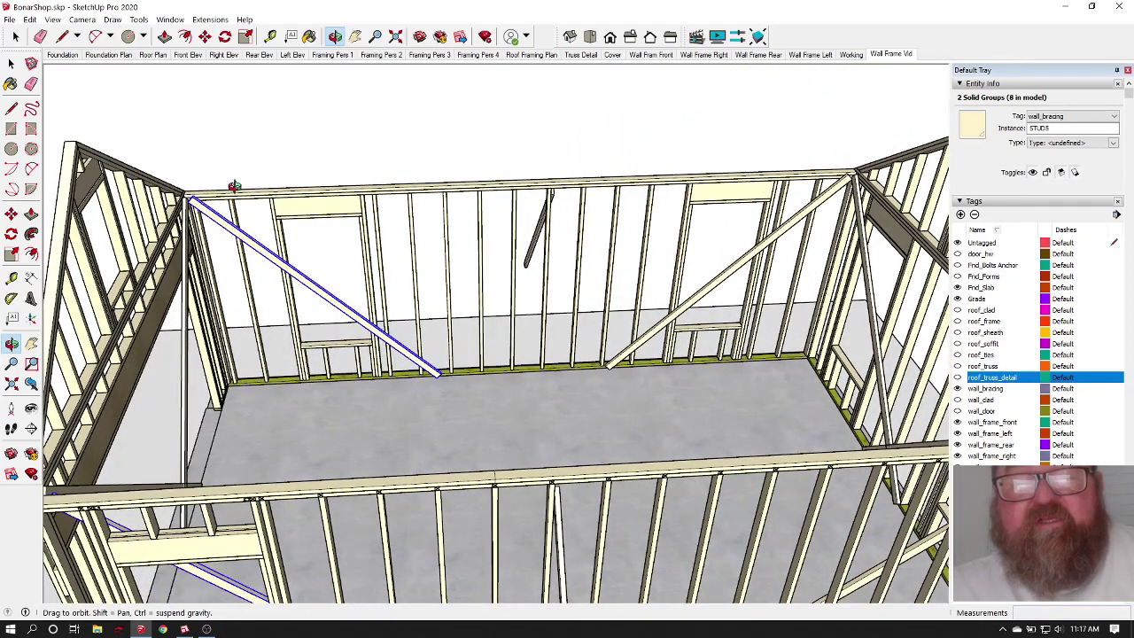
Step: Examine the bracing of the front wall and right wall, and review the complete wall framing from several sides
left_click_drag(558, 213, 360, 180)
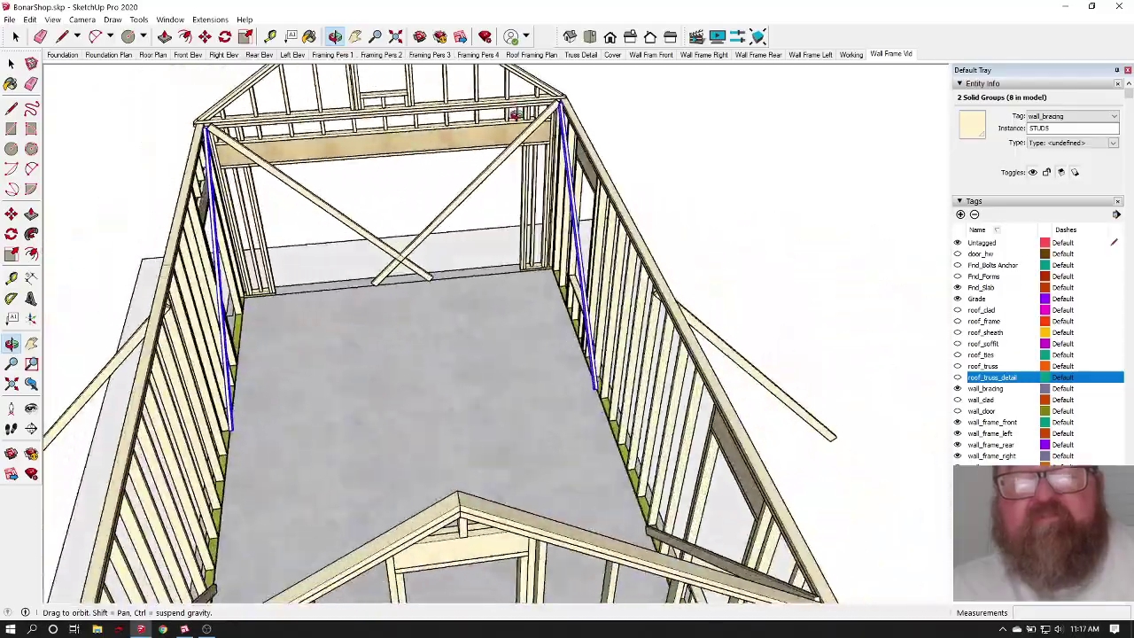
left_click_drag(530, 158, 202, 221)
left_click_drag(540, 283, 700, 284)
scroll(837, 290, "down", 2)
left_click_drag(375, 232, 272, 200)
scroll(369, 188, "up", 2)
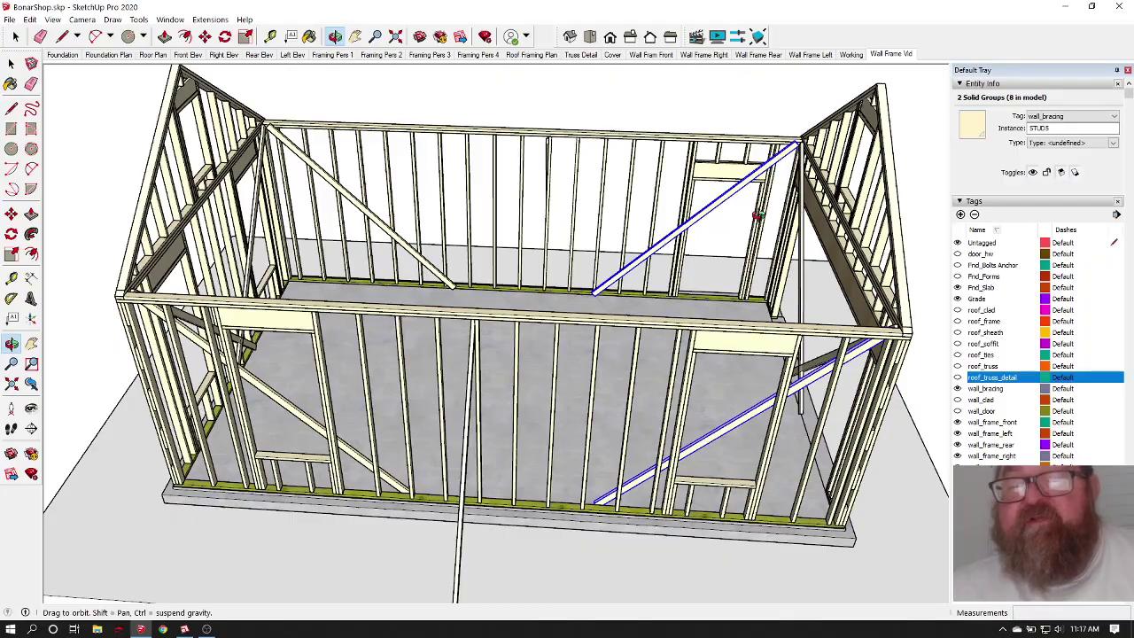
left_click_drag(492, 198, 718, 152)
scroll(427, 181, "down", 3)
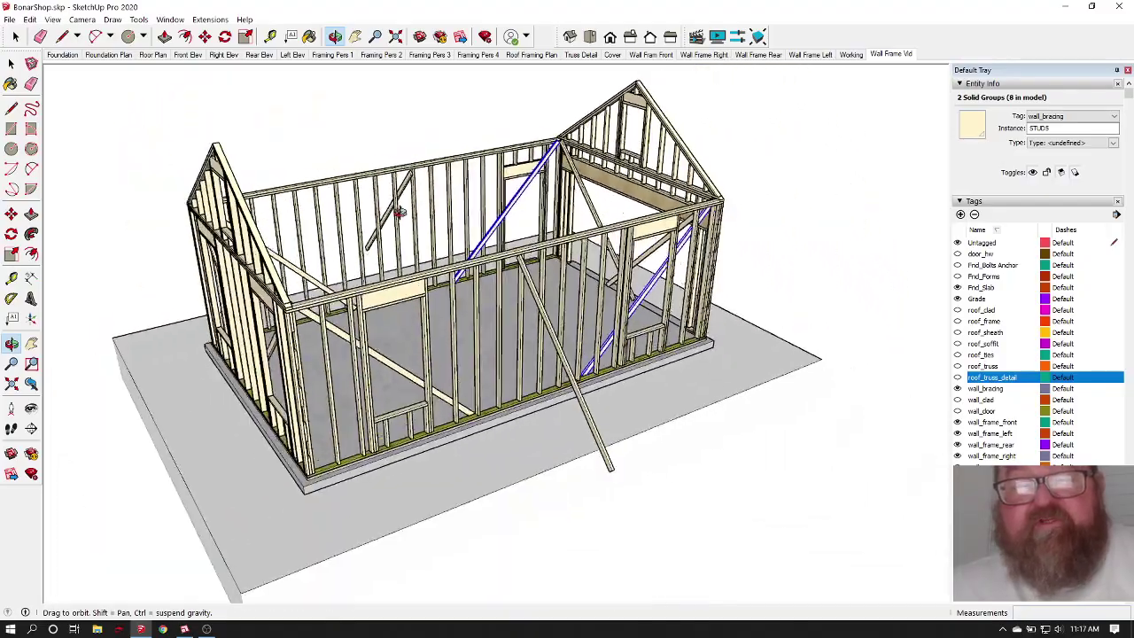
left_click_drag(427, 180, 266, 151)
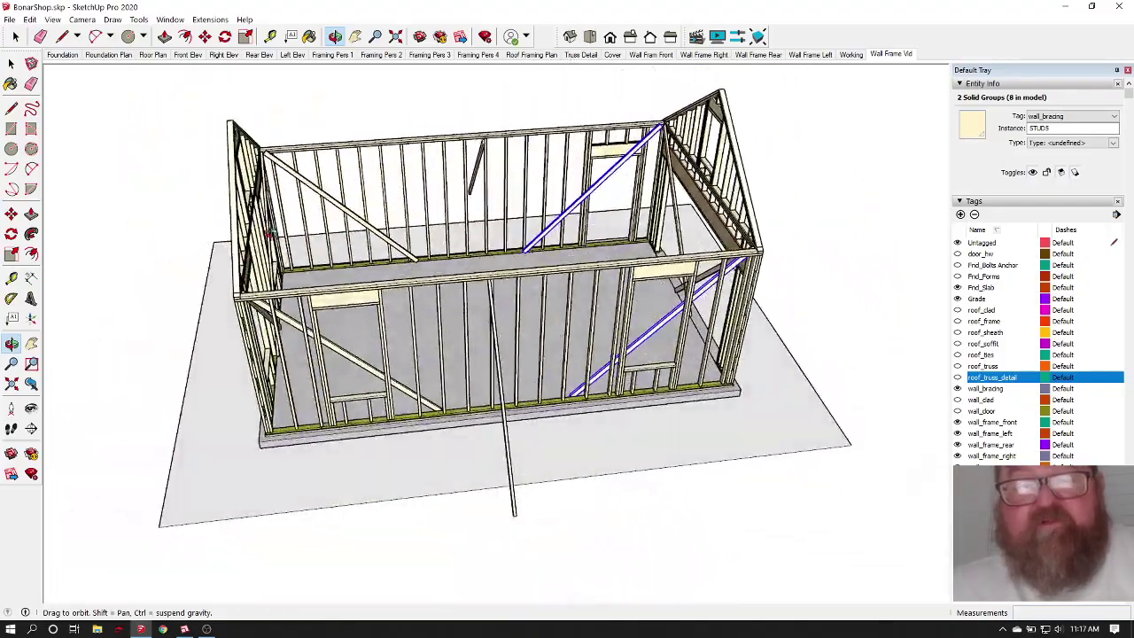
scroll(262, 149, "up", 5)
left_click_drag(504, 245, 300, 187)
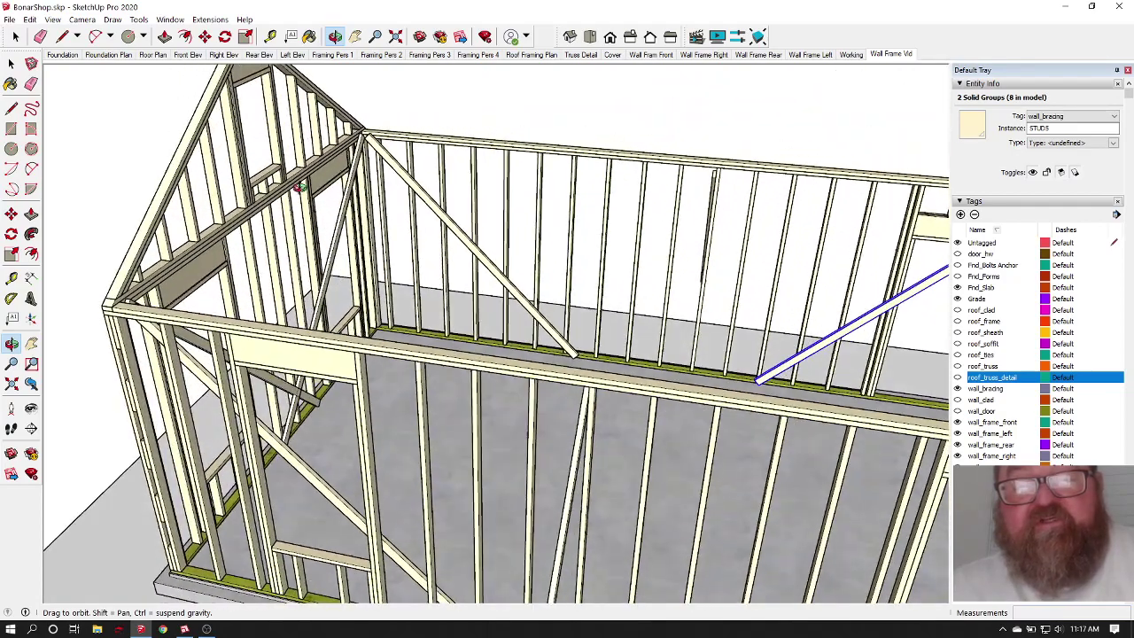
left_click_drag(428, 211, 354, 217)
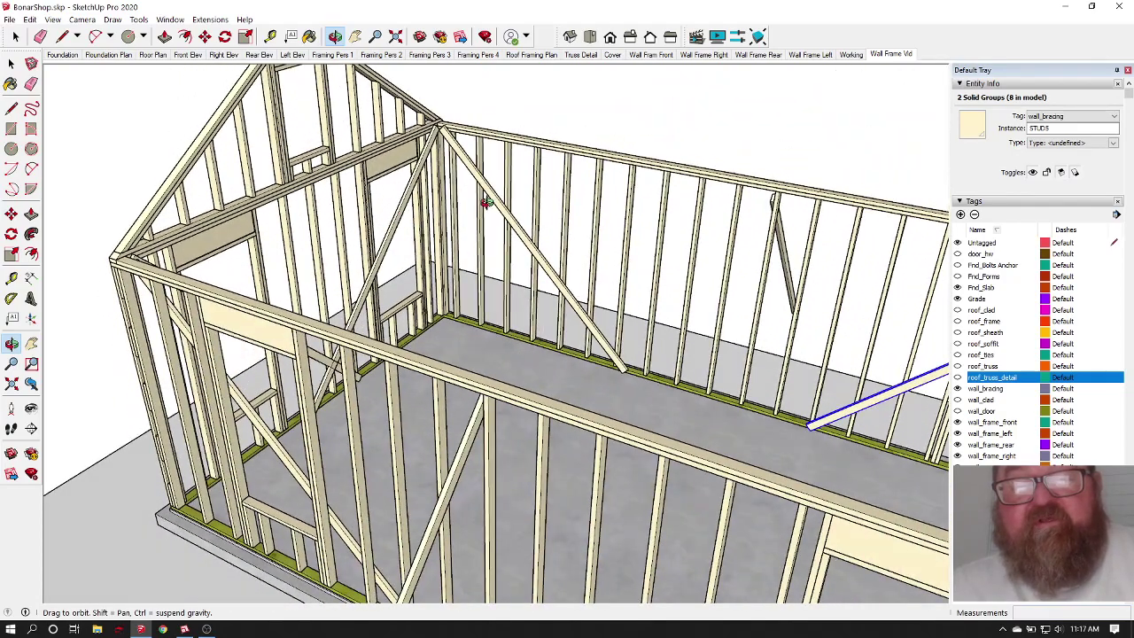
left_click_drag(486, 209, 691, 253)
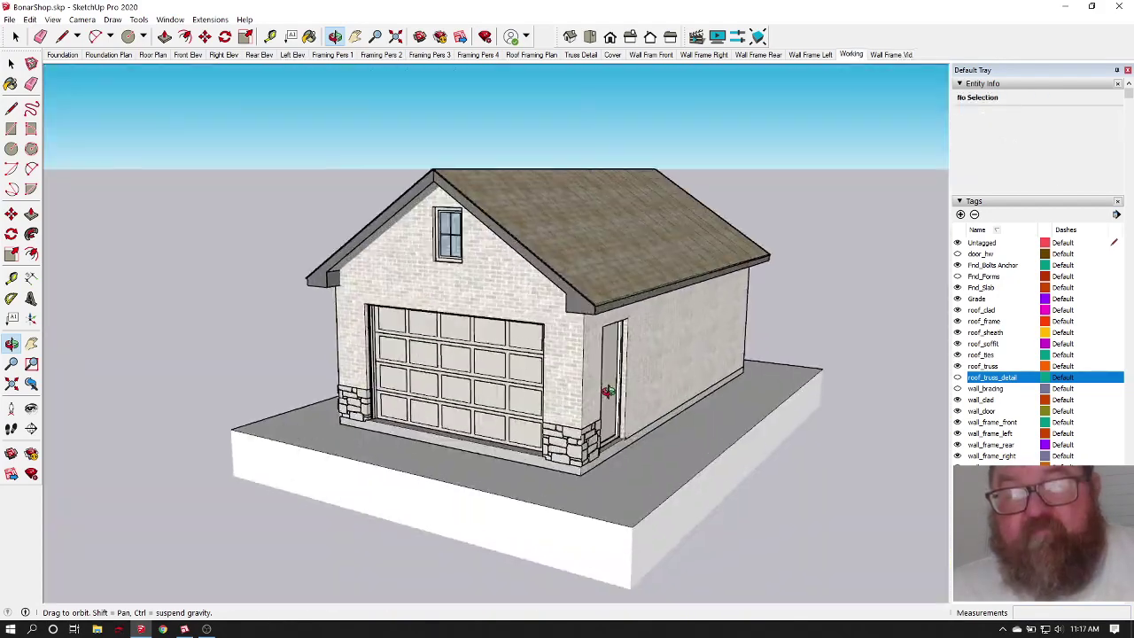
Step: Examine the finished shop's exterior from all sides, including the brick walls, windows, roof and garage door
scroll(655, 372, "up", 3)
left_click_drag(655, 371, 587, 370)
left_click_drag(697, 358, 310, 366)
left_click_drag(740, 332, 231, 383)
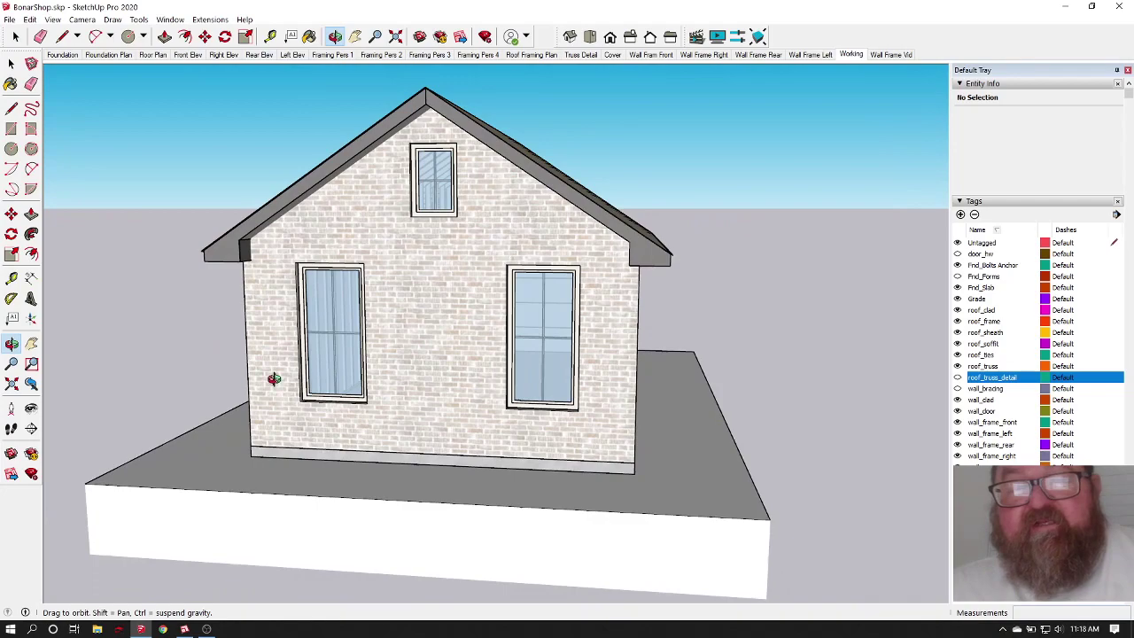
left_click_drag(691, 371, 324, 366)
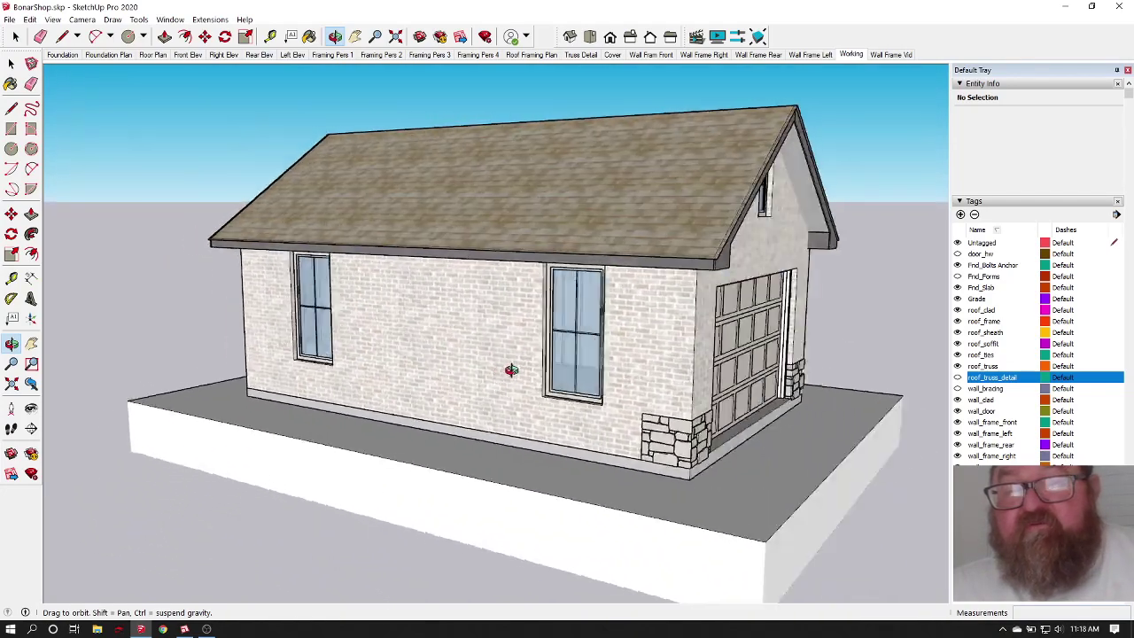
left_click_drag(365, 367, 291, 365)
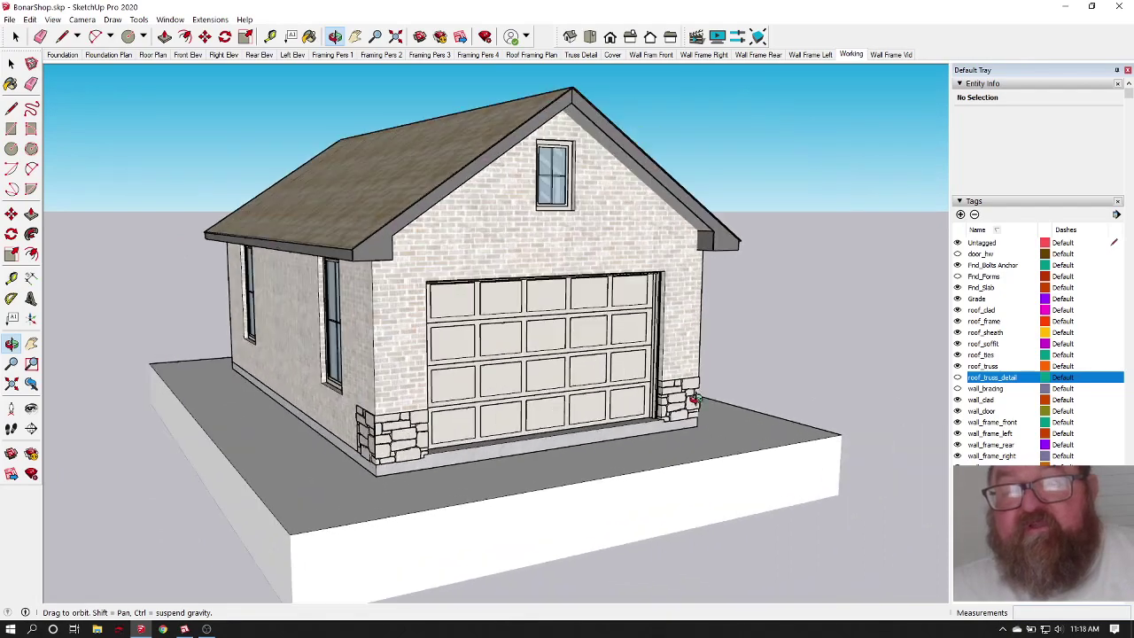
left_click_drag(696, 399, 653, 410)
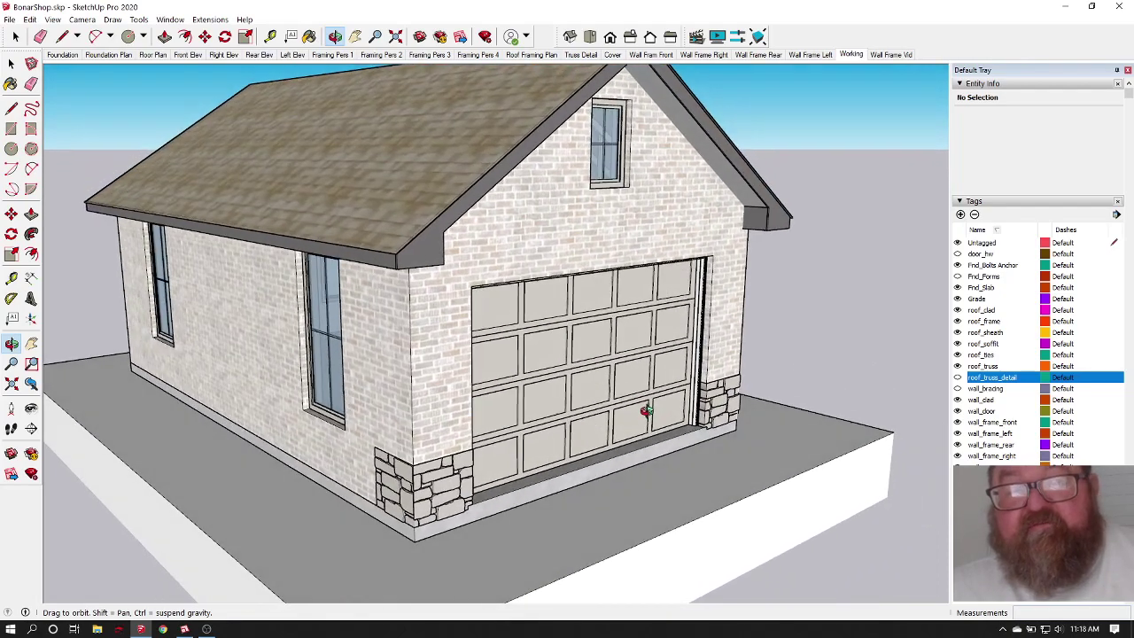